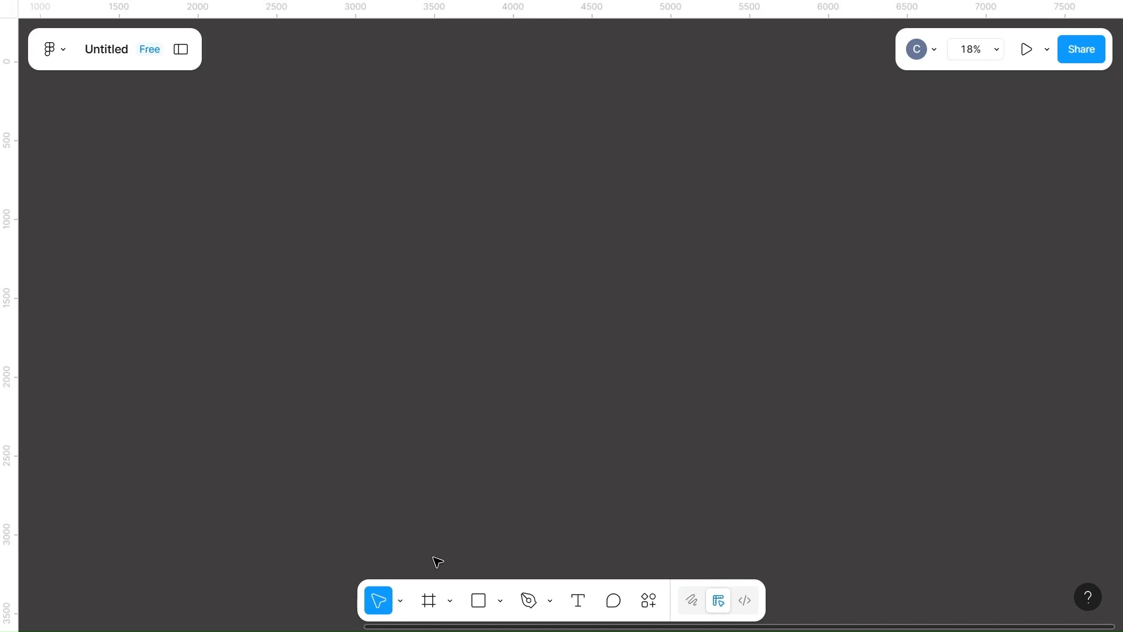
- Create a new frame from the MacBook Air preset (1280 × 832)
{"action": "key", "text": "r"}
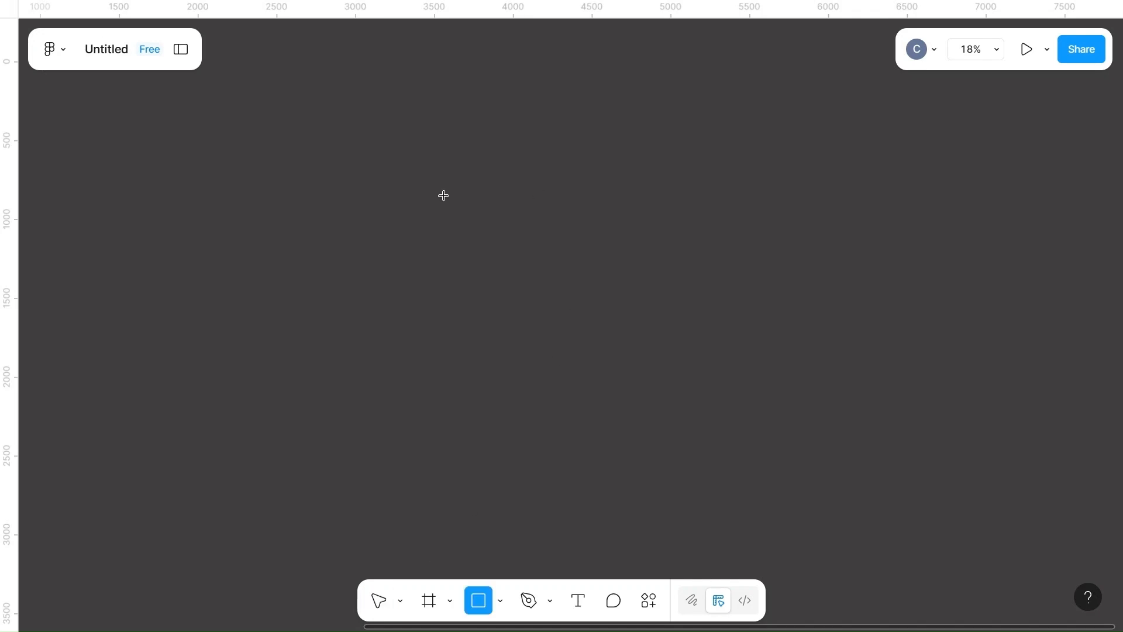
{"action": "key", "text": "f"}
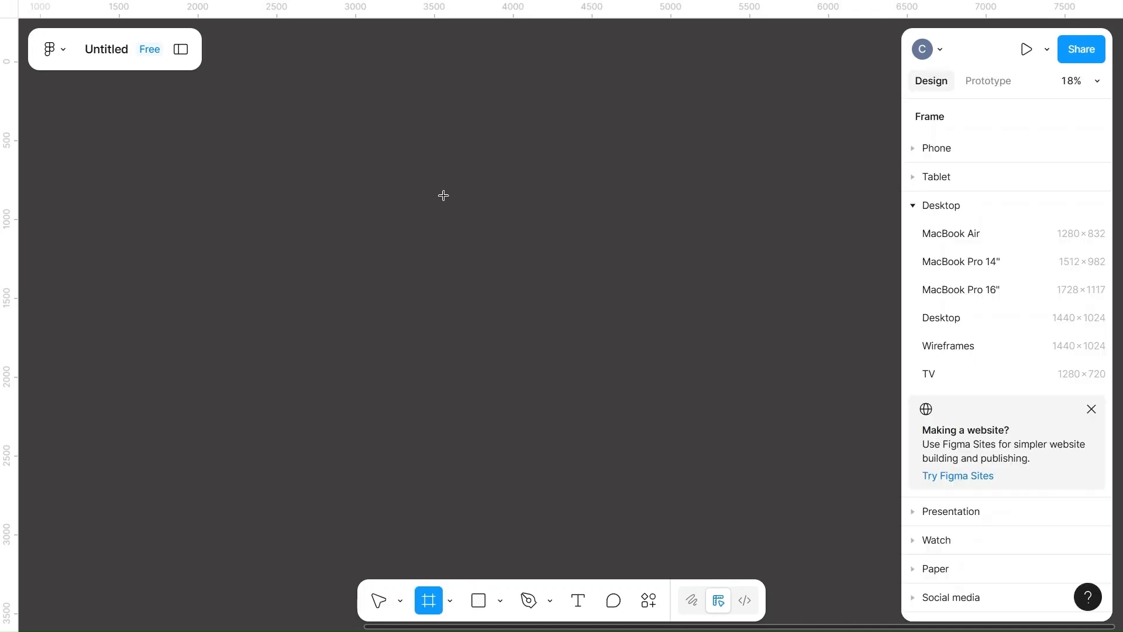
{"action": "left_click", "coordinate": [974, 239]}
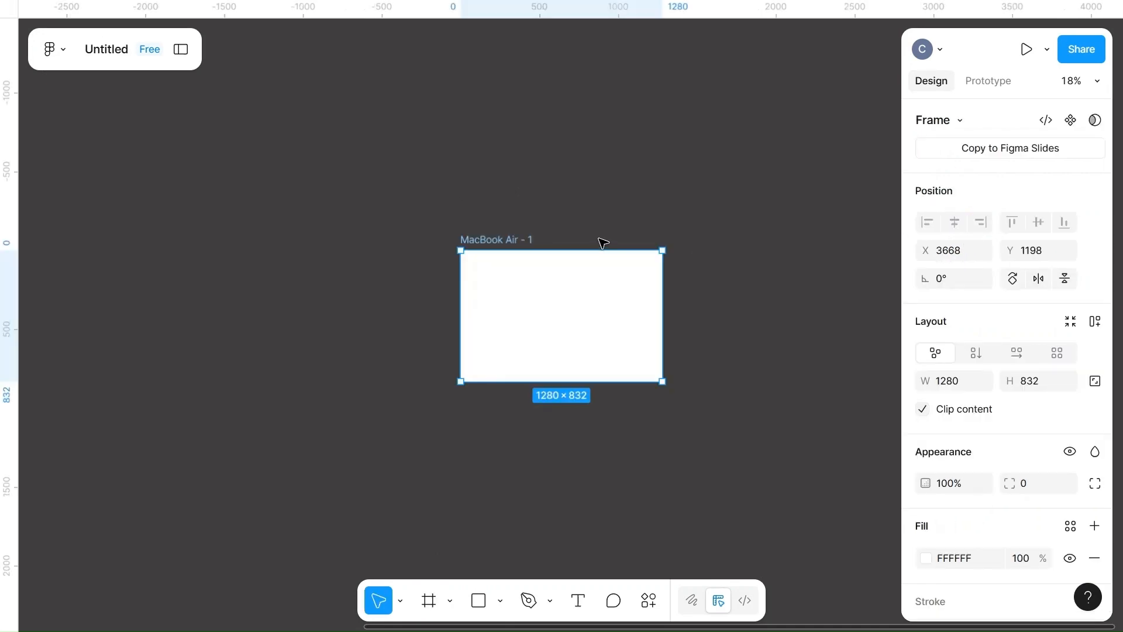
{"action": "left_click", "coordinate": [597, 223]}
- Change the MacBook Air frame's fill to the solid grey 7B7878
{"action": "scroll", "coordinate": [504, 212], "scroll_direction": "up", "scroll_amount": 5}
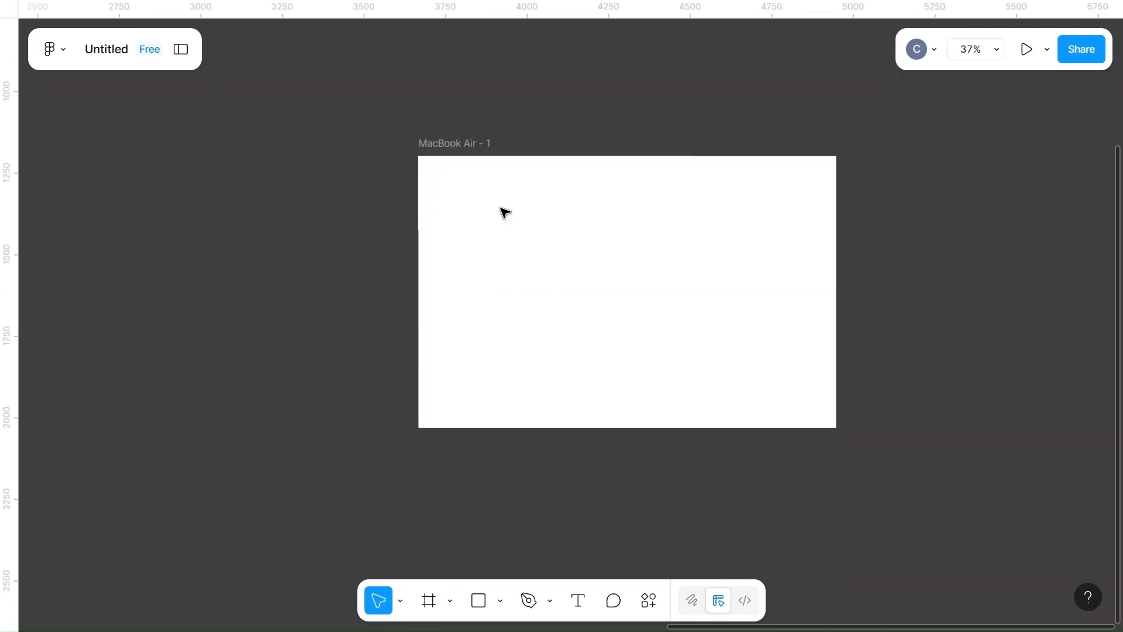
{"action": "scroll", "coordinate": [527, 222], "scroll_direction": "down", "scroll_amount": 1}
{"action": "scroll", "coordinate": [468, 187], "scroll_direction": "right", "scroll_amount": 3}
{"action": "left_click", "coordinate": [358, 132]}
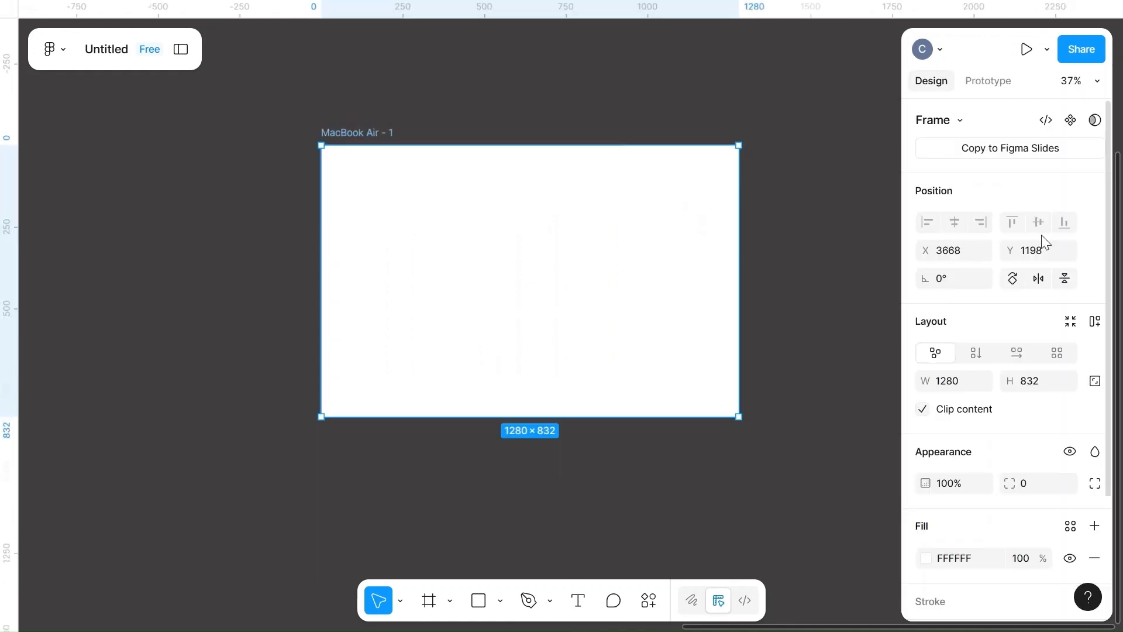
{"action": "scroll", "coordinate": [970, 389], "scroll_direction": "down", "scroll_amount": 1}
{"action": "left_click", "coordinate": [957, 500]}
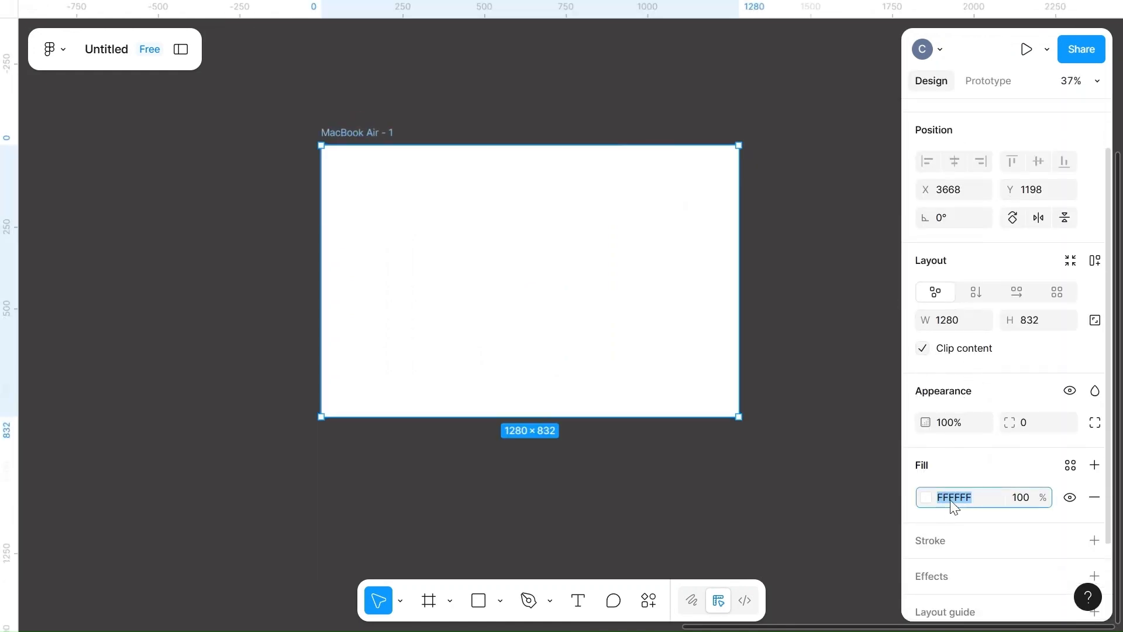
{"action": "left_click", "coordinate": [926, 497]}
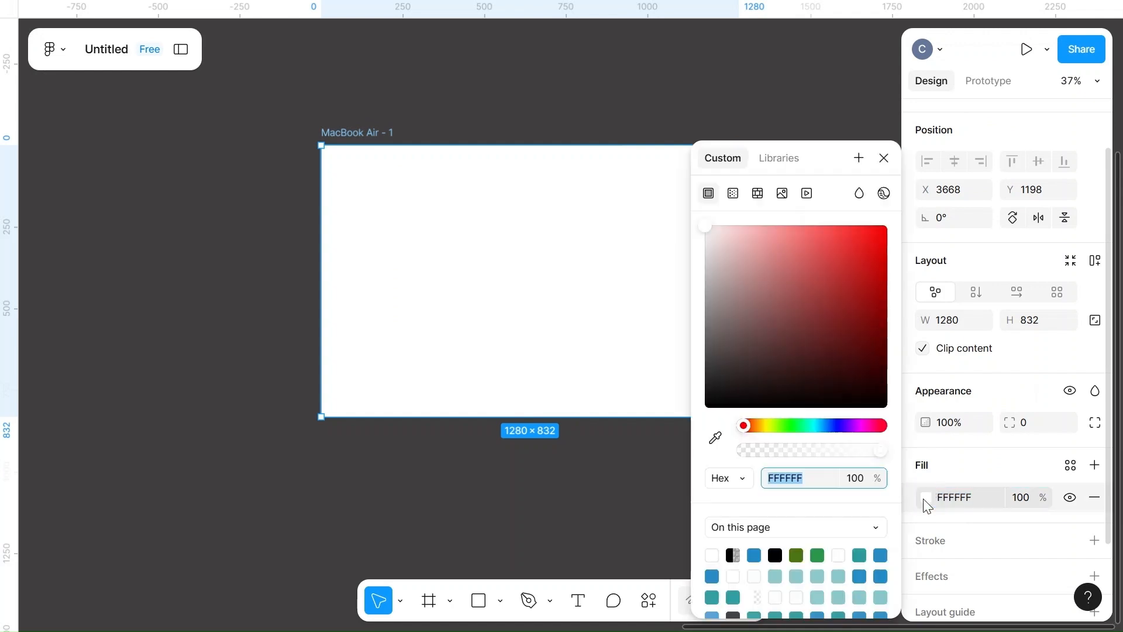
{"action": "left_click_drag", "start_coordinate": [708, 389], "coordinate": [710, 329]}
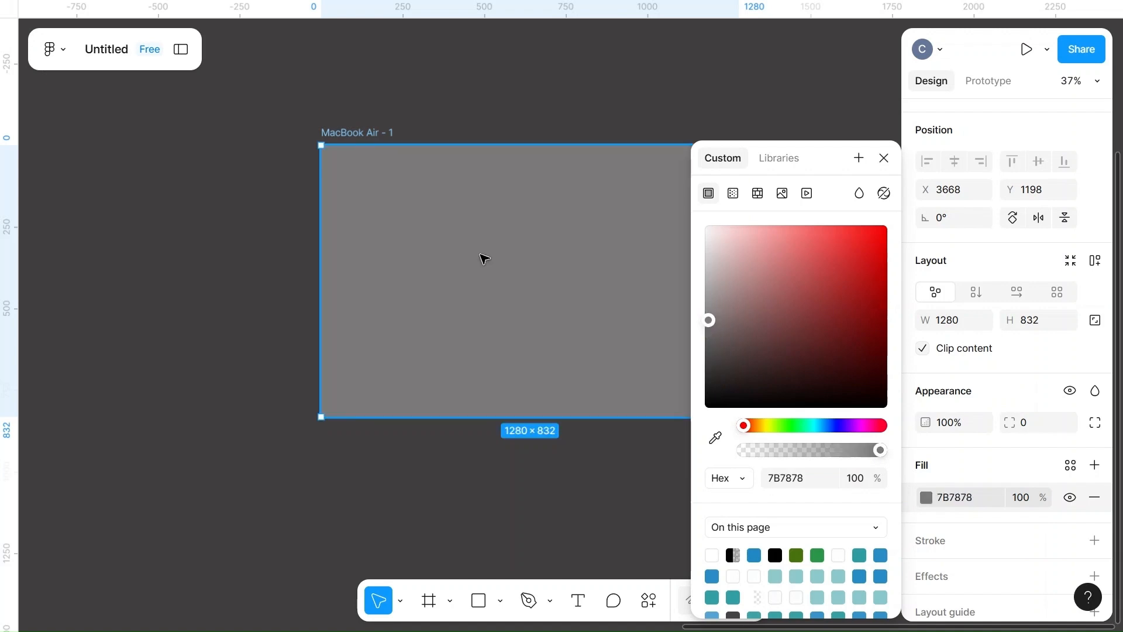
{"action": "scroll", "coordinate": [497, 265], "scroll_direction": "right", "scroll_amount": 5}
{"action": "left_click", "coordinate": [626, 197]}
{"action": "scroll", "coordinate": [626, 198], "scroll_direction": "left", "scroll_amount": 5}
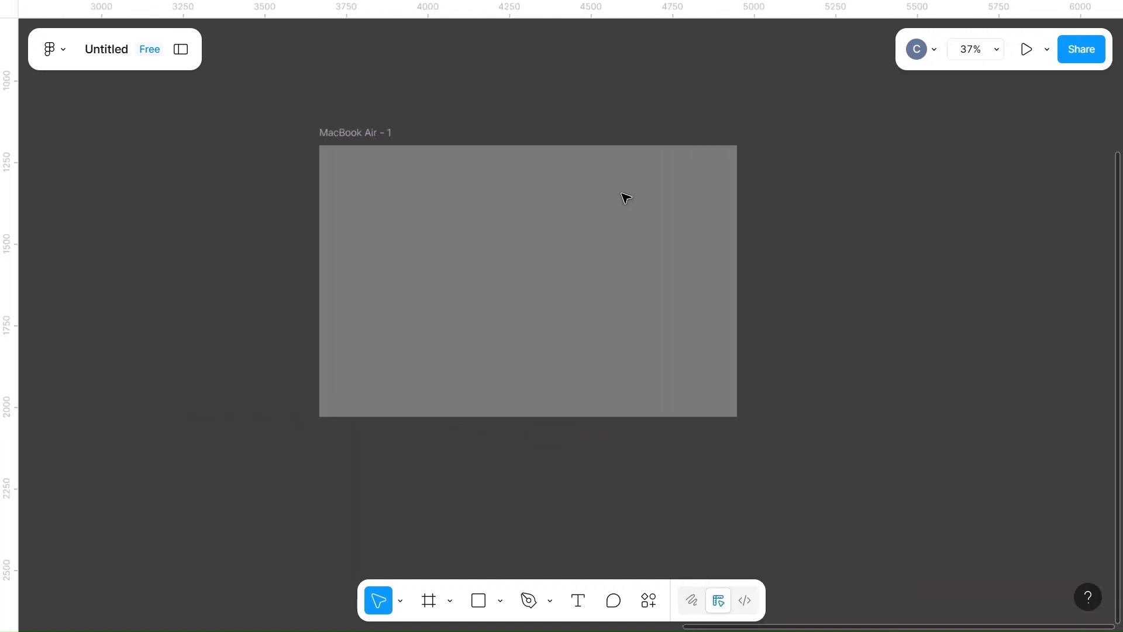
{"action": "scroll", "coordinate": [626, 198], "scroll_direction": "up", "scroll_amount": 1}
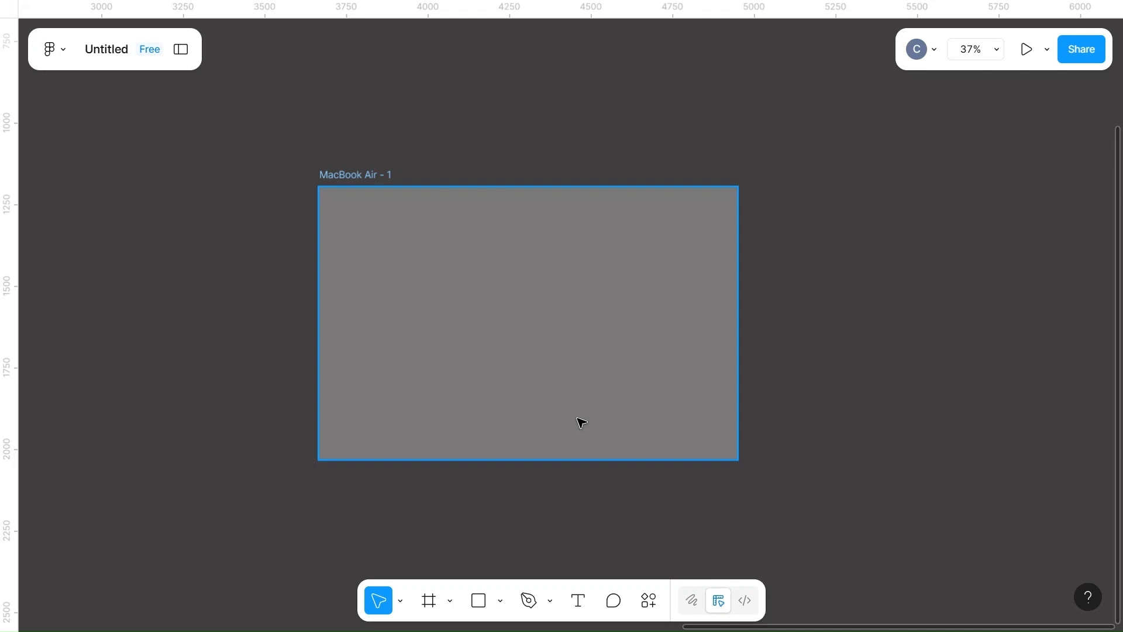
- Draw a rectangle about 301 × 145 on the empty canvas to the right of the frame
{"action": "scroll", "coordinate": [640, 340], "scroll_direction": "right", "scroll_amount": 5}
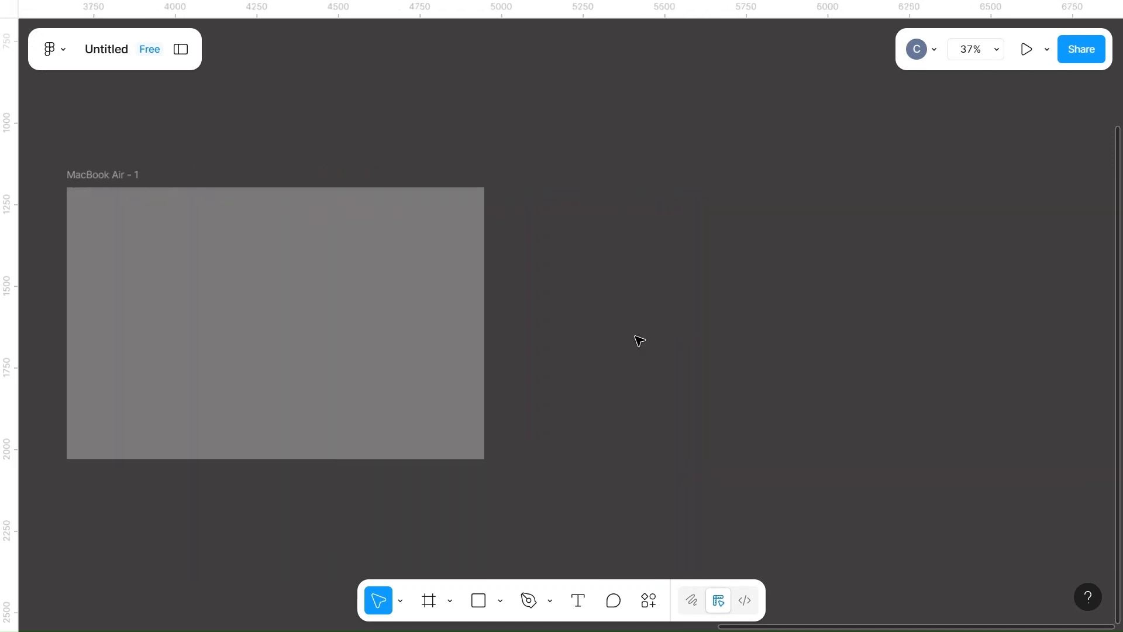
{"action": "key", "text": "r"}
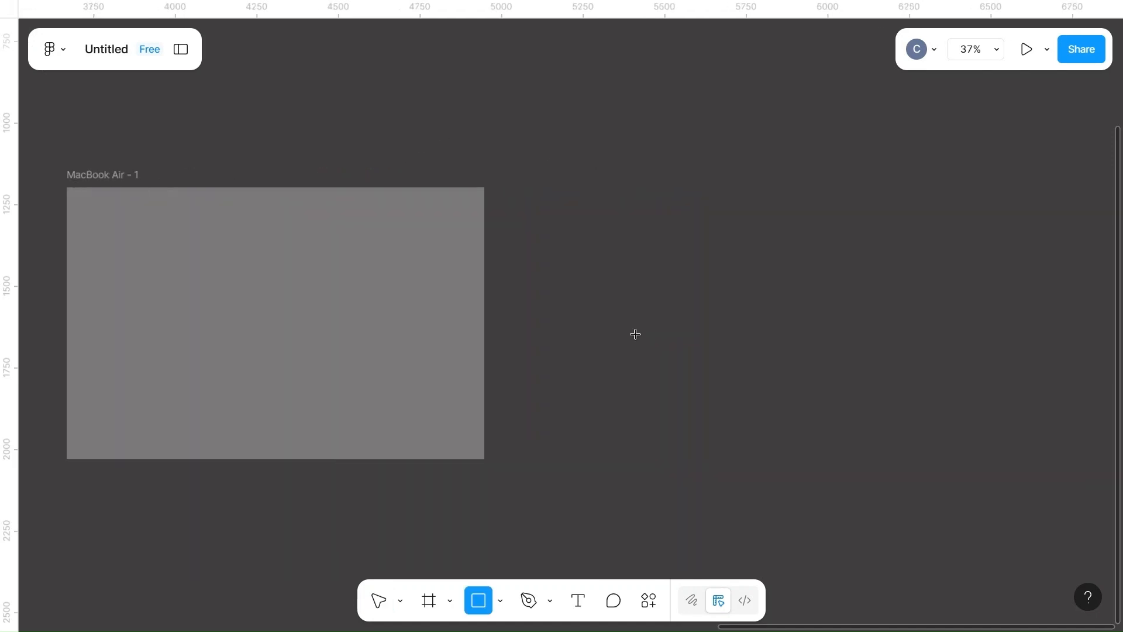
{"action": "left_click", "coordinate": [596, 241]}
{"action": "left_click_drag", "start_coordinate": [596, 241], "coordinate": [697, 285]}
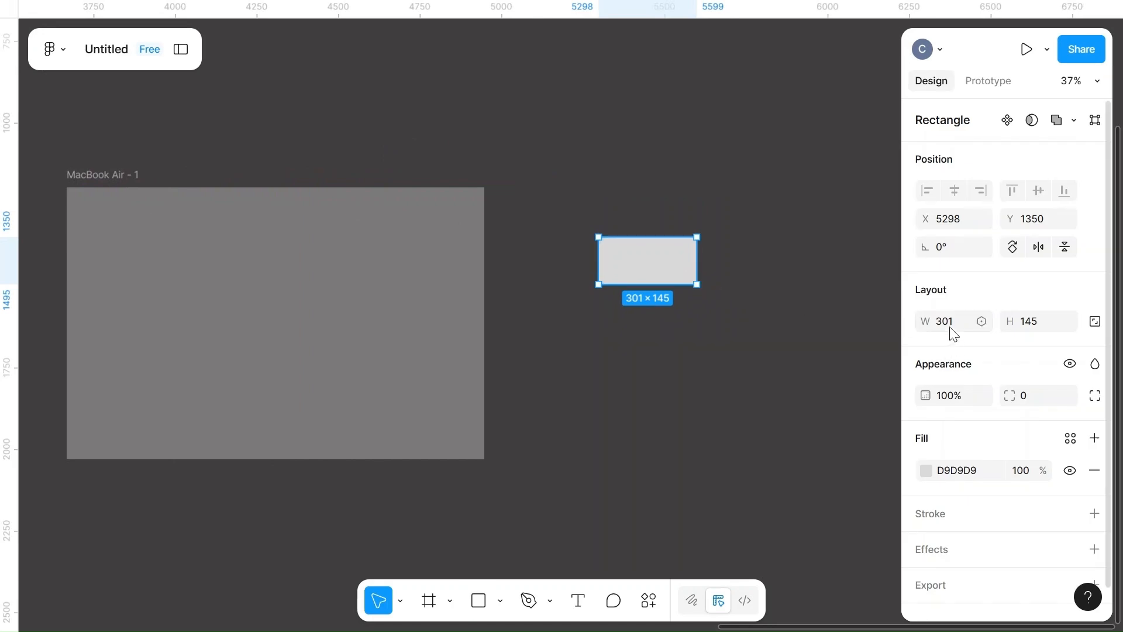
- Resize the rectangle to a height of 30 and a width of 120
{"action": "left_click", "coordinate": [1044, 329]}
{"action": "key", "text": "BackSpace"}
{"action": "type", "text": "30"}
{"action": "left_click", "coordinate": [796, 375]}
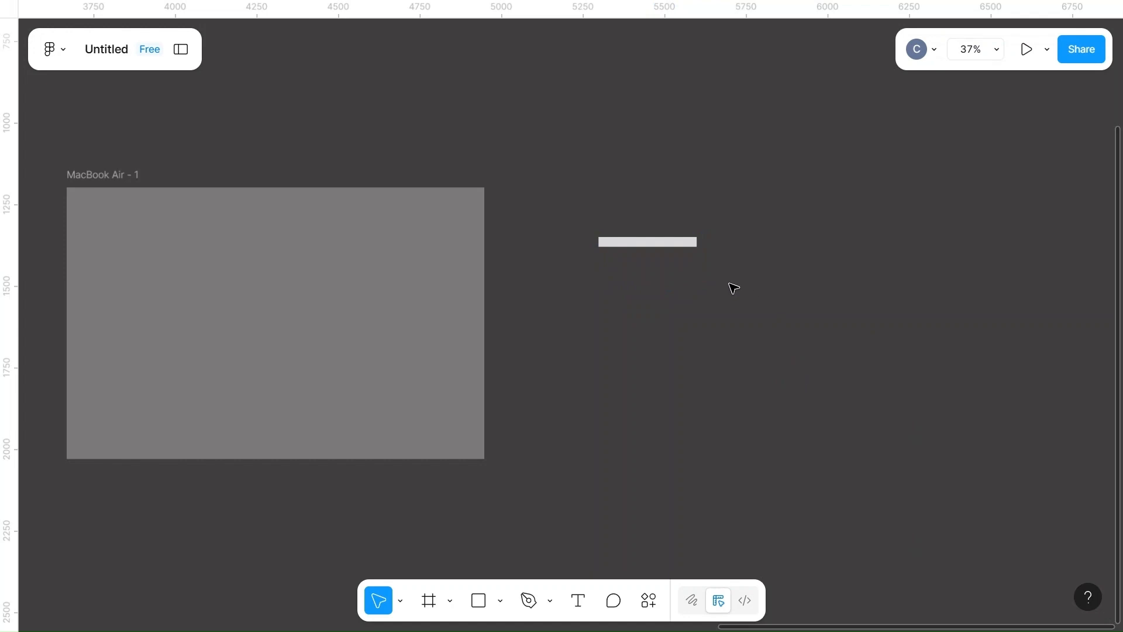
{"action": "left_click", "coordinate": [633, 252]}
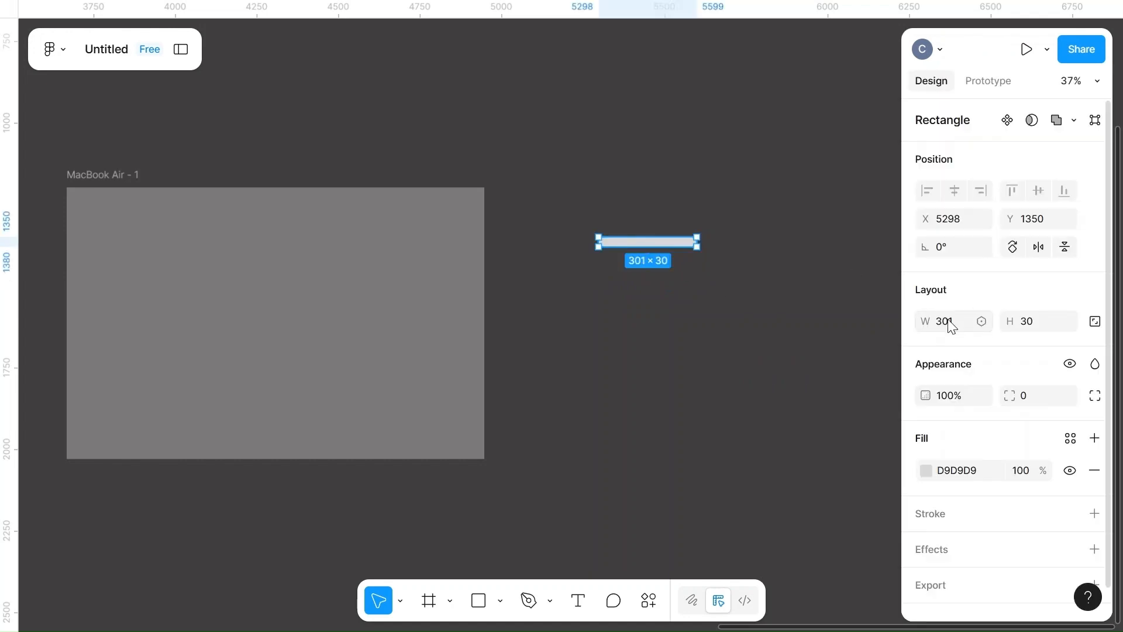
{"action": "left_click", "coordinate": [948, 321]}
{"action": "type", "text": "120"}
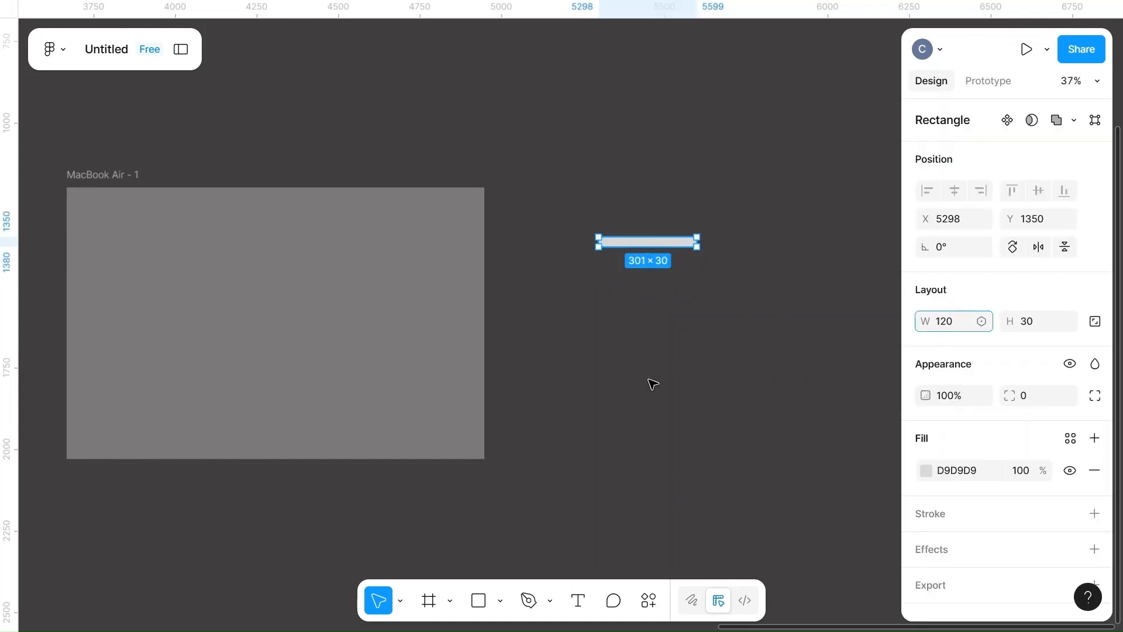
{"action": "left_click", "coordinate": [653, 383]}
- Duplicate the small rectangle to its right on the same line and set the copy's width to 500
{"action": "left_click", "coordinate": [617, 243]}
{"action": "left_click", "coordinate": [620, 250]}
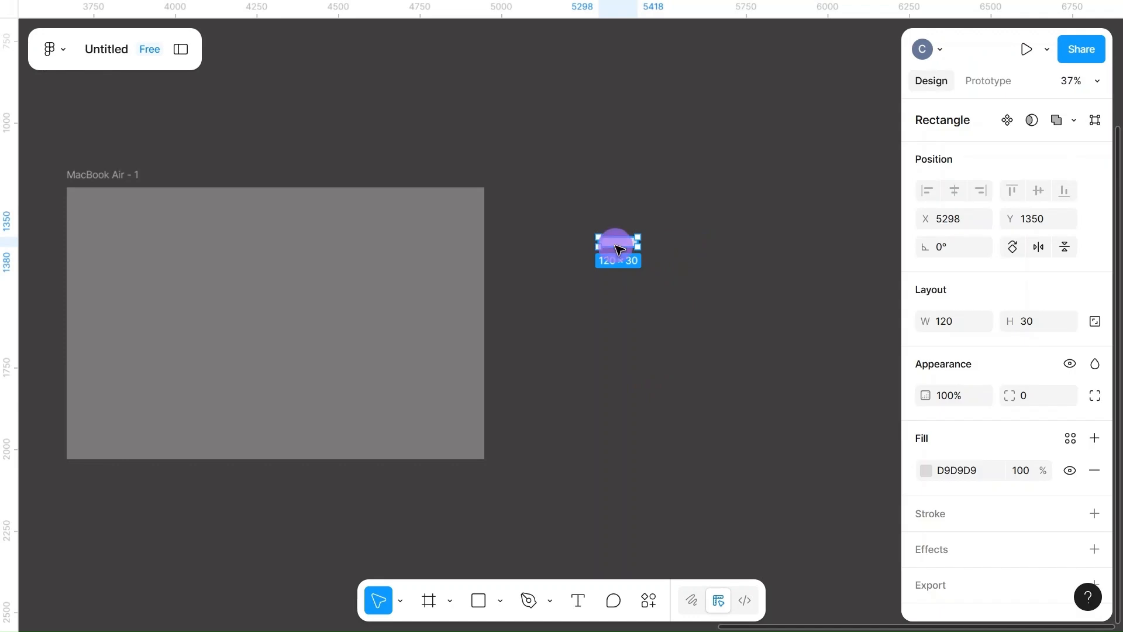
{"action": "left_click_drag", "start_coordinate": [620, 250], "coordinate": [754, 250]}
{"action": "left_click", "coordinate": [962, 322]}
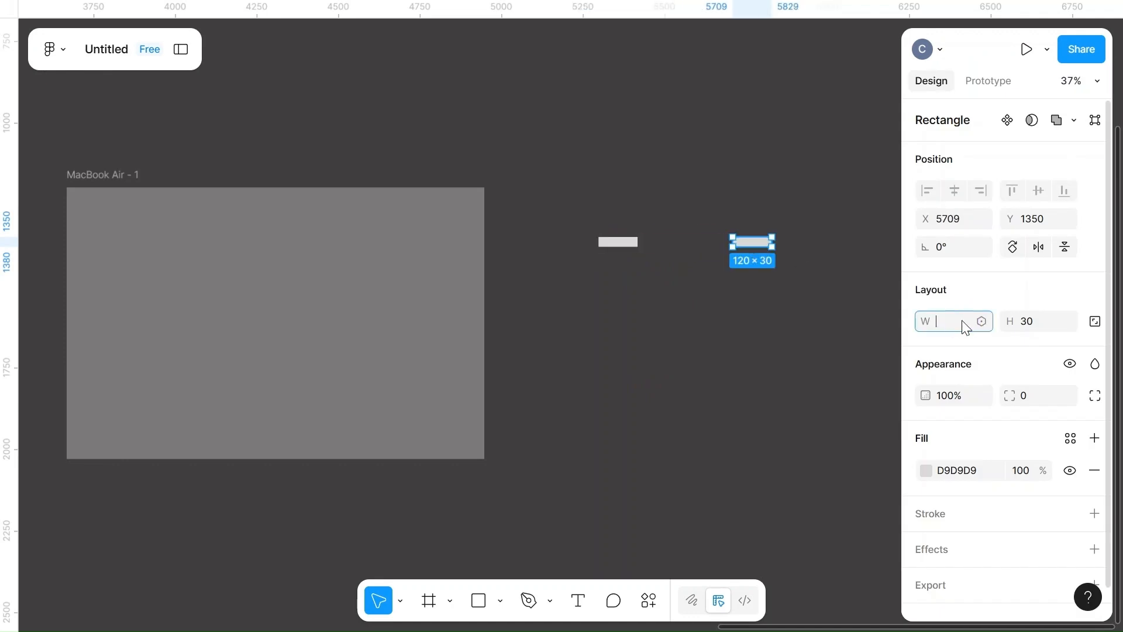
{"action": "type", "text": "500"}
{"action": "left_click", "coordinate": [725, 349]}
- Place another copy of the 120 × 30 rectangle to the right of the long bar, on the same line
{"action": "scroll", "coordinate": [729, 354], "scroll_direction": "right", "scroll_amount": 5}
{"action": "left_click", "coordinate": [404, 244]}
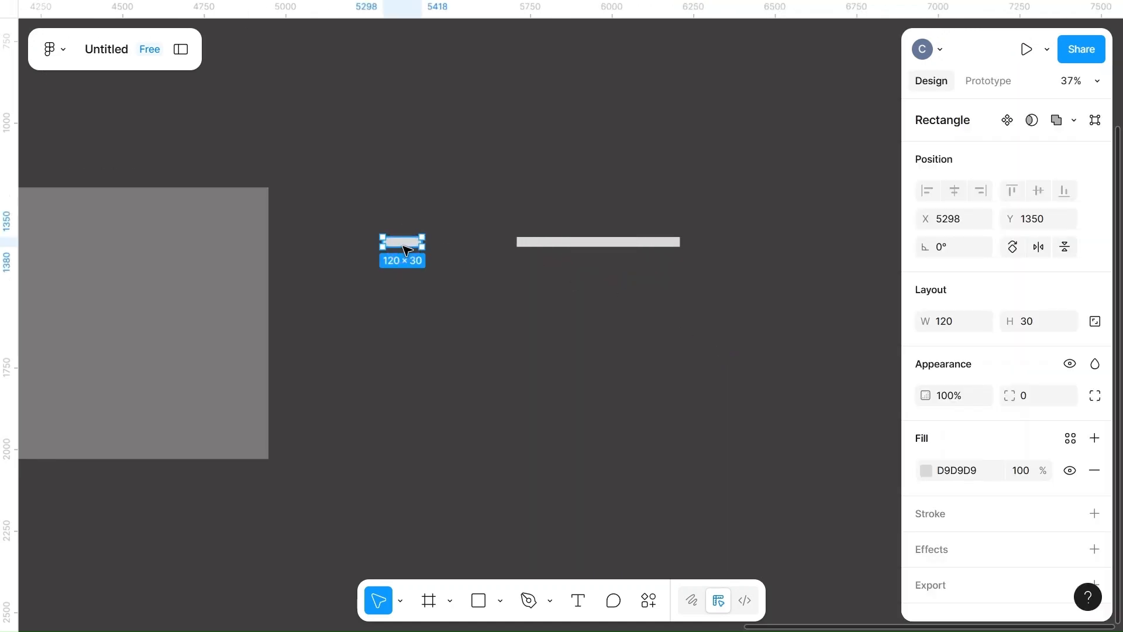
{"action": "left_click_drag", "start_coordinate": [405, 249], "coordinate": [744, 252]}
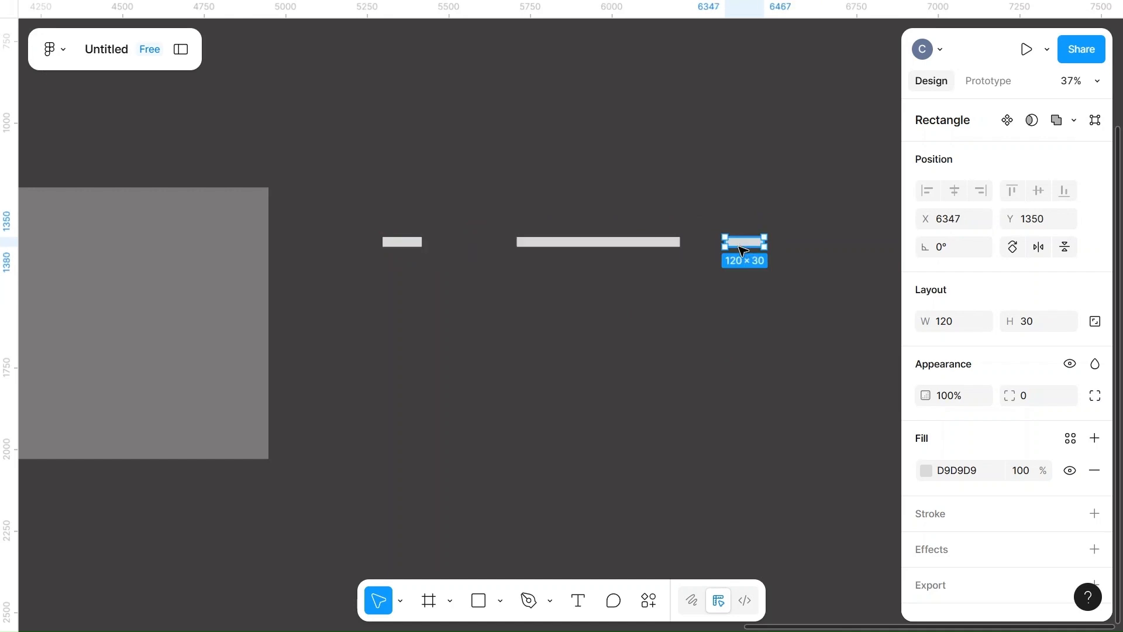
{"action": "left_click", "coordinate": [579, 366]}
- Select all three bars and set the horizontal spacing between them to 50
{"action": "scroll", "coordinate": [579, 365], "scroll_direction": "down", "scroll_amount": 5}
{"action": "left_click_drag", "start_coordinate": [513, 283], "coordinate": [739, 328]}
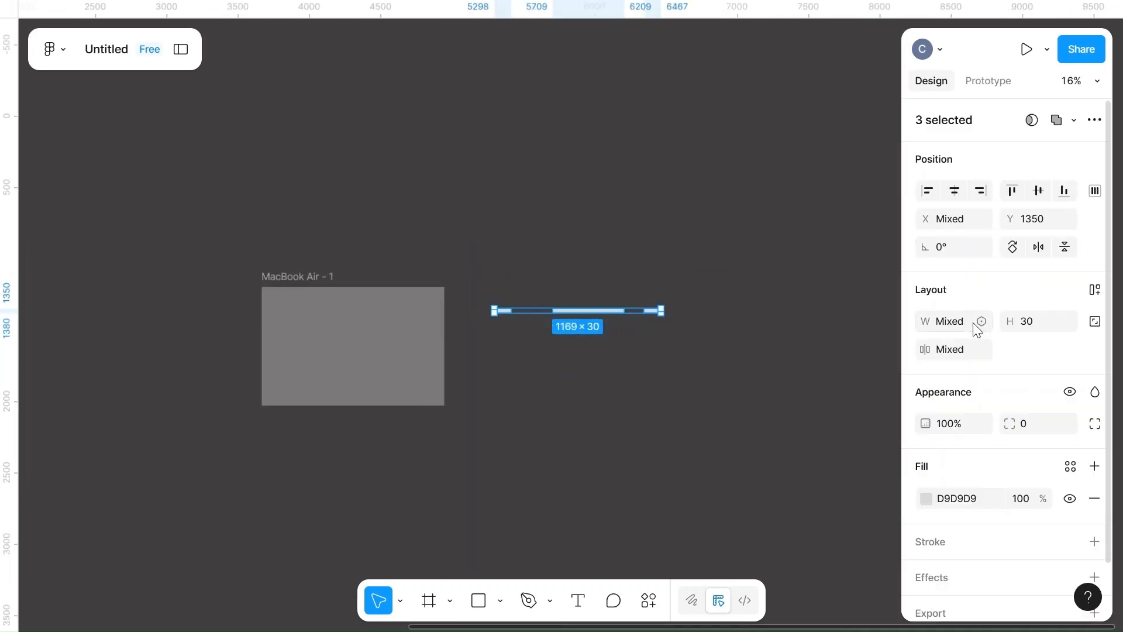
{"action": "left_click", "coordinate": [957, 354]}
{"action": "type", "text": "50"}
{"action": "left_click", "coordinate": [616, 466]}
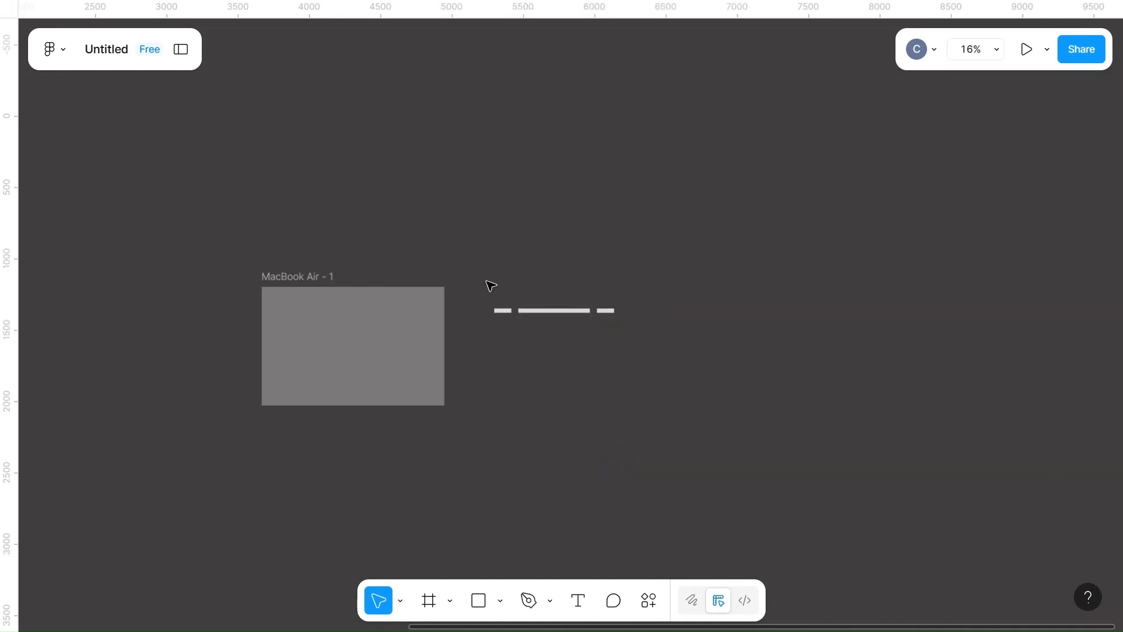
- Move the right-hand short bar farther from the long bar, to about X 6147
{"action": "left_click", "coordinate": [572, 311]}
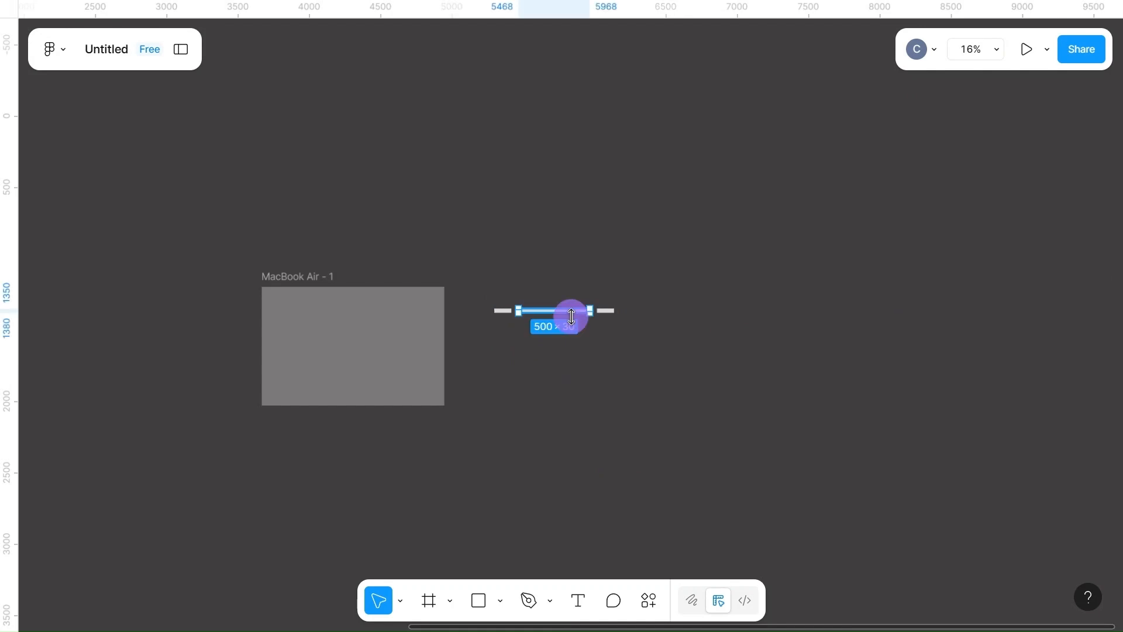
{"action": "left_click_drag", "start_coordinate": [609, 313], "coordinate": [629, 319]}
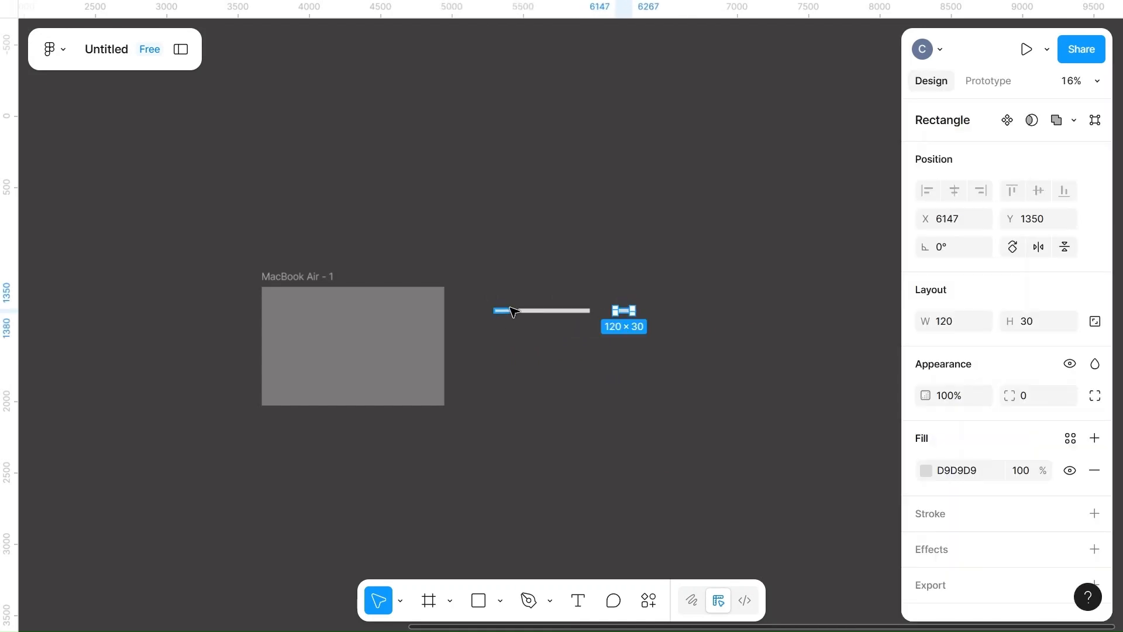
{"action": "left_click", "coordinate": [573, 290]}
- Move the three bars together into the MacBook Air frame, centred horizontally near its upper edge at Y 50
{"action": "left_click_drag", "start_coordinate": [494, 288], "coordinate": [695, 323]}
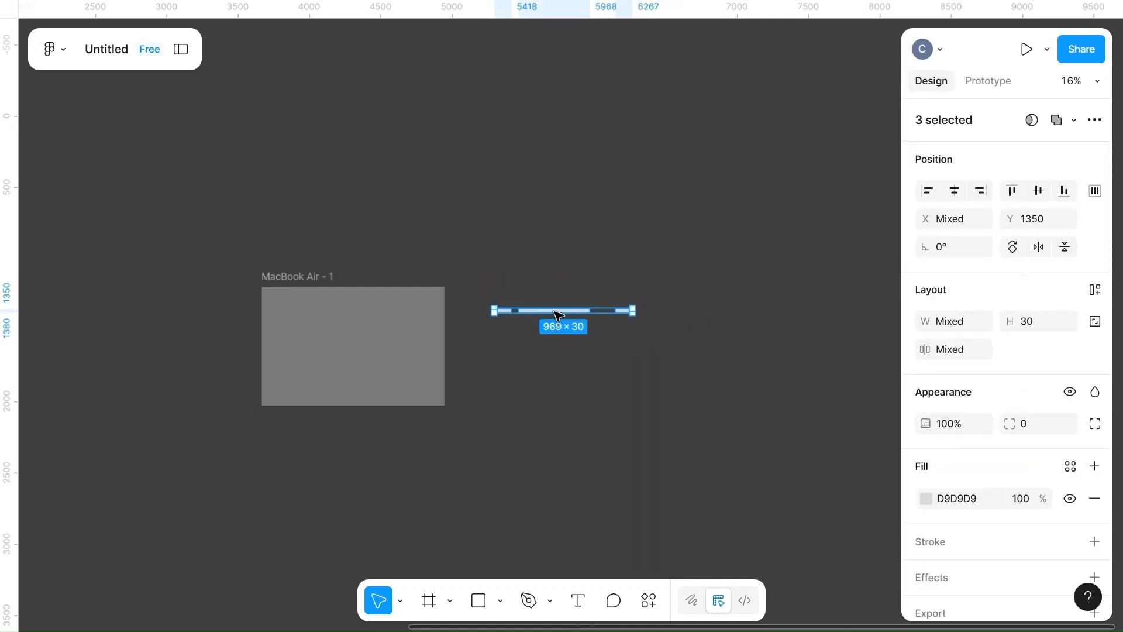
{"action": "scroll", "coordinate": [555, 311], "scroll_direction": "up", "scroll_amount": 3}
{"action": "scroll", "coordinate": [598, 322], "scroll_direction": "left", "scroll_amount": 5}
{"action": "left_click_drag", "start_coordinate": [806, 312], "coordinate": [198, 275]}
{"action": "scroll", "coordinate": [199, 277], "scroll_direction": "left", "scroll_amount": 5}
{"action": "scroll", "coordinate": [199, 277], "scroll_direction": "right", "scroll_amount": 3}
{"action": "left_click_drag", "start_coordinate": [367, 270], "coordinate": [420, 271]}
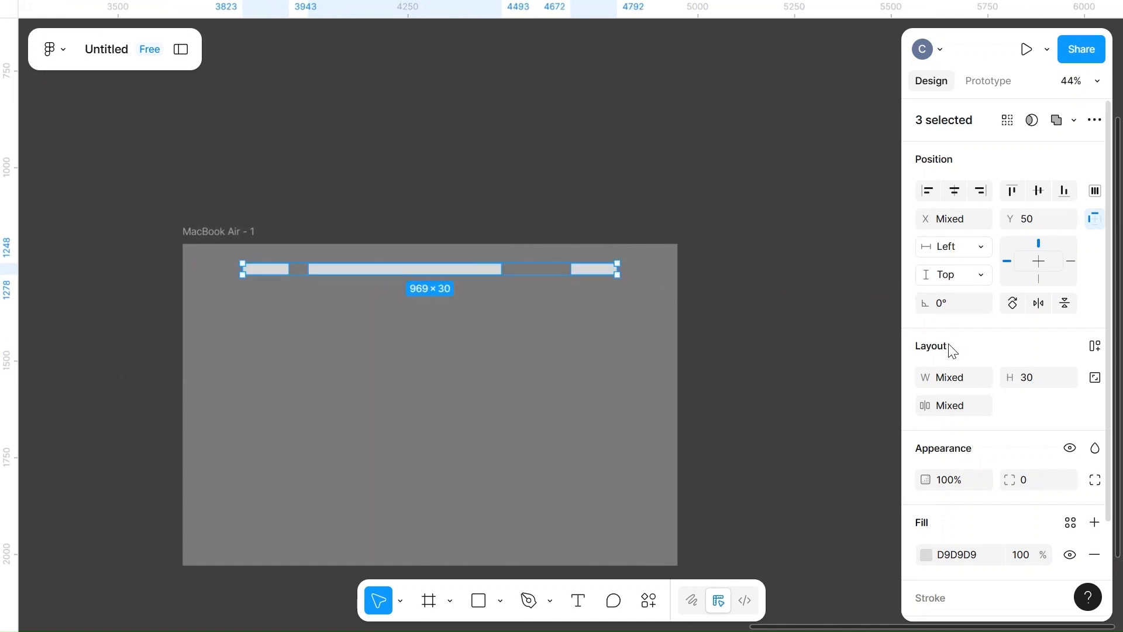
- Set the horizontal spacing between the three bars inside the frame to 70
{"action": "left_click", "coordinate": [956, 405]}
{"action": "type", "text": "70"}
{"action": "left_click", "coordinate": [826, 353]}
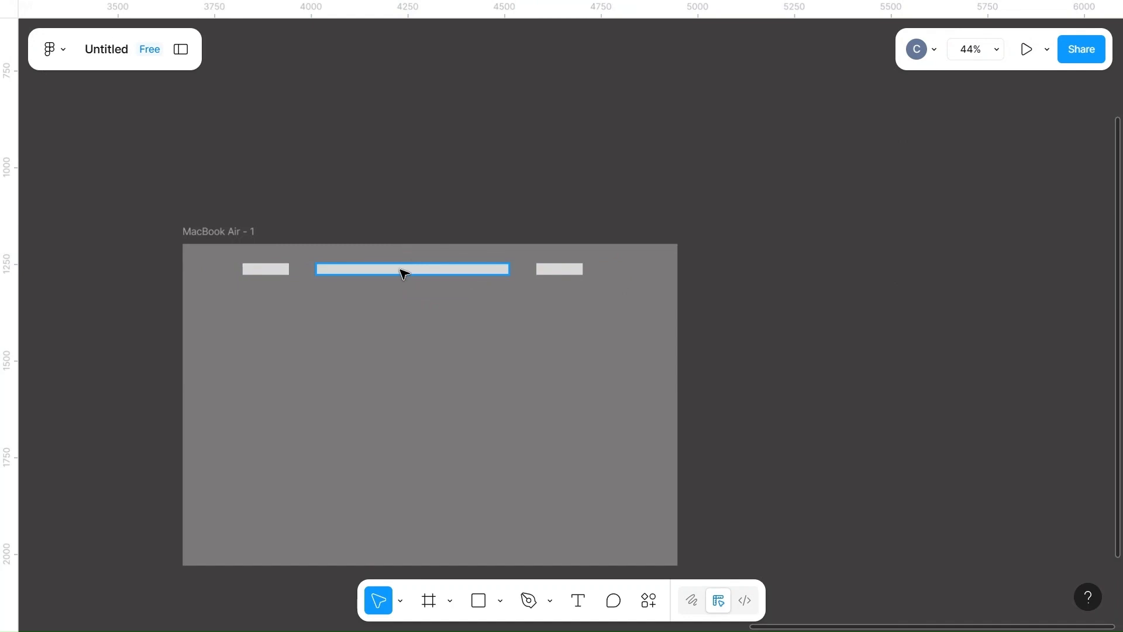
- Select the three bars in the frame again and set their horizontal spacing to 100
{"action": "left_click", "coordinate": [416, 273]}
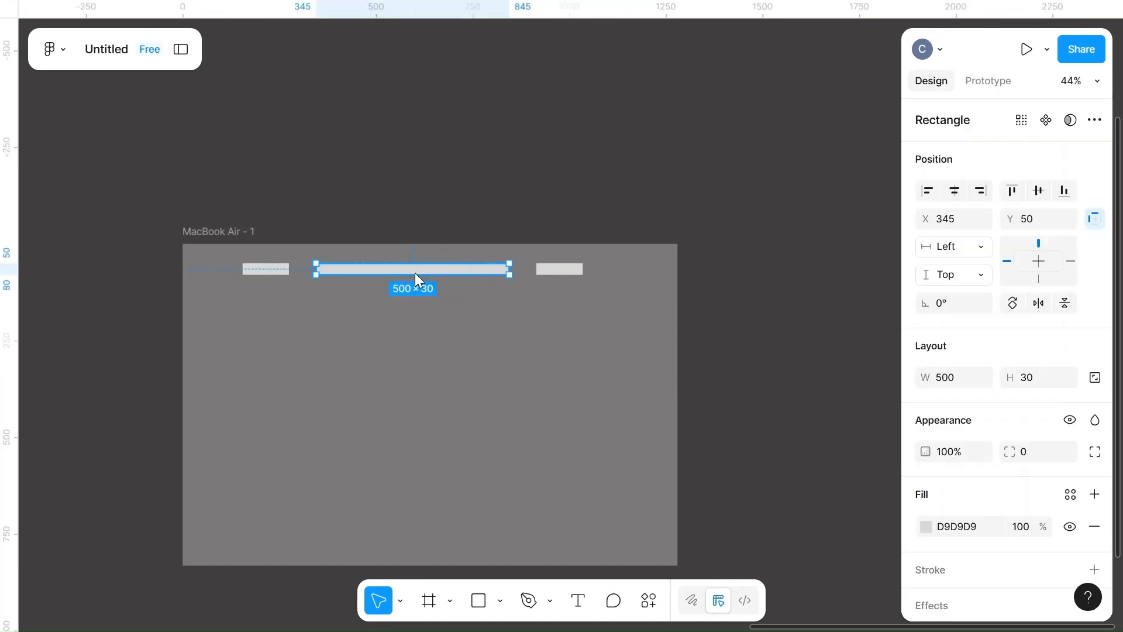
{"action": "key", "text": "ctrl+a"}
{"action": "left_click", "coordinate": [946, 411]}
{"action": "type", "text": "1"}
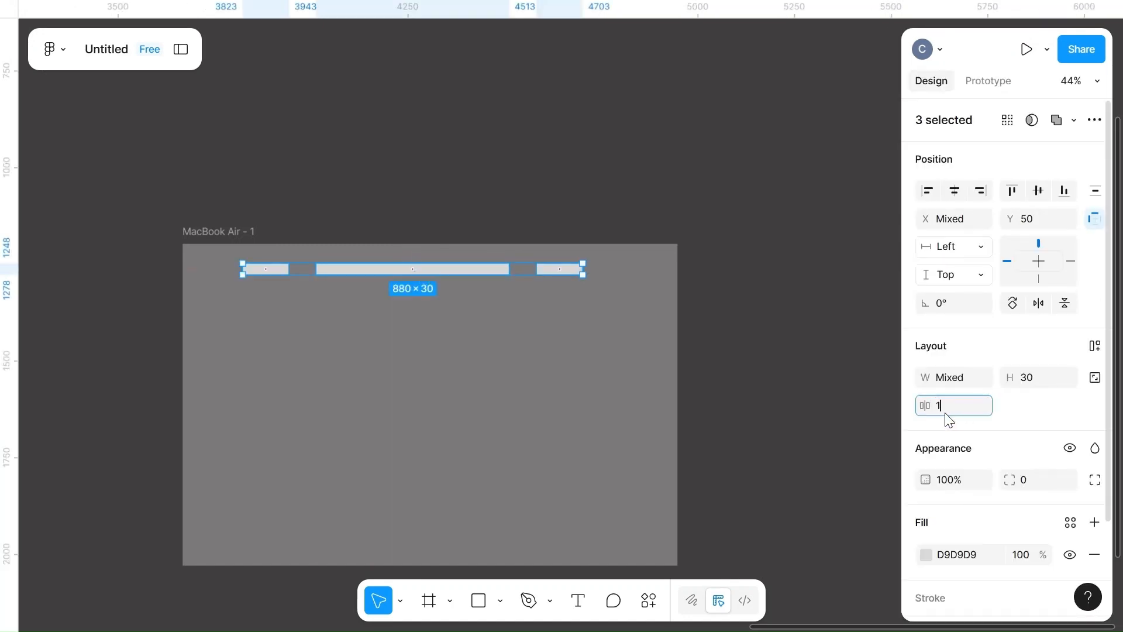
{"action": "type", "text": "00"}
{"action": "left_click", "coordinate": [880, 376]}
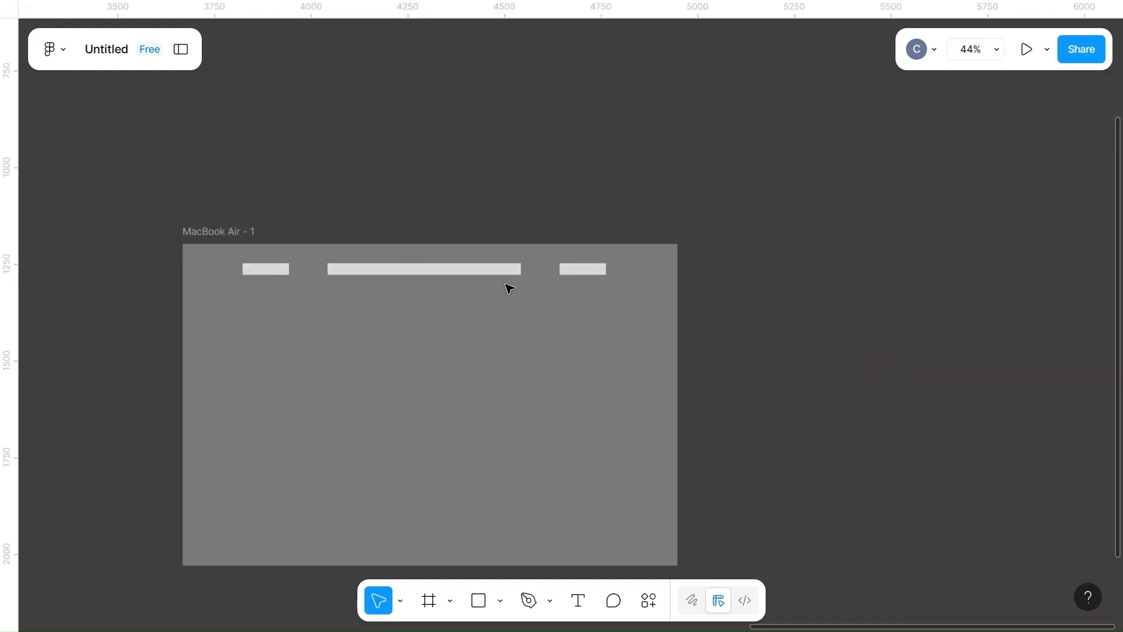
- Select all three bars in the frame and set their horizontal spacing to 150
{"action": "left_click", "coordinate": [419, 271]}
{"action": "left_click", "coordinate": [788, 294]}
{"action": "key", "text": "ctrl+a"}
{"action": "left_click", "coordinate": [967, 409]}
{"action": "type", "text": "150"}
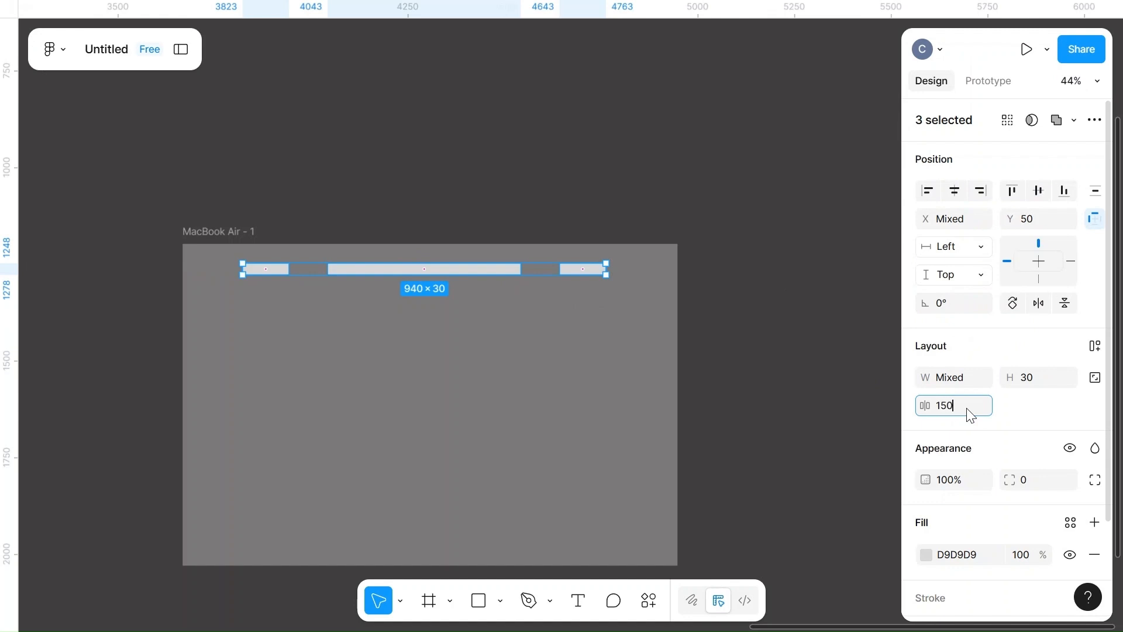
{"action": "left_click", "coordinate": [785, 366]}
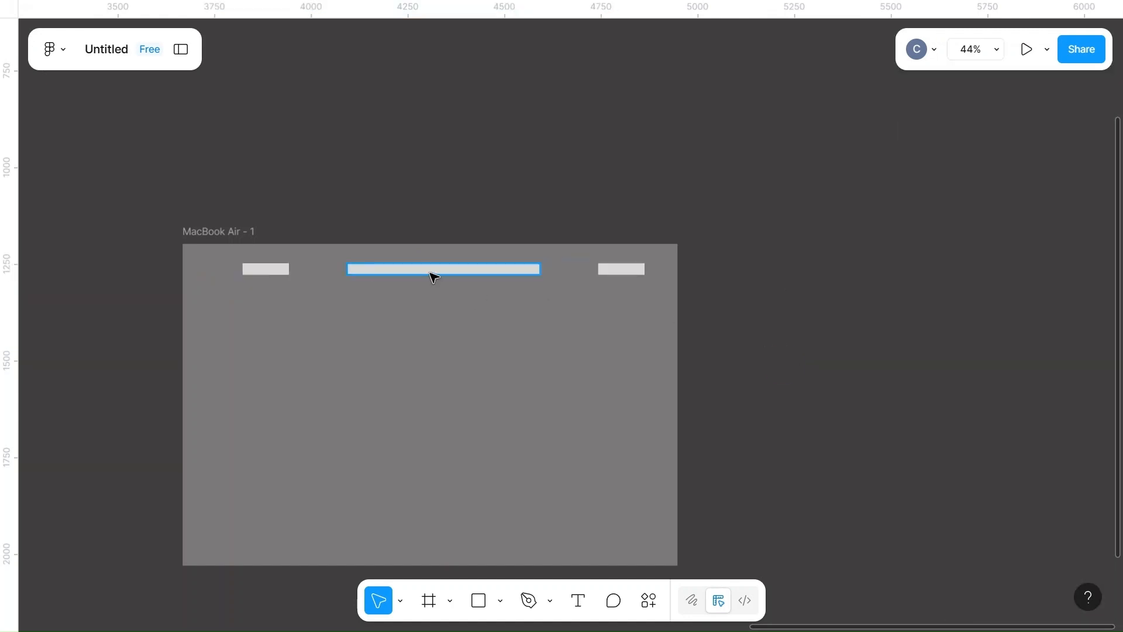
{"action": "left_click", "coordinate": [437, 175]}
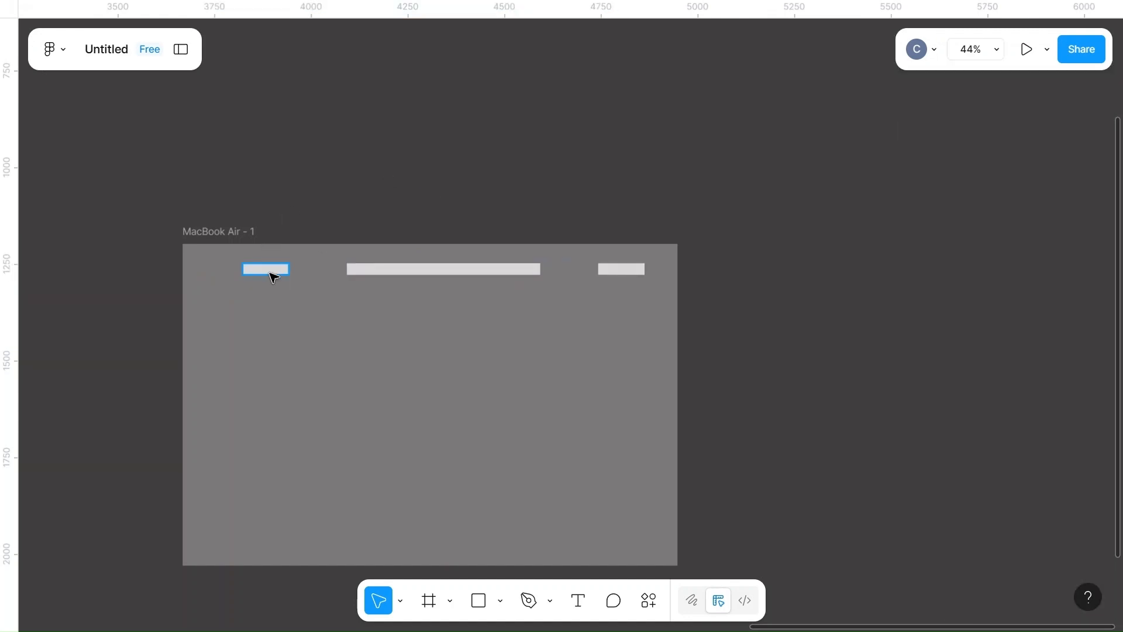
- Select the three bars and move them together to the frame's horizontal centre, at about Y 39
{"action": "left_click", "coordinate": [272, 272]}
{"action": "left_click", "coordinate": [445, 270], "text": "shift"}
{"action": "left_click", "coordinate": [617, 272], "text": "shift"}
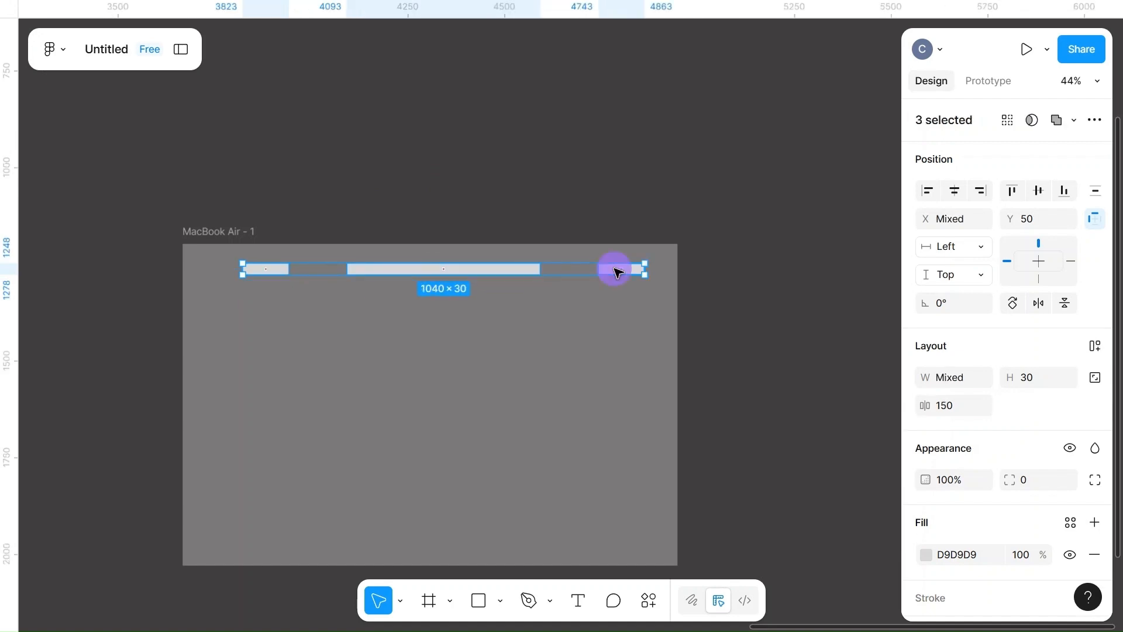
{"action": "left_click_drag", "start_coordinate": [471, 268], "coordinate": [467, 268]}
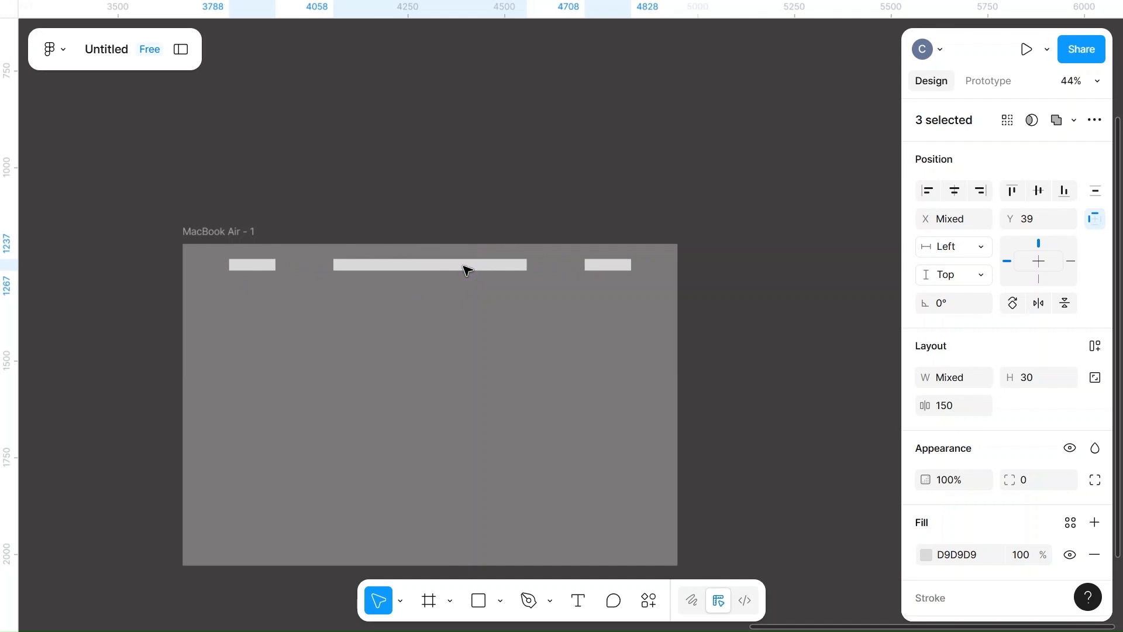
- Select the three header bars and set the horizontal spacing between them to 200
{"action": "left_click", "coordinate": [574, 225]}
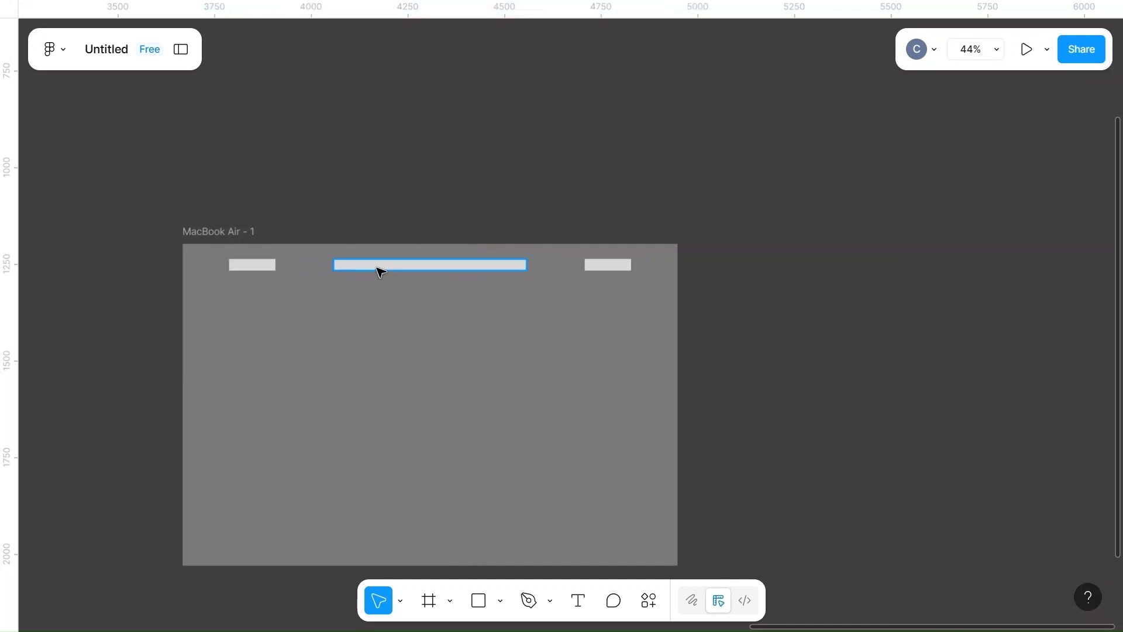
{"action": "left_click", "coordinate": [254, 267]}
{"action": "left_click", "coordinate": [381, 268], "text": "shift"}
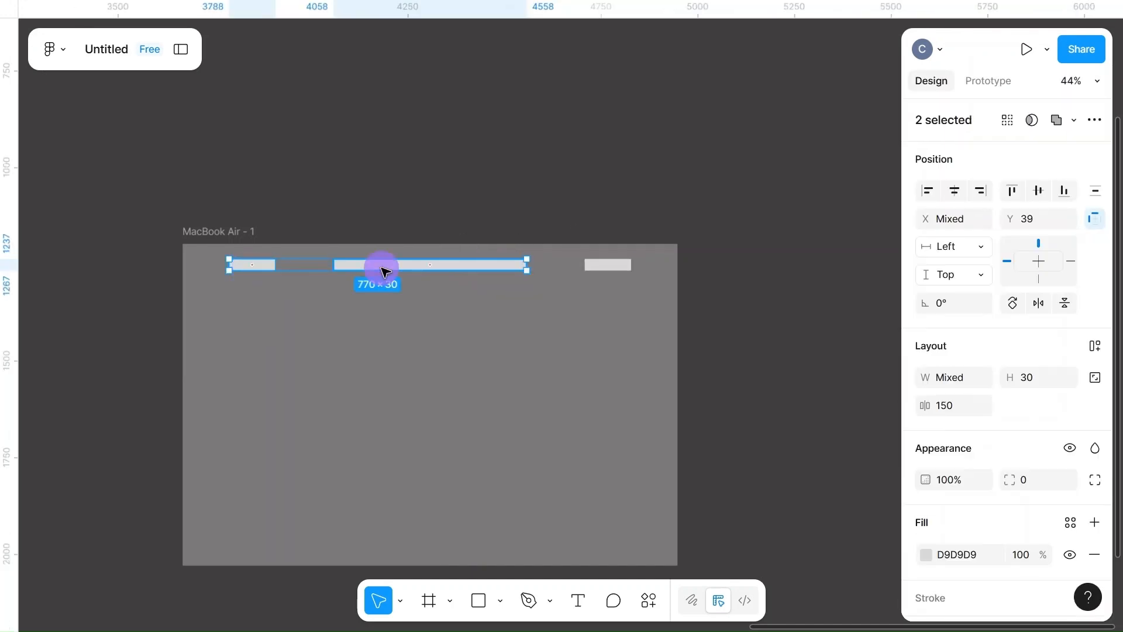
{"action": "left_click", "coordinate": [605, 264], "text": "shift"}
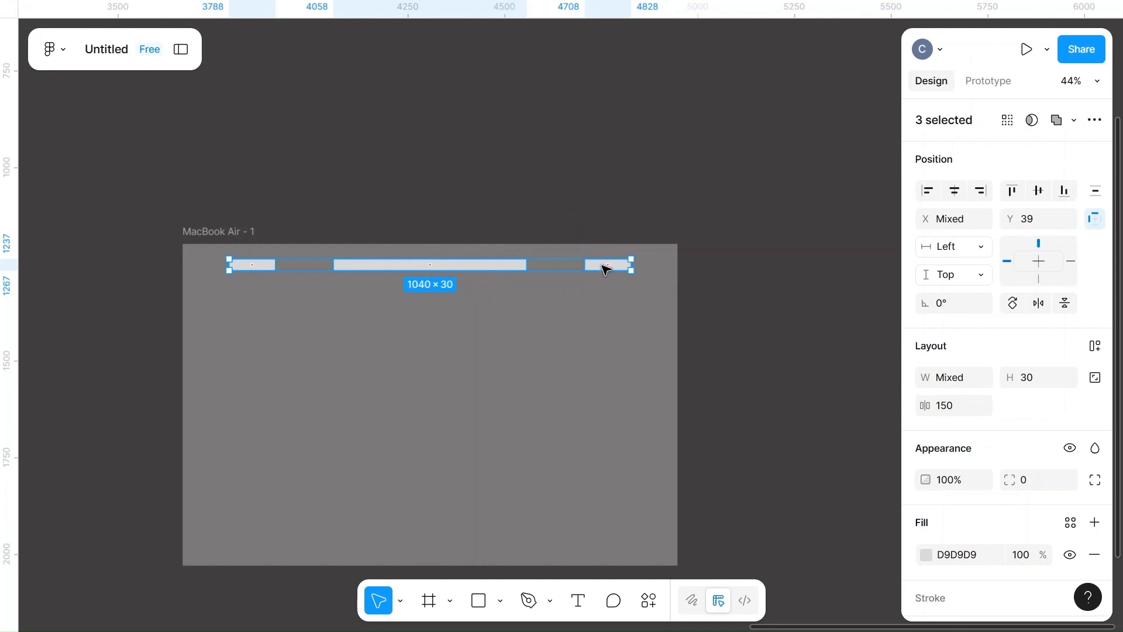
{"action": "left_click", "coordinate": [964, 406]}
{"action": "key", "text": "BackSpace"}
{"action": "type", "text": "200"}
{"action": "left_click", "coordinate": [737, 326]}
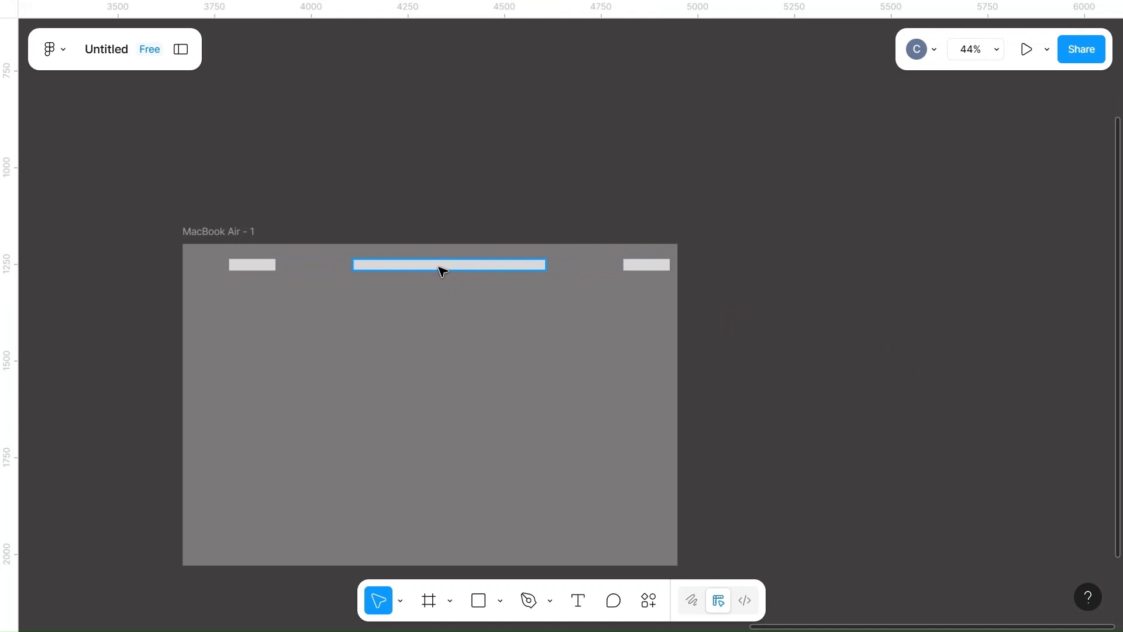
- Select the three header bars and move them together to the frame's horizontal centre, keeping Y at 39
{"action": "left_click", "coordinate": [248, 272]}
{"action": "left_click", "coordinate": [468, 273], "text": "shift"}
{"action": "left_click", "coordinate": [641, 266], "text": "shift"}
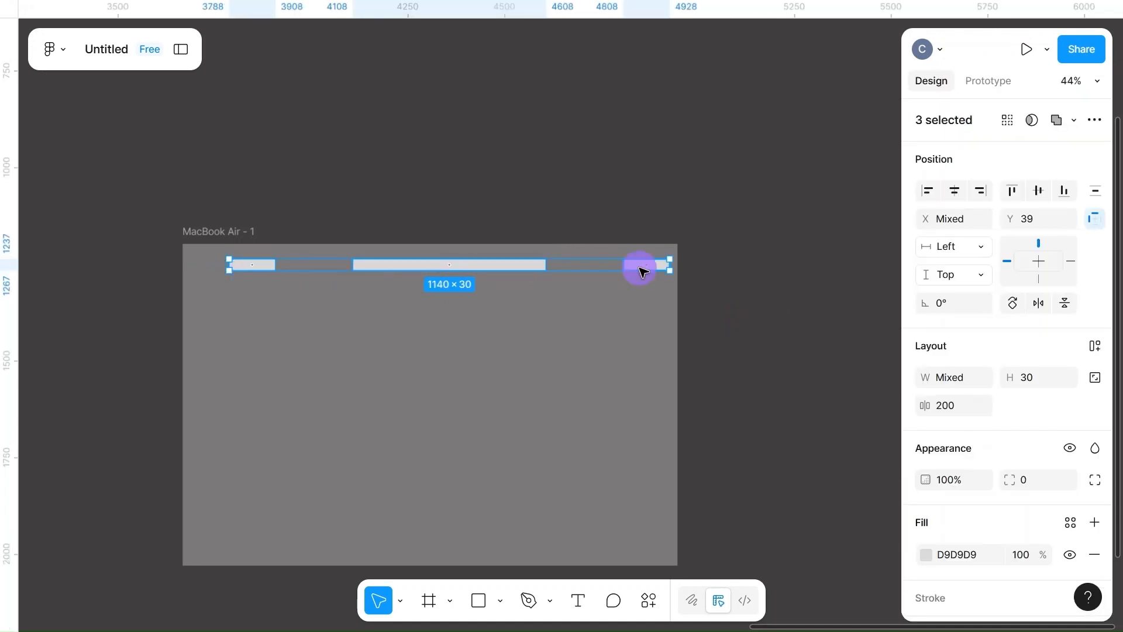
{"action": "left_click_drag", "start_coordinate": [475, 268], "coordinate": [454, 269]}
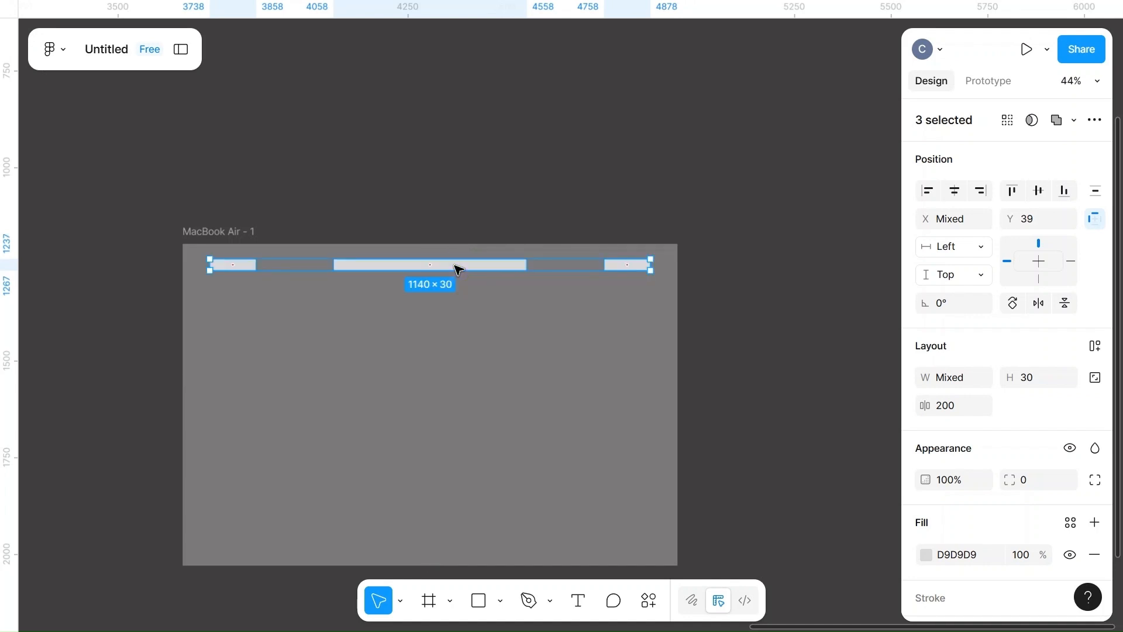
{"action": "left_click", "coordinate": [598, 216]}
{"action": "scroll", "coordinate": [600, 217], "scroll_direction": "down", "scroll_amount": 3}
{"action": "scroll", "coordinate": [599, 217], "scroll_direction": "left", "scroll_amount": 1}
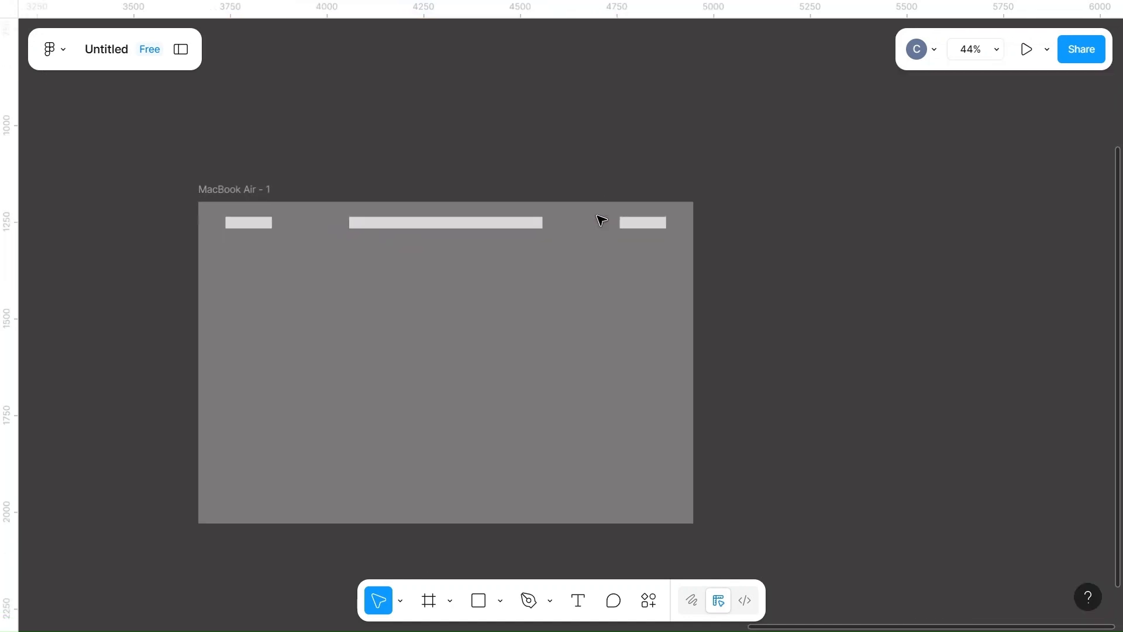
- Duplicate the wide header bar twice straight down, placing the copies at about Y 336 and Y 633
{"action": "left_click", "coordinate": [444, 187]}
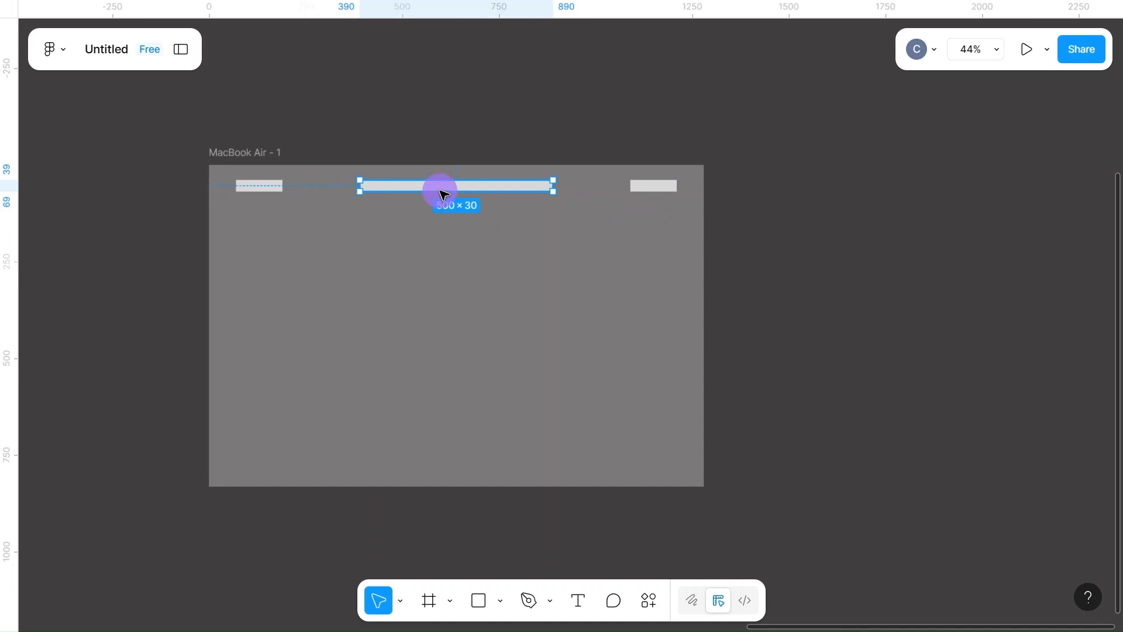
{"action": "left_click_drag", "start_coordinate": [444, 190], "coordinate": [446, 304]}
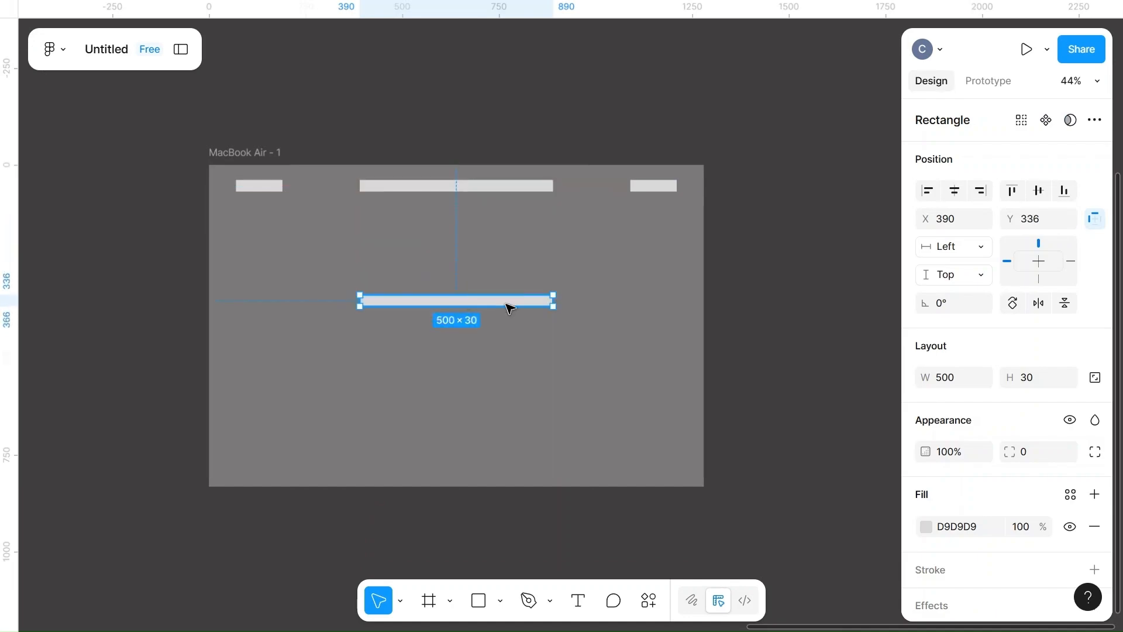
{"action": "key", "text": "ctrl+d"}
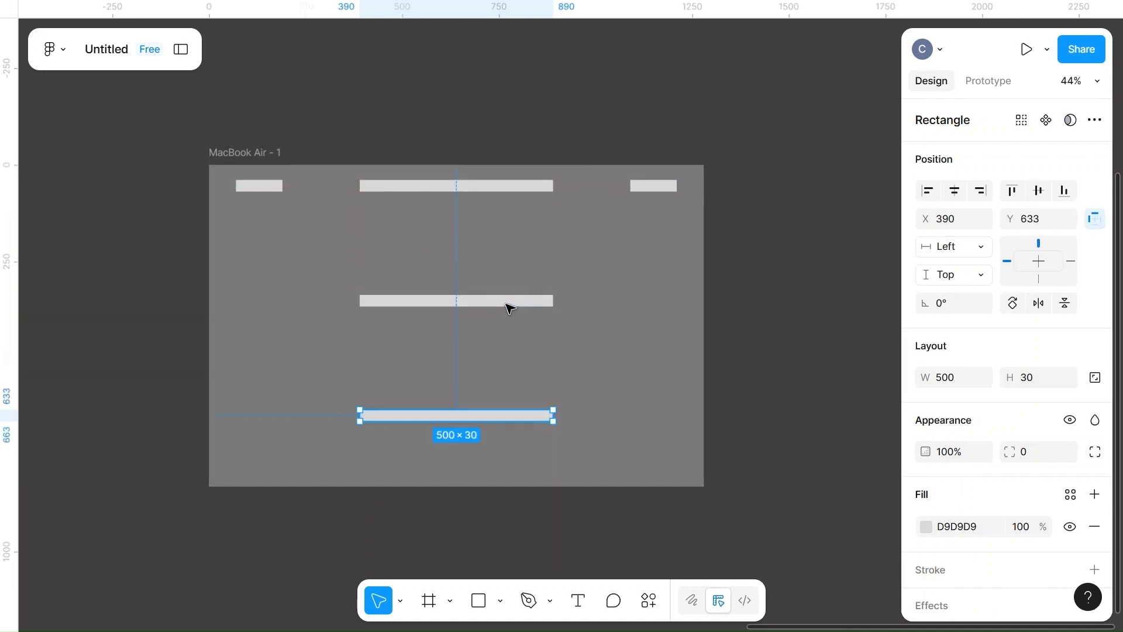
- Set the height of the bar in the middle of the frame to 40
{"action": "left_click", "coordinate": [452, 299]}
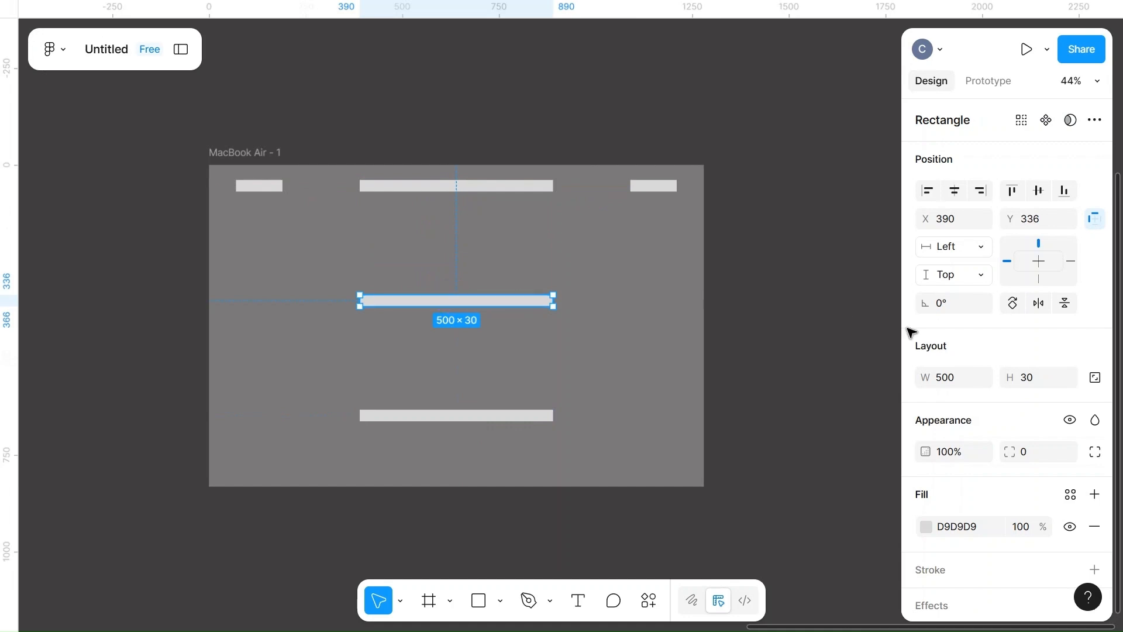
{"action": "left_click", "coordinate": [1047, 382]}
{"action": "key", "text": "BackSpace"}
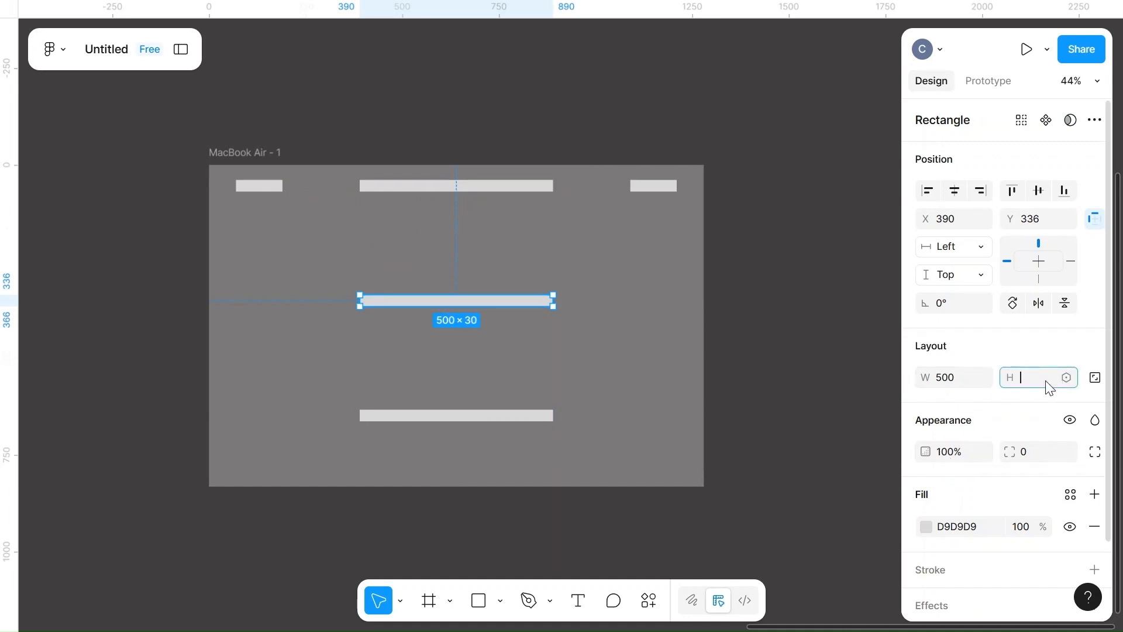
{"action": "type", "text": "40"}
{"action": "left_click", "coordinate": [820, 338]}
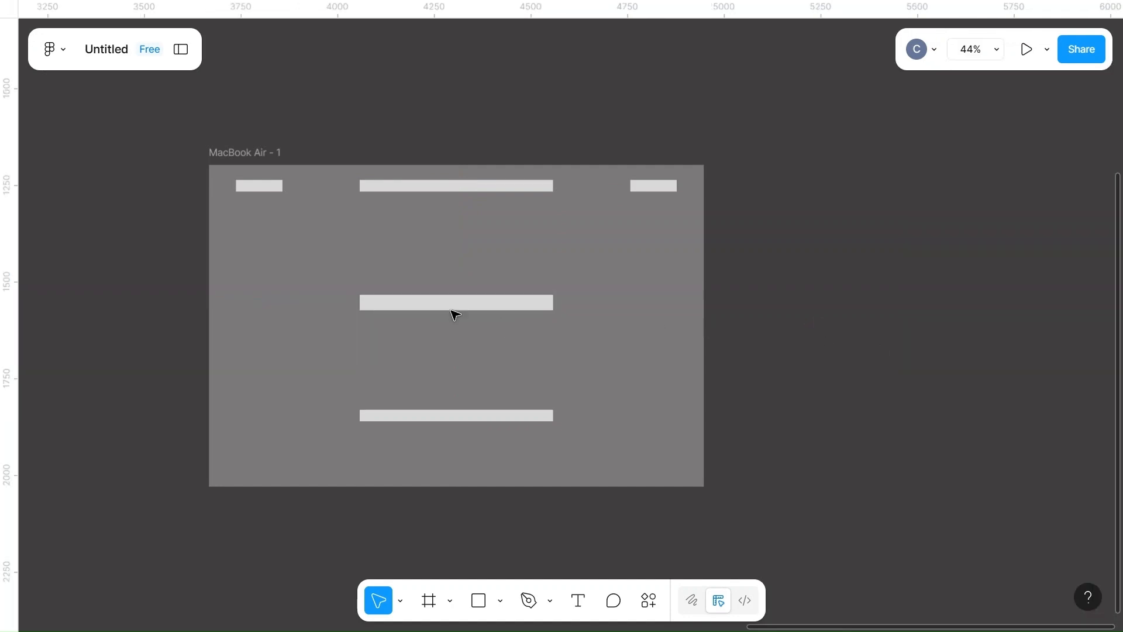
- Move the middle bar up to about Y 291 and set its height to 80
{"action": "left_click_drag", "start_coordinate": [419, 302], "coordinate": [419, 285]}
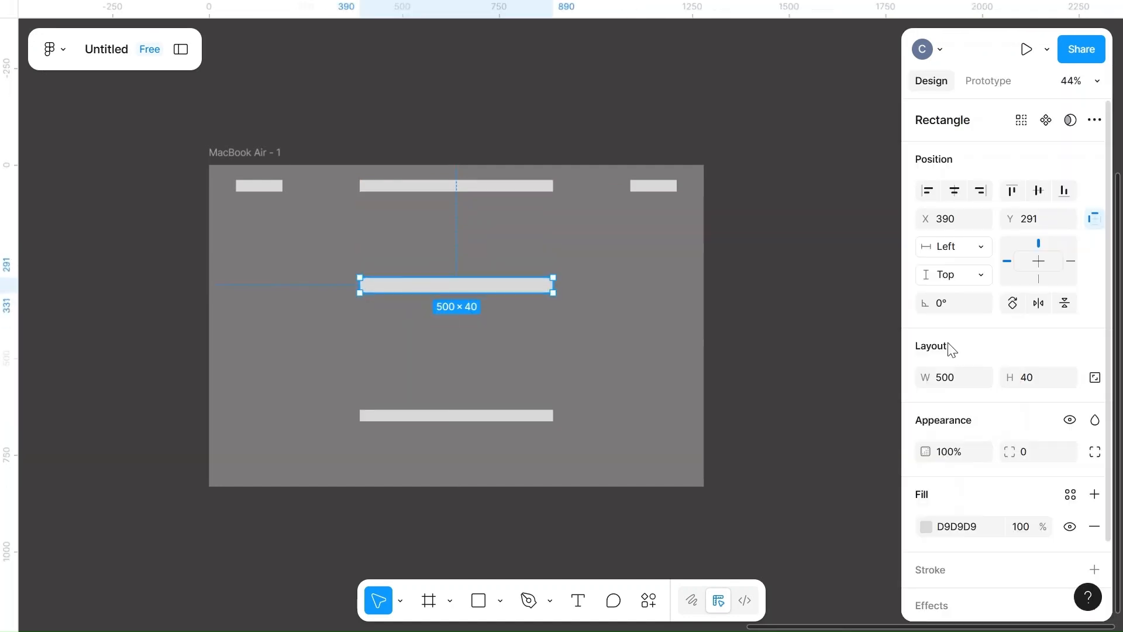
{"action": "left_click", "coordinate": [1043, 383]}
{"action": "type", "text": "80"}
{"action": "left_click", "coordinate": [796, 350]}
- Widen the 80-high bar to 600, centre it higher in the frame and duplicate it below at about Y 376
{"action": "left_click", "coordinate": [467, 303]}
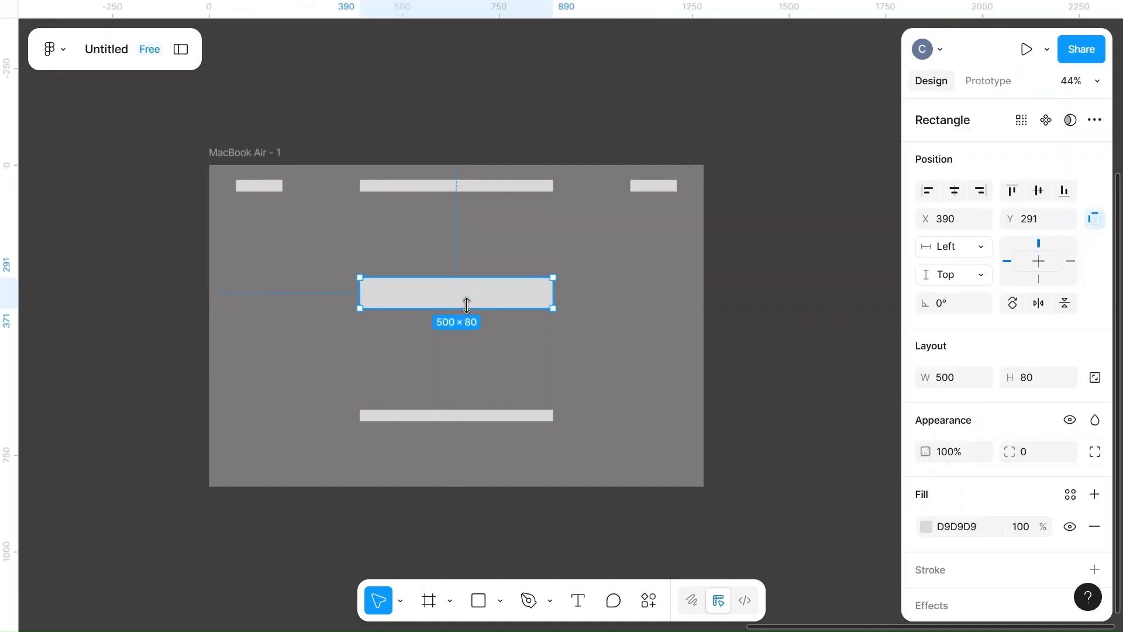
{"action": "left_click", "coordinate": [822, 346]}
{"action": "left_click_drag", "start_coordinate": [465, 290], "coordinate": [448, 328]}
- Set the lower copy's width to 400 and centre it under the 600-wide bar at about Y 362
{"action": "left_click", "coordinate": [945, 378]}
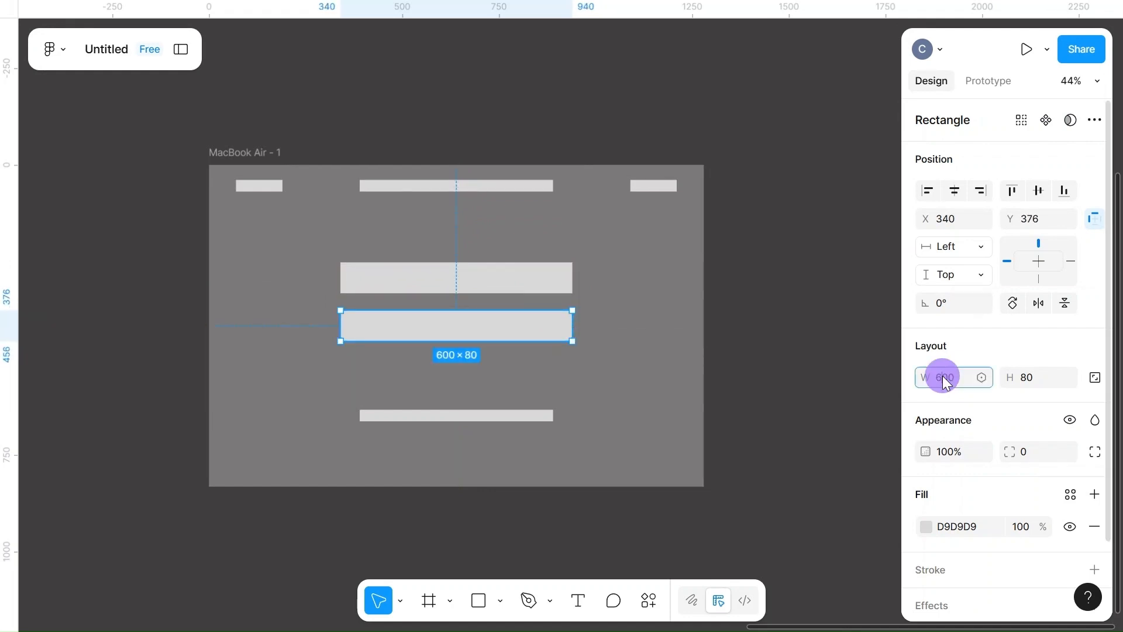
{"action": "type", "text": "400"}
{"action": "left_click", "coordinate": [845, 351]}
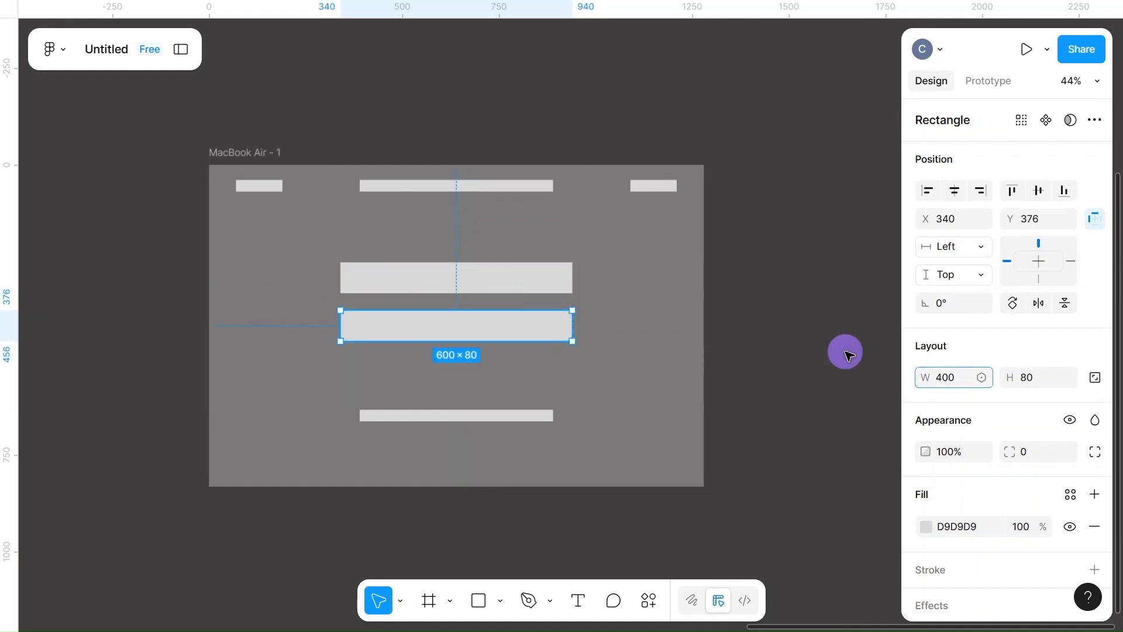
{"action": "left_click_drag", "start_coordinate": [420, 332], "coordinate": [459, 326]}
- Move the lowest 500 × 30 bar straight up to about Y 488, beneath the 400-wide bar
{"action": "left_click", "coordinate": [427, 415]}
{"action": "left_click_drag", "start_coordinate": [441, 415], "coordinate": [442, 360]}
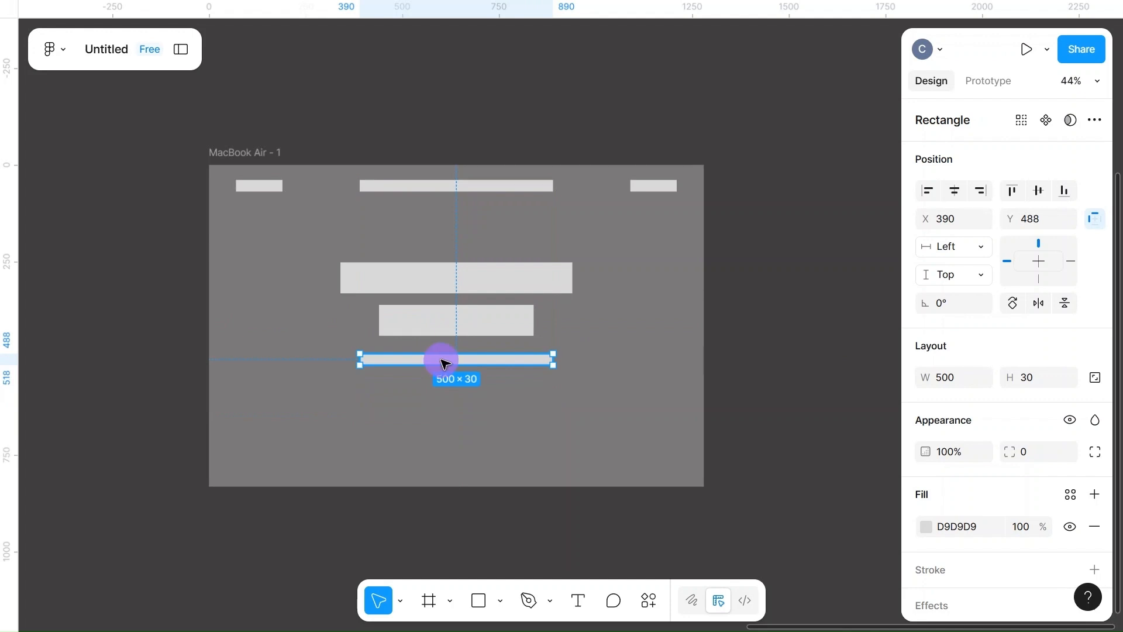
{"action": "left_click", "coordinate": [775, 339]}
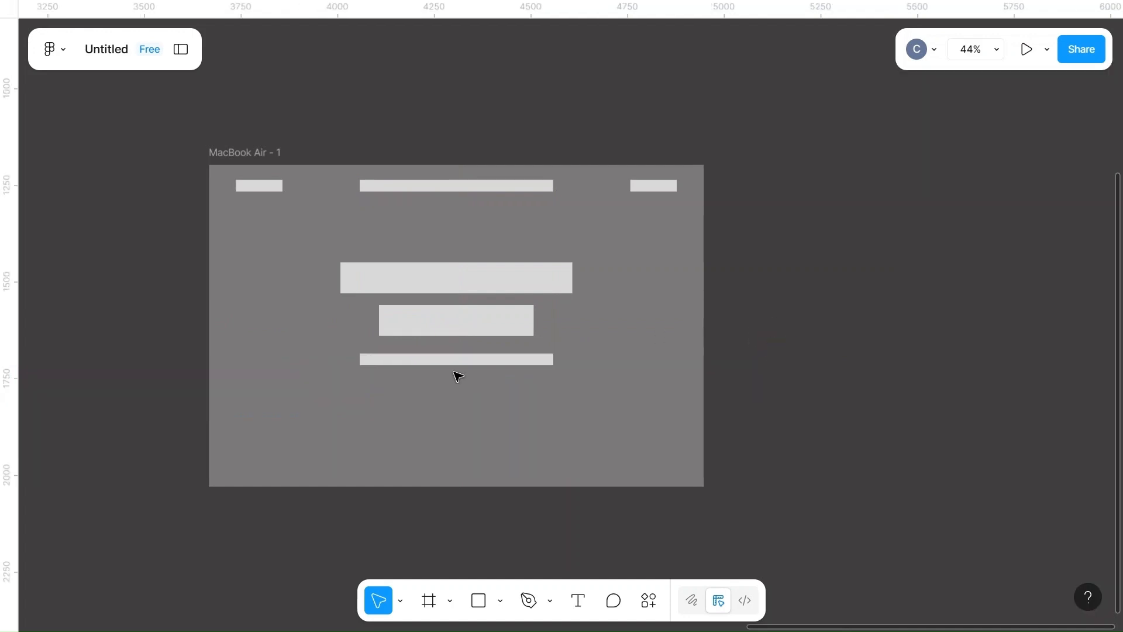
- Increase the MacBook Air frame's height so that it extends far below the existing bars
{"action": "left_click", "coordinate": [221, 152]}
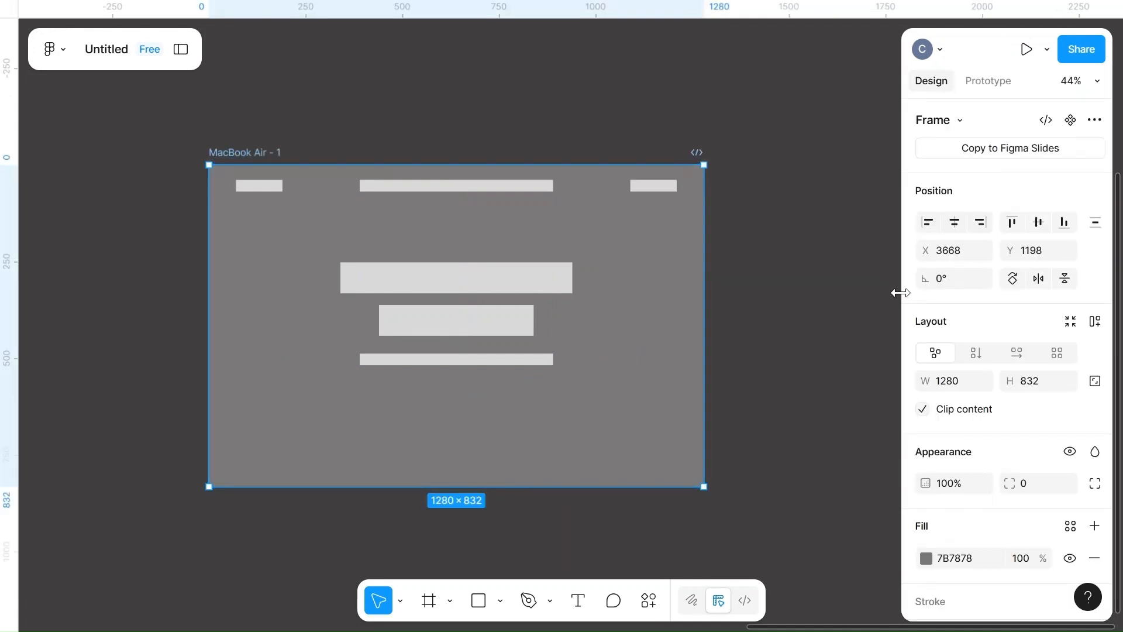
{"action": "left_click", "coordinate": [1037, 383]}
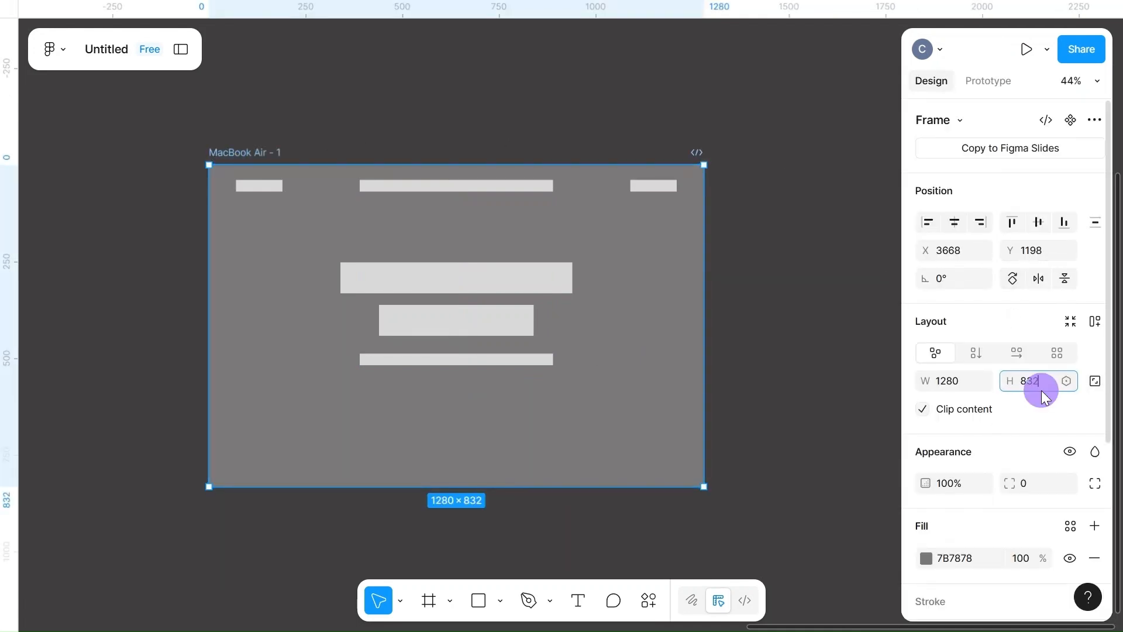
{"action": "key", "text": "BackSpace"}
{"action": "left_click", "coordinate": [813, 341]}
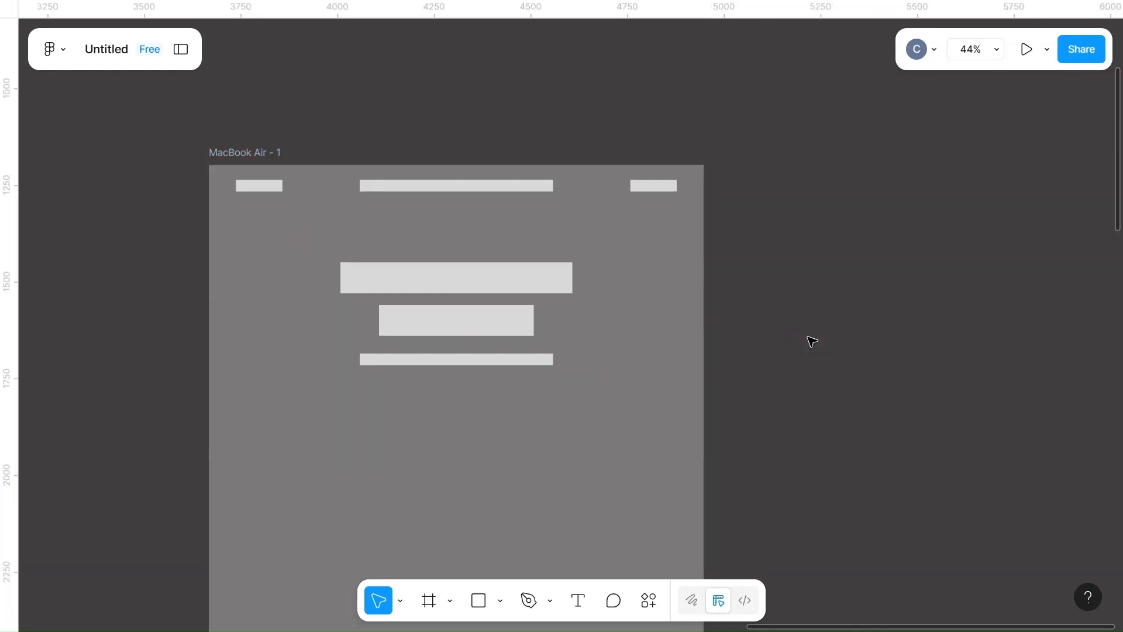
- Duplicate the 400 × 80 bar into the empty area below, placing the copy at about X 130, Y 674
{"action": "scroll", "coordinate": [608, 362], "scroll_direction": "down", "scroll_amount": 3}
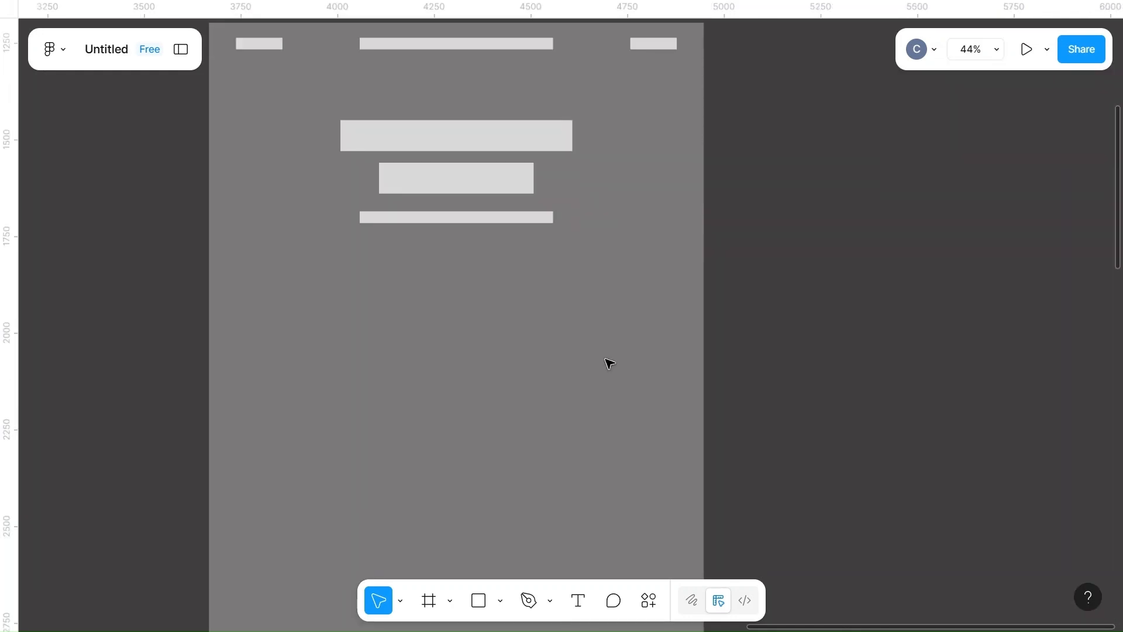
{"action": "left_click", "coordinate": [430, 181]}
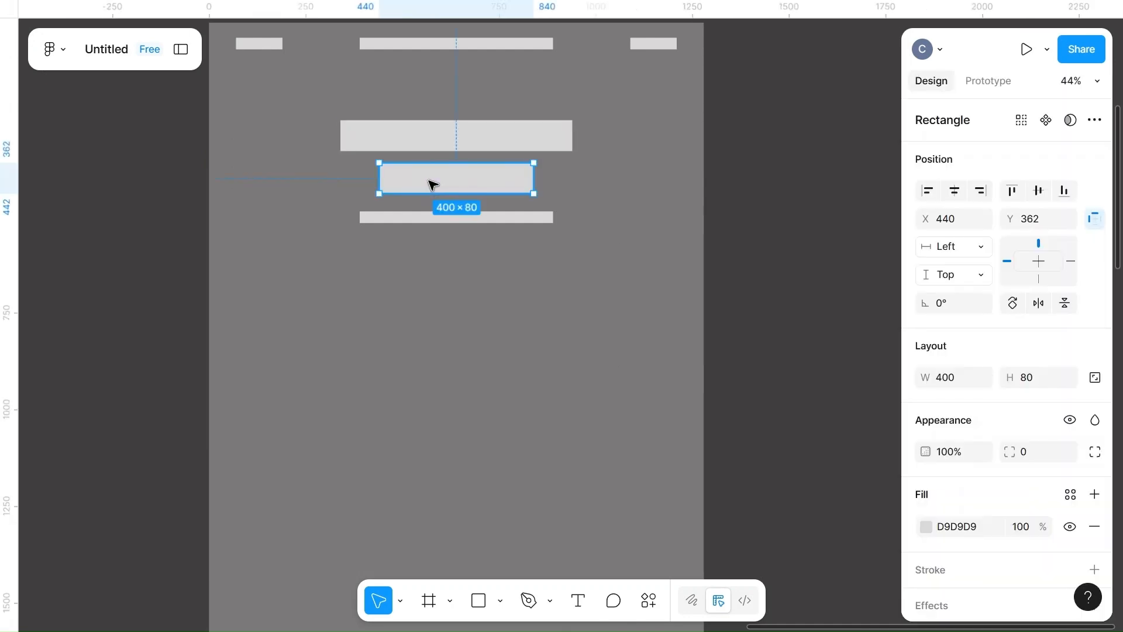
{"action": "left_click_drag", "start_coordinate": [432, 185], "coordinate": [312, 305]}
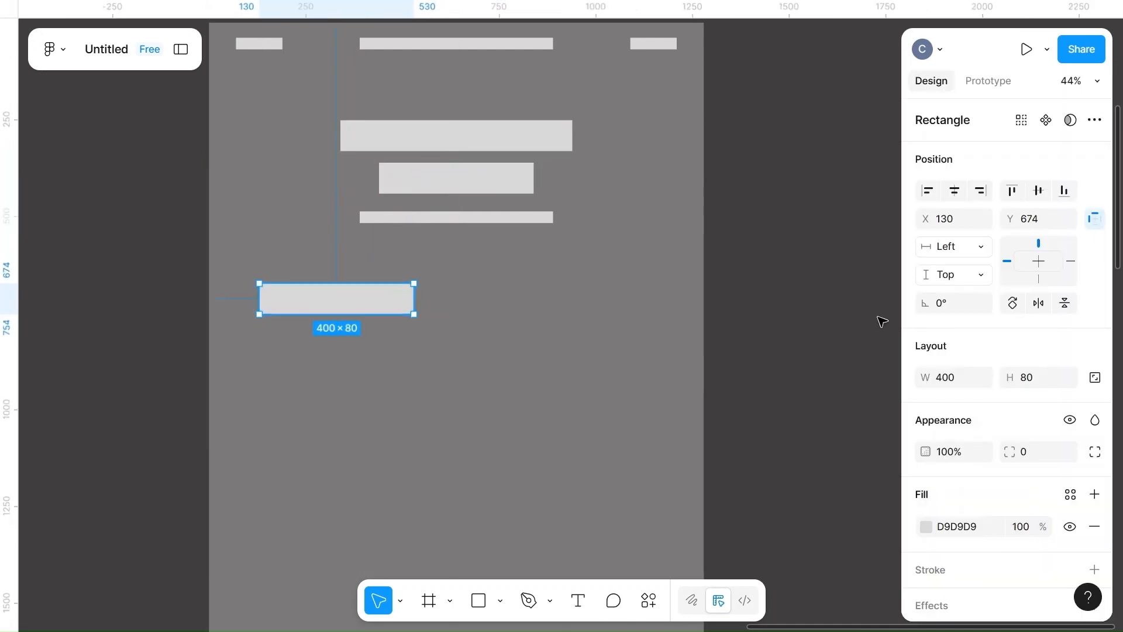
- Resize the new lower copy to 250 wide and 200 high
{"action": "type", "text": "250"}
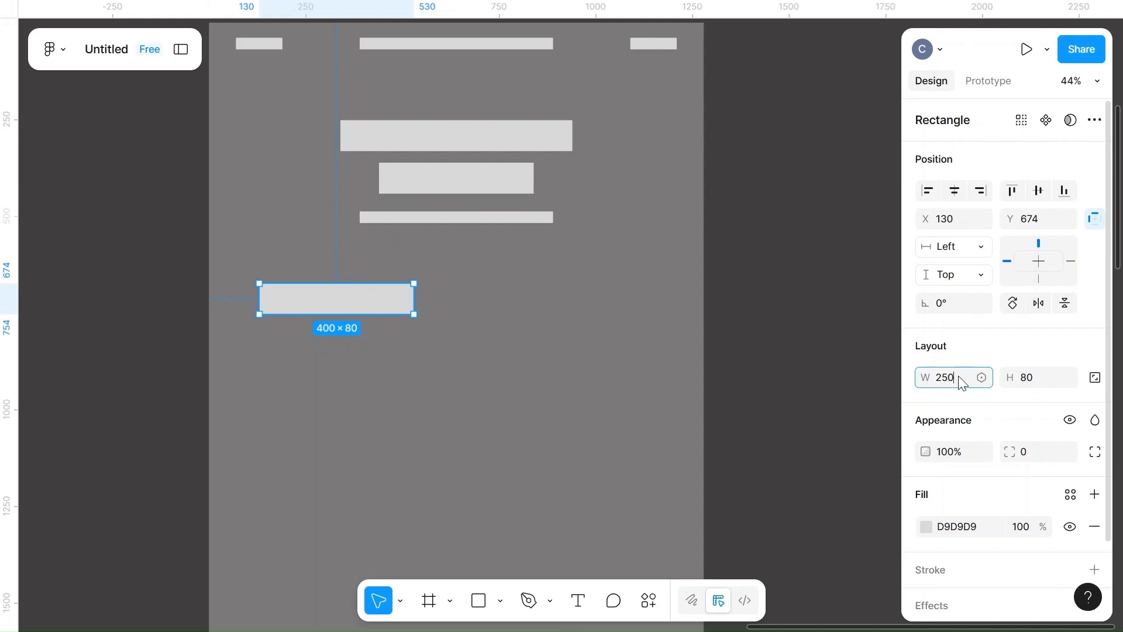
{"action": "left_click", "coordinate": [1039, 378]}
{"action": "type", "text": "200"}
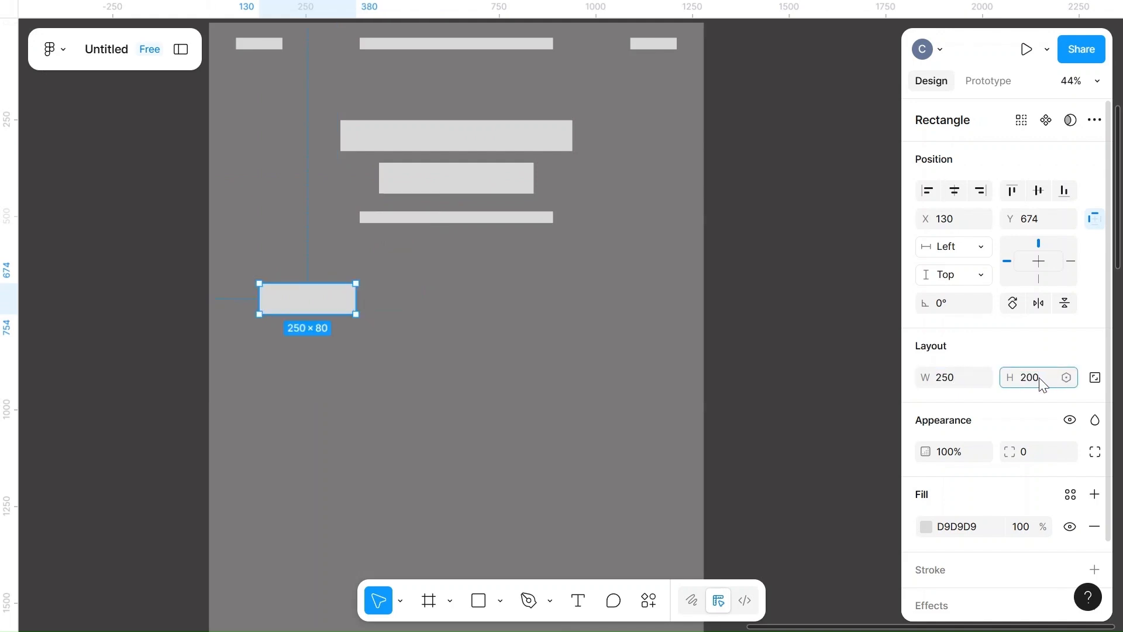
{"action": "left_click", "coordinate": [657, 380]}
- Set the height of the 250-wide box to 180
{"action": "left_click", "coordinate": [308, 323]}
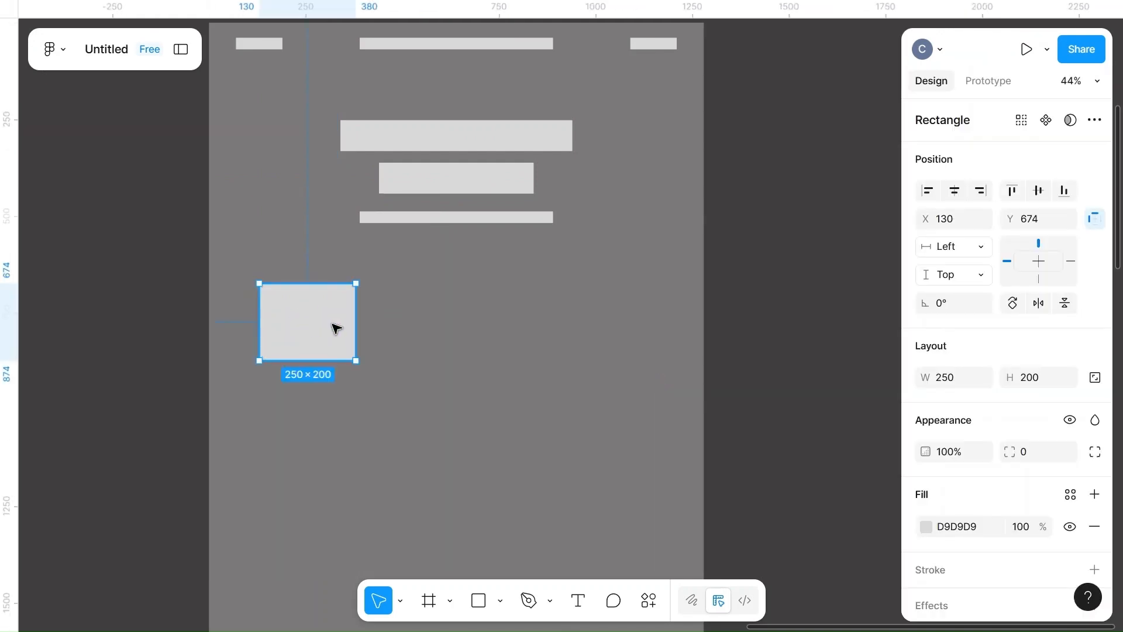
{"action": "left_click", "coordinate": [1048, 379]}
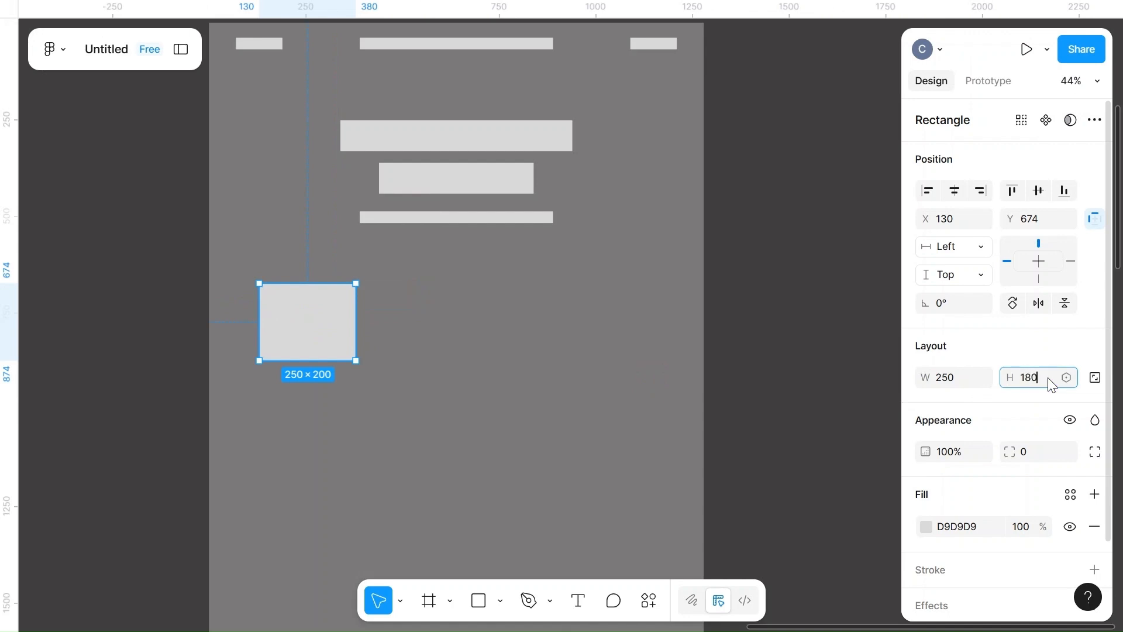
{"action": "type", "text": "180"}
{"action": "left_click", "coordinate": [503, 446]}
- Duplicate the 250 × 180 box twice in the same row, placing the copies at about X 440 and X 750
{"action": "left_click", "coordinate": [293, 314]}
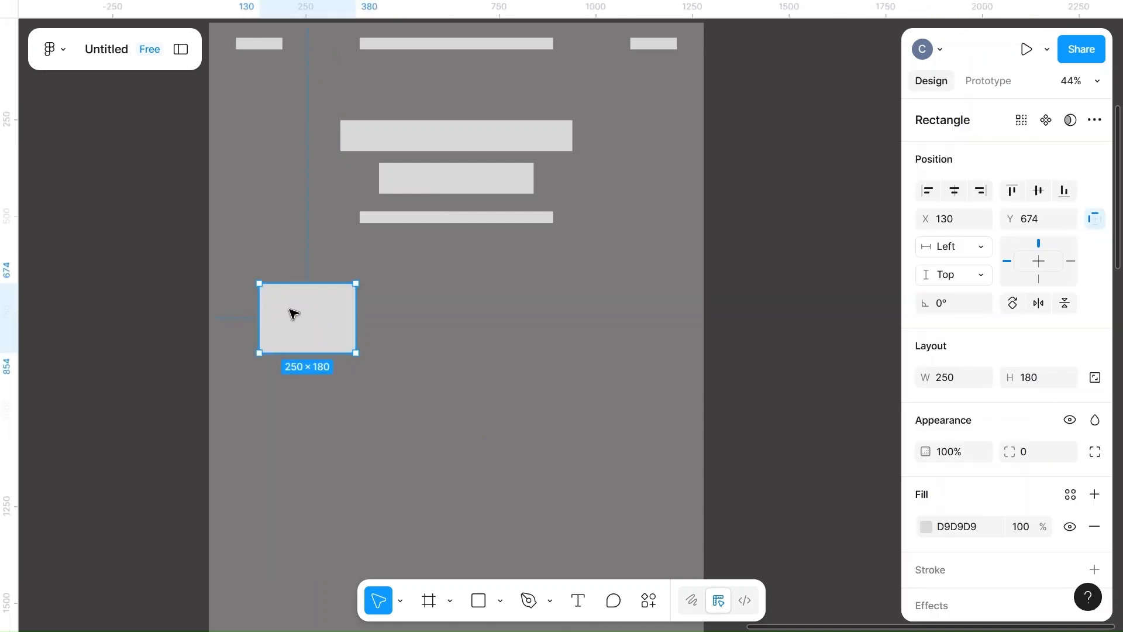
{"action": "left_click_drag", "start_coordinate": [292, 314], "coordinate": [410, 310]}
{"action": "key", "text": "ctrl+d"}
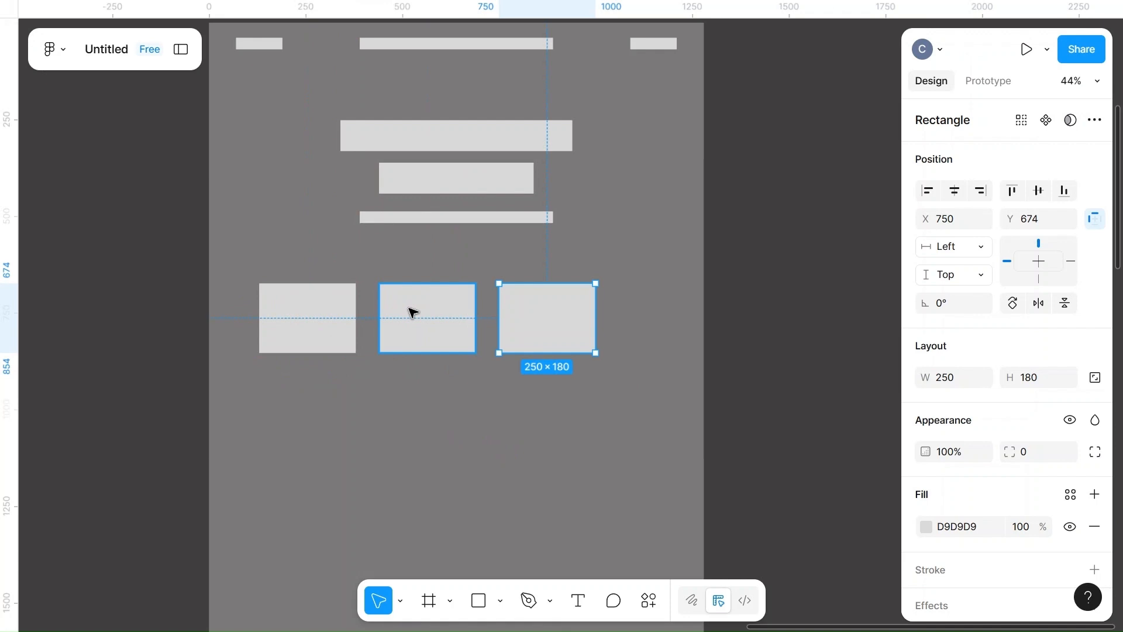
- Select all three boxes and move them together slightly lower, to the frame's horizontal centre
{"action": "left_click", "coordinate": [323, 313]}
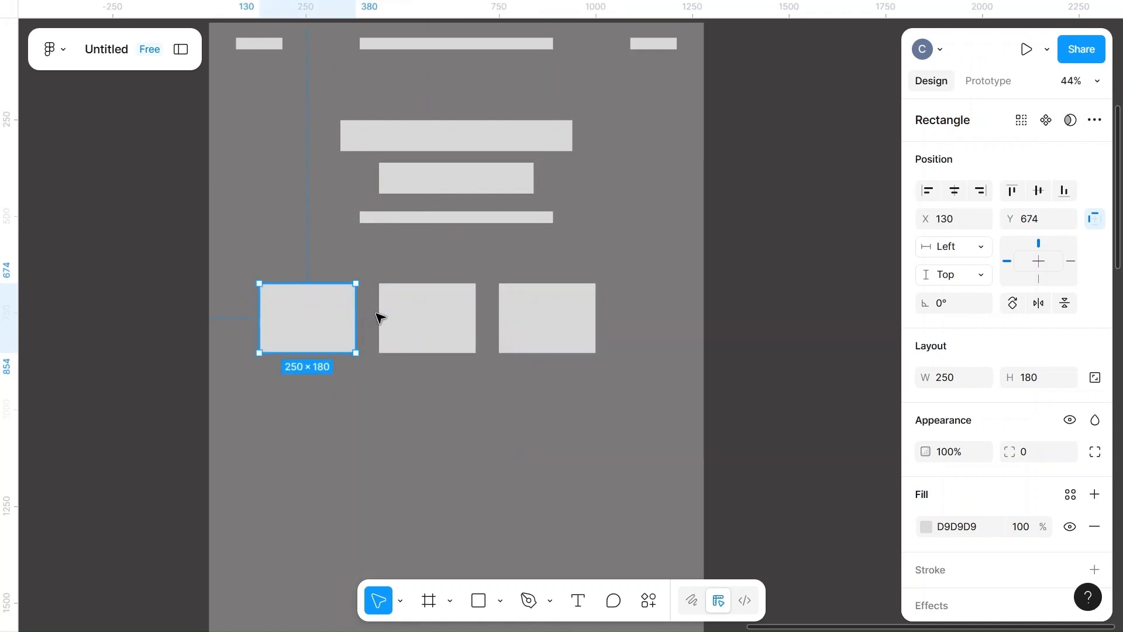
{"action": "left_click", "coordinate": [446, 321], "text": "shift"}
{"action": "left_click", "coordinate": [539, 328], "text": "shift"}
{"action": "left_click_drag", "start_coordinate": [451, 318], "coordinate": [484, 341]}
{"action": "left_click", "coordinate": [677, 268]}
{"action": "scroll", "coordinate": [679, 271], "scroll_direction": "down", "scroll_amount": 1}
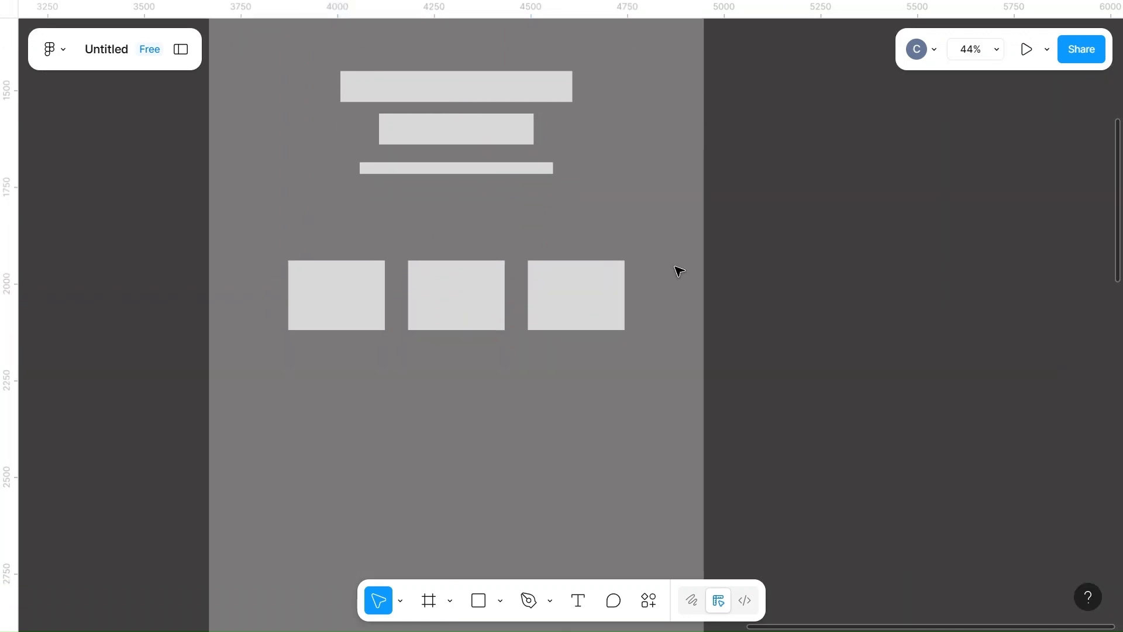
{"action": "scroll", "coordinate": [677, 269], "scroll_direction": "down", "scroll_amount": 2}
{"action": "scroll", "coordinate": [451, 424], "scroll_direction": "down", "scroll_amount": 2}
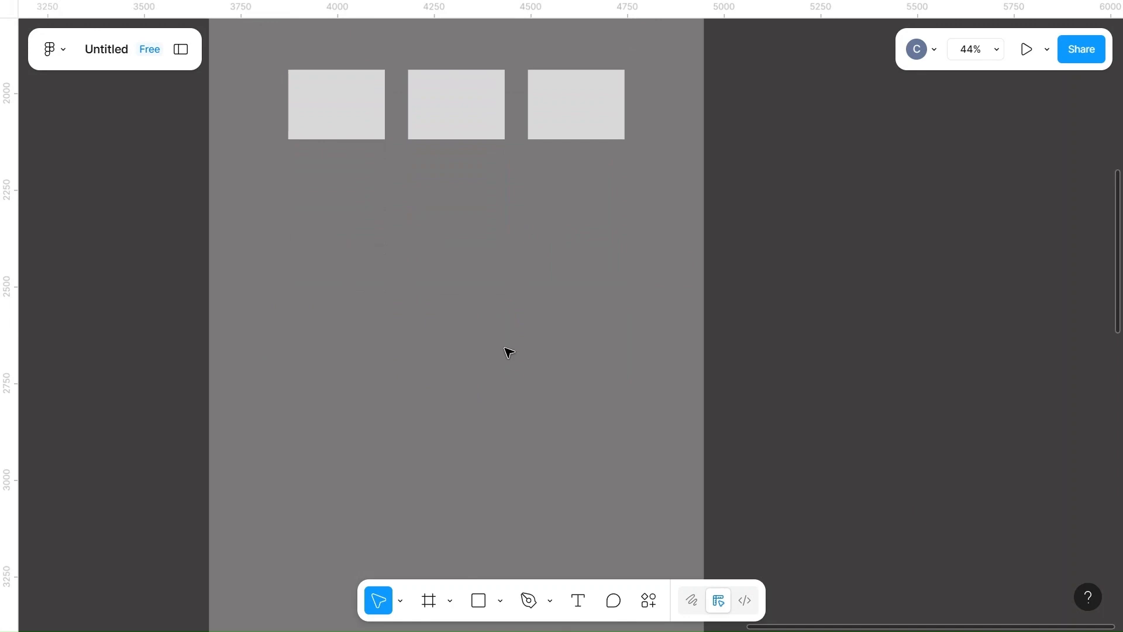
{"action": "scroll", "coordinate": [479, 261], "scroll_direction": "up", "scroll_amount": 8}
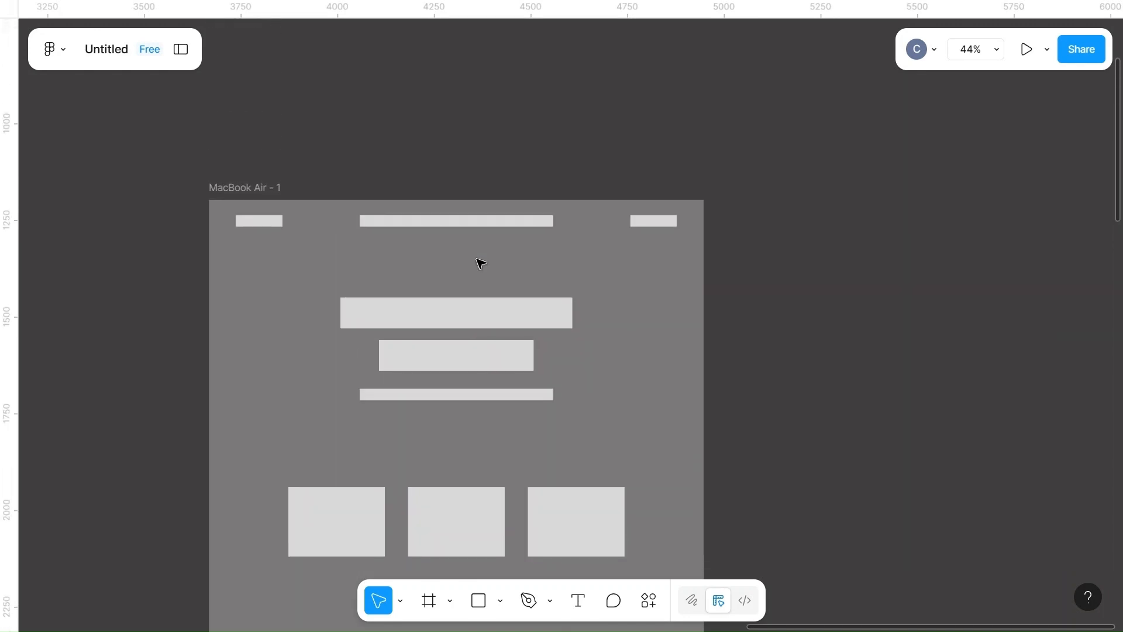
- Duplicate the leftmost 250 × 180 box into the empty area below the row, at about X 330, Y 1178
{"action": "scroll", "coordinate": [479, 264], "scroll_direction": "down", "scroll_amount": 3}
{"action": "scroll", "coordinate": [481, 263], "scroll_direction": "down", "scroll_amount": 2}
{"action": "left_click", "coordinate": [351, 269]}
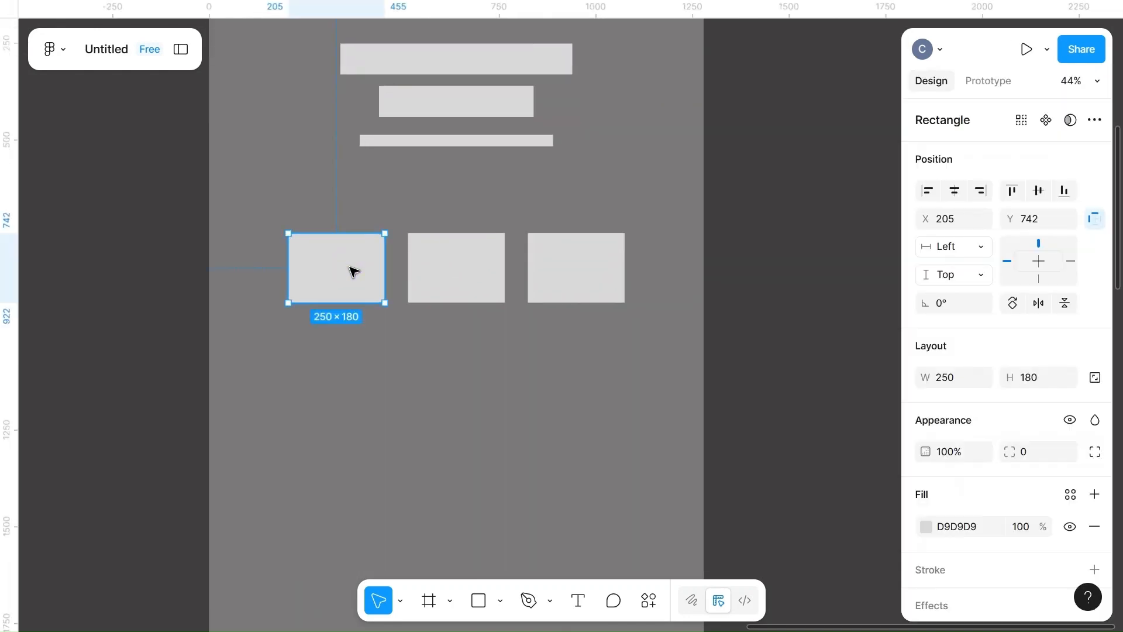
{"action": "left_click_drag", "start_coordinate": [382, 374], "coordinate": [398, 437]}
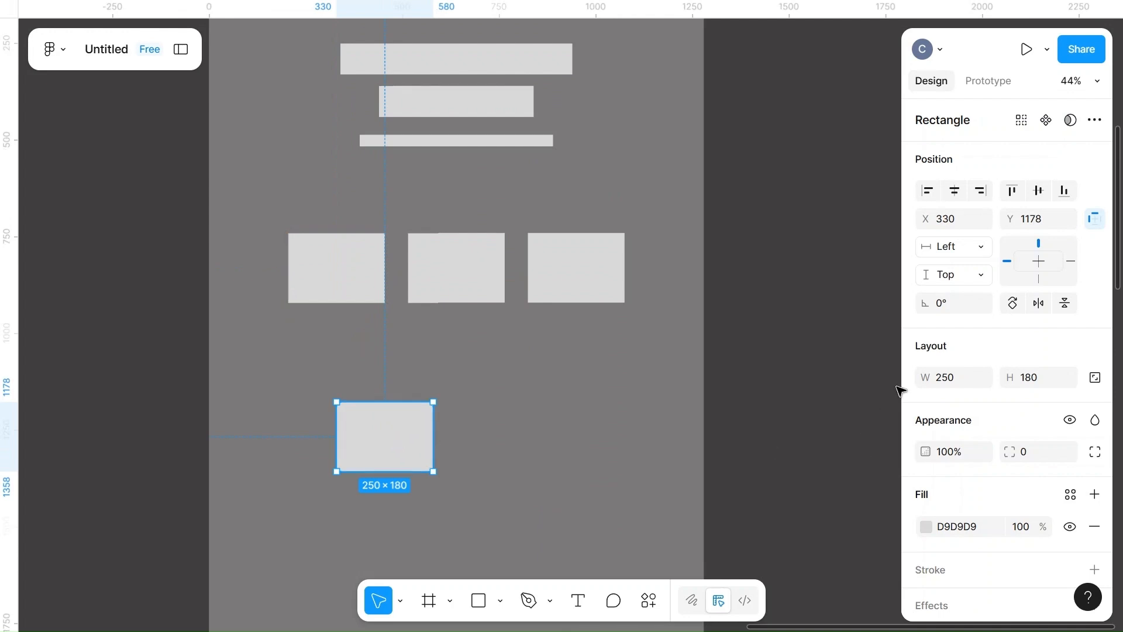
- Set the lower copy's width to 700 and move it to about X 65, Y 1180
{"action": "left_click", "coordinate": [968, 378]}
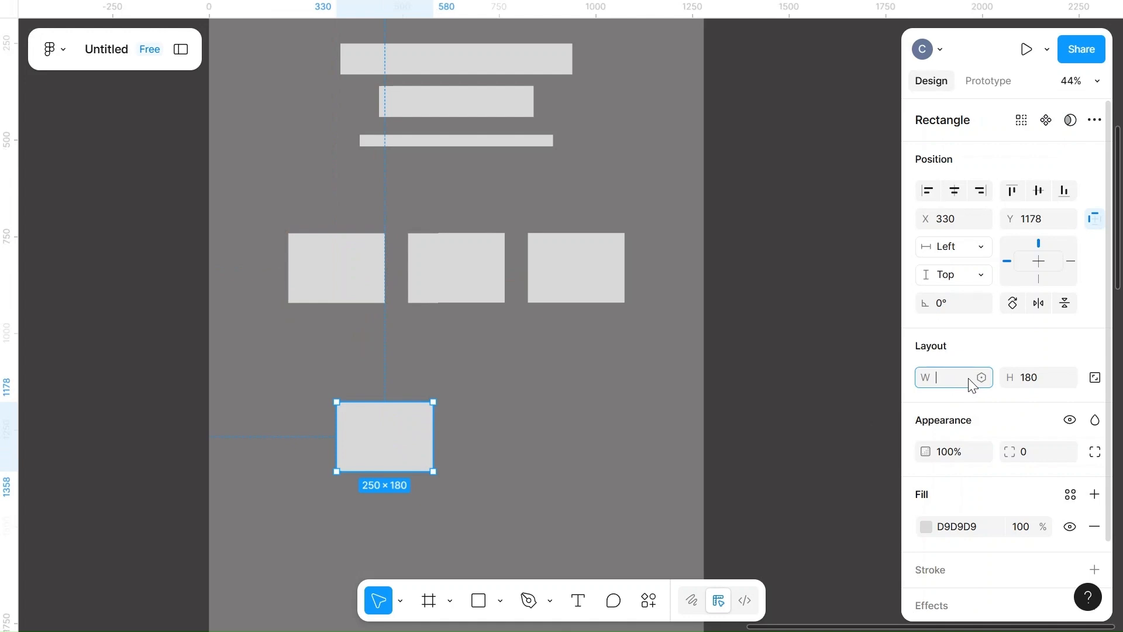
{"action": "type", "text": "700"}
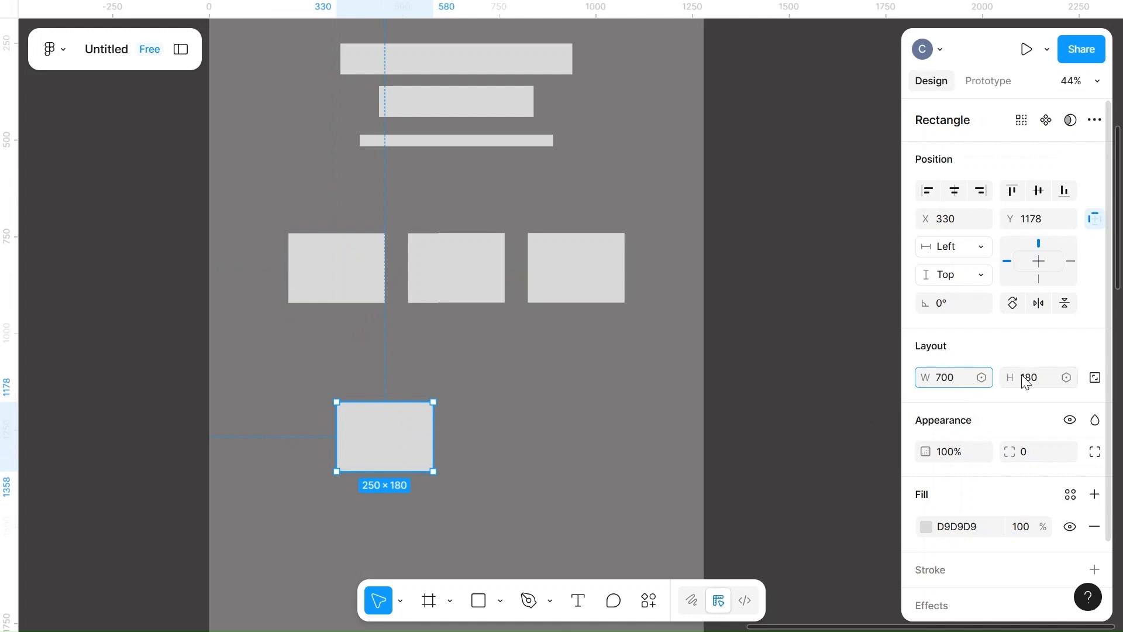
{"action": "left_click", "coordinate": [738, 420]}
{"action": "left_click", "coordinate": [471, 436]}
{"action": "left_click_drag", "start_coordinate": [471, 436], "coordinate": [369, 439]}
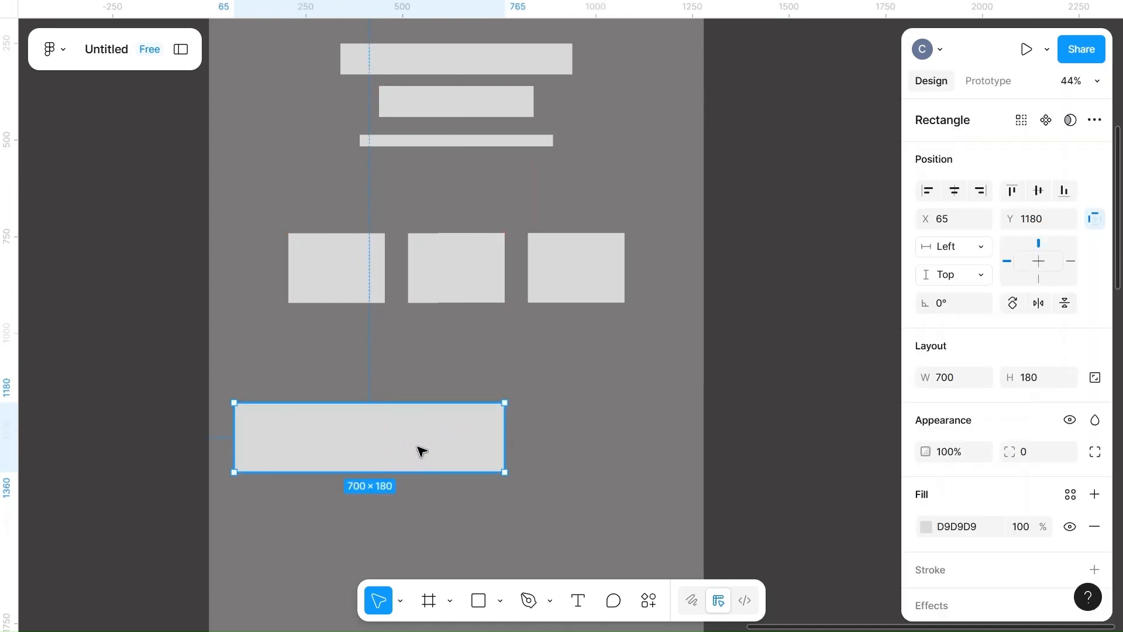
- Resize the lower copy to 450 wide and 300 high and move it to the frame's right half, about X 688, Y 1389
{"action": "left_click", "coordinate": [956, 377]}
{"action": "key", "text": "BackSpace"}
{"action": "key", "text": "BackSpace"}
{"action": "key", "text": "BackSpace"}
{"action": "type", "text": "500"}
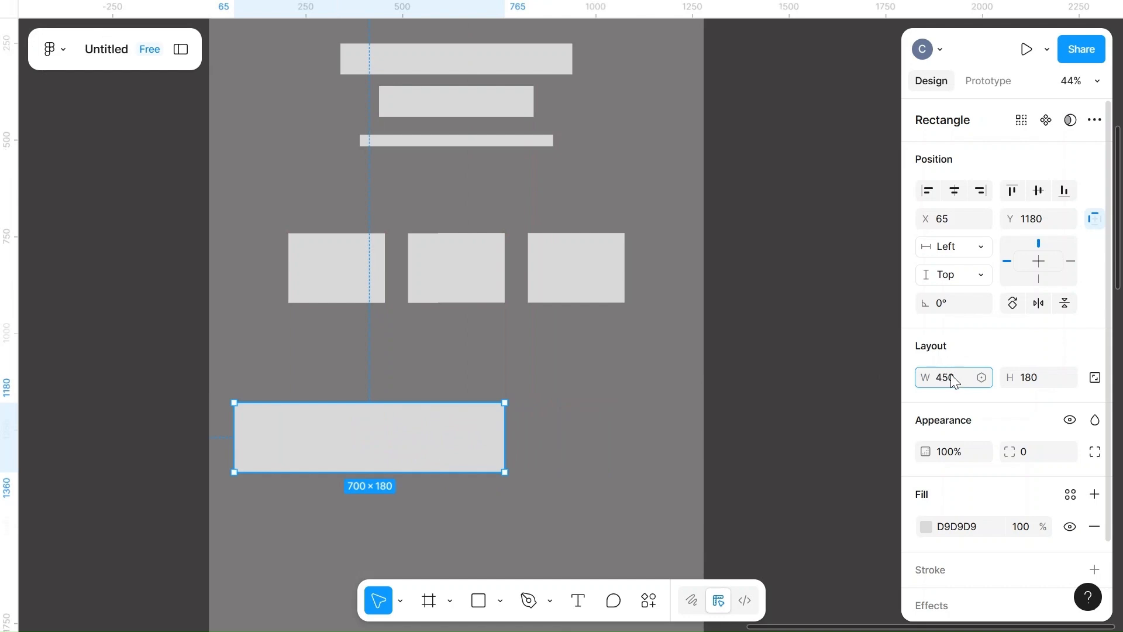
{"action": "left_click", "coordinate": [787, 423]}
{"action": "left_click_drag", "start_coordinate": [338, 454], "coordinate": [574, 478]}
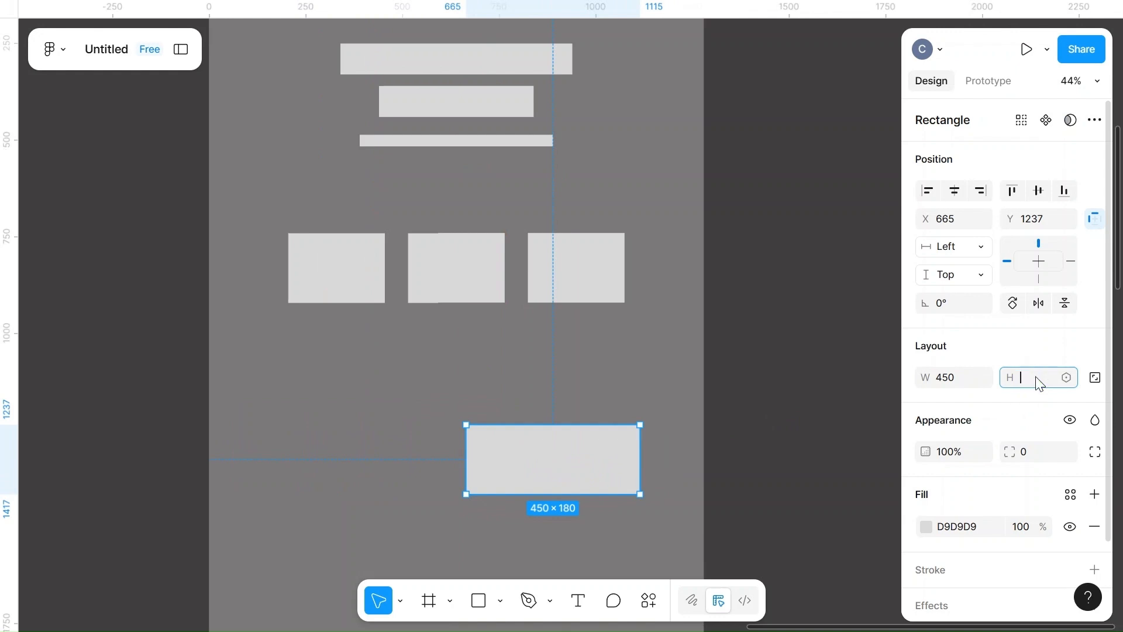
{"action": "left_click", "coordinate": [845, 414]}
{"action": "left_click_drag", "start_coordinate": [592, 476], "coordinate": [603, 538]}
{"action": "scroll", "coordinate": [647, 447], "scroll_direction": "down", "scroll_amount": 2}
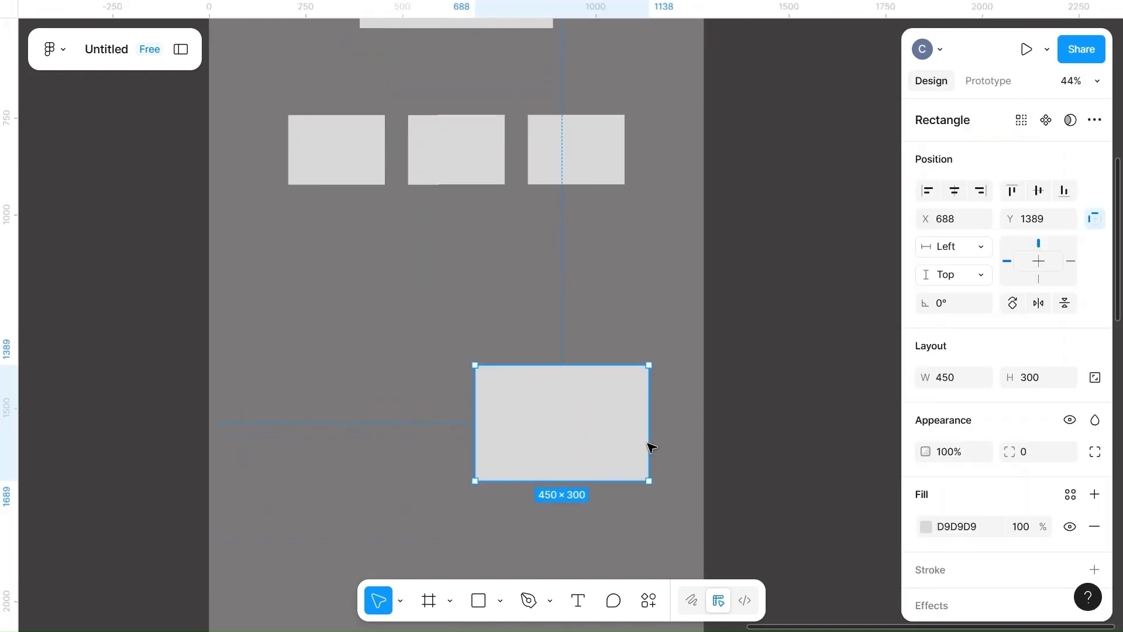
- Duplicate the 500 × 30 bar into the space above the 450 × 300 box and set the copy's width to 200
{"action": "scroll", "coordinate": [535, 186], "scroll_direction": "up", "scroll_amount": 2}
{"action": "left_click", "coordinate": [468, 119]}
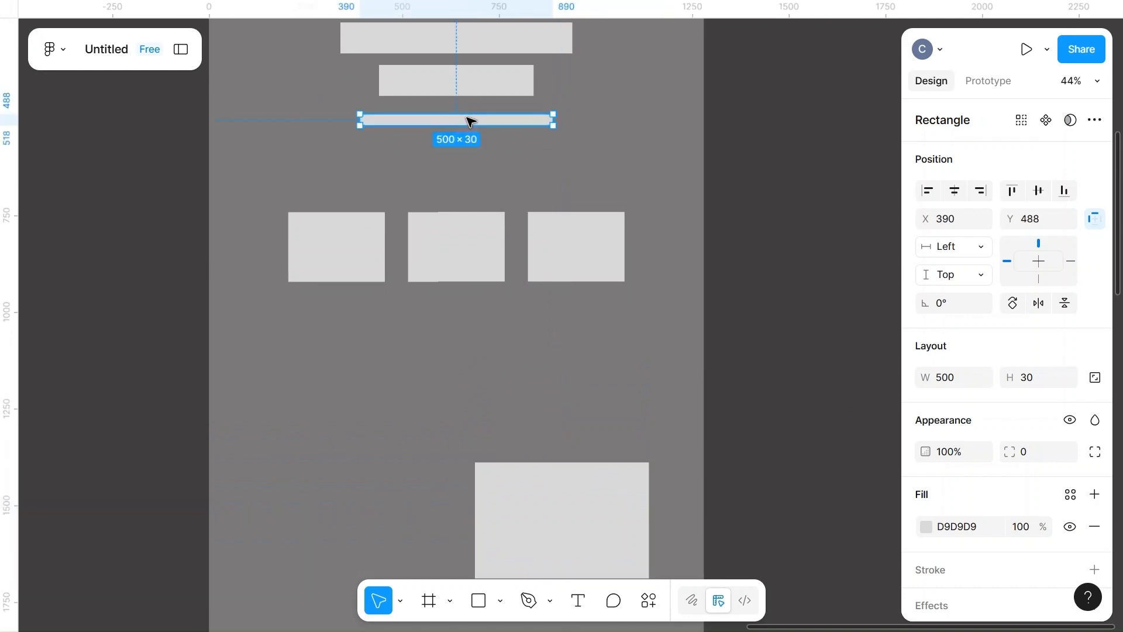
{"action": "left_click_drag", "start_coordinate": [463, 118], "coordinate": [570, 393]}
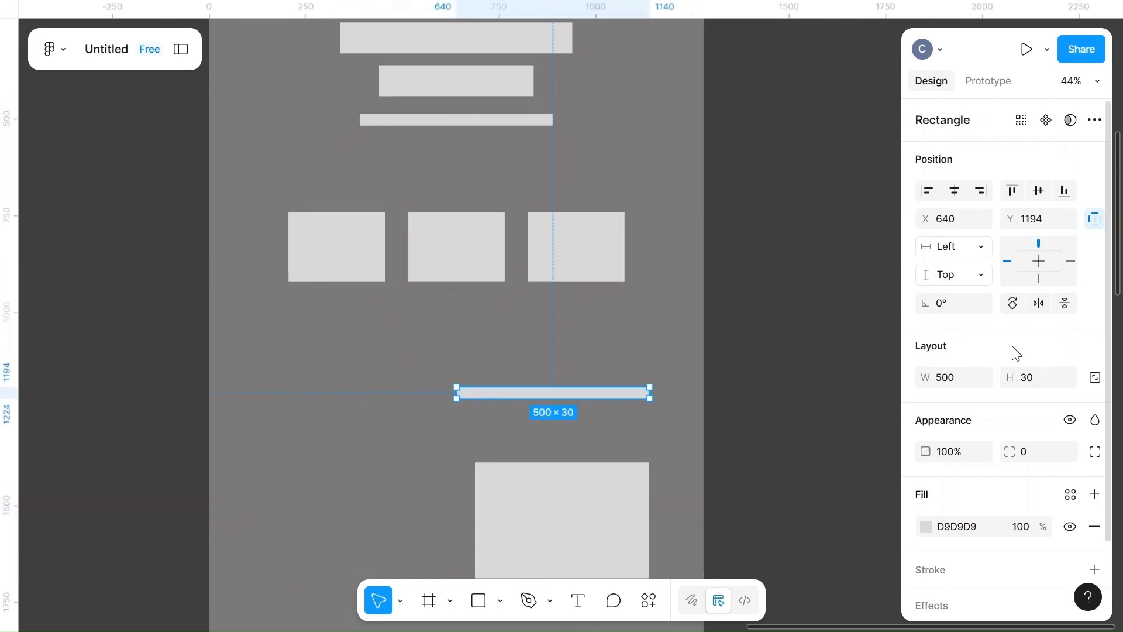
{"action": "left_click", "coordinate": [957, 377]}
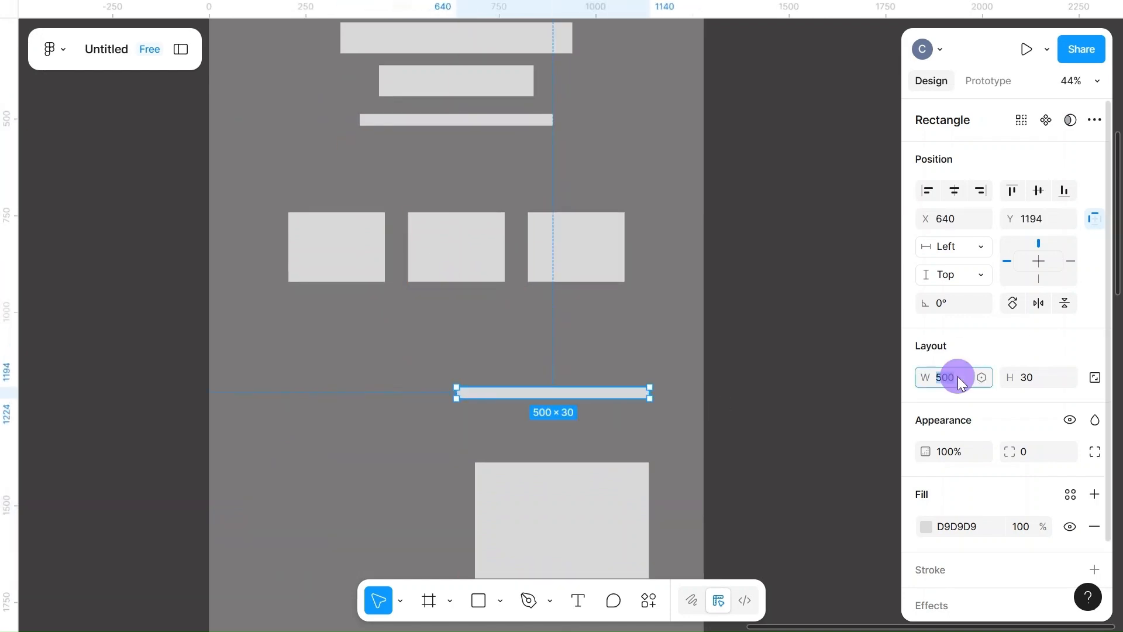
{"action": "left_click", "coordinate": [833, 389]}
- Move the 200 × 30 bar just above the 450 × 300 box, aligned with its left edge at about X 688, Y 1321
{"action": "scroll", "coordinate": [761, 316], "scroll_direction": "down", "scroll_amount": 3}
{"action": "left_click", "coordinate": [499, 176]}
{"action": "left_click_drag", "start_coordinate": [499, 176], "coordinate": [523, 223]}
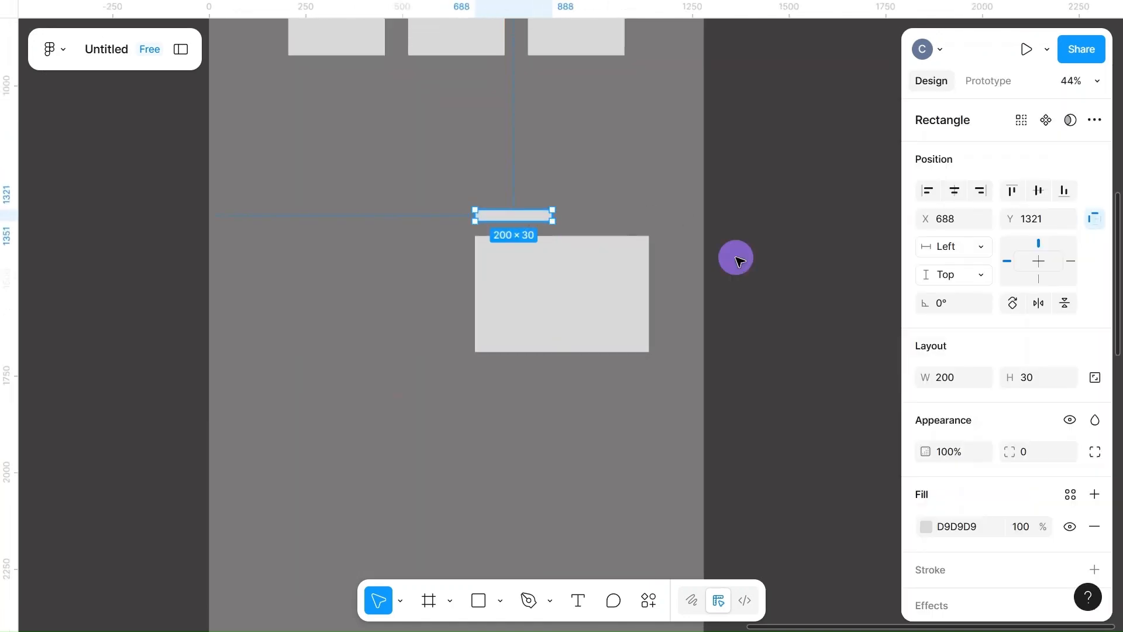
{"action": "left_click", "coordinate": [652, 266]}
- Duplicate the 450 × 300 box to its left, set the copy's height to 550 and place it at about X 105, Y 1294
{"action": "left_click", "coordinate": [539, 289]}
{"action": "left_click_drag", "start_coordinate": [539, 288], "coordinate": [323, 286]}
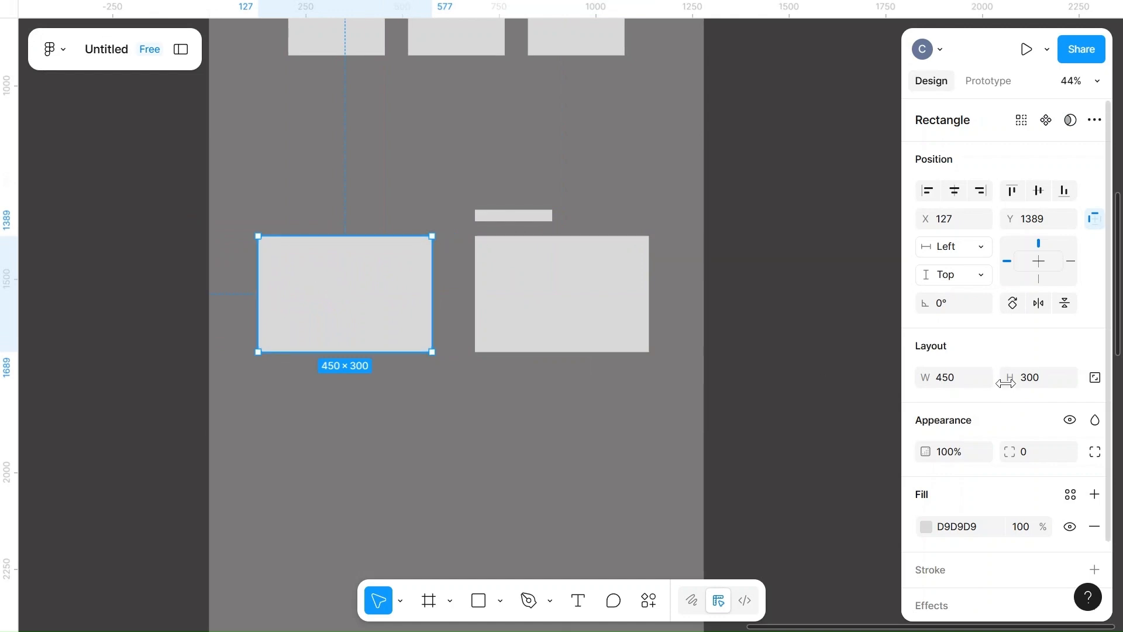
{"action": "left_click", "coordinate": [1038, 377]}
{"action": "type", "text": "500"}
{"action": "key", "text": "BackSpace"}
{"action": "left_click", "coordinate": [904, 394]}
{"action": "left_click_drag", "start_coordinate": [363, 333], "coordinate": [382, 303]}
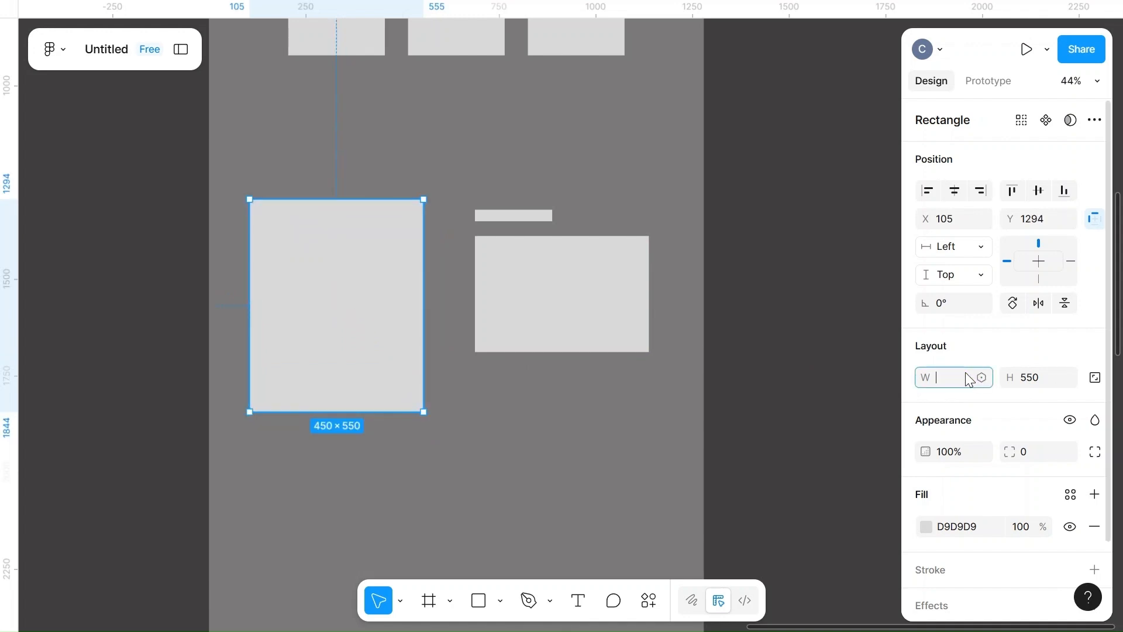
- Resize the tall left box to 300 wide and 500 high and move it to about X 180, Y 1271
{"action": "left_click", "coordinate": [833, 379]}
{"action": "left_click", "coordinate": [316, 313]}
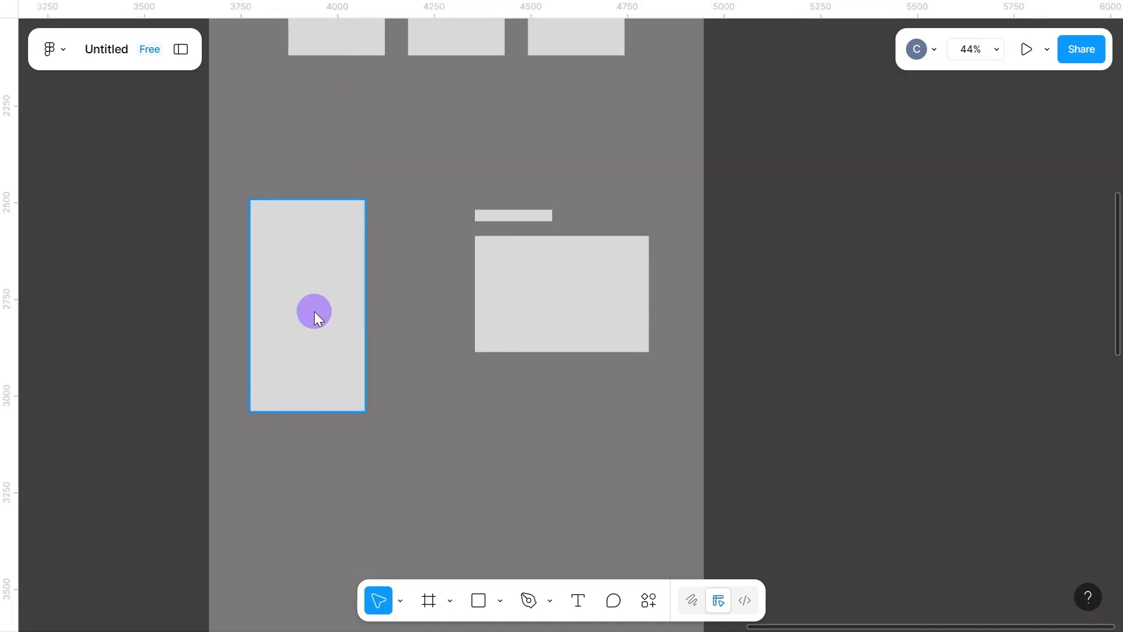
{"action": "left_click", "coordinate": [1034, 382]}
{"action": "key", "text": "BackSpace"}
{"action": "type", "text": "500"}
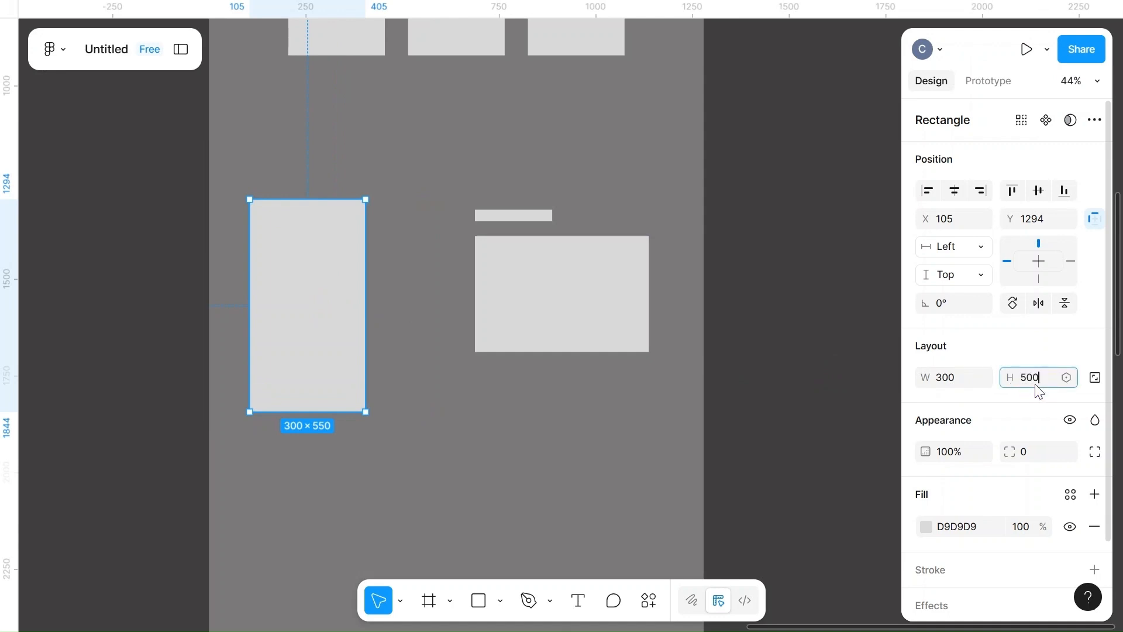
{"action": "left_click", "coordinate": [757, 409]}
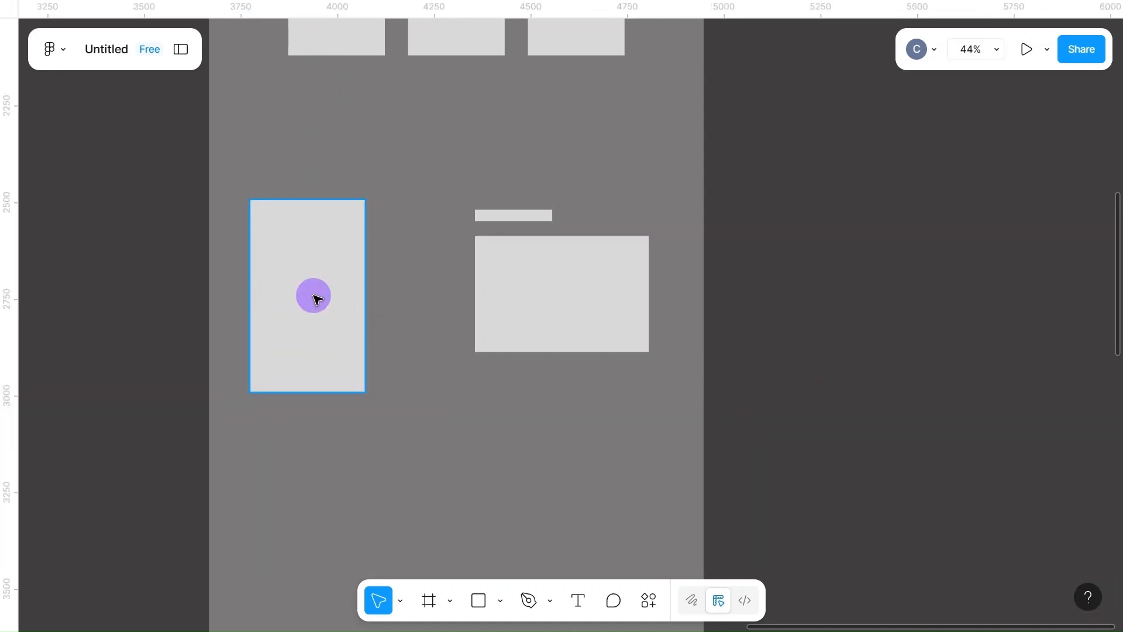
{"action": "left_click_drag", "start_coordinate": [314, 295], "coordinate": [346, 289]}
{"action": "left_click", "coordinate": [757, 314]}
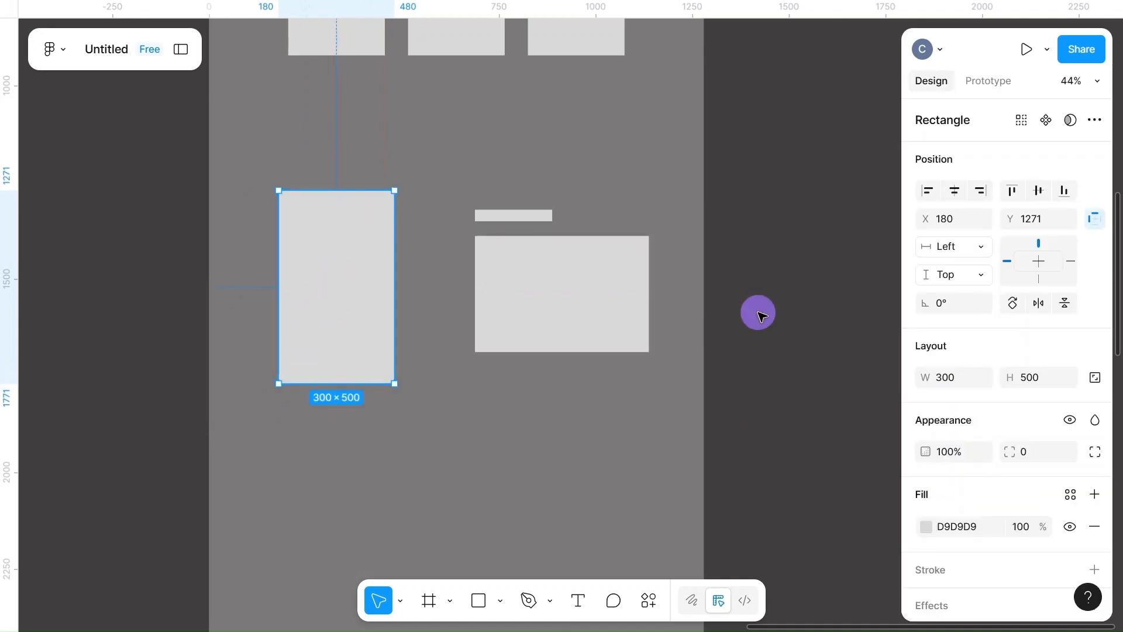
- Duplicate the 450 × 300 box into the empty area below, at about X 375, Y 2238
{"action": "scroll", "coordinate": [762, 317], "scroll_direction": "down", "scroll_amount": 3}
{"action": "scroll", "coordinate": [762, 316], "scroll_direction": "down", "scroll_amount": 4}
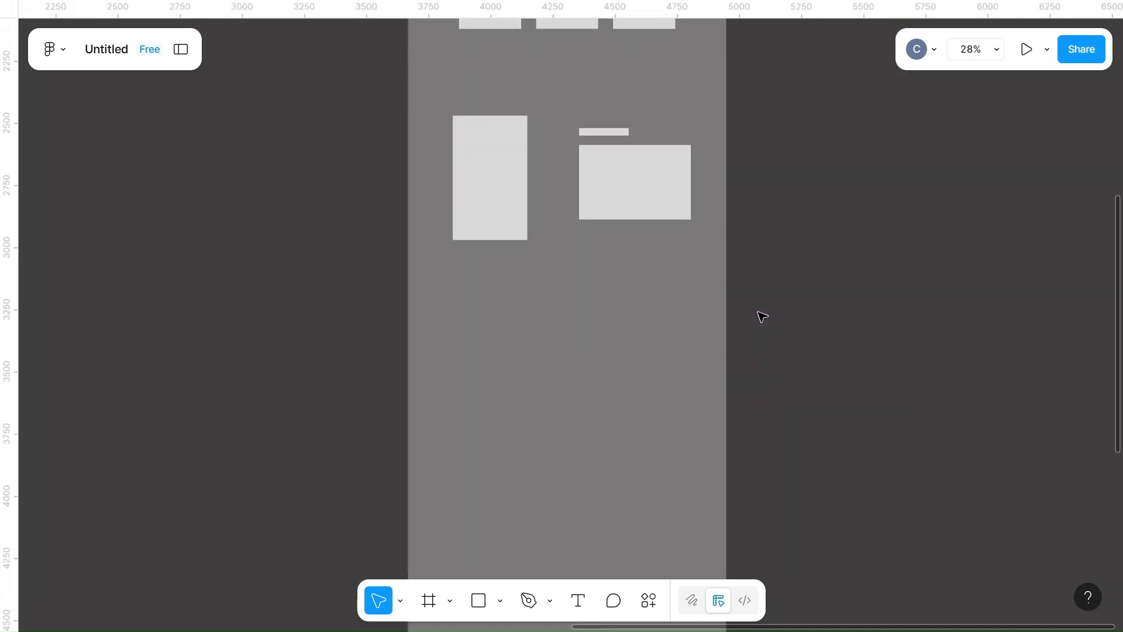
{"action": "scroll", "coordinate": [690, 217], "scroll_direction": "up", "scroll_amount": 3}
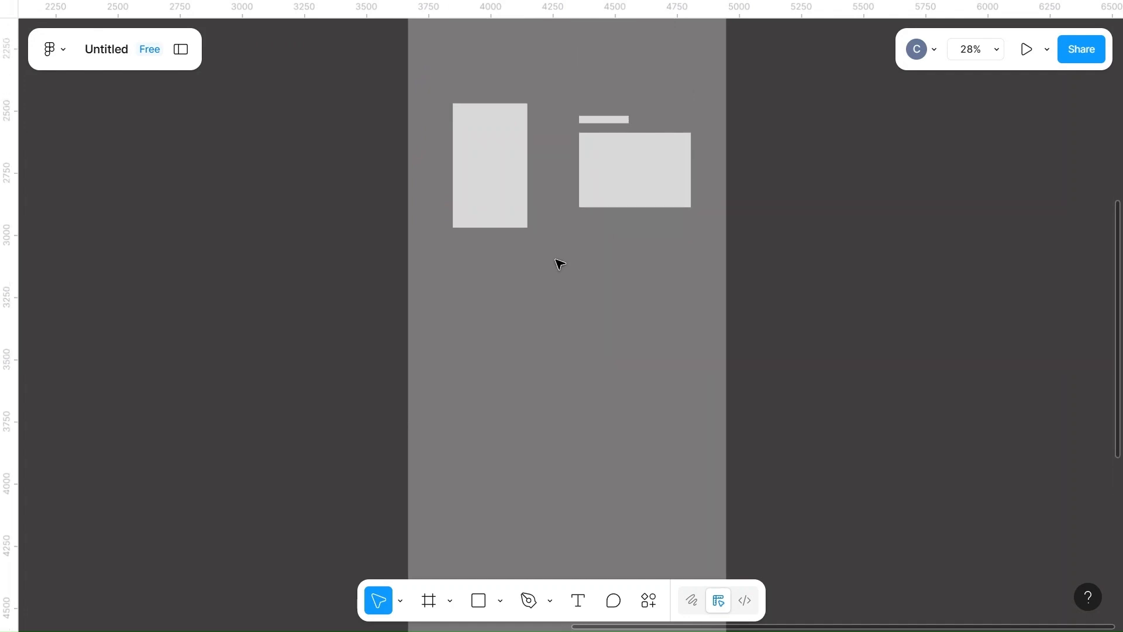
{"action": "left_click", "coordinate": [631, 186]}
{"action": "left_click_drag", "start_coordinate": [631, 186], "coordinate": [547, 396]}
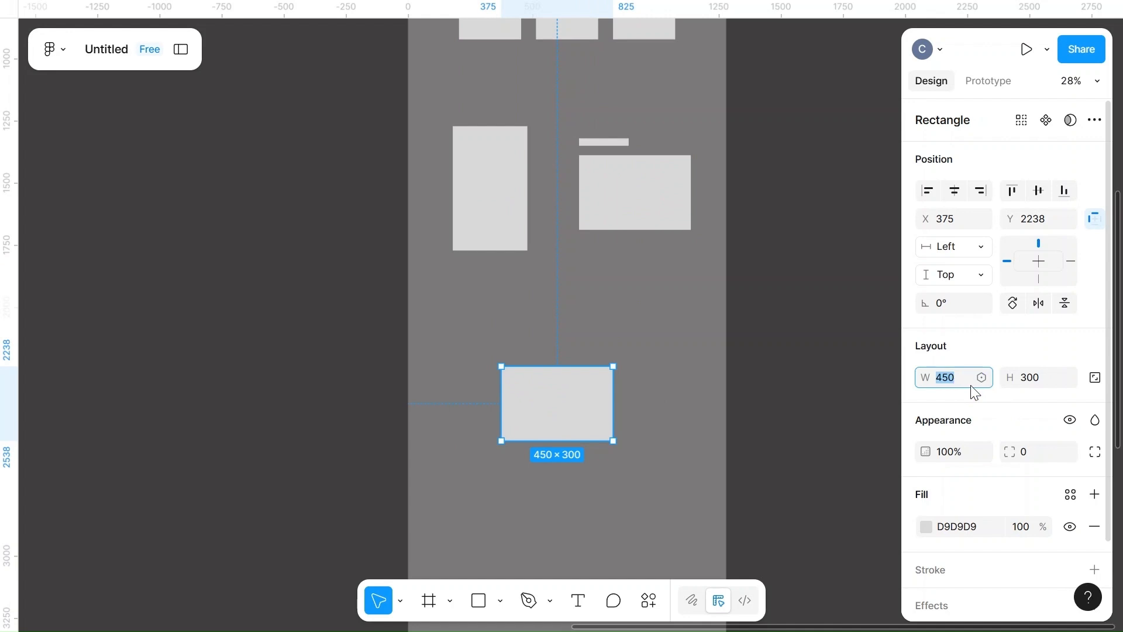
- Resize the new lower box to 900 wide and 500 high
{"action": "key", "text": "BackSpace"}
{"action": "left_click", "coordinate": [1040, 374]}
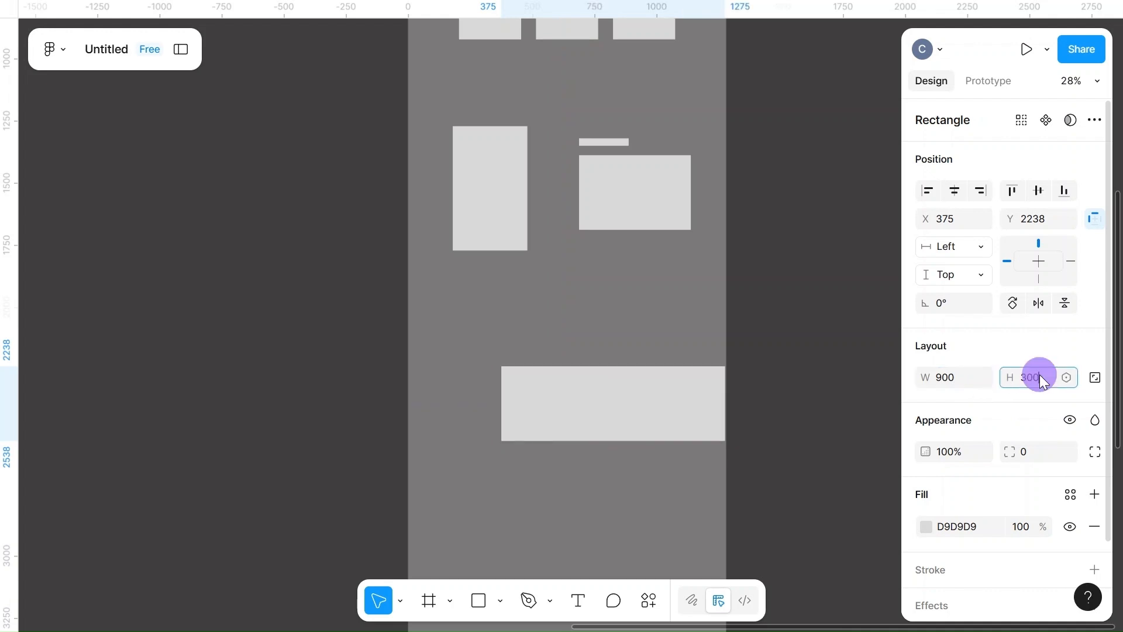
{"action": "type", "text": "500"}
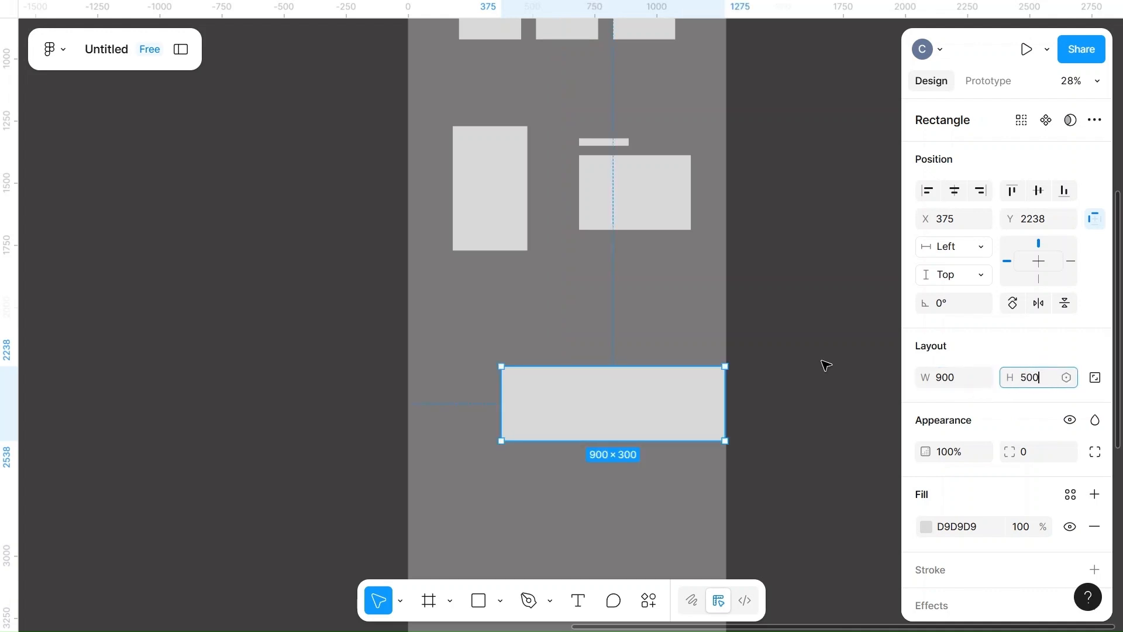
{"action": "left_click", "coordinate": [823, 364]}
- Move the 900 × 500 block to the frame's horizontal centre, at about X 190
{"action": "left_click_drag", "start_coordinate": [624, 430], "coordinate": [585, 454]}
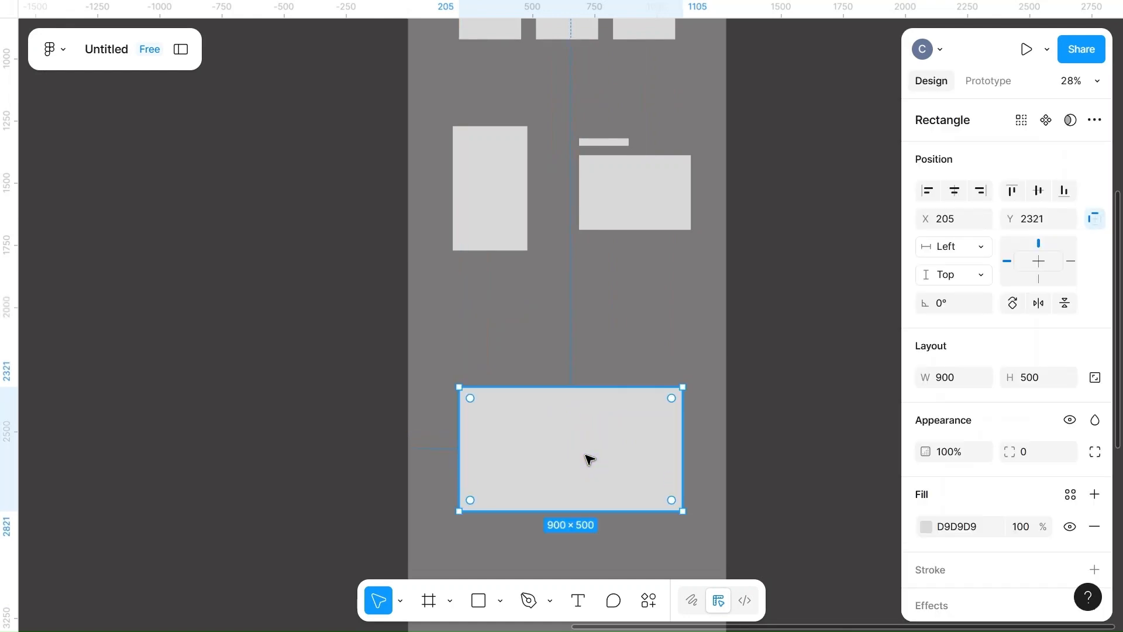
{"action": "left_click", "coordinate": [765, 453]}
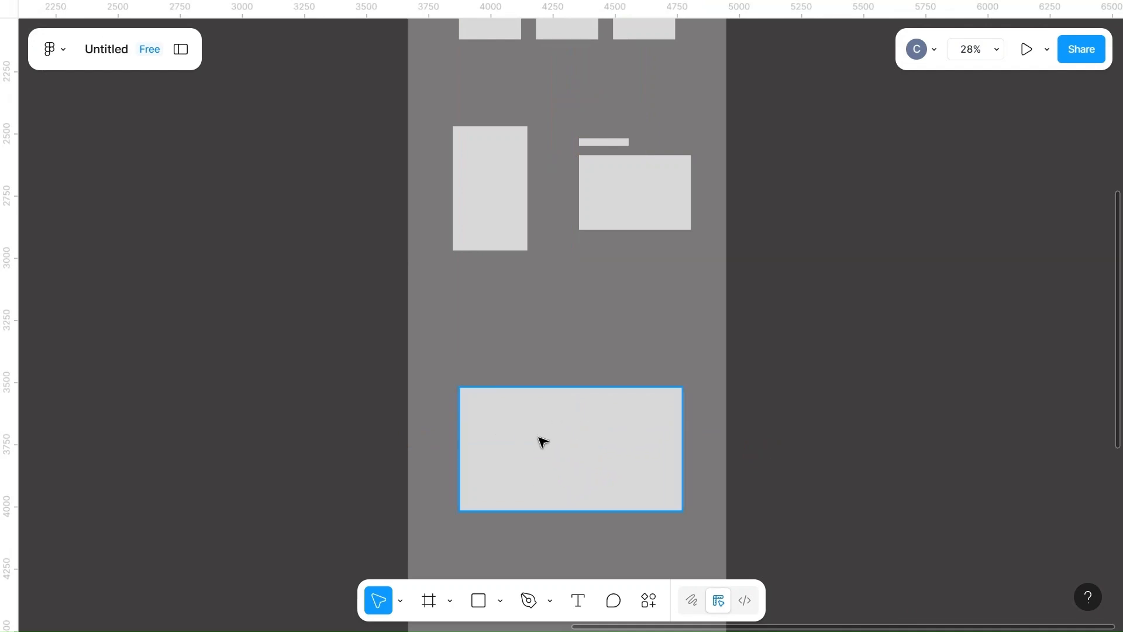
{"action": "scroll", "coordinate": [556, 428], "scroll_direction": "down", "scroll_amount": 3}
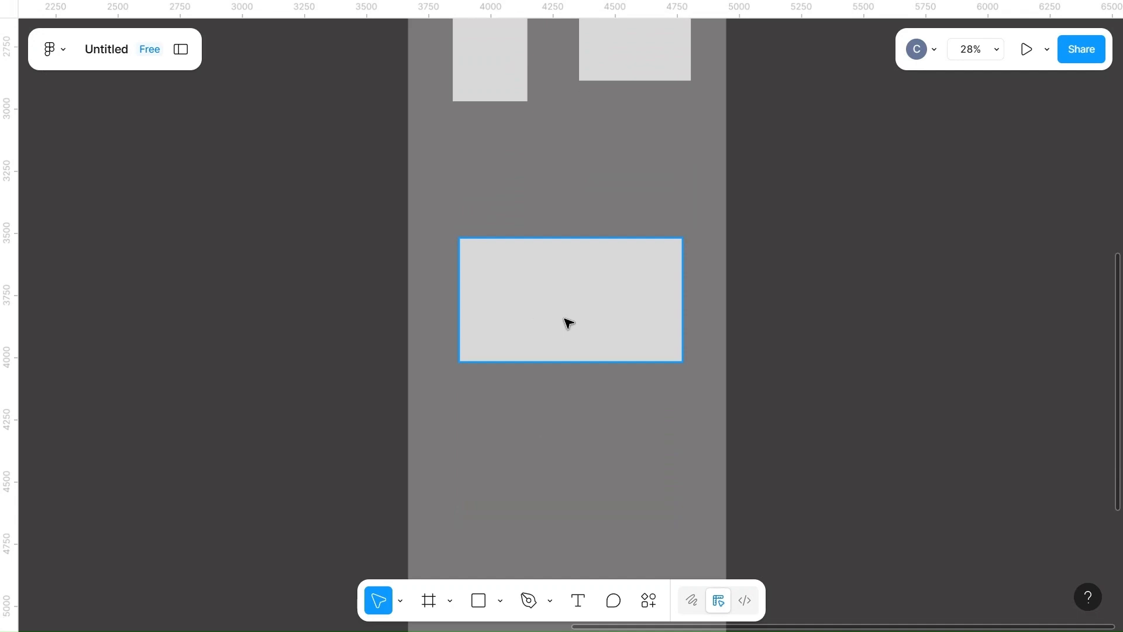
{"action": "mouse_move", "coordinate": [567, 324]}
{"action": "left_mouse_down"}
{"action": "mouse_move", "coordinate": [564, 468]}
{"action": "mouse_move", "coordinate": [562, 307]}
{"action": "mouse_move", "coordinate": [585, 301]}
{"action": "mouse_move", "coordinate": [577, 307]}
{"action": "left_mouse_up"}
- Duplicate the 900 × 500 block below itself at about Y 3062 and resize the copy to 300 × 380
{"action": "left_click_drag", "start_coordinate": [577, 251], "coordinate": [557, 471]}
{"action": "scroll", "coordinate": [558, 474], "scroll_direction": "down", "scroll_amount": 3}
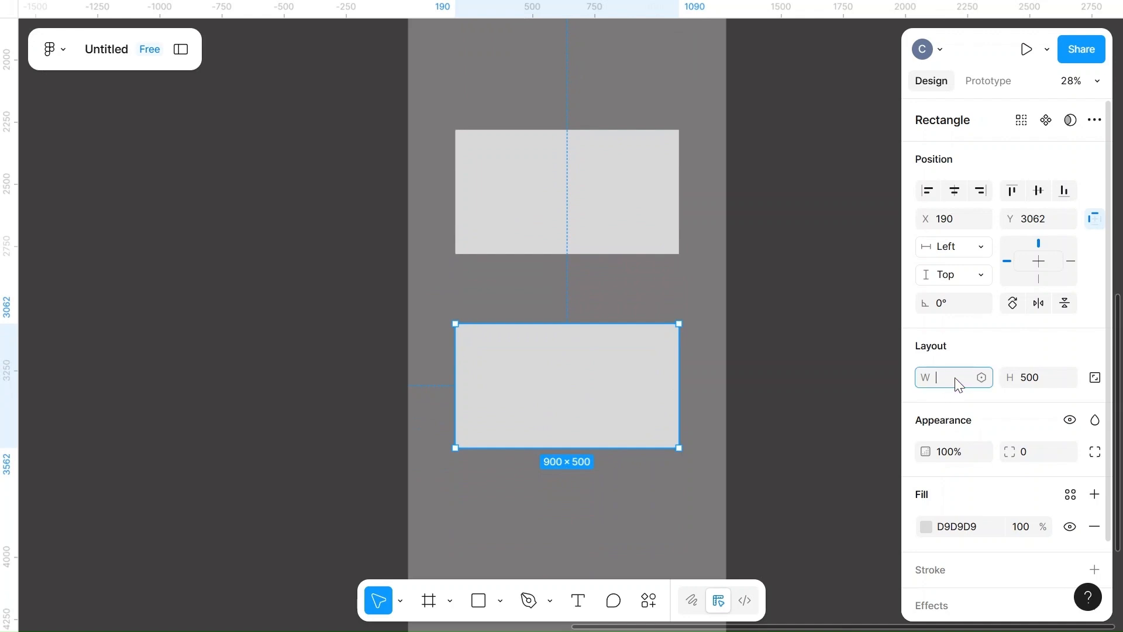
{"action": "left_click", "coordinate": [1043, 386]}
{"action": "type", "text": "4"}
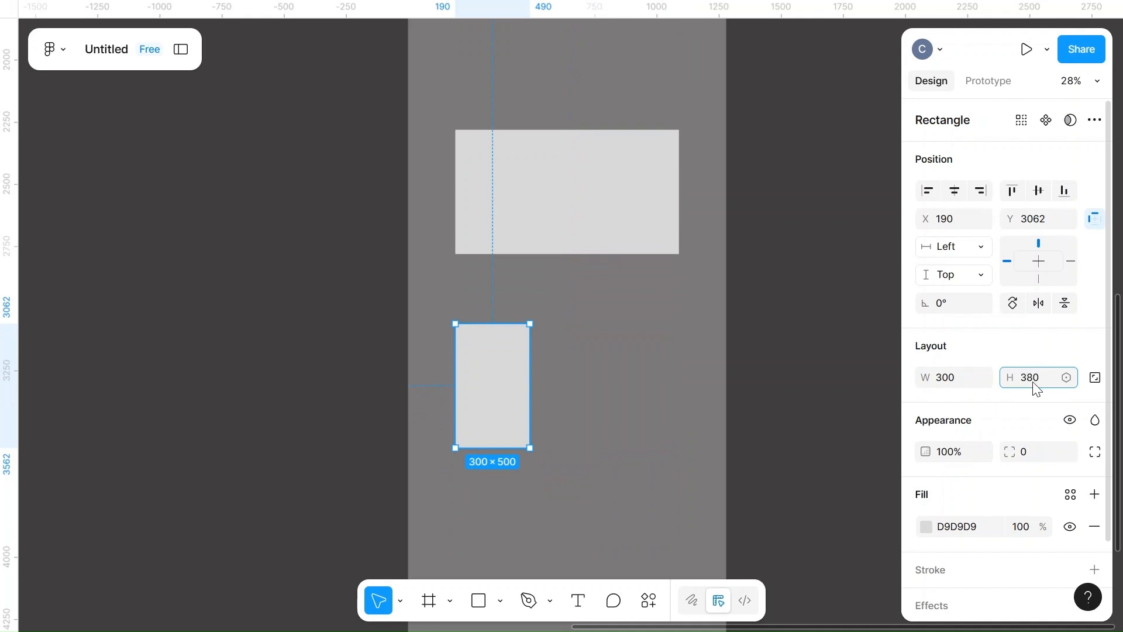
{"action": "left_click", "coordinate": [807, 395]}
- Duplicate the 300 × 380 box twice to its right, placing the copies at about X 557 and X 924
{"action": "left_click", "coordinate": [497, 369]}
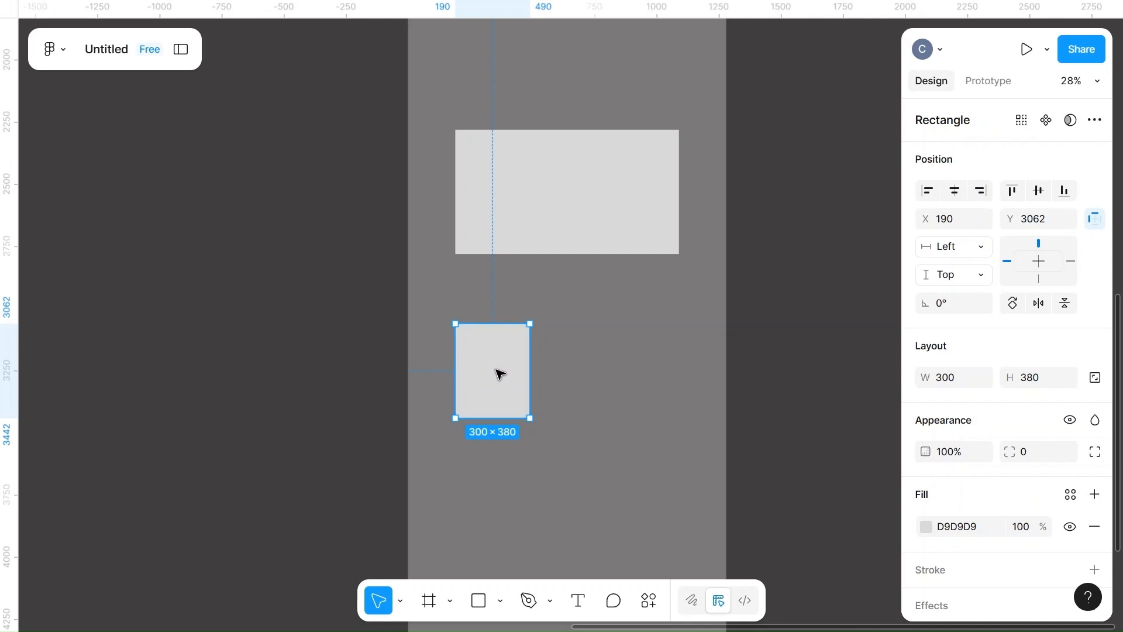
{"action": "left_click_drag", "start_coordinate": [497, 374], "coordinate": [590, 378], "text": "alt"}
{"action": "key", "text": "ctrl+d"}
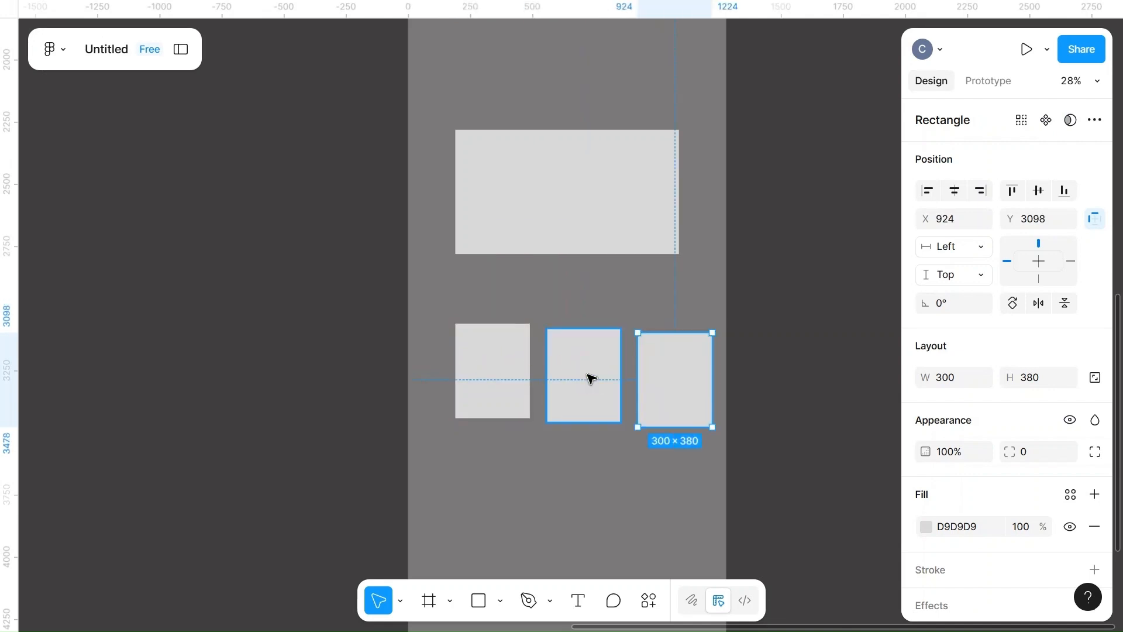
- Duplicate the middle 300 × 380 box, set the copy's height to 180 and place it directly under the left box
{"action": "left_click", "coordinate": [596, 383]}
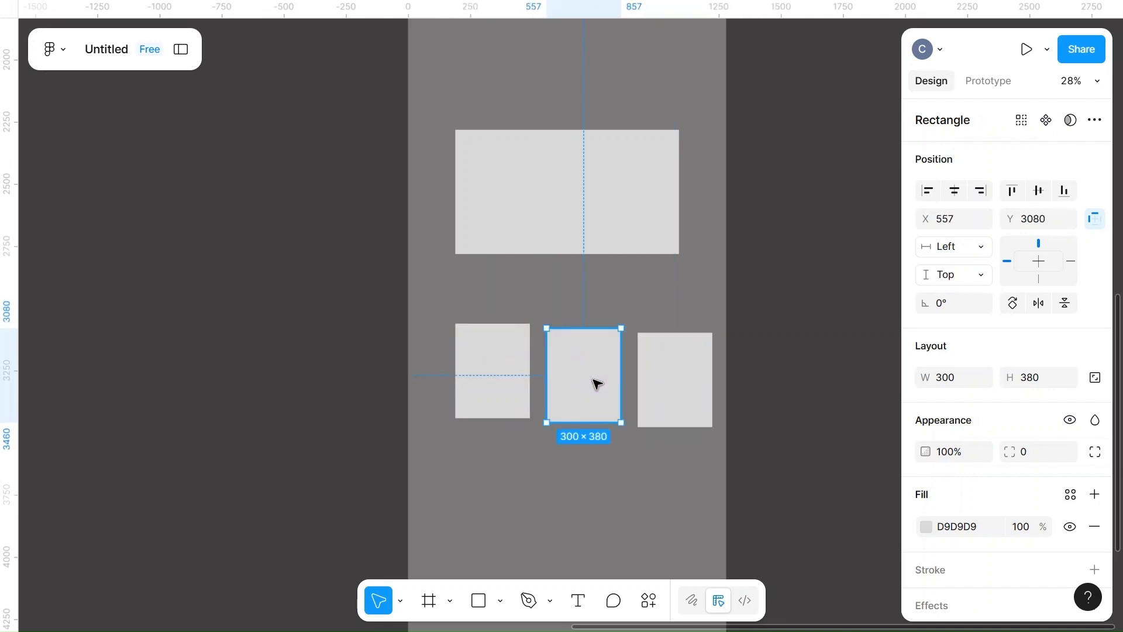
{"action": "left_click_drag", "start_coordinate": [596, 383], "coordinate": [497, 492], "text": "alt"}
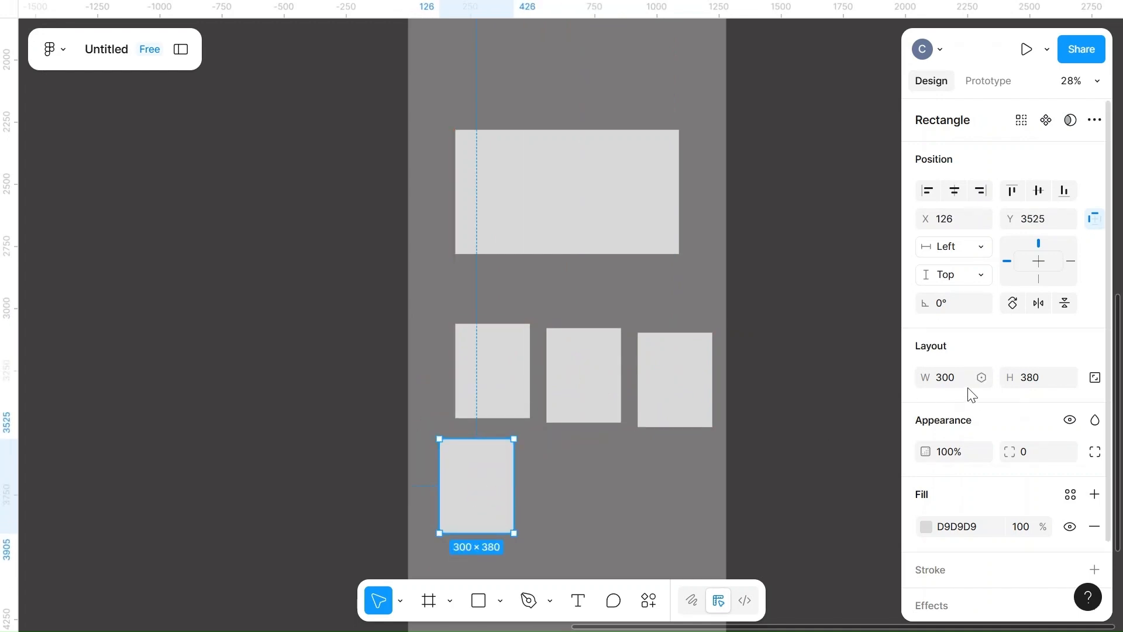
{"action": "left_click", "coordinate": [1039, 380]}
{"action": "key", "text": "BackSpace"}
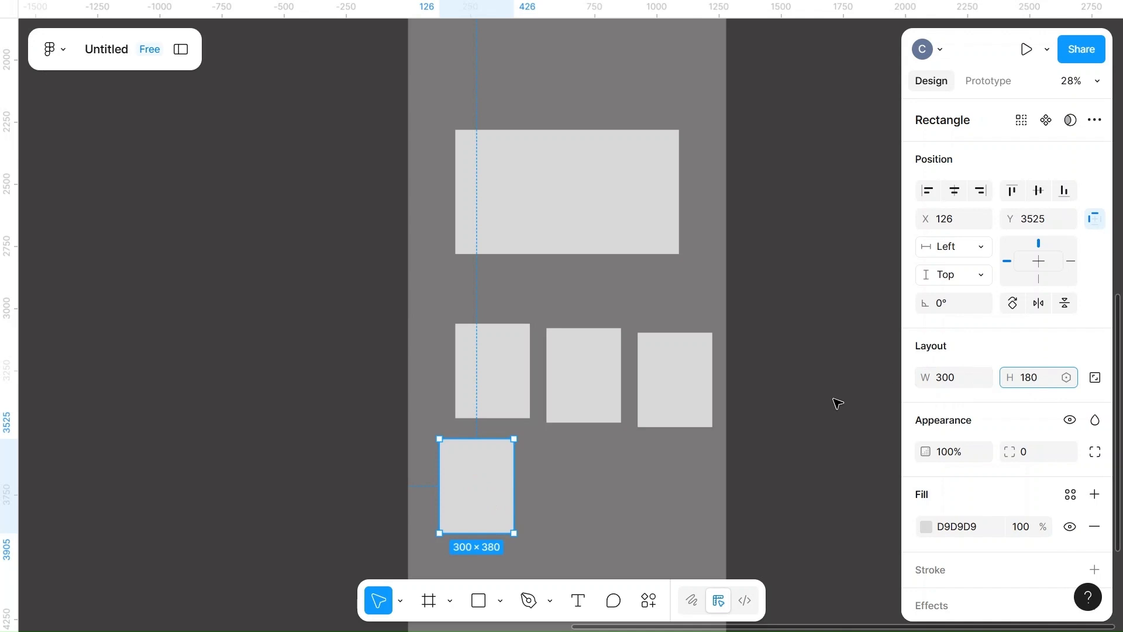
{"action": "left_click", "coordinate": [754, 398]}
{"action": "left_click", "coordinate": [502, 457]}
{"action": "left_click_drag", "start_coordinate": [474, 465], "coordinate": [492, 454]}
- Lower the middle tall box to about Y 3278, placing one 300 × 180 copy above it and another under the right tall box
{"action": "left_click_drag", "start_coordinate": [585, 375], "coordinate": [581, 435]}
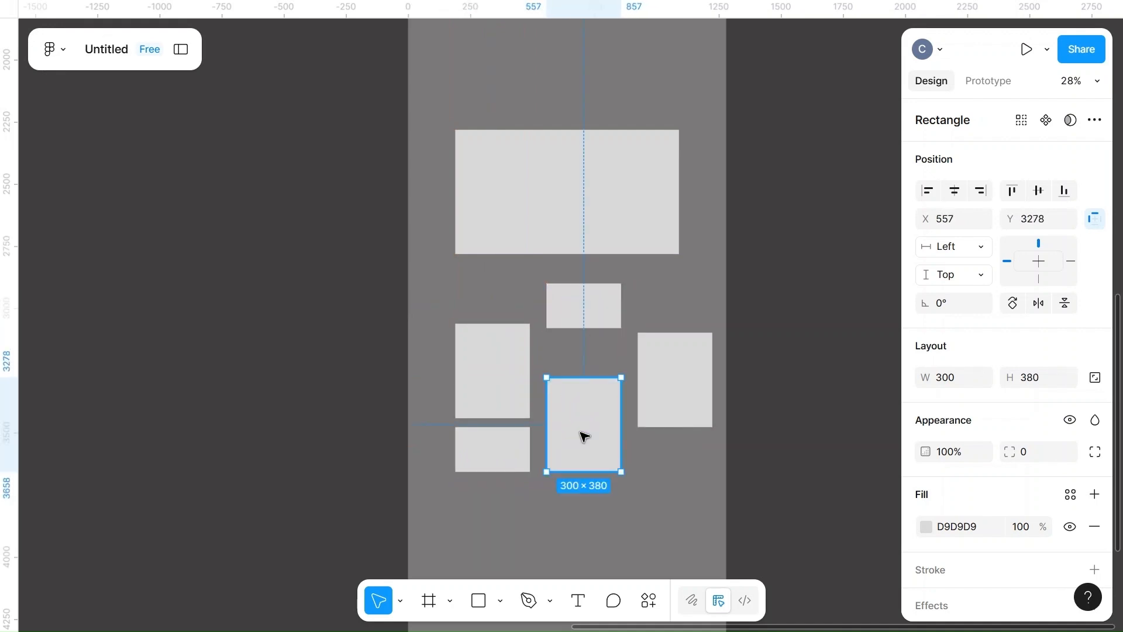
{"action": "left_click_drag", "start_coordinate": [582, 307], "coordinate": [587, 353]}
{"action": "left_click_drag", "start_coordinate": [587, 353], "coordinate": [678, 465]}
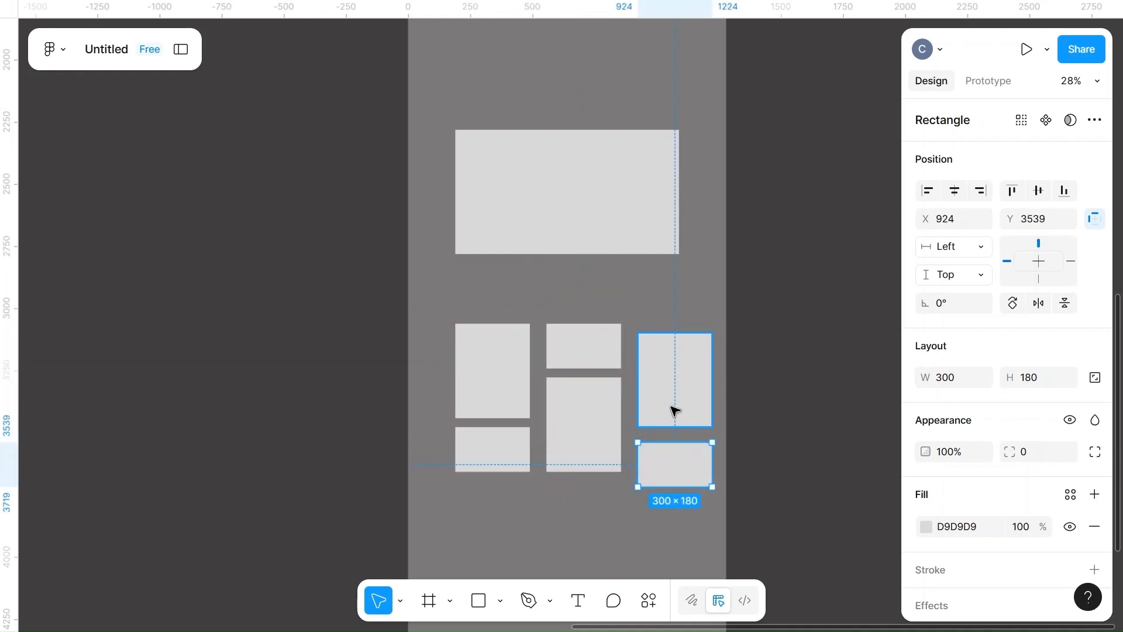
- Align the third column's boxes at Y 3062 and Y 3478, and centre the whole six-box grid horizontally on the page
{"action": "left_click_drag", "start_coordinate": [672, 409], "coordinate": [672, 402]}
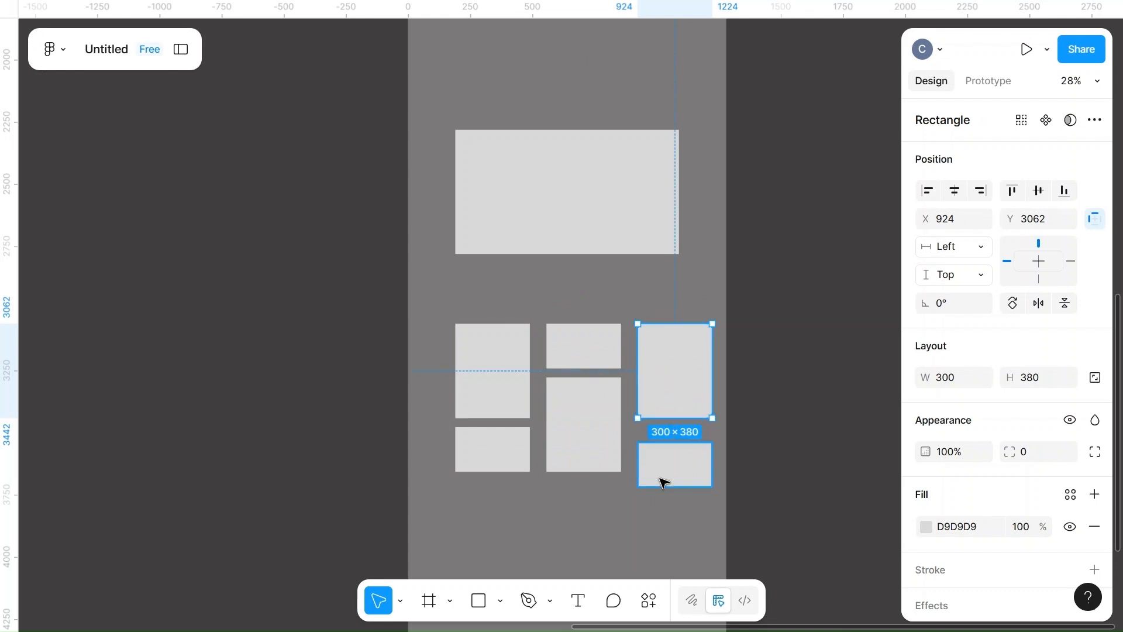
{"action": "left_click_drag", "start_coordinate": [665, 481], "coordinate": [674, 454]}
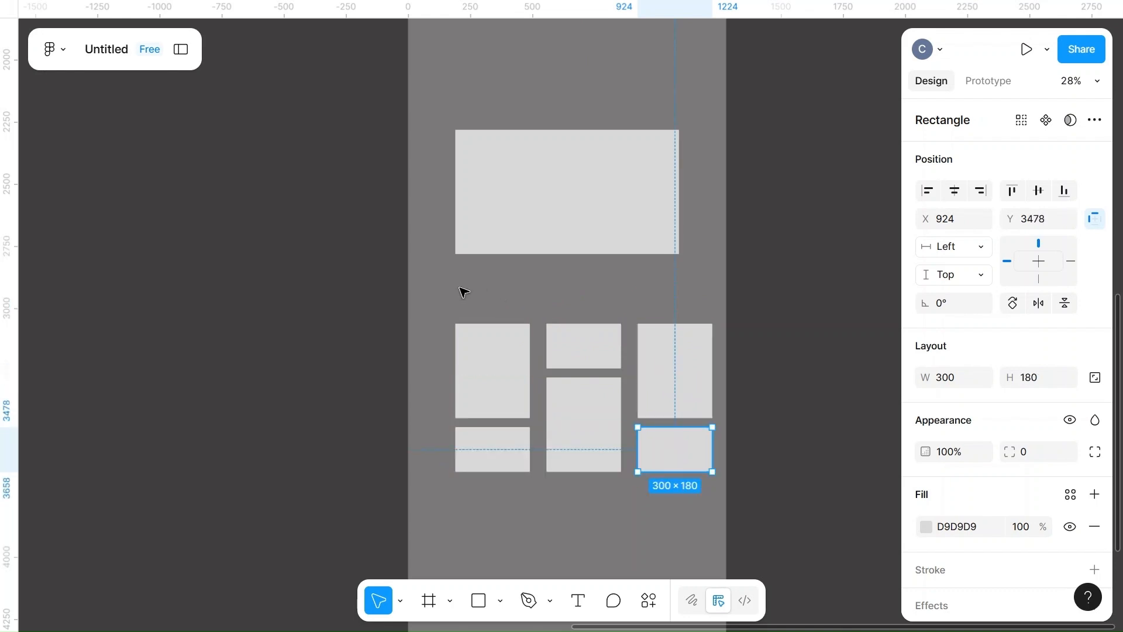
{"action": "left_click_drag", "start_coordinate": [461, 289], "coordinate": [692, 521]}
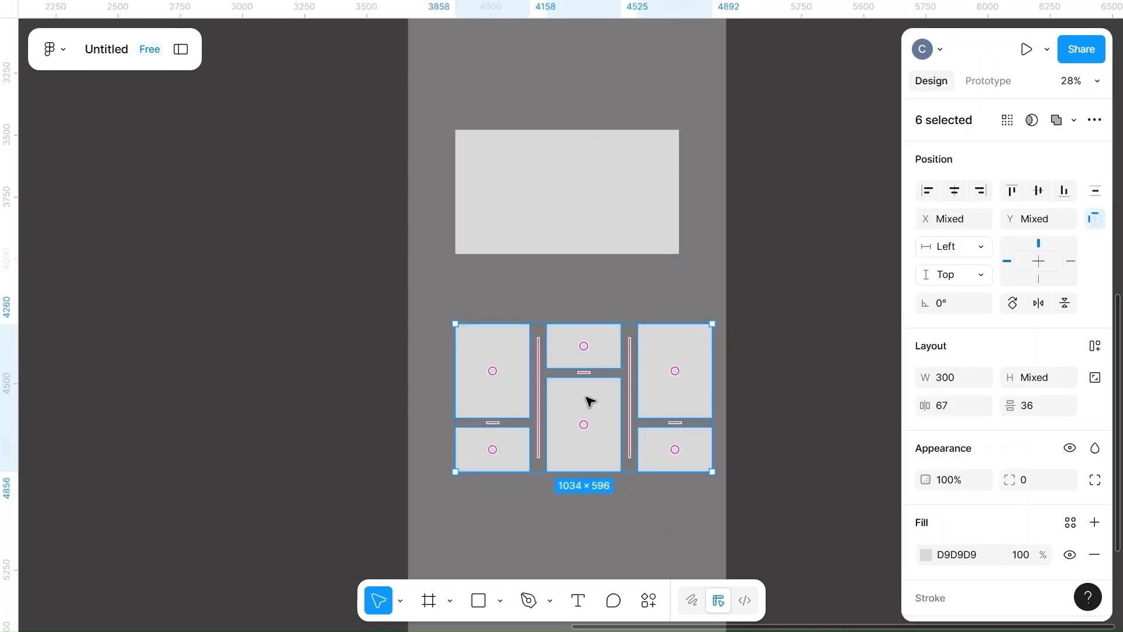
{"action": "left_click_drag", "start_coordinate": [587, 402], "coordinate": [574, 404]}
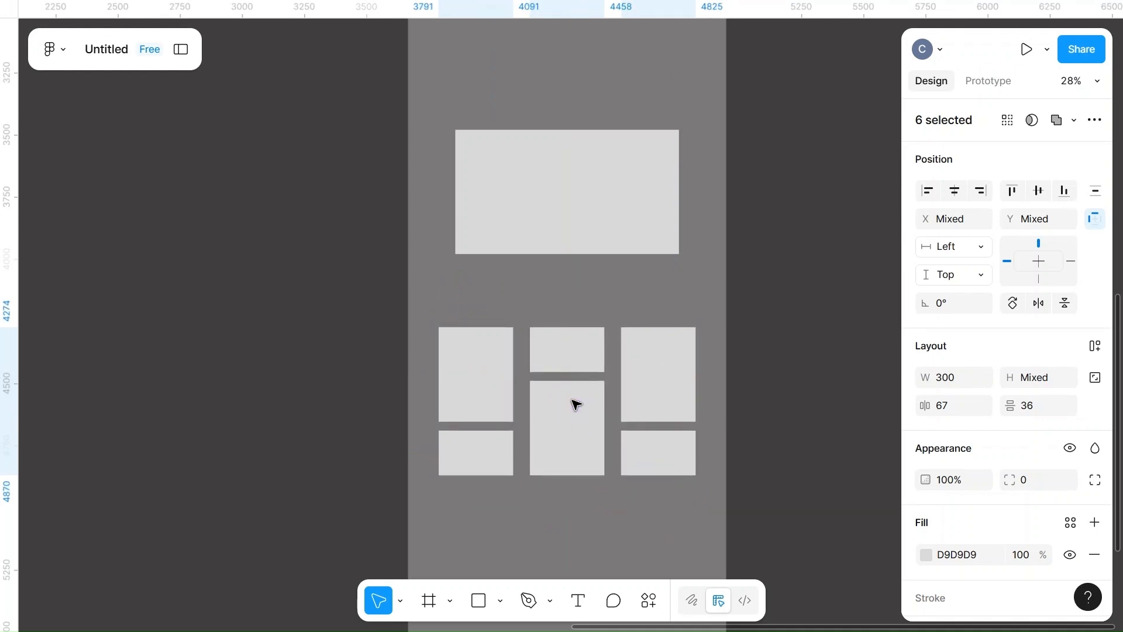
{"action": "left_click", "coordinate": [799, 366]}
- Duplicate the 900 × 500 block and place the copy below the six-box grid at about X 165, Y 4040
{"action": "scroll", "coordinate": [800, 367], "scroll_direction": "down", "scroll_amount": 5}
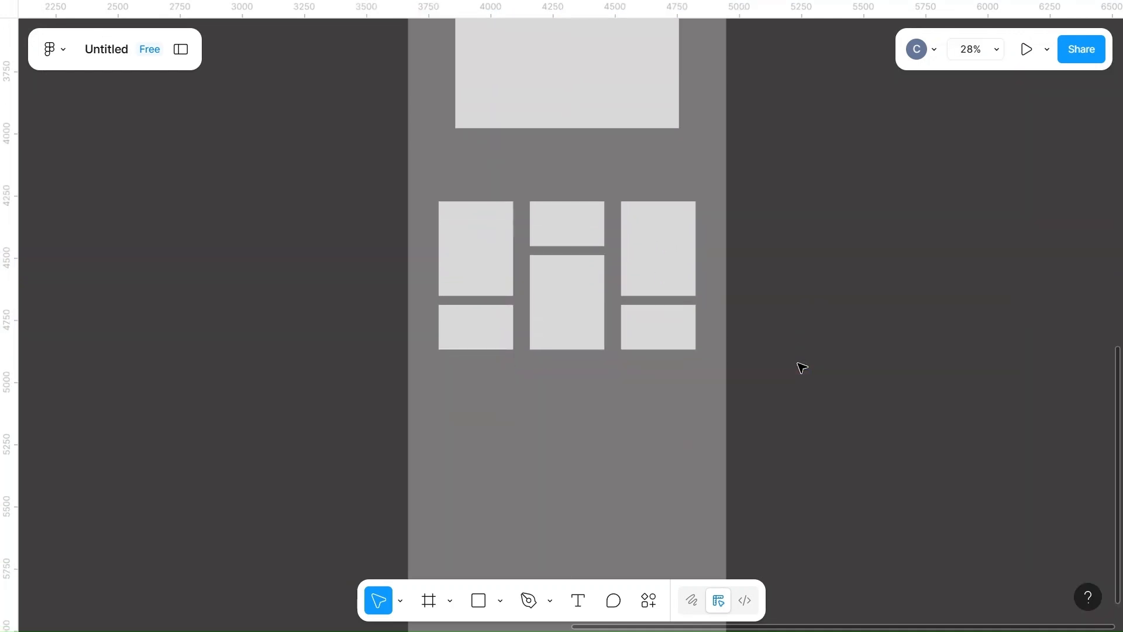
{"action": "scroll", "coordinate": [614, 362], "scroll_direction": "up", "scroll_amount": 5}
{"action": "left_click", "coordinate": [572, 195]}
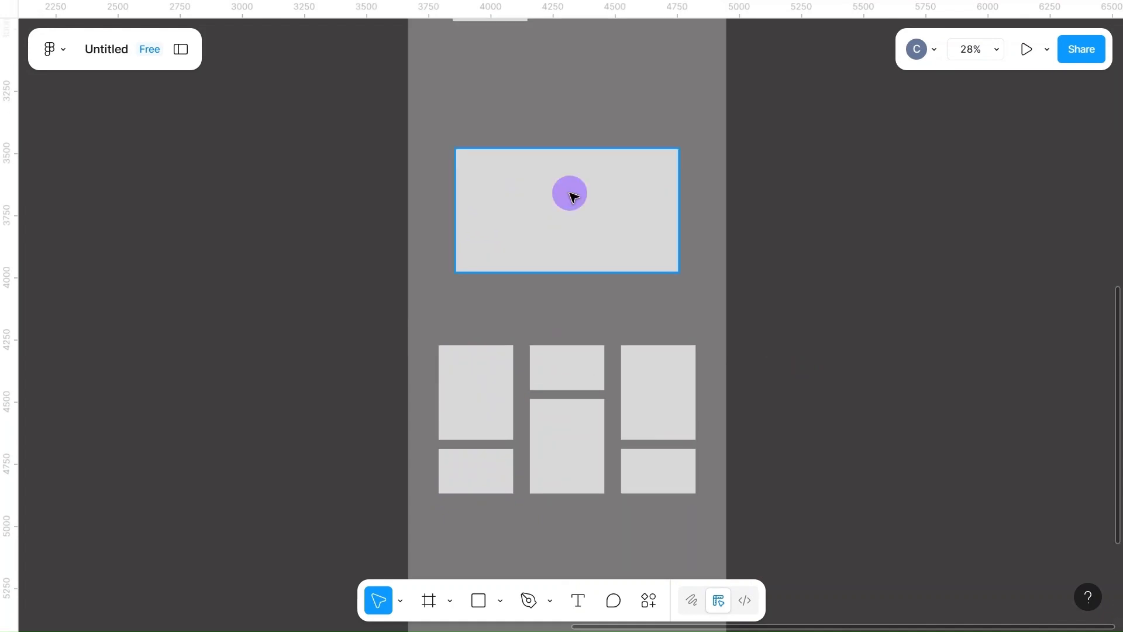
{"action": "left_click", "coordinate": [571, 199]}
{"action": "left_click_drag", "start_coordinate": [570, 199], "coordinate": [587, 562]}
{"action": "scroll", "coordinate": [587, 562], "scroll_direction": "down", "scroll_amount": 5}
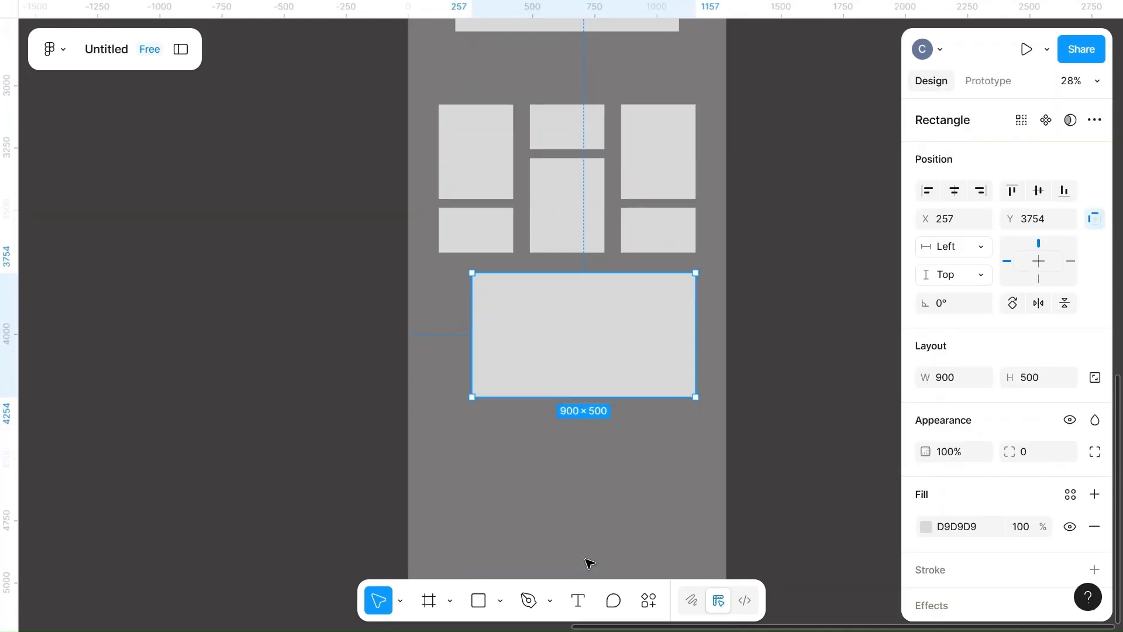
{"action": "left_click_drag", "start_coordinate": [577, 353], "coordinate": [548, 436]}
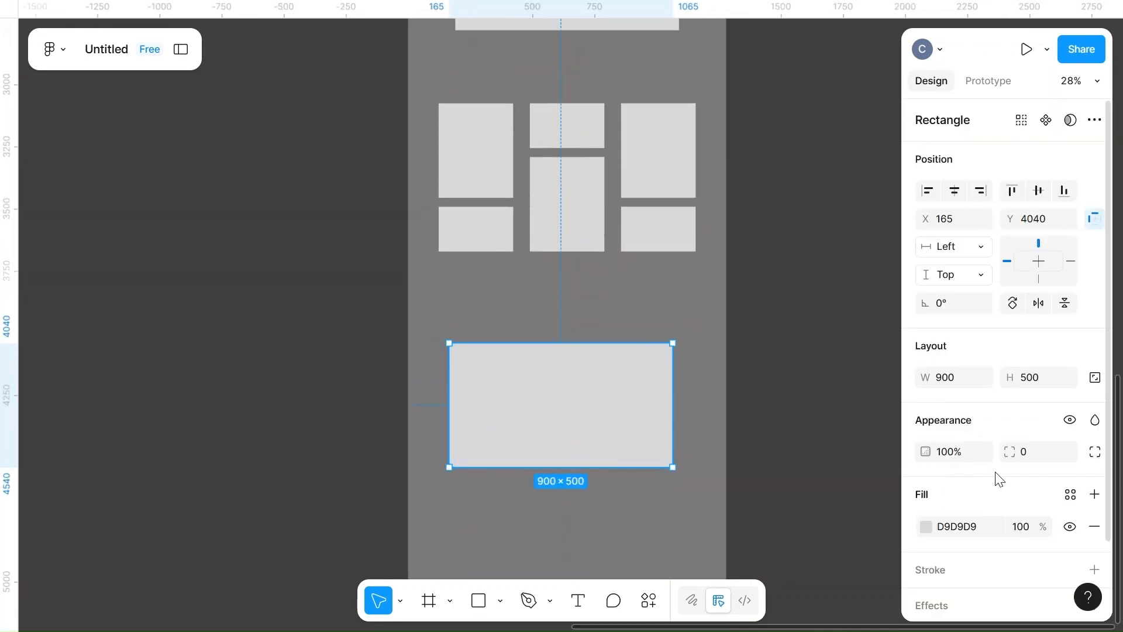
- Resize the copied block to 500 × 400 and centre it horizontally on the page
{"action": "left_click", "coordinate": [1034, 383]}
{"action": "type", "text": "400"}
{"action": "left_click", "coordinate": [955, 377]}
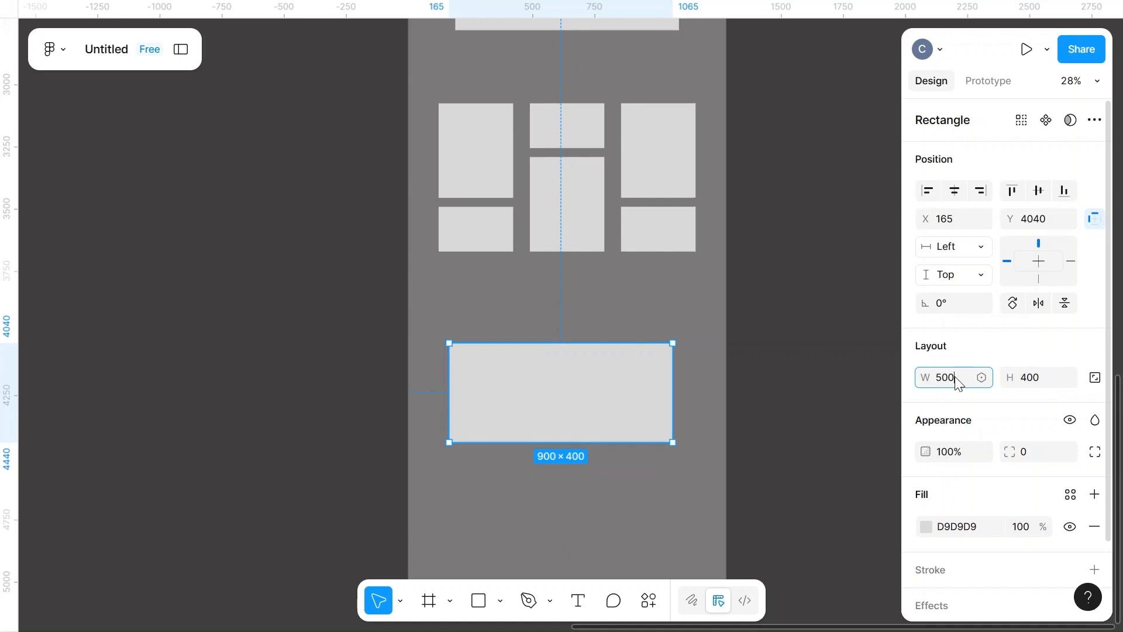
{"action": "left_click", "coordinate": [831, 379]}
{"action": "left_click_drag", "start_coordinate": [509, 399], "coordinate": [568, 399]}
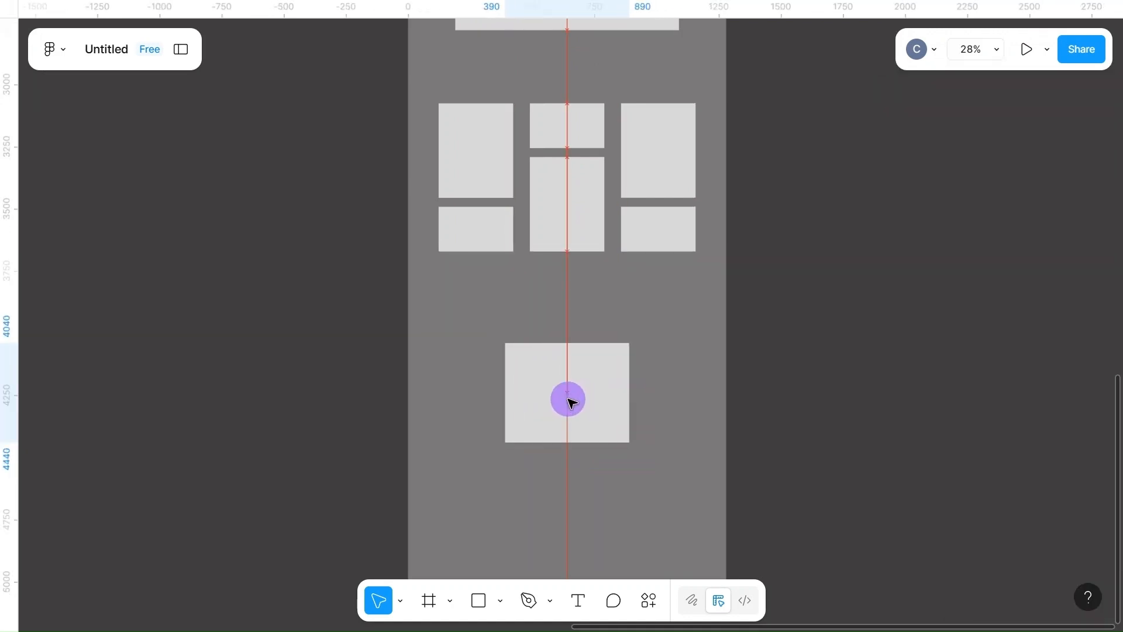
- Resize the block below the grid to 550 × 350 and centre it on the page at about X 365, Y 4093
{"action": "left_click", "coordinate": [1038, 381]}
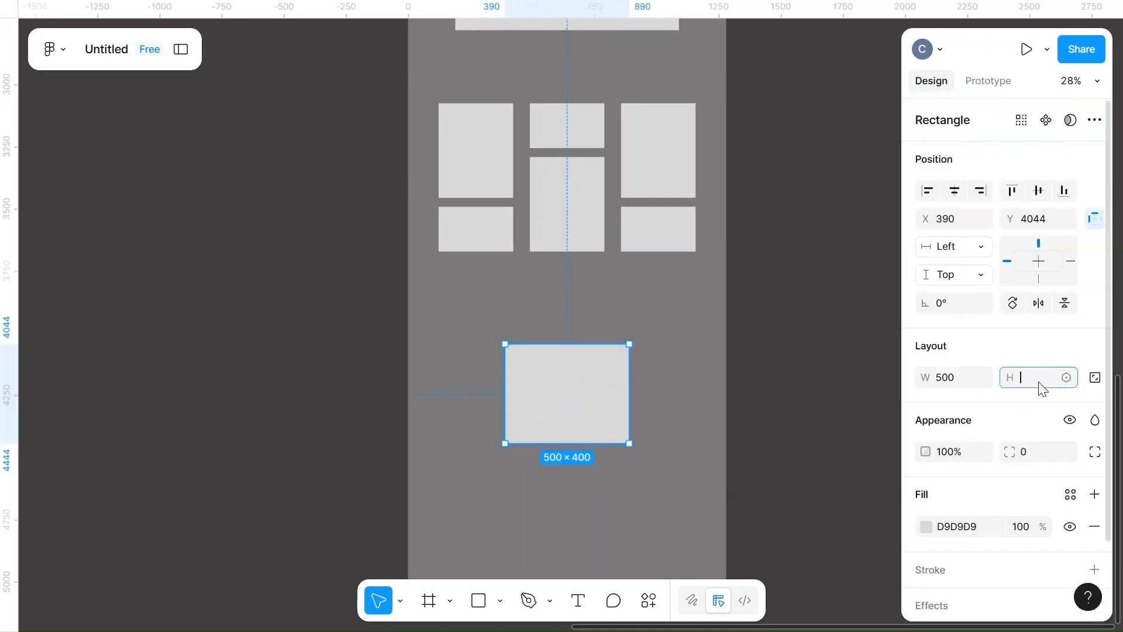
{"action": "type", "text": "350"}
{"action": "left_click", "coordinate": [830, 404]}
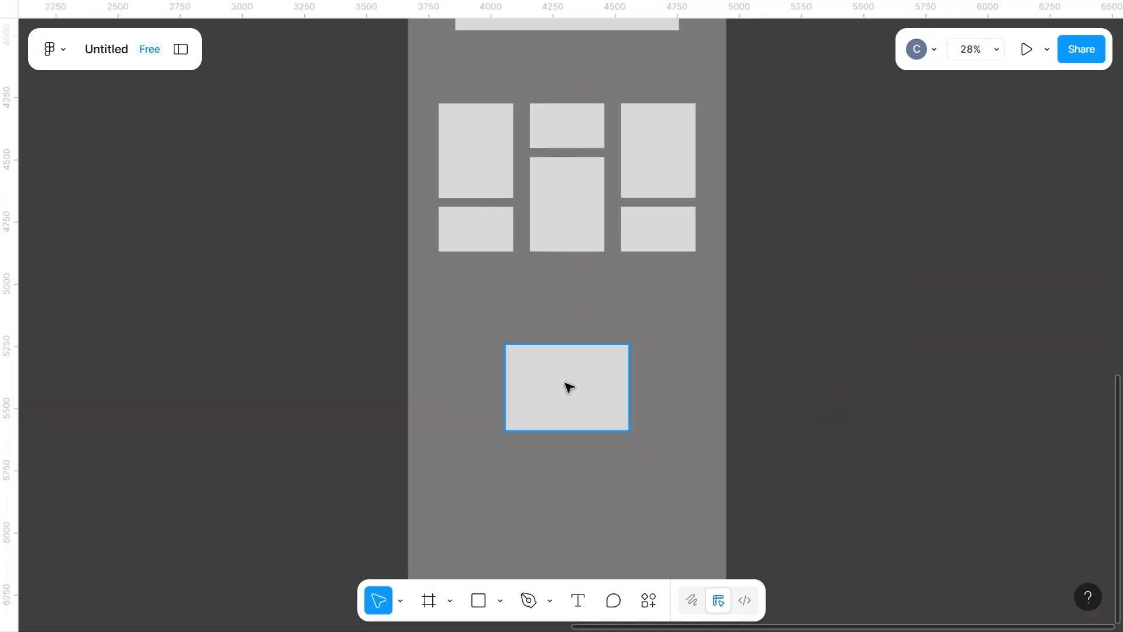
{"action": "left_click_drag", "start_coordinate": [567, 386], "coordinate": [558, 385]}
{"action": "left_click", "coordinate": [954, 381]}
{"action": "type", "text": "550"}
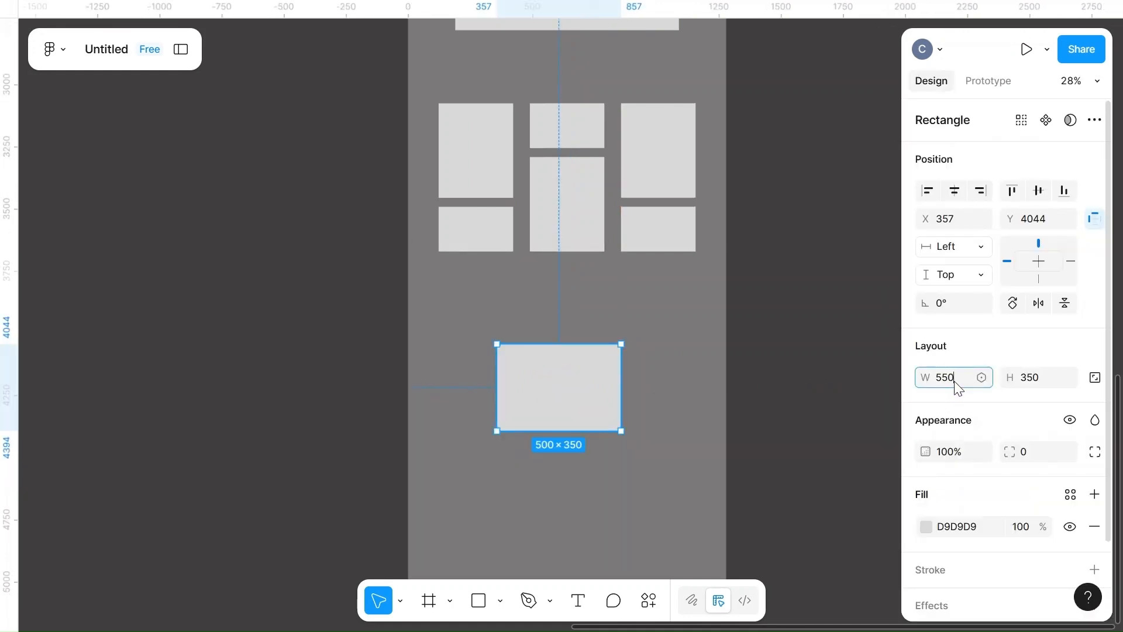
{"action": "left_click", "coordinate": [778, 416]}
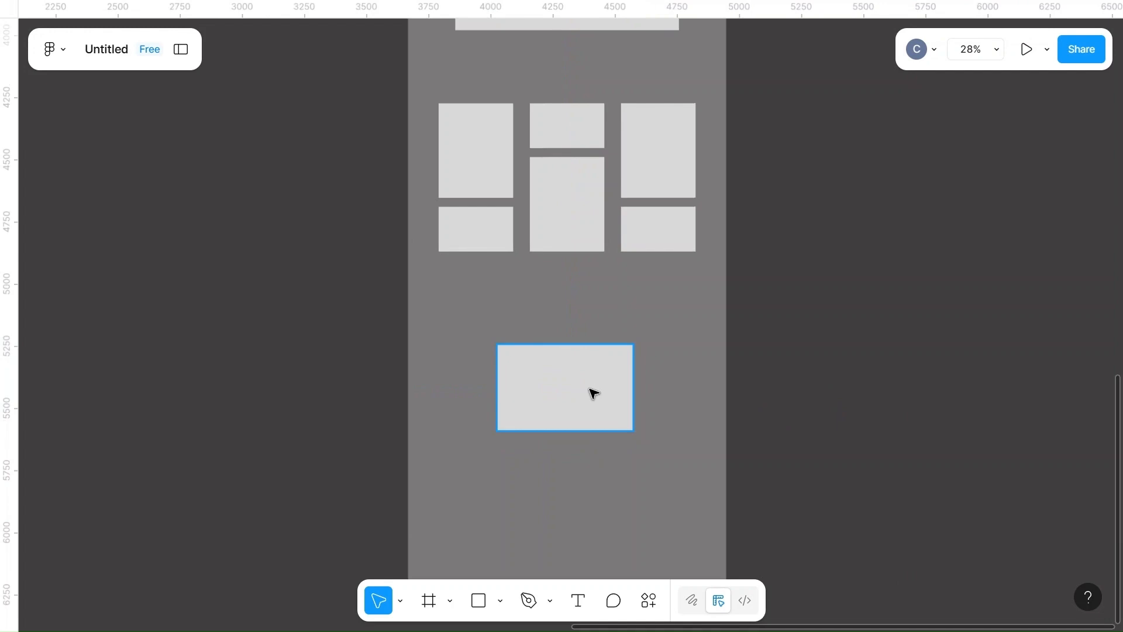
{"action": "left_click_drag", "start_coordinate": [594, 392], "coordinate": [594, 403]}
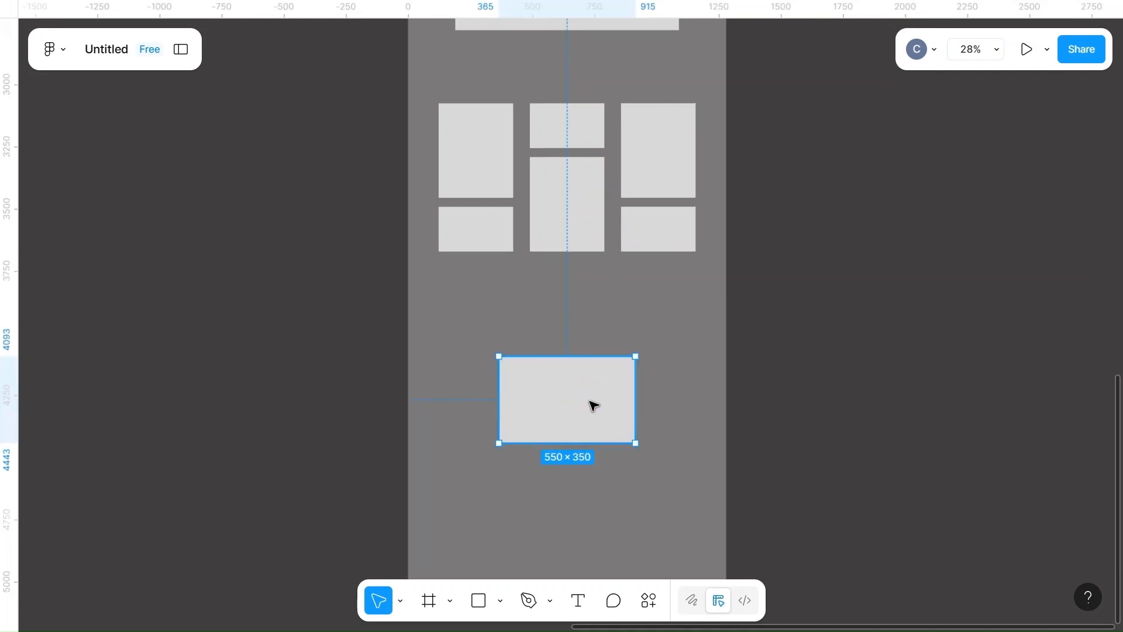
- Lower the six-box grid for more space under the large block, and move the 550 × 350 block down to about Y 4199
{"action": "scroll", "coordinate": [594, 404], "scroll_direction": "up", "scroll_amount": 5}
{"action": "scroll", "coordinate": [594, 403], "scroll_direction": "up", "scroll_amount": 5}
{"action": "scroll", "coordinate": [594, 403], "scroll_direction": "down", "scroll_amount": 3}
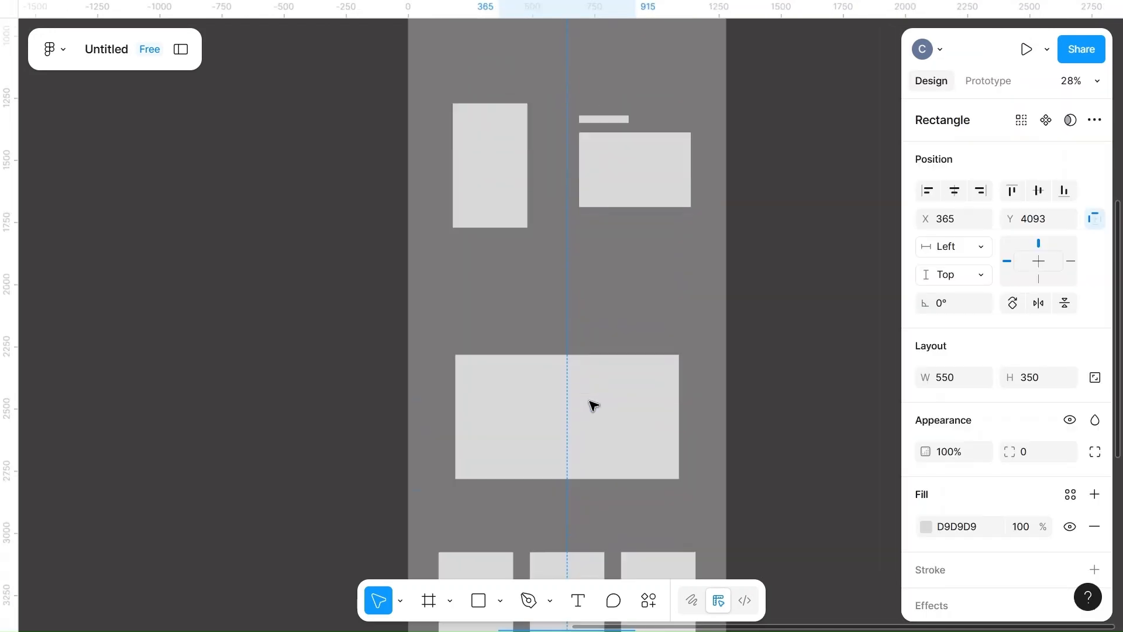
{"action": "scroll", "coordinate": [594, 404], "scroll_direction": "down", "scroll_amount": 9}
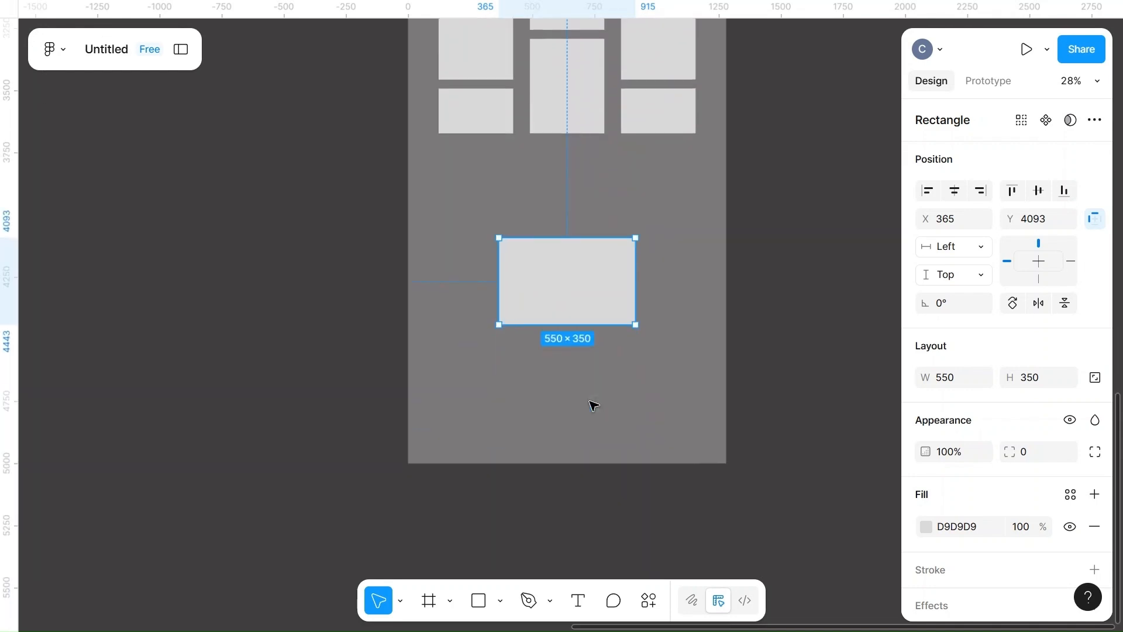
{"action": "left_click", "coordinate": [654, 427]}
{"action": "scroll", "coordinate": [656, 425], "scroll_direction": "up", "scroll_amount": 6}
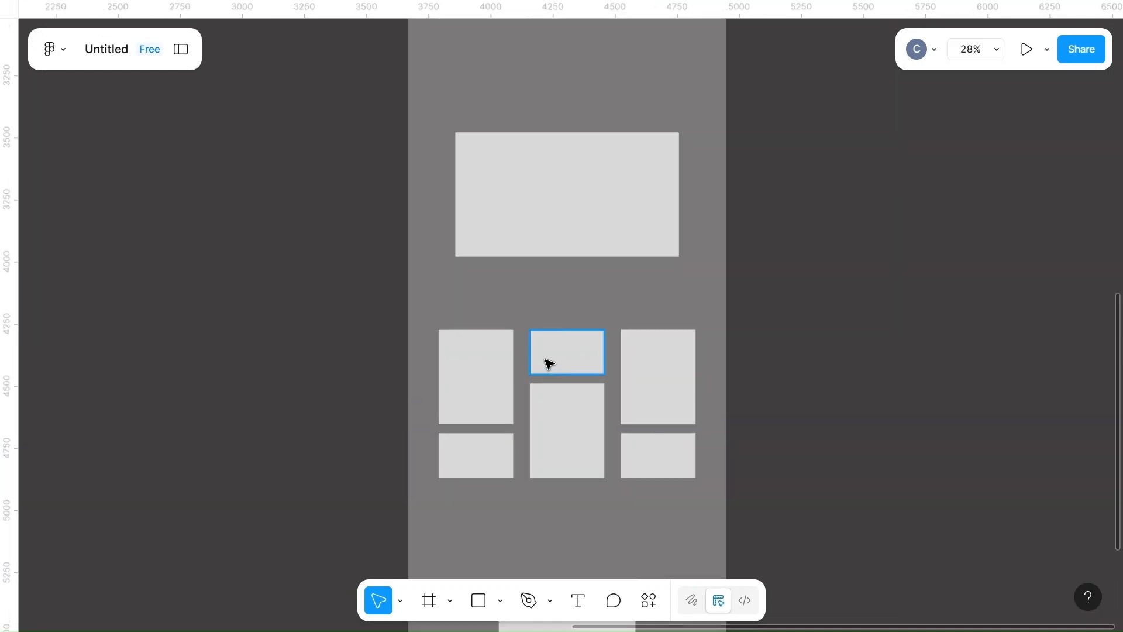
{"action": "left_click_drag", "start_coordinate": [424, 350], "coordinate": [692, 526]}
{"action": "left_click_drag", "start_coordinate": [577, 402], "coordinate": [580, 479]}
{"action": "scroll", "coordinate": [580, 440], "scroll_direction": "down", "scroll_amount": 3}
{"action": "left_click", "coordinate": [579, 445]}
{"action": "left_click", "coordinate": [708, 466]}
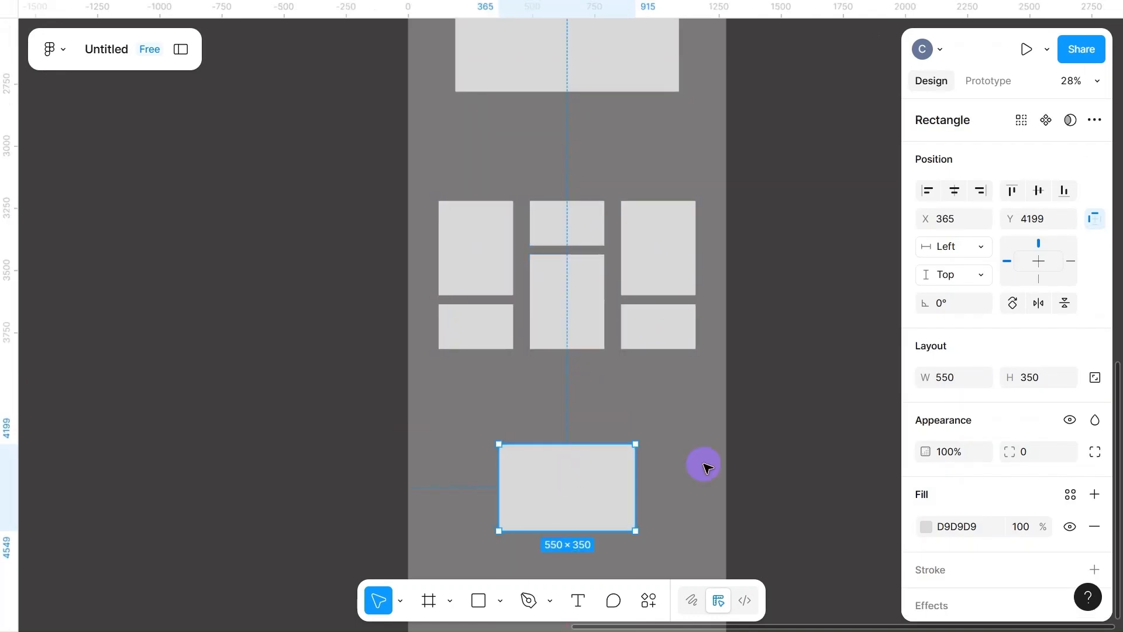
- Set the MacBook Air frame's height to 6000 to extend the page
{"action": "scroll", "coordinate": [708, 468], "scroll_direction": "up", "scroll_amount": 1}
{"action": "scroll", "coordinate": [707, 468], "scroll_direction": "up", "scroll_amount": 10}
{"action": "left_click", "coordinate": [459, 162]}
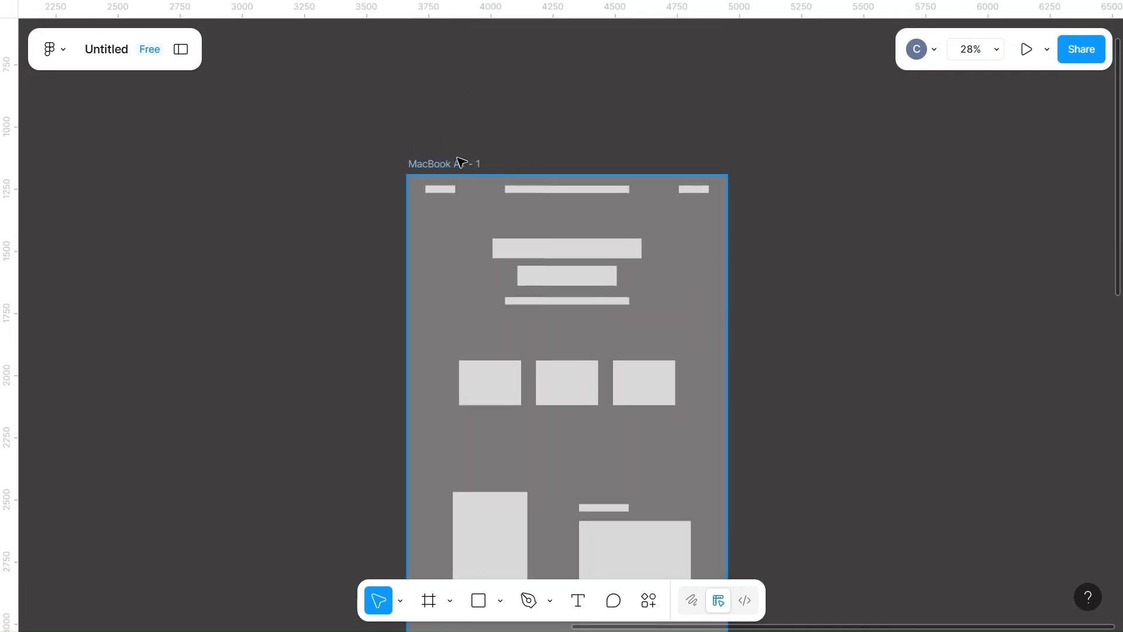
{"action": "left_click", "coordinate": [1041, 351]}
{"action": "key", "text": "BackSpace"}
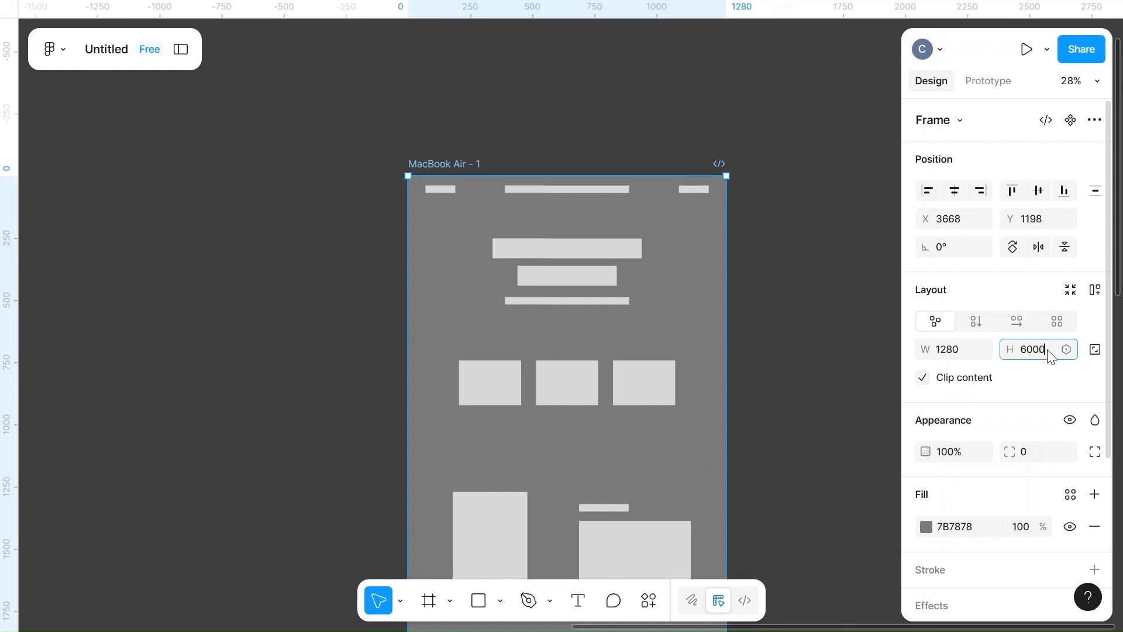
{"action": "type", "text": "6000"}
{"action": "left_click", "coordinate": [853, 341]}
{"action": "scroll", "coordinate": [854, 343], "scroll_direction": "down", "scroll_amount": 20}
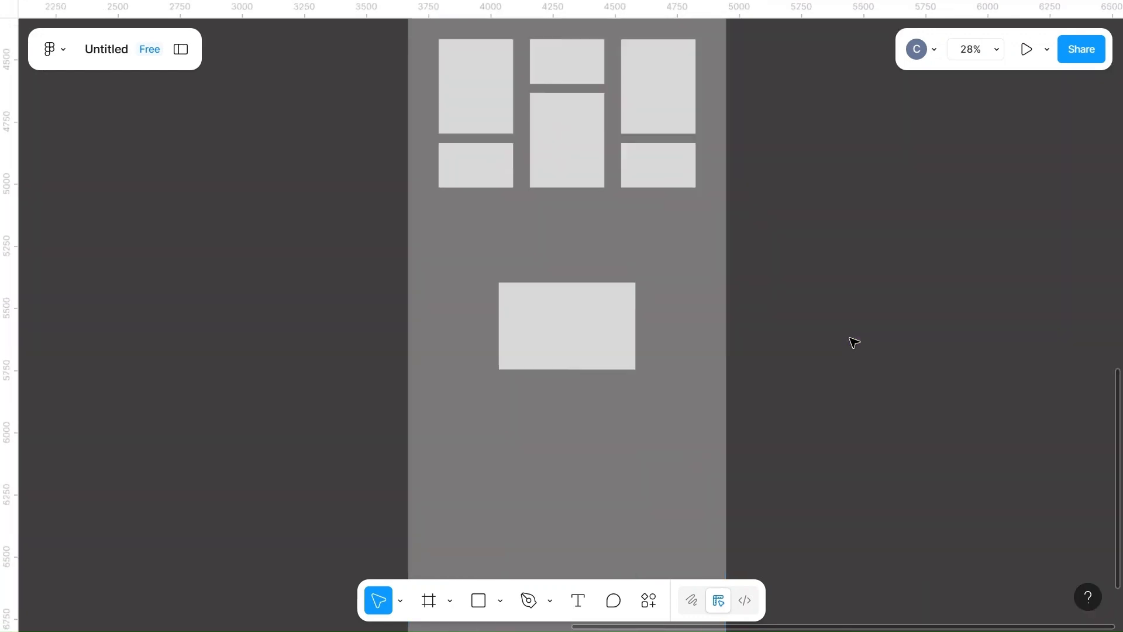
{"action": "scroll", "coordinate": [855, 342], "scroll_direction": "down", "scroll_amount": 3}
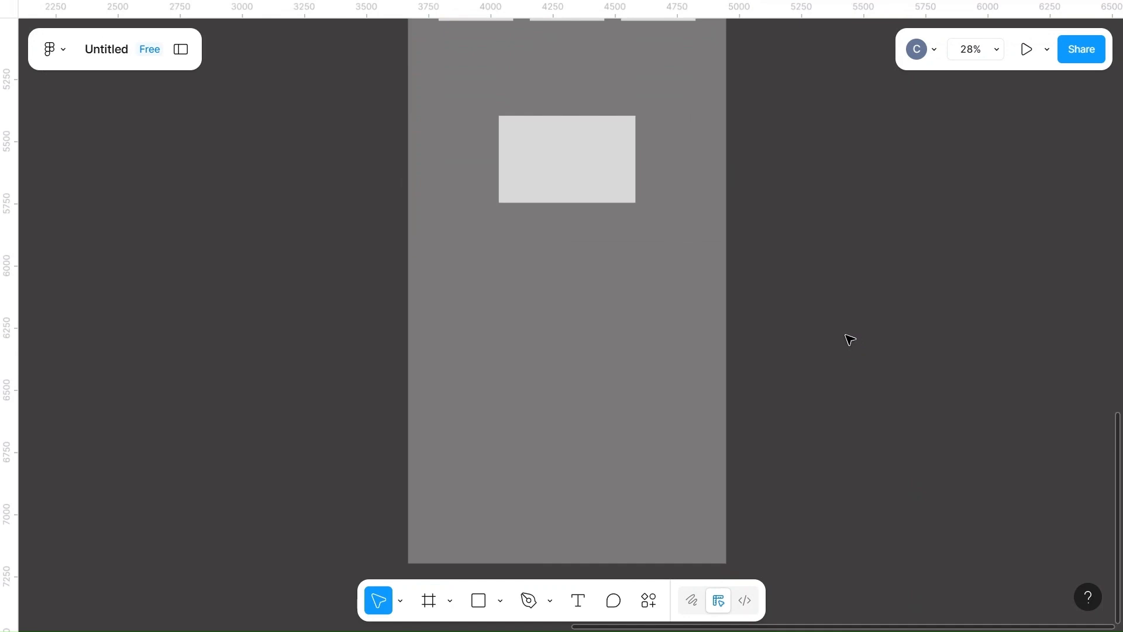
- Duplicate the header's right 120 × 30 bar, place the copy below the 550 × 350 block at about Y 4687 and set its width to 400
{"action": "scroll", "coordinate": [579, 241], "scroll_direction": "up", "scroll_amount": 20}
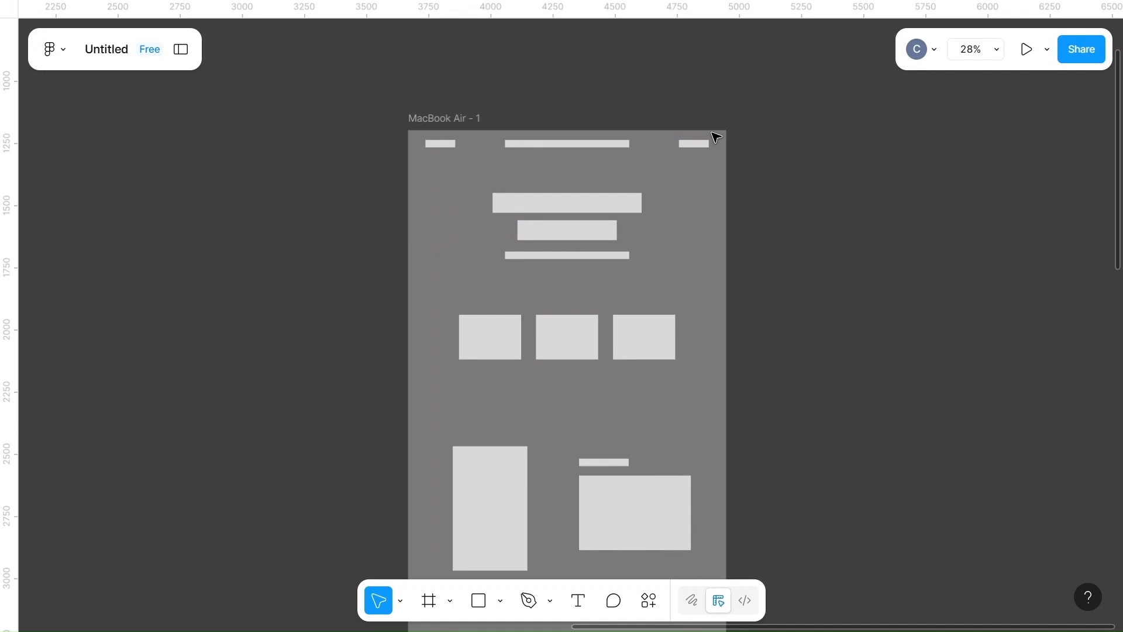
{"action": "left_click", "coordinate": [698, 144]}
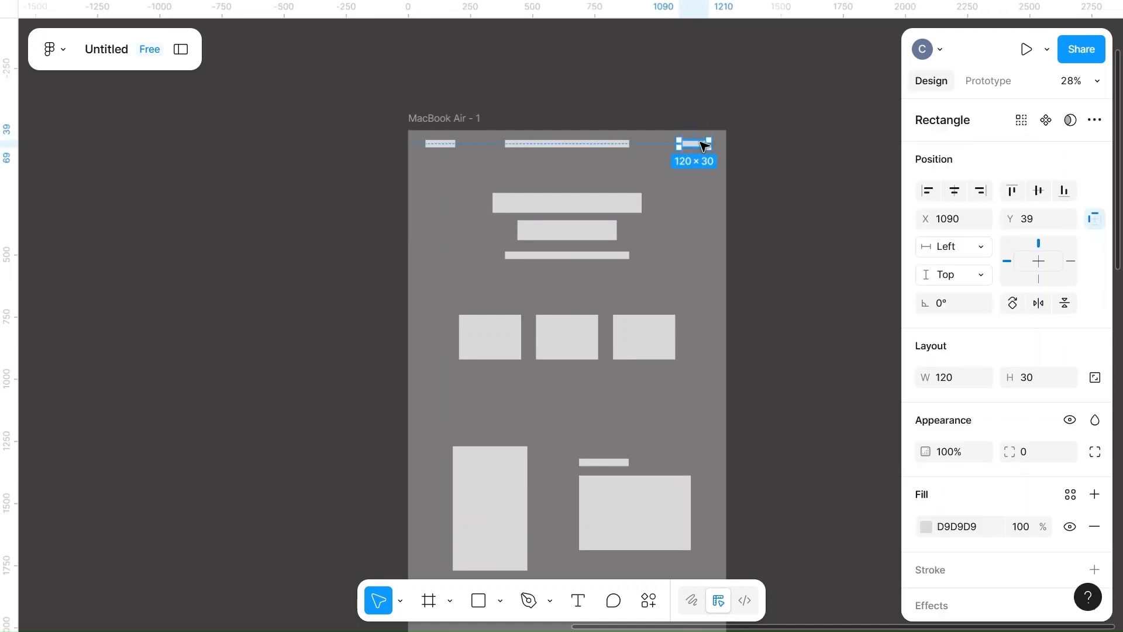
{"action": "left_click_drag", "start_coordinate": [702, 144], "coordinate": [802, 345]}
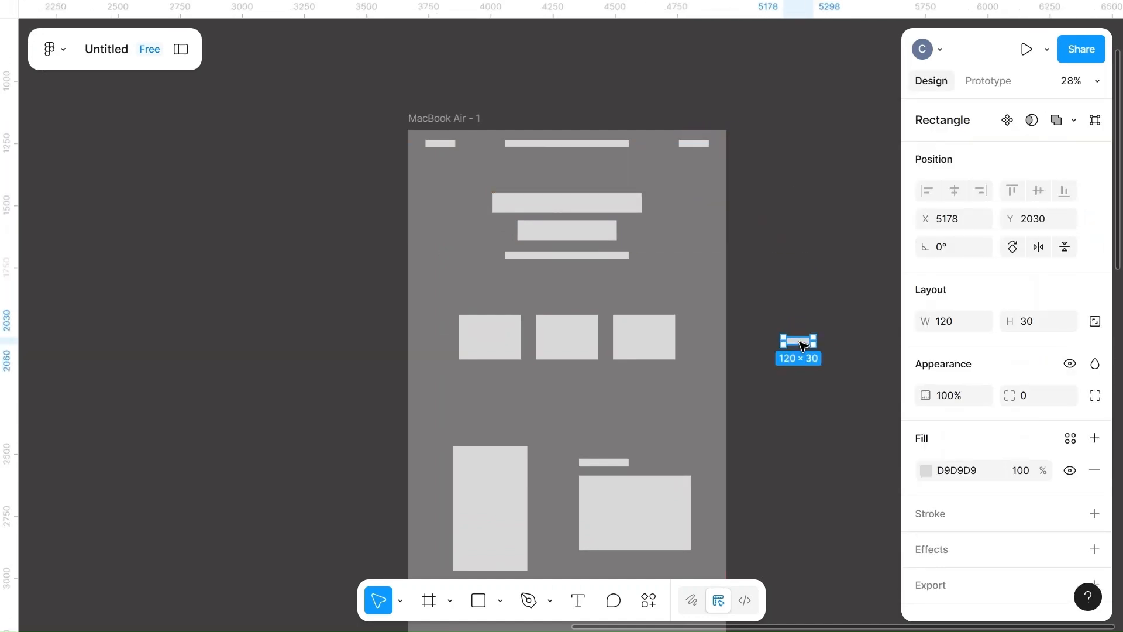
{"action": "scroll", "coordinate": [802, 345], "scroll_direction": "down", "scroll_amount": 5}
{"action": "left_click_drag", "start_coordinate": [806, 129], "coordinate": [560, 390]}
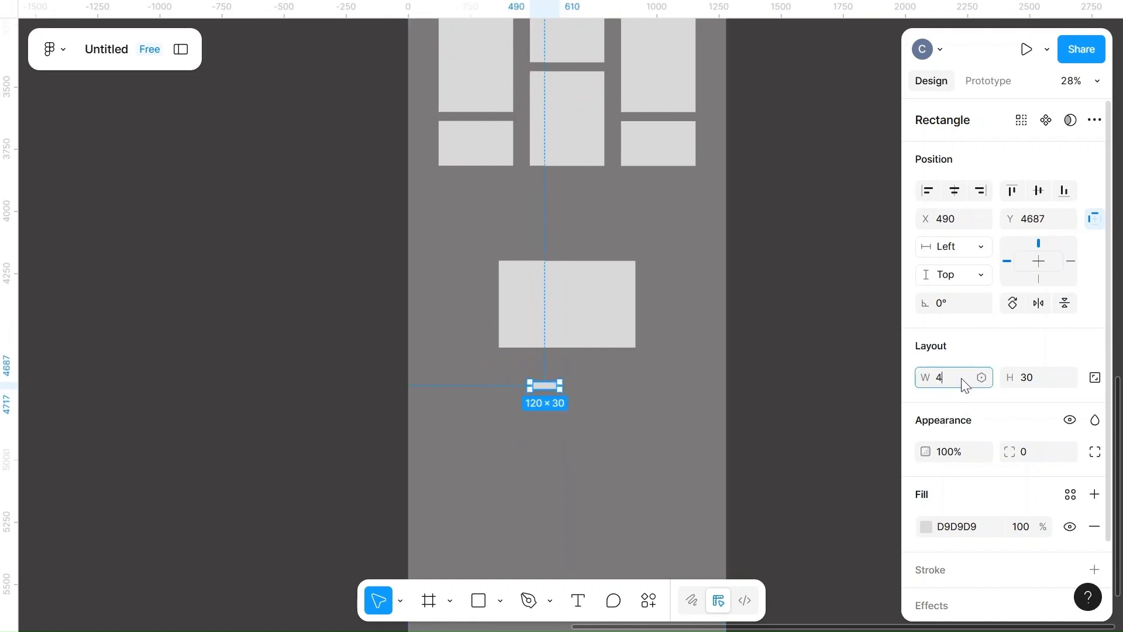
{"action": "left_click", "coordinate": [815, 414]}
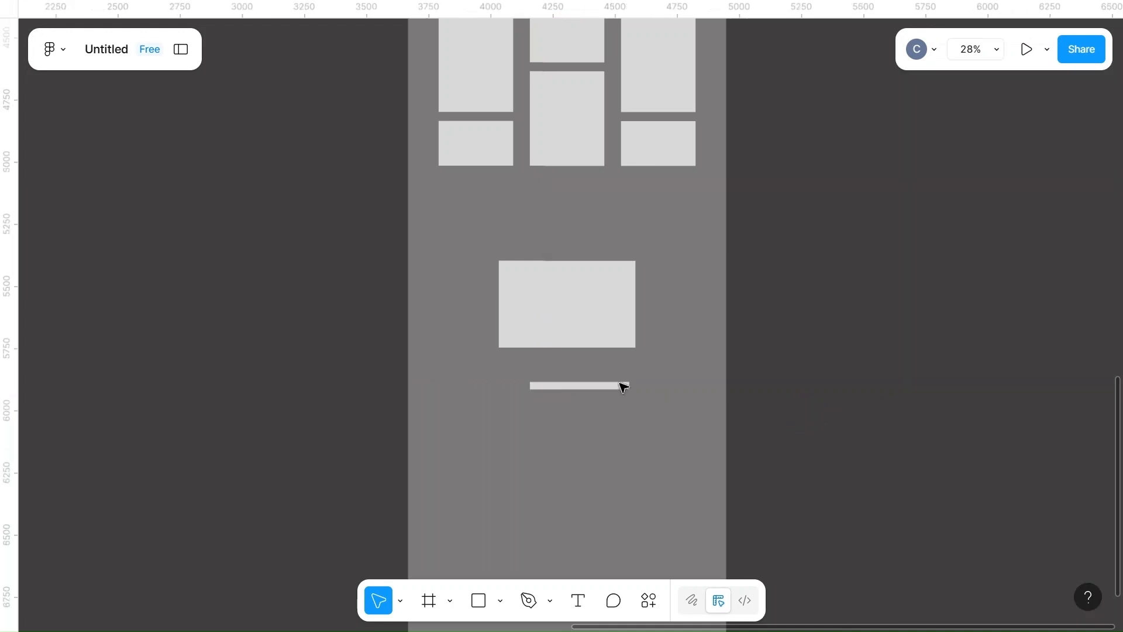
- Duplicate the 400 × 30 bar further down, shorten the copy to about 120 wide, and place a second short copy to its right
{"action": "left_click", "coordinate": [560, 389]}
{"action": "left_click_drag", "start_coordinate": [563, 387], "coordinate": [502, 451]}
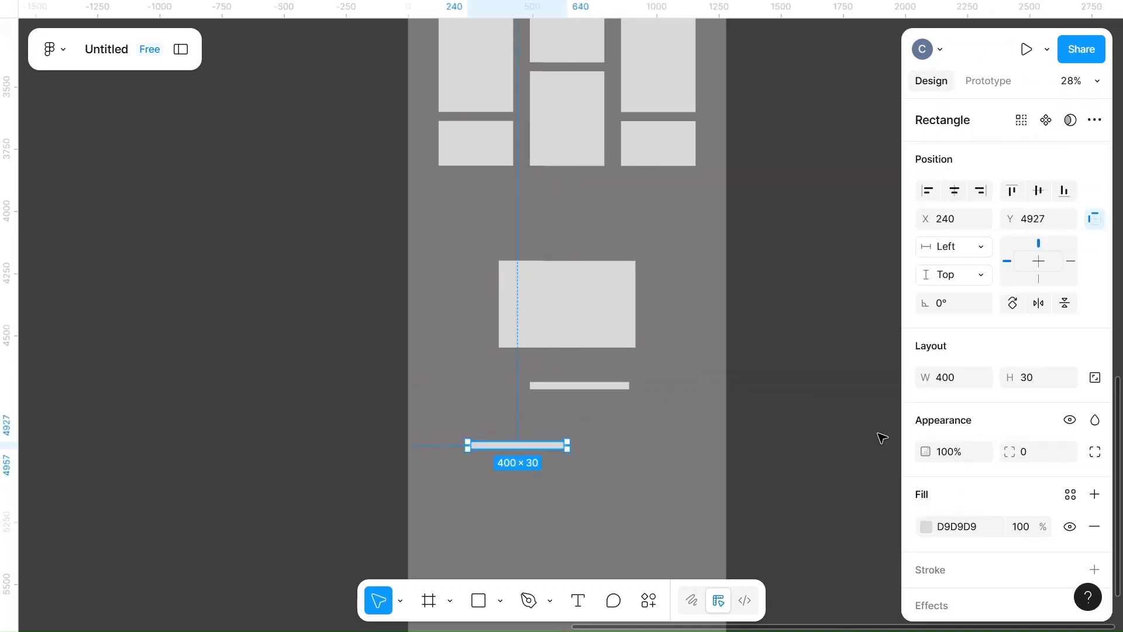
{"action": "left_click", "coordinate": [950, 378]}
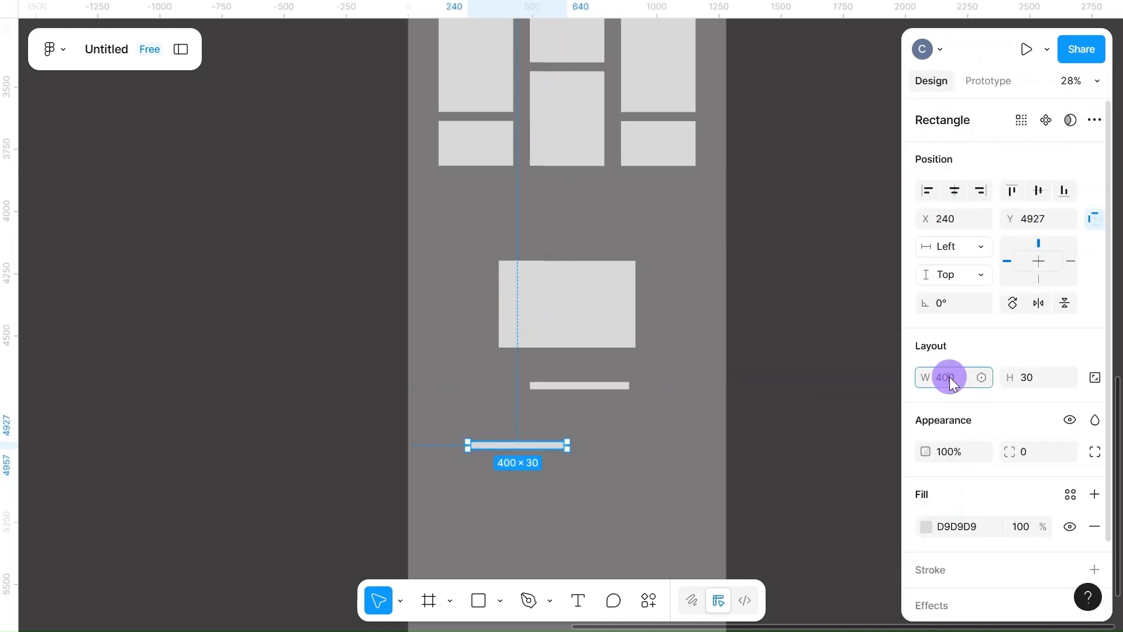
{"action": "left_click", "coordinate": [647, 476]}
{"action": "left_click", "coordinate": [483, 449]}
{"action": "left_click_drag", "start_coordinate": [481, 449], "coordinate": [595, 443]}
- Centre the 400 × 30 bar under the block at about X 440, Y 4666, and move the two short bars up close beneath it
{"action": "left_click", "coordinate": [555, 389]}
{"action": "left_click_drag", "start_coordinate": [555, 389], "coordinate": [557, 383]}
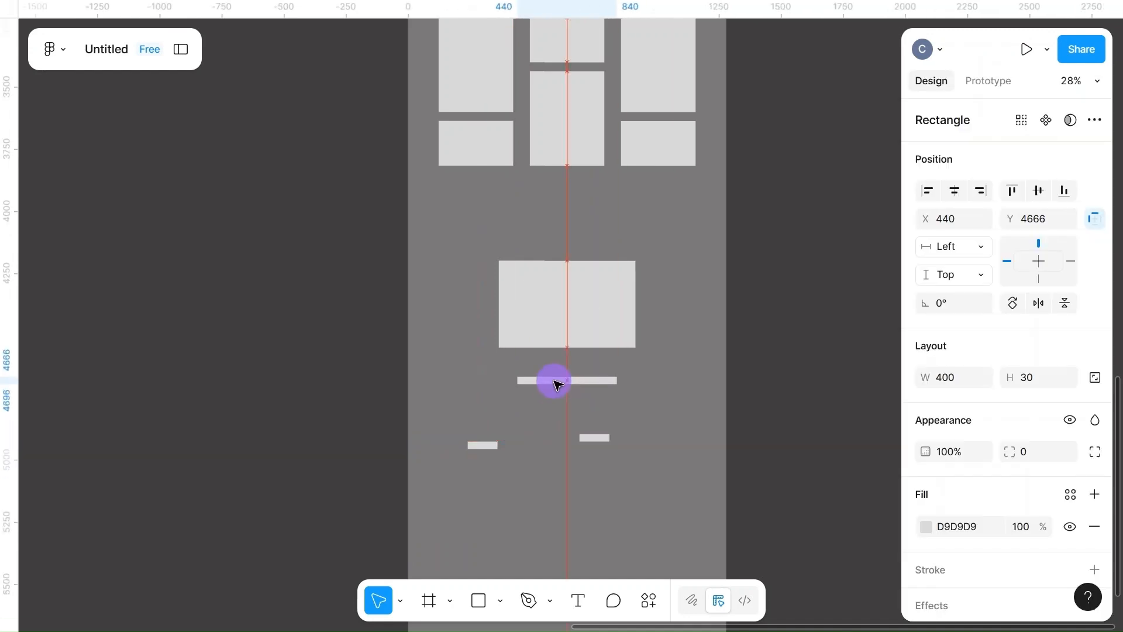
{"action": "left_click", "coordinate": [499, 445]}
{"action": "left_click_drag", "start_coordinate": [502, 444], "coordinate": [557, 408]}
{"action": "left_click_drag", "start_coordinate": [604, 439], "coordinate": [604, 406]}
{"action": "left_click", "coordinate": [655, 429]}
- Duplicate the header's right 120 × 30 bar, centre the copy under the hero bars at X 580, Y 577, and set its height to 35
{"action": "scroll", "coordinate": [654, 427], "scroll_direction": "up", "scroll_amount": 20}
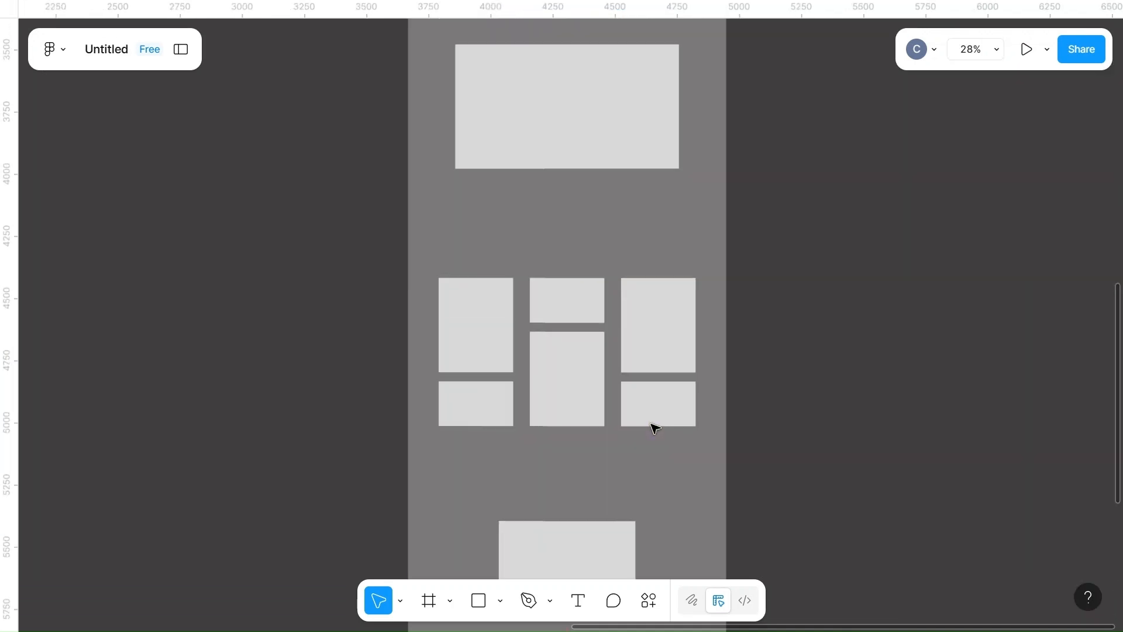
{"action": "left_click", "coordinate": [697, 332]}
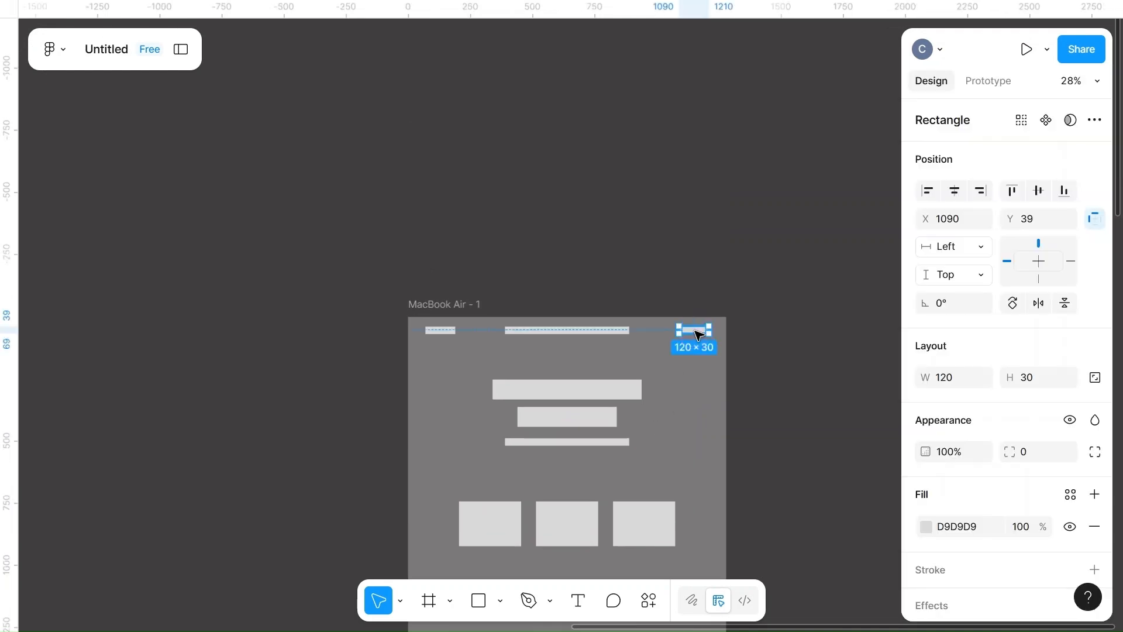
{"action": "left_click_drag", "start_coordinate": [697, 333], "coordinate": [571, 466]}
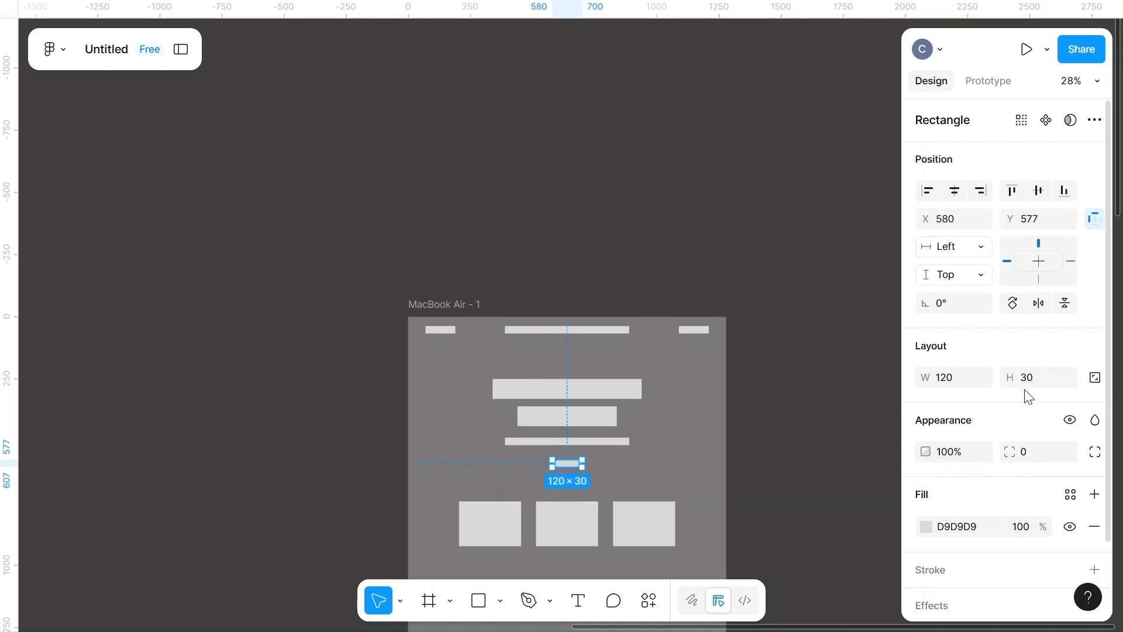
{"action": "left_click", "coordinate": [1040, 384]}
{"action": "type", "text": "35"}
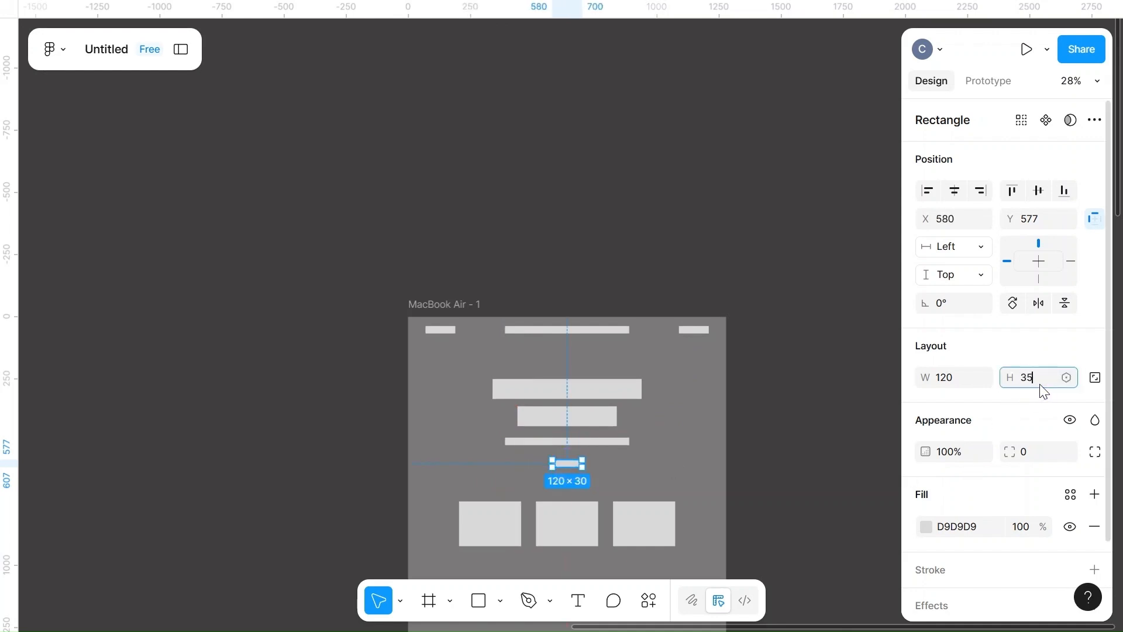
{"action": "left_click", "coordinate": [825, 402]}
- Duplicate the closing block's 400 × 30 bar further down at about Y 5290 and resize the copy to 1280 × 200
{"action": "scroll", "coordinate": [825, 402], "scroll_direction": "down", "scroll_amount": 3}
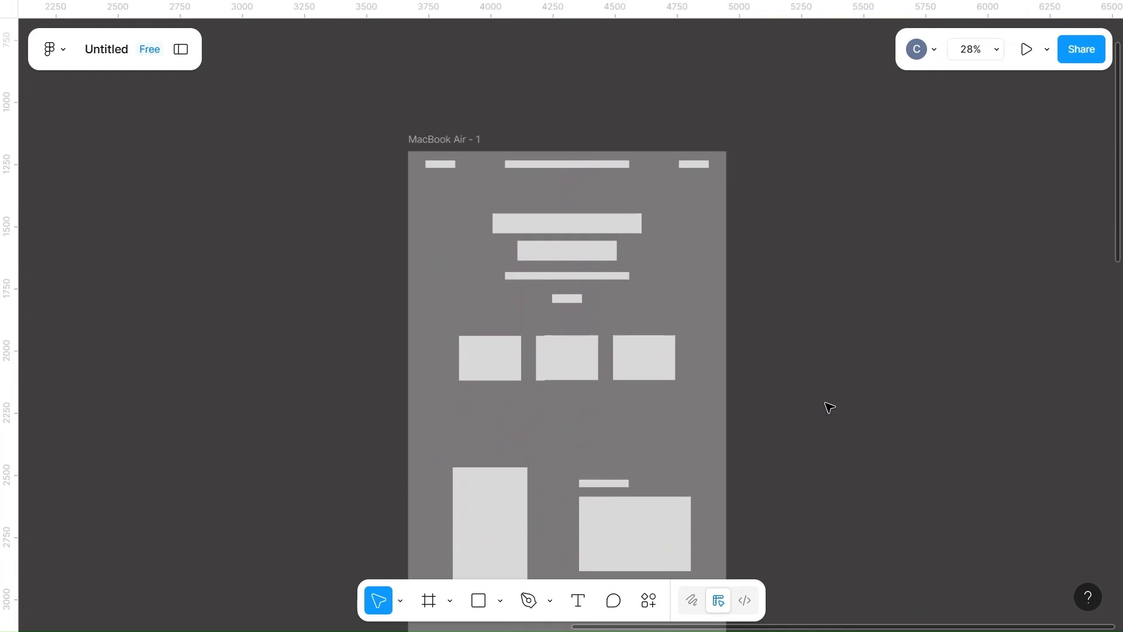
{"action": "scroll", "coordinate": [829, 408], "scroll_direction": "down", "scroll_amount": 6}
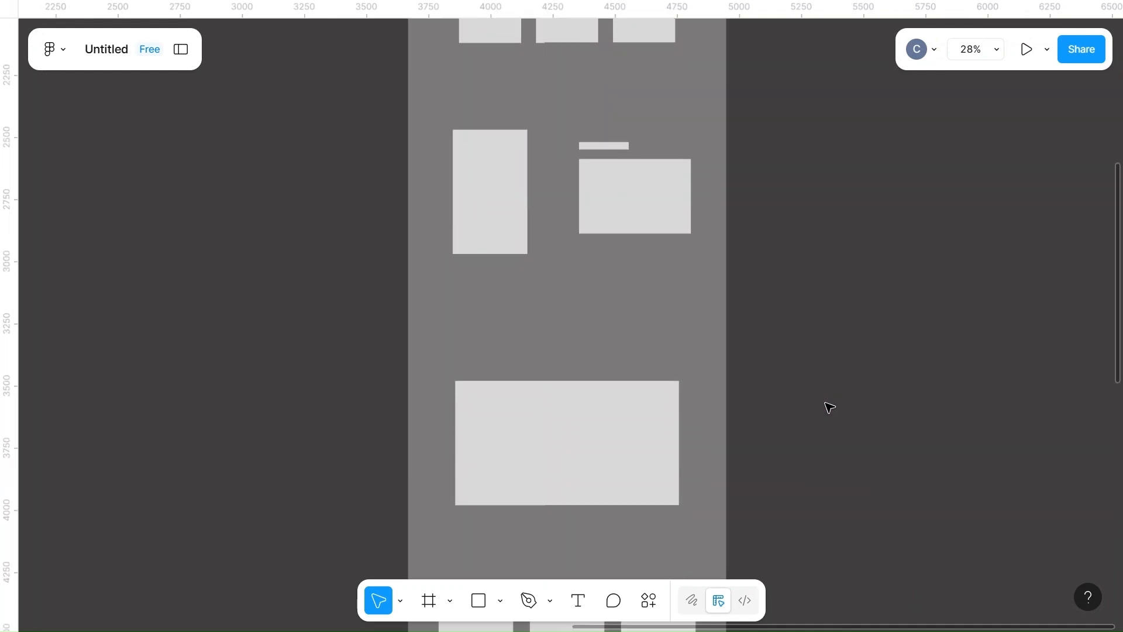
{"action": "scroll", "coordinate": [828, 406], "scroll_direction": "down", "scroll_amount": 5}
{"action": "scroll", "coordinate": [827, 406], "scroll_direction": "up", "scroll_amount": 4}
{"action": "left_click_drag", "start_coordinate": [626, 405], "coordinate": [626, 404]}
{"action": "left_click", "coordinate": [797, 423]}
{"action": "scroll", "coordinate": [798, 423], "scroll_direction": "down", "scroll_amount": 10}
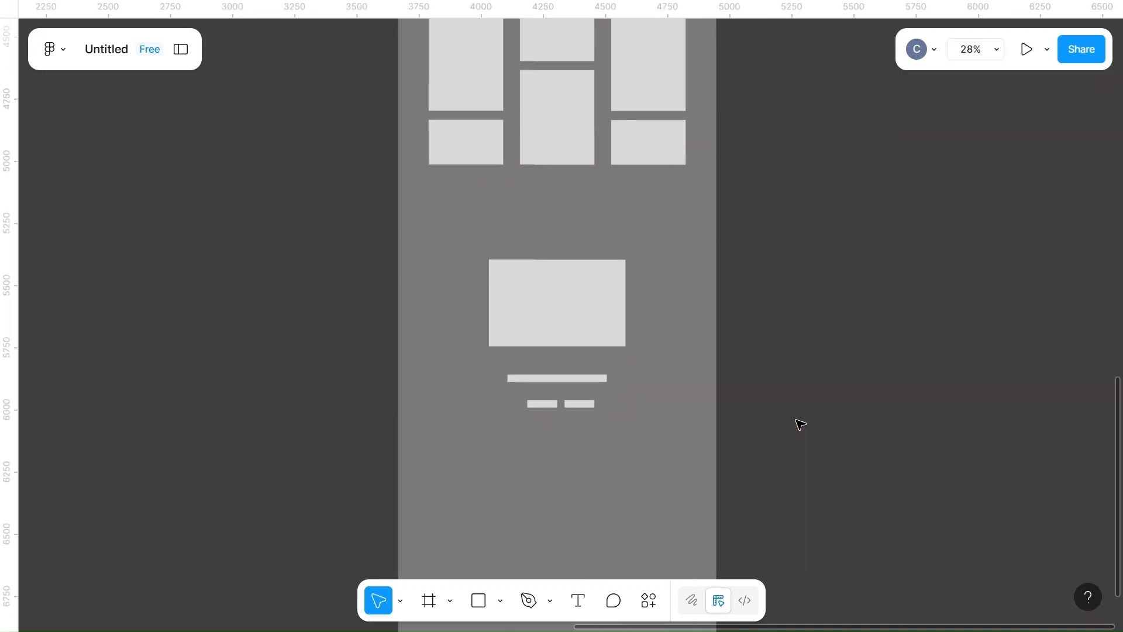
{"action": "scroll", "coordinate": [801, 424], "scroll_direction": "down", "scroll_amount": 3}
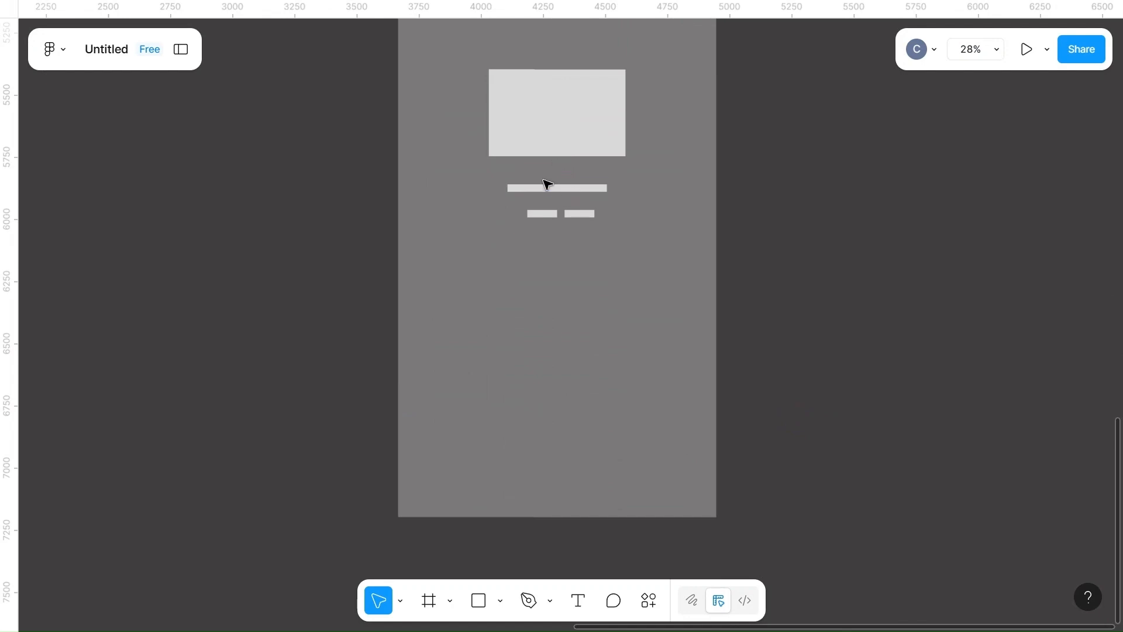
{"action": "left_click_drag", "start_coordinate": [546, 186], "coordinate": [528, 349]}
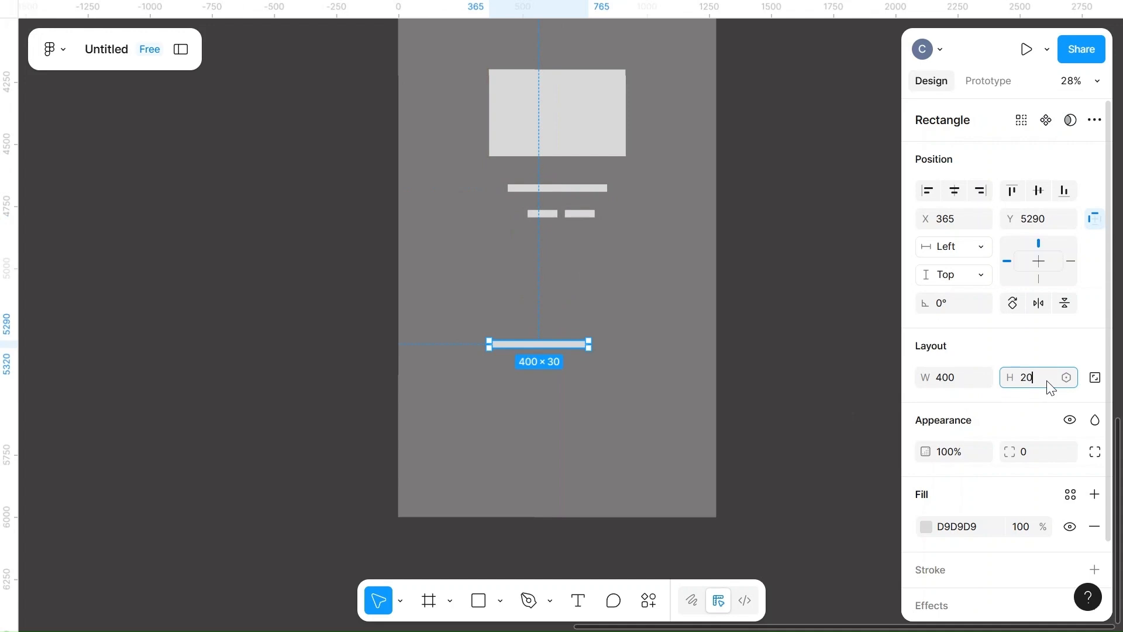
{"action": "left_click", "coordinate": [957, 377]}
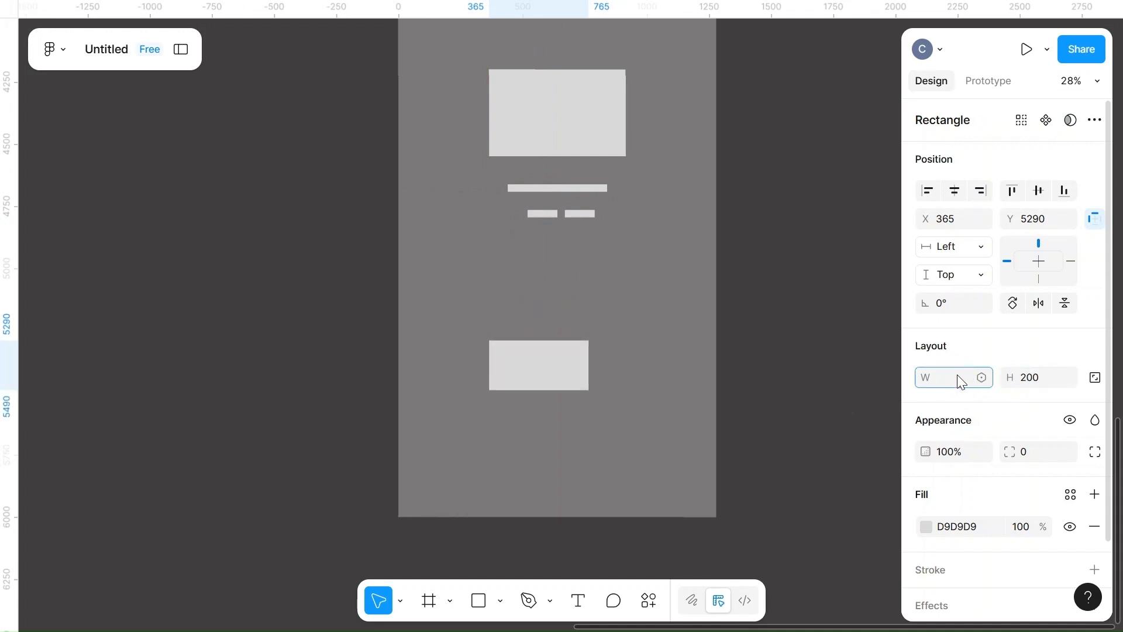
{"action": "type", "text": "1280"}
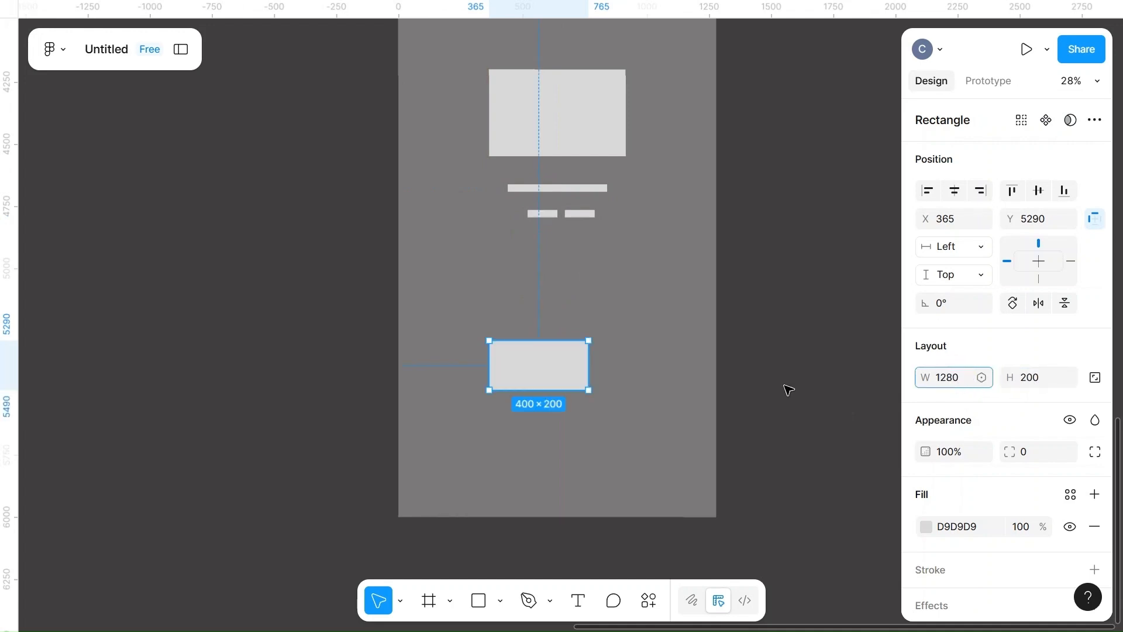
{"action": "key", "text": "Return"}
- Duplicate the 1280 × 200 band, span one across the frame at X 0, Y 5232, and set its height to 100
{"action": "left_click_drag", "start_coordinate": [627, 376], "coordinate": [585, 354]}
{"action": "key", "text": "ctrl+d"}
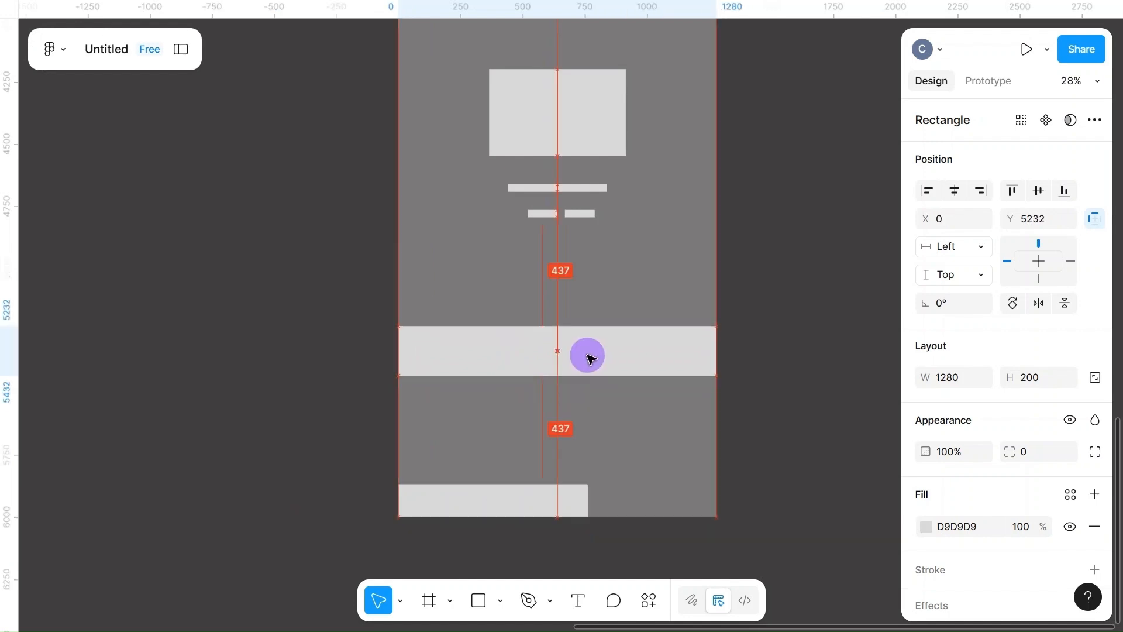
{"action": "left_click", "coordinate": [1035, 380]}
{"action": "type", "text": "1"}
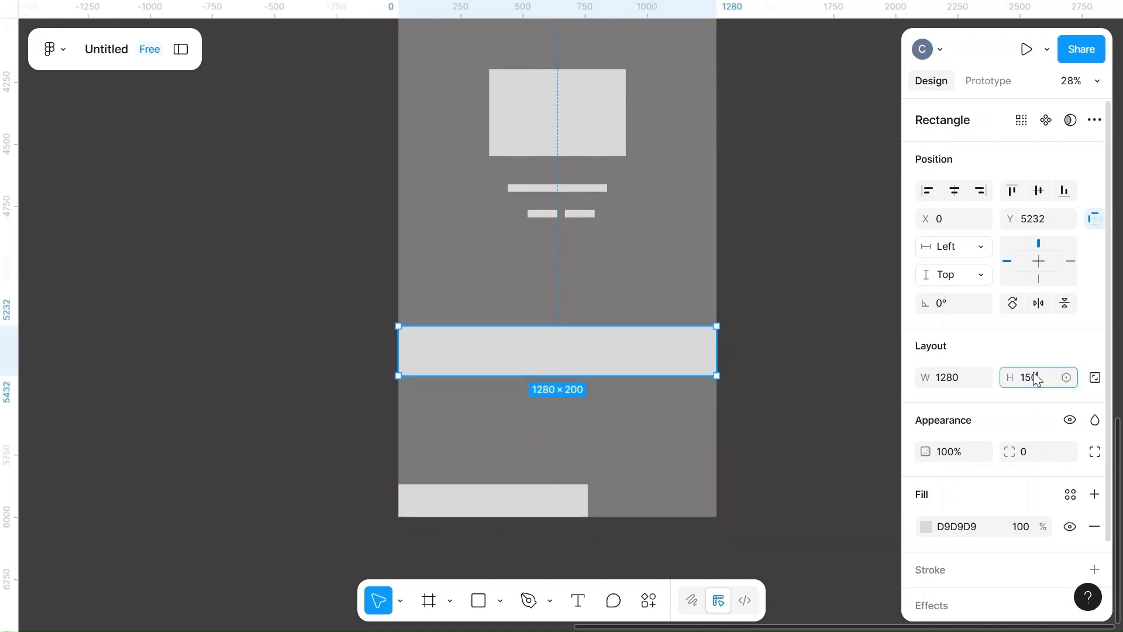
{"action": "type", "text": "00"}
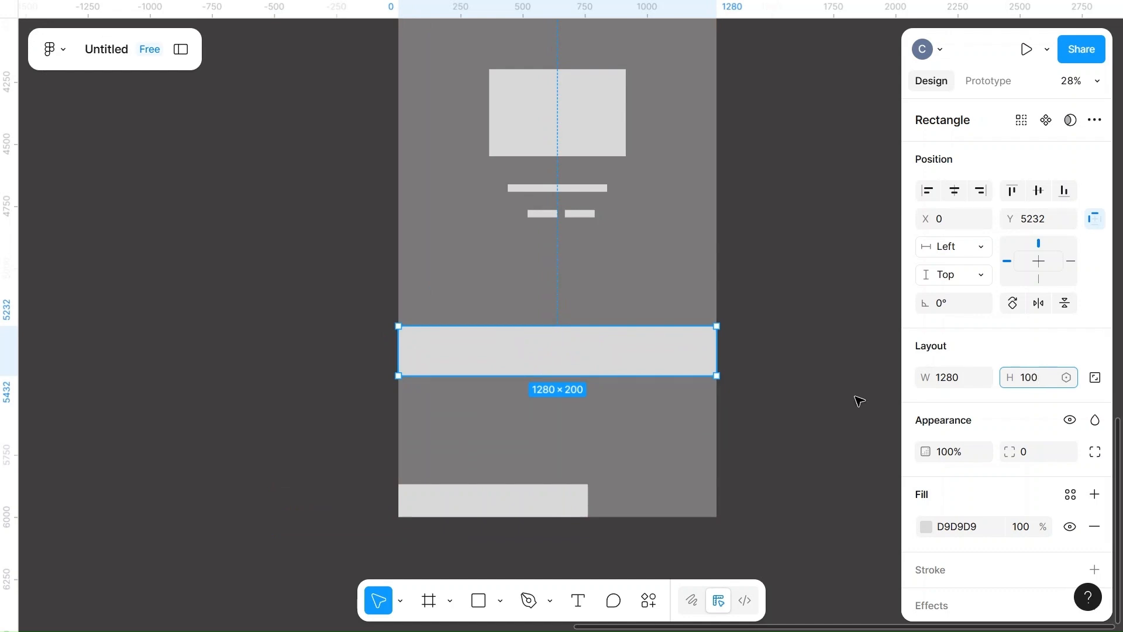
{"action": "left_click", "coordinate": [840, 404]}
- Align the lower 1280 × 200 band with the frame's side edges at X 0 and move it up to Y 5578
{"action": "left_click", "coordinate": [486, 503]}
{"action": "left_click_drag", "start_coordinate": [595, 487], "coordinate": [619, 486]}
{"action": "left_click", "coordinate": [831, 461]}
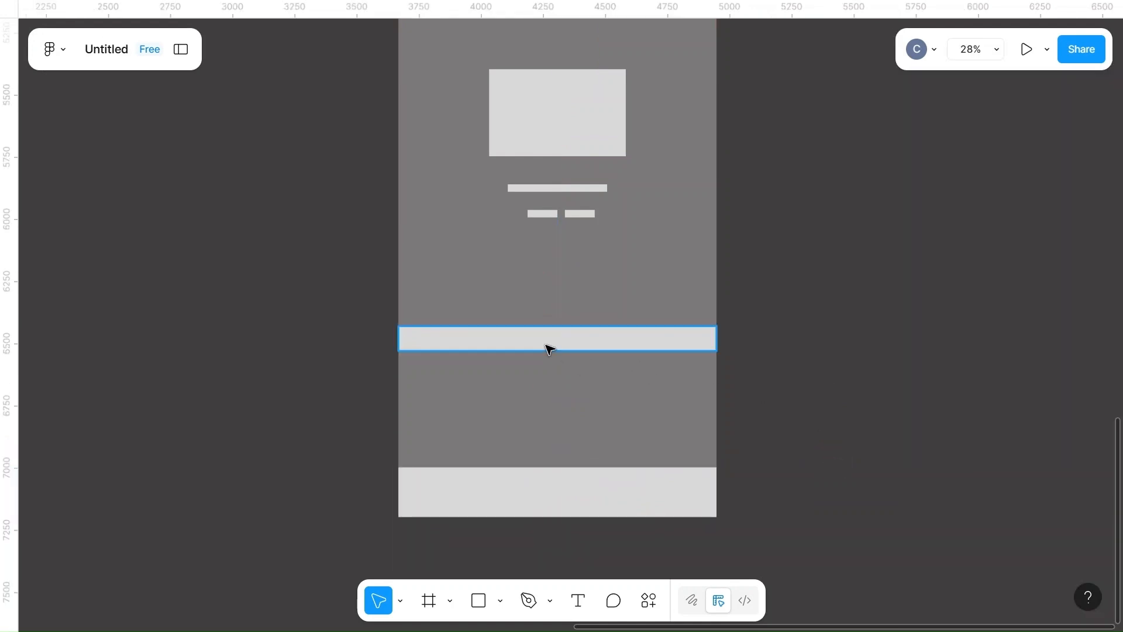
{"action": "left_click_drag", "start_coordinate": [585, 484], "coordinate": [589, 432]}
{"action": "left_click", "coordinate": [758, 489]}
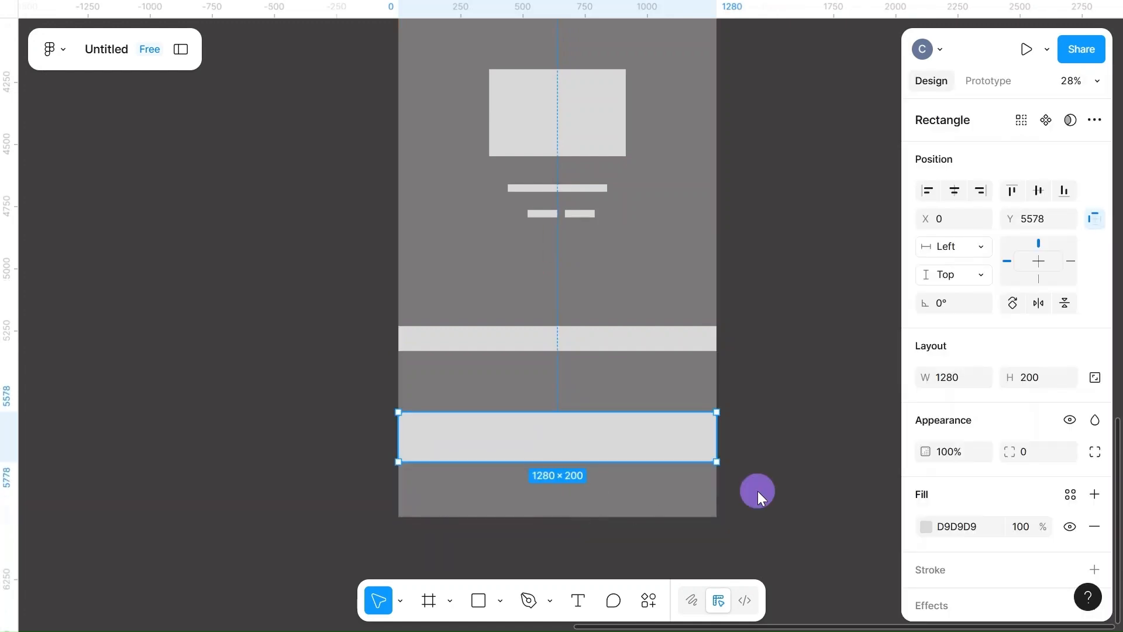
- Shorten the MacBook Air frame to a height of 5778 so that it ends at the lower band's bottom edge
{"action": "scroll", "coordinate": [673, 298], "scroll_direction": "up", "scroll_amount": 20}
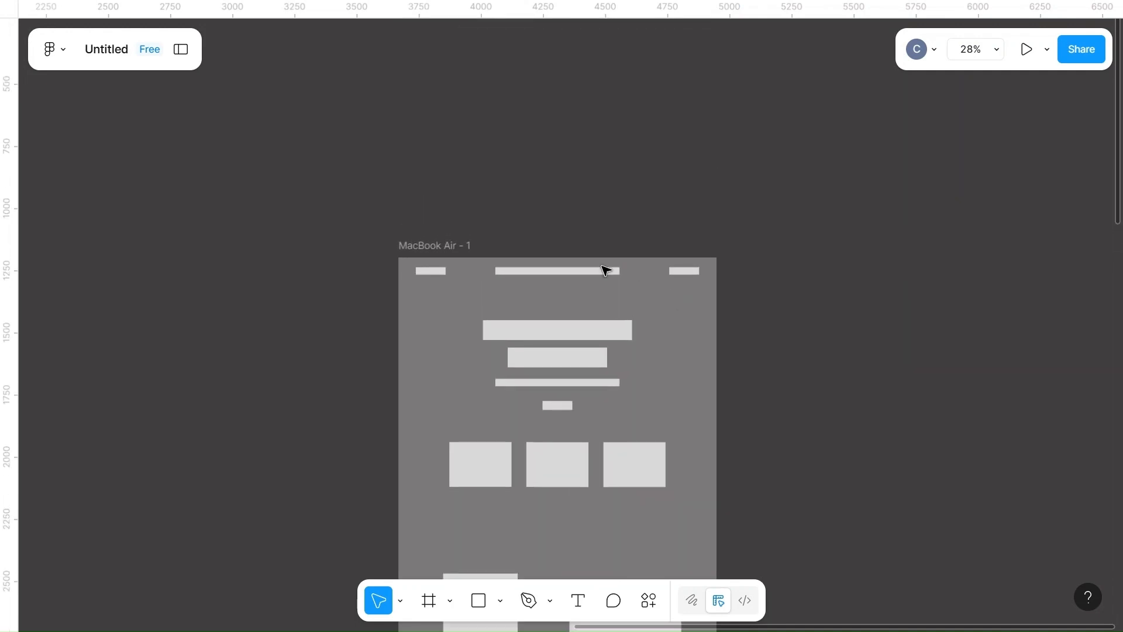
{"action": "left_click", "coordinate": [454, 244]}
{"action": "scroll", "coordinate": [649, 380], "scroll_direction": "down", "scroll_amount": 18}
{"action": "scroll", "coordinate": [652, 386], "scroll_direction": "down", "scroll_amount": 9}
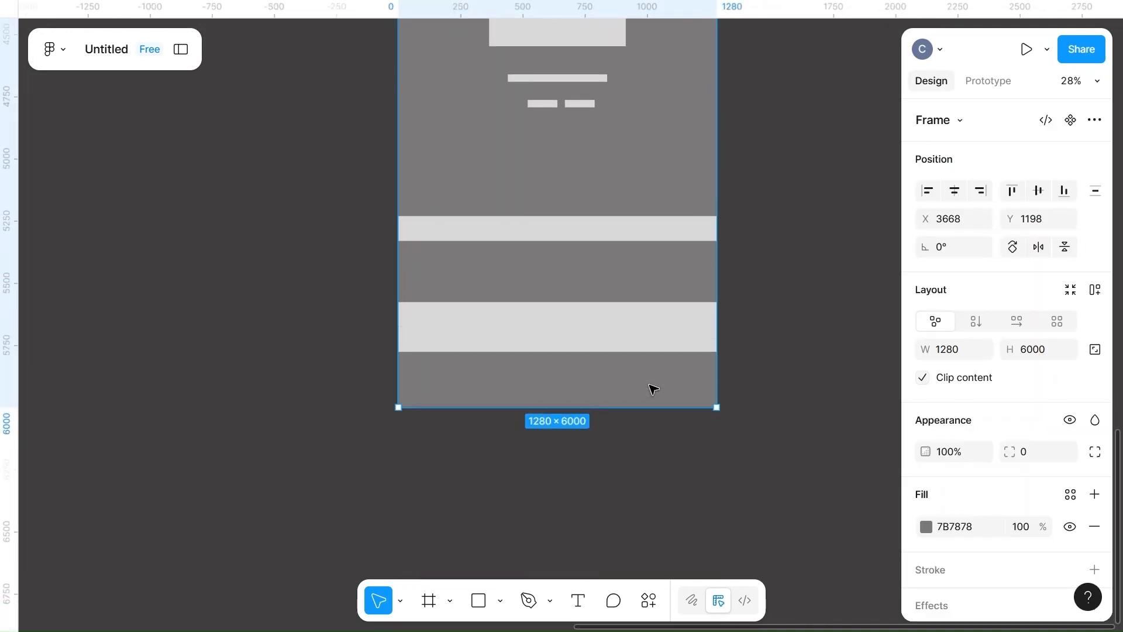
{"action": "left_click_drag", "start_coordinate": [619, 389], "coordinate": [620, 338]}
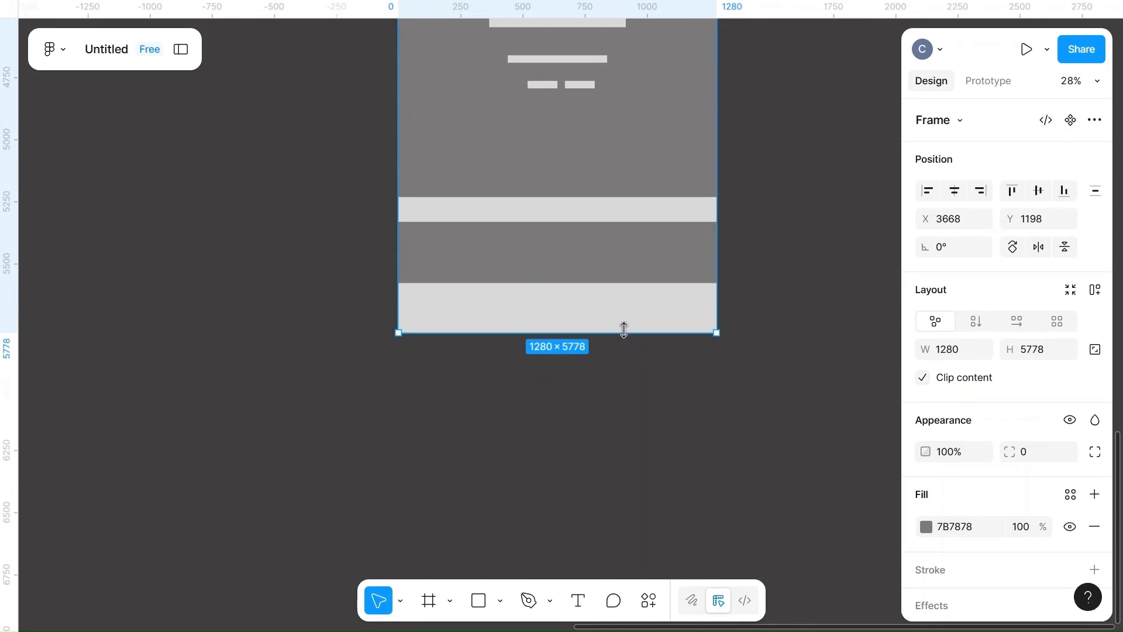
{"action": "left_click", "coordinate": [747, 282]}
- Set the lowest band's height to 250 and move it up flush with the frame's bottom edge
{"action": "left_click", "coordinate": [626, 309]}
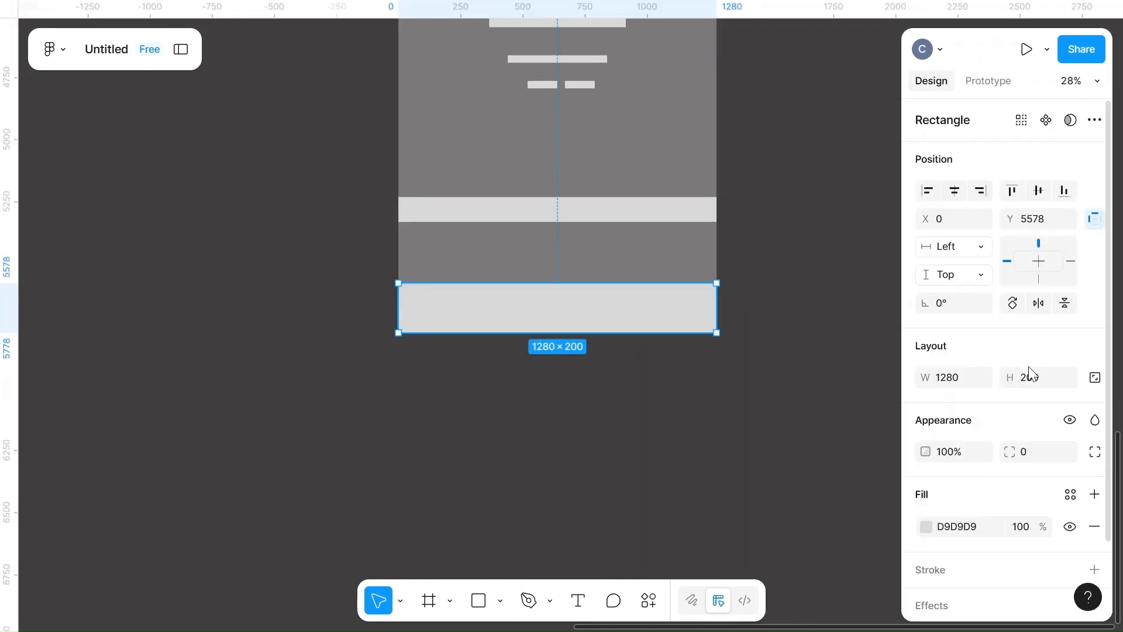
{"action": "left_click", "coordinate": [813, 379]}
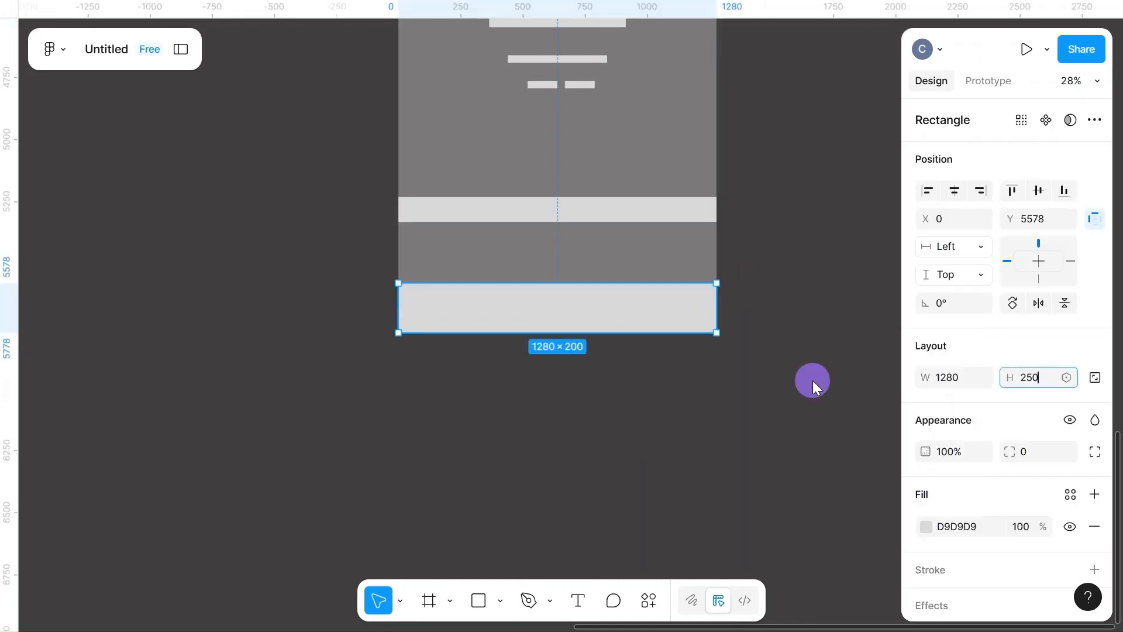
{"action": "left_click_drag", "start_coordinate": [642, 318], "coordinate": [644, 304]}
{"action": "left_click", "coordinate": [794, 320]}
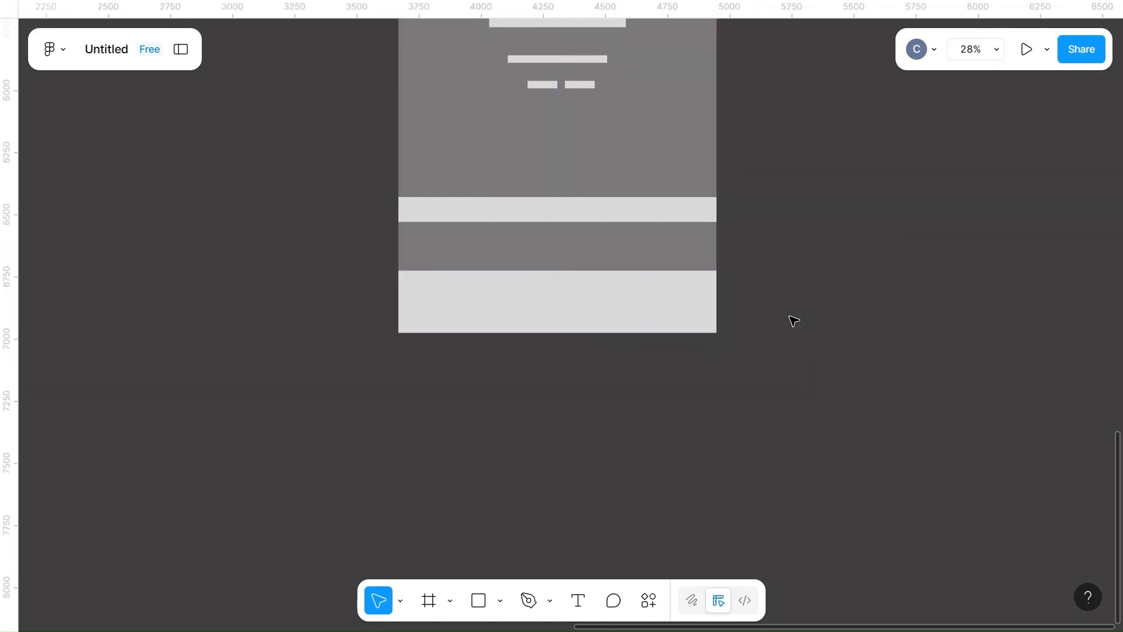
- Move the whole MacBook Air frame left on the canvas to about X 2768, Y 1184
{"action": "scroll", "coordinate": [794, 320], "scroll_direction": "up", "scroll_amount": 10}
{"action": "scroll", "coordinate": [794, 320], "scroll_direction": "up", "scroll_amount": 10}
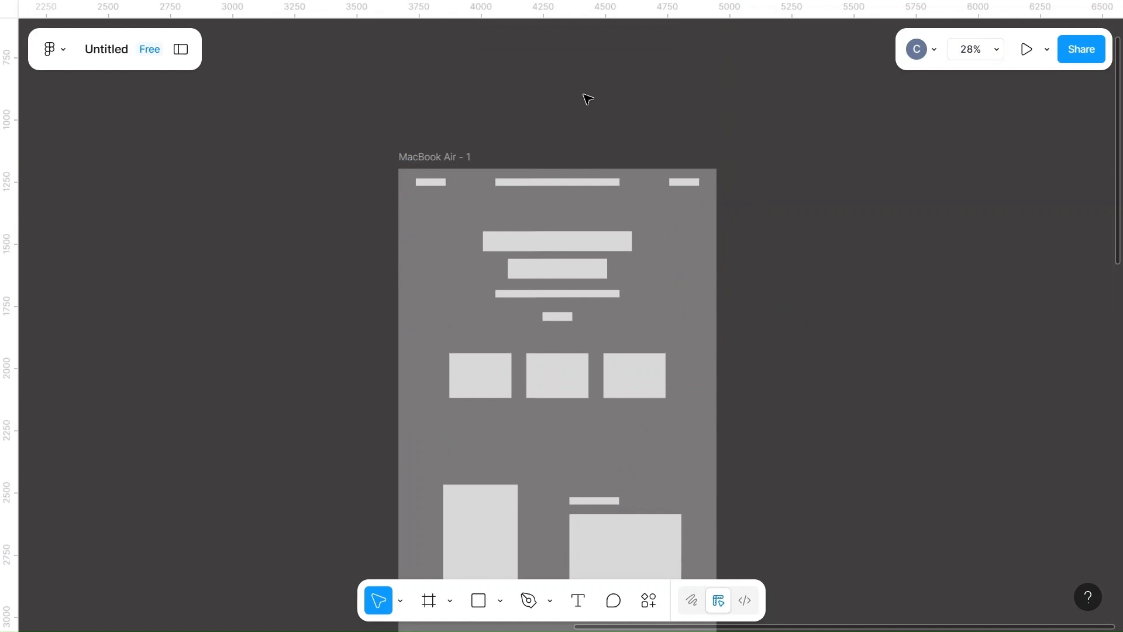
{"action": "left_click_drag", "start_coordinate": [422, 159], "coordinate": [199, 157]}
{"action": "scroll", "coordinate": [660, 301], "scroll_direction": "right", "scroll_amount": 2}
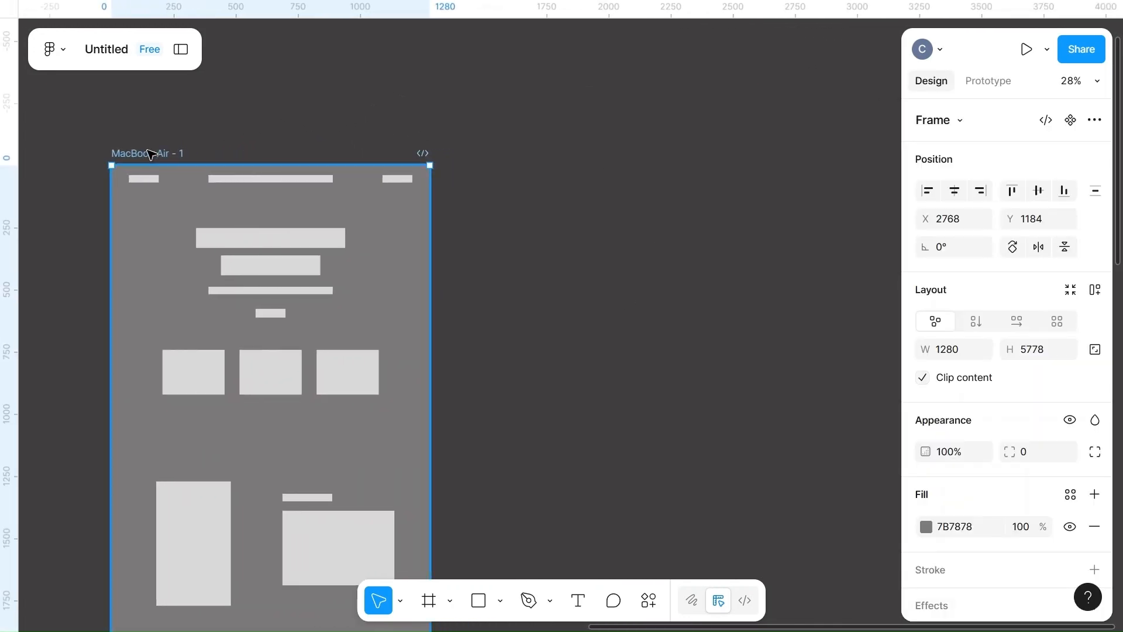
{"action": "left_click", "coordinate": [585, 267]}
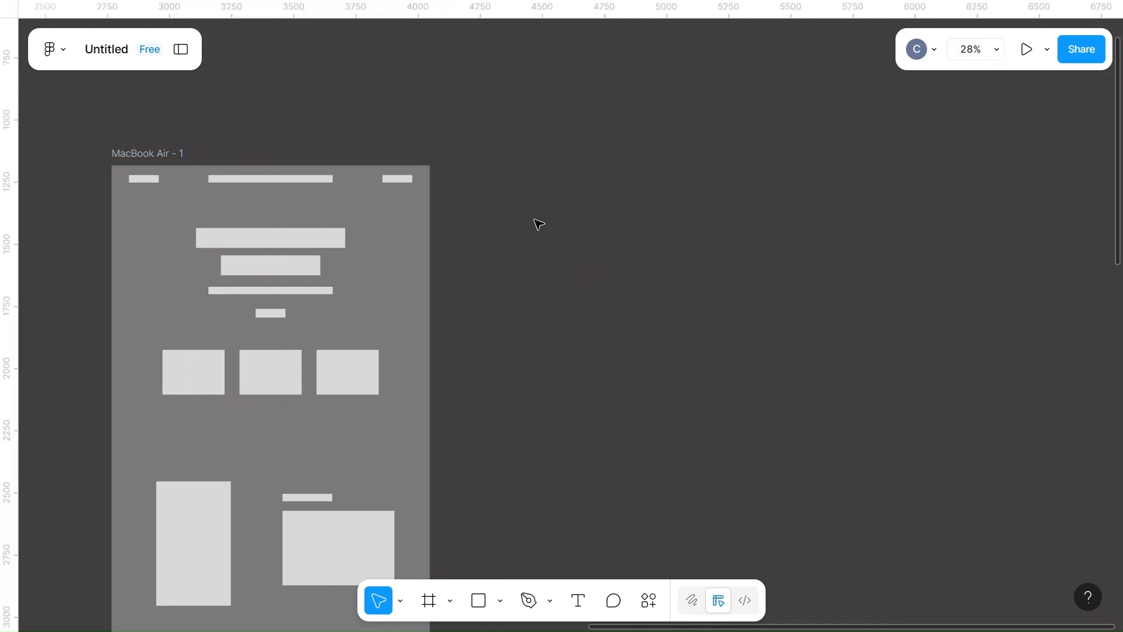
- Rename the grey MacBook Air frame as wireframe1
{"action": "double_click", "coordinate": [152, 153]}
{"action": "type", "text": "wire"}
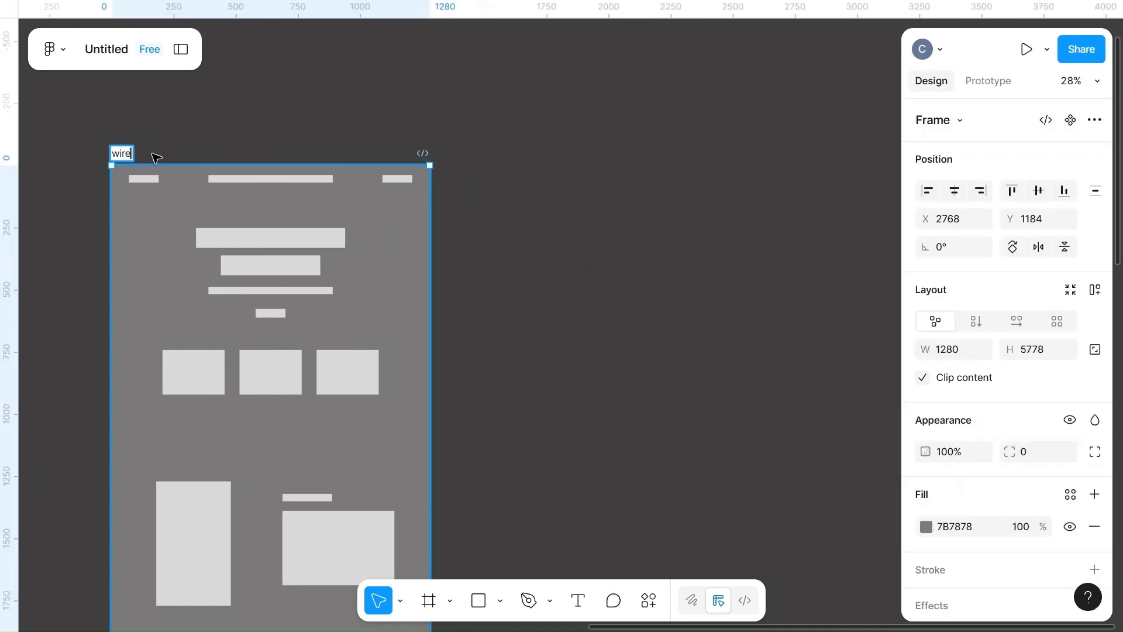
{"action": "type", "text": "frame1"}
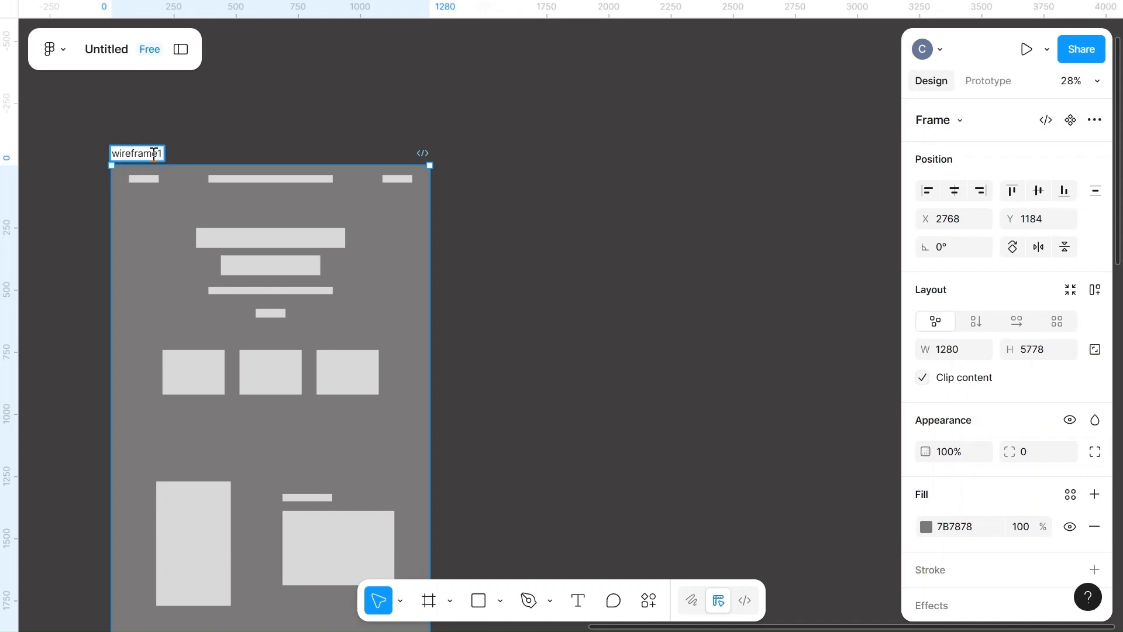
{"action": "left_click", "coordinate": [436, 110]}
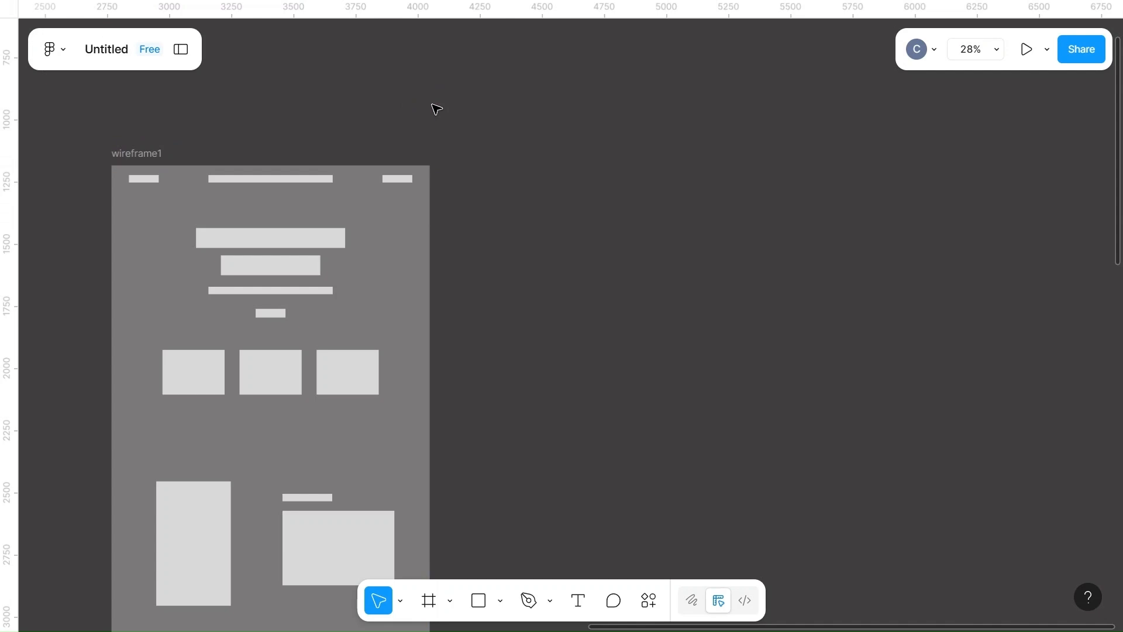
- Add a 1280 × 832 MacBook Air frame beside wireframe1 at about X 4362, Y 1370, and rename it Home
{"action": "scroll", "coordinate": [617, 286], "scroll_direction": "right", "scroll_amount": 3}
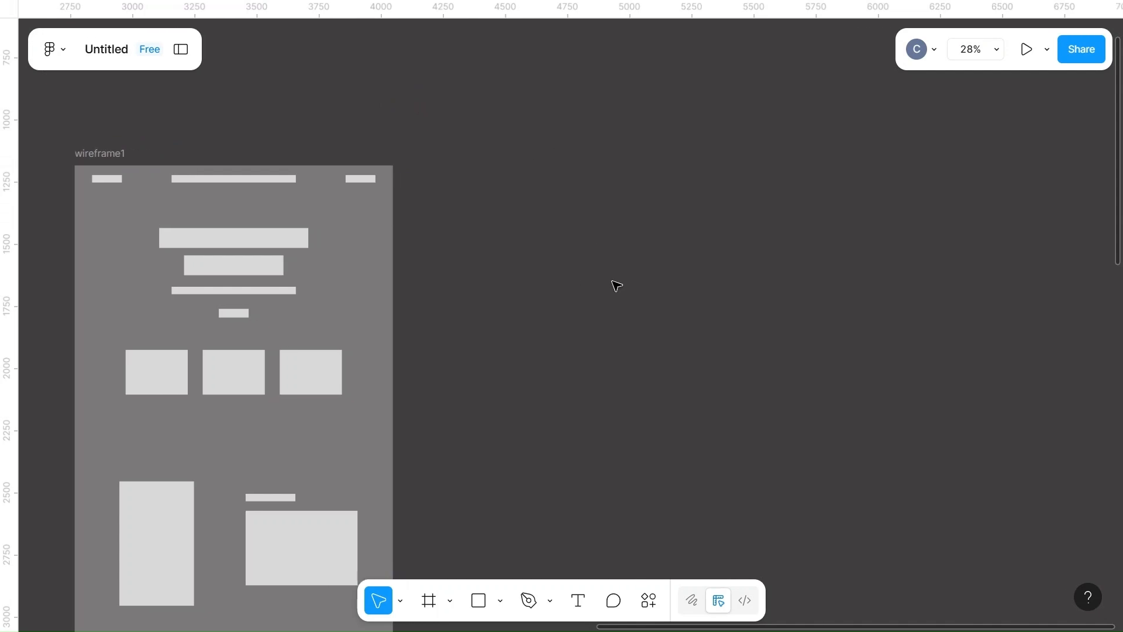
{"action": "key", "text": "f"}
{"action": "left_click", "coordinate": [996, 244]}
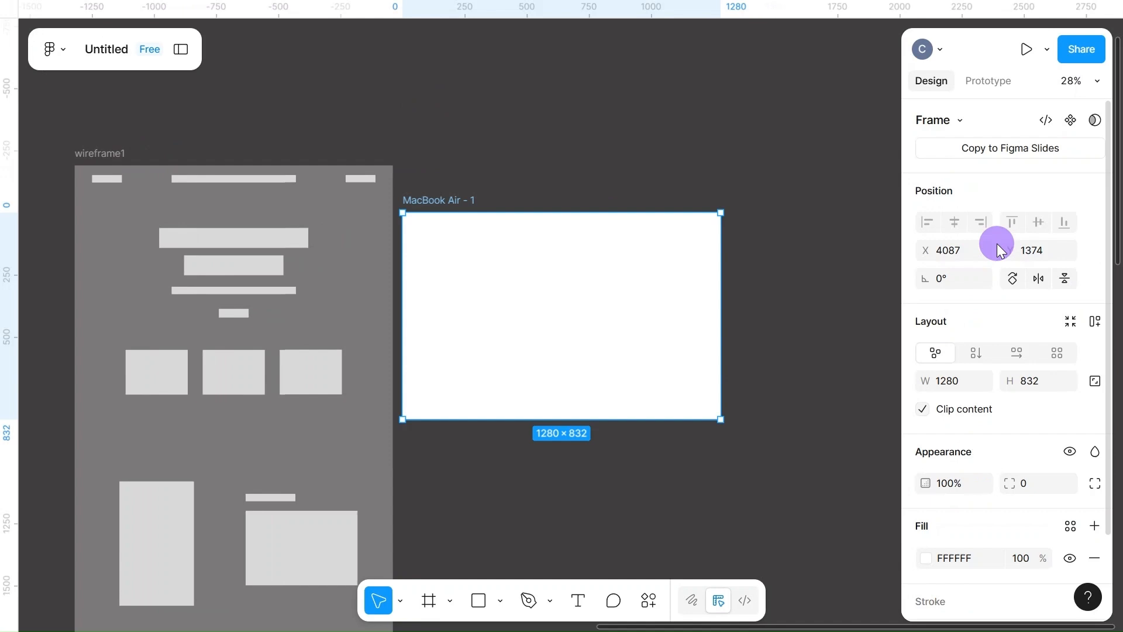
{"action": "double_click", "coordinate": [517, 202]}
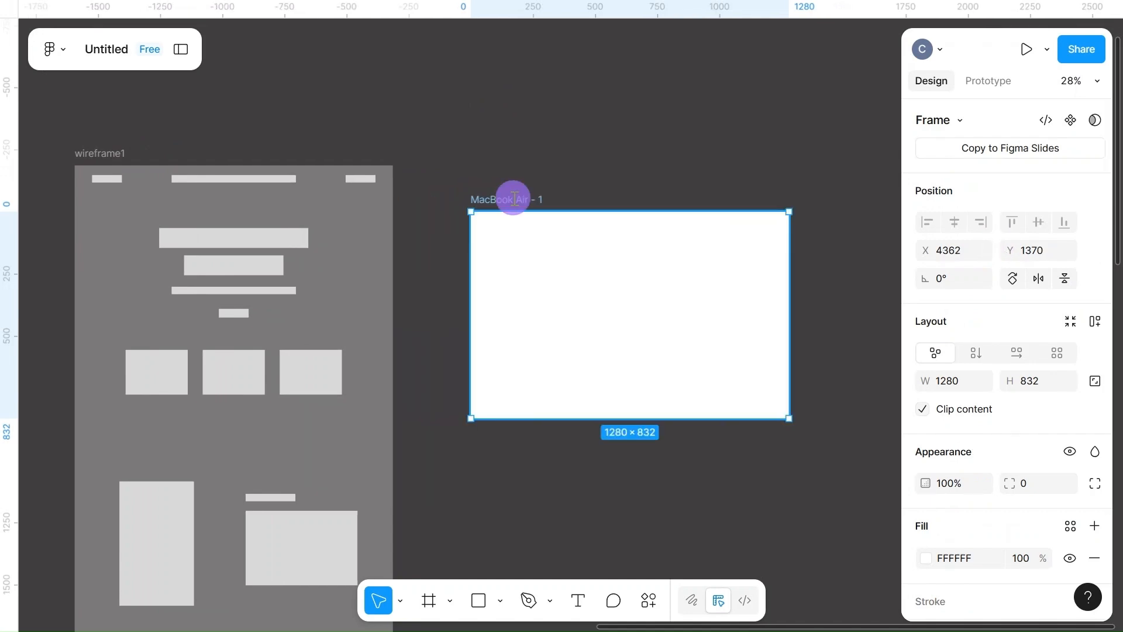
{"action": "key", "text": "BackSpace"}
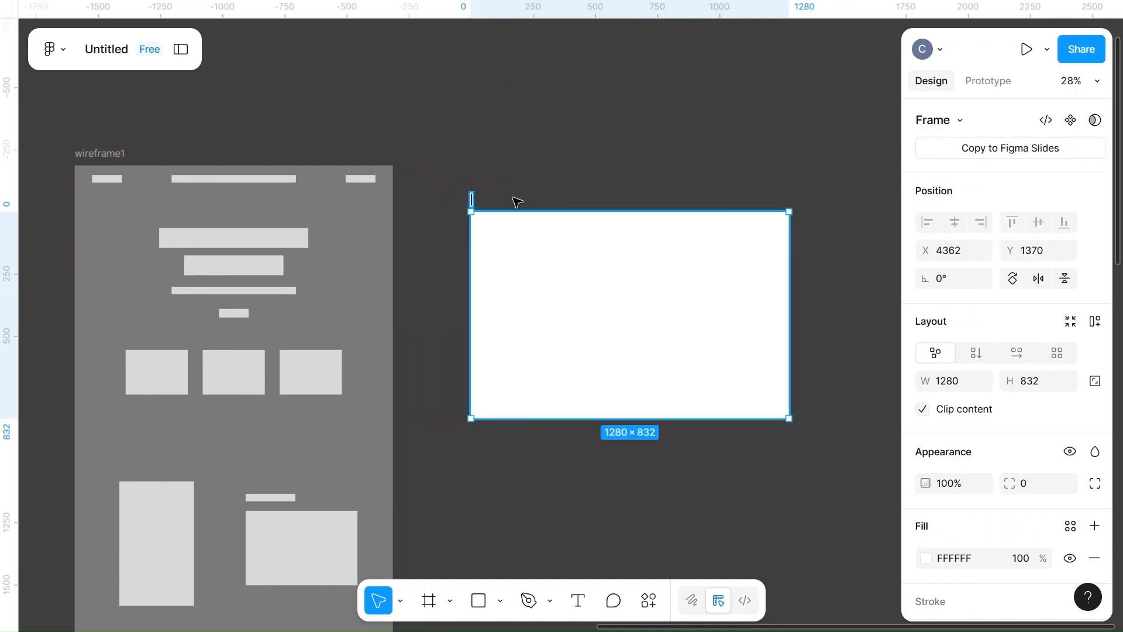
{"action": "type", "text": "Home"}
{"action": "left_click", "coordinate": [617, 163]}
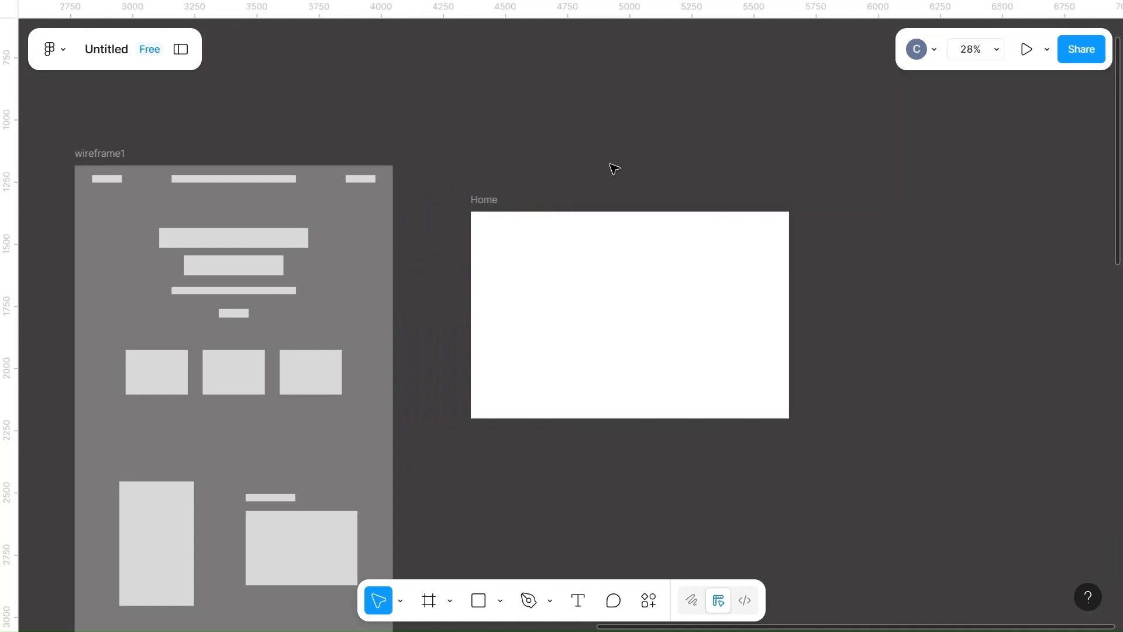
- Change the Home frame's fill colour to black
{"action": "left_click", "coordinate": [559, 328]}
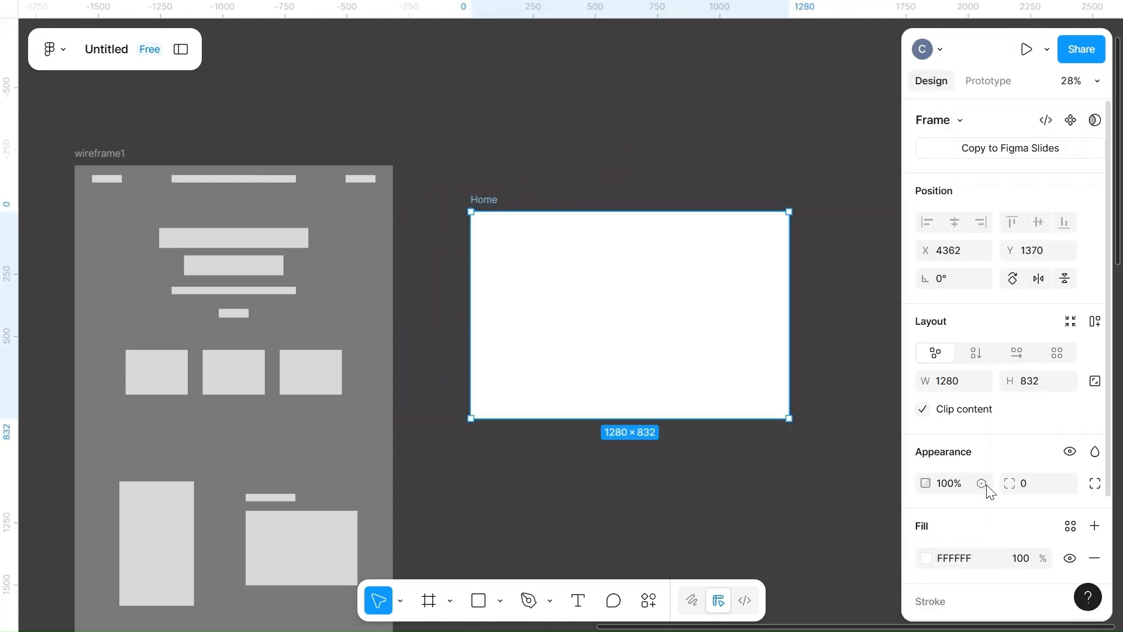
{"action": "left_click", "coordinate": [931, 564]}
{"action": "left_click", "coordinate": [960, 560]}
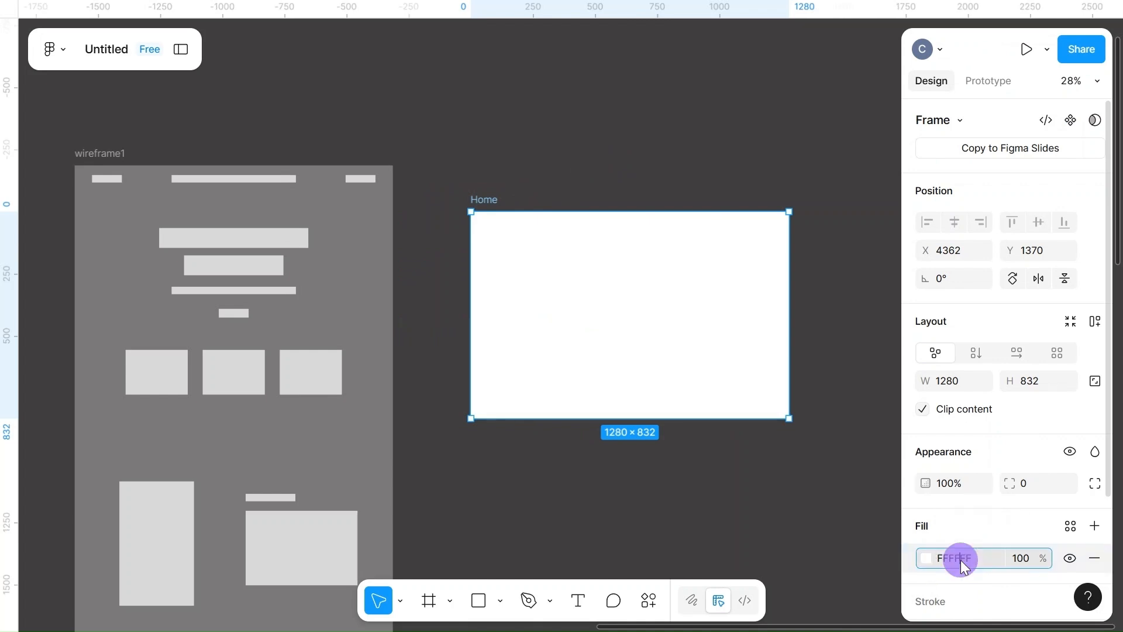
{"action": "type", "text": "0"}
{"action": "left_click", "coordinate": [820, 518]}
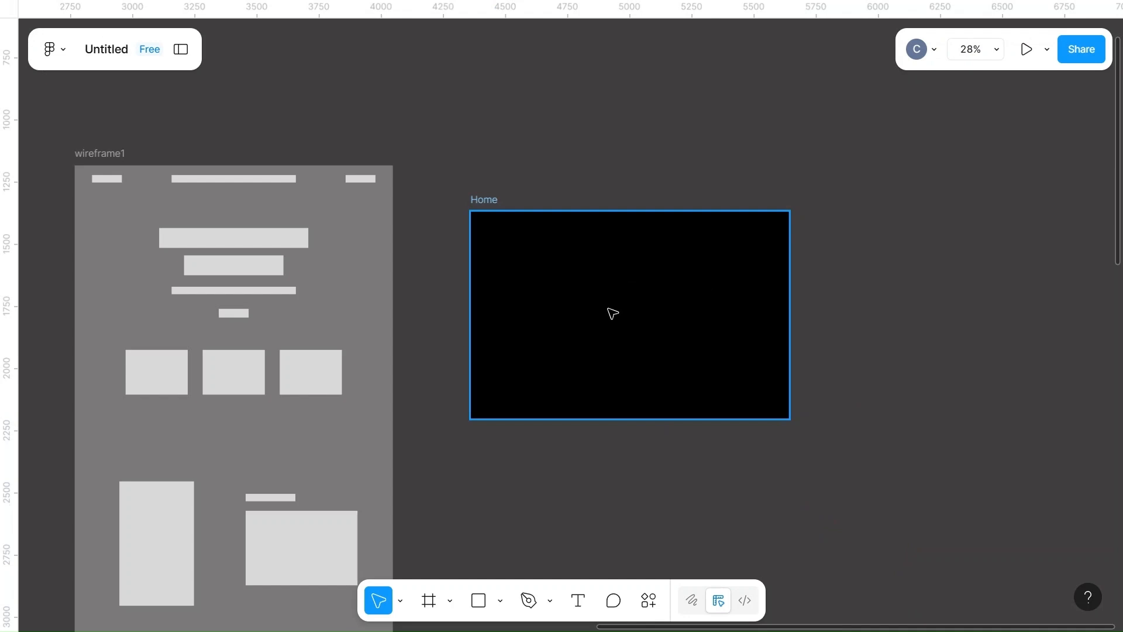
- Examine the content section's colour codes, navigation labels and text blocks
{"action": "scroll", "coordinate": [609, 313], "scroll_direction": "left", "scroll_amount": 5}
{"action": "scroll", "coordinate": [384, 309], "scroll_direction": "down", "scroll_amount": 5}
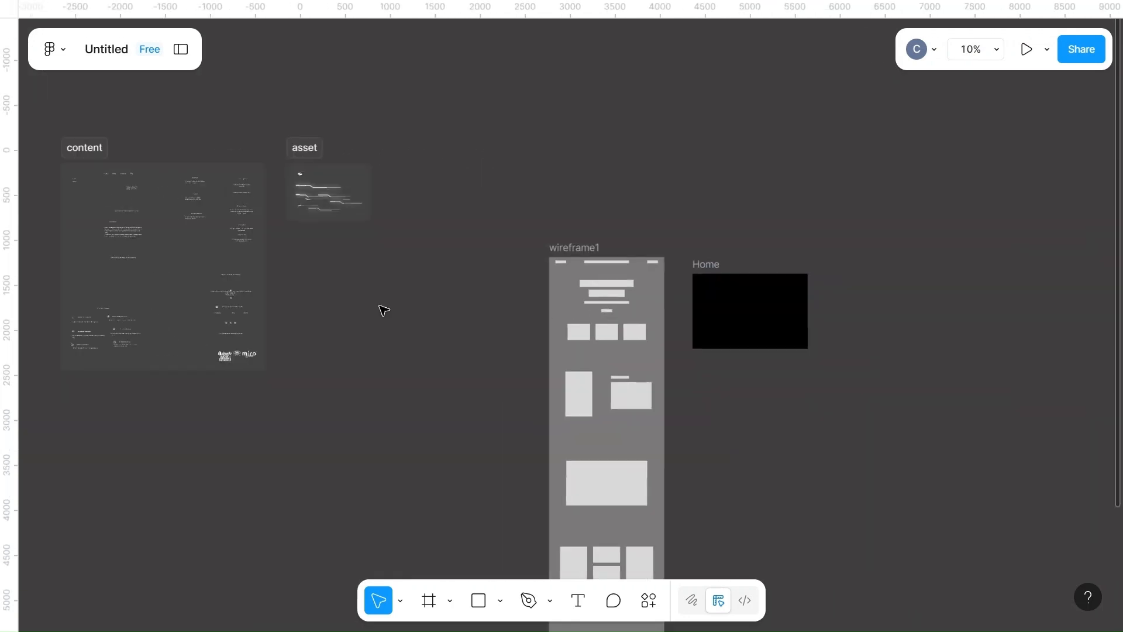
{"action": "scroll", "coordinate": [299, 328], "scroll_direction": "left", "scroll_amount": 3}
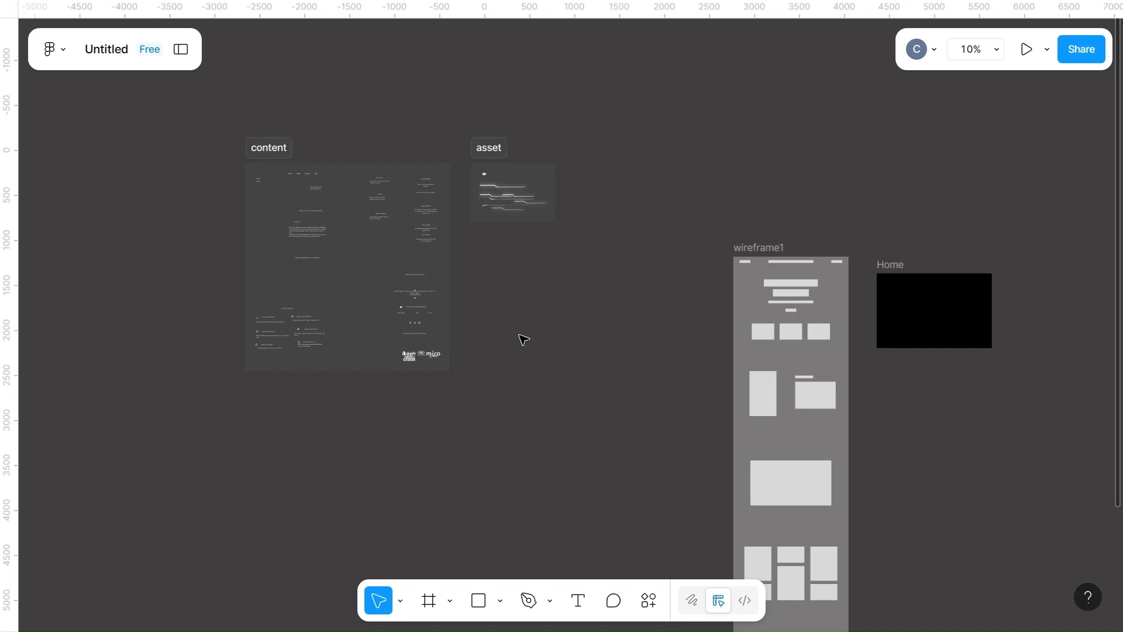
{"action": "scroll", "coordinate": [261, 159], "scroll_direction": "up", "scroll_amount": 3}
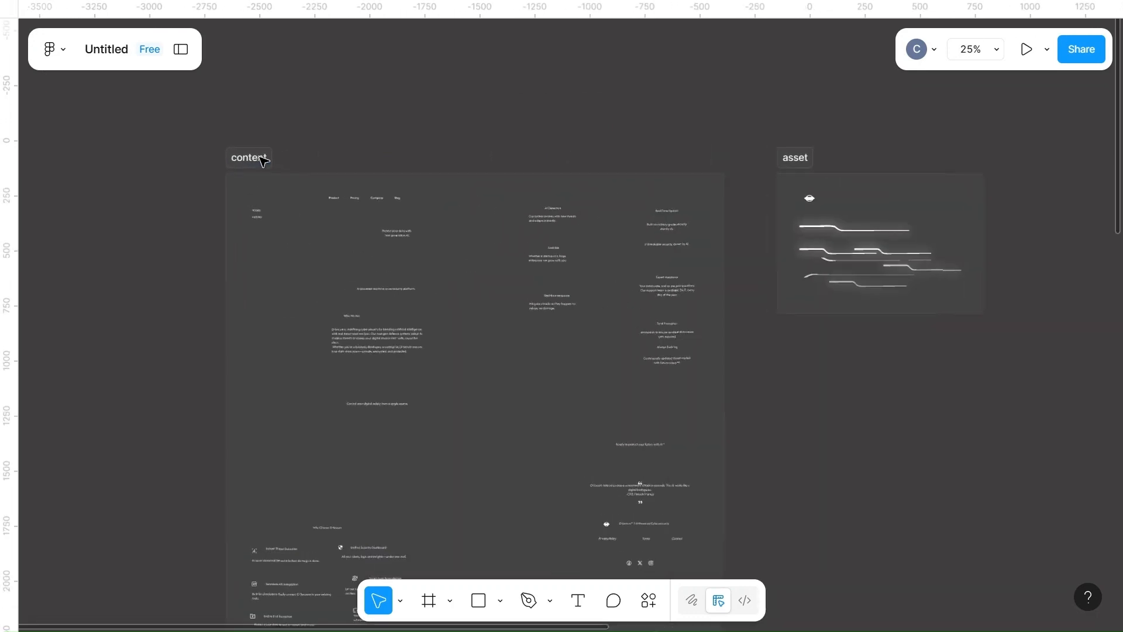
{"action": "scroll", "coordinate": [248, 267], "scroll_direction": "up", "scroll_amount": 3}
{"action": "scroll", "coordinate": [251, 268], "scroll_direction": "up", "scroll_amount": 5}
{"action": "scroll", "coordinate": [249, 265], "scroll_direction": "up", "scroll_amount": 4}
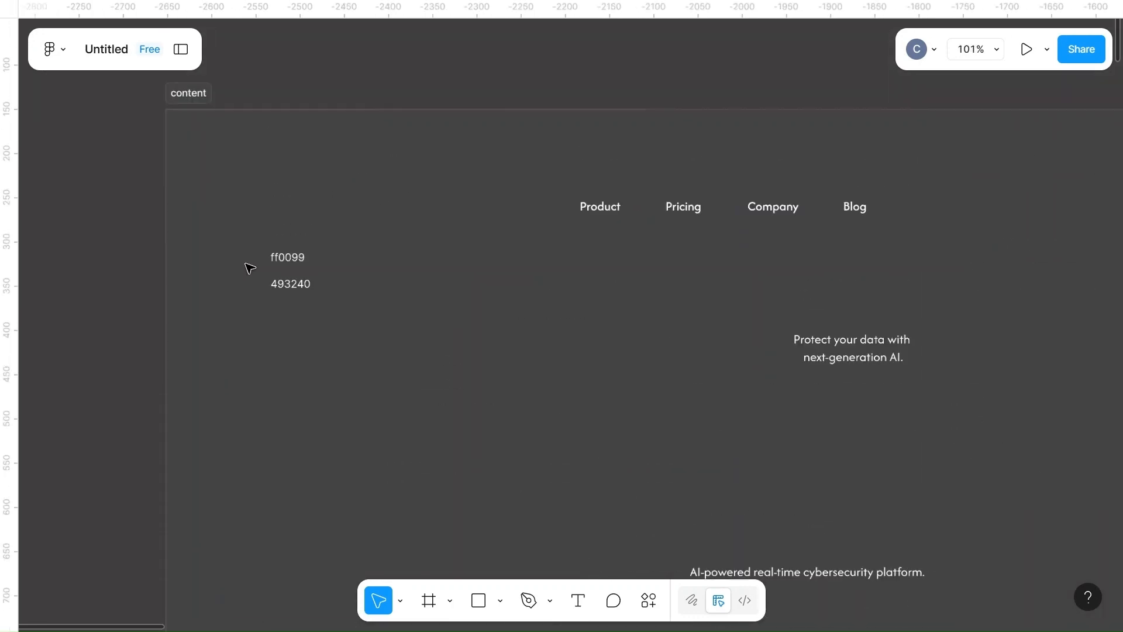
{"action": "left_click", "coordinate": [291, 261]}
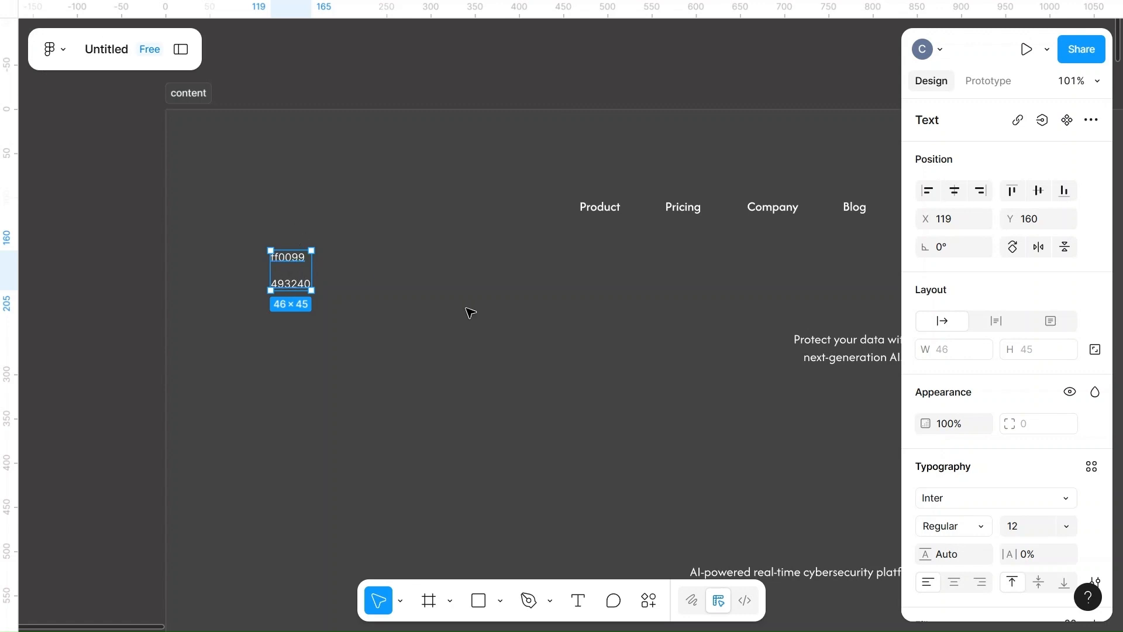
{"action": "scroll", "coordinate": [471, 312], "scroll_direction": "down", "scroll_amount": 3}
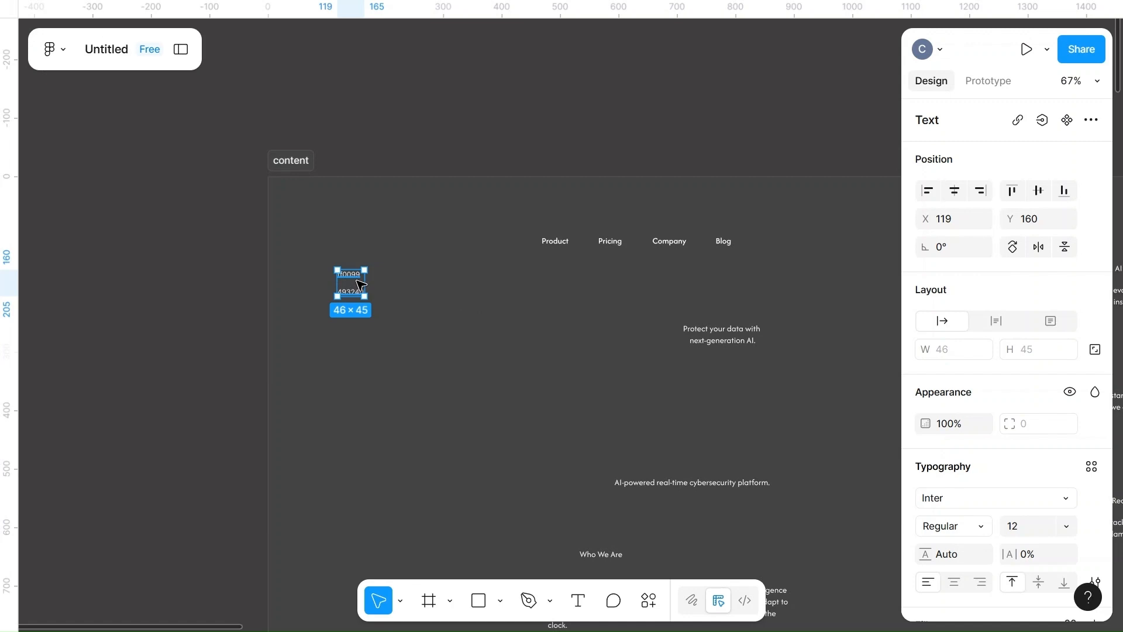
{"action": "left_click", "coordinate": [549, 369]}
{"action": "scroll", "coordinate": [548, 369], "scroll_direction": "right", "scroll_amount": 6}
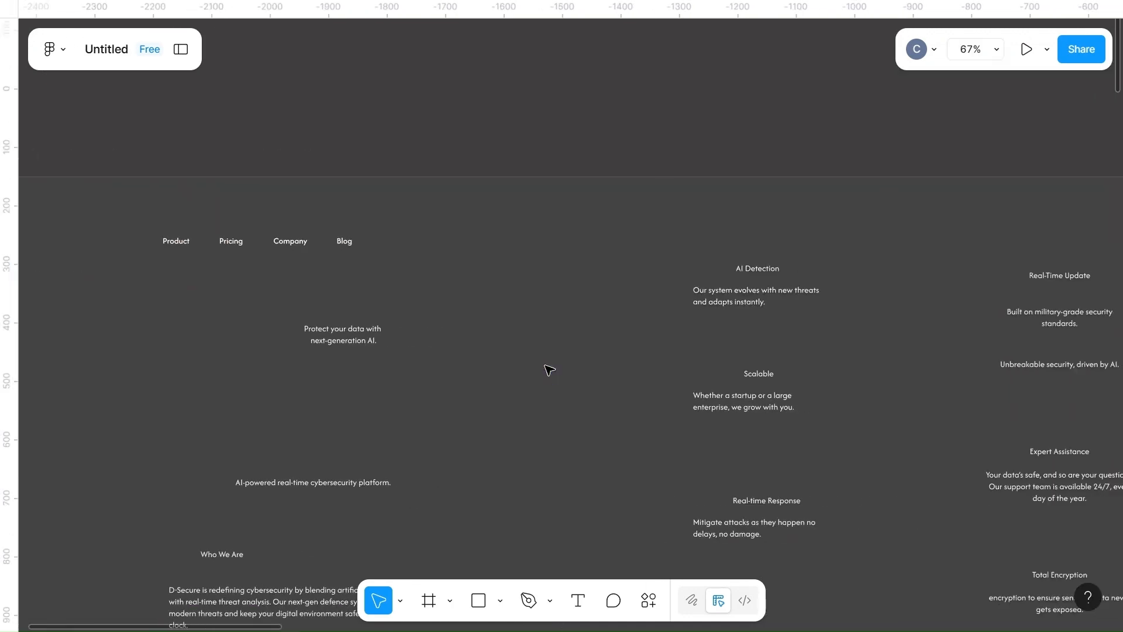
- Move the asset section across the canvas to the right of the Home frame, at about X 6010, Y 1350
{"action": "scroll", "coordinate": [549, 369], "scroll_direction": "down", "scroll_amount": 5}
{"action": "scroll", "coordinate": [549, 370], "scroll_direction": "right", "scroll_amount": 10}
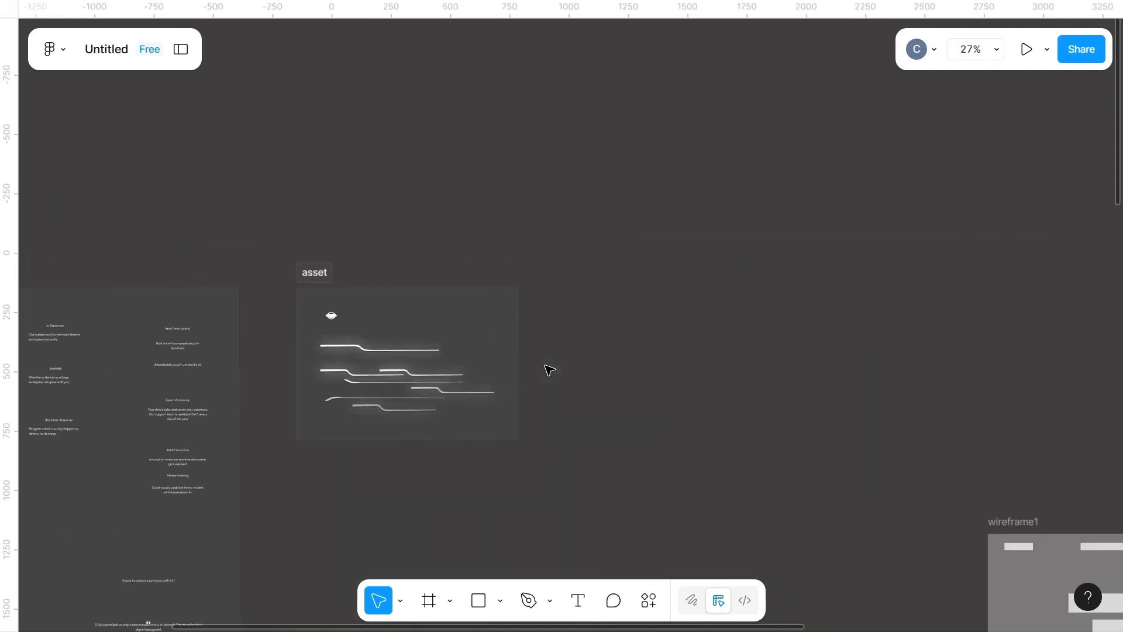
{"action": "scroll", "coordinate": [547, 371], "scroll_direction": "down", "scroll_amount": 3}
{"action": "scroll", "coordinate": [702, 529], "scroll_direction": "down", "scroll_amount": 4}
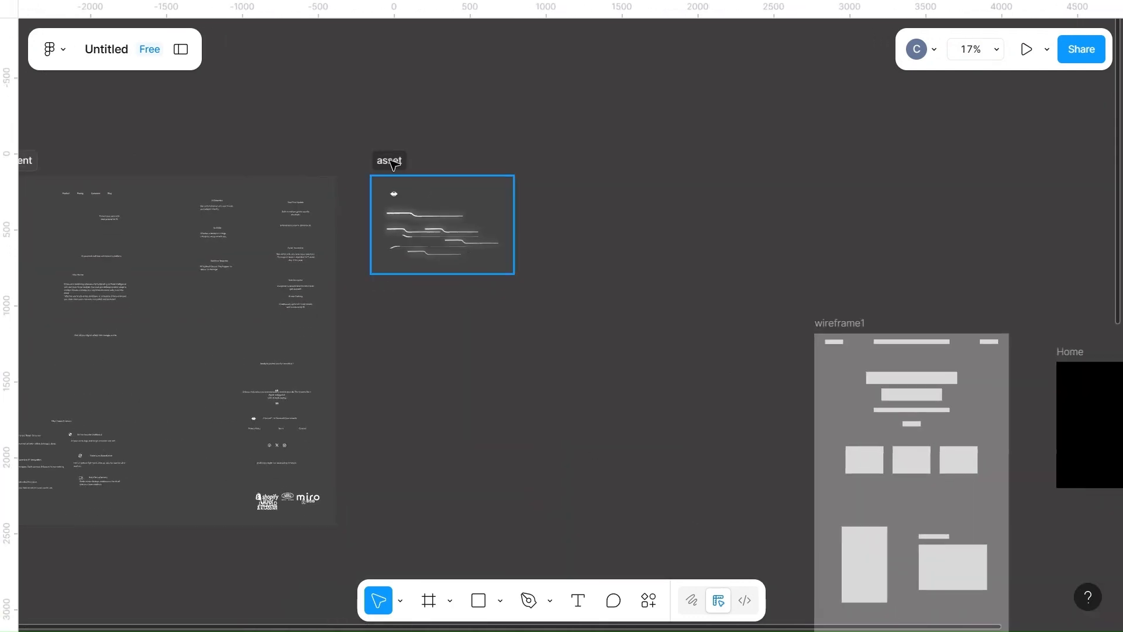
{"action": "left_click_drag", "start_coordinate": [475, 178], "coordinate": [1120, 242]}
{"action": "left_click", "coordinate": [775, 230]}
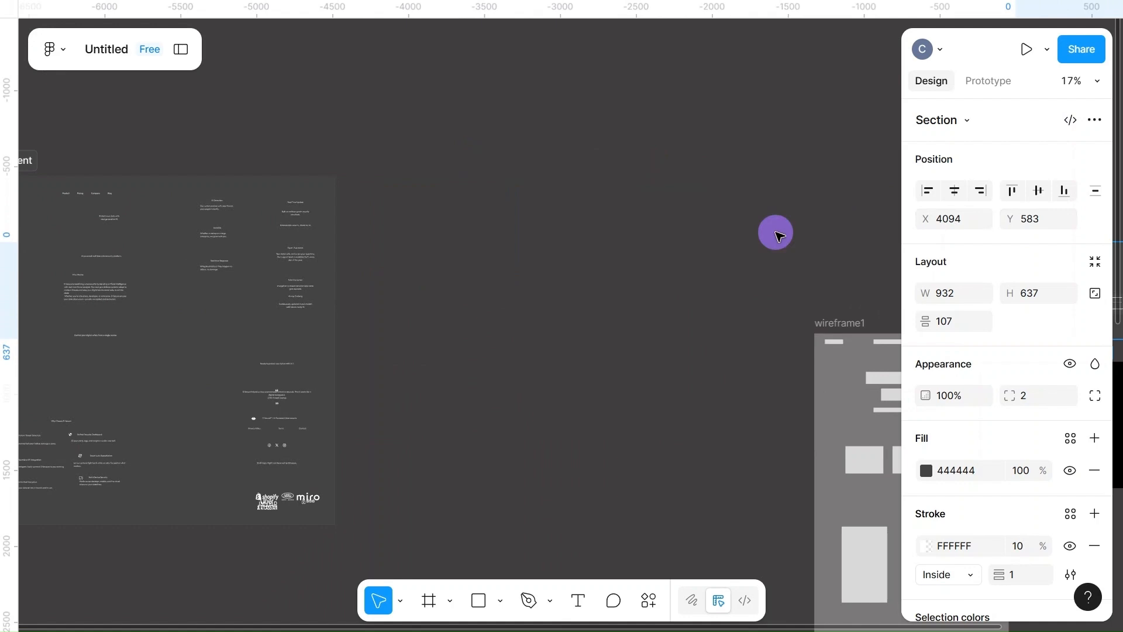
{"action": "scroll", "coordinate": [780, 236], "scroll_direction": "right", "scroll_amount": 5}
{"action": "scroll", "coordinate": [780, 236], "scroll_direction": "right", "scroll_amount": 4}
{"action": "scroll", "coordinate": [780, 236], "scroll_direction": "up", "scroll_amount": 6}
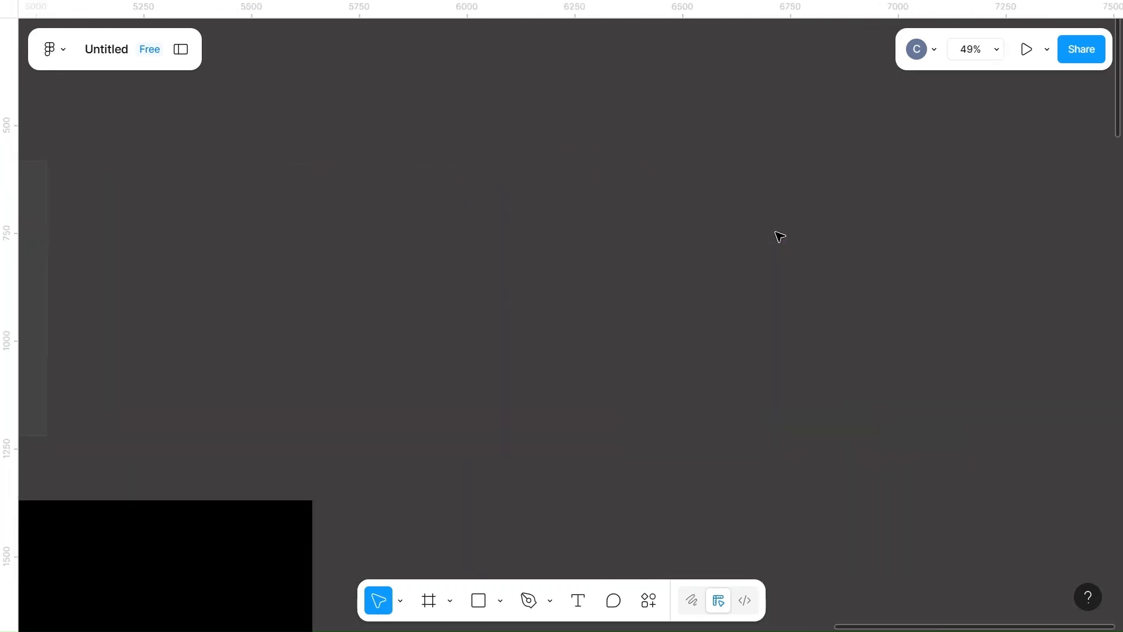
{"action": "scroll", "coordinate": [780, 237], "scroll_direction": "down", "scroll_amount": 3}
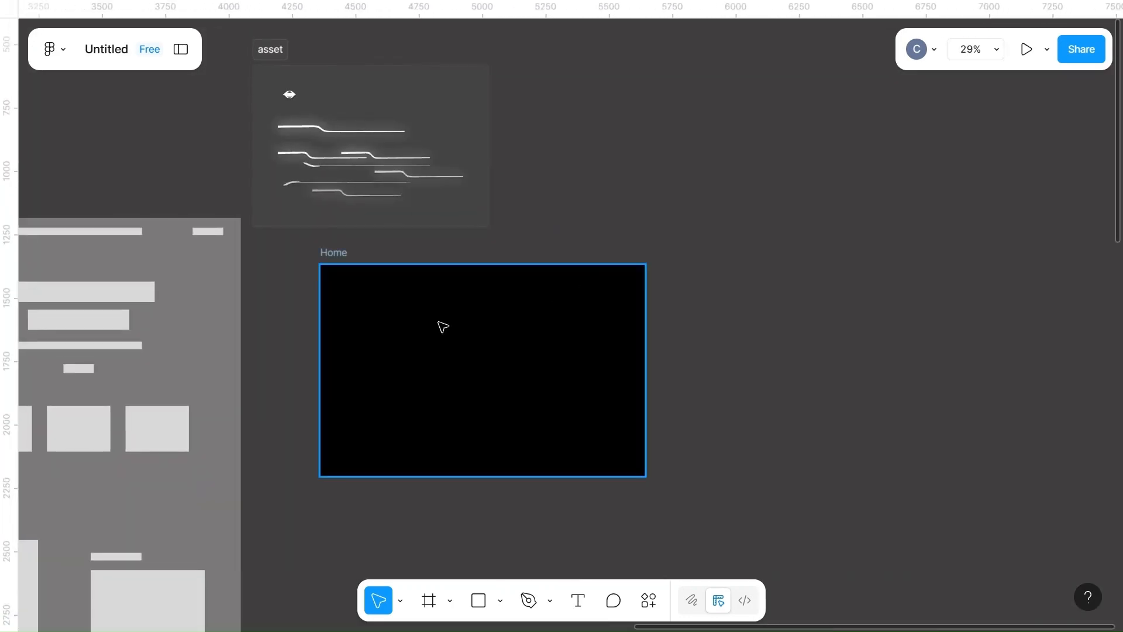
{"action": "left_click_drag", "start_coordinate": [396, 80], "coordinate": [880, 277]}
{"action": "left_click", "coordinate": [607, 183]}
{"action": "scroll", "coordinate": [608, 186], "scroll_direction": "down", "scroll_amount": 3}
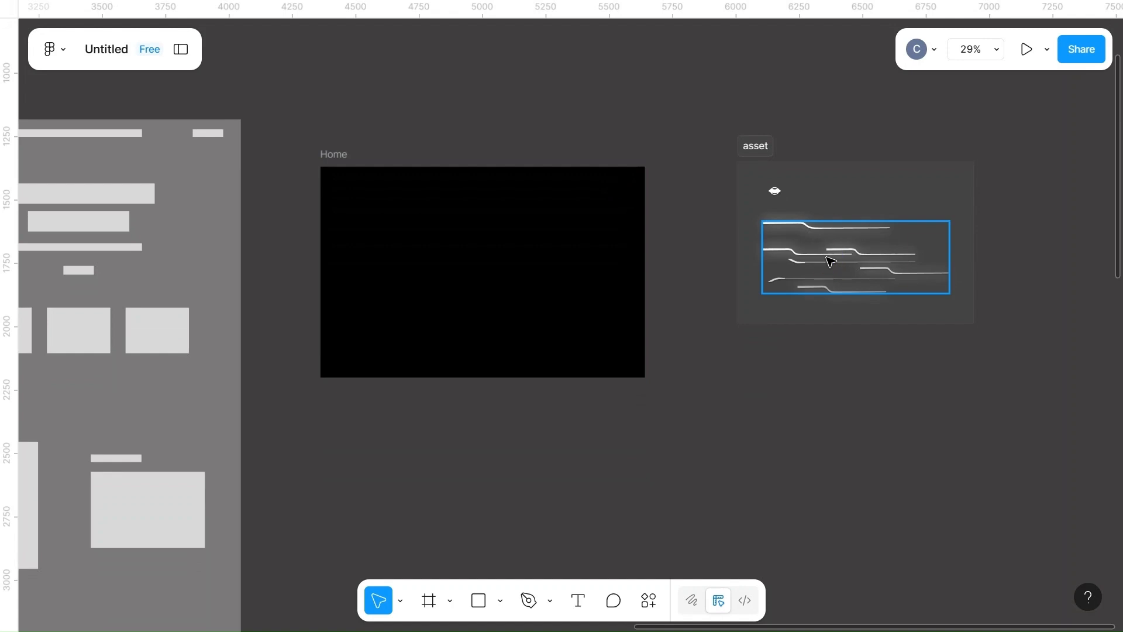
- Move the glowing lines group out of the asset section to just below the Home frame and set its fill to FF0099
{"action": "left_click_drag", "start_coordinate": [827, 256], "coordinate": [516, 447]}
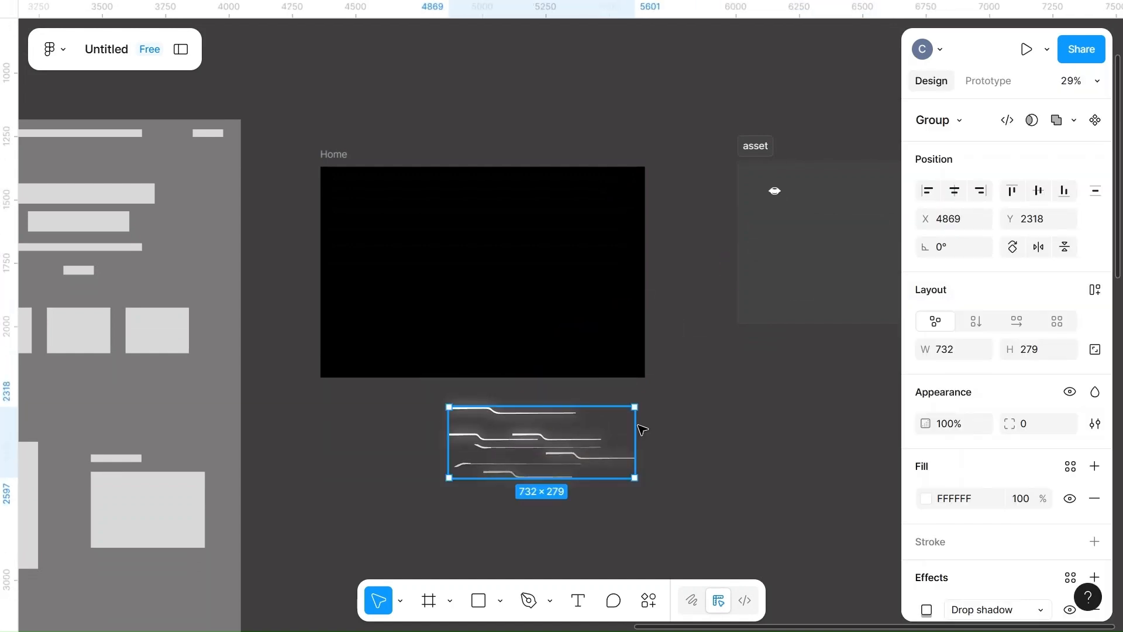
{"action": "scroll", "coordinate": [925, 525], "scroll_direction": "down", "scroll_amount": 3}
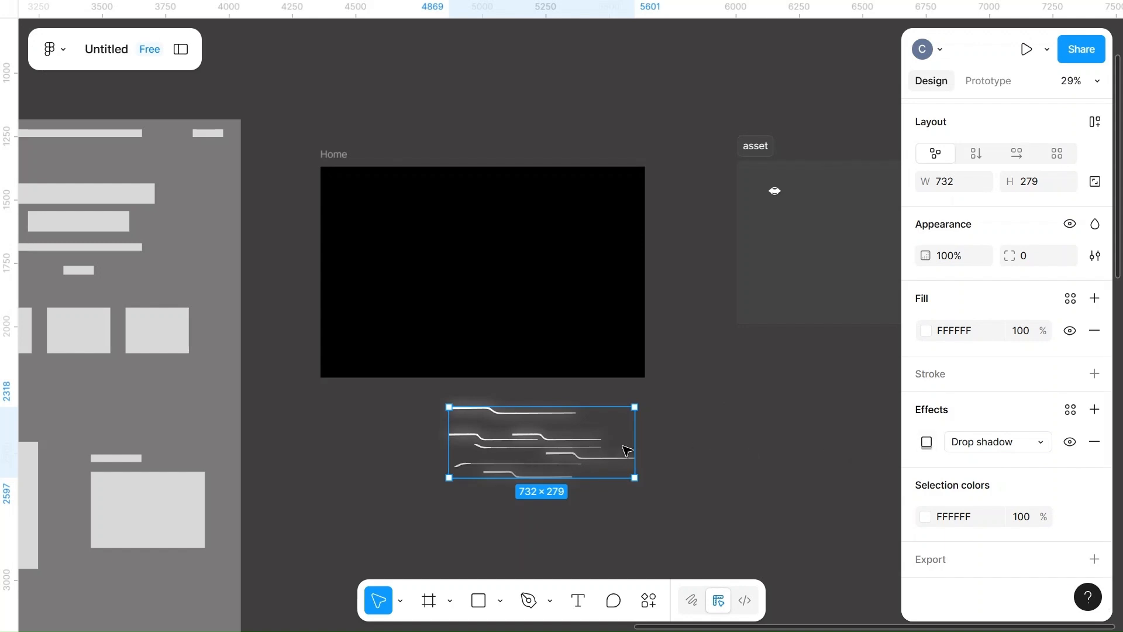
{"action": "left_click", "coordinate": [924, 331]}
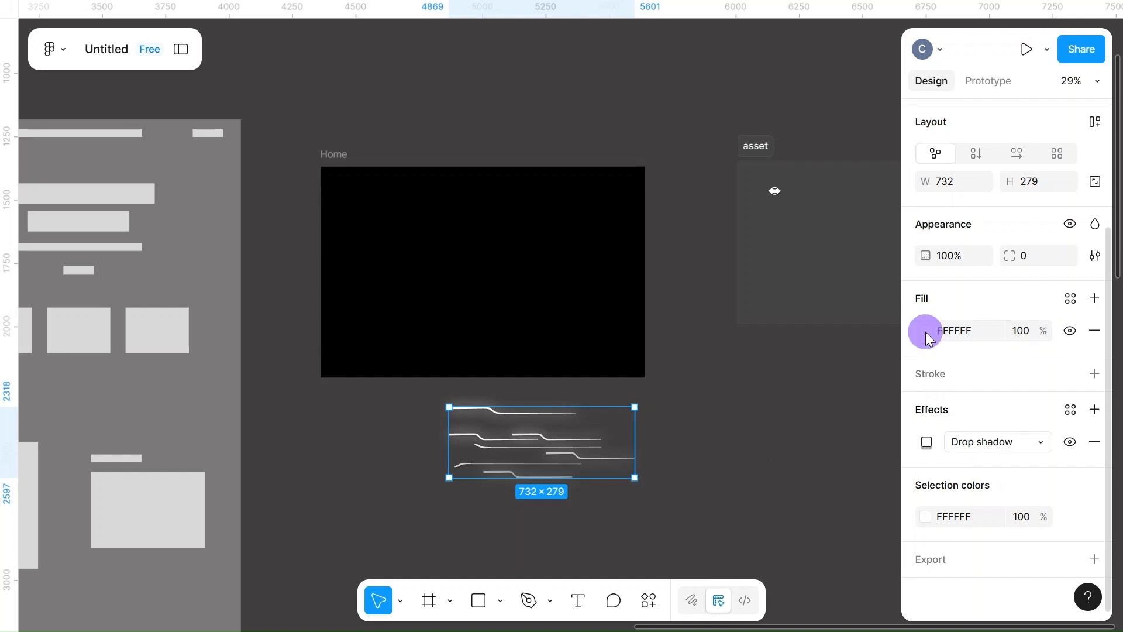
{"action": "left_click", "coordinate": [802, 485]}
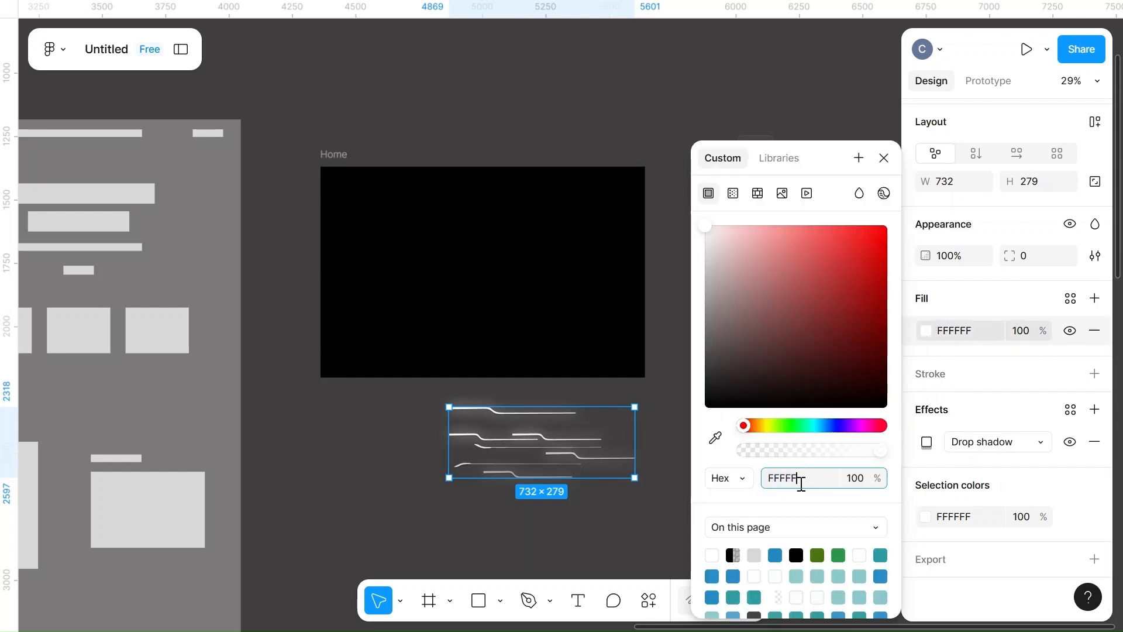
{"action": "key", "text": "BackSpace"}
{"action": "key", "text": "BackSpace"}
{"action": "key", "text": "BackSpace"}
{"action": "key", "text": "BackSpace"}
{"action": "key", "text": "BackSpace"}
{"action": "key", "text": "BackSpace"}
{"action": "left_click", "coordinate": [634, 509]}
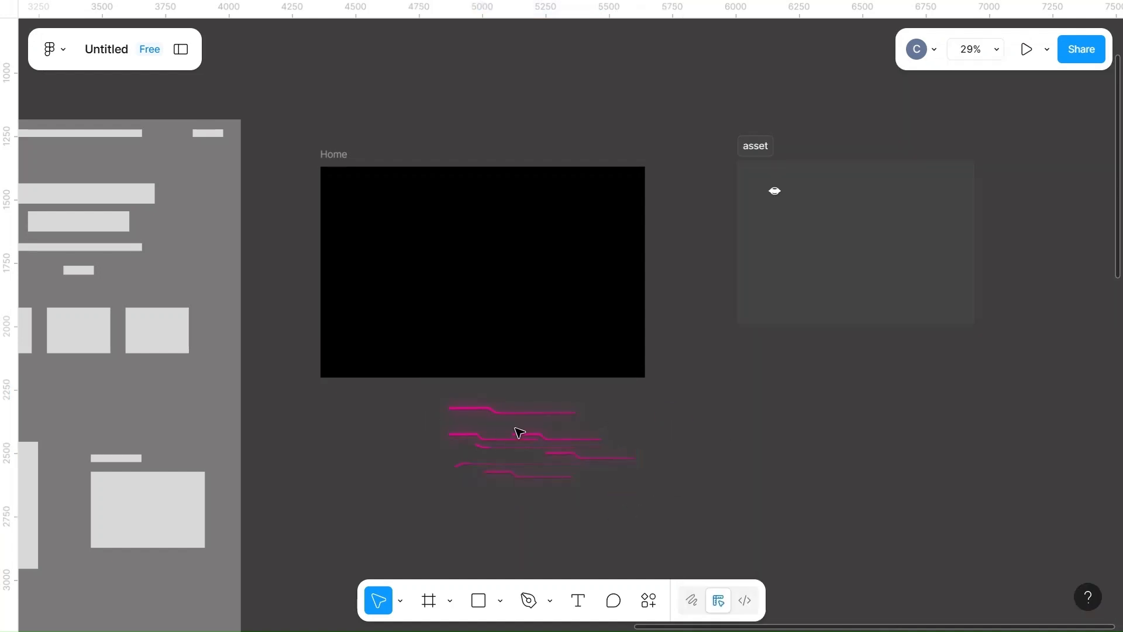
- Place the pink lines group inside the Home frame against its left edge, at X 0, Y 276
{"action": "left_click", "coordinate": [537, 445]}
{"action": "left_click_drag", "start_coordinate": [514, 437], "coordinate": [393, 272]}
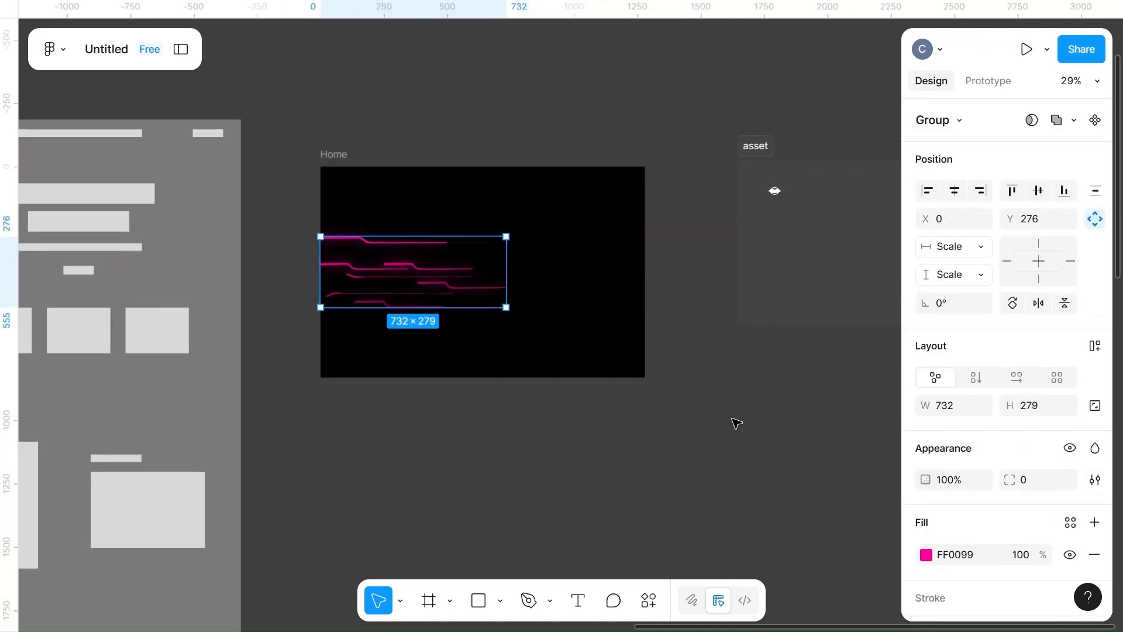
{"action": "left_click", "coordinate": [564, 331]}
- Ungroup the pink lines group in the Home frame into its individual lines
{"action": "scroll", "coordinate": [564, 332], "scroll_direction": "up", "scroll_amount": 5}
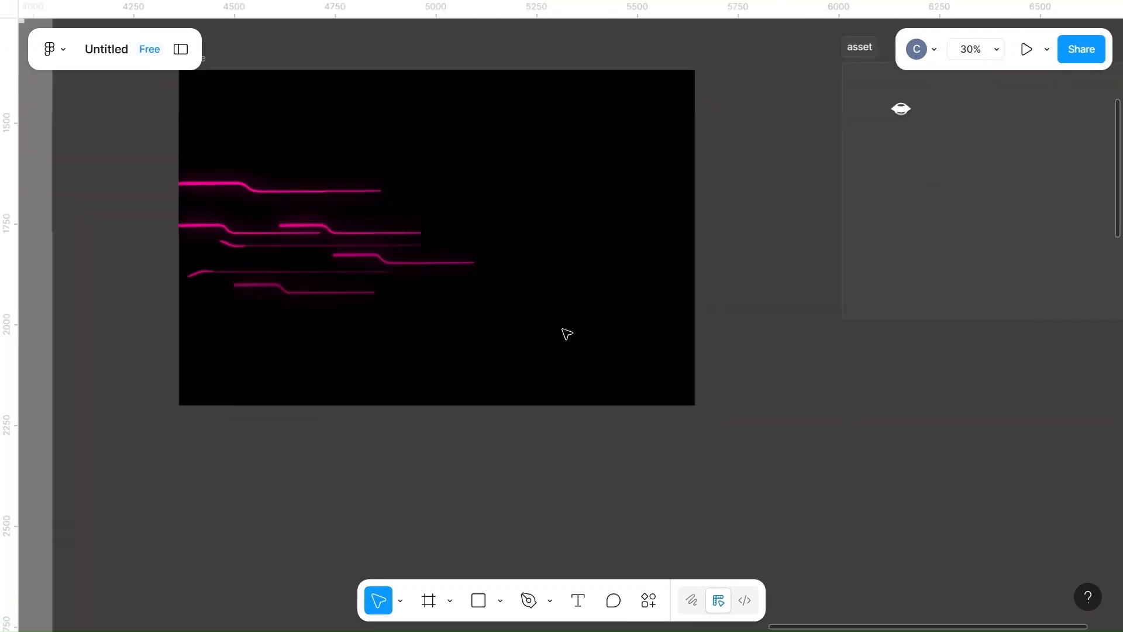
{"action": "scroll", "coordinate": [564, 331], "scroll_direction": "up", "scroll_amount": 1}
{"action": "scroll", "coordinate": [567, 333], "scroll_direction": "left", "scroll_amount": 3}
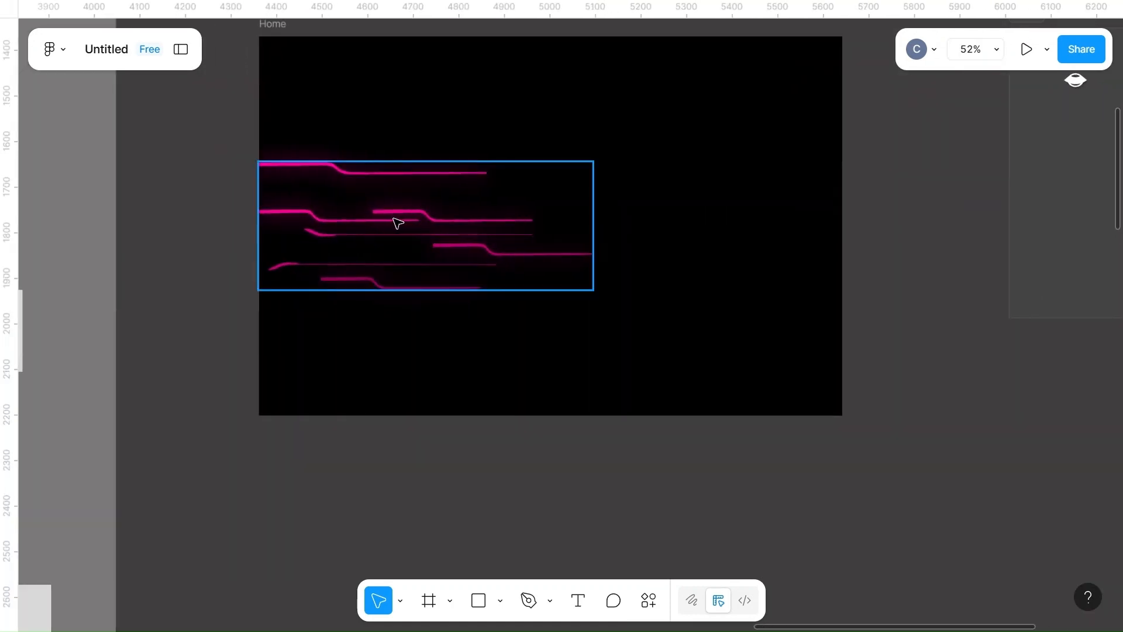
{"action": "left_click", "coordinate": [394, 223]}
{"action": "left_click", "coordinate": [390, 173]}
{"action": "left_click", "coordinate": [389, 174]}
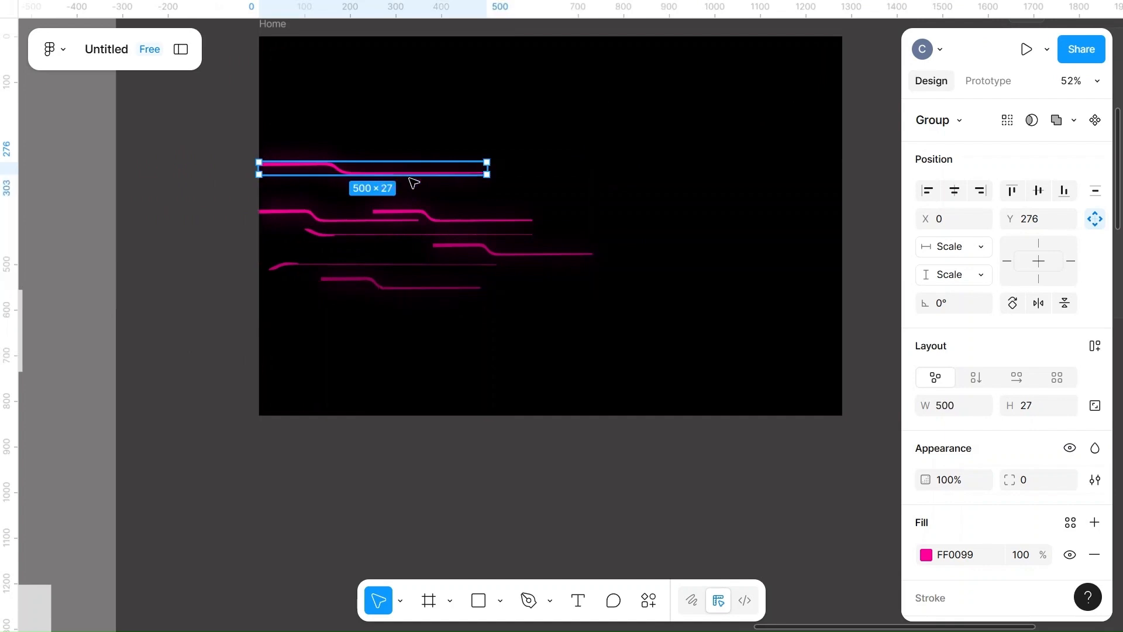
{"action": "left_click", "coordinate": [617, 159]}
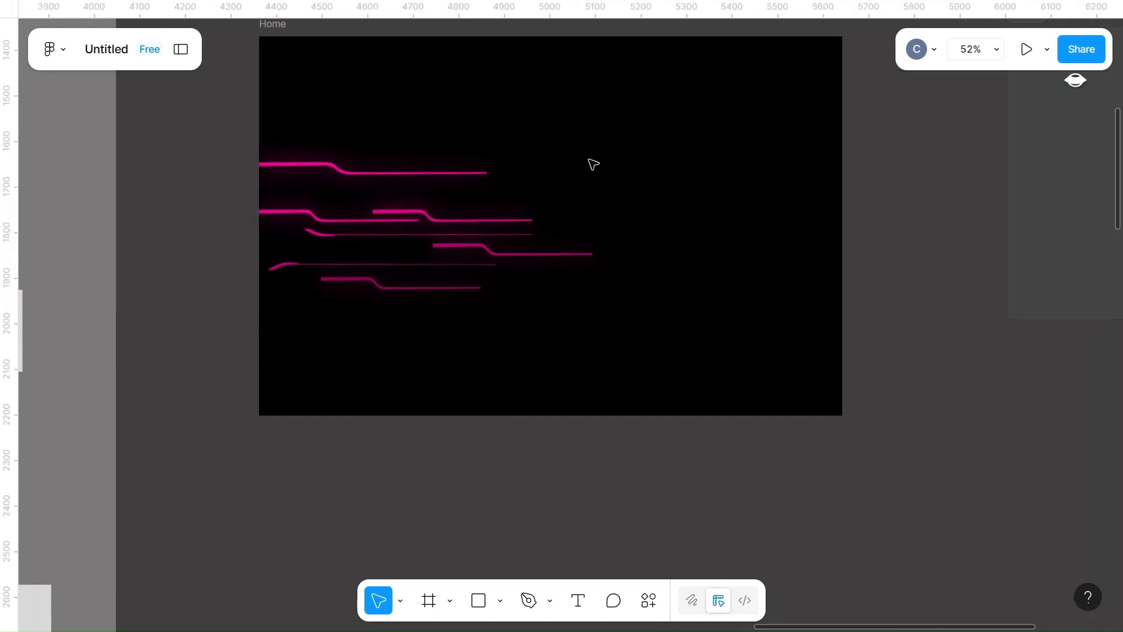
{"action": "left_click", "coordinate": [349, 232]}
{"action": "right_click", "coordinate": [349, 232]}
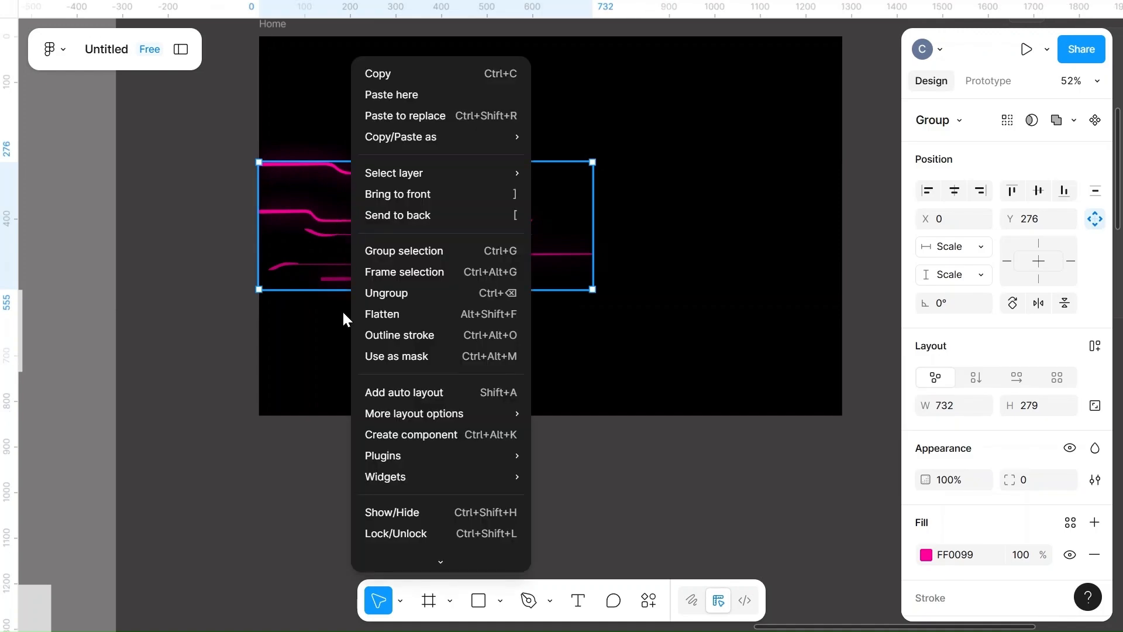
{"action": "left_click", "coordinate": [397, 292]}
{"action": "left_click", "coordinate": [454, 134]}
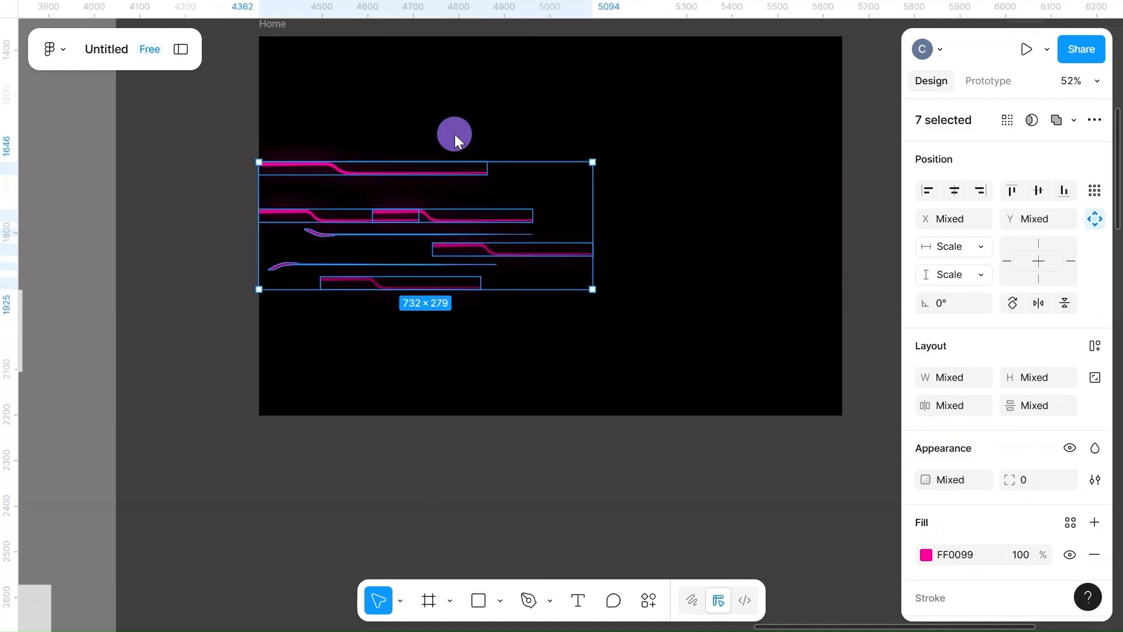
- Place copies of the 500-wide top line and the 350-wide second-row line below the Home frame, at about X 4142, Y 2405 and X 4262, Y 2526
{"action": "left_click", "coordinate": [327, 167]}
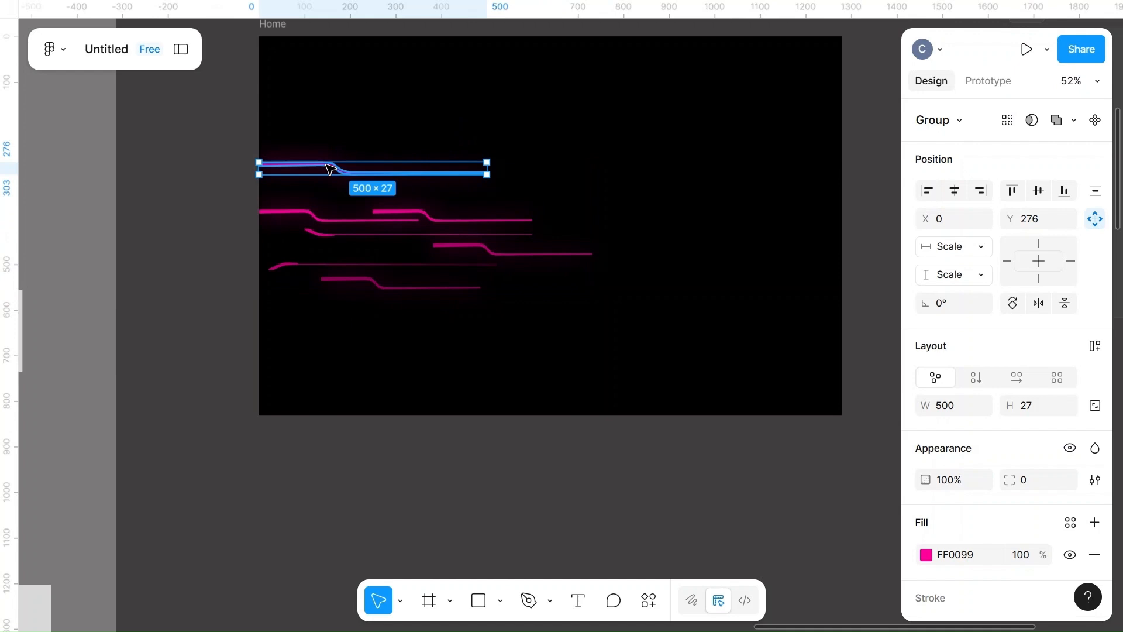
{"action": "left_click_drag", "start_coordinate": [327, 166], "coordinate": [228, 514]}
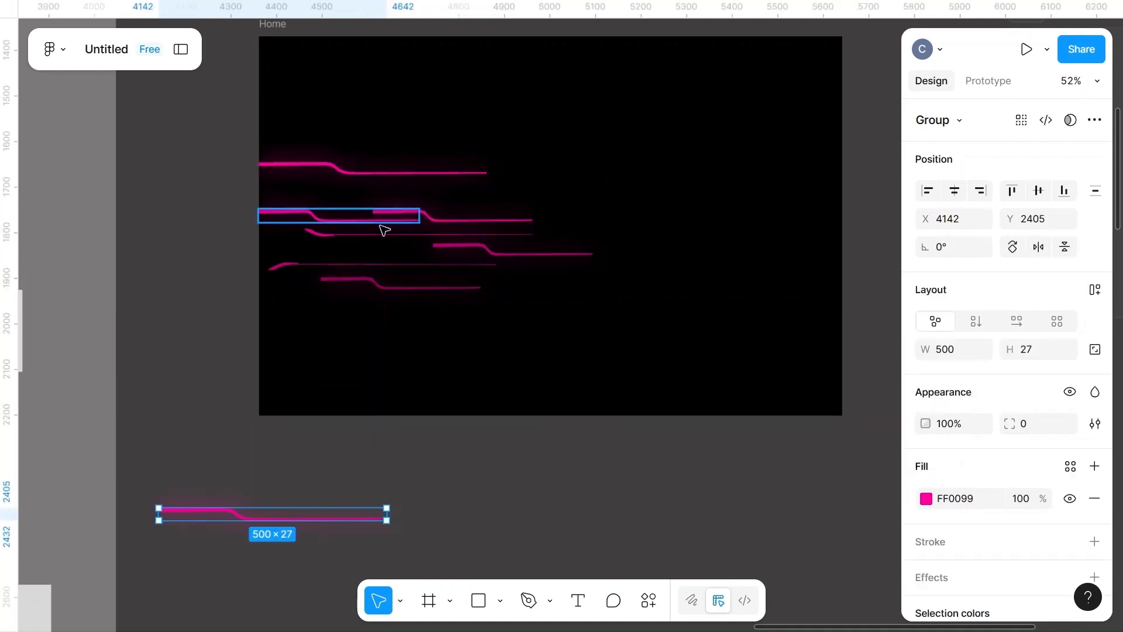
{"action": "left_click", "coordinate": [440, 219]}
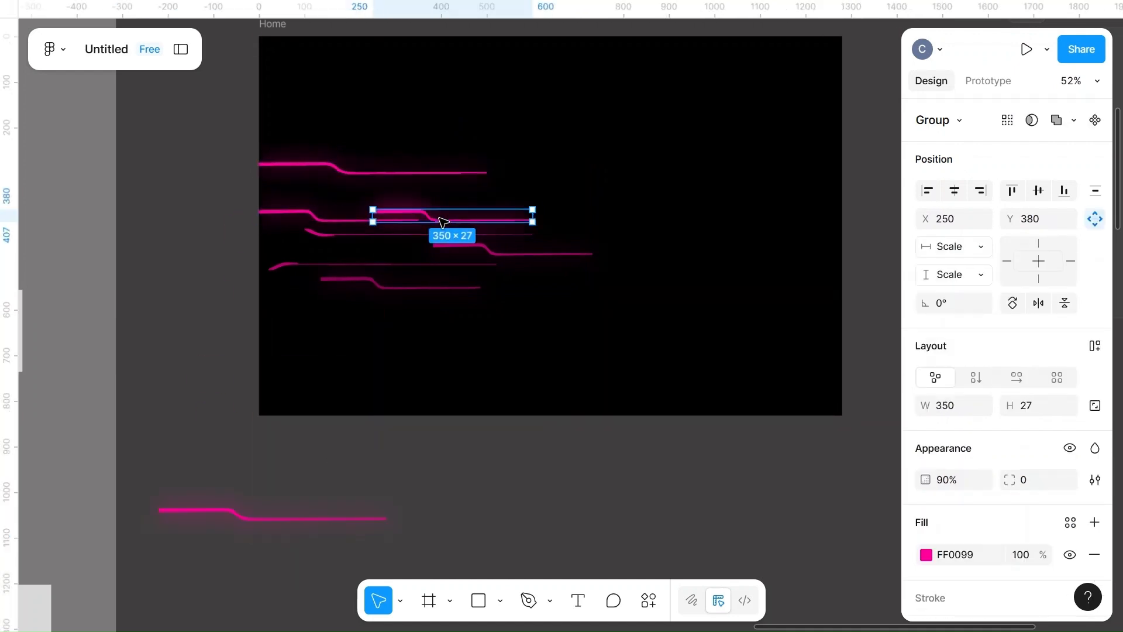
{"action": "left_click_drag", "start_coordinate": [432, 220], "coordinate": [284, 513]}
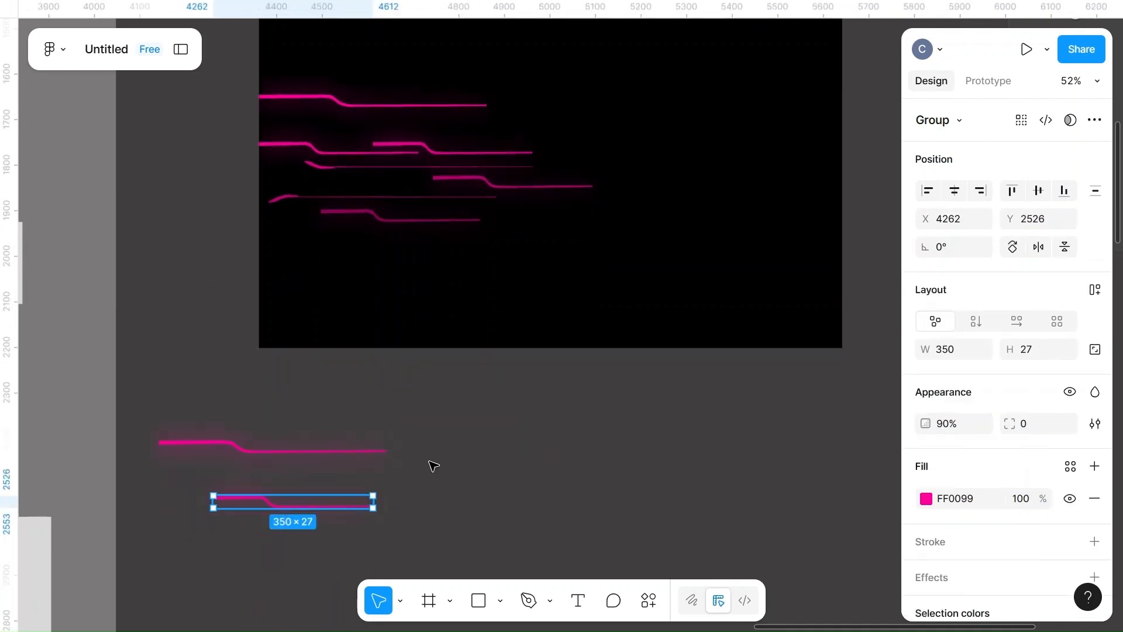
{"action": "left_click", "coordinate": [512, 444]}
- Group the seven pink lines inside the Home frame into a single group
{"action": "scroll", "coordinate": [513, 445], "scroll_direction": "up", "scroll_amount": 3}
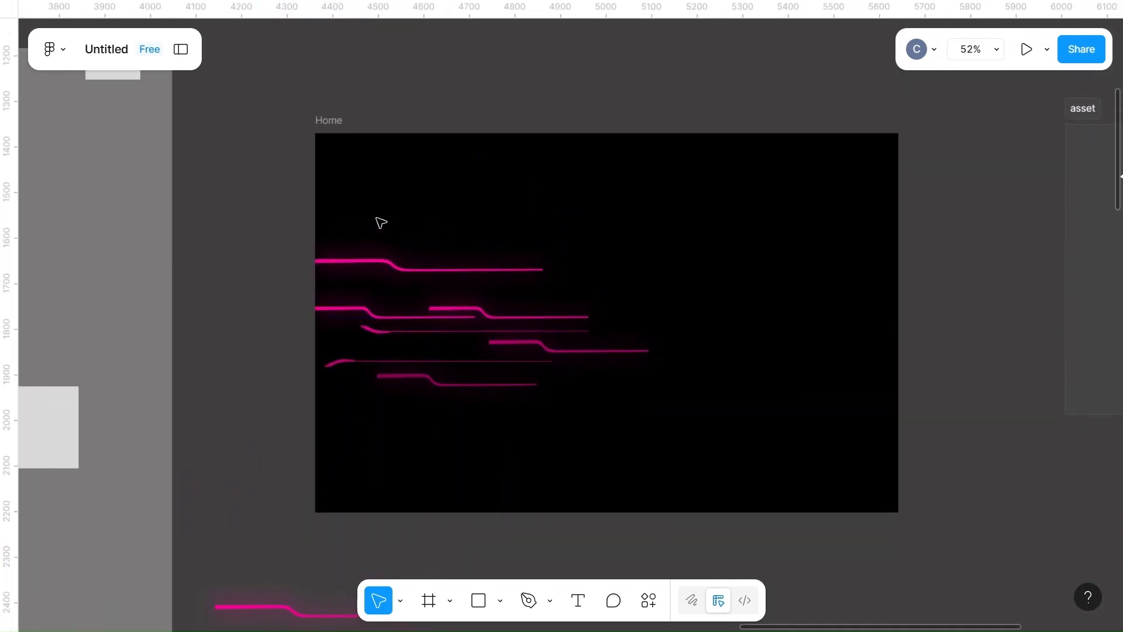
{"action": "left_click_drag", "start_coordinate": [345, 221], "coordinate": [535, 386]}
{"action": "right_click", "coordinate": [504, 296]}
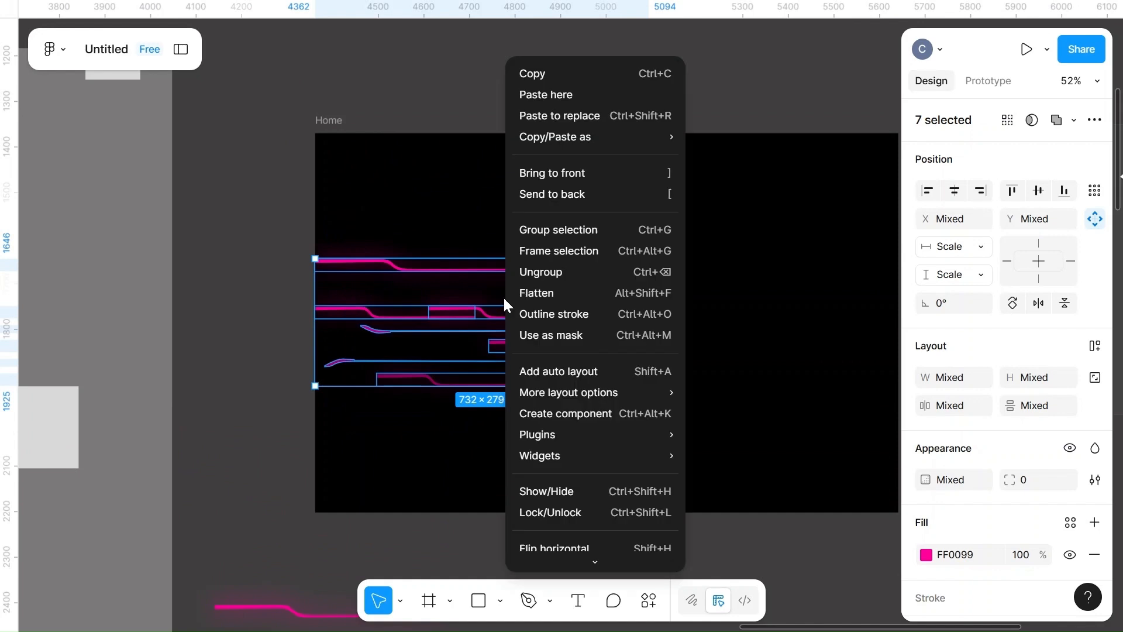
{"action": "left_click", "coordinate": [425, 316]}
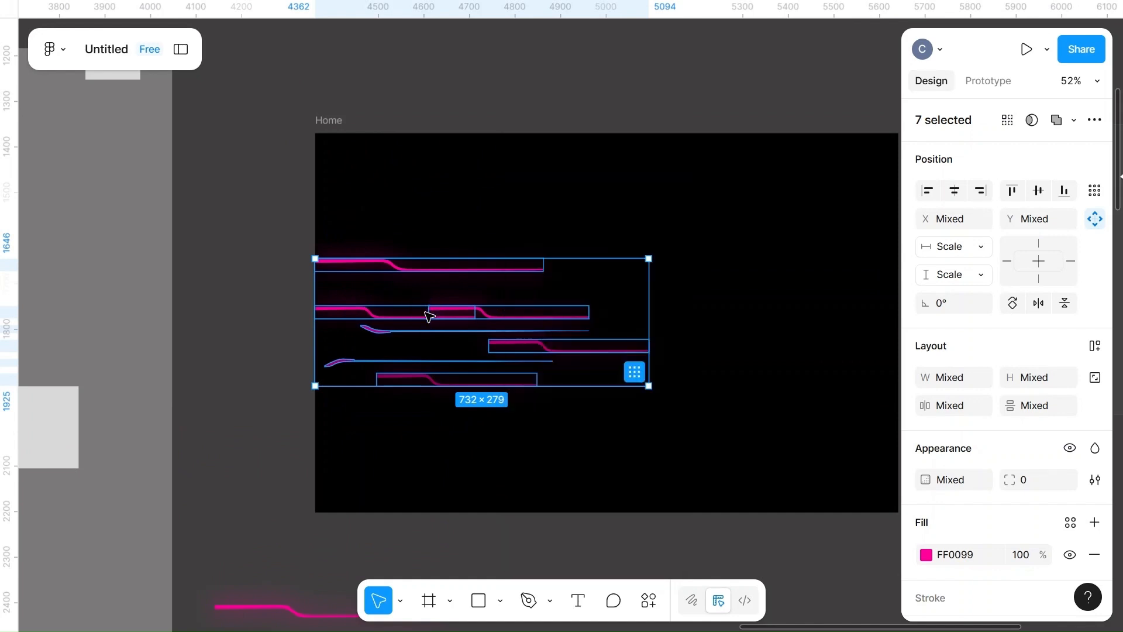
{"action": "key", "text": "ctrl+g"}
{"action": "left_click", "coordinate": [222, 203]}
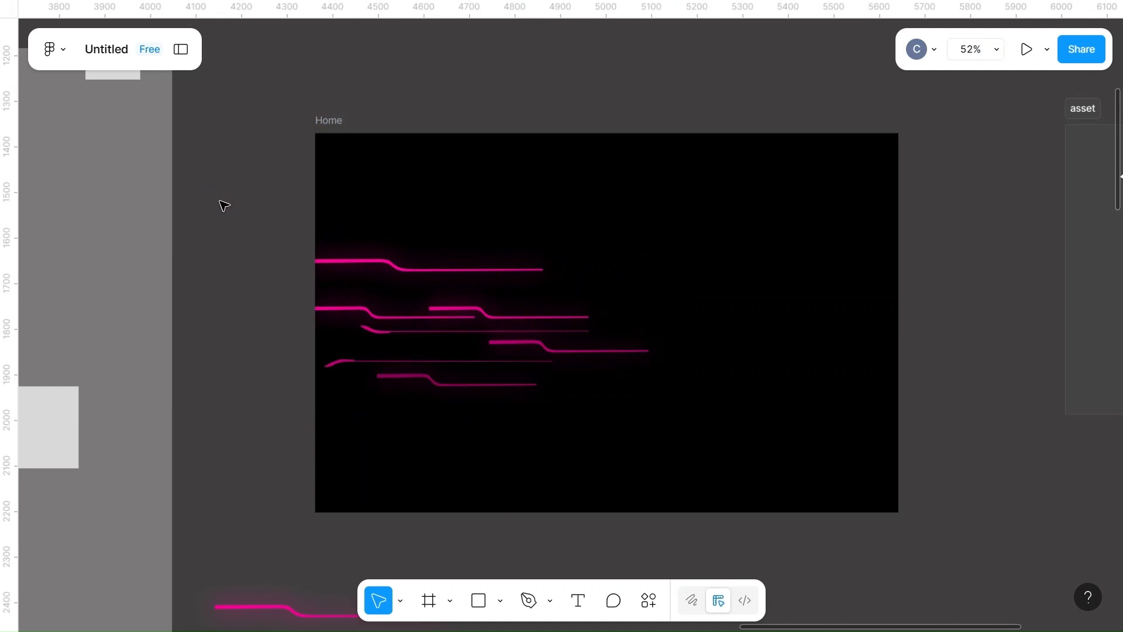
- Duplicate the pink lines group, flip the copy horizontally and place it lower against the Home frame's right edge
{"action": "scroll", "coordinate": [479, 531], "scroll_direction": "down", "scroll_amount": 3}
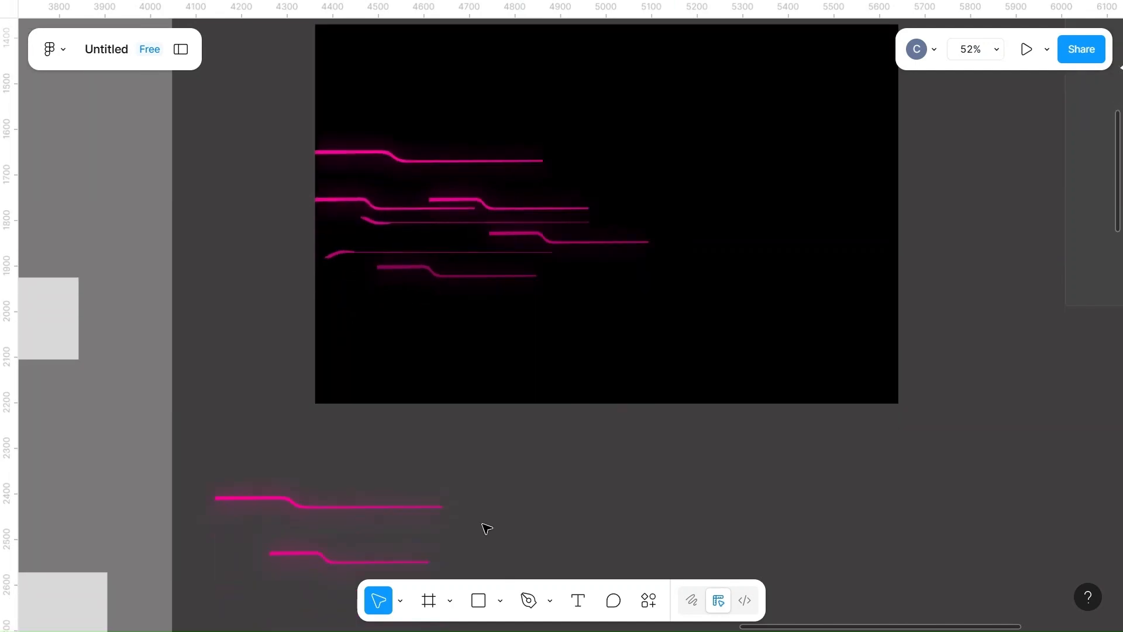
{"action": "left_click", "coordinate": [447, 205]}
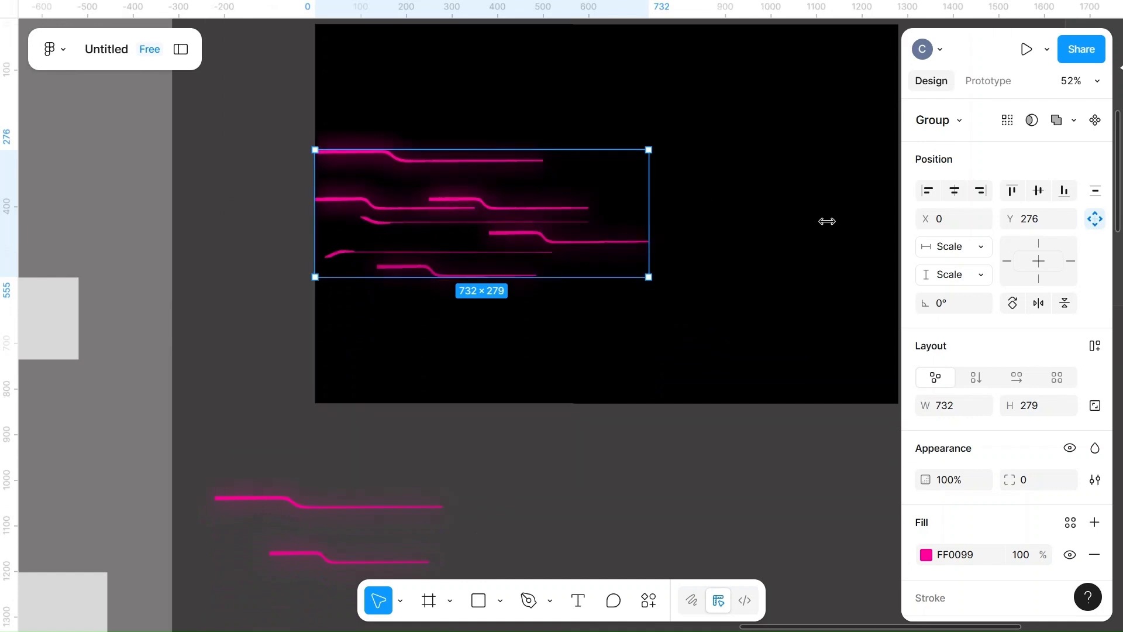
{"action": "left_click", "coordinate": [1045, 307]}
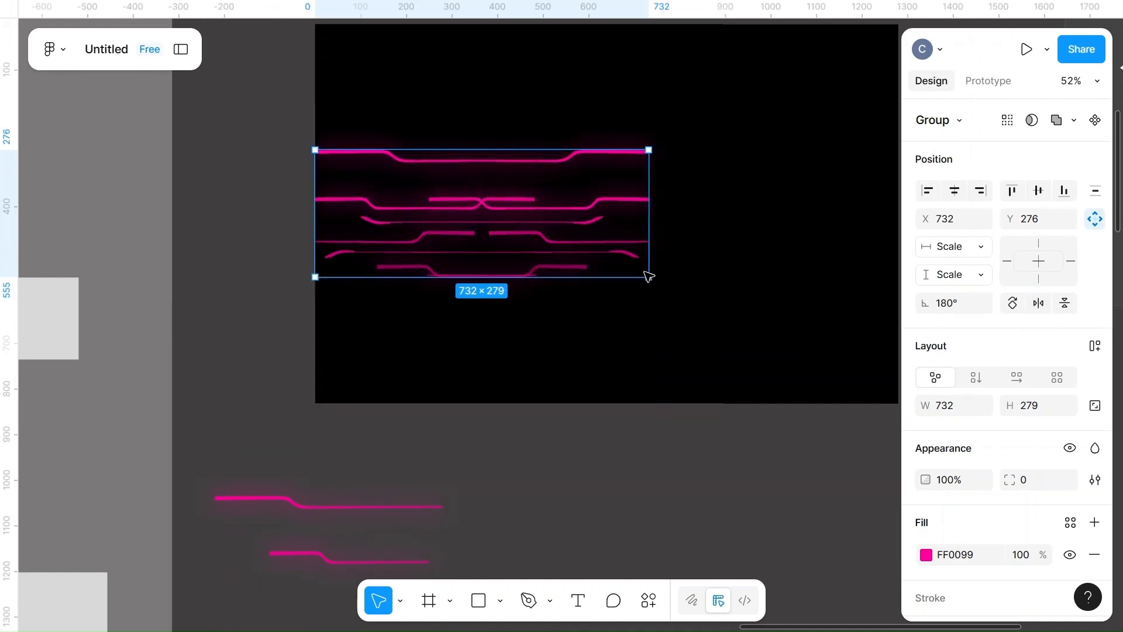
{"action": "scroll", "coordinate": [640, 275], "scroll_direction": "left", "scroll_amount": 3}
{"action": "left_click", "coordinate": [418, 223]}
{"action": "left_click_drag", "start_coordinate": [418, 224], "coordinate": [669, 301]}
{"action": "scroll", "coordinate": [672, 305], "scroll_direction": "up", "scroll_amount": 1}
{"action": "scroll", "coordinate": [671, 304], "scroll_direction": "up", "scroll_amount": 2}
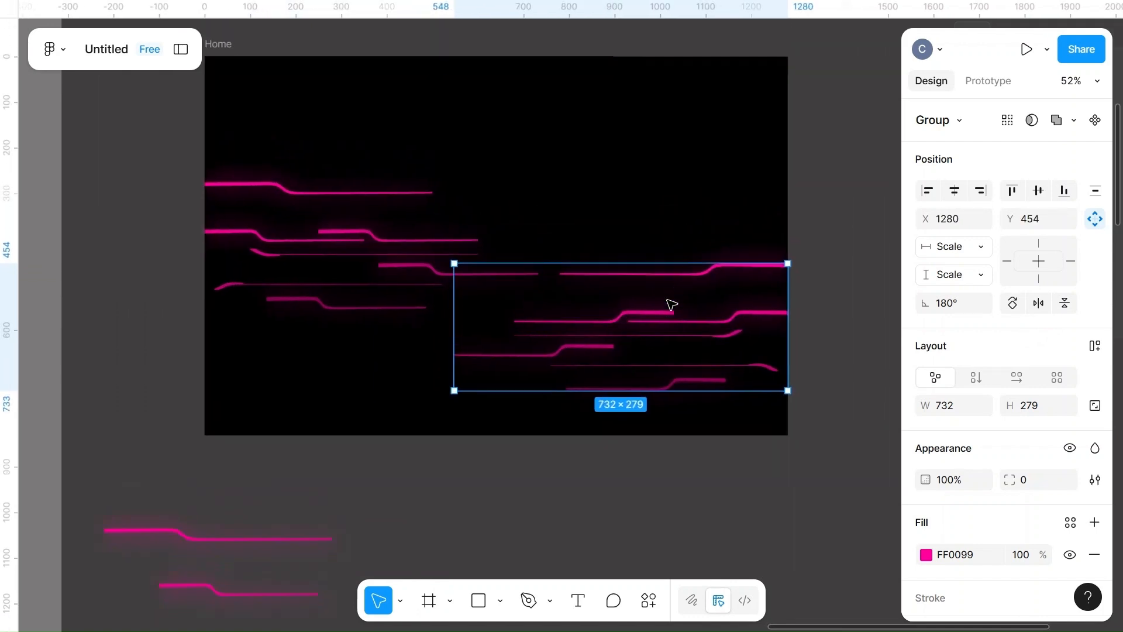
{"action": "left_click", "coordinate": [848, 269]}
{"action": "mouse_move", "coordinate": [676, 322]}
{"action": "left_mouse_down"}
{"action": "mouse_move", "coordinate": [674, 334]}
{"action": "mouse_move", "coordinate": [690, 328]}
{"action": "left_mouse_up"}
{"action": "left_click", "coordinate": [836, 208]}
- Check the Home frame's dimensions and draw a rectangle about 576 × 456 below it, at about X 5588, Y 2360
{"action": "scroll", "coordinate": [837, 208], "scroll_direction": "down", "scroll_amount": 2}
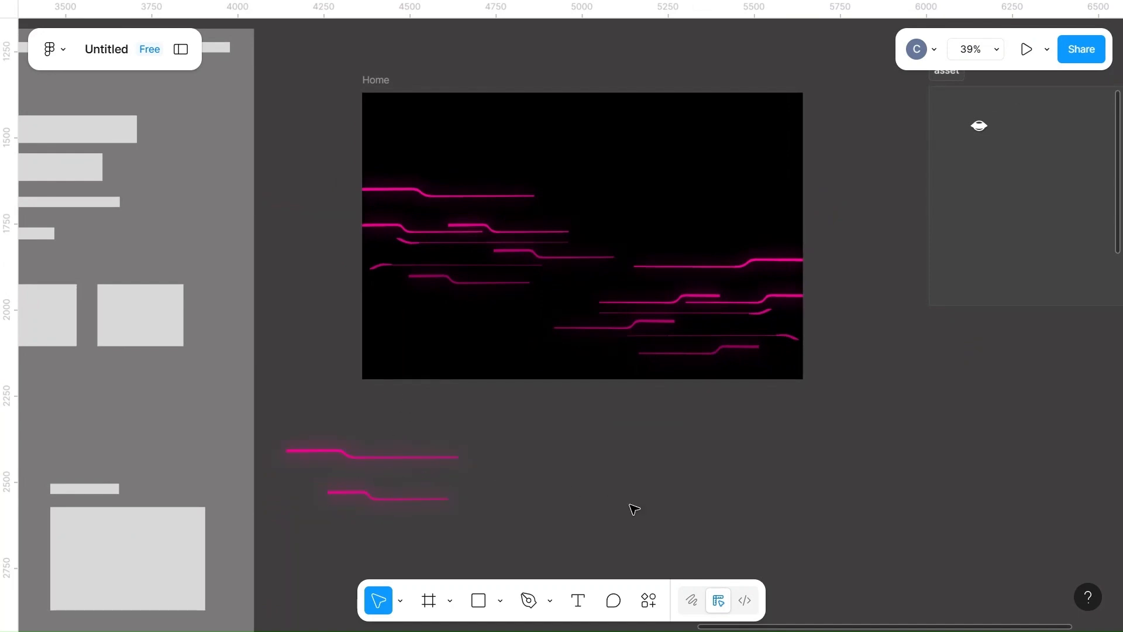
{"action": "scroll", "coordinate": [772, 245], "scroll_direction": "down", "scroll_amount": 2}
{"action": "scroll", "coordinate": [772, 245], "scroll_direction": "right", "scroll_amount": 3}
{"action": "scroll", "coordinate": [652, 115], "scroll_direction": "up", "scroll_amount": 3}
{"action": "left_click", "coordinate": [291, 128]}
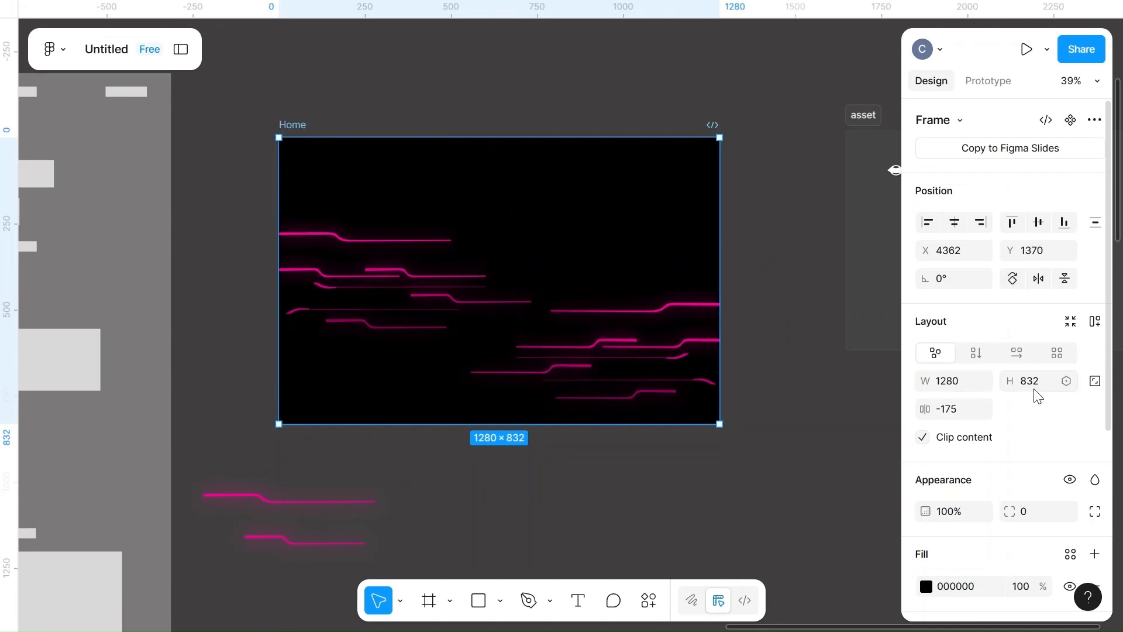
{"action": "left_click", "coordinate": [778, 474]}
{"action": "key", "text": "r"}
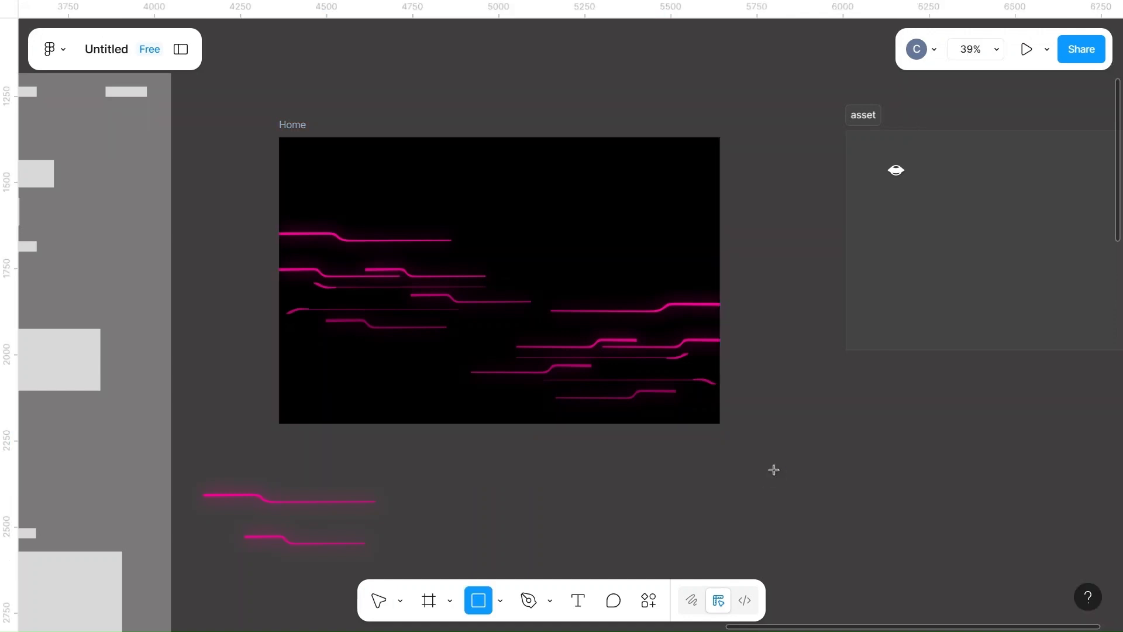
{"action": "scroll", "coordinate": [719, 467], "scroll_direction": "right", "scroll_amount": 5}
{"action": "scroll", "coordinate": [611, 487], "scroll_direction": "down", "scroll_amount": 2}
{"action": "scroll", "coordinate": [610, 488], "scroll_direction": "down", "scroll_amount": 1}
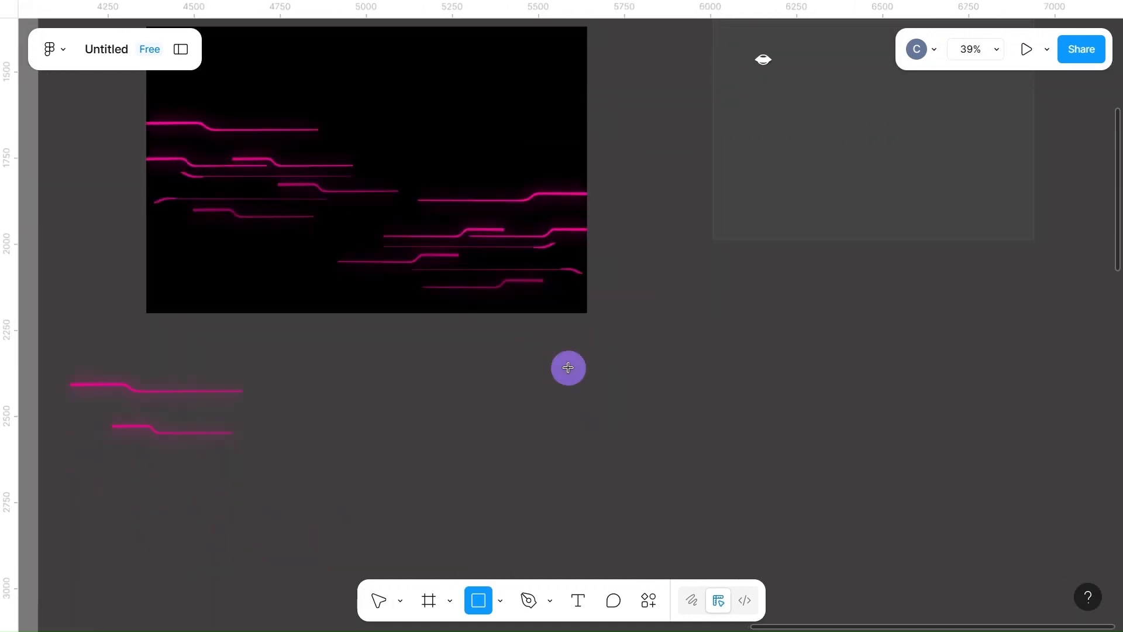
{"action": "left_click_drag", "start_coordinate": [568, 368], "coordinate": [767, 525]}
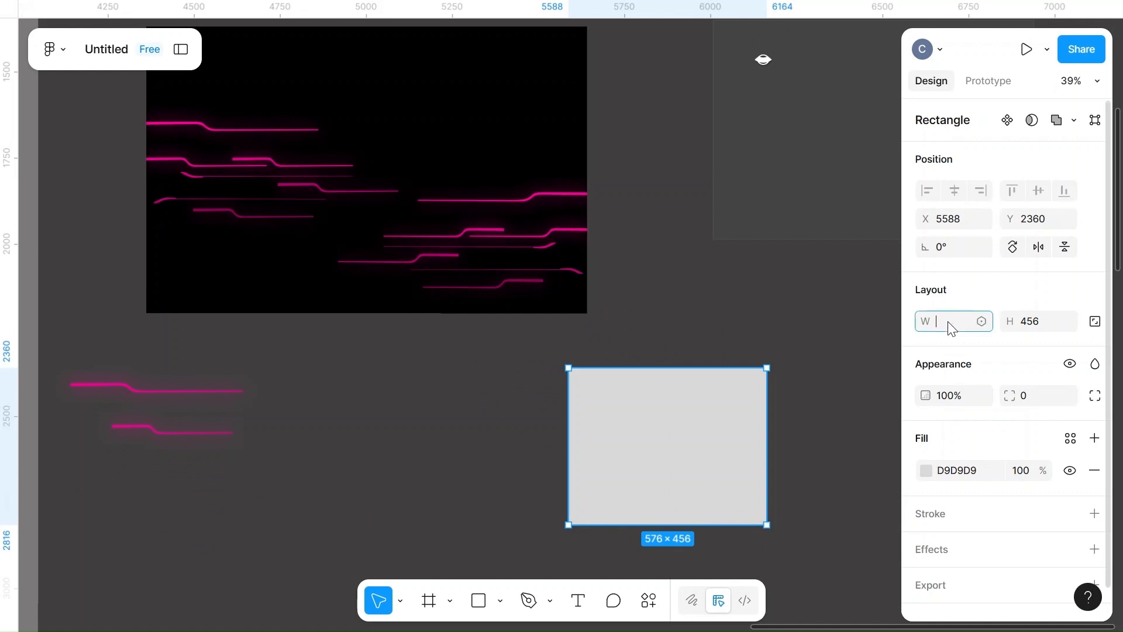
- Set the new rectangle's width to 1280 and its height to 832
{"action": "type", "text": "1280"}
{"action": "left_click", "coordinate": [1048, 323]}
{"action": "key", "text": "BackSpace"}
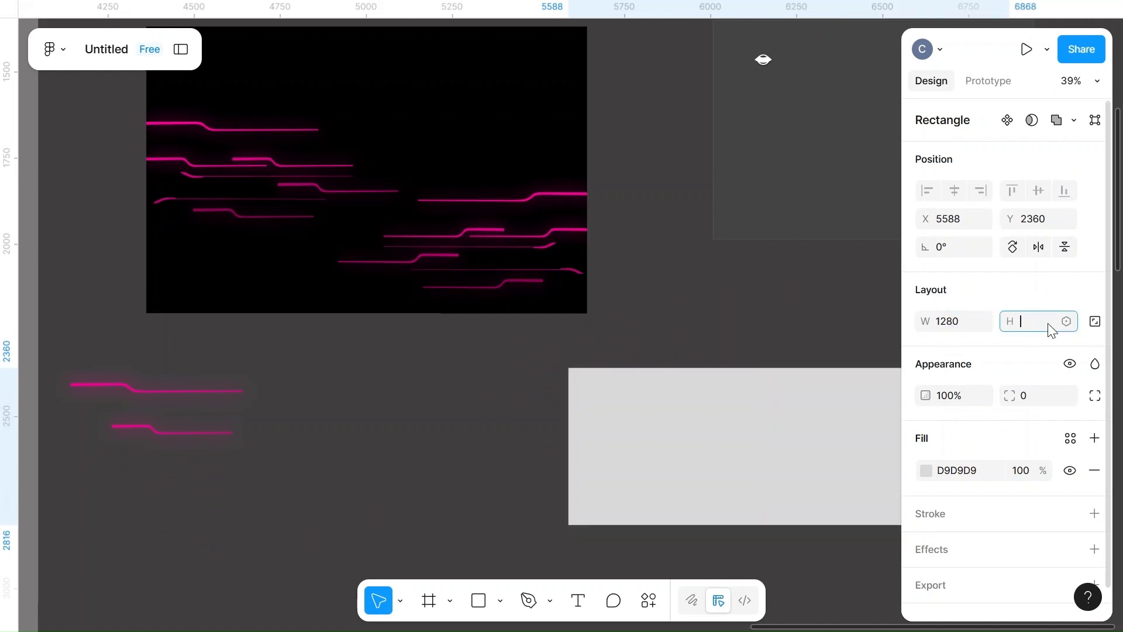
{"action": "left_click", "coordinate": [775, 306]}
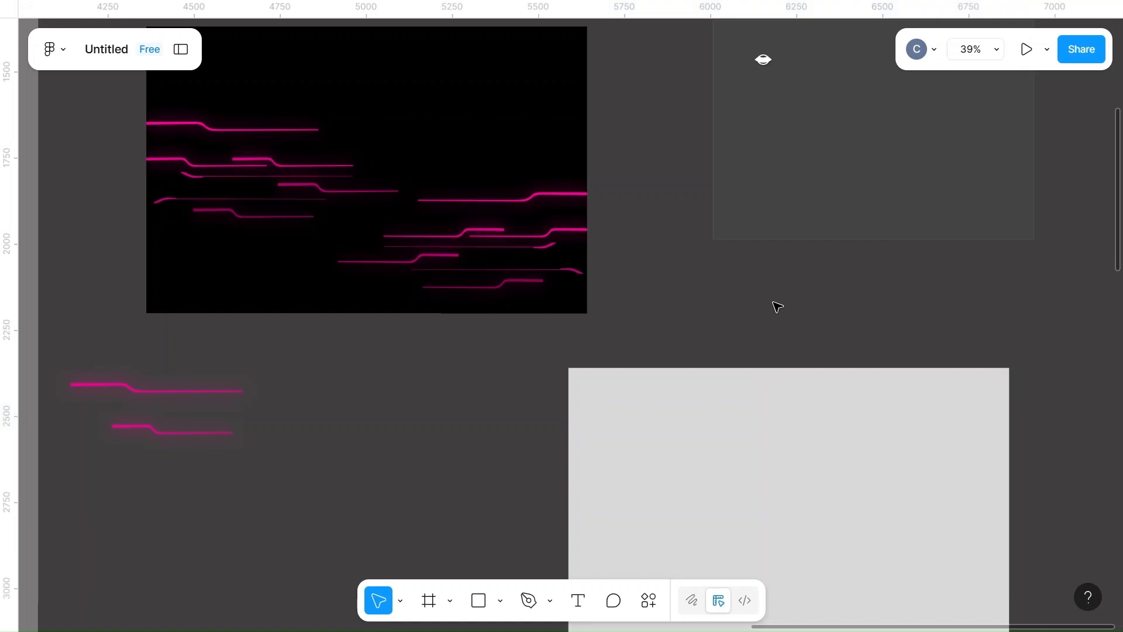
{"action": "scroll", "coordinate": [775, 306], "scroll_direction": "down", "scroll_amount": 2}
{"action": "scroll", "coordinate": [714, 315], "scroll_direction": "down", "scroll_amount": 1}
{"action": "left_click", "coordinate": [700, 392]}
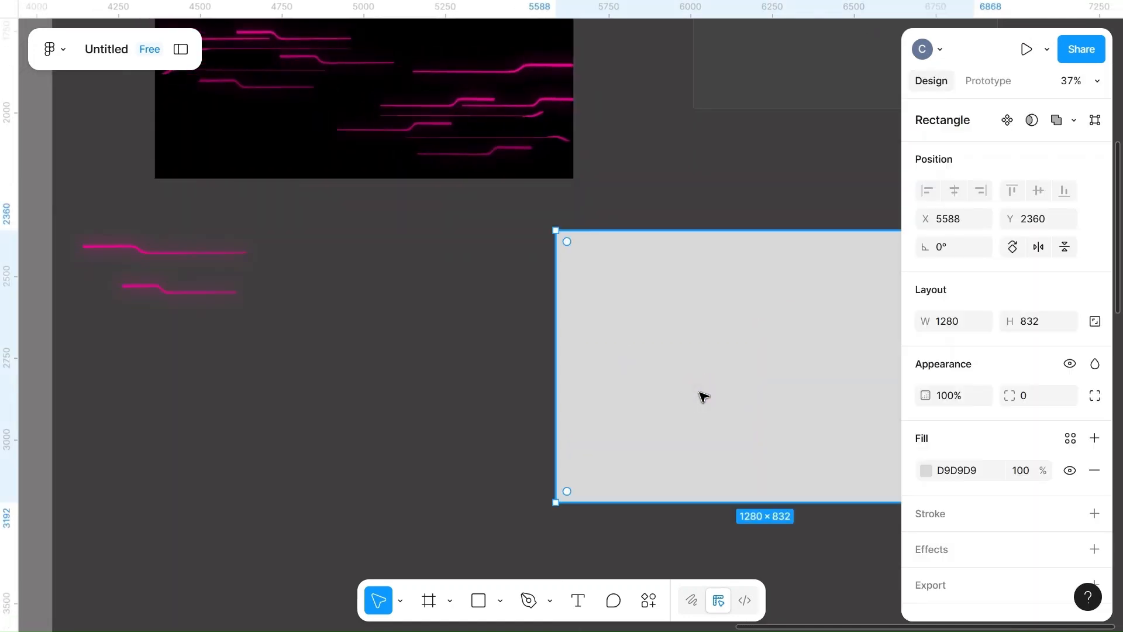
- Look up the hex color codes noted in the text near the content section's upper-left corner
{"action": "scroll", "coordinate": [702, 394], "scroll_direction": "down", "scroll_amount": 4, "text": "ctrl"}
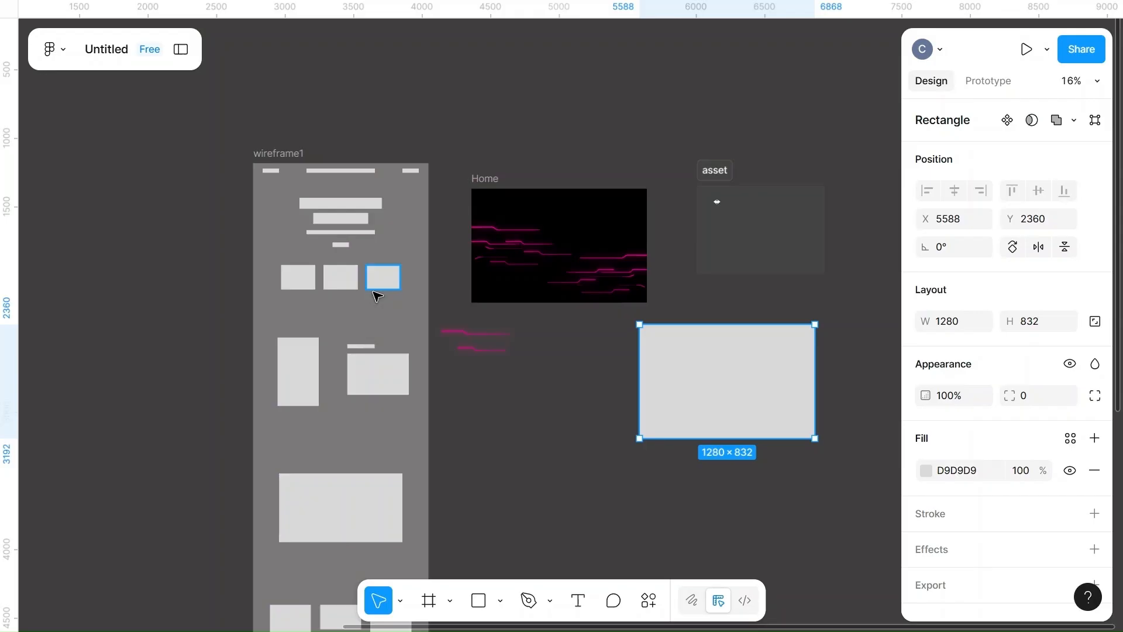
{"action": "scroll", "coordinate": [377, 295], "scroll_direction": "left", "scroll_amount": 3}
{"action": "scroll", "coordinate": [151, 291], "scroll_direction": "down", "scroll_amount": 3, "text": "ctrl"}
{"action": "scroll", "coordinate": [151, 291], "scroll_direction": "left", "scroll_amount": 5}
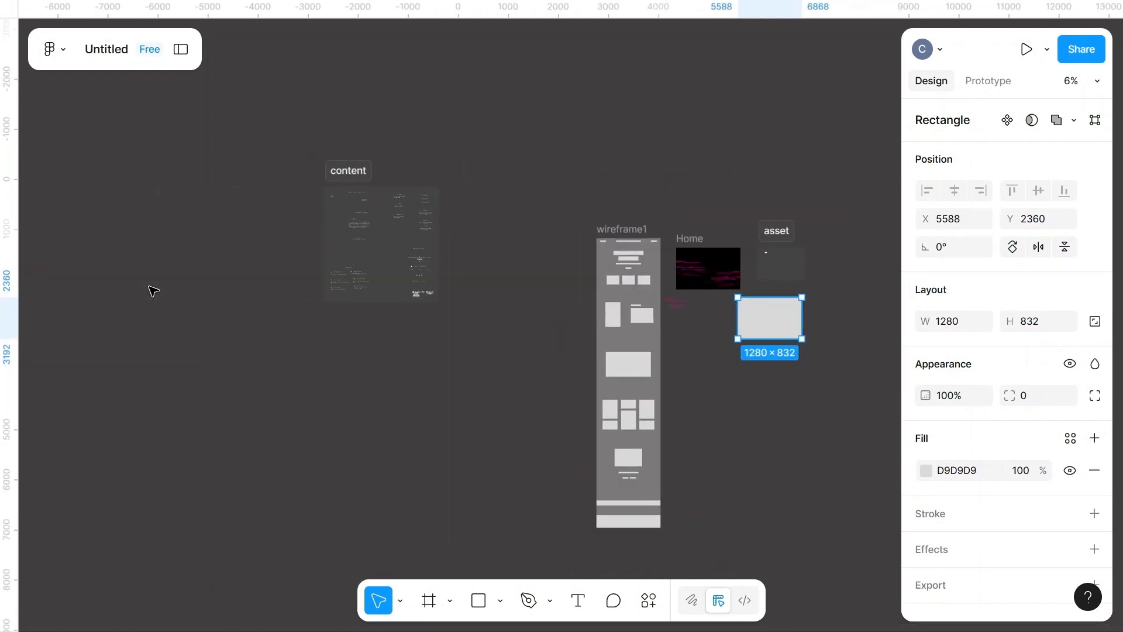
{"action": "scroll", "coordinate": [150, 291], "scroll_direction": "up", "scroll_amount": 2, "text": "ctrl"}
{"action": "scroll", "coordinate": [566, 194], "scroll_direction": "up", "scroll_amount": 5, "text": "ctrl"}
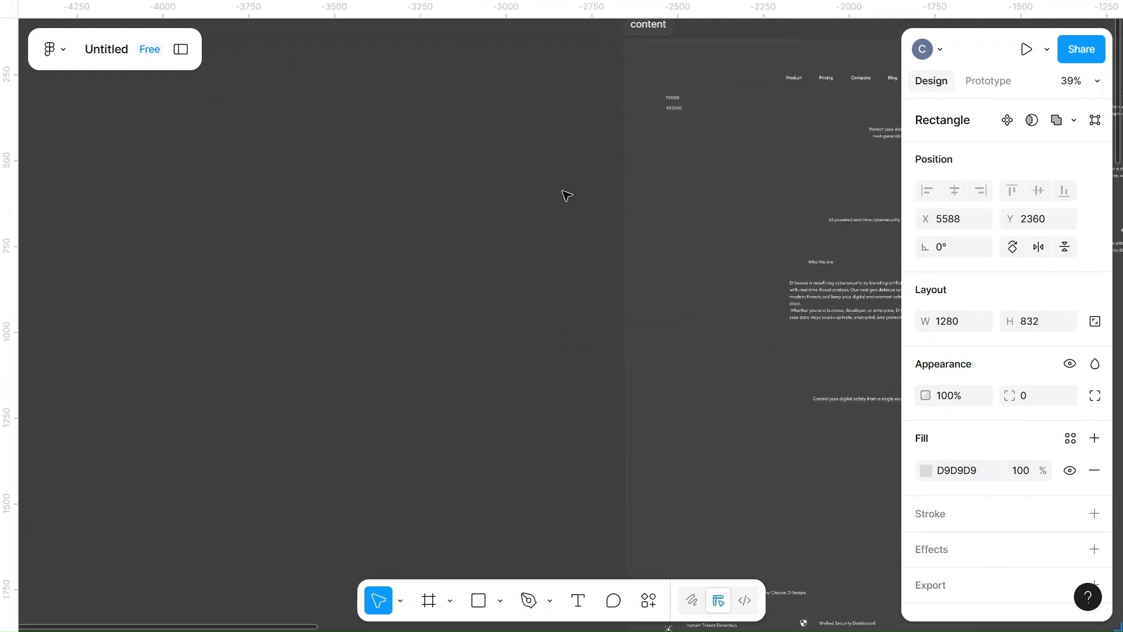
{"action": "scroll", "coordinate": [566, 195], "scroll_direction": "right", "scroll_amount": 3}
{"action": "scroll", "coordinate": [566, 195], "scroll_direction": "up", "scroll_amount": 4}
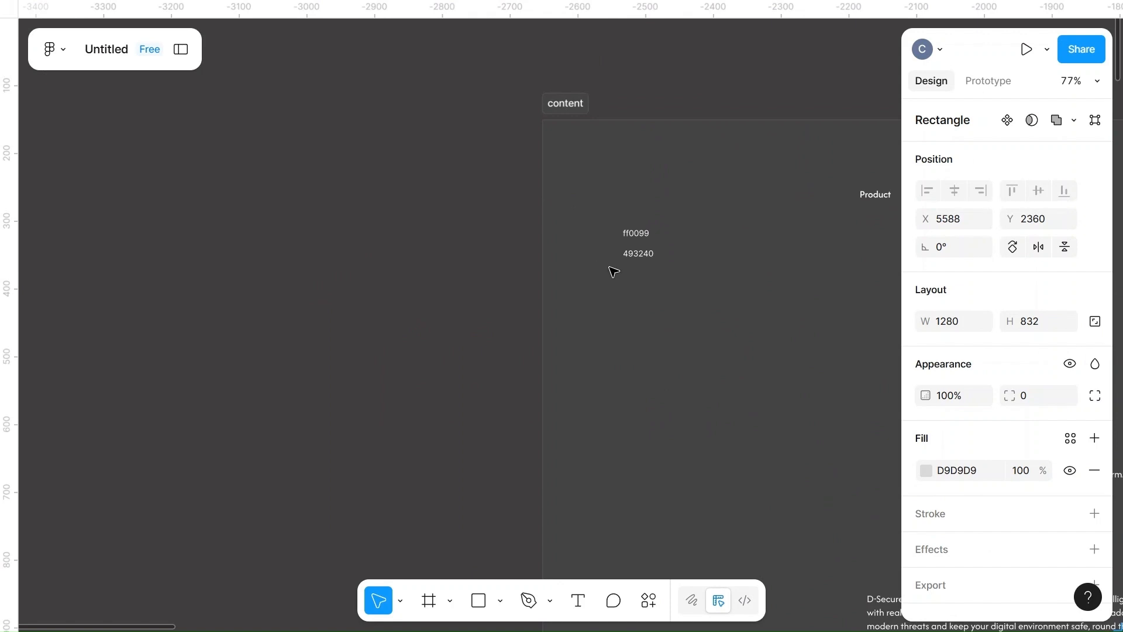
{"action": "left_click", "coordinate": [635, 254]}
{"action": "left_click", "coordinate": [635, 254]}
{"action": "left_click", "coordinate": [635, 253]}
{"action": "left_click", "coordinate": [638, 254]}
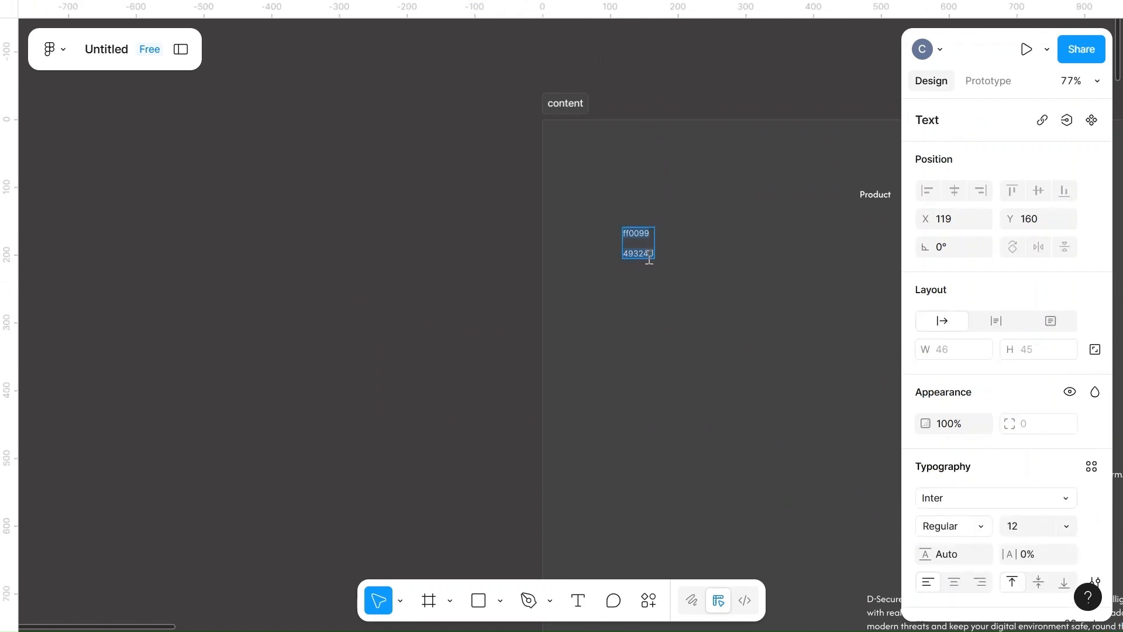
{"action": "left_click", "coordinate": [646, 255]}
- Change the fill of the 1280 × 832 rectangle below the Home frame from solid to a linear gradient
{"action": "scroll", "coordinate": [710, 261], "scroll_direction": "down", "scroll_amount": 5}
{"action": "scroll", "coordinate": [561, 283], "scroll_direction": "down", "scroll_amount": 5}
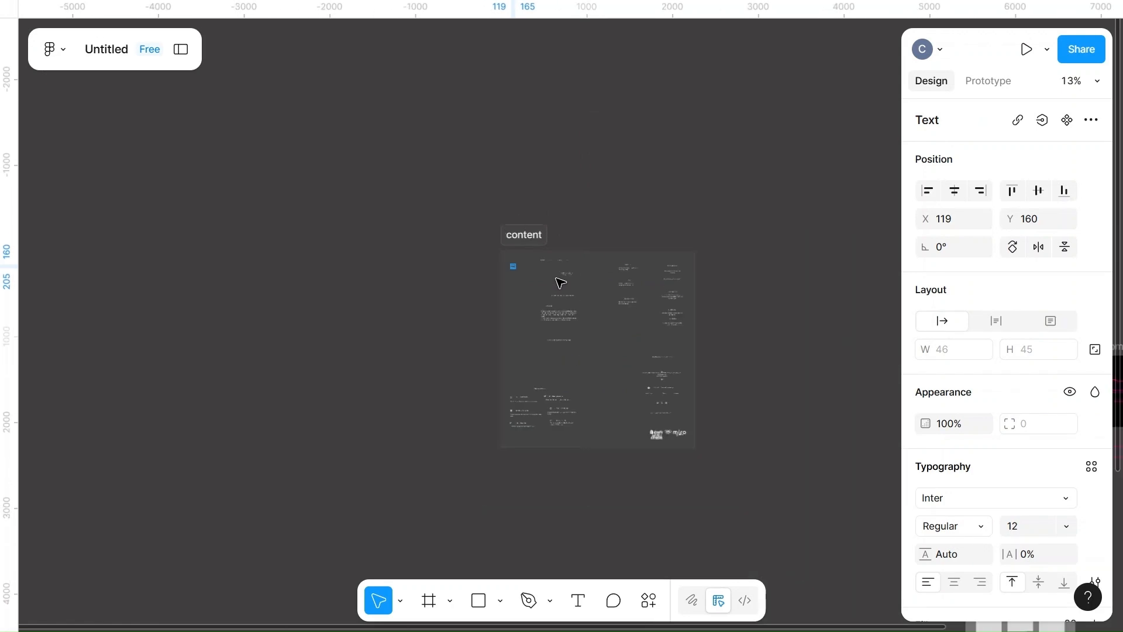
{"action": "scroll", "coordinate": [560, 283], "scroll_direction": "right", "scroll_amount": 3}
{"action": "scroll", "coordinate": [561, 283], "scroll_direction": "right", "scroll_amount": 3}
{"action": "scroll", "coordinate": [561, 283], "scroll_direction": "up", "scroll_amount": 3}
{"action": "scroll", "coordinate": [561, 283], "scroll_direction": "down", "scroll_amount": 5}
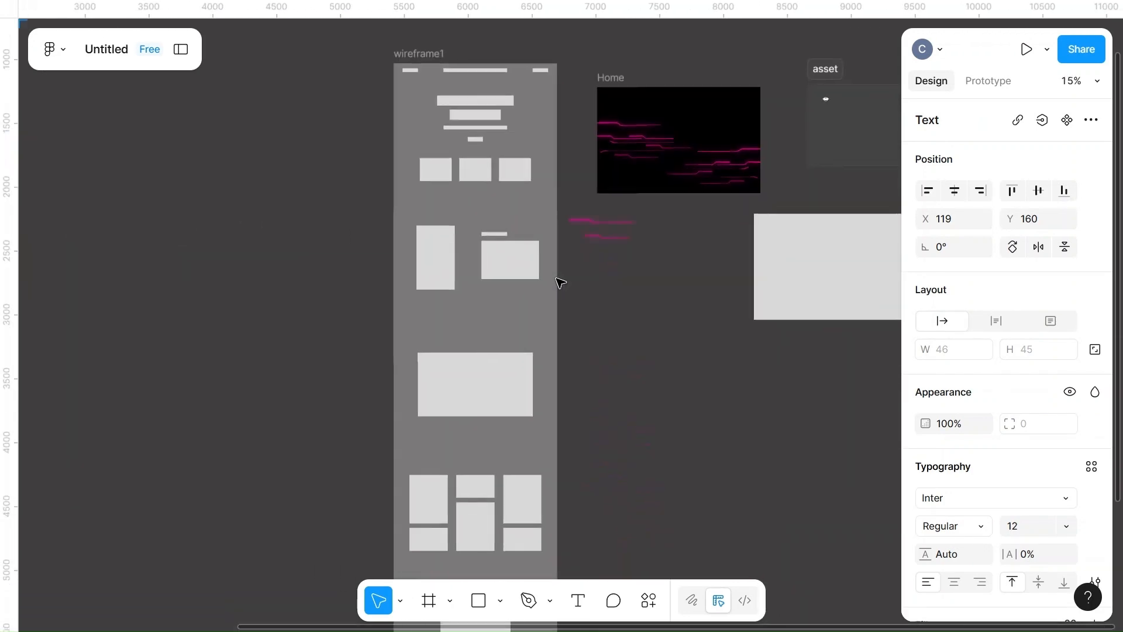
{"action": "scroll", "coordinate": [561, 284], "scroll_direction": "right", "scroll_amount": 2}
{"action": "scroll", "coordinate": [561, 284], "scroll_direction": "right", "scroll_amount": 3}
{"action": "scroll", "coordinate": [560, 281], "scroll_direction": "up", "scroll_amount": 3}
{"action": "left_click", "coordinate": [560, 281]}
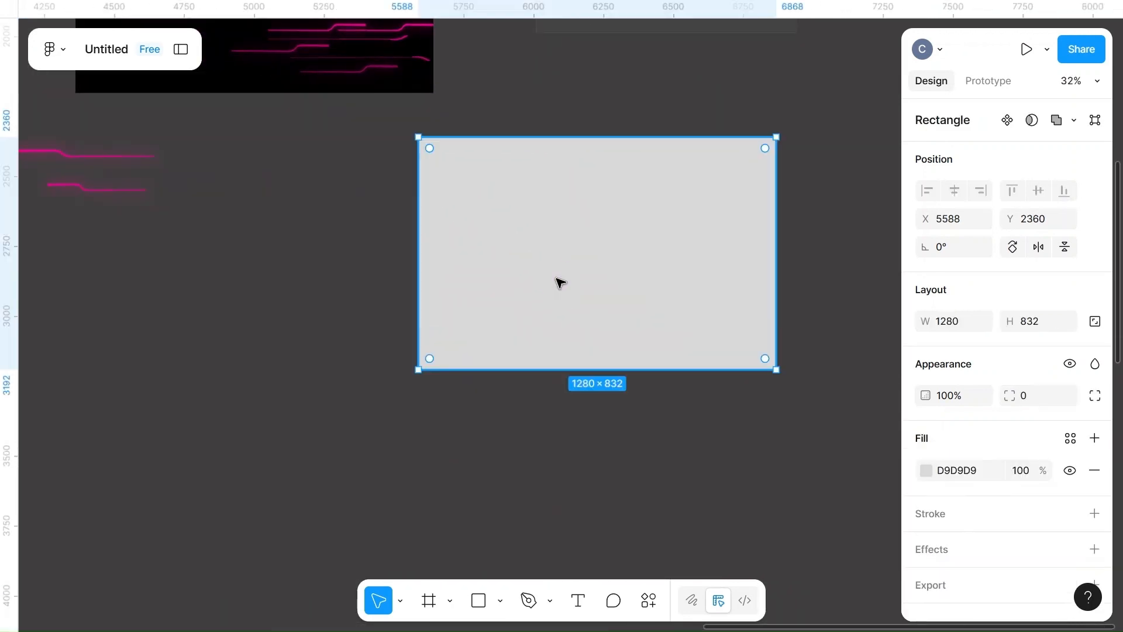
{"action": "left_click", "coordinate": [926, 471]}
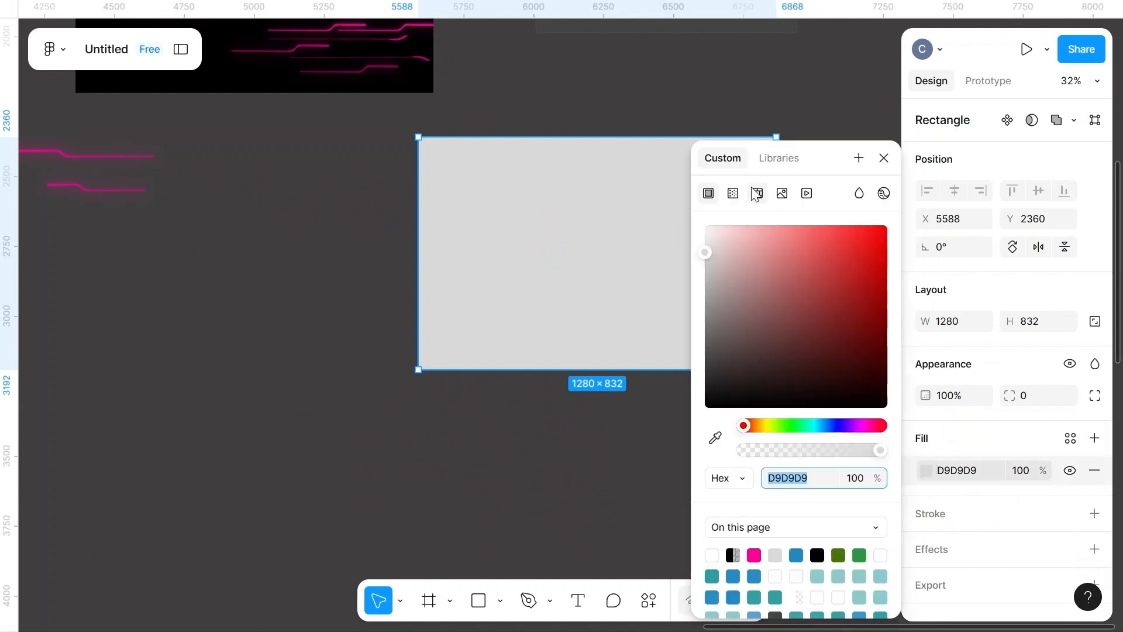
{"action": "left_click", "coordinate": [735, 193]}
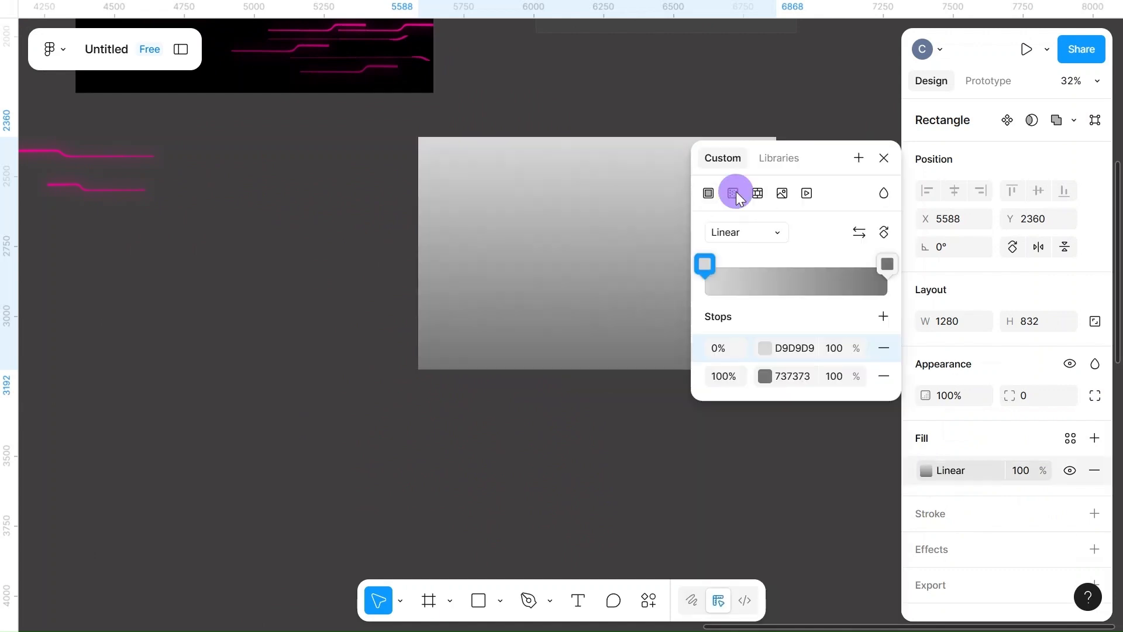
- Set the gradient's 100% stop to 493240 and its 0% stop to FF0099
{"action": "left_click", "coordinate": [767, 374]}
{"action": "left_click", "coordinate": [790, 376]}
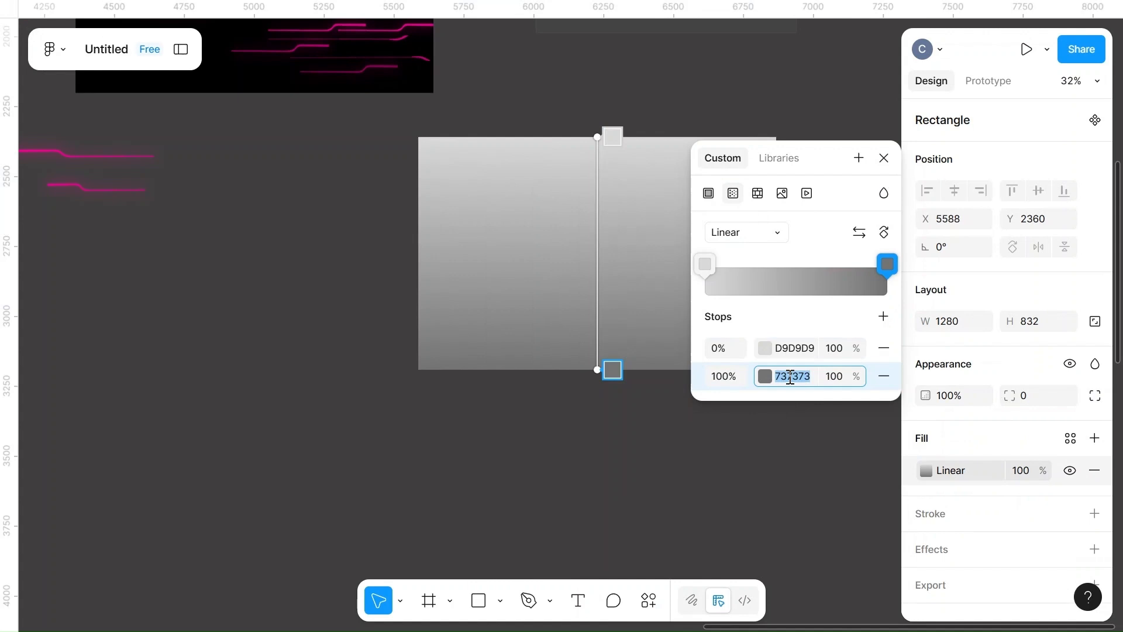
{"action": "type", "text": "493240"}
{"action": "left_click", "coordinate": [802, 350]}
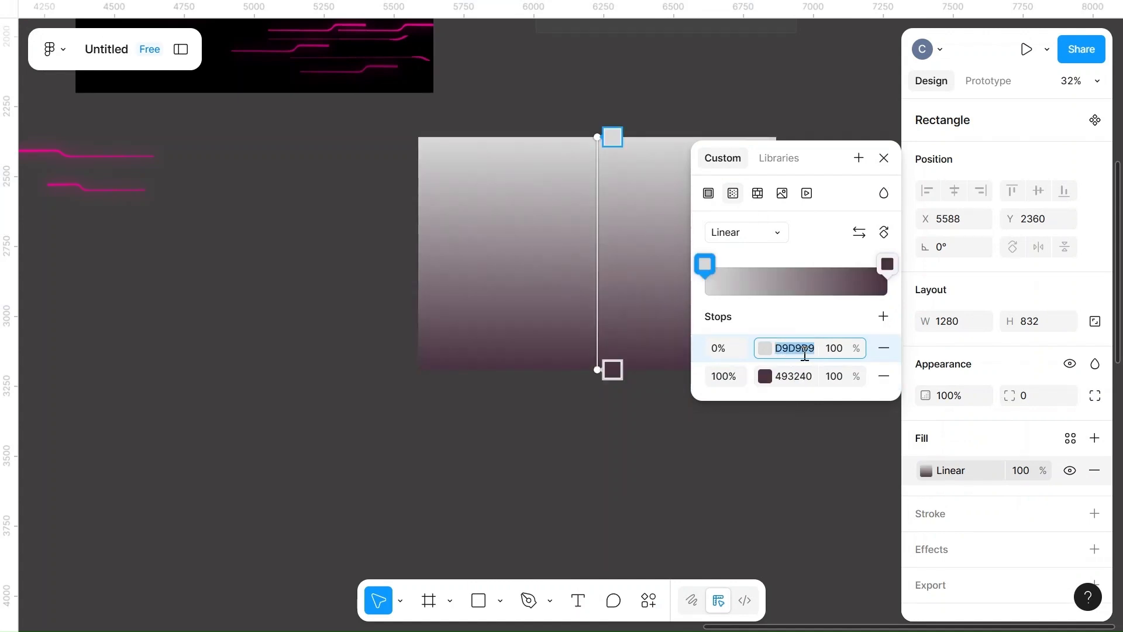
{"action": "type", "text": "ff0099"}
{"action": "key", "text": "Return"}
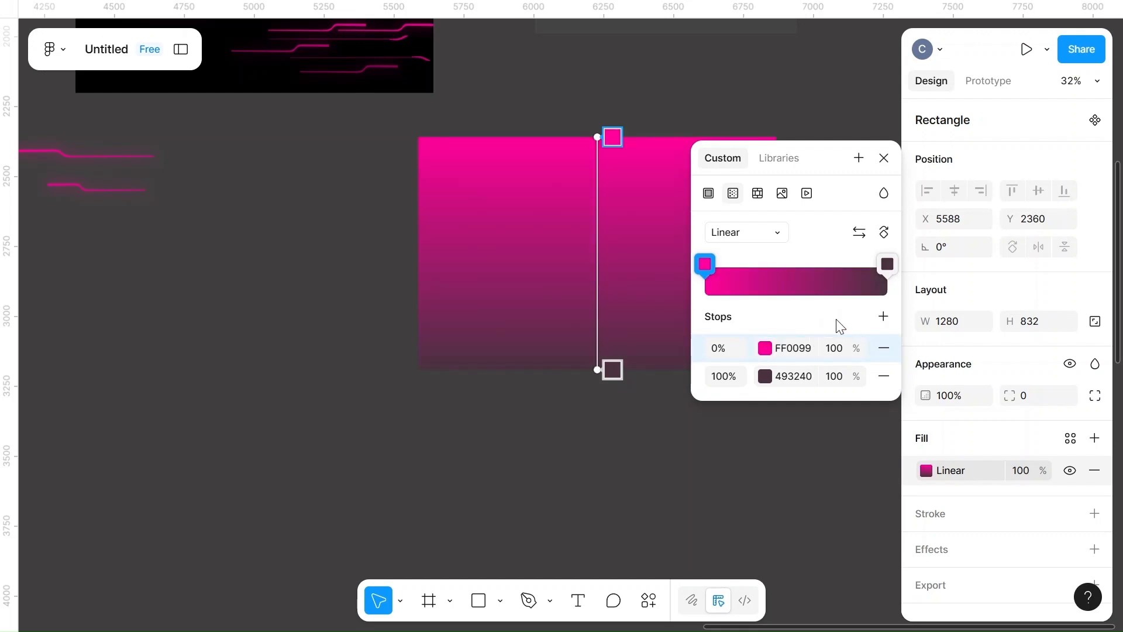
{"action": "scroll", "coordinate": [534, 266], "scroll_direction": "right", "scroll_amount": 5}
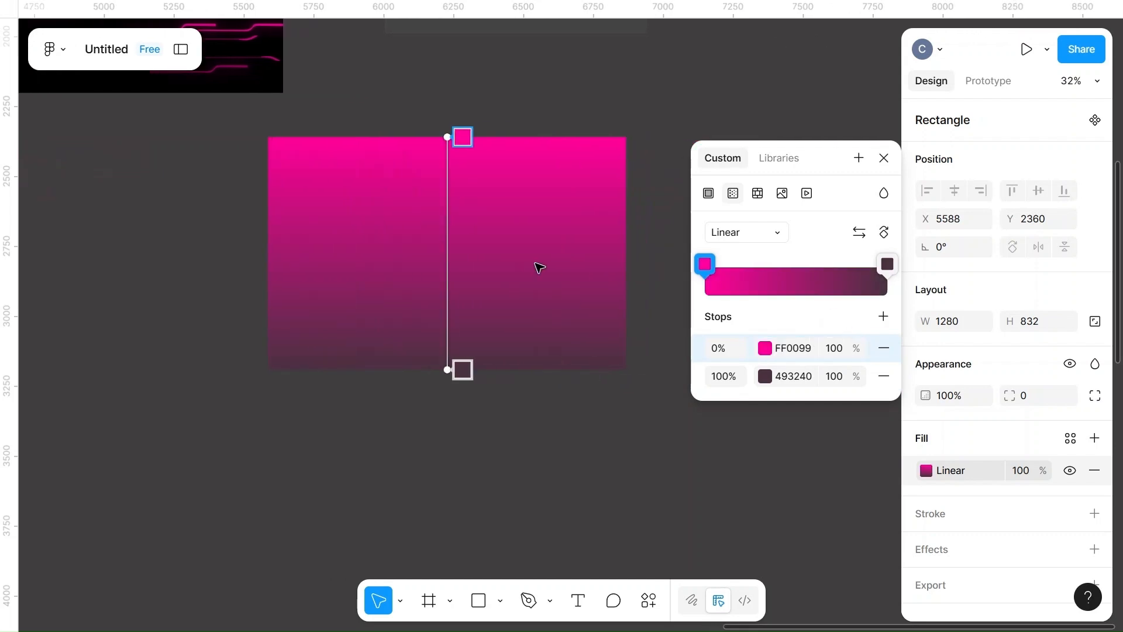
{"action": "key", "text": "Escape"}
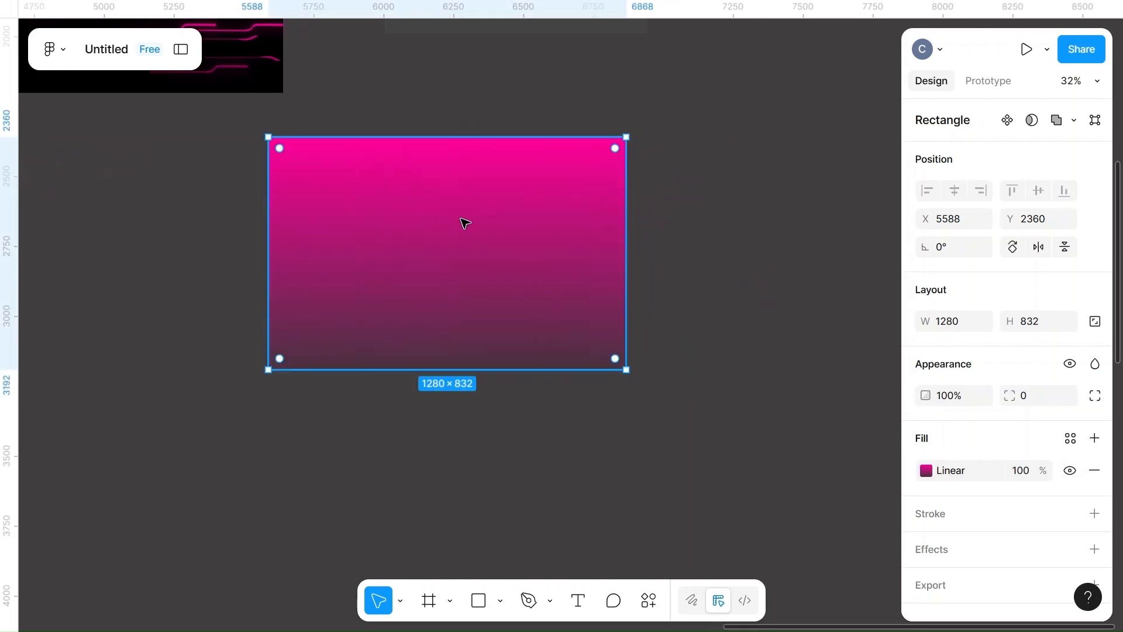
- Move the rectangle gradient's FF0099 stop to the 15% position
{"action": "left_click", "coordinate": [927, 472]}
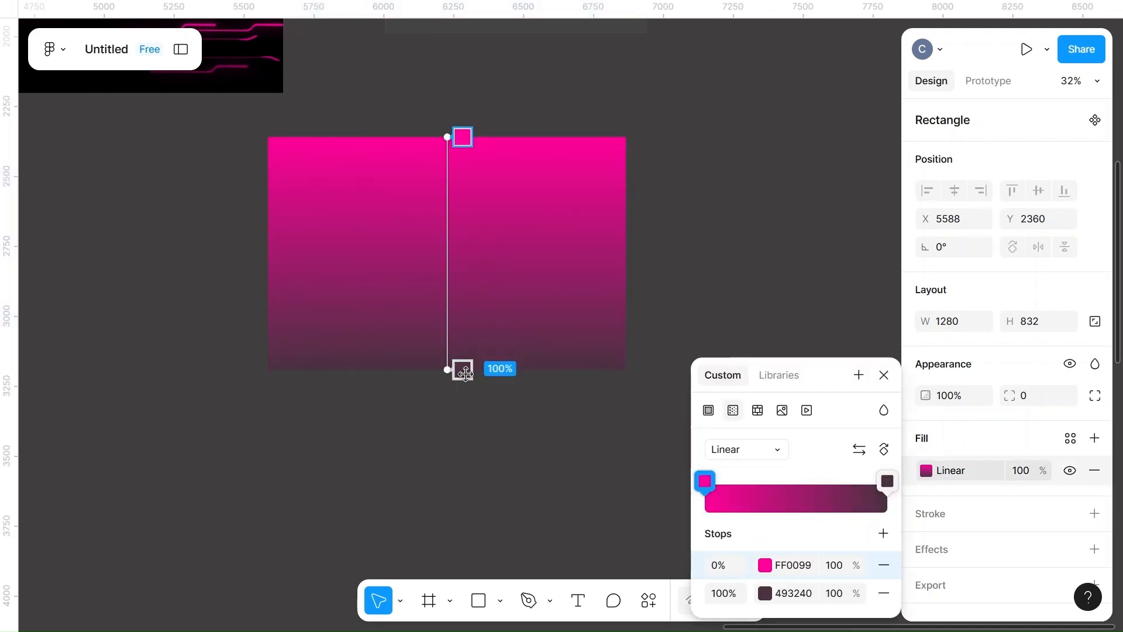
{"action": "mouse_move", "coordinate": [462, 370]}
{"action": "left_mouse_down"}
{"action": "mouse_move", "coordinate": [463, 284]}
{"action": "mouse_move", "coordinate": [463, 370]}
{"action": "left_mouse_up"}
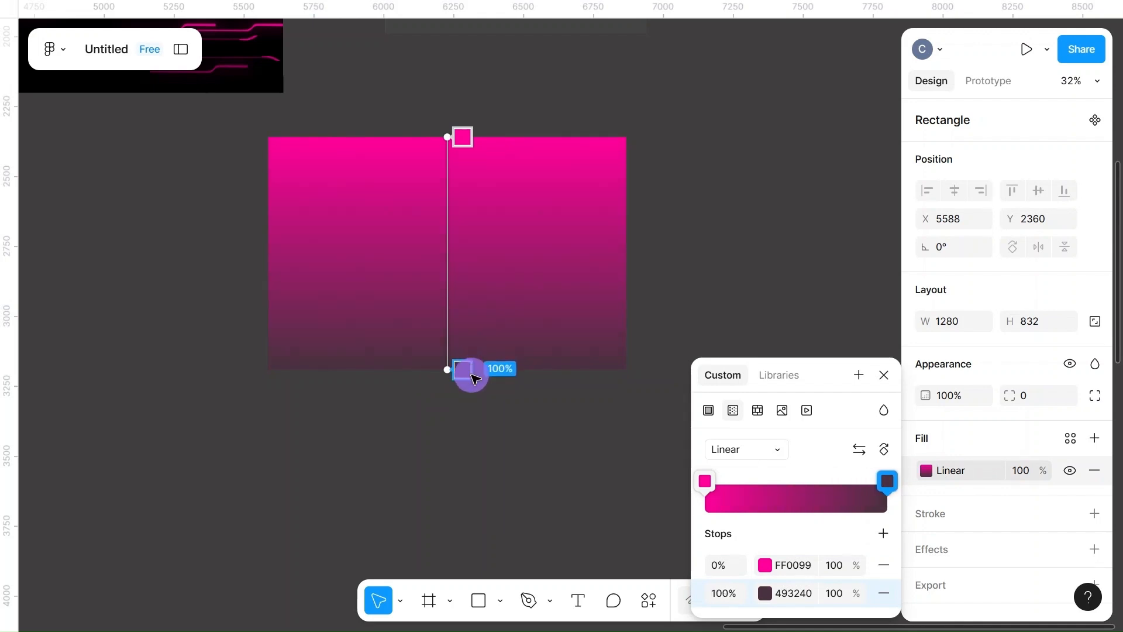
{"action": "left_click_drag", "start_coordinate": [447, 136], "coordinate": [462, 171]}
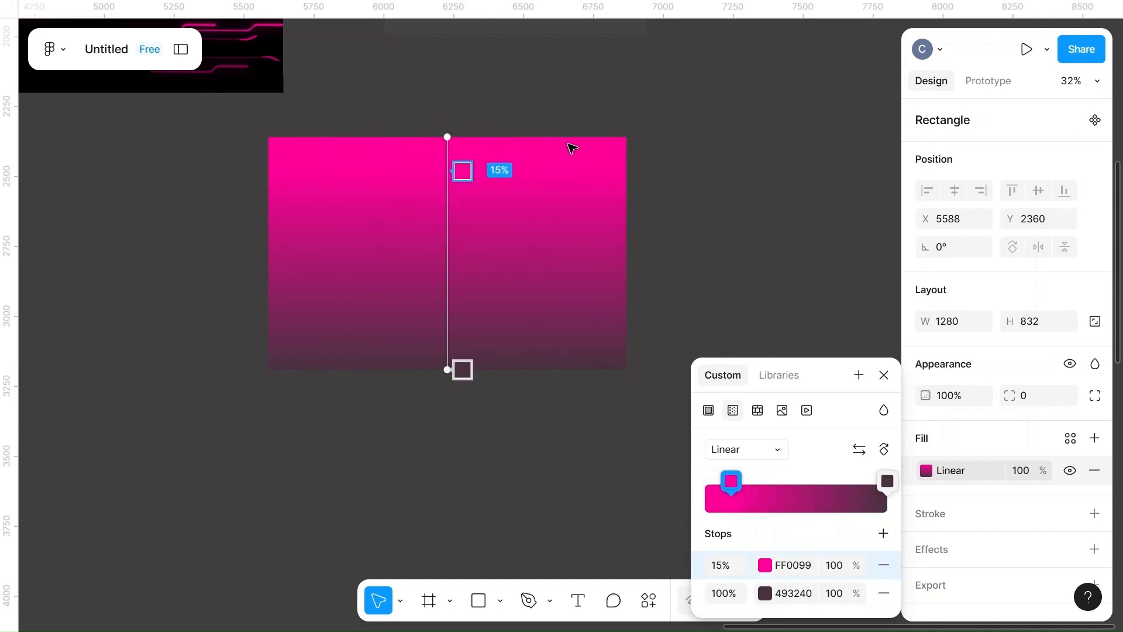
{"action": "key", "text": "Escape"}
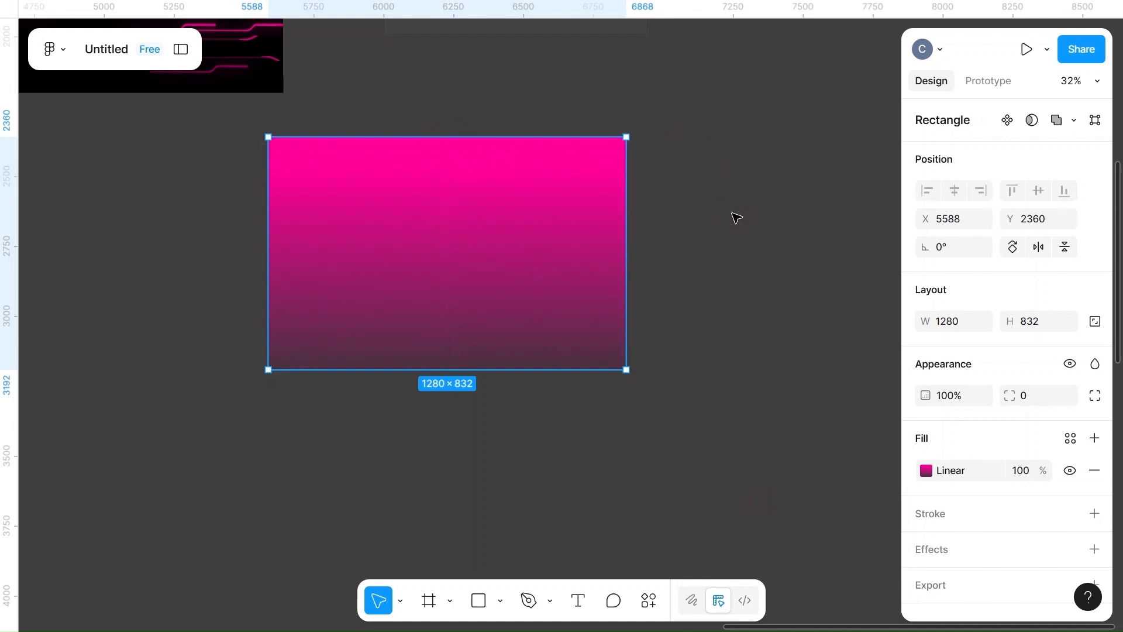
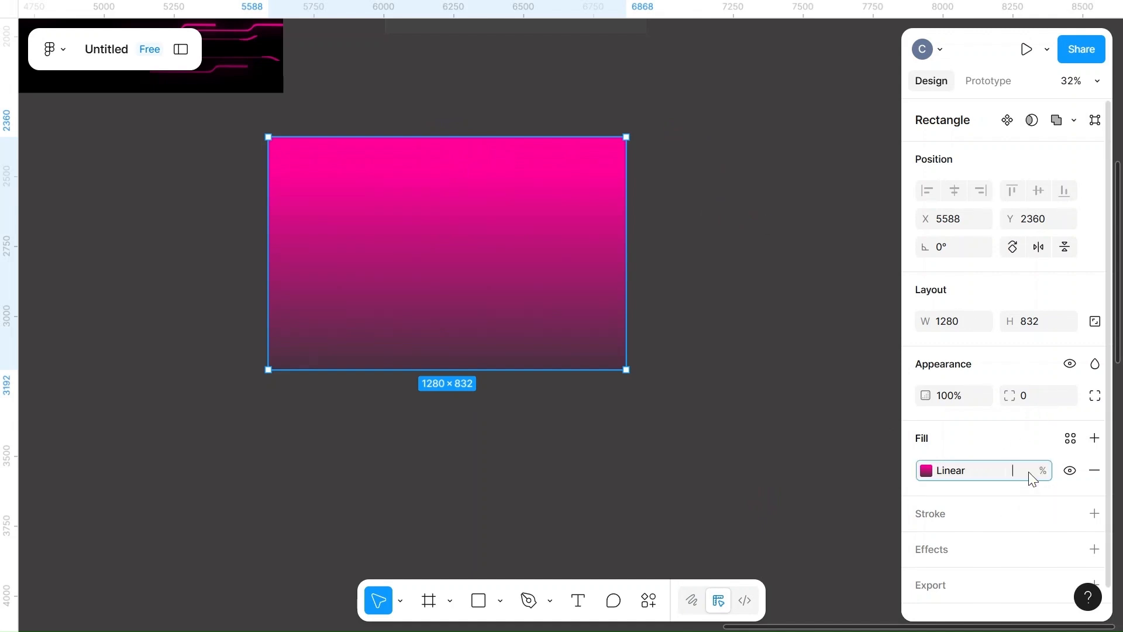
- Set the opacity of the 1280 × 832 rectangle's linear gradient fill to 10%
{"action": "left_click", "coordinate": [750, 466]}
{"action": "scroll", "coordinate": [752, 468], "scroll_direction": "down", "scroll_amount": 5}
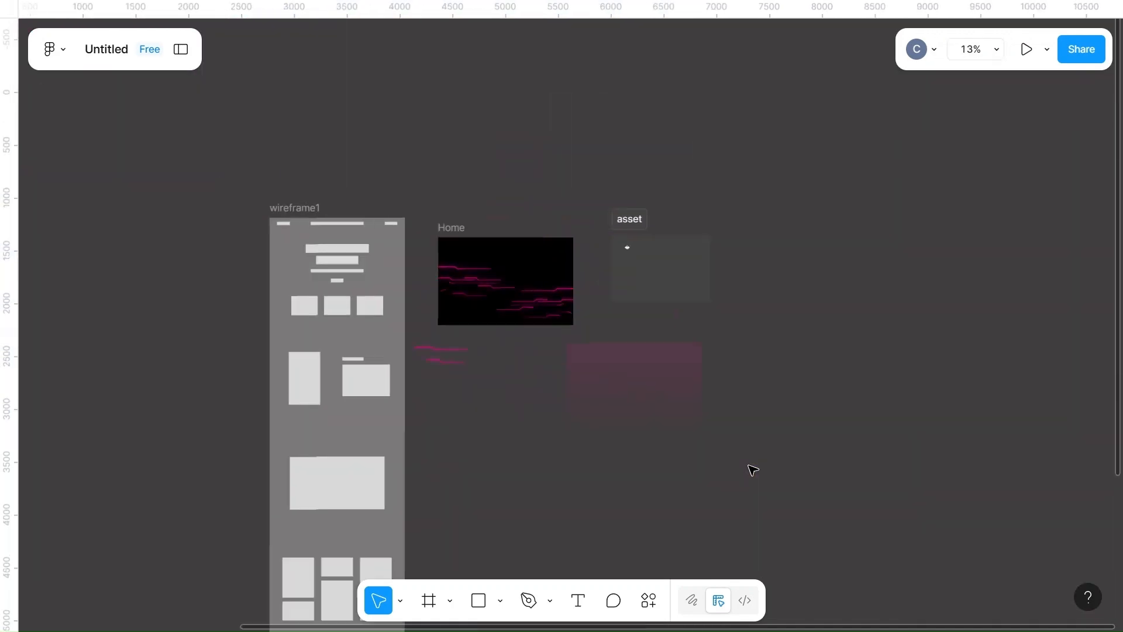
{"action": "scroll", "coordinate": [753, 470], "scroll_direction": "up", "scroll_amount": 5}
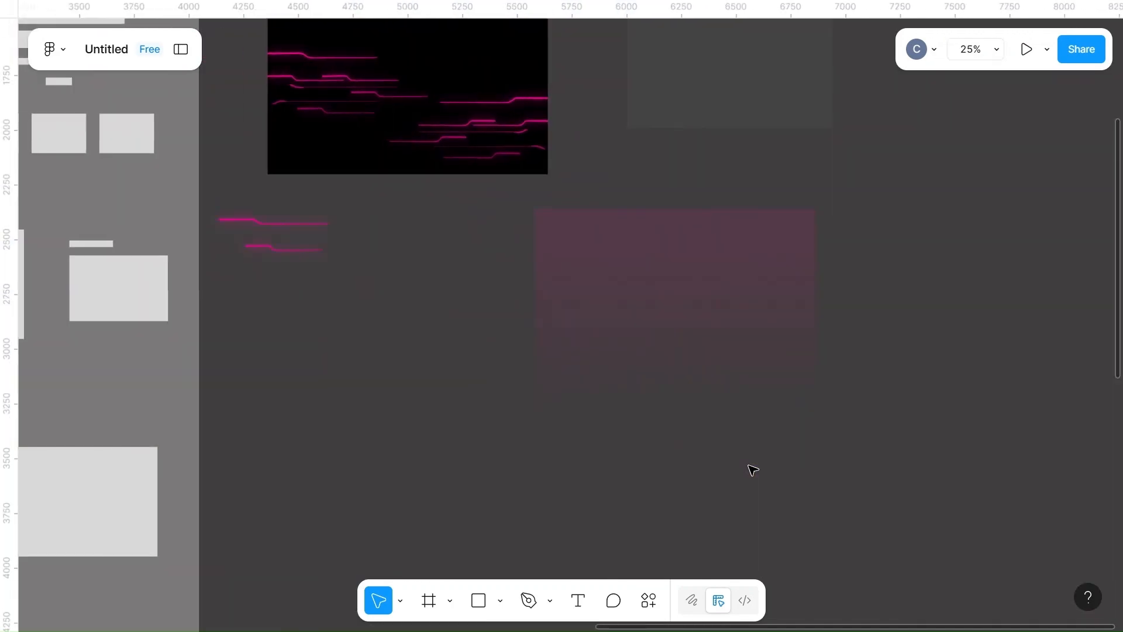
{"action": "scroll", "coordinate": [672, 356], "scroll_direction": "up", "scroll_amount": 3}
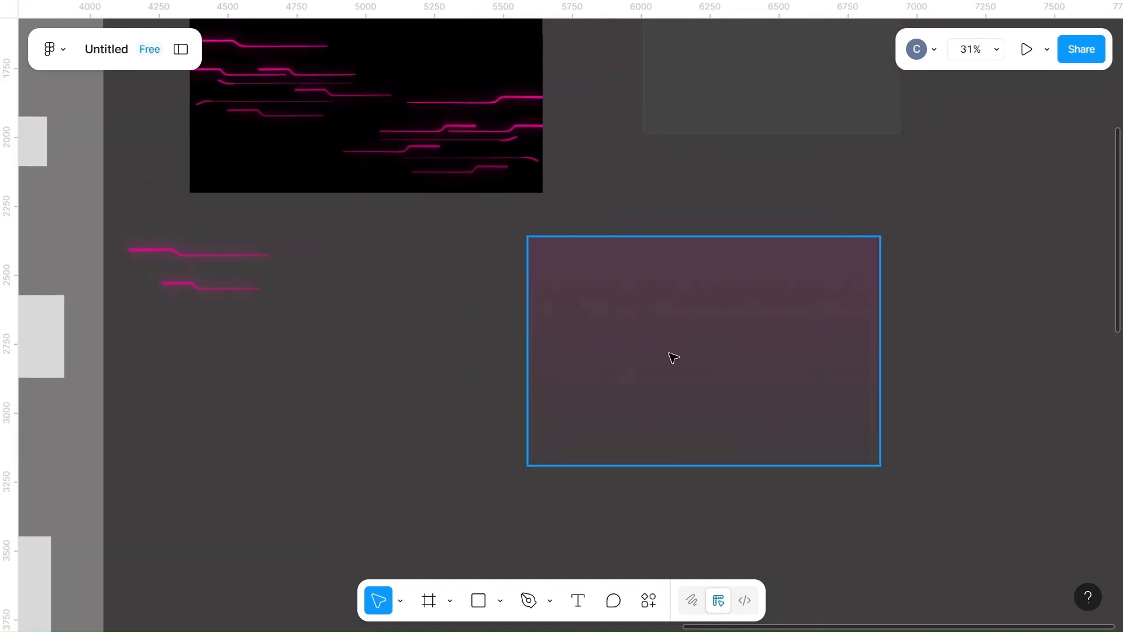
- Place the gradient rectangle over the Home frame so that it covers the pink lines
{"action": "left_click_drag", "start_coordinate": [672, 356], "coordinate": [392, 136]}
{"action": "scroll", "coordinate": [389, 135], "scroll_direction": "up", "scroll_amount": 3}
{"action": "scroll", "coordinate": [388, 135], "scroll_direction": "left", "scroll_amount": 2}
{"action": "left_click_drag", "start_coordinate": [527, 202], "coordinate": [483, 156]}
{"action": "scroll", "coordinate": [485, 157], "scroll_direction": "up", "scroll_amount": 5}
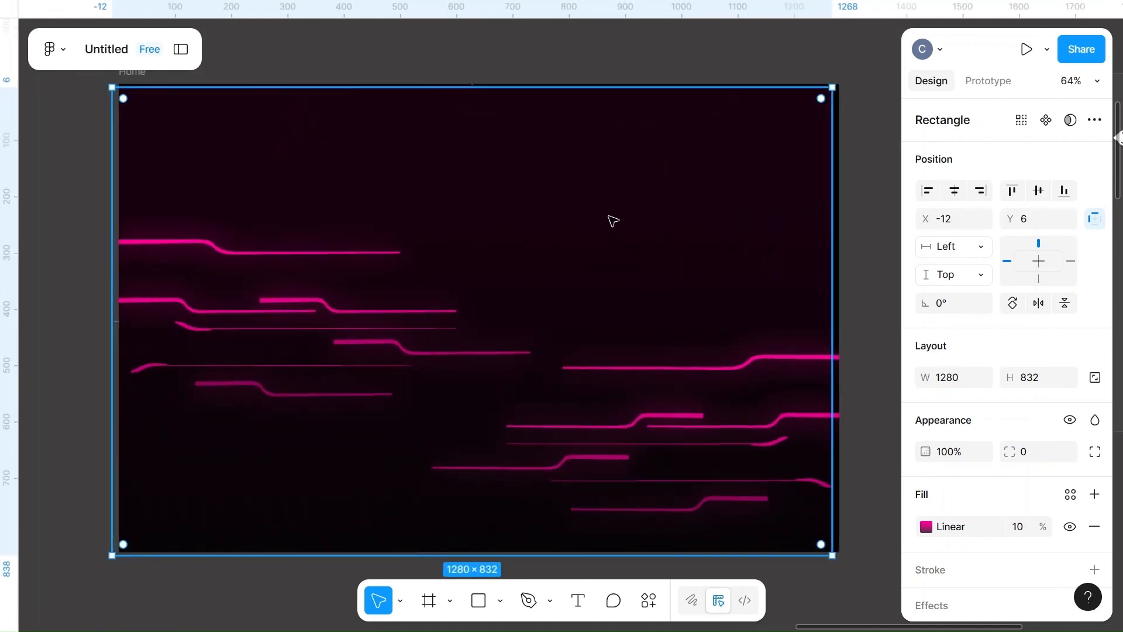
{"action": "mouse_move", "coordinate": [609, 218]}
{"action": "left_mouse_down"}
{"action": "mouse_move", "coordinate": [621, 225]}
{"action": "mouse_move", "coordinate": [607, 223]}
{"action": "left_mouse_up"}
- Move the gradient rectangle back out of the Home frame to the empty canvas below it
{"action": "scroll", "coordinate": [608, 224], "scroll_direction": "down", "scroll_amount": 5}
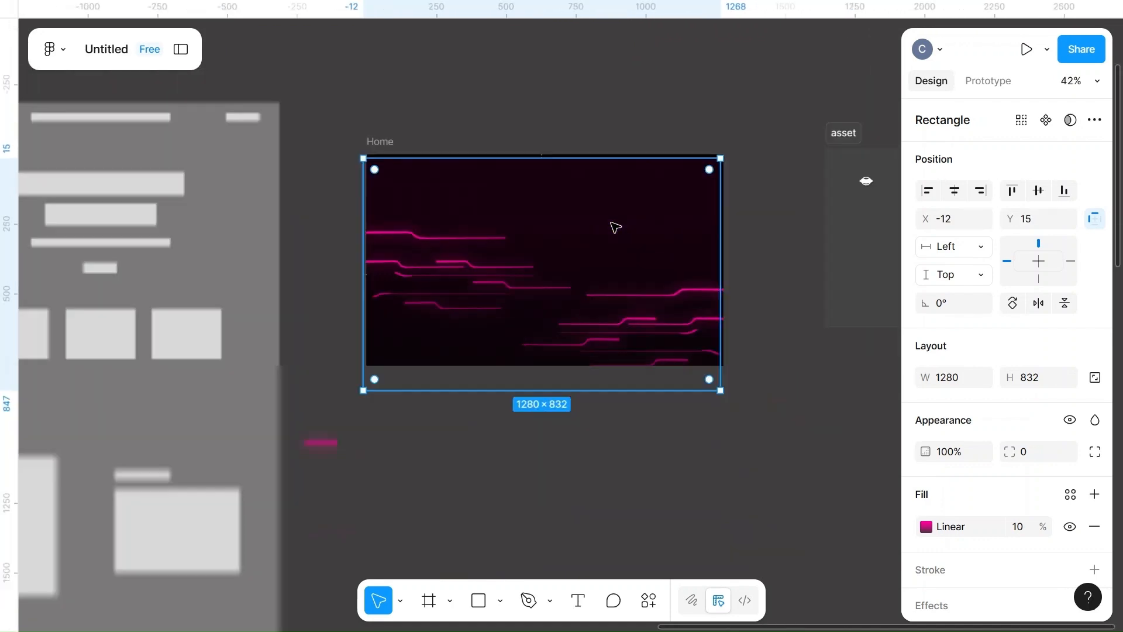
{"action": "scroll", "coordinate": [598, 126], "scroll_direction": "down", "scroll_amount": 1}
{"action": "left_click_drag", "start_coordinate": [598, 126], "coordinate": [735, 476]}
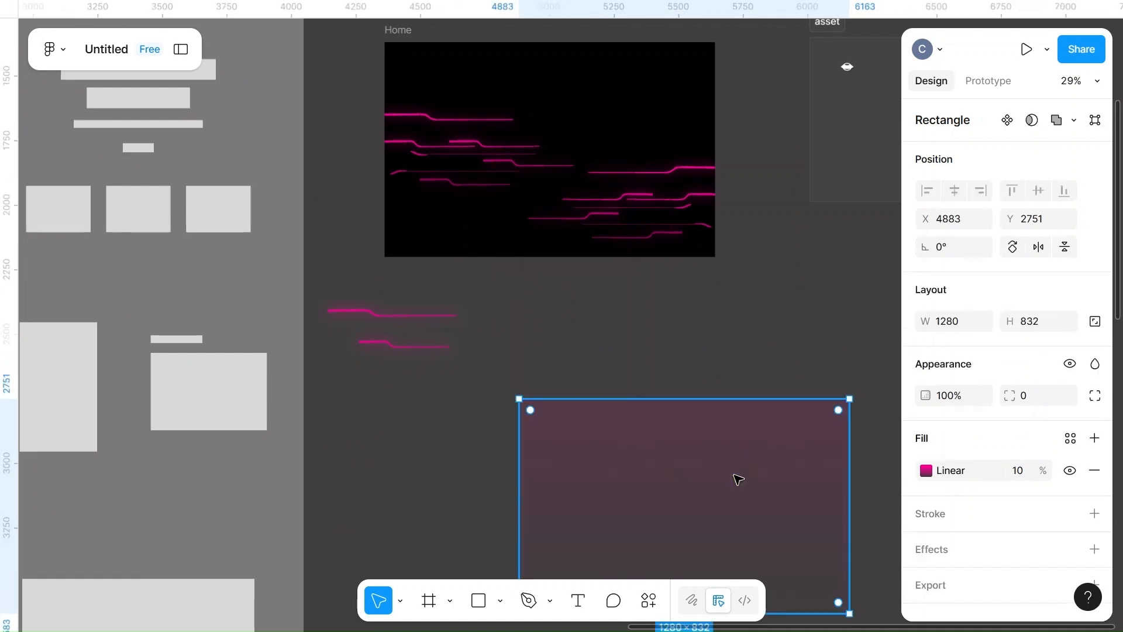
- Add a uniform background blur effect with a blur of 20 to the gradient rectangle
{"action": "scroll", "coordinate": [735, 476], "scroll_direction": "down", "scroll_amount": 2}
{"action": "scroll", "coordinate": [981, 505], "scroll_direction": "down", "scroll_amount": 1}
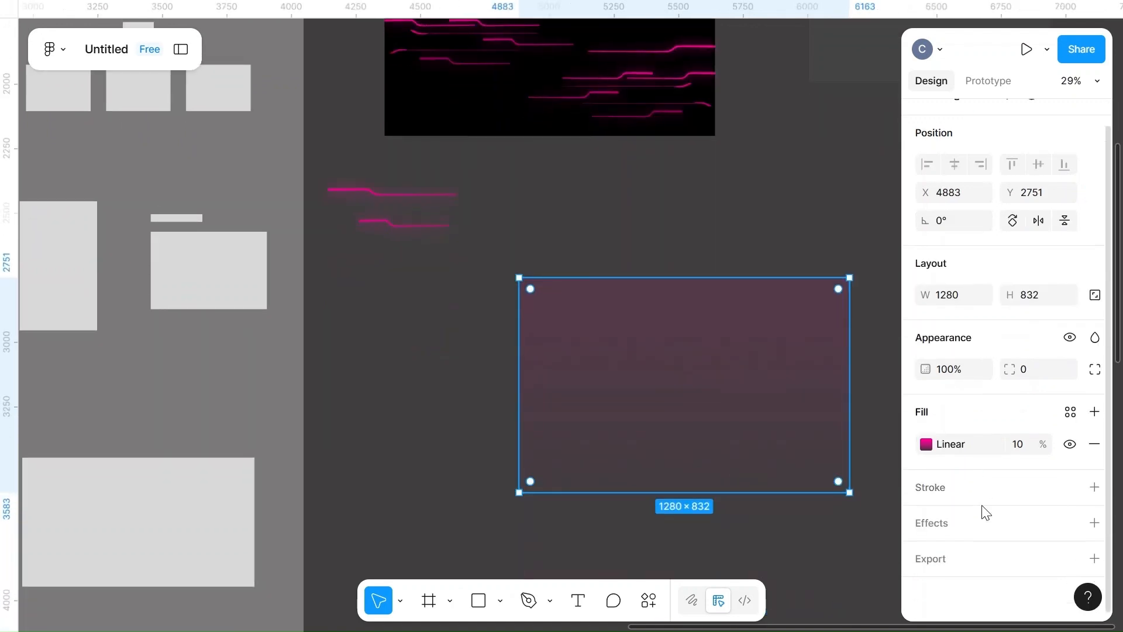
{"action": "left_click", "coordinate": [937, 525]}
{"action": "left_click", "coordinate": [790, 396]}
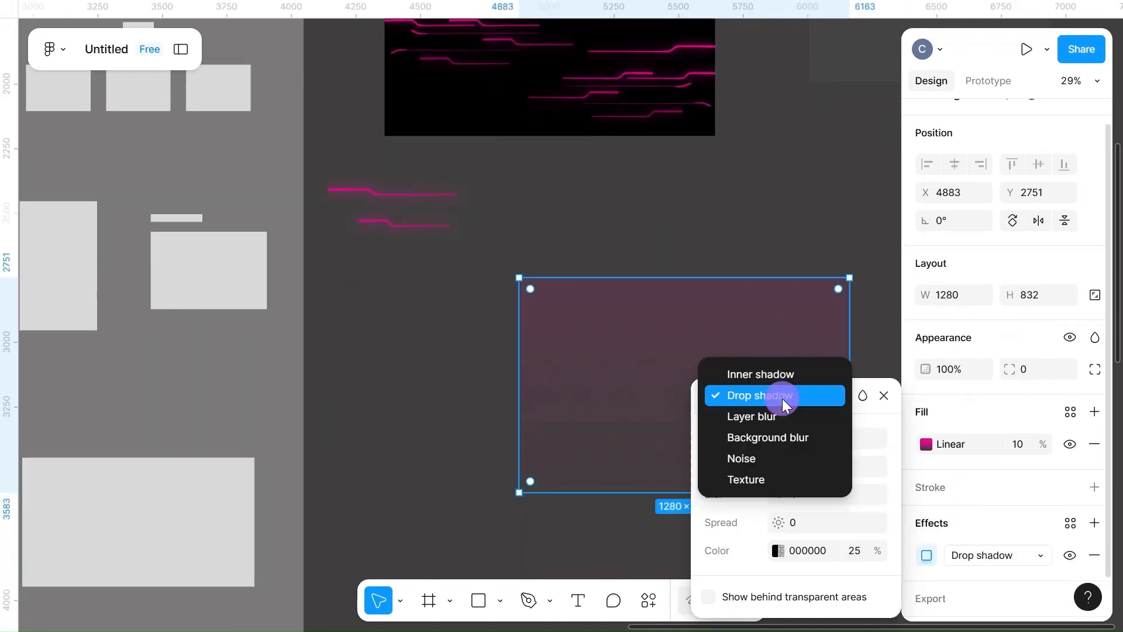
{"action": "left_click", "coordinate": [766, 440]}
{"action": "left_click", "coordinate": [805, 460]}
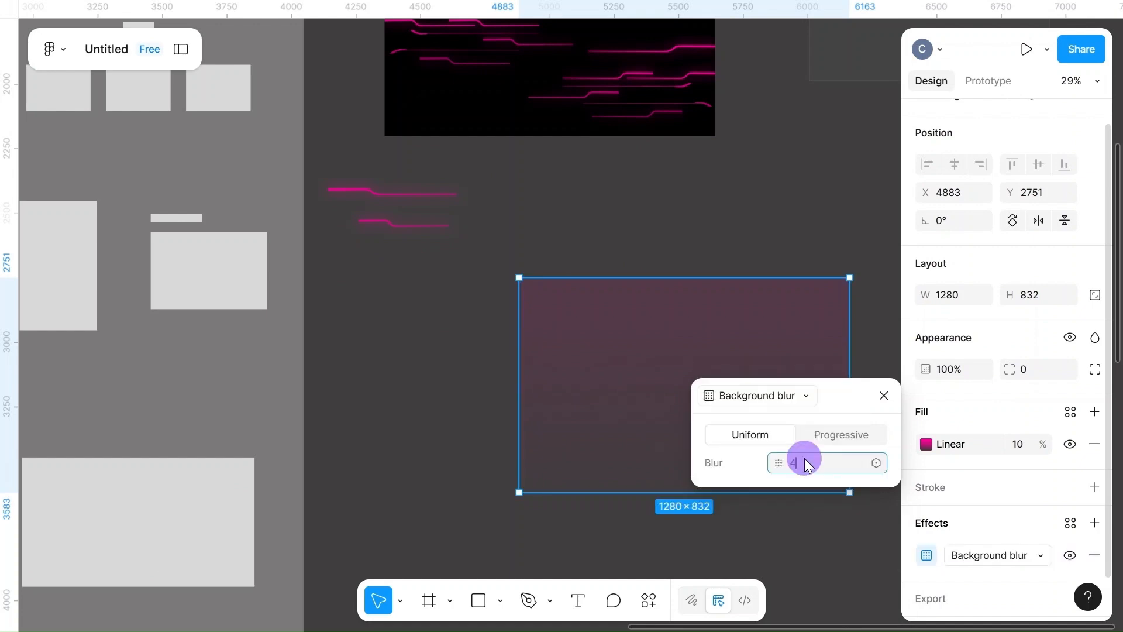
{"action": "type", "text": "20"}
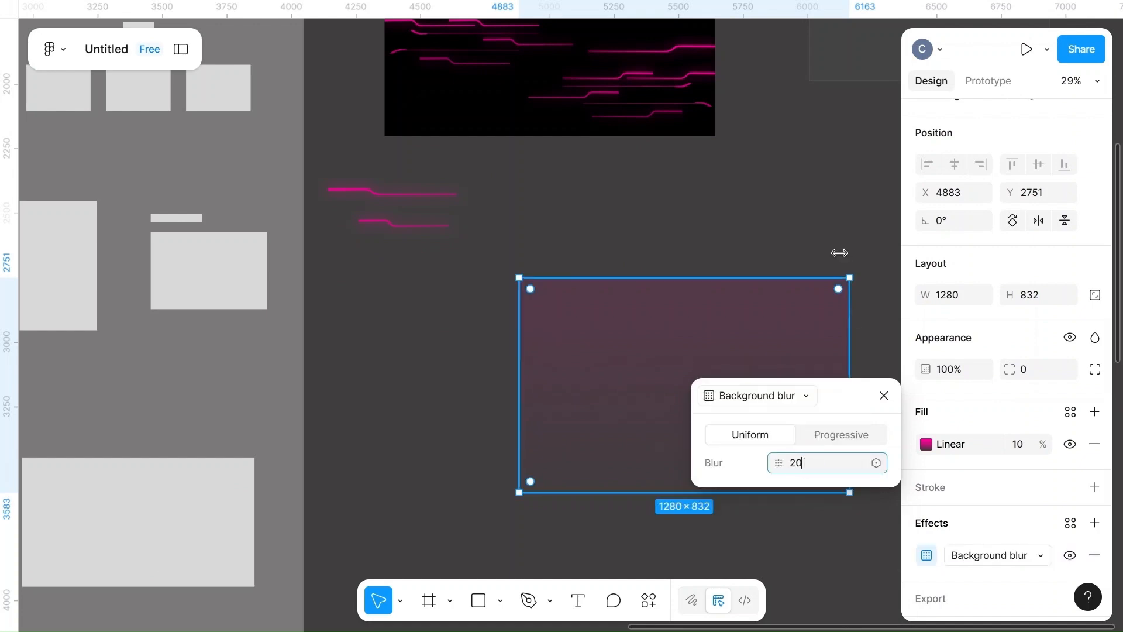
{"action": "left_click", "coordinate": [788, 226]}
- Set the opacity of the blurred rectangle's gradient fill to 5%
{"action": "left_click", "coordinate": [702, 351]}
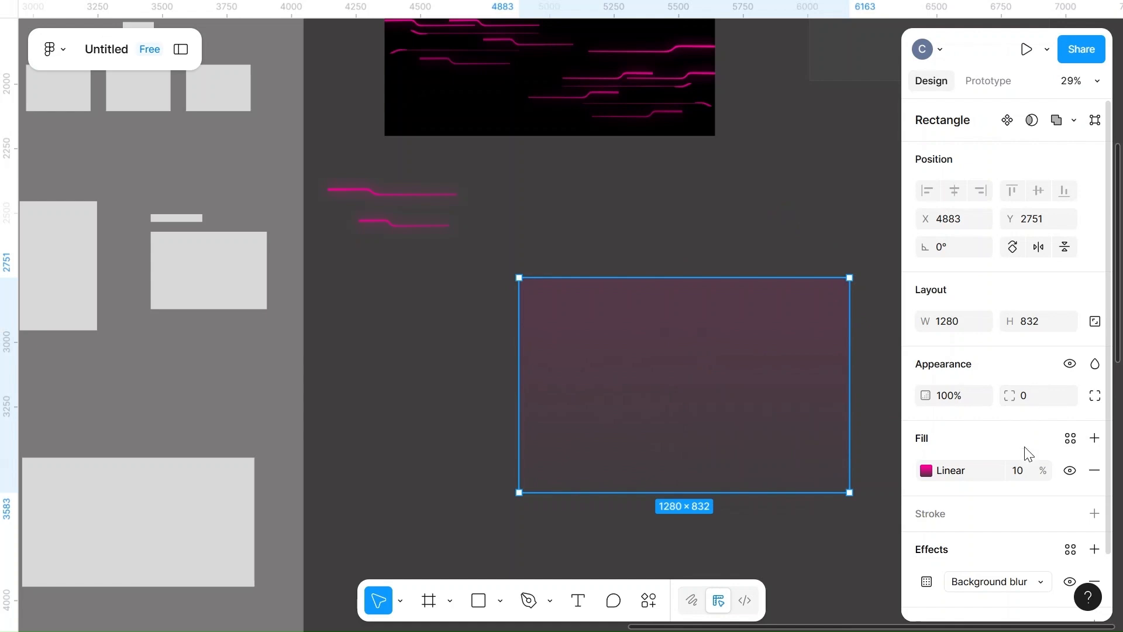
{"action": "left_click", "coordinate": [1021, 472]}
{"action": "type", "text": "5"}
{"action": "left_click", "coordinate": [785, 243]}
{"action": "left_click", "coordinate": [639, 369]}
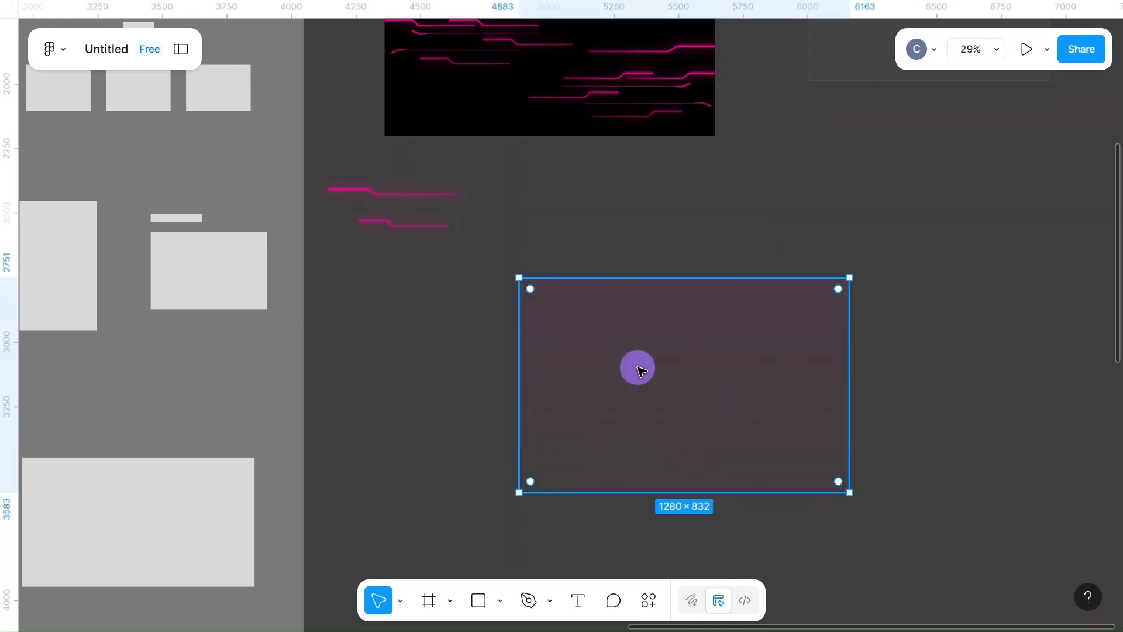
- Place the blurred gradient rectangle on the Home frame at X 0, Y 23
{"action": "scroll", "coordinate": [642, 371], "scroll_direction": "down", "scroll_amount": 1}
{"action": "scroll", "coordinate": [642, 371], "scroll_direction": "down", "scroll_amount": 3}
{"action": "left_click_drag", "start_coordinate": [671, 375], "coordinate": [574, 186]}
{"action": "scroll", "coordinate": [577, 209], "scroll_direction": "up", "scroll_amount": 3}
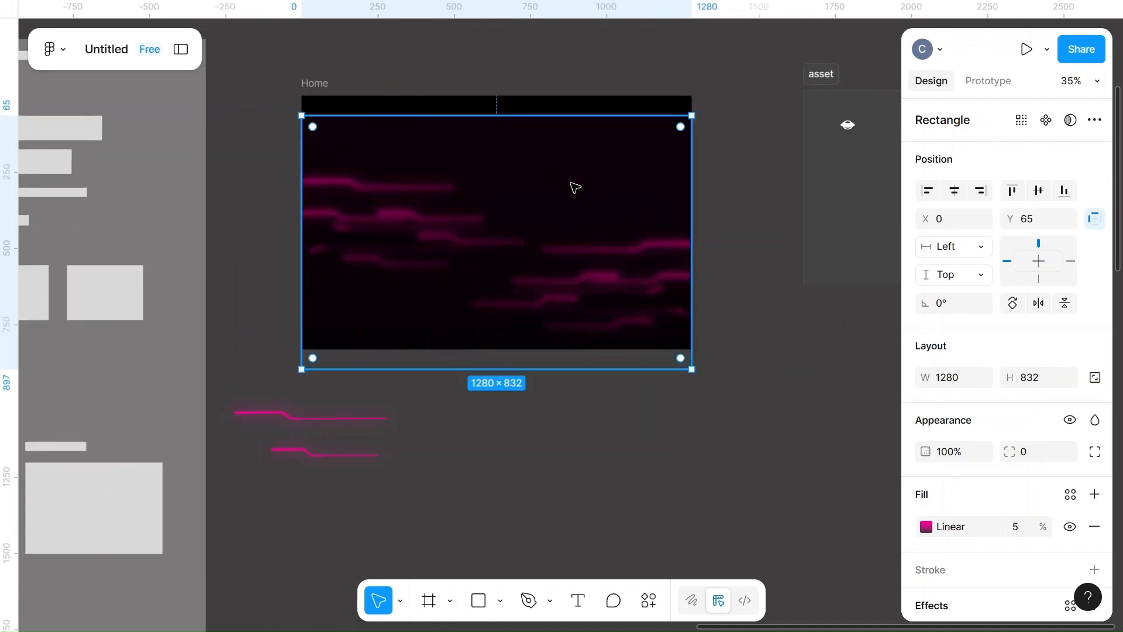
{"action": "left_click_drag", "start_coordinate": [575, 188], "coordinate": [575, 175]}
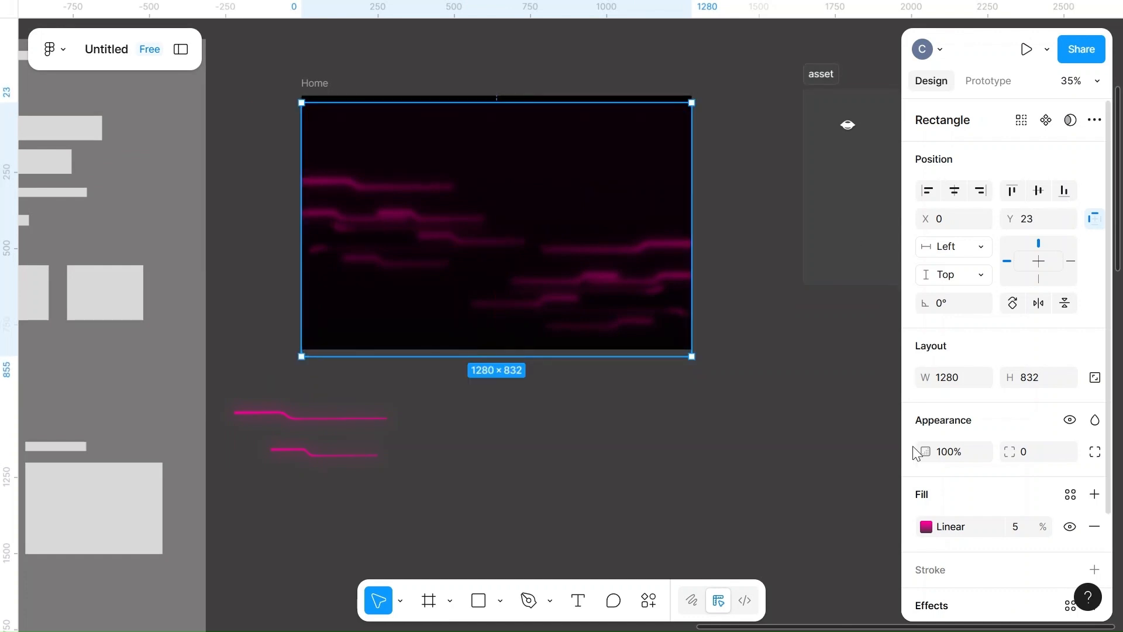
- Set the gradient rectangle's background blur to 2
{"action": "scroll", "coordinate": [942, 498], "scroll_direction": "down", "scroll_amount": 2}
{"action": "left_click", "coordinate": [927, 516]}
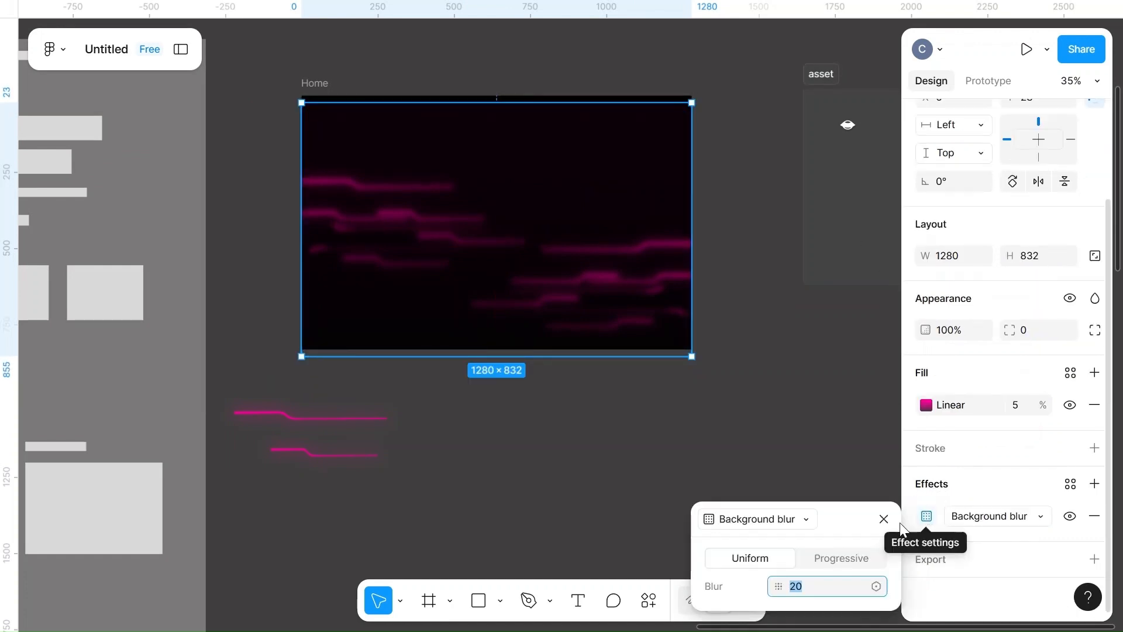
{"action": "left_click", "coordinate": [818, 577]}
{"action": "type", "text": "2"}
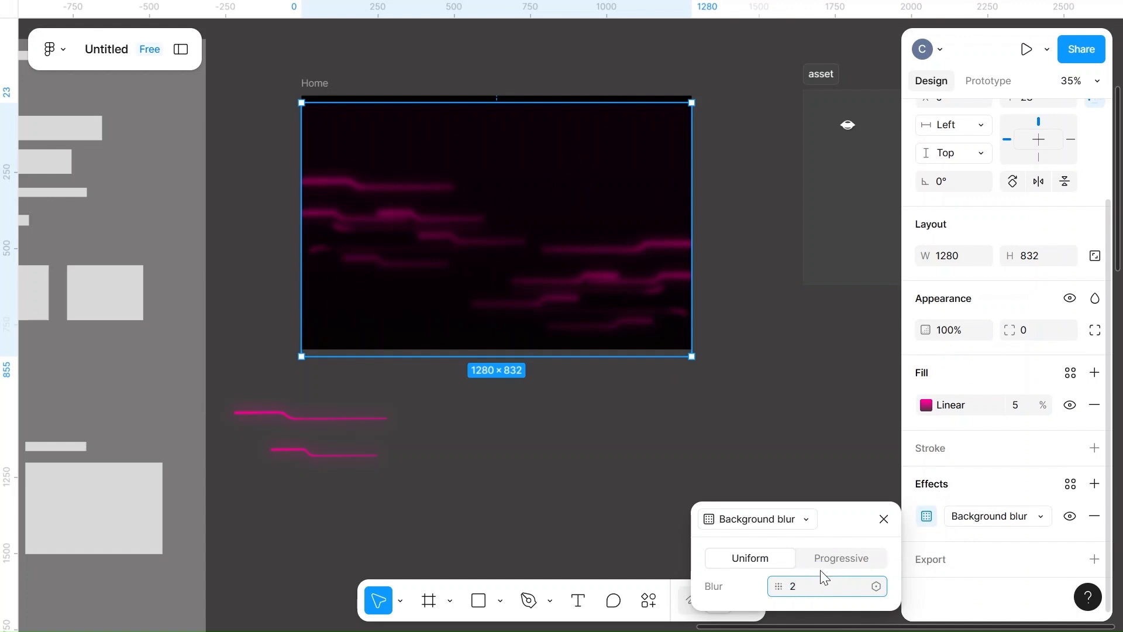
{"action": "left_click", "coordinate": [811, 444]}
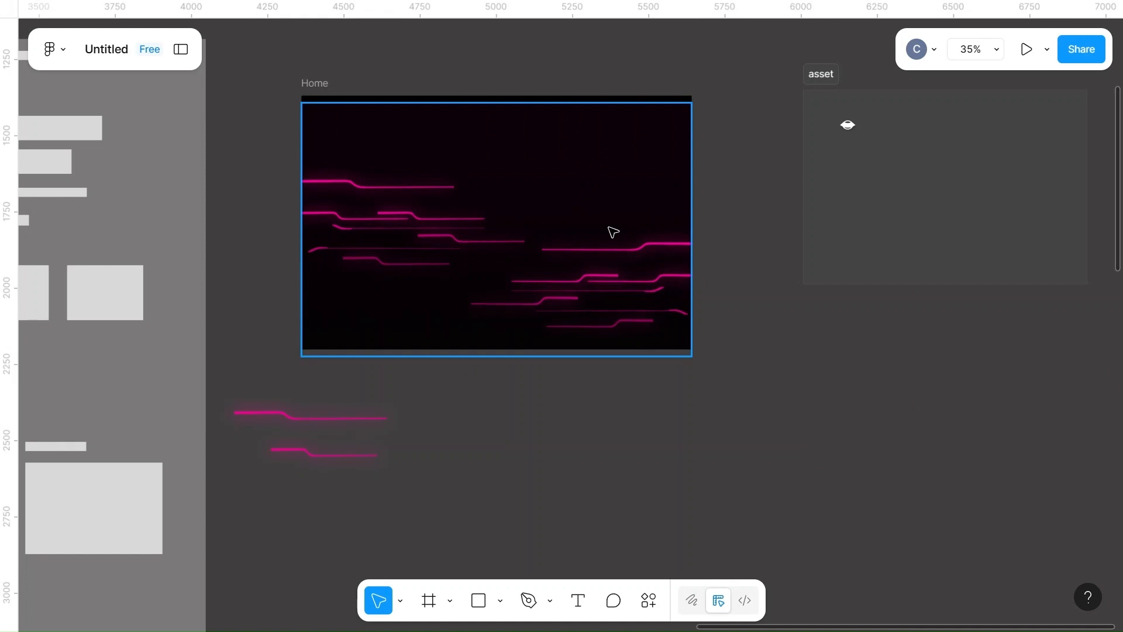
- Set the gradient rectangle's background blur to 10
{"action": "left_click", "coordinate": [613, 232]}
{"action": "scroll", "coordinate": [993, 509], "scroll_direction": "down", "scroll_amount": 2}
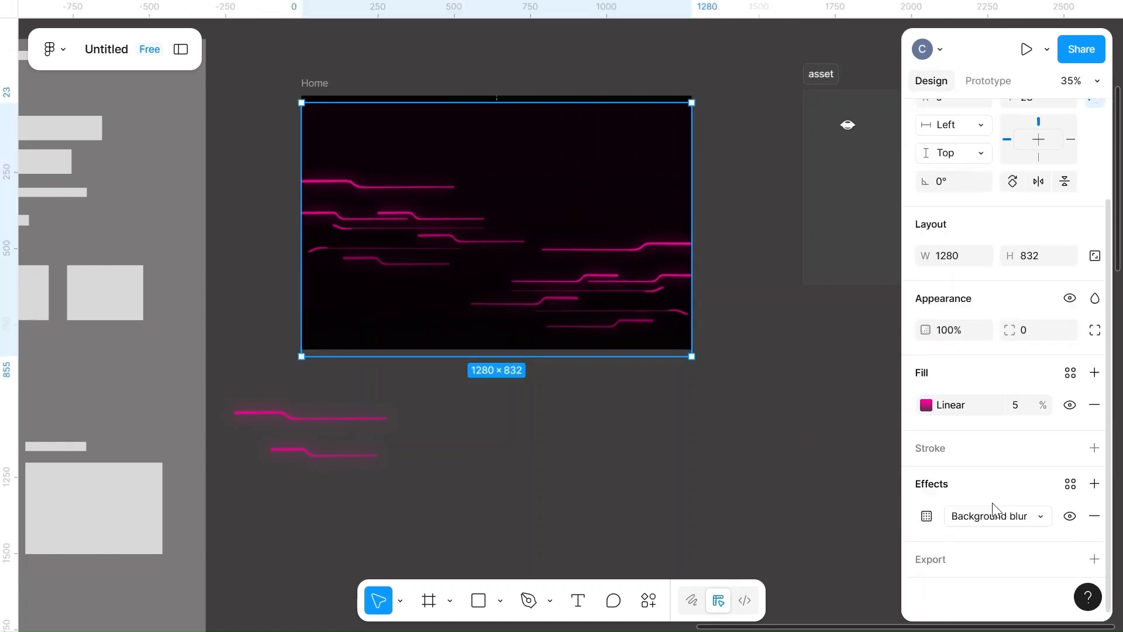
{"action": "left_click", "coordinate": [927, 516]}
{"action": "left_click", "coordinate": [812, 584]}
{"action": "type", "text": "10"}
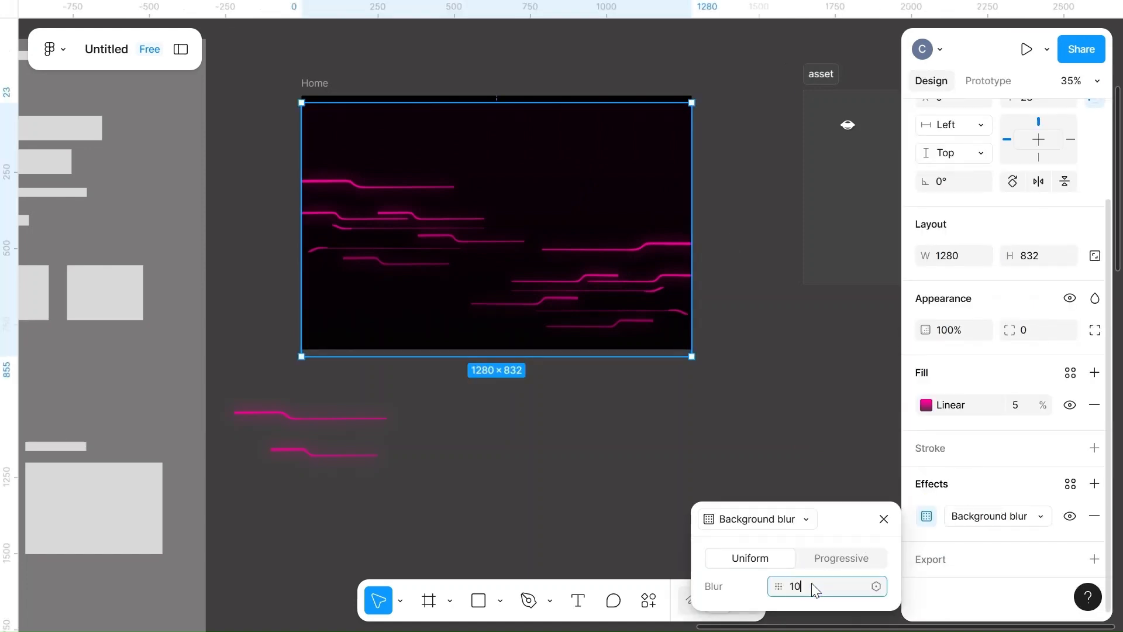
{"action": "left_click", "coordinate": [819, 427]}
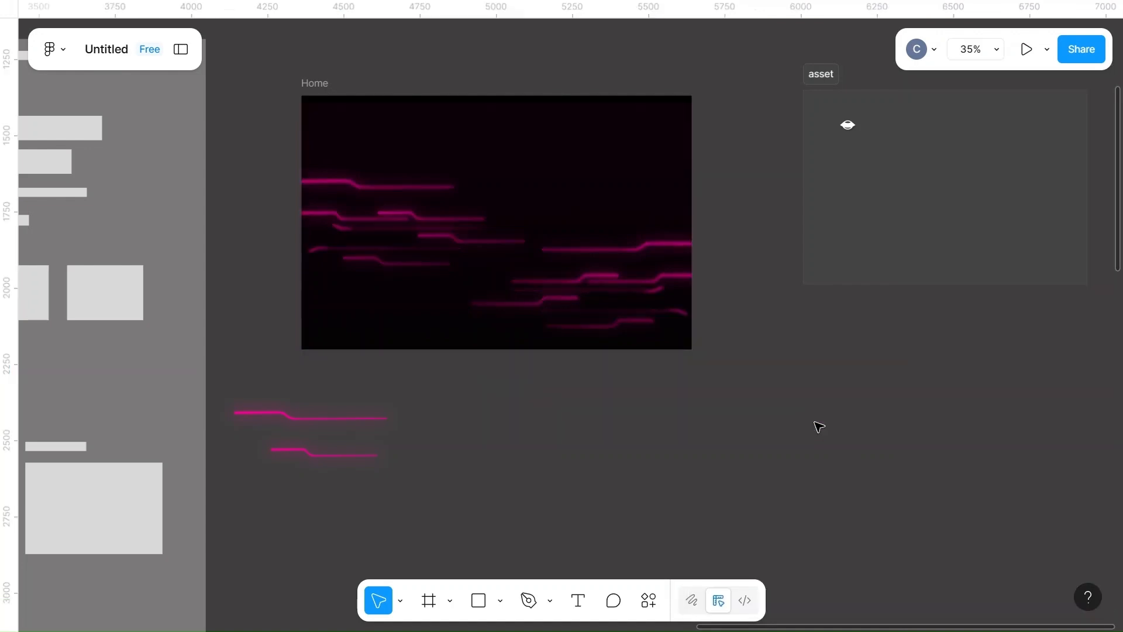
- Change the gradient rectangle's effect from background blur to layer blur
{"action": "left_click", "coordinate": [612, 244]}
{"action": "scroll", "coordinate": [956, 591], "scroll_direction": "down", "scroll_amount": 3}
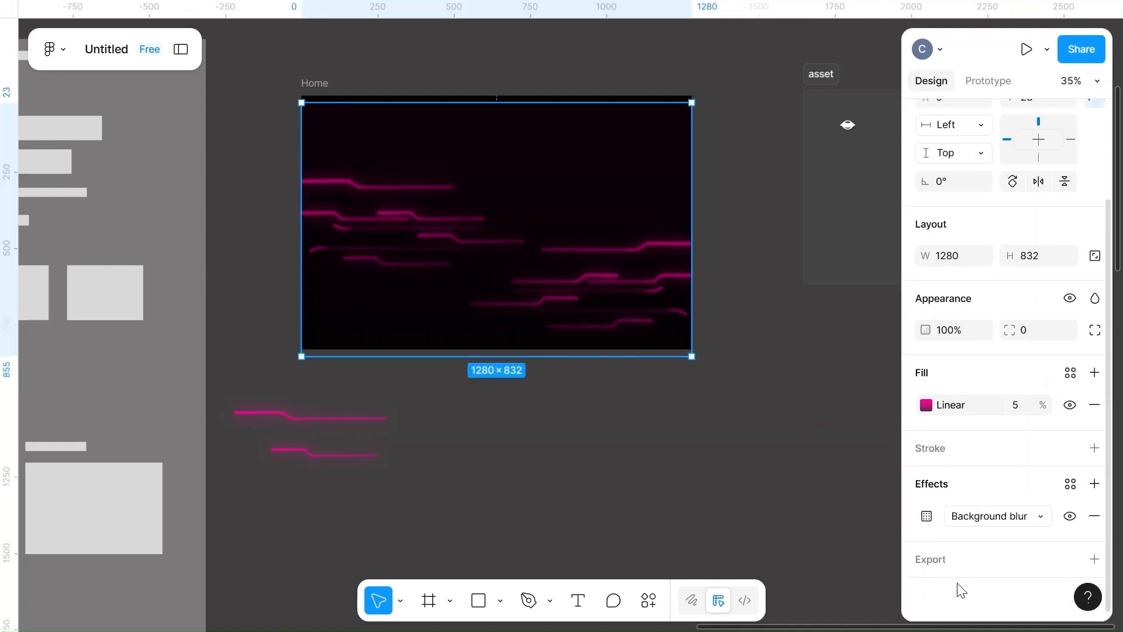
{"action": "left_click", "coordinate": [924, 517]}
{"action": "left_click", "coordinate": [805, 519]}
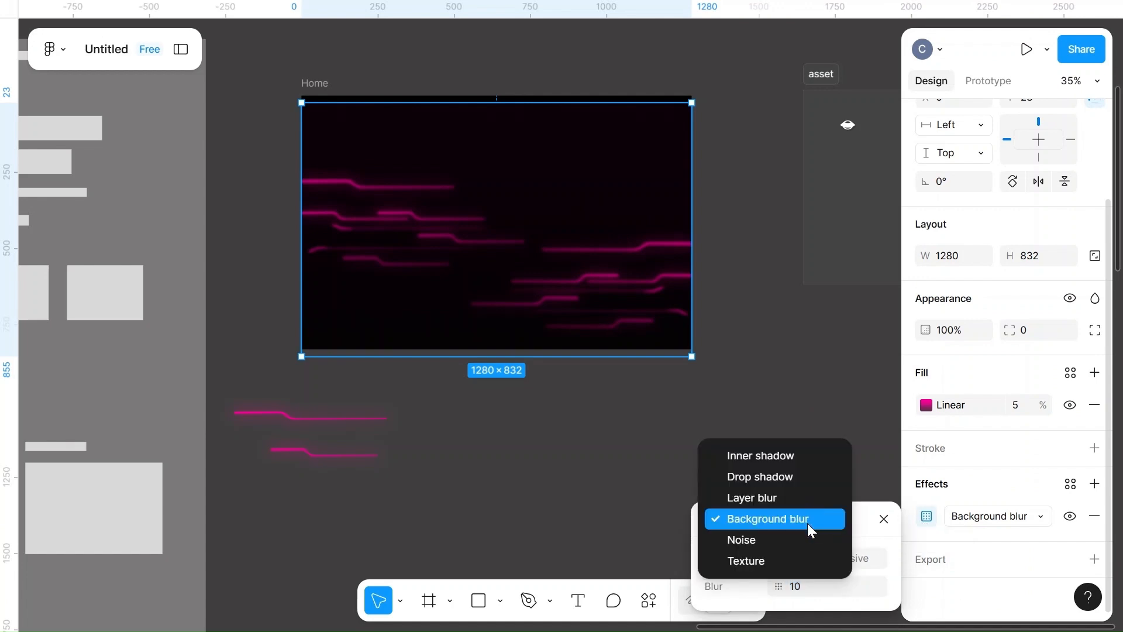
{"action": "left_click", "coordinate": [768, 497]}
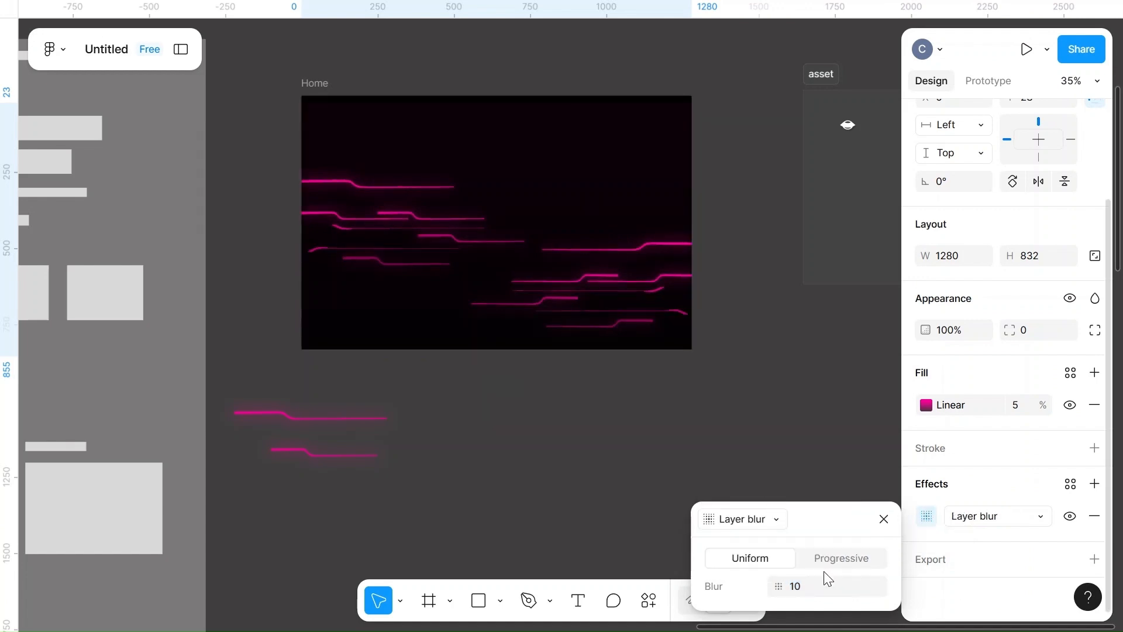
{"action": "left_click", "coordinate": [823, 587]}
{"action": "key", "text": "BackSpace"}
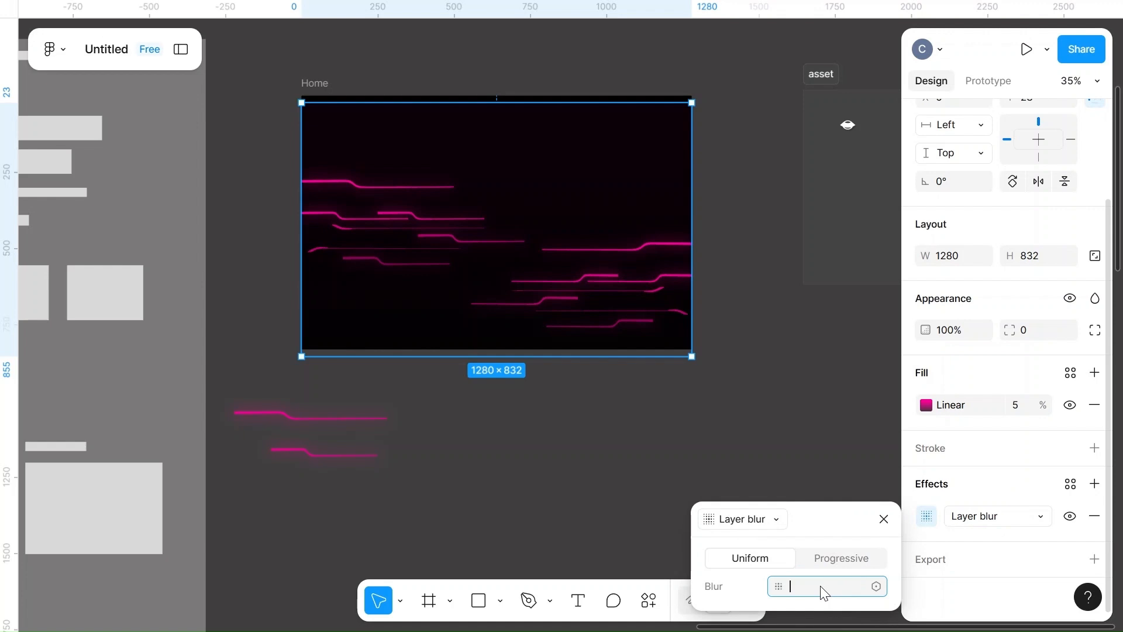
{"action": "left_click", "coordinate": [808, 495]}
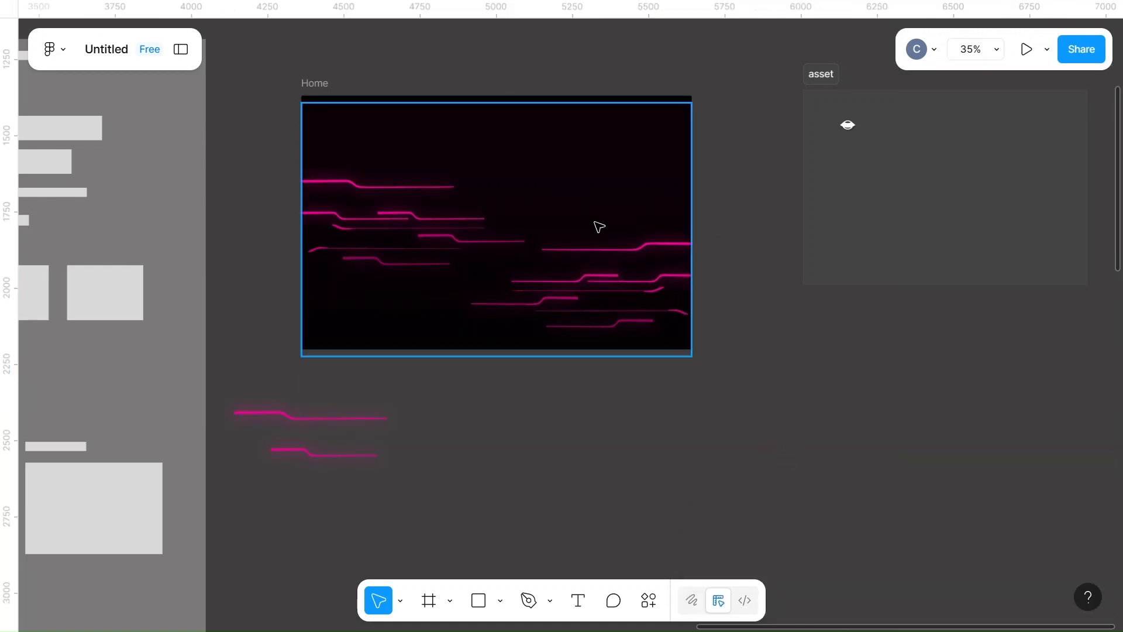
- Nudge the gradient rectangle up to Y 6 in the Home frame, and move it out to the canvas below the frame
{"action": "left_click_drag", "start_coordinate": [597, 227], "coordinate": [599, 219]}
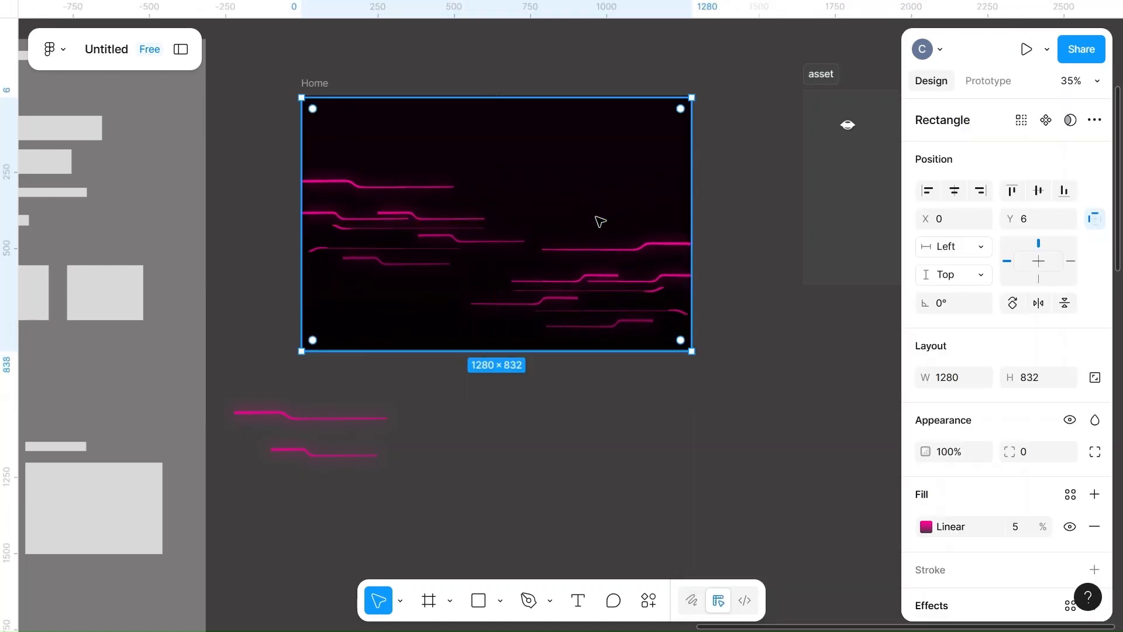
{"action": "key", "text": "shift+2"}
{"action": "scroll", "coordinate": [599, 222], "scroll_direction": "down", "scroll_amount": 3}
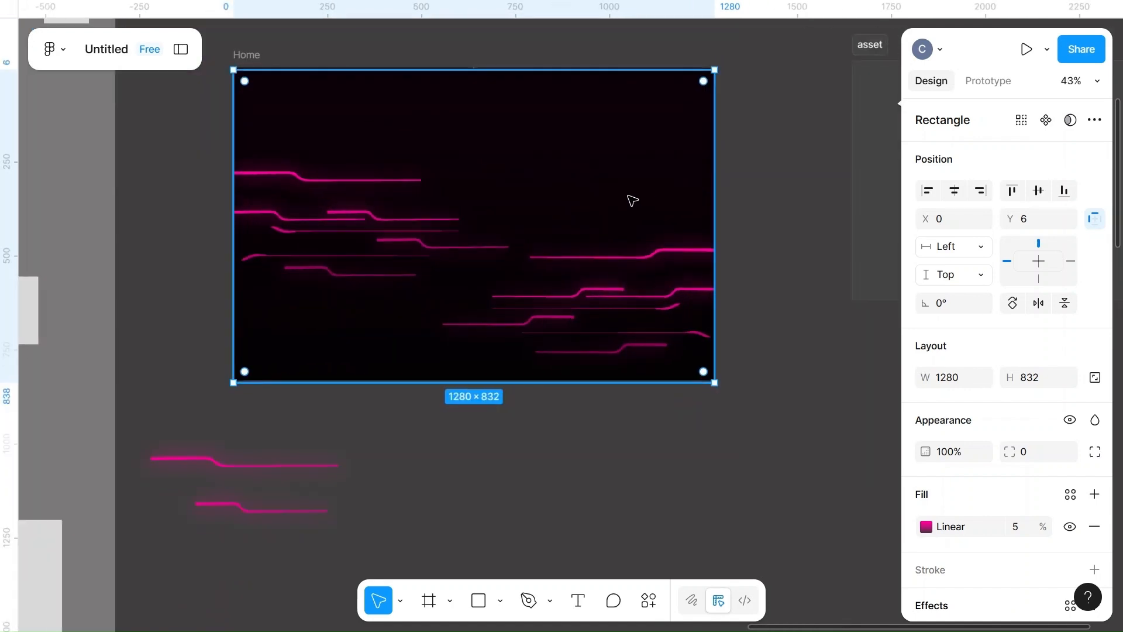
{"action": "left_click_drag", "start_coordinate": [627, 195], "coordinate": [822, 568]}
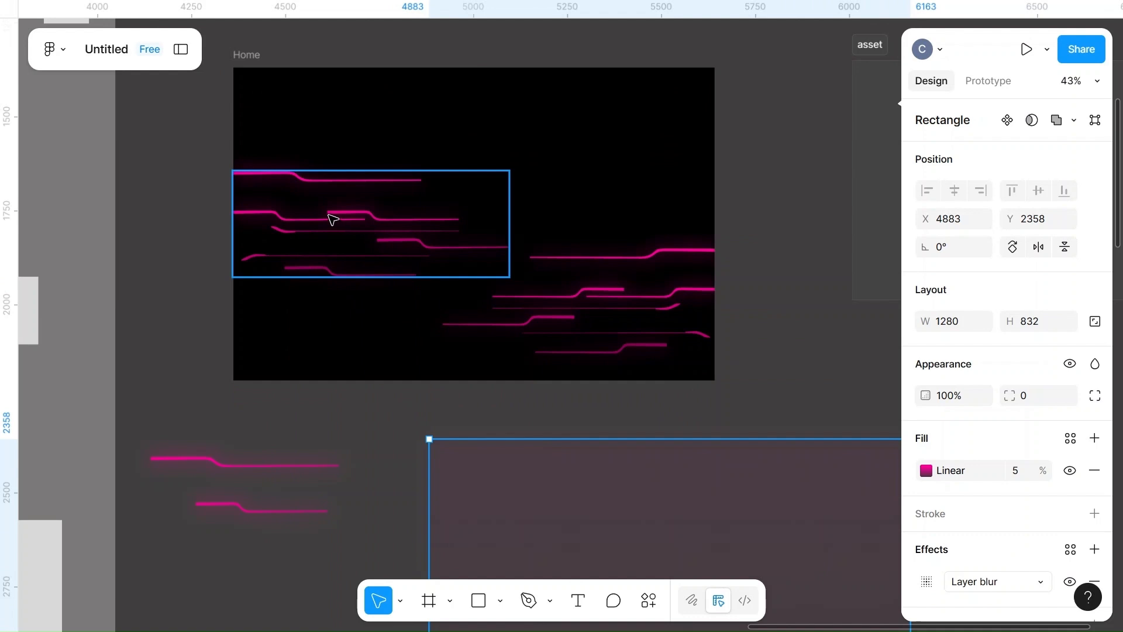
{"action": "key", "text": "Escape"}
- Set the FF0099 fill opacity of the upper-left pink line group in the Home frame to 80%
{"action": "left_click", "coordinate": [359, 221]}
{"action": "scroll", "coordinate": [1018, 515], "scroll_direction": "down", "scroll_amount": 2}
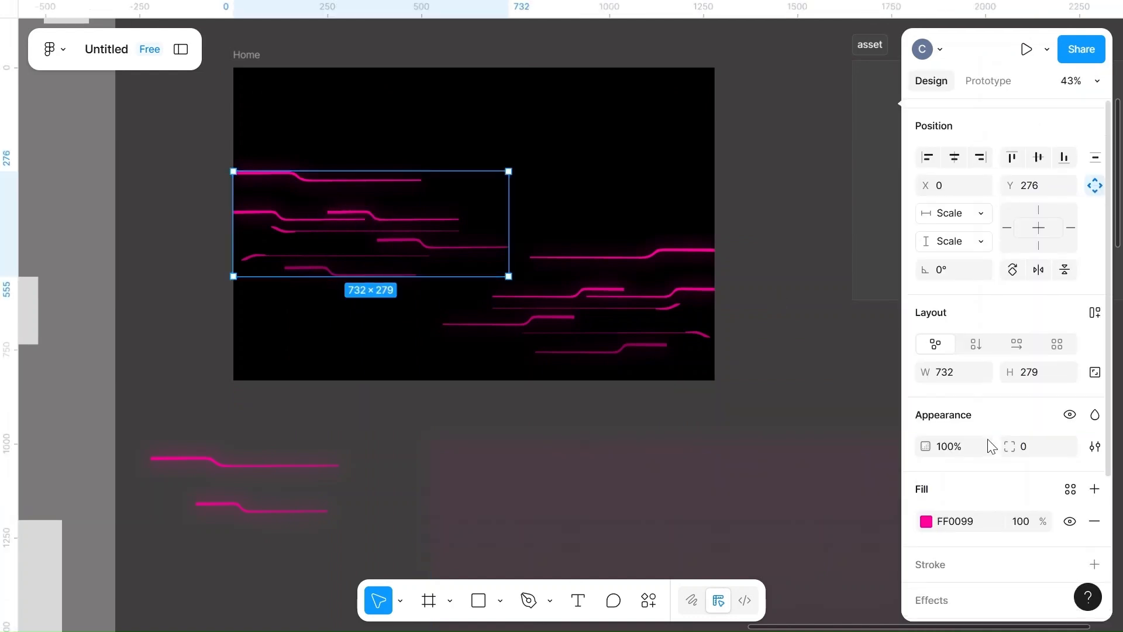
{"action": "left_click", "coordinate": [1027, 486]}
{"action": "key", "text": "BackSpace"}
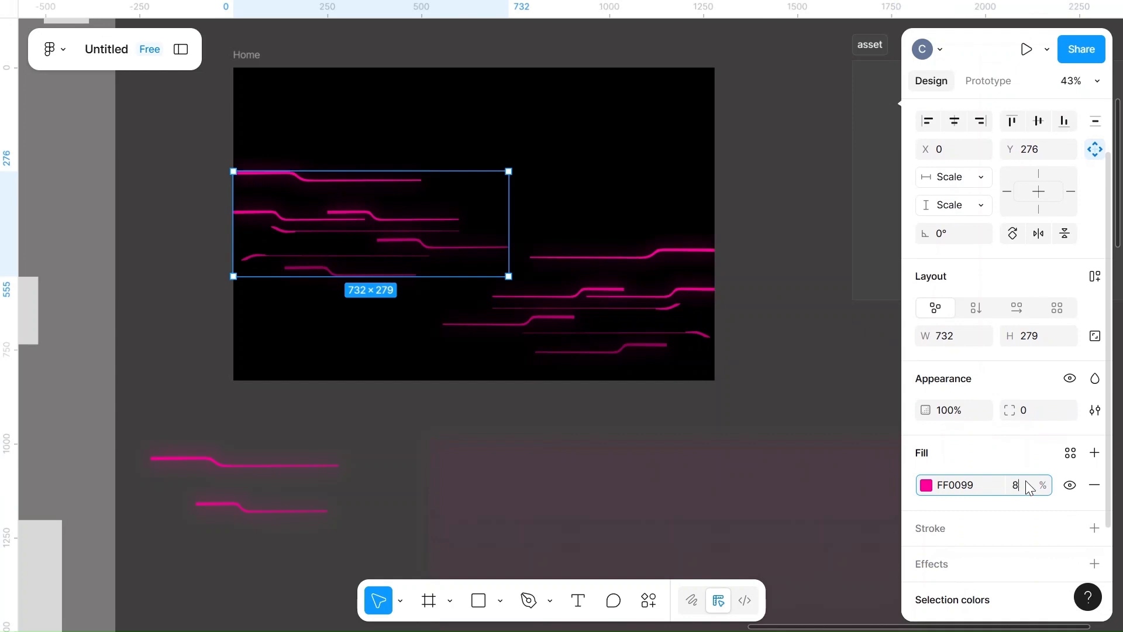
{"action": "left_click", "coordinate": [804, 475]}
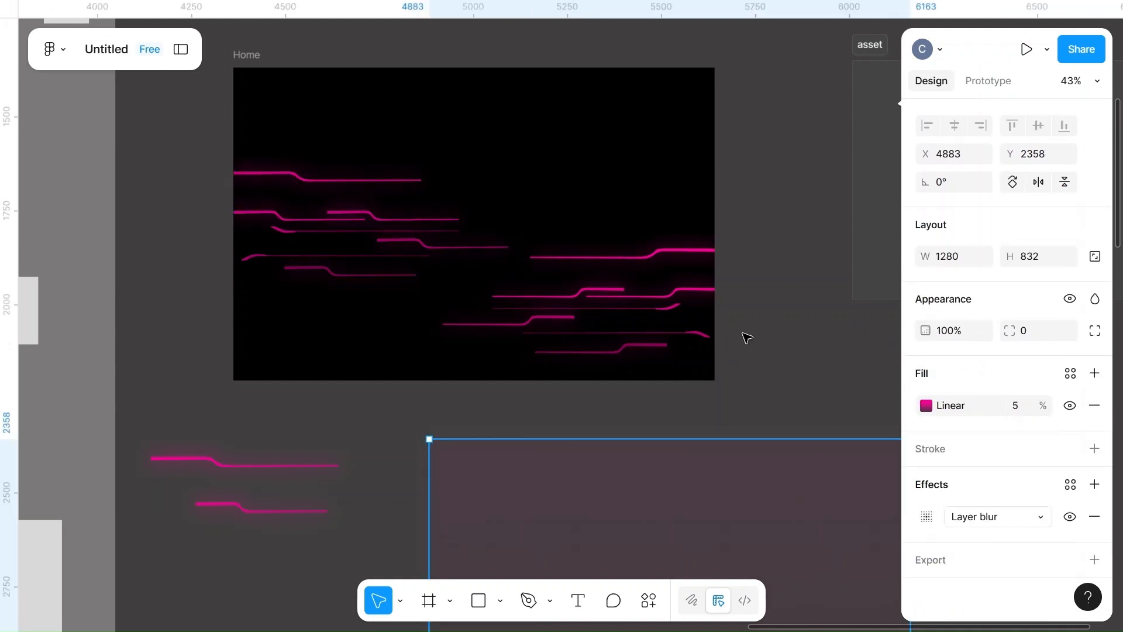
- Set the FF0099 fill opacity of the mirrored lower-right pink line group to 80%
{"action": "left_click", "coordinate": [641, 293]}
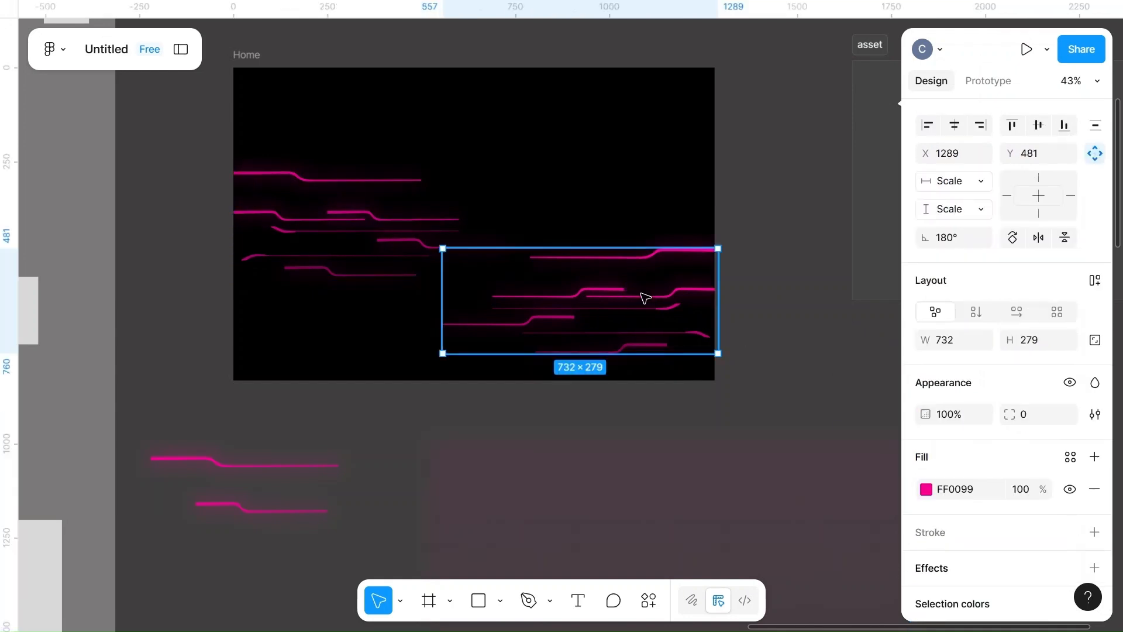
{"action": "left_click", "coordinate": [1027, 489]}
{"action": "type", "text": "80"}
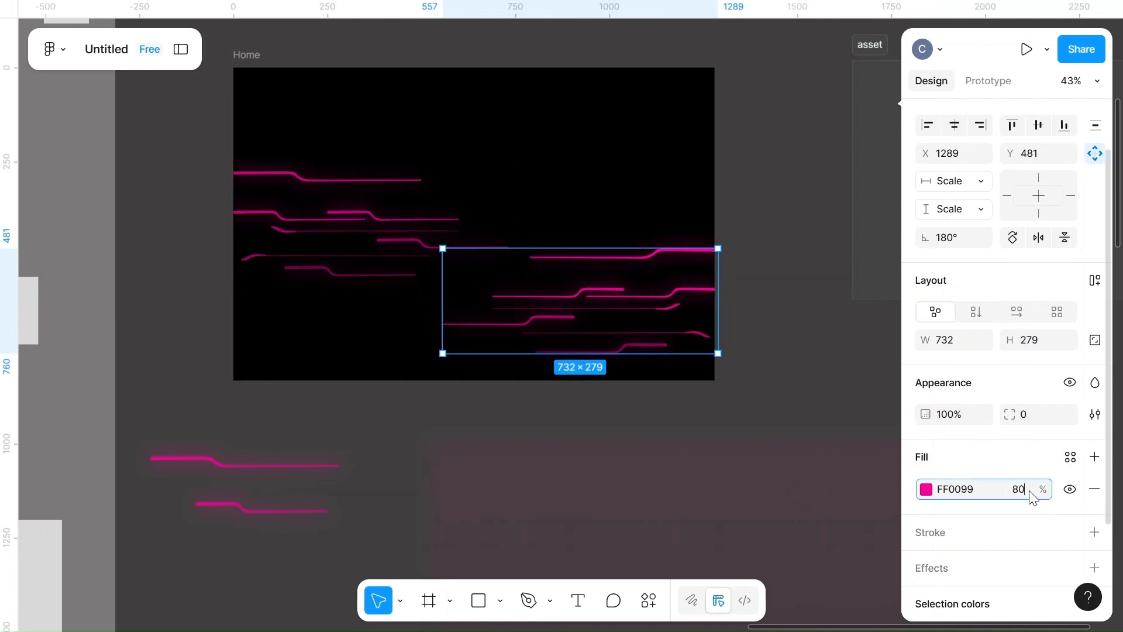
{"action": "left_click", "coordinate": [806, 389]}
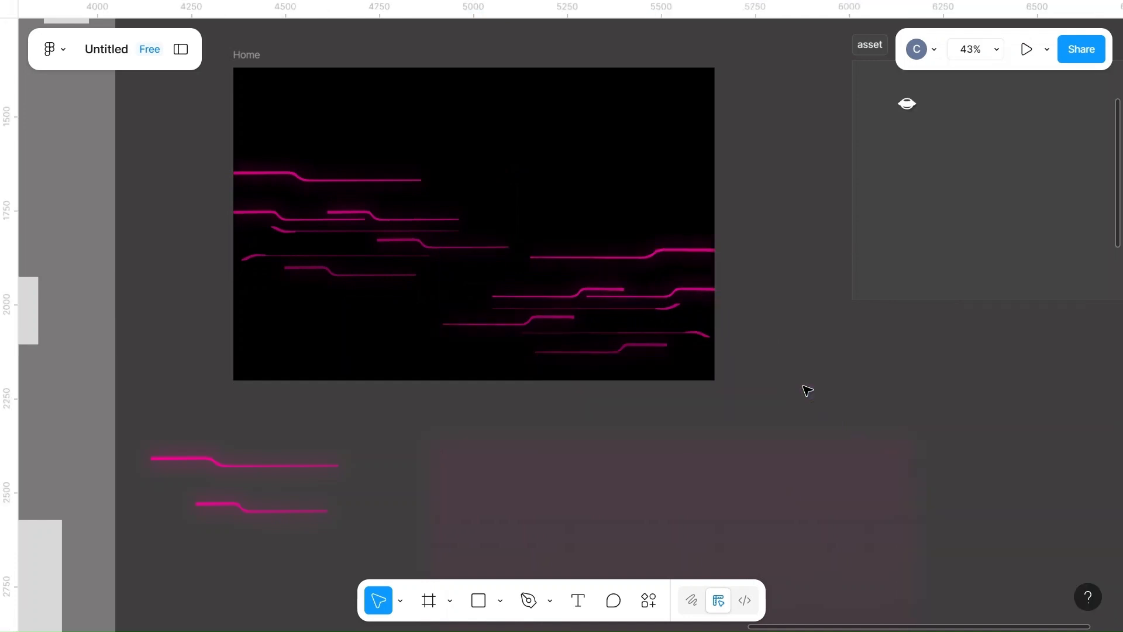
- Move the gradient rectangle from the canvas back into the Home frame and center it vertically so it sits at X 0, Y 0
{"action": "left_click", "coordinate": [582, 509]}
{"action": "left_click_drag", "start_coordinate": [581, 509], "coordinate": [397, 142]}
{"action": "mouse_move", "coordinate": [509, 143]}
{"action": "left_mouse_down"}
{"action": "mouse_move", "coordinate": [481, 141]}
{"action": "mouse_move", "coordinate": [505, 146]}
{"action": "left_mouse_up"}
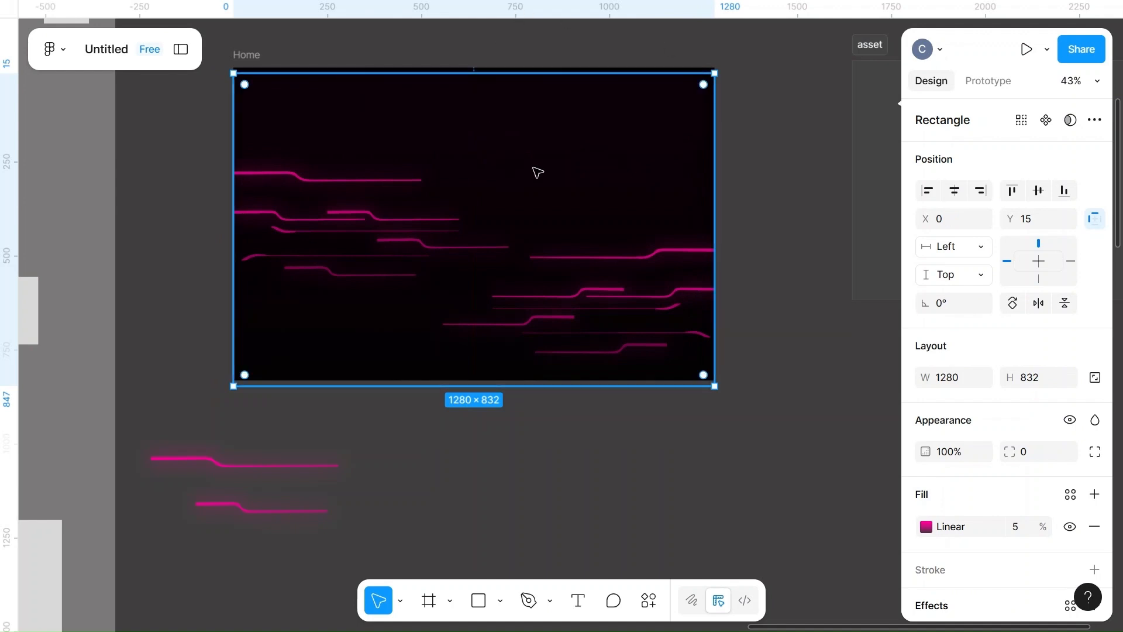
{"action": "left_click", "coordinate": [1036, 192]}
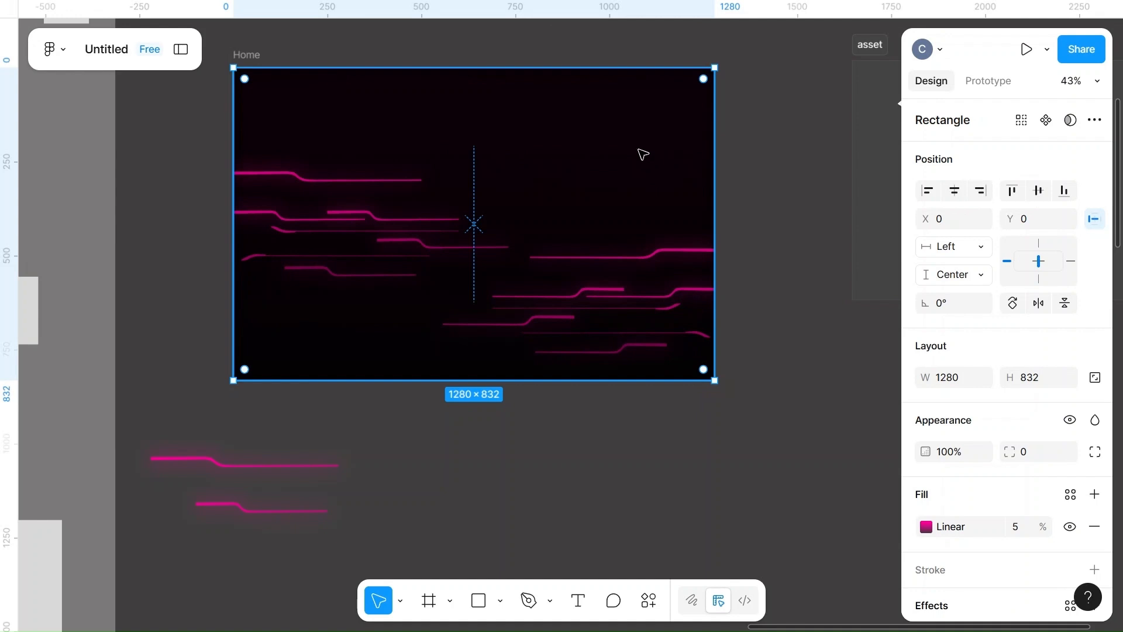
{"action": "left_click", "coordinate": [486, 466]}
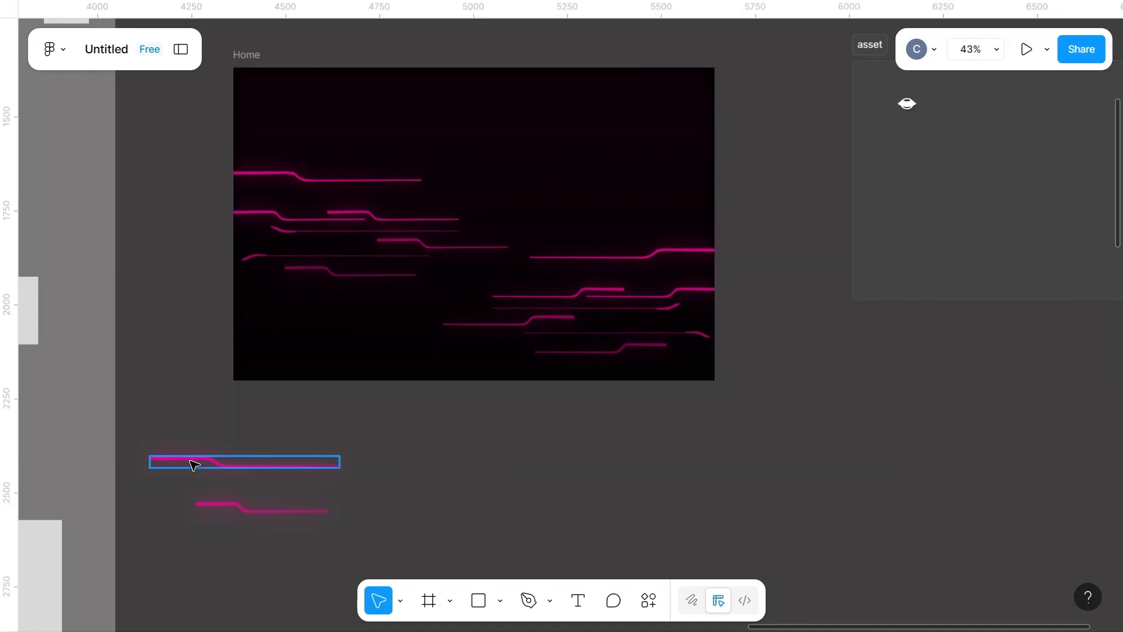
- Move the long bright pink line from the canvas into the Home frame, over the upper-left group's top line at X 0, Y 276
{"action": "left_click", "coordinate": [193, 465]}
{"action": "left_click_drag", "start_coordinate": [194, 465], "coordinate": [296, 176]}
{"action": "scroll", "coordinate": [281, 183], "scroll_direction": "up", "scroll_amount": 5}
{"action": "left_click", "coordinate": [585, 233]}
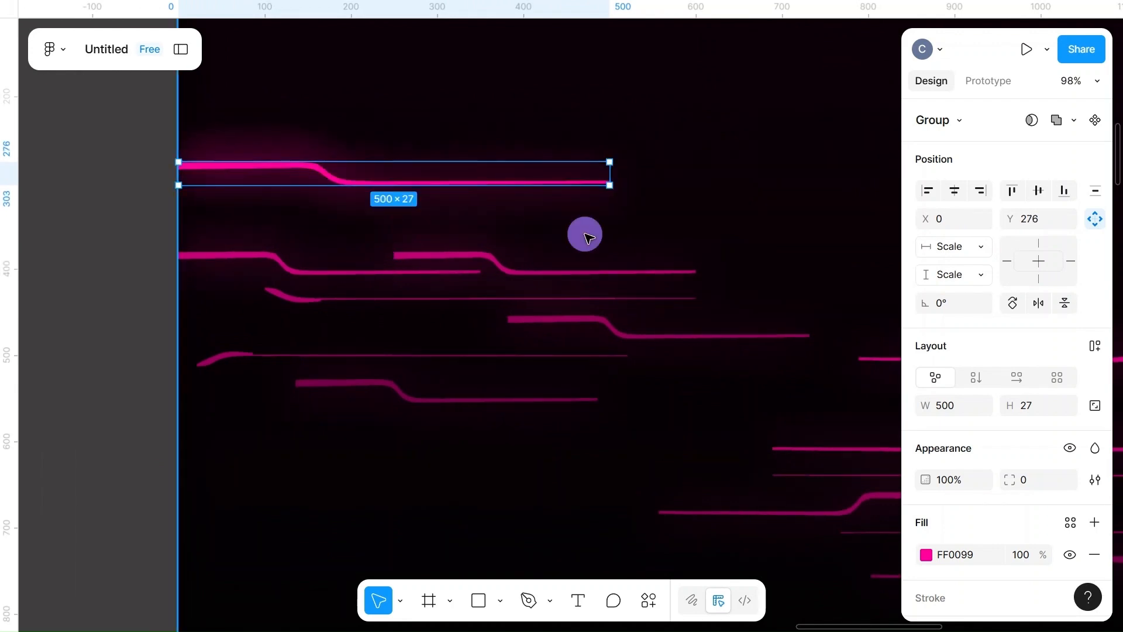
{"action": "key", "text": "shift+2"}
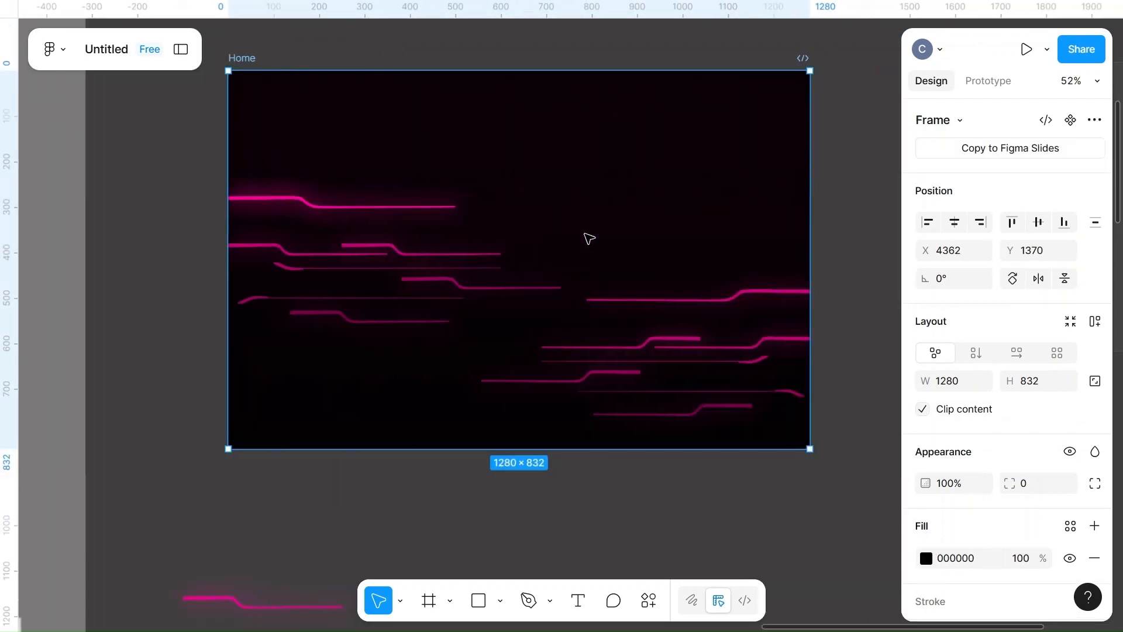
- Duplicate the long bright pink line, flip the copy horizontally and place it over the top line of the lower-right group
{"action": "left_click", "coordinate": [319, 208]}
{"action": "left_click_drag", "start_coordinate": [319, 207], "coordinate": [656, 290]}
{"action": "left_click", "coordinate": [1045, 303]}
{"action": "scroll", "coordinate": [731, 304], "scroll_direction": "up", "scroll_amount": 2}
{"action": "scroll", "coordinate": [732, 304], "scroll_direction": "up", "scroll_amount": 5}
{"action": "scroll", "coordinate": [727, 301], "scroll_direction": "right", "scroll_amount": 3}
{"action": "left_click", "coordinate": [670, 292]}
{"action": "key", "text": "shift+Return"}
{"action": "key", "text": "shift+2"}
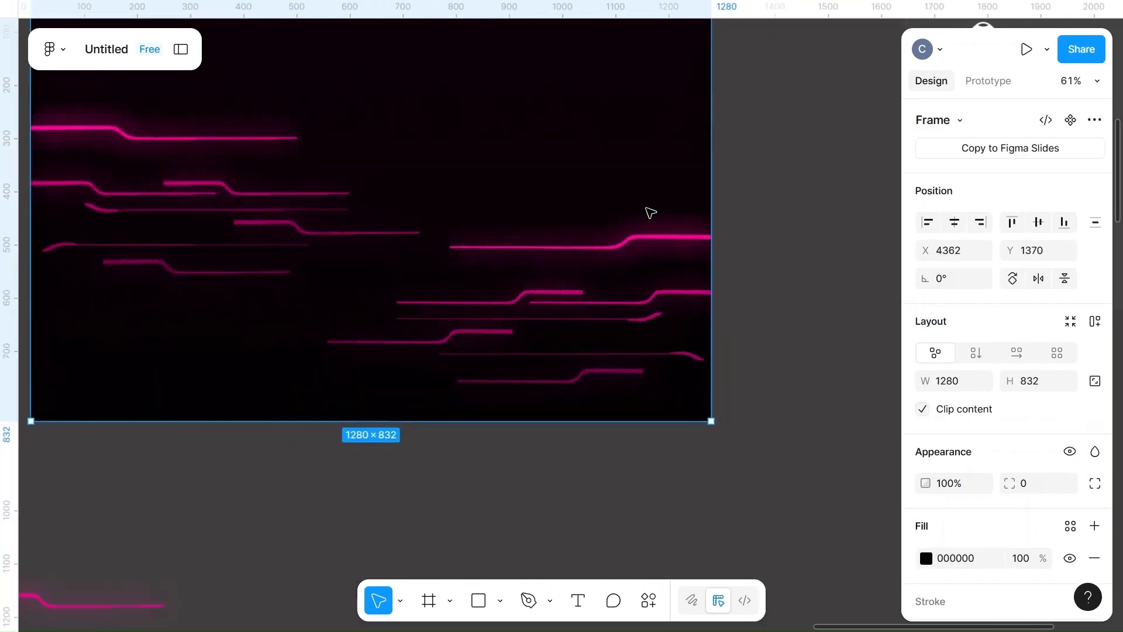
- Move the remaining short bright pink line from the canvas into the Home frame, onto the upper-left group's second row
{"action": "scroll", "coordinate": [650, 213], "scroll_direction": "left", "scroll_amount": 5}
{"action": "scroll", "coordinate": [351, 480], "scroll_direction": "down", "scroll_amount": 3}
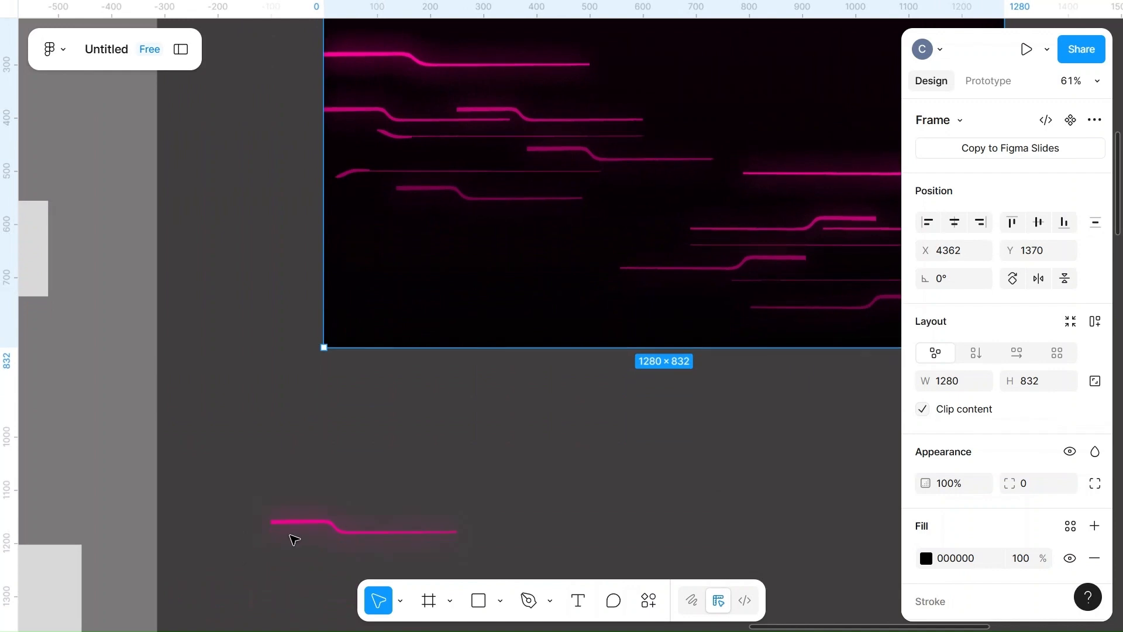
{"action": "left_click_drag", "start_coordinate": [311, 522], "coordinate": [484, 253]}
{"action": "scroll", "coordinate": [484, 253], "scroll_direction": "up", "scroll_amount": 5}
{"action": "scroll", "coordinate": [484, 253], "scroll_direction": "right", "scroll_amount": 3}
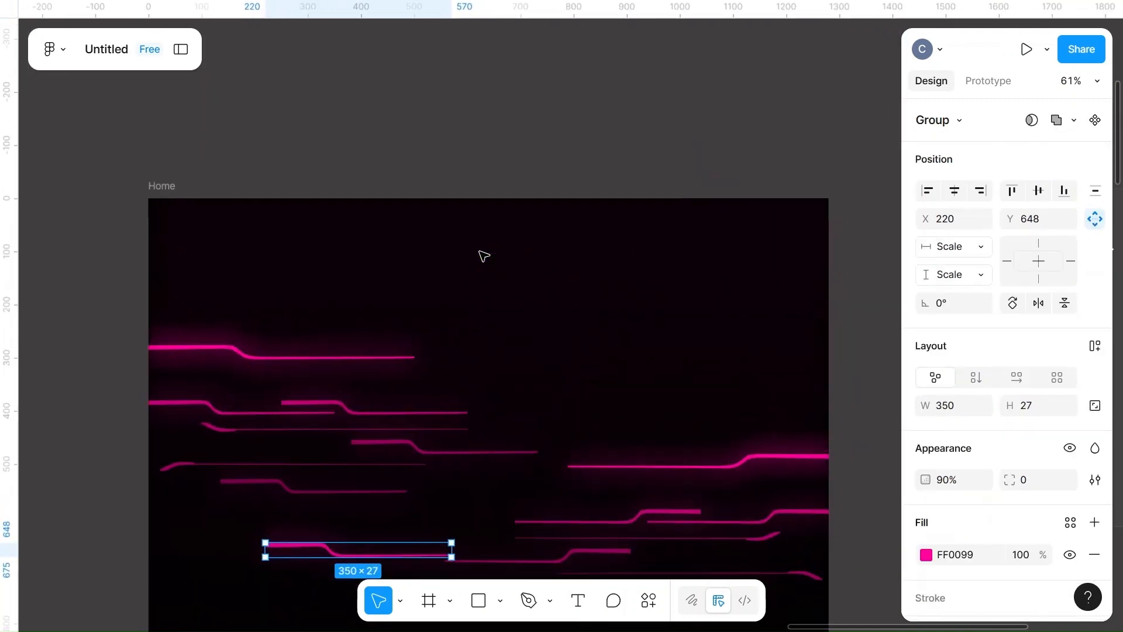
{"action": "scroll", "coordinate": [448, 433], "scroll_direction": "down", "scroll_amount": 2}
{"action": "left_click_drag", "start_coordinate": [324, 464], "coordinate": [352, 326]}
{"action": "left_click", "coordinate": [494, 300]}
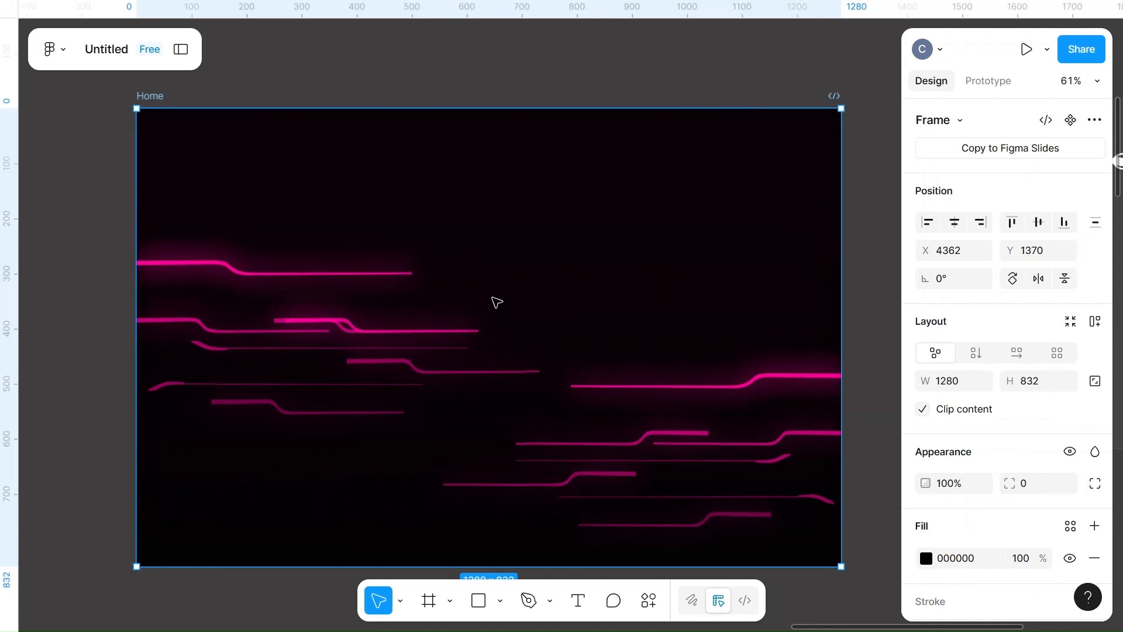
- Align the short bright pink line with the matching dim line beneath it, at X 250, Y 380
{"action": "scroll", "coordinate": [497, 302], "scroll_direction": "up", "scroll_amount": 5}
{"action": "scroll", "coordinate": [497, 302], "scroll_direction": "left", "scroll_amount": 5}
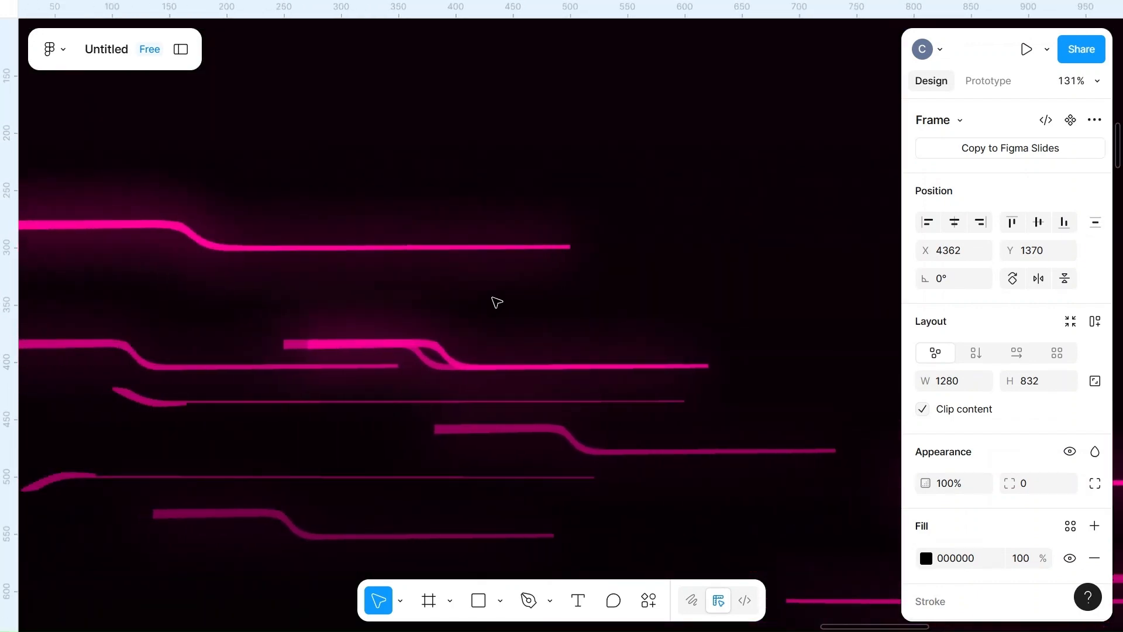
{"action": "scroll", "coordinate": [497, 302], "scroll_direction": "down", "scroll_amount": 3}
{"action": "left_click", "coordinate": [446, 341]}
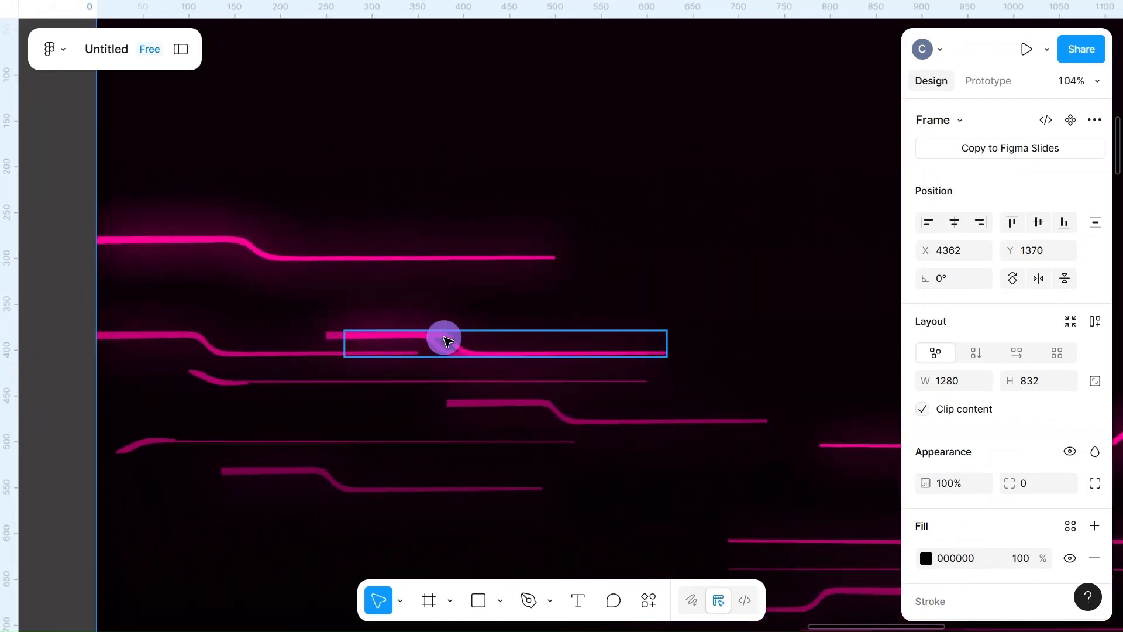
{"action": "mouse_move", "coordinate": [446, 341]}
{"action": "left_mouse_down"}
{"action": "mouse_move", "coordinate": [421, 339]}
{"action": "mouse_move", "coordinate": [428, 350]}
{"action": "left_mouse_up"}
{"action": "left_click", "coordinate": [430, 348]}
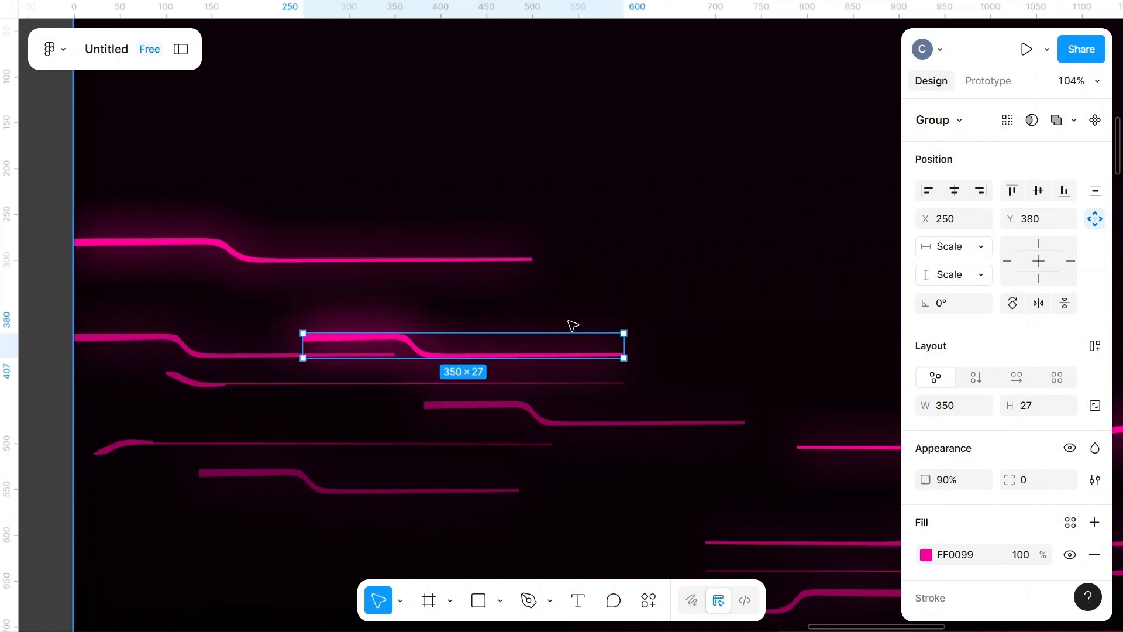
- Flip a duplicate of the short bright line horizontally and place it over the matching lower-right line at X 907, Y 659
{"action": "left_click", "coordinate": [1039, 303]}
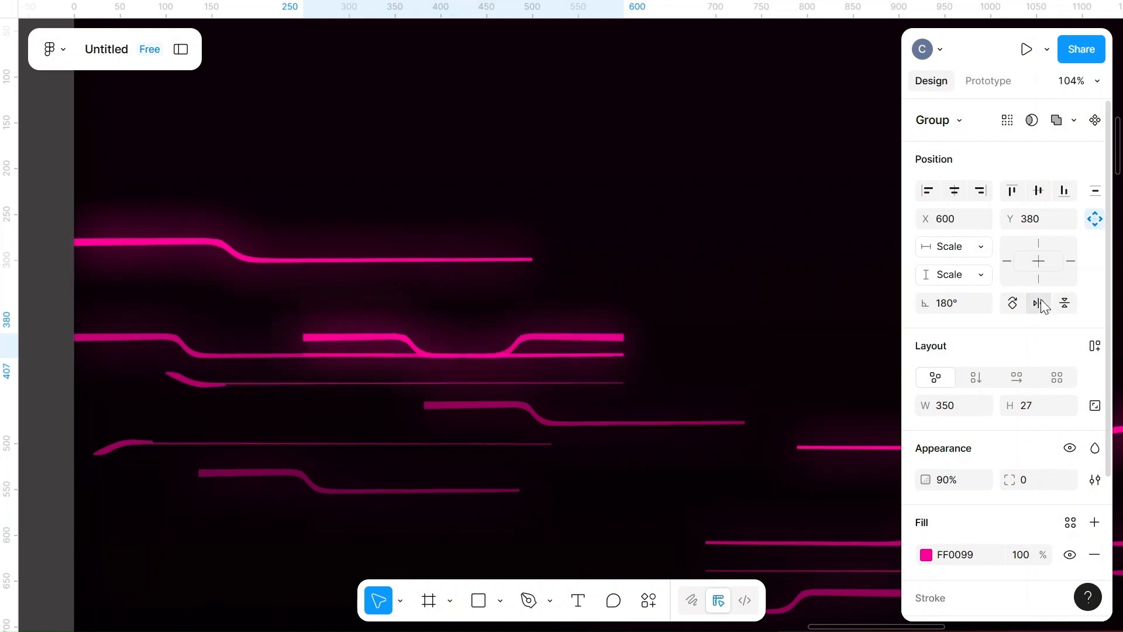
{"action": "scroll", "coordinate": [697, 341], "scroll_direction": "down", "scroll_amount": 5}
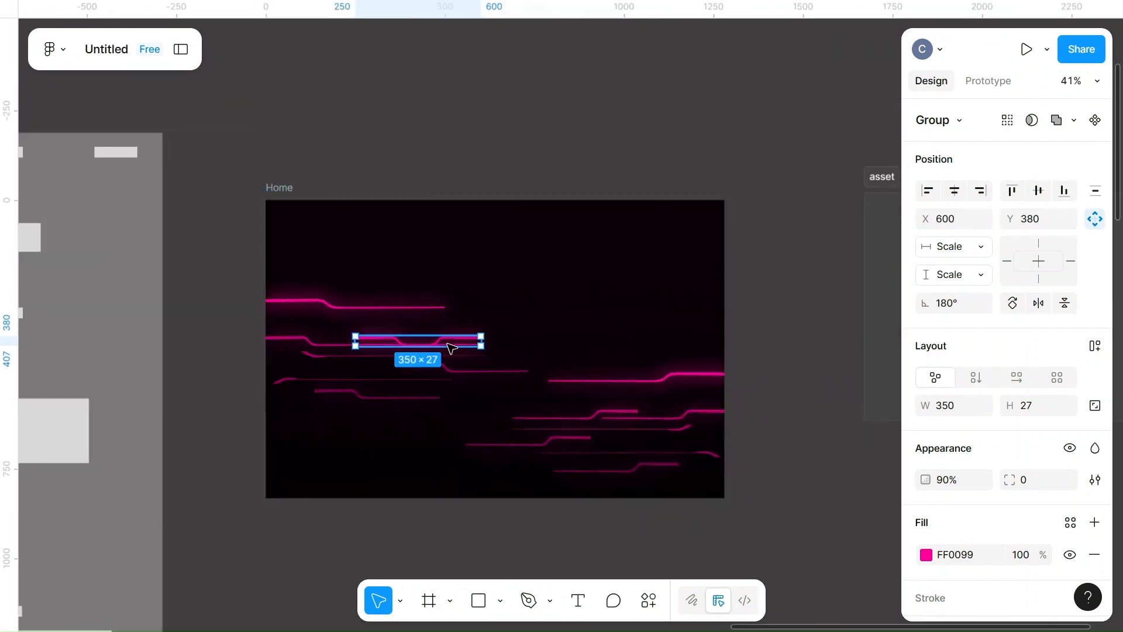
{"action": "left_click_drag", "start_coordinate": [463, 338], "coordinate": [557, 441]}
{"action": "scroll", "coordinate": [557, 441], "scroll_direction": "up", "scroll_amount": 5}
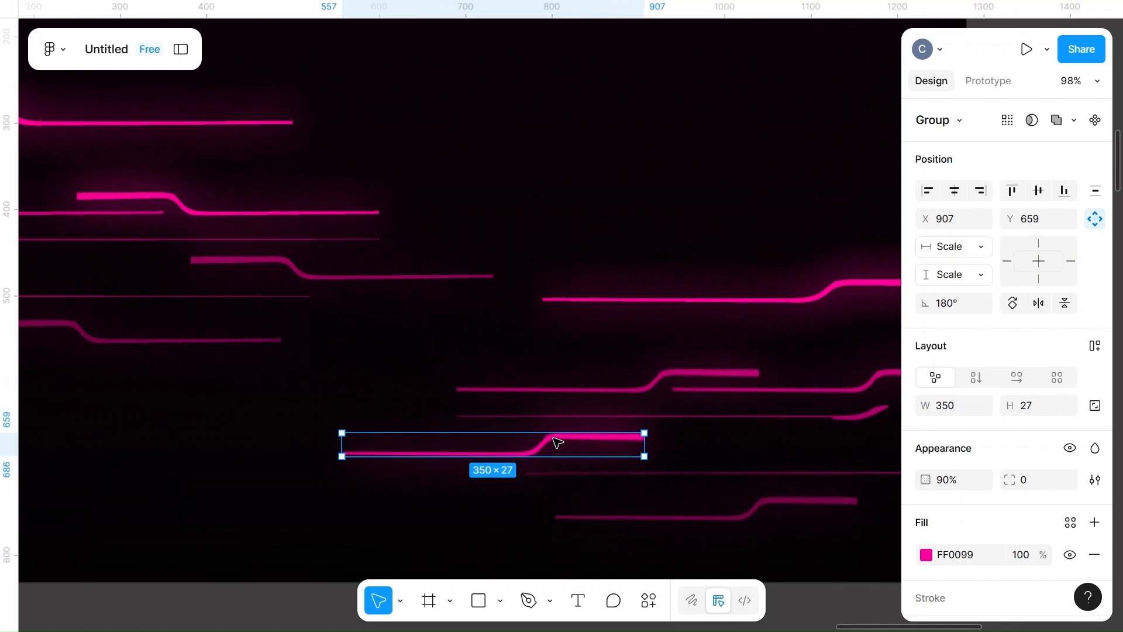
{"action": "scroll", "coordinate": [556, 442], "scroll_direction": "up", "scroll_amount": 3}
{"action": "key", "text": "shift+Return"}
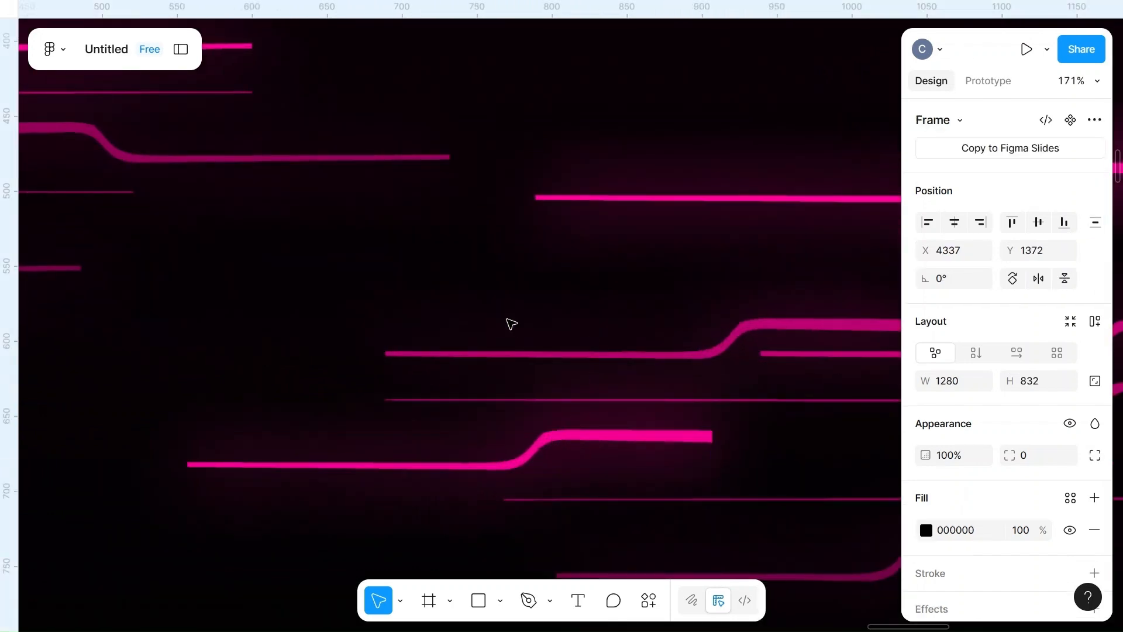
{"action": "scroll", "coordinate": [512, 323], "scroll_direction": "down", "scroll_amount": 6}
{"action": "scroll", "coordinate": [512, 324], "scroll_direction": "down", "scroll_amount": 2}
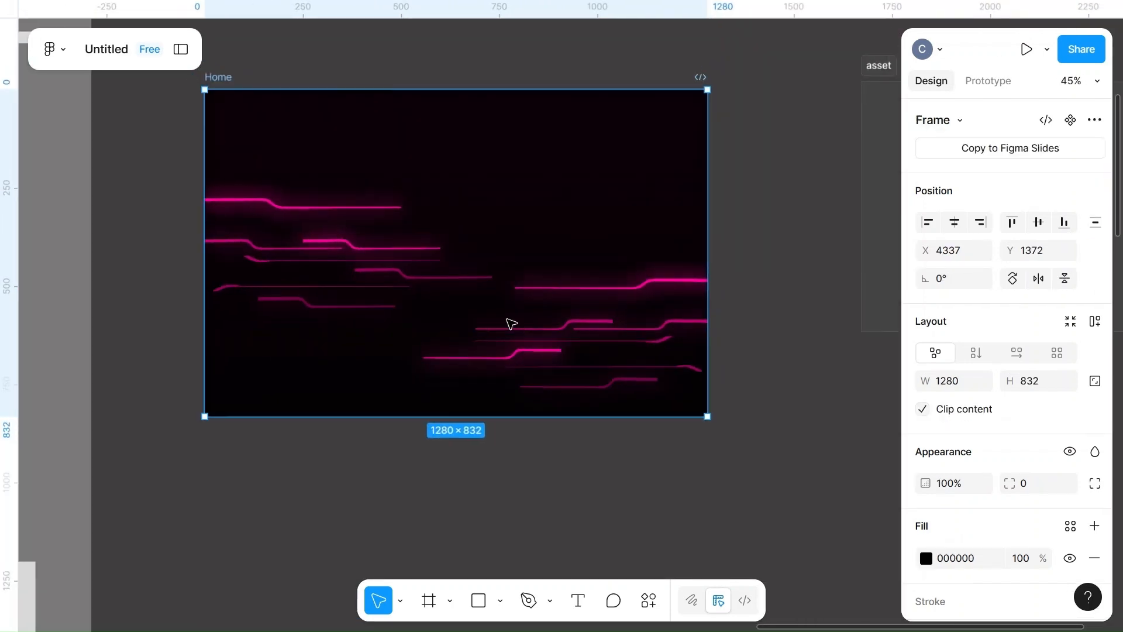
- Move the white 50 × 30 logo shape out of the asset frame onto the empty canvas between the frames
{"action": "left_click", "coordinate": [810, 267]}
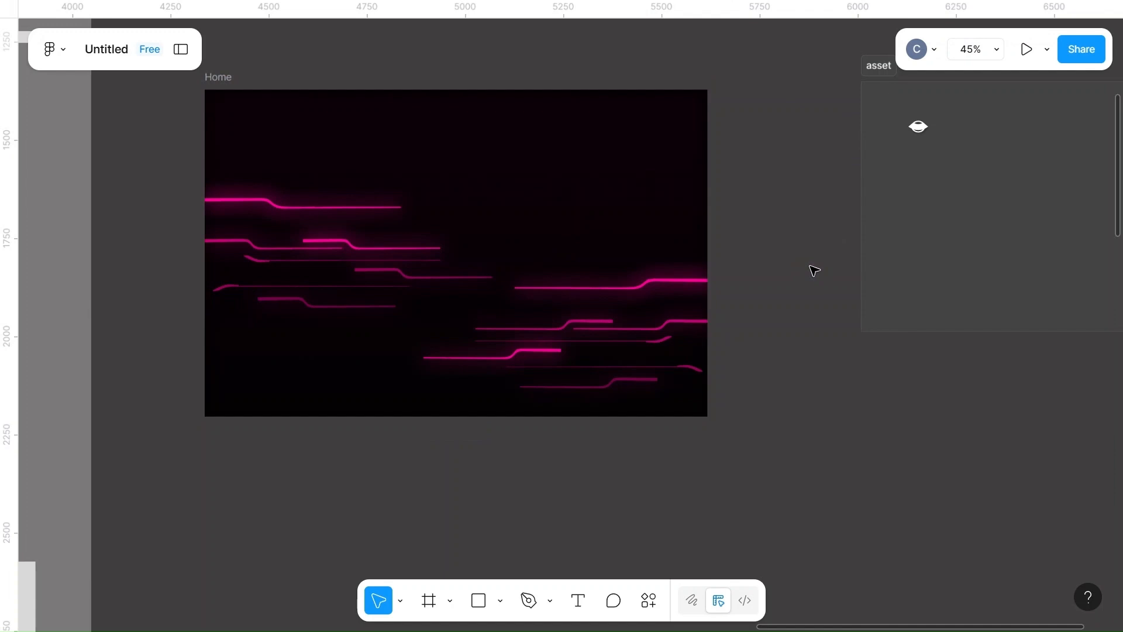
{"action": "scroll", "coordinate": [1049, 348], "scroll_direction": "right", "scroll_amount": 3}
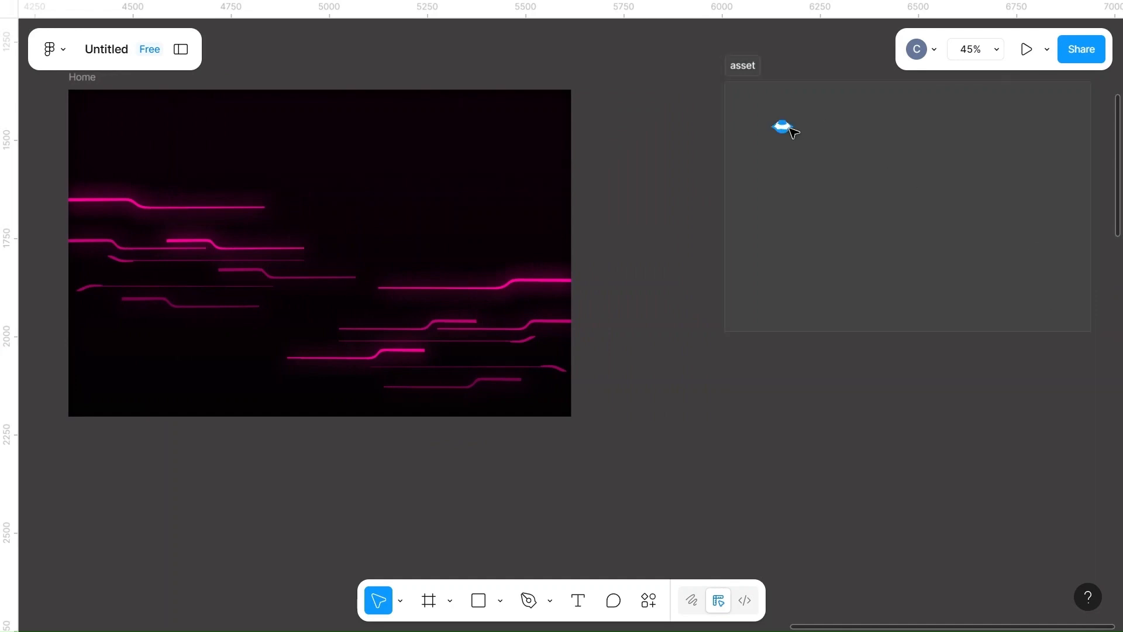
{"action": "left_click_drag", "start_coordinate": [789, 128], "coordinate": [689, 444]}
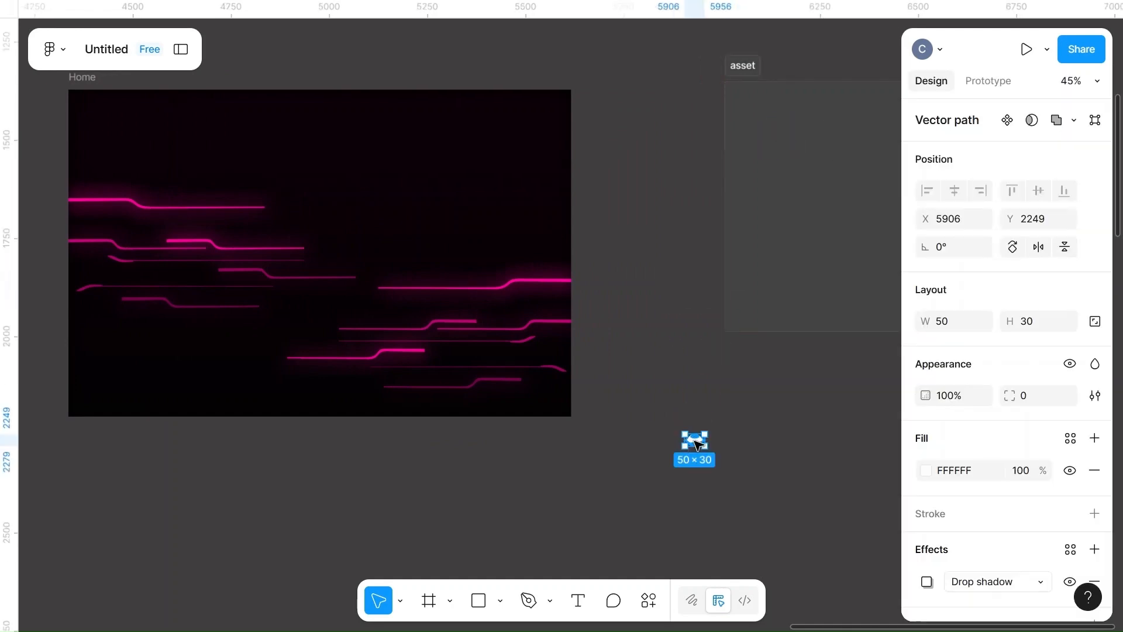
- Give the logo shape a linear gradient fill from FF0099 at 0% to 493240 at 100%
{"action": "left_click", "coordinate": [926, 471]}
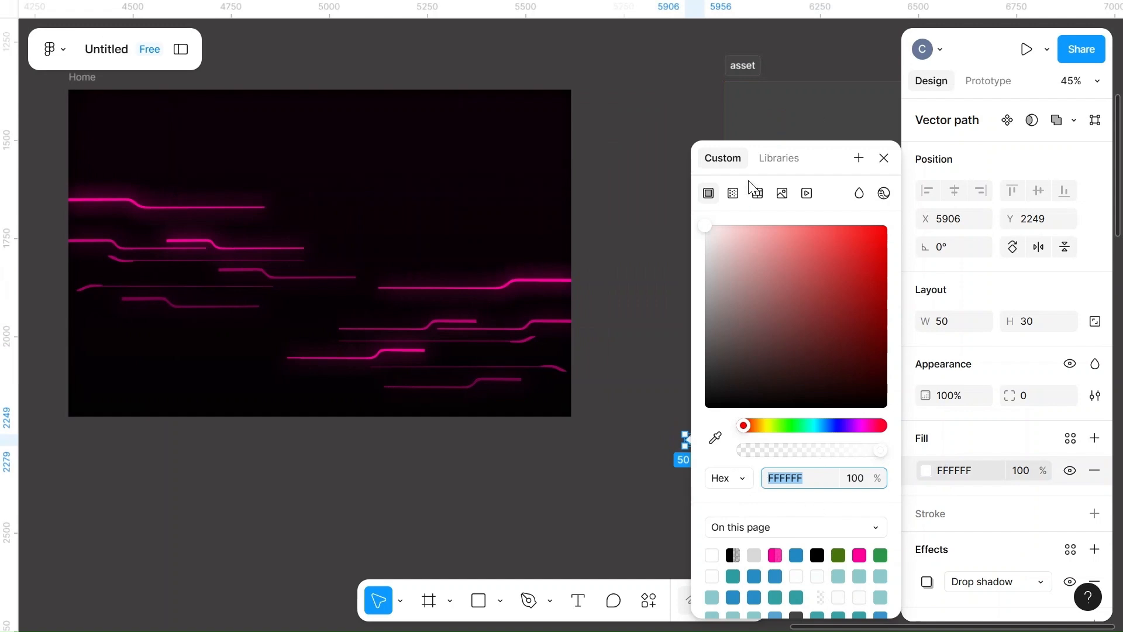
{"action": "left_click", "coordinate": [734, 193]}
{"action": "left_click", "coordinate": [802, 347]}
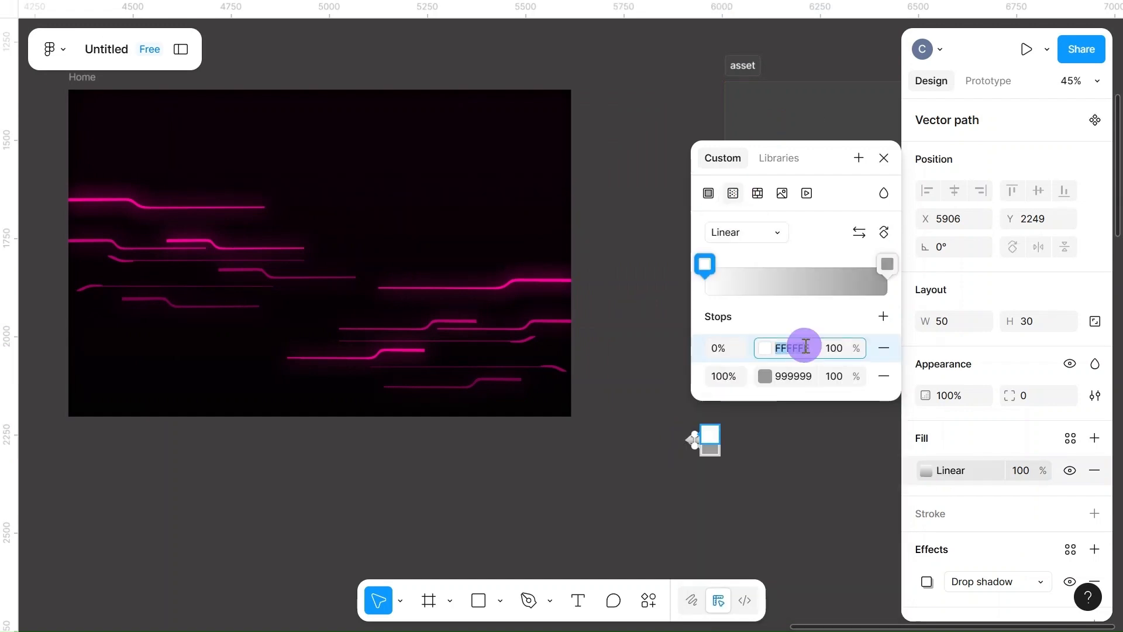
{"action": "type", "text": "f"}
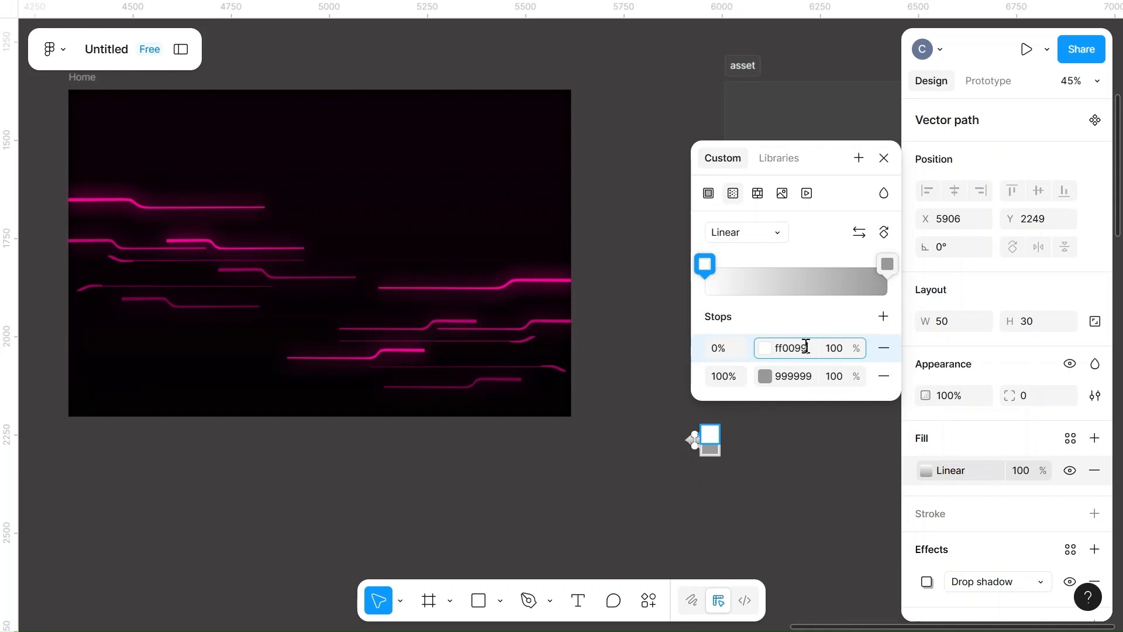
{"action": "type", "text": "f0099"}
{"action": "left_click", "coordinate": [809, 377]}
{"action": "type", "text": "493240"}
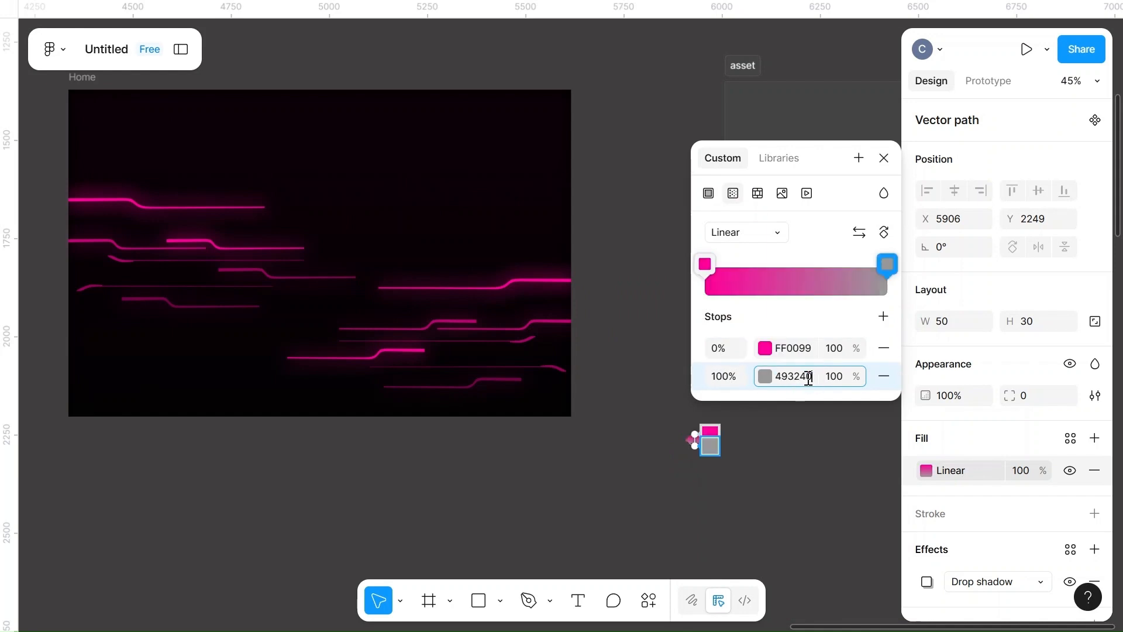
{"action": "key", "text": "Return"}
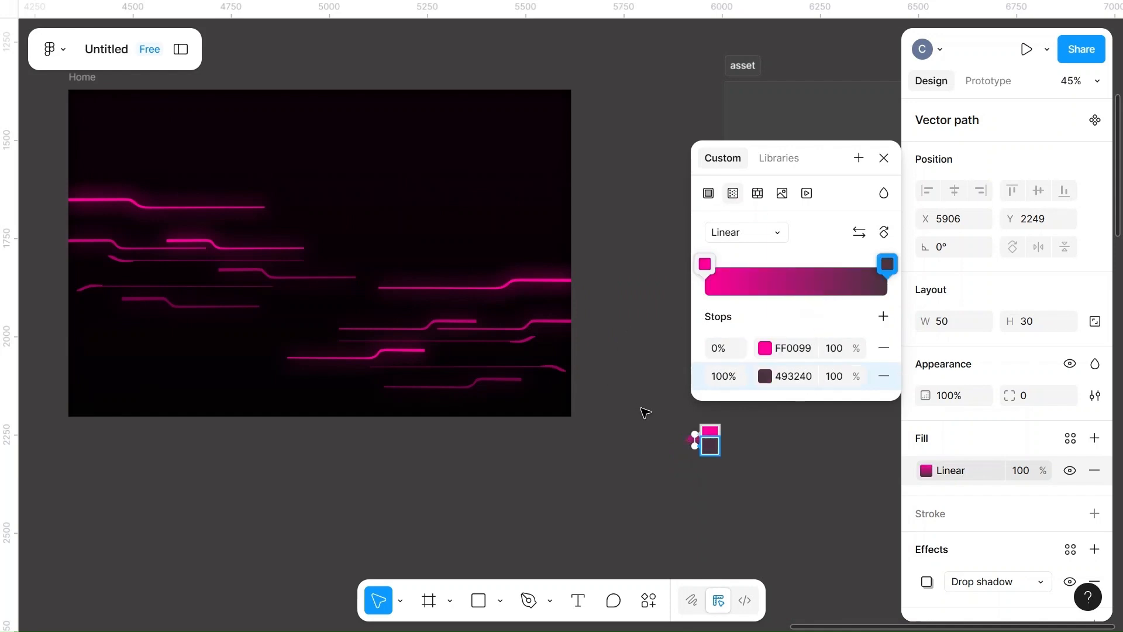
{"action": "key", "text": "Escape"}
- Move the gradient logo shape into the upper-left corner of the Home frame, at X 91, Y 55
{"action": "scroll", "coordinate": [645, 413], "scroll_direction": "up", "scroll_amount": 5, "text": "ctrl"}
{"action": "scroll", "coordinate": [644, 408], "scroll_direction": "right", "scroll_amount": 3}
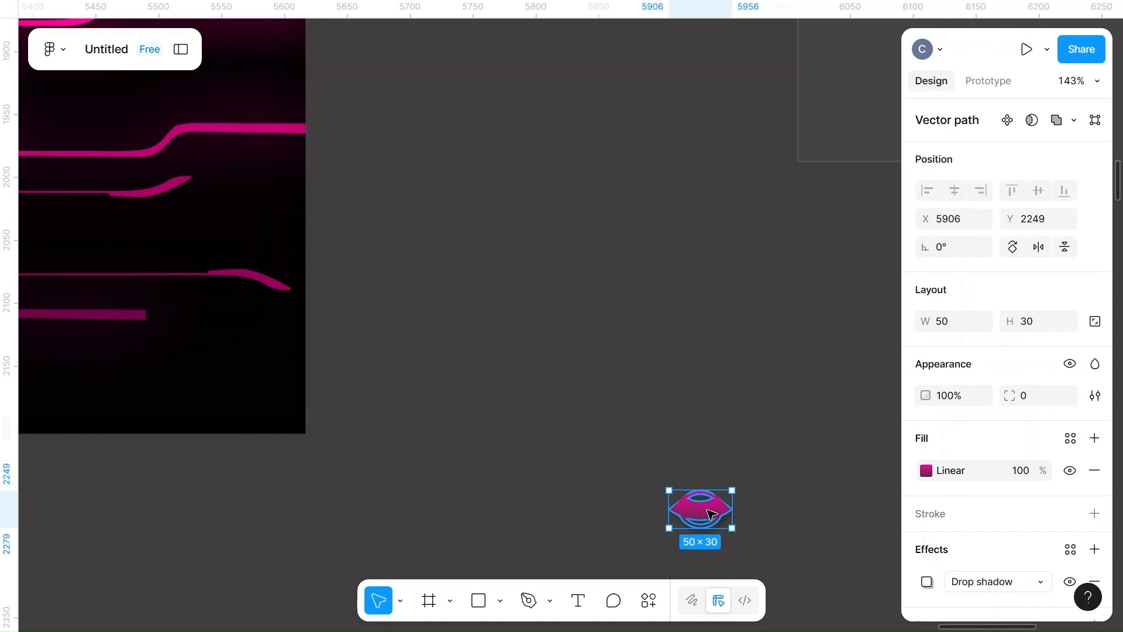
{"action": "scroll", "coordinate": [710, 513], "scroll_direction": "down", "scroll_amount": 5, "text": "ctrl"}
{"action": "left_click_drag", "start_coordinate": [709, 514], "coordinate": [146, 193]}
{"action": "scroll", "coordinate": [145, 199], "scroll_direction": "up", "scroll_amount": 5}
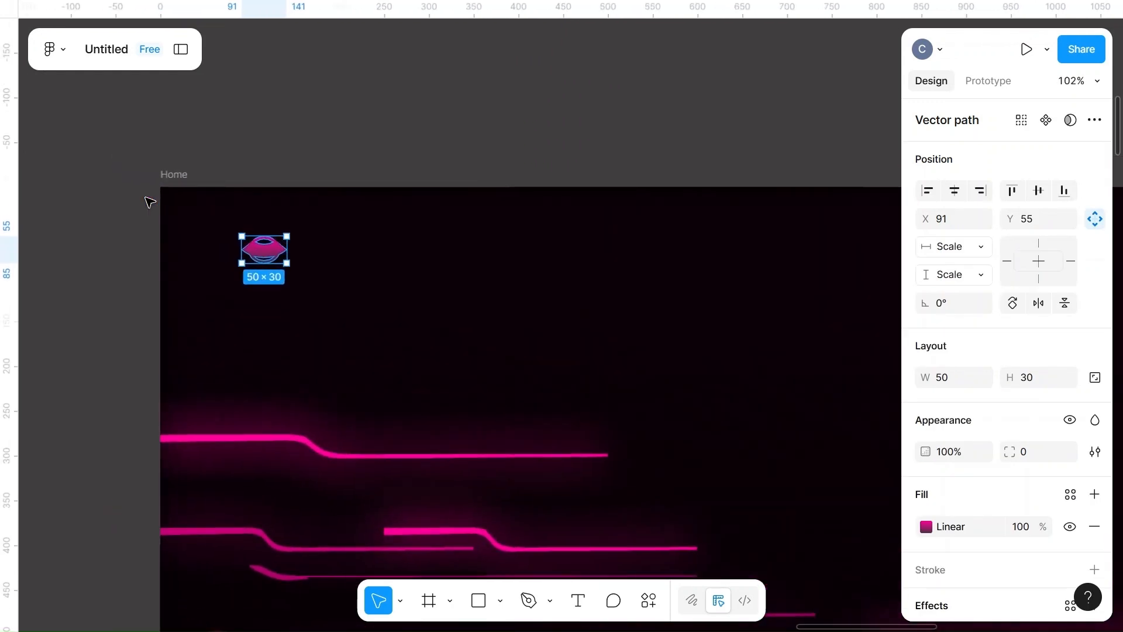
- Move the lips-shaped logo closer to the Home frame's upper-left corner, to about X 28, Y 34
{"action": "scroll", "coordinate": [147, 201], "scroll_direction": "up", "scroll_amount": 5, "text": "ctrl"}
{"action": "scroll", "coordinate": [148, 200], "scroll_direction": "right", "scroll_amount": 4}
{"action": "scroll", "coordinate": [117, 270], "scroll_direction": "up", "scroll_amount": 2}
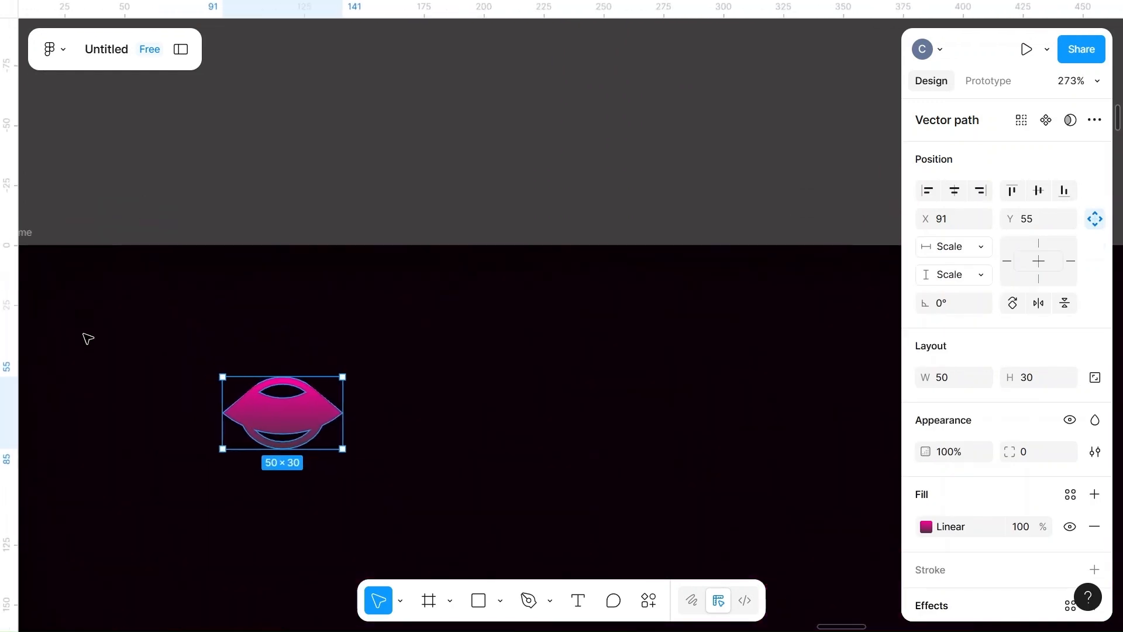
{"action": "left_click_drag", "start_coordinate": [283, 402], "coordinate": [139, 363]}
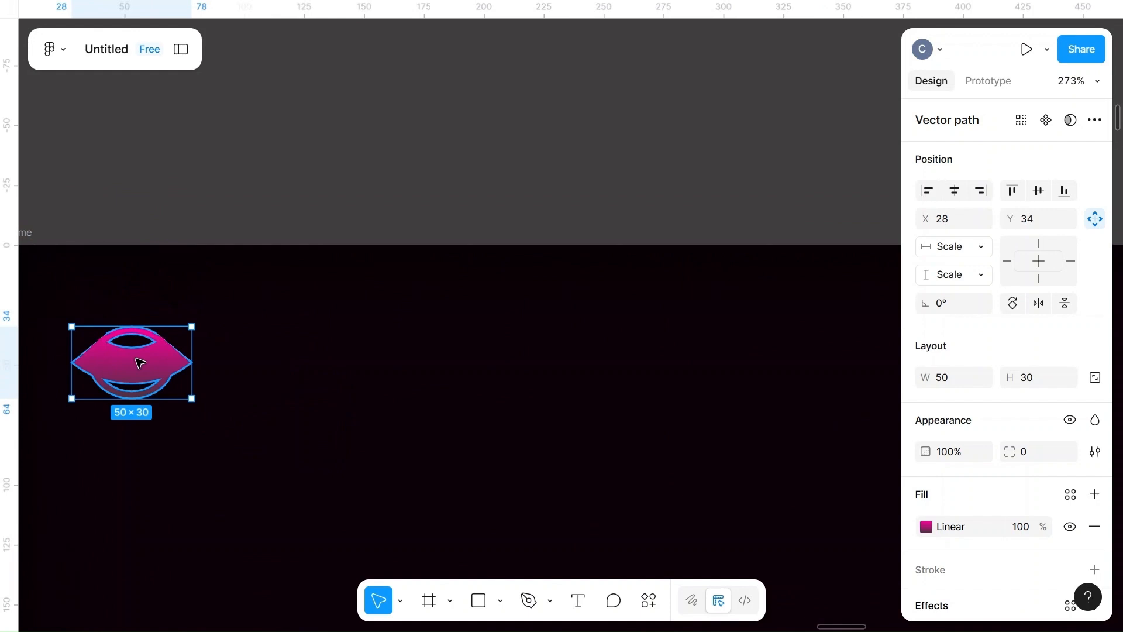
{"action": "scroll", "coordinate": [140, 363], "scroll_direction": "down", "scroll_amount": 3, "text": "ctrl"}
{"action": "scroll", "coordinate": [139, 362], "scroll_direction": "down", "scroll_amount": 4, "text": "ctrl"}
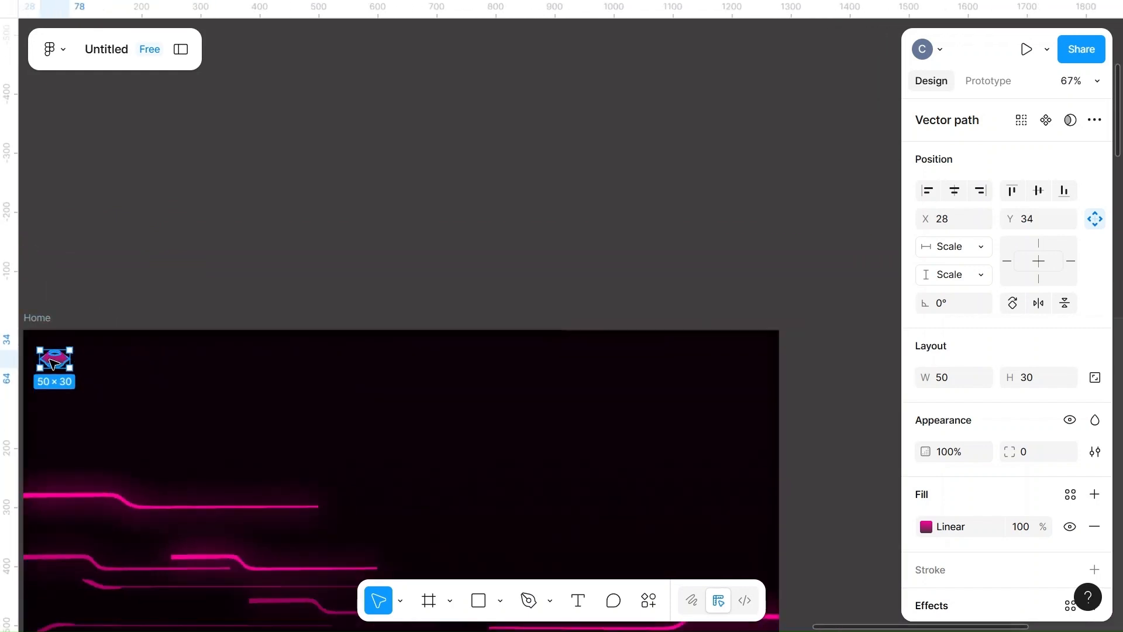
- Place a copy of the logo on the empty canvas above the Home frame and change its gradient fill to solid FF0099
{"action": "left_click_drag", "start_coordinate": [53, 363], "coordinate": [283, 257]}
{"action": "left_click", "coordinate": [393, 273]}
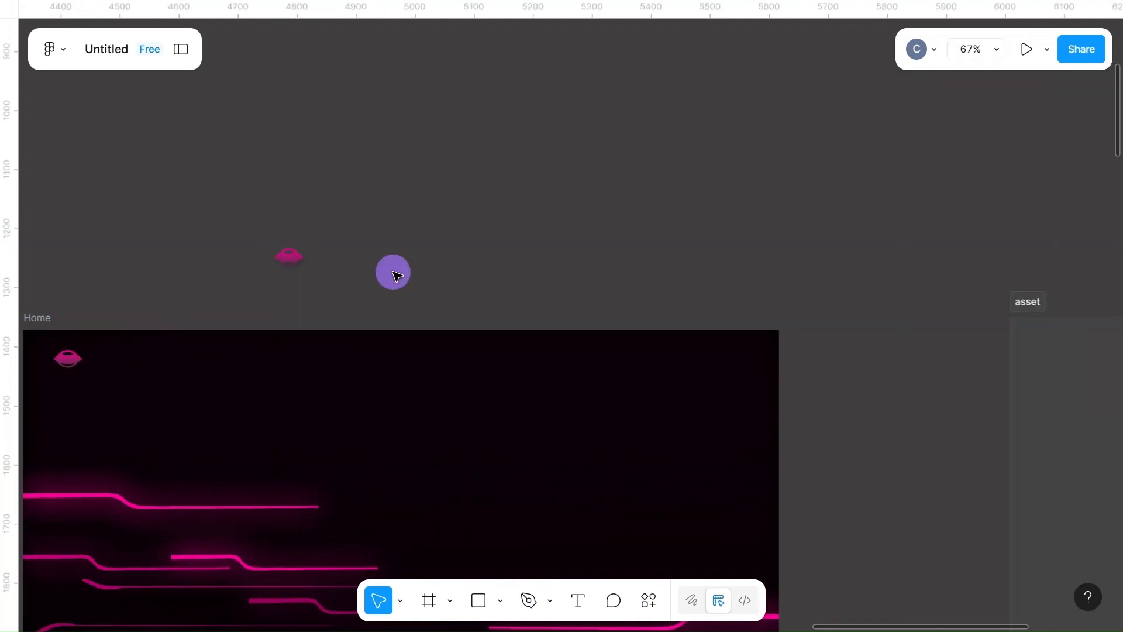
{"action": "left_click", "coordinate": [289, 256]}
{"action": "left_click", "coordinate": [926, 471]}
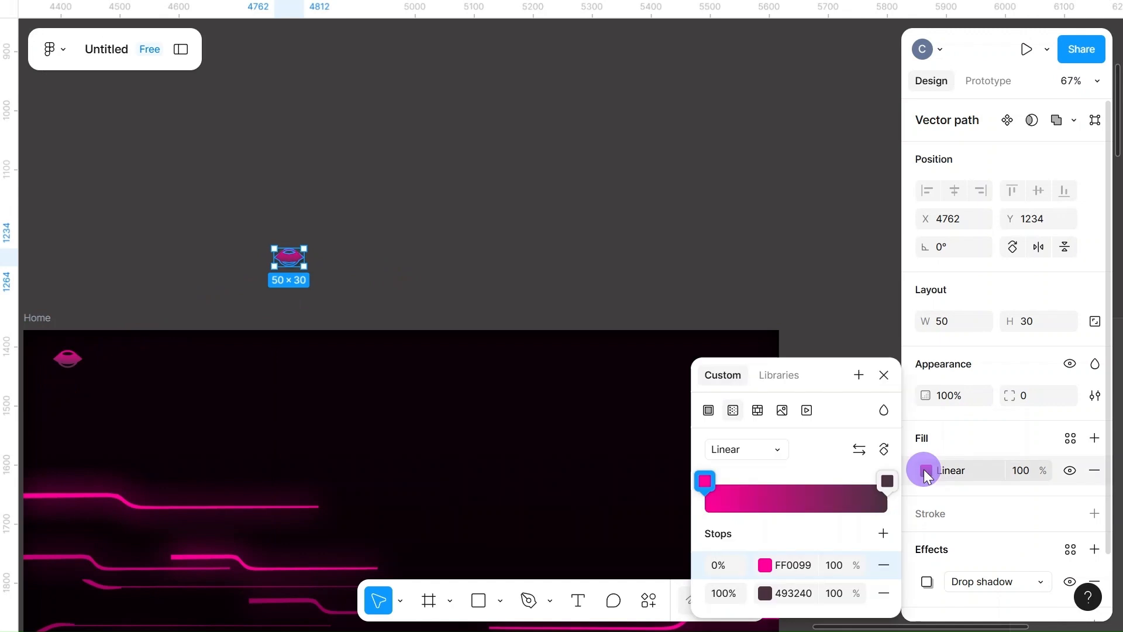
{"action": "left_click", "coordinate": [772, 460]}
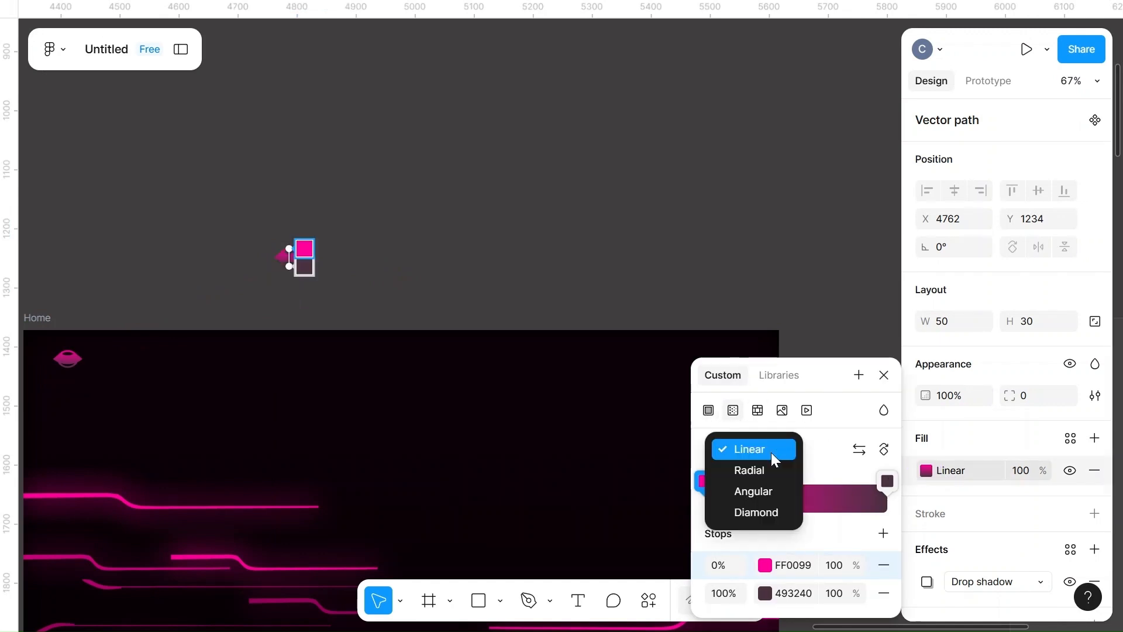
{"action": "left_click", "coordinate": [710, 410]}
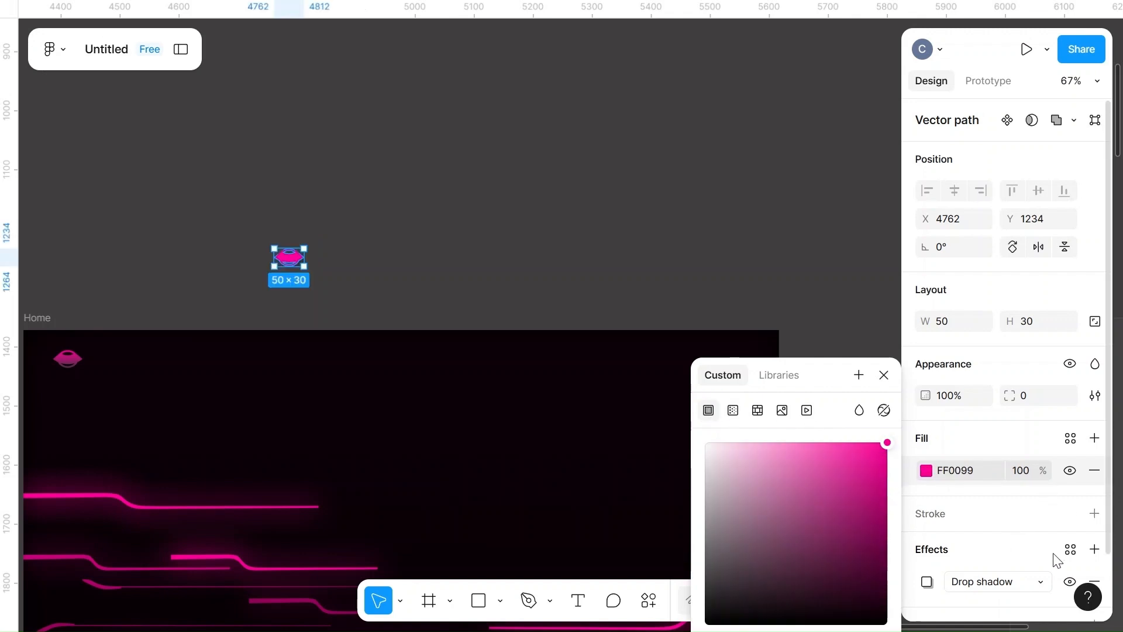
- Add a uniform layer blur effect of 100 to the logo copy above the Home frame
{"action": "left_click", "coordinate": [1095, 549]}
{"action": "scroll", "coordinate": [997, 548], "scroll_direction": "down", "scroll_amount": 2}
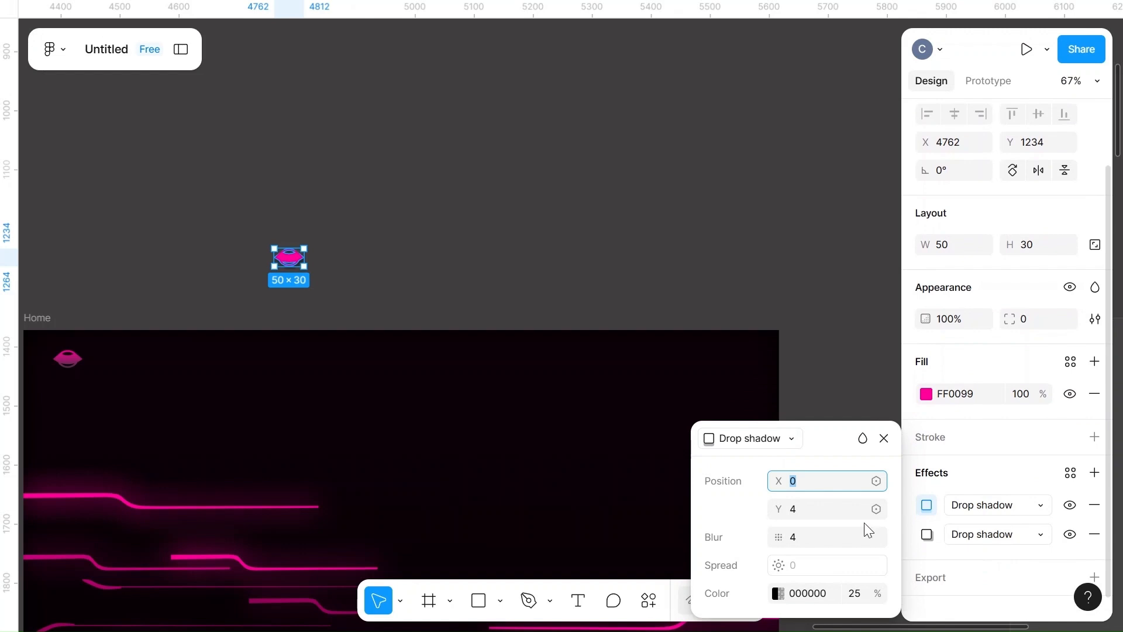
{"action": "left_click", "coordinate": [782, 440]}
{"action": "left_click", "coordinate": [748, 463]}
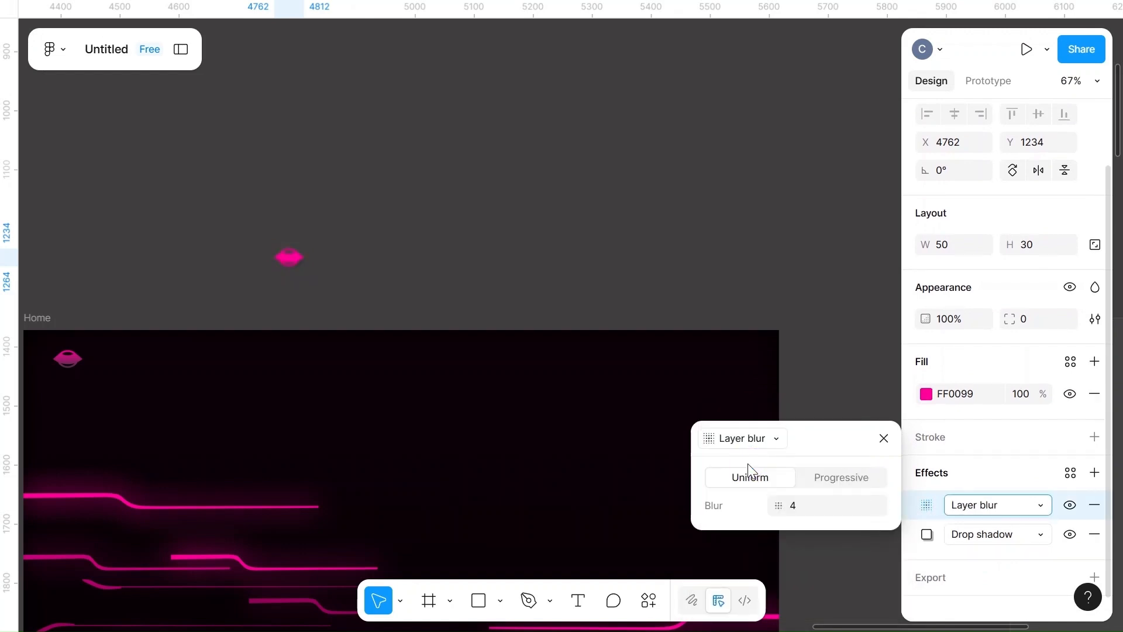
{"action": "left_click", "coordinate": [810, 508]}
{"action": "key", "text": "BackSpace"}
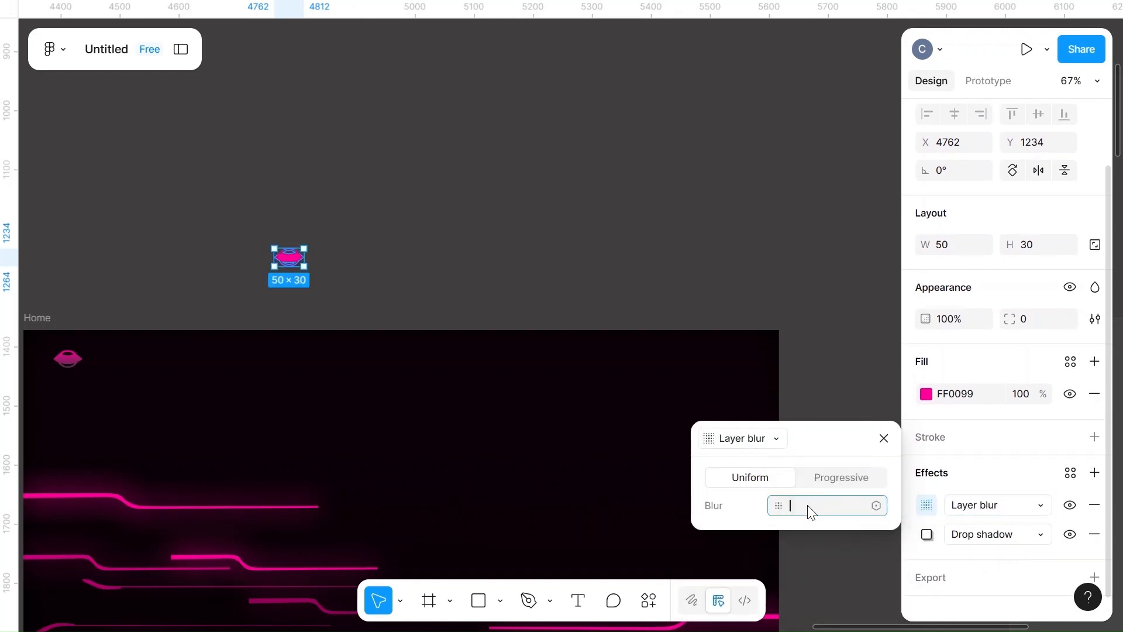
{"action": "type", "text": "100"}
{"action": "left_click", "coordinate": [815, 338]}
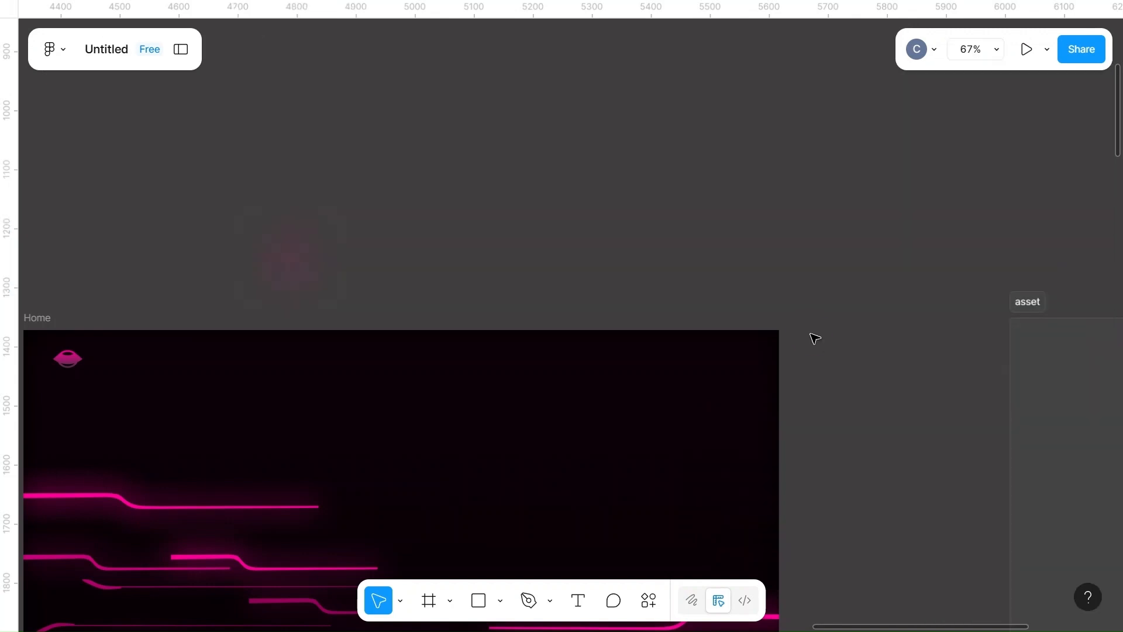
- Change the blurred logo copy's fill to the pale pink FDC8E7
{"action": "left_click", "coordinate": [291, 270]}
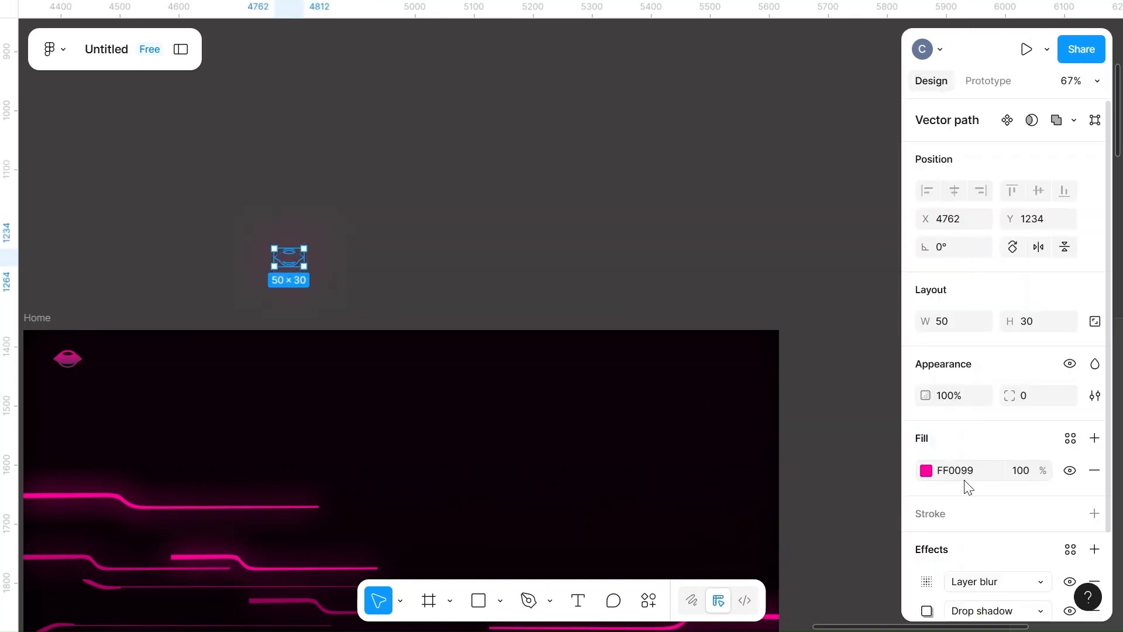
{"action": "left_click", "coordinate": [927, 471]}
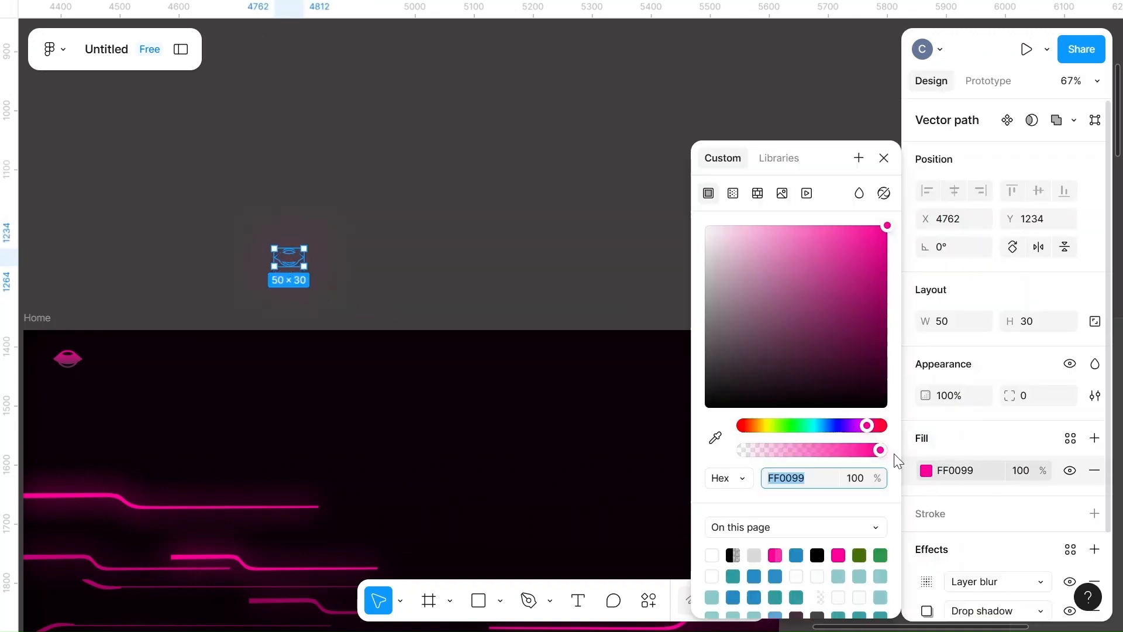
{"action": "left_click", "coordinate": [782, 228]}
{"action": "left_click_drag", "start_coordinate": [781, 230], "coordinate": [743, 228]}
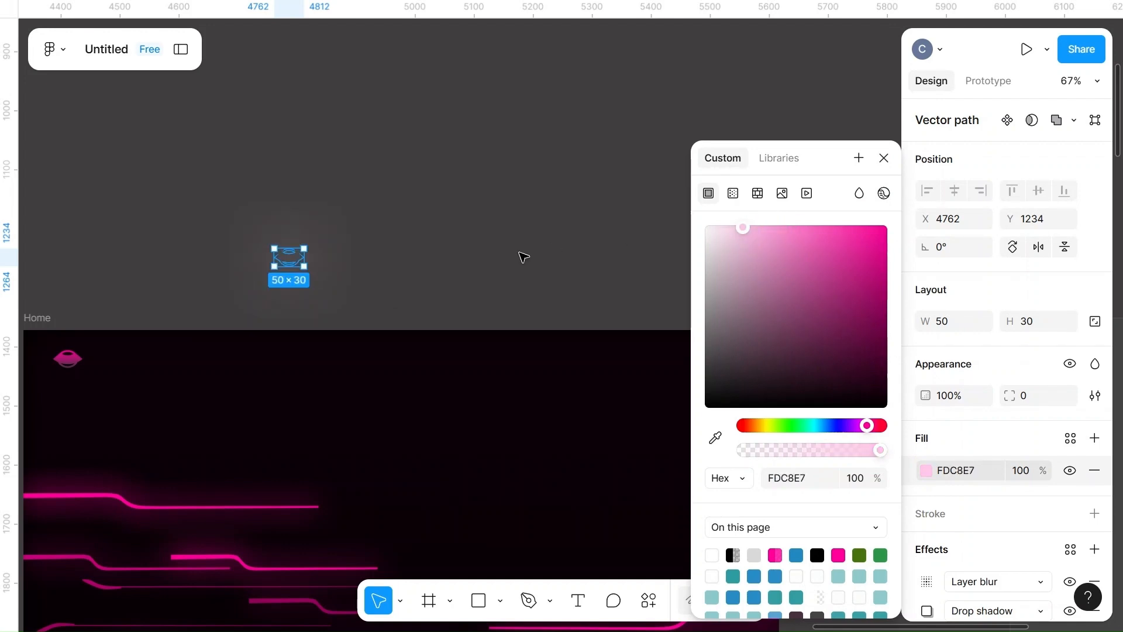
{"action": "left_click", "coordinate": [613, 332]}
- Set the pale pink logo copy's layer blur to 20
{"action": "scroll", "coordinate": [428, 259], "scroll_direction": "down", "scroll_amount": 5}
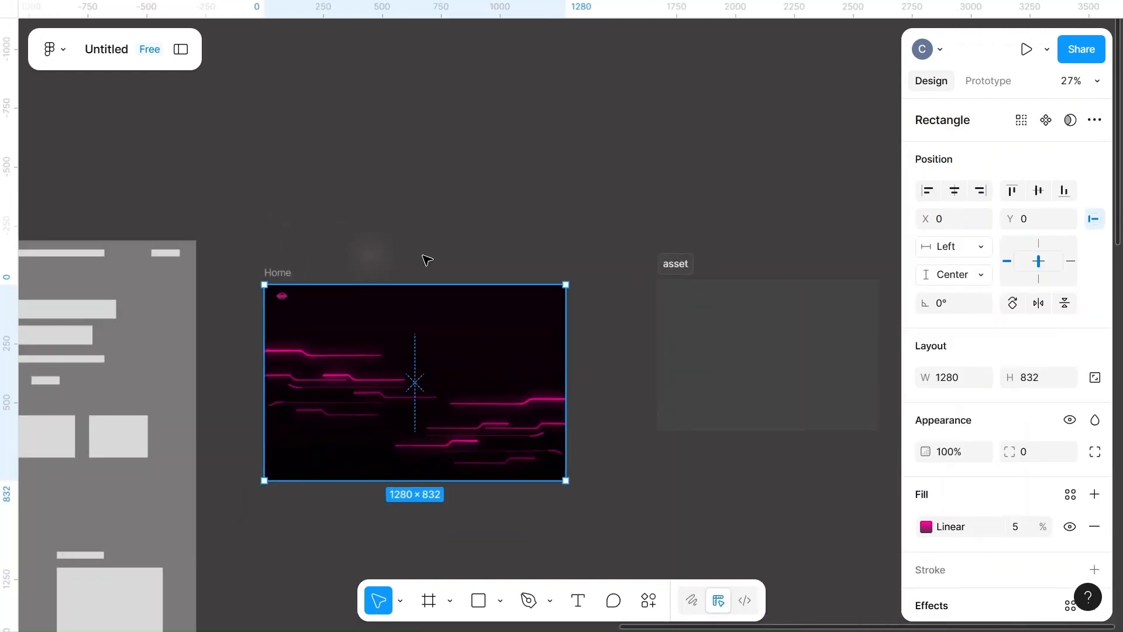
{"action": "scroll", "coordinate": [427, 259], "scroll_direction": "up", "scroll_amount": 3}
{"action": "scroll", "coordinate": [427, 260], "scroll_direction": "left", "scroll_amount": 4}
{"action": "scroll", "coordinate": [427, 260], "scroll_direction": "up", "scroll_amount": 3}
{"action": "left_click", "coordinate": [679, 255]}
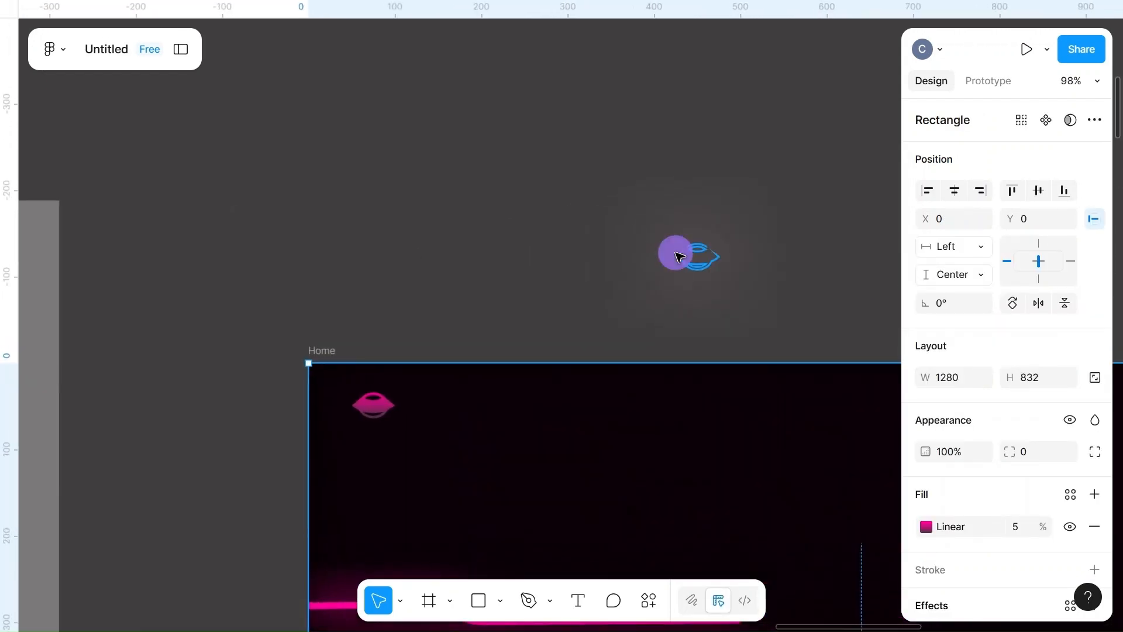
{"action": "scroll", "coordinate": [966, 525], "scroll_direction": "down", "scroll_amount": 2}
{"action": "left_click", "coordinate": [930, 494]}
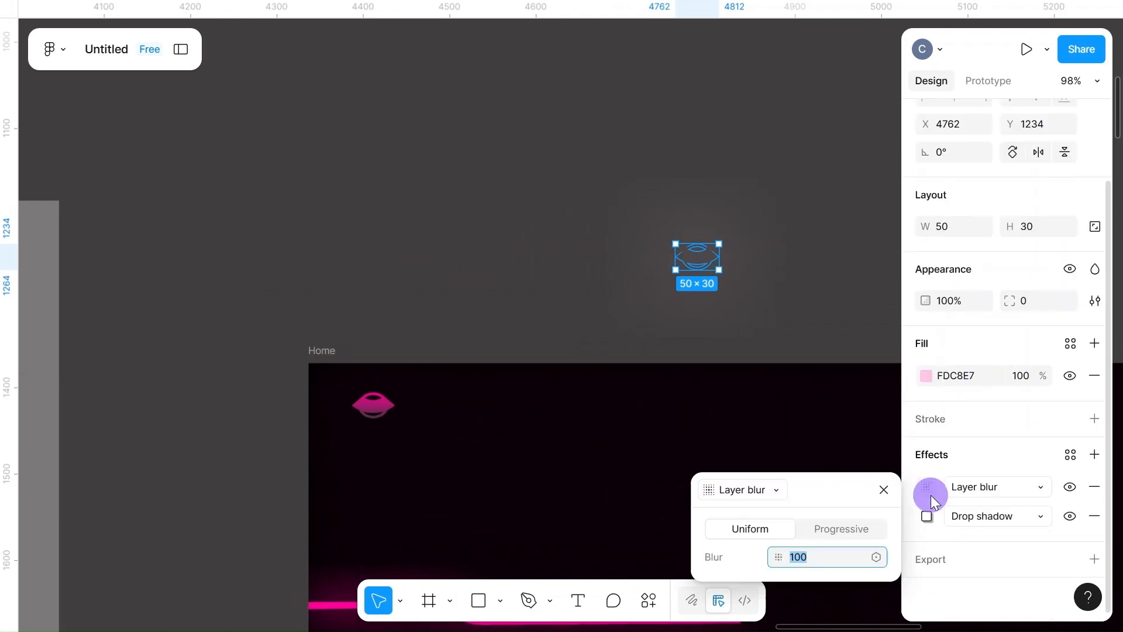
{"action": "type", "text": "10"}
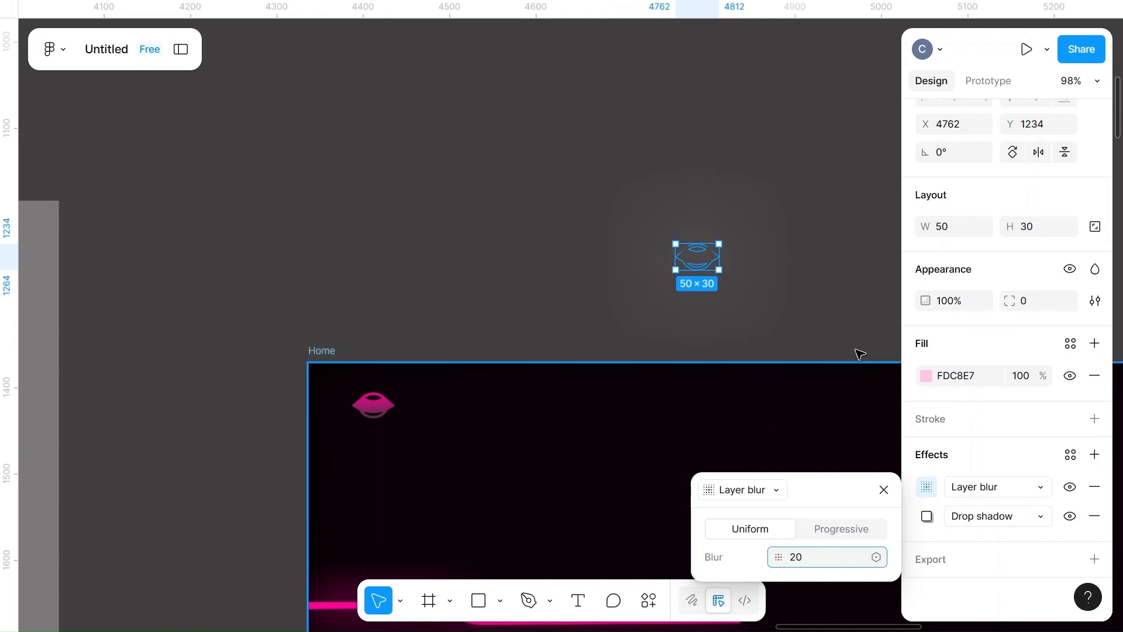
{"action": "left_click", "coordinate": [831, 339]}
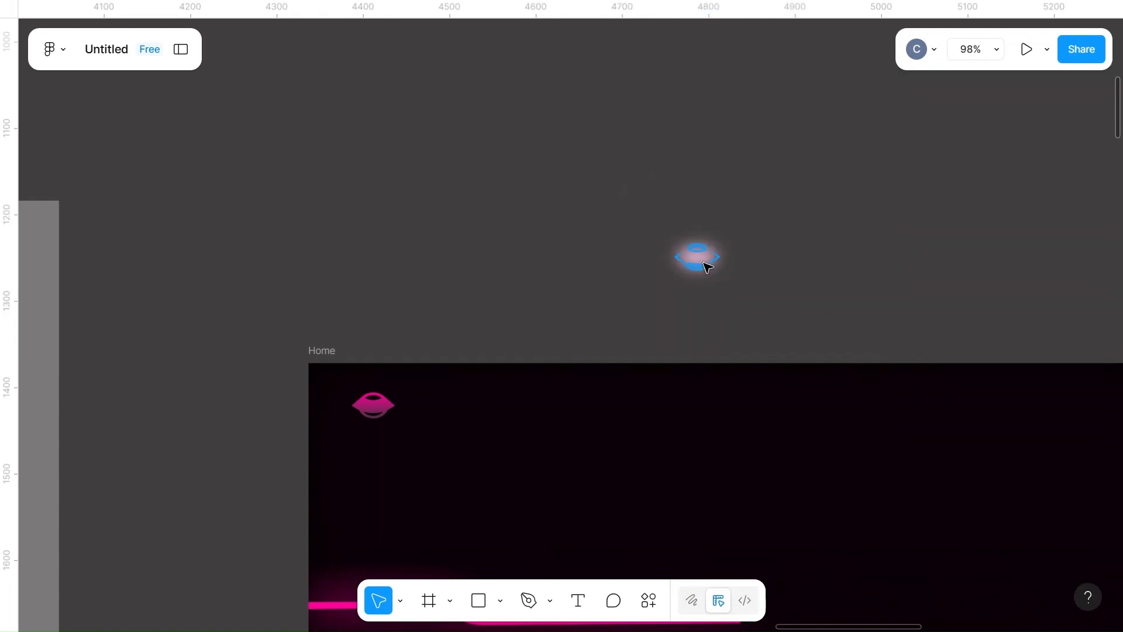
- Move the gradient logo from the Home frame onto the blurred copy and bring it to the front
{"action": "left_click", "coordinate": [377, 408]}
{"action": "left_click_drag", "start_coordinate": [373, 402], "coordinate": [700, 262]}
{"action": "scroll", "coordinate": [700, 262], "scroll_direction": "up", "scroll_amount": 4}
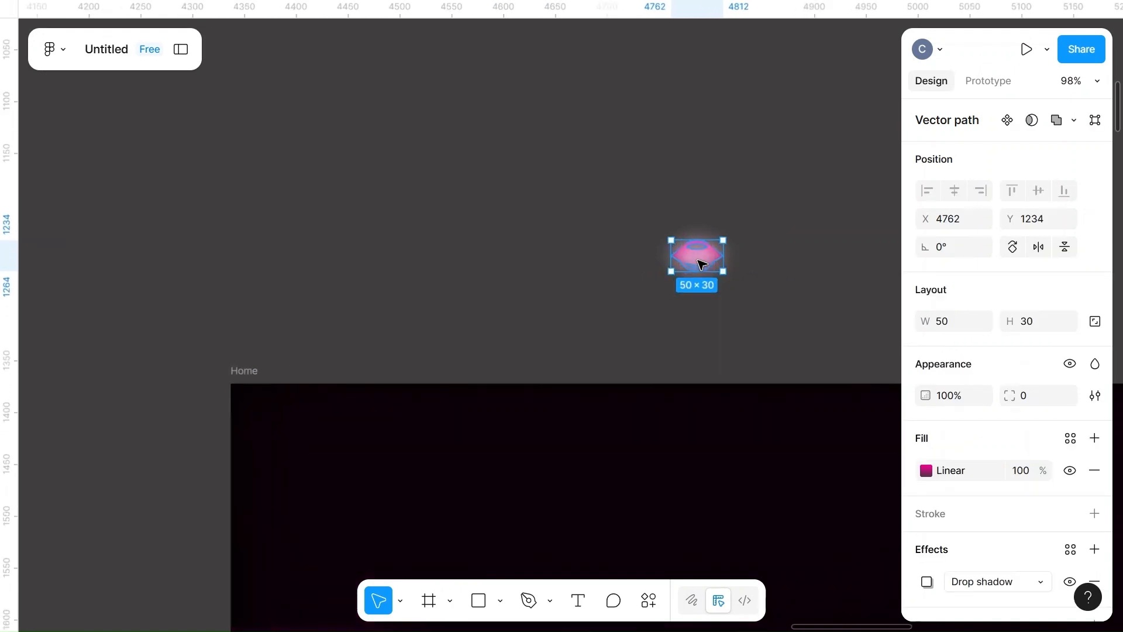
{"action": "scroll", "coordinate": [701, 262], "scroll_direction": "right", "scroll_amount": 2}
{"action": "right_click", "coordinate": [591, 251]}
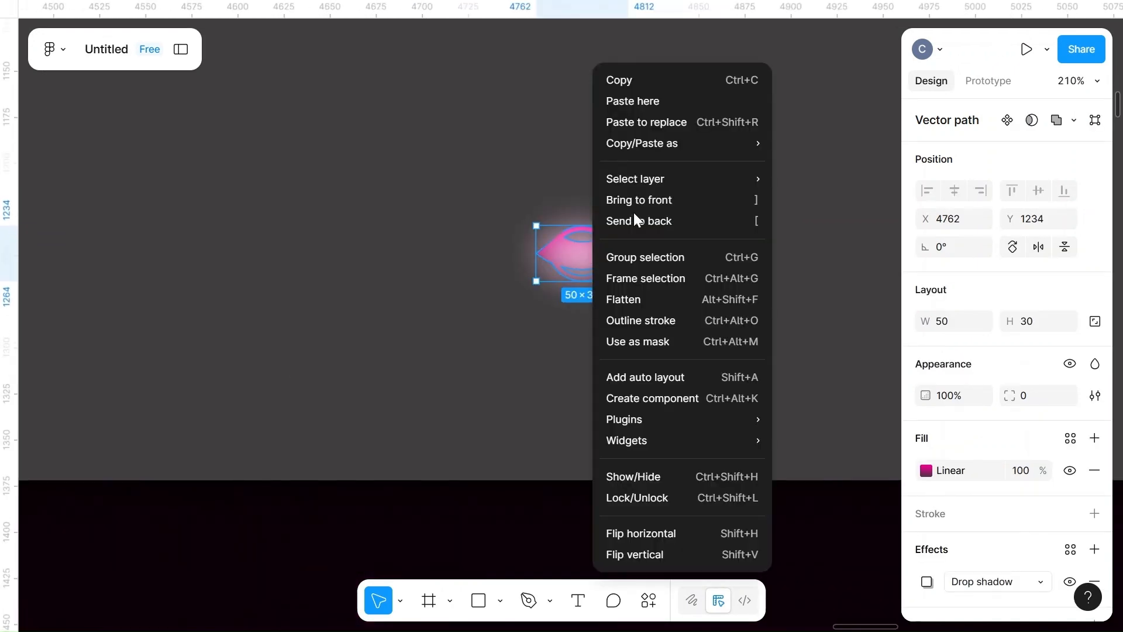
{"action": "left_click", "coordinate": [658, 200]}
{"action": "left_click", "coordinate": [547, 185]}
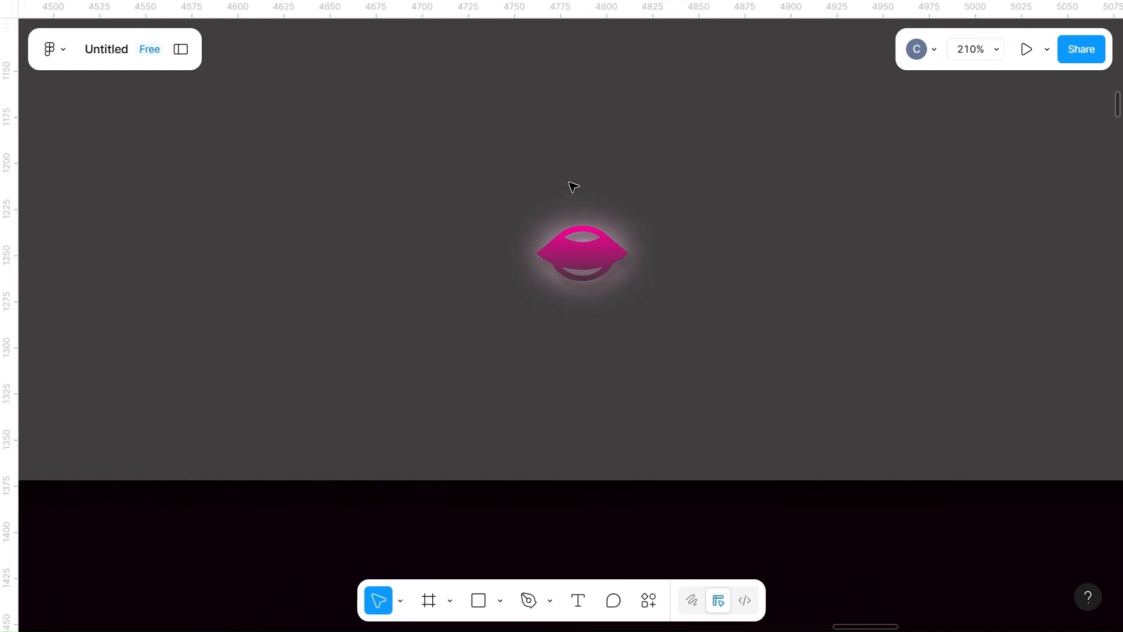
- Align the gradient logo and its blurred glow on their horizontal and vertical centers
{"action": "left_click_drag", "start_coordinate": [574, 186], "coordinate": [647, 351]}
{"action": "left_click", "coordinate": [1038, 192]}
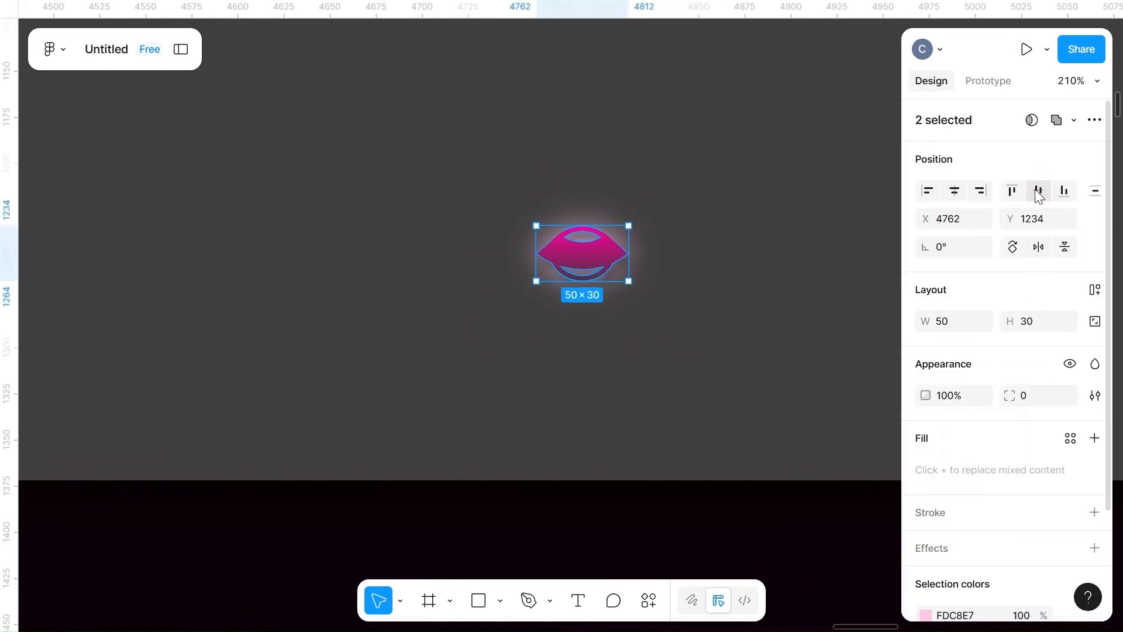
{"action": "left_click", "coordinate": [954, 191]}
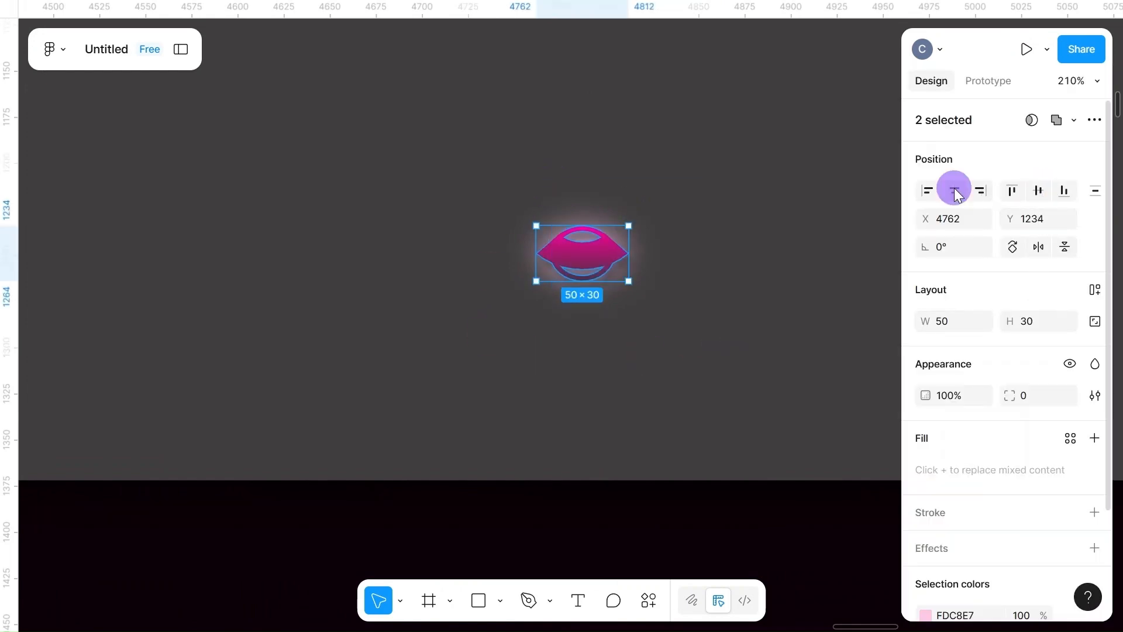
{"action": "left_click", "coordinate": [706, 261]}
{"action": "scroll", "coordinate": [690, 171], "scroll_direction": "down", "scroll_amount": 5}
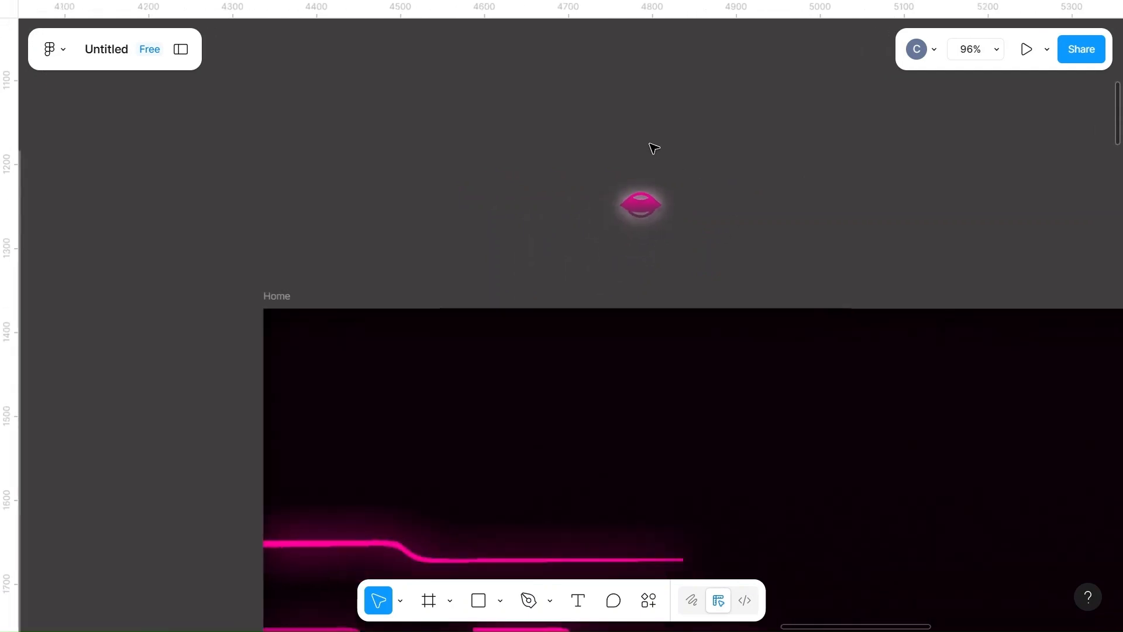
- Move the logo together with its glow into the Home frame's upper-left corner, at about X 51, Y 38
{"action": "left_click", "coordinate": [694, 268]}
{"action": "left_click_drag", "start_coordinate": [650, 211], "coordinate": [335, 358]}
{"action": "left_click", "coordinate": [515, 248]}
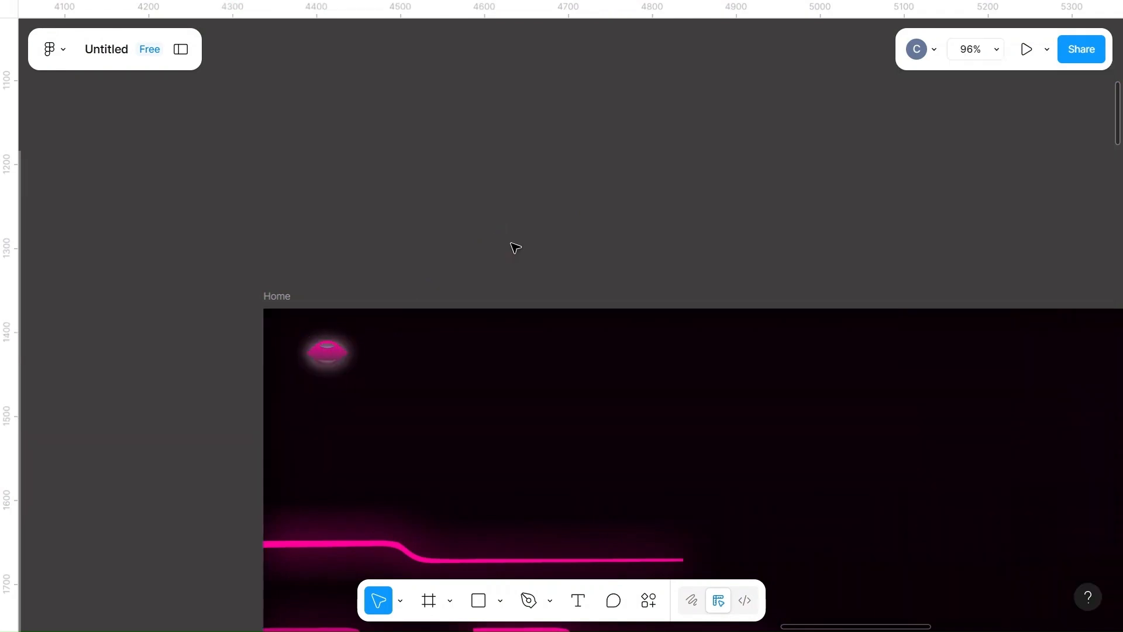
{"action": "scroll", "coordinate": [515, 247], "scroll_direction": "down", "scroll_amount": 5}
{"action": "scroll", "coordinate": [515, 248], "scroll_direction": "right", "scroll_amount": 3}
{"action": "scroll", "coordinate": [515, 247], "scroll_direction": "left", "scroll_amount": 2}
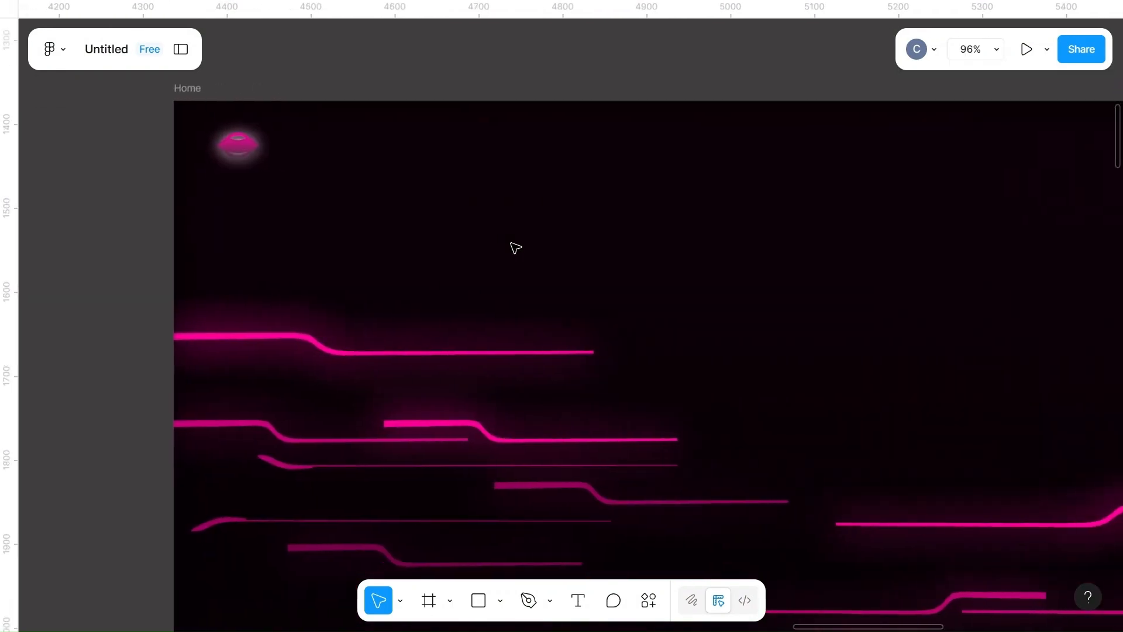
{"action": "scroll", "coordinate": [515, 248], "scroll_direction": "up", "scroll_amount": 5}
{"action": "scroll", "coordinate": [515, 247], "scroll_direction": "up", "scroll_amount": 3}
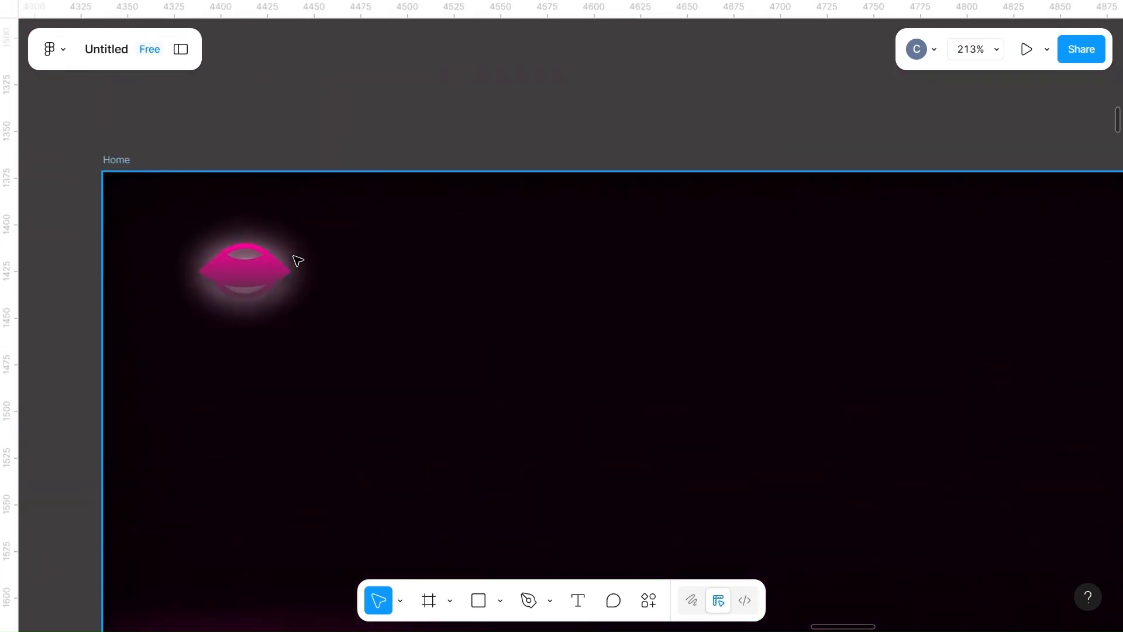
- Try shifting the gradient logo to about X 108 and its blurred glow to about X 104 in the Home frame
{"action": "left_click", "coordinate": [251, 275]}
{"action": "left_click_drag", "start_coordinate": [248, 272], "coordinate": [358, 272]}
{"action": "key", "text": "ctrl+z"}
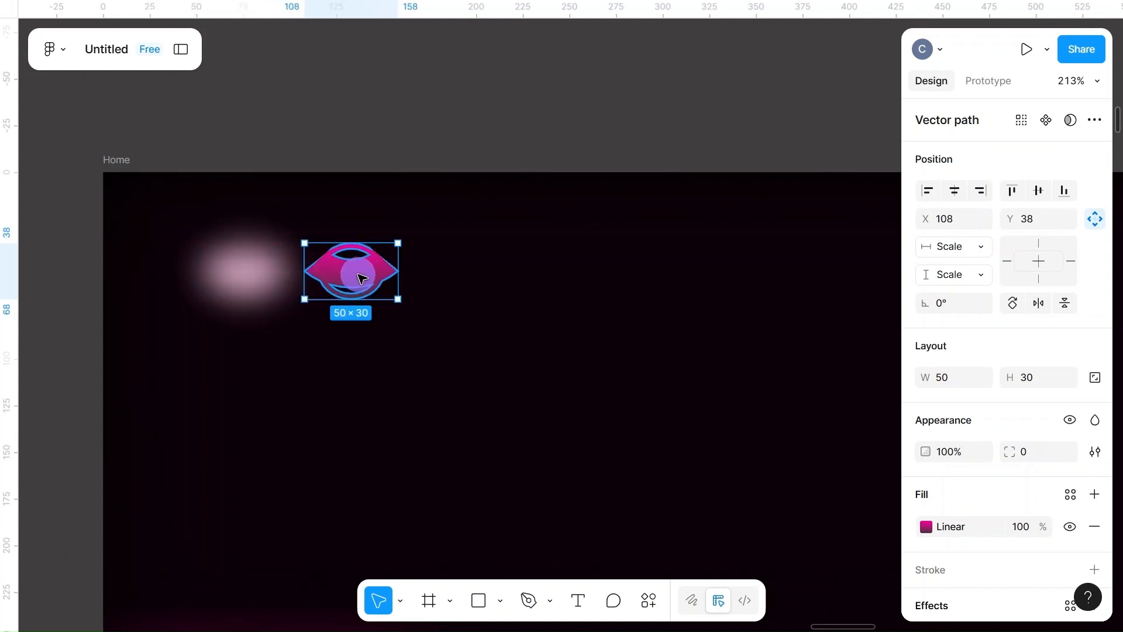
{"action": "left_click", "coordinate": [342, 129]}
{"action": "left_click", "coordinate": [244, 282]}
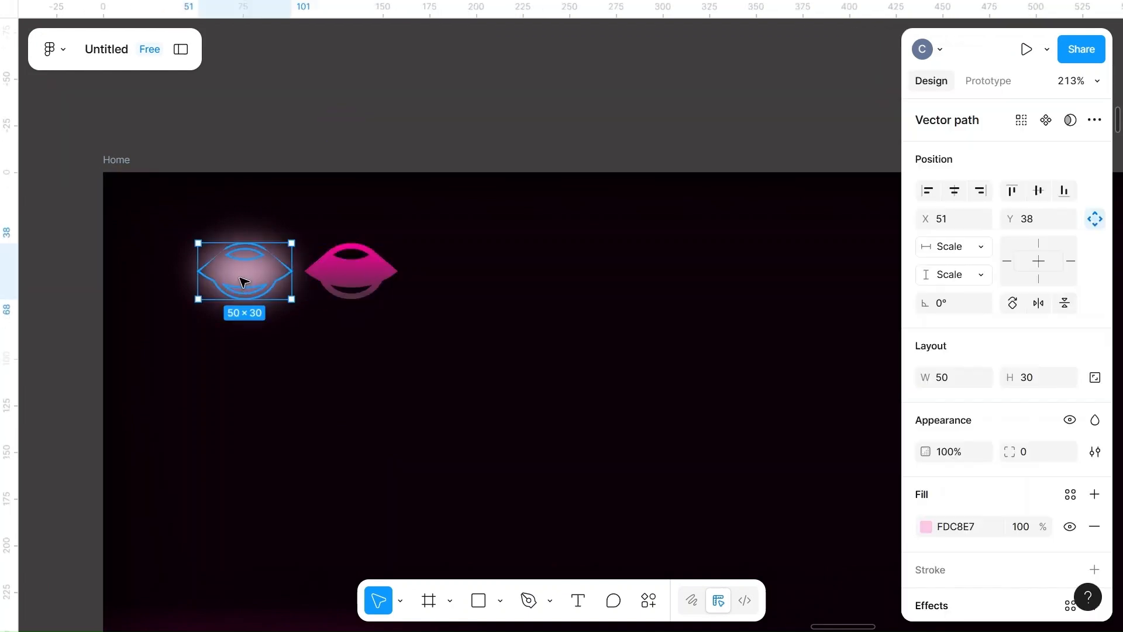
{"action": "left_click_drag", "start_coordinate": [244, 282], "coordinate": [342, 285]}
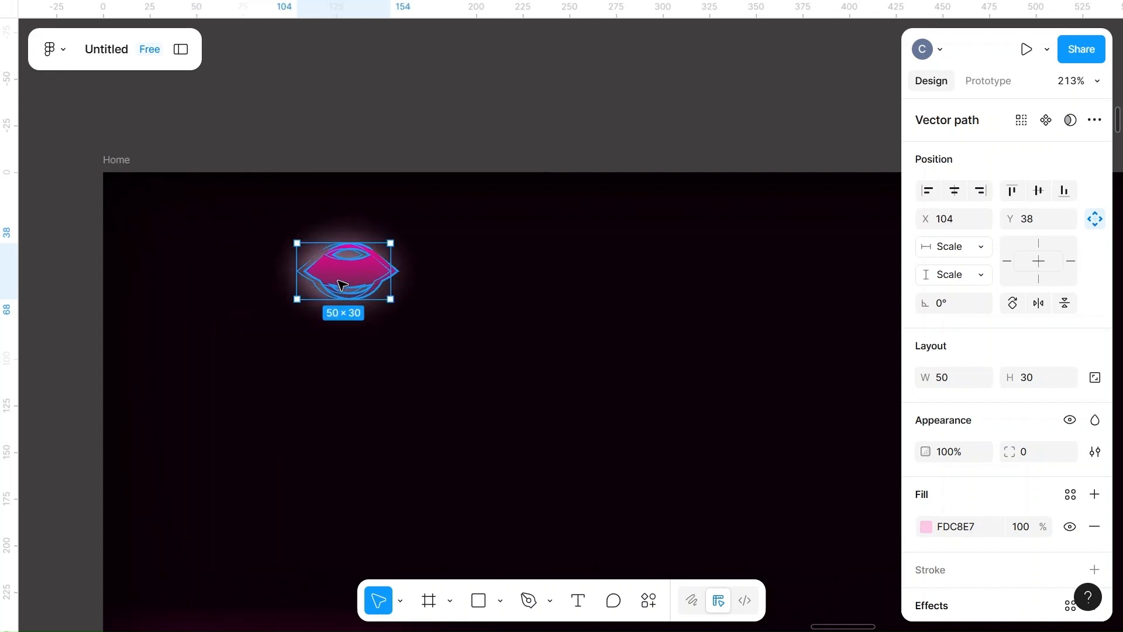
- Undo the recent moves, back to before the logo and its glow were placed in the Home frame
{"action": "key", "text": "ctrl+z"}
{"action": "key", "text": "ctrl+z"}
{"action": "key", "text": "ctrl+z"}
{"action": "key", "text": "ctrl+z"}
{"action": "key", "text": "ctrl+z"}
{"action": "key", "text": "ctrl+z"}
{"action": "key", "text": "ctrl+z"}
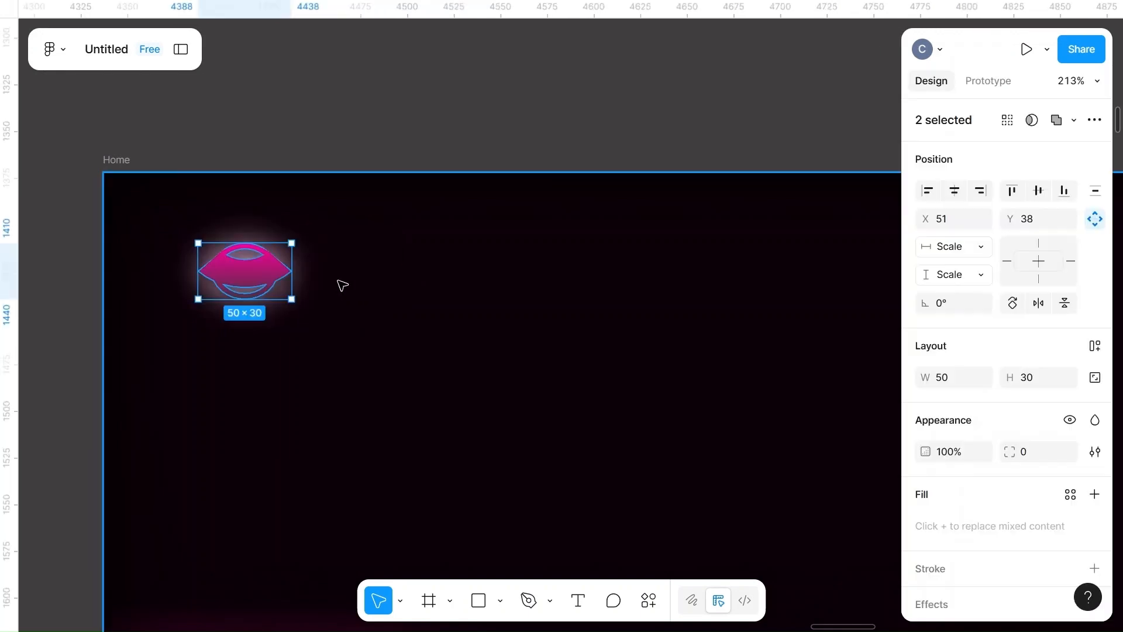
{"action": "key", "text": "ctrl+z"}
{"action": "key", "text": "ctrl+z"}
- Hide the drop shadow effect on the gradient lips logo above the Home frame
{"action": "scroll", "coordinate": [763, 70], "scroll_direction": "up", "scroll_amount": 3}
{"action": "scroll", "coordinate": [765, 71], "scroll_direction": "down", "scroll_amount": 2}
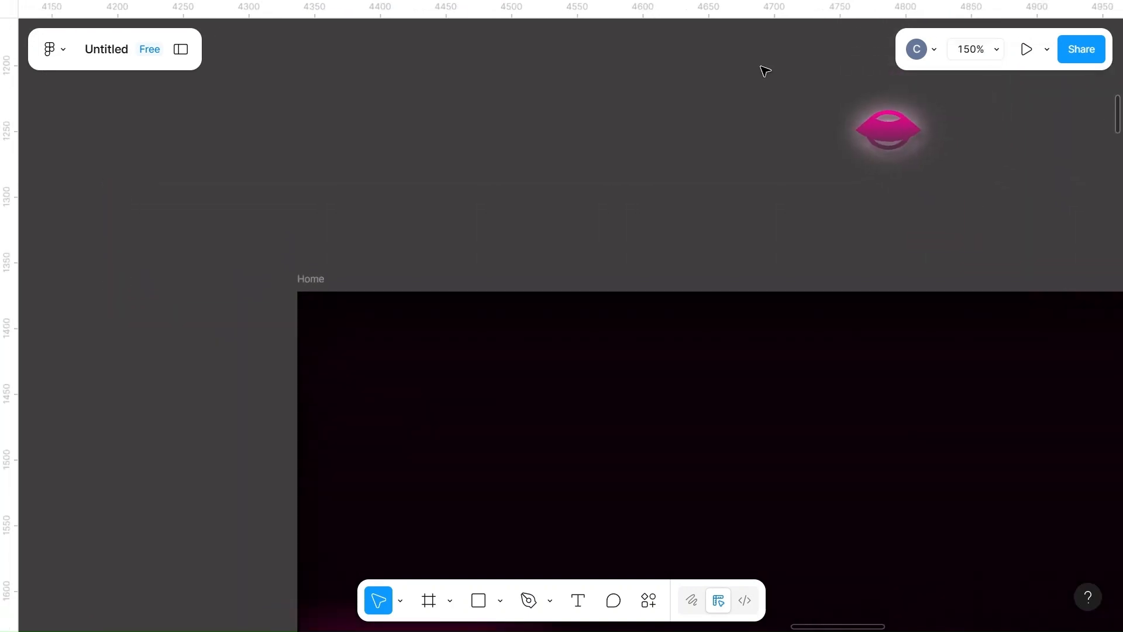
{"action": "scroll", "coordinate": [762, 69], "scroll_direction": "right", "scroll_amount": 5}
{"action": "scroll", "coordinate": [762, 69], "scroll_direction": "up", "scroll_amount": 6}
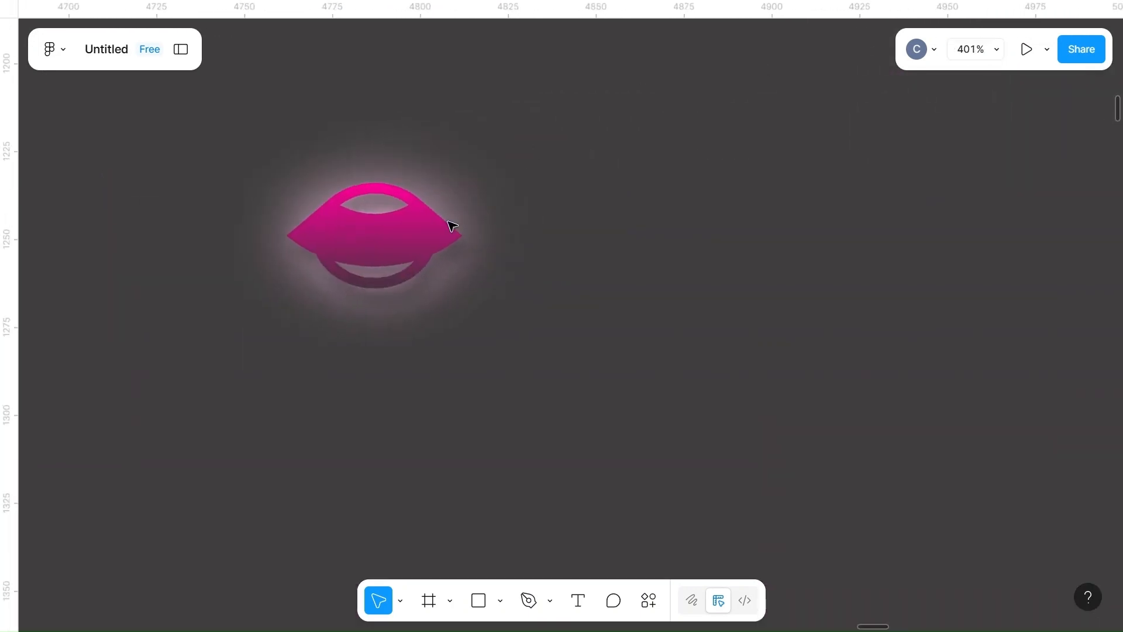
{"action": "left_click", "coordinate": [452, 226]}
{"action": "scroll", "coordinate": [965, 490], "scroll_direction": "down", "scroll_amount": 2}
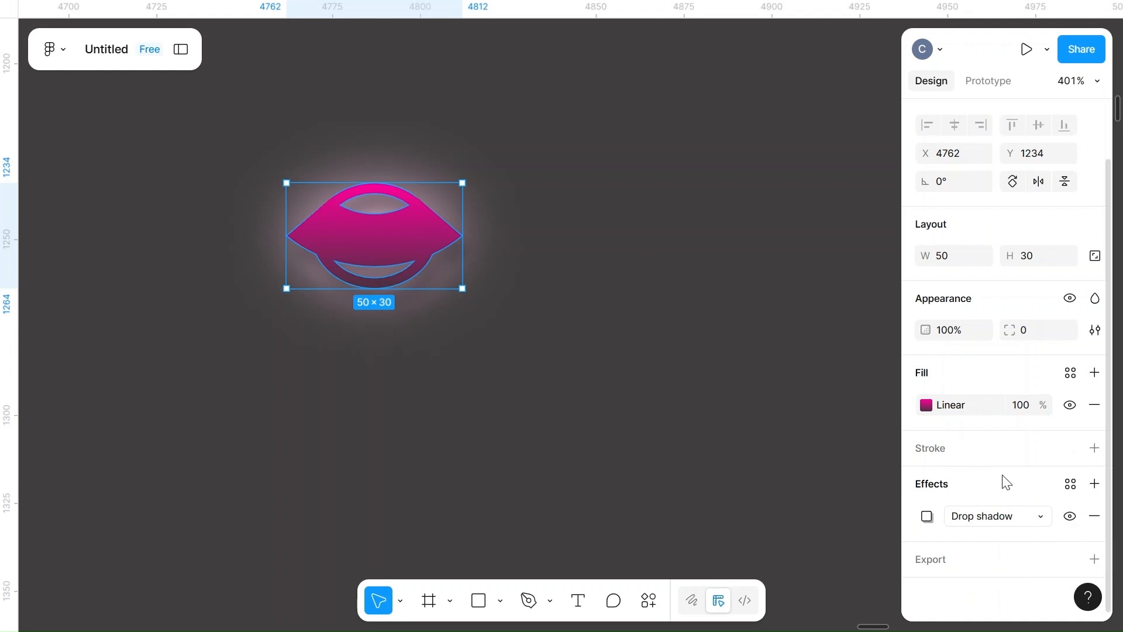
{"action": "left_click", "coordinate": [1071, 517]}
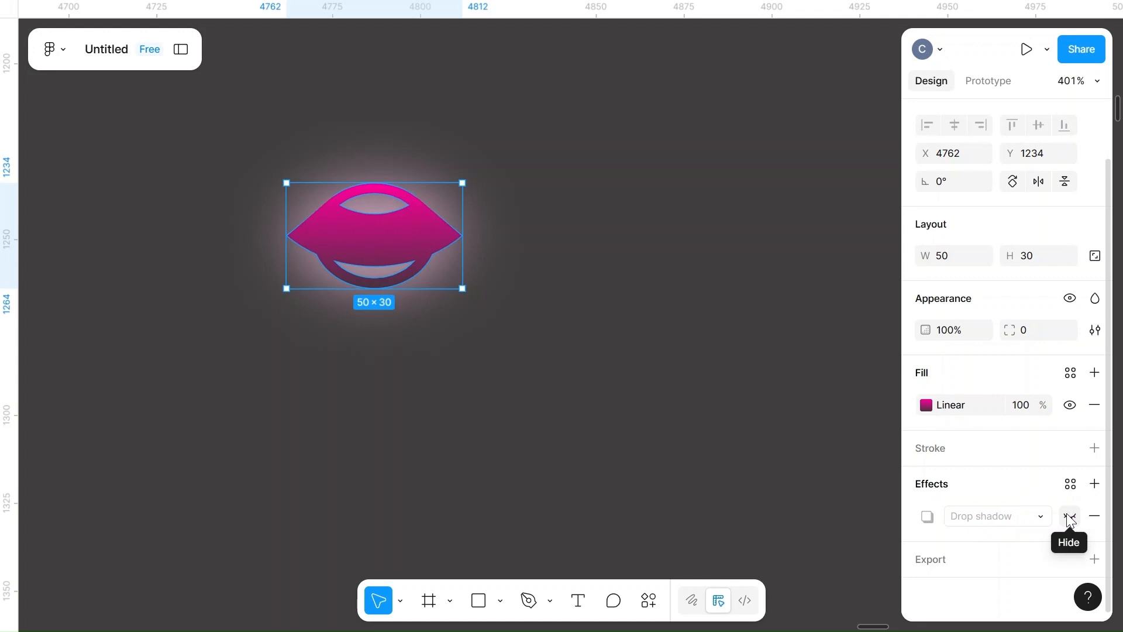
- Move the logo gradient's FF0099 stop to 53% and set the stop opacities to 80% for FF0099 and 70% for 493240
{"action": "left_click", "coordinate": [925, 404]}
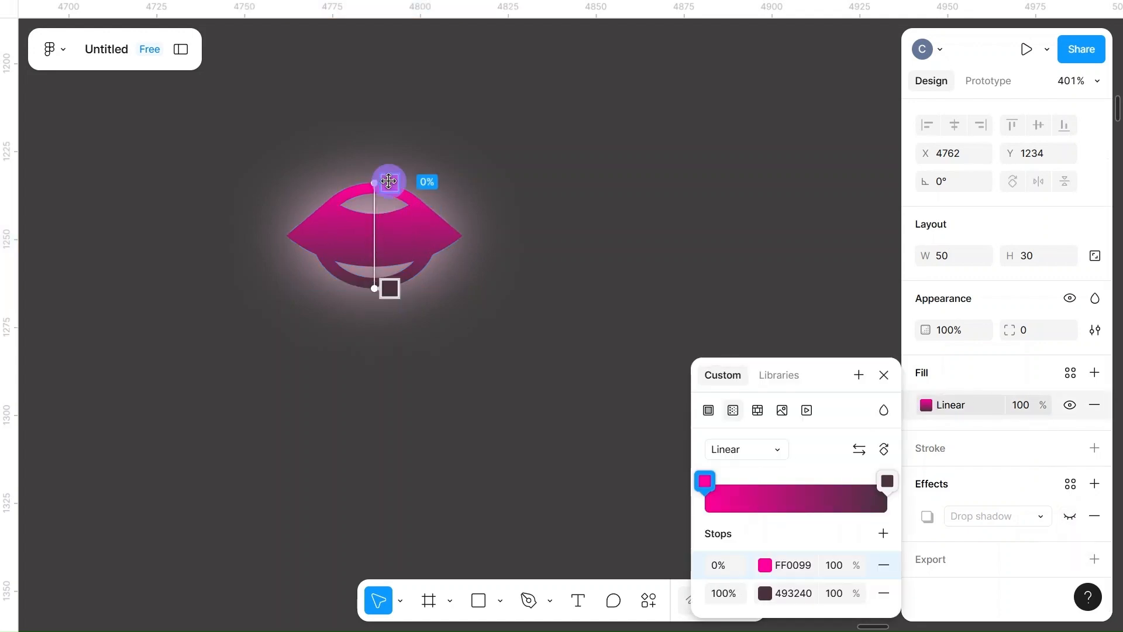
{"action": "left_click_drag", "start_coordinate": [389, 182], "coordinate": [385, 237]}
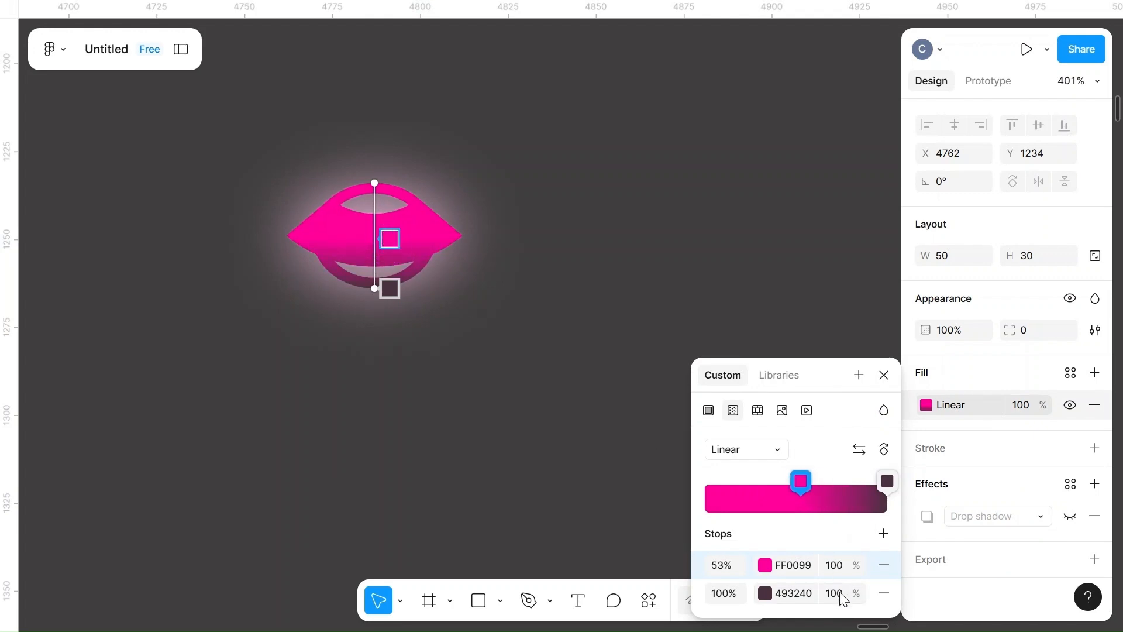
{"action": "left_click", "coordinate": [841, 595]}
{"action": "left_click", "coordinate": [841, 566]}
{"action": "left_click", "coordinate": [839, 595]}
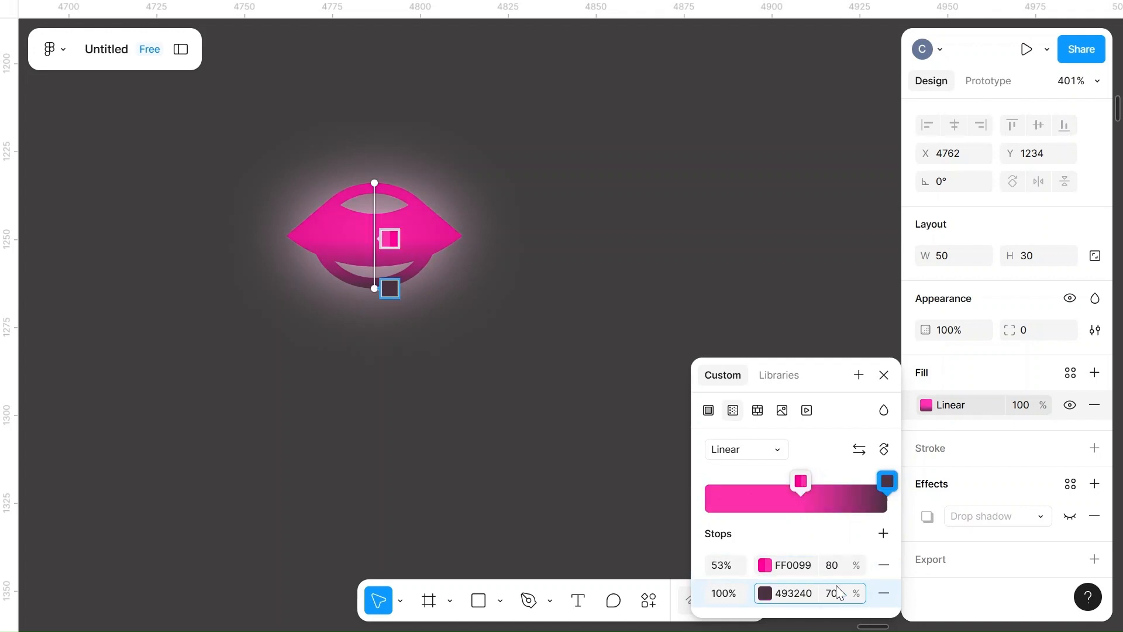
{"action": "left_click", "coordinate": [642, 466]}
{"action": "left_click", "coordinate": [642, 466]}
- Group the gradient logo together with its blurred glow
{"action": "scroll", "coordinate": [642, 466], "scroll_direction": "down", "scroll_amount": 2}
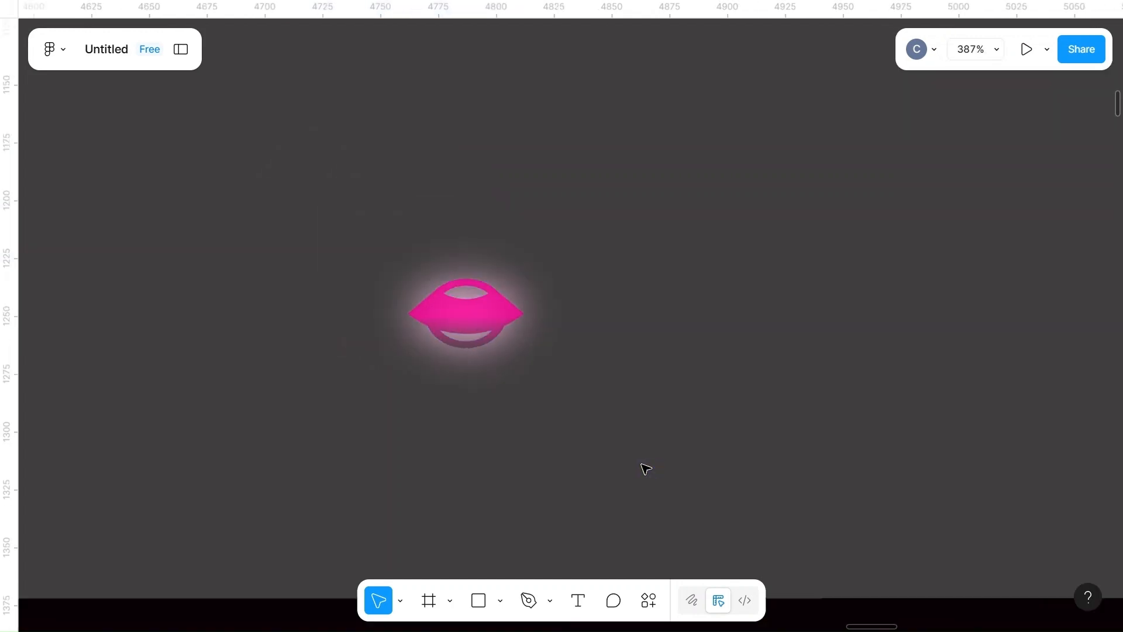
{"action": "scroll", "coordinate": [646, 468], "scroll_direction": "down", "scroll_amount": 5}
{"action": "left_click_drag", "start_coordinate": [527, 338], "coordinate": [646, 466]}
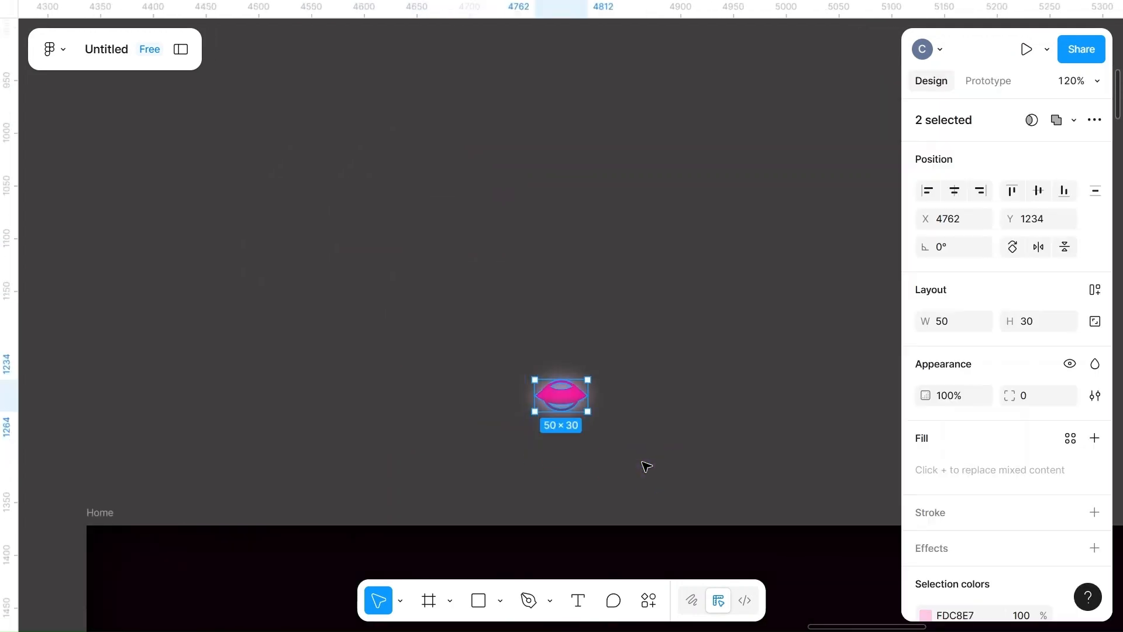
{"action": "scroll", "coordinate": [646, 466], "scroll_direction": "left", "scroll_amount": 2}
{"action": "scroll", "coordinate": [647, 466], "scroll_direction": "down", "scroll_amount": 2}
{"action": "scroll", "coordinate": [650, 460], "scroll_direction": "down", "scroll_amount": 1}
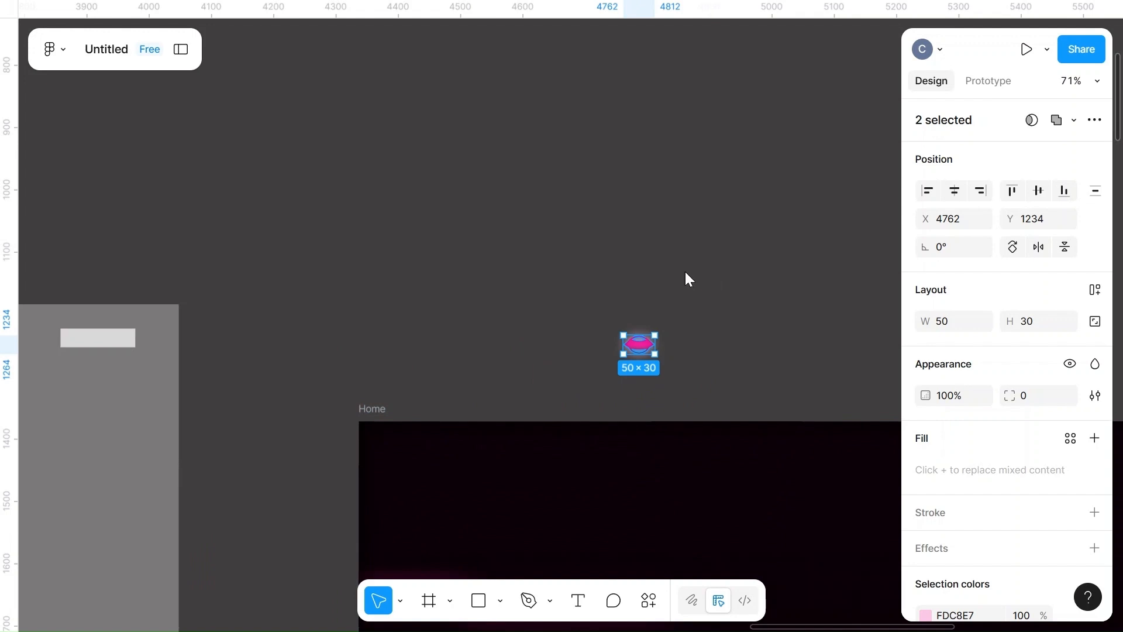
{"action": "key", "text": "ctrl+g"}
- Move the logo group into the Home frame's upper-left corner, at about X 50, Y 45
{"action": "left_click_drag", "start_coordinate": [643, 349], "coordinate": [409, 462]}
{"action": "scroll", "coordinate": [410, 461], "scroll_direction": "up", "scroll_amount": 1}
{"action": "scroll", "coordinate": [409, 461], "scroll_direction": "up", "scroll_amount": 2}
{"action": "scroll", "coordinate": [409, 461], "scroll_direction": "down", "scroll_amount": 2}
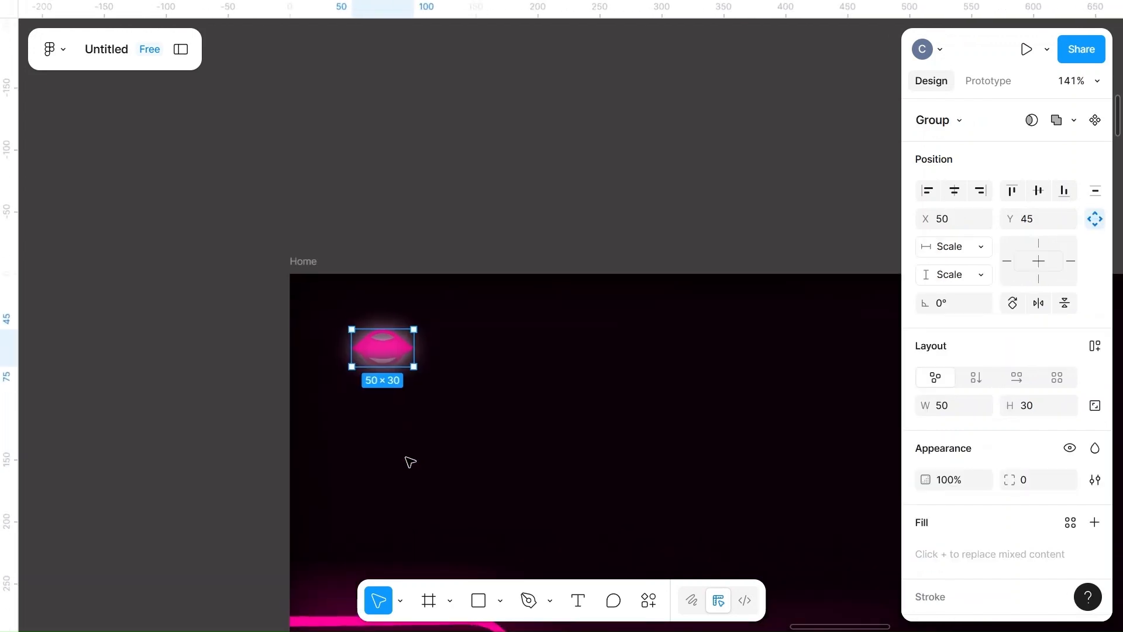
- Shift the logo group slightly further in from the Home frame's left edge
{"action": "scroll", "coordinate": [409, 462], "scroll_direction": "right", "scroll_amount": 3}
{"action": "mouse_move", "coordinate": [222, 354]}
{"action": "left_mouse_down"}
{"action": "mouse_move", "coordinate": [244, 349]}
{"action": "mouse_move", "coordinate": [239, 358]}
{"action": "left_mouse_up"}
{"action": "left_click", "coordinate": [593, 227]}
{"action": "scroll", "coordinate": [602, 226], "scroll_direction": "down", "scroll_amount": 3}
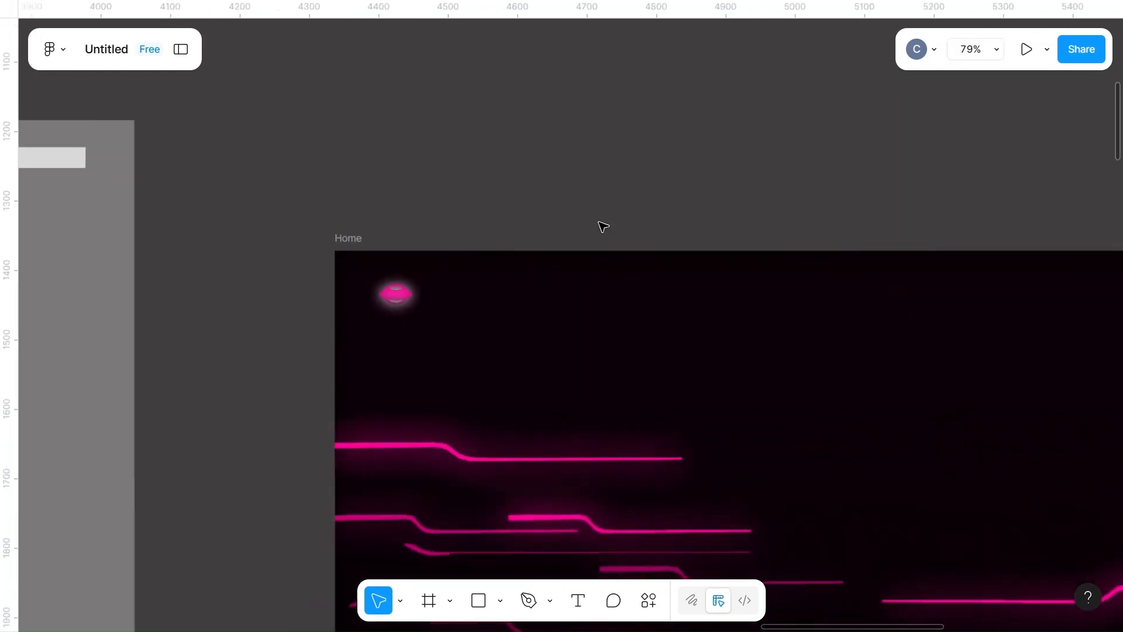
{"action": "scroll", "coordinate": [601, 226], "scroll_direction": "right", "scroll_amount": 3}
{"action": "scroll", "coordinate": [602, 226], "scroll_direction": "down", "scroll_amount": 2}
{"action": "left_click_drag", "start_coordinate": [331, 265], "coordinate": [341, 264]}
{"action": "left_click", "coordinate": [524, 217]}
{"action": "scroll", "coordinate": [522, 216], "scroll_direction": "left", "scroll_amount": 3}
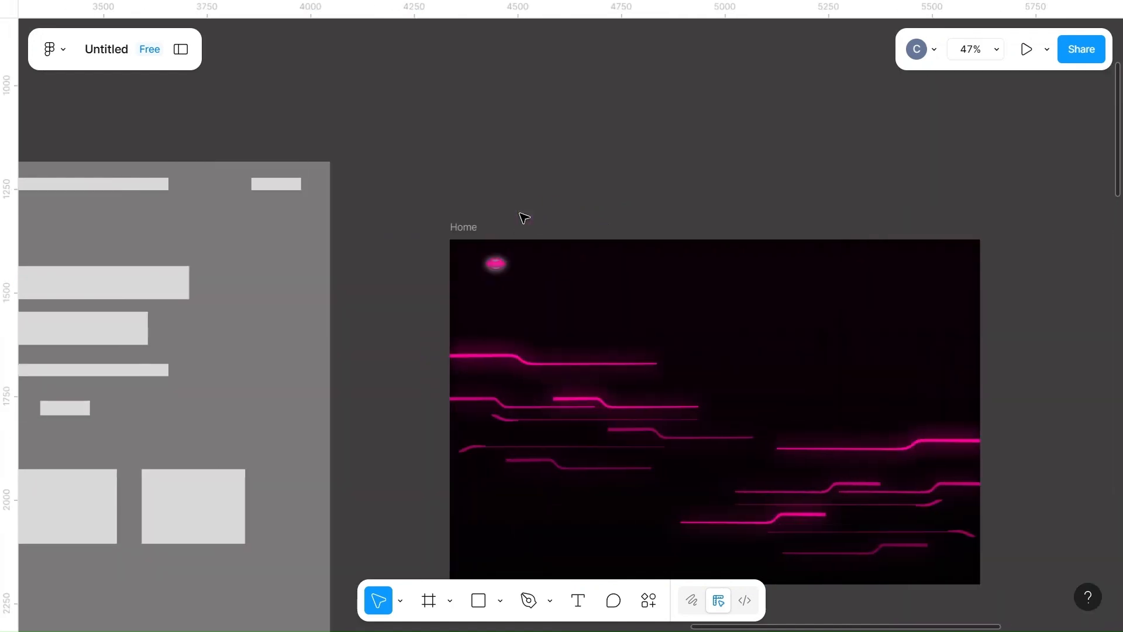
- Move the wireframe1 frame left to about X 1080, leaving a wide gap beside the Home frame
{"action": "scroll", "coordinate": [521, 216], "scroll_direction": "down", "scroll_amount": 3}
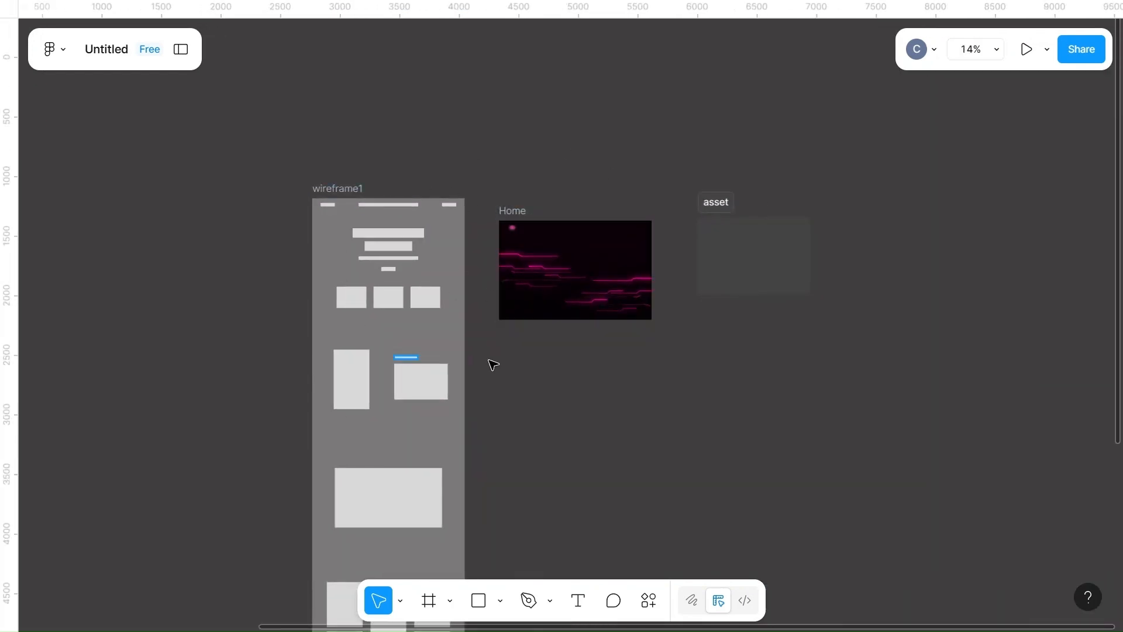
{"action": "scroll", "coordinate": [609, 345], "scroll_direction": "up", "scroll_amount": 5}
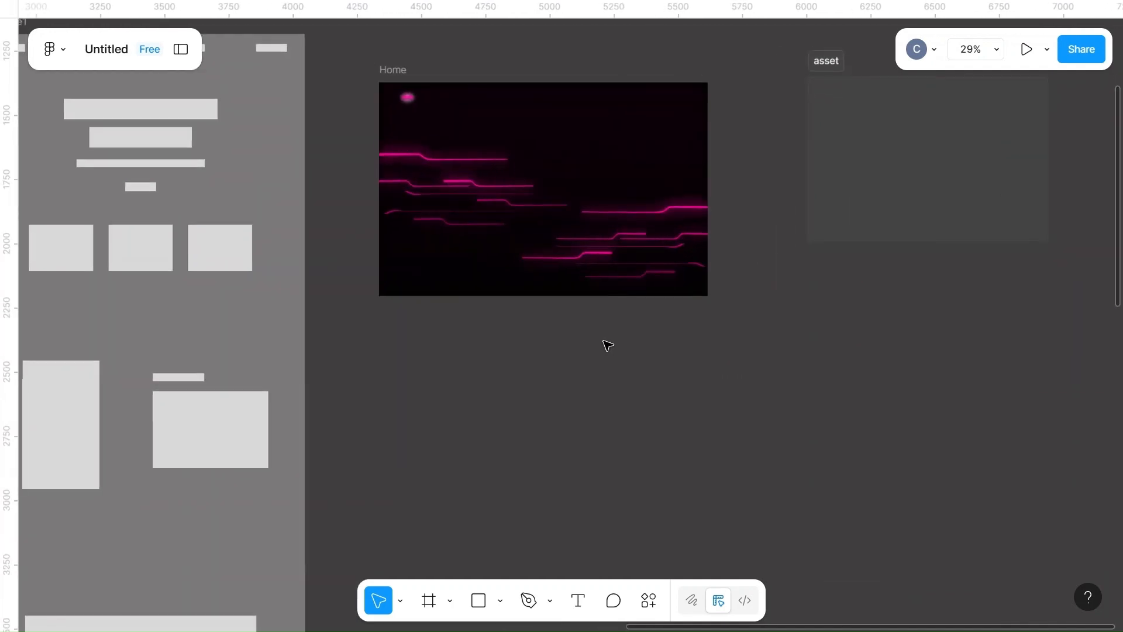
{"action": "scroll", "coordinate": [609, 345], "scroll_direction": "up", "scroll_amount": 2}
{"action": "scroll", "coordinate": [609, 345], "scroll_direction": "down", "scroll_amount": 4}
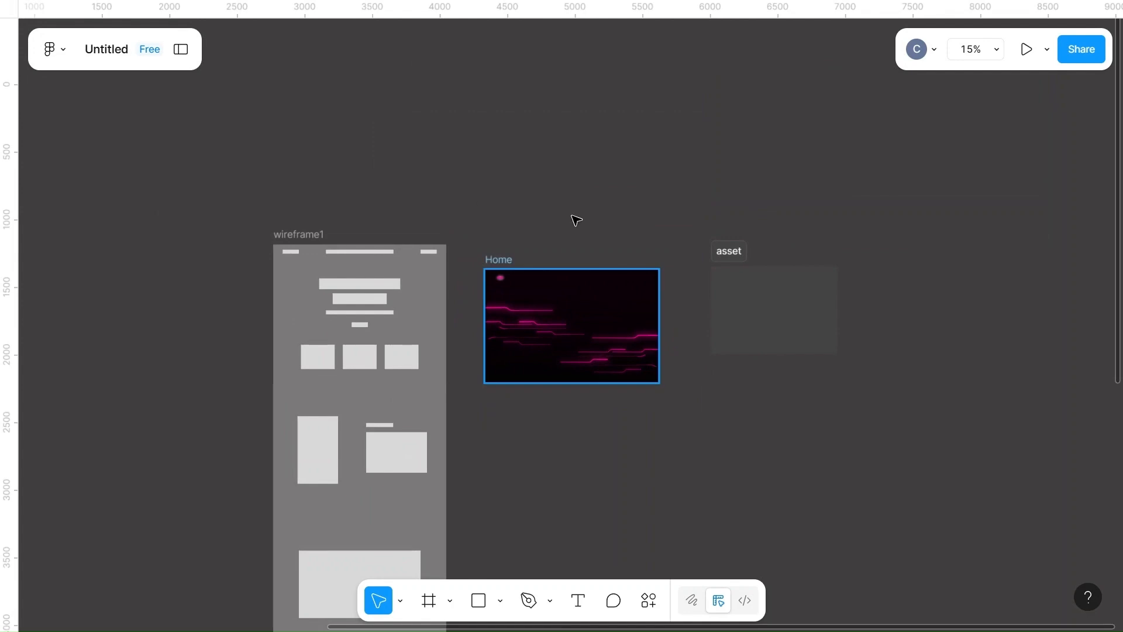
{"action": "left_click_drag", "start_coordinate": [291, 236], "coordinate": [60, 246]}
{"action": "left_click", "coordinate": [331, 345]}
{"action": "scroll", "coordinate": [334, 347], "scroll_direction": "left", "scroll_amount": 3}
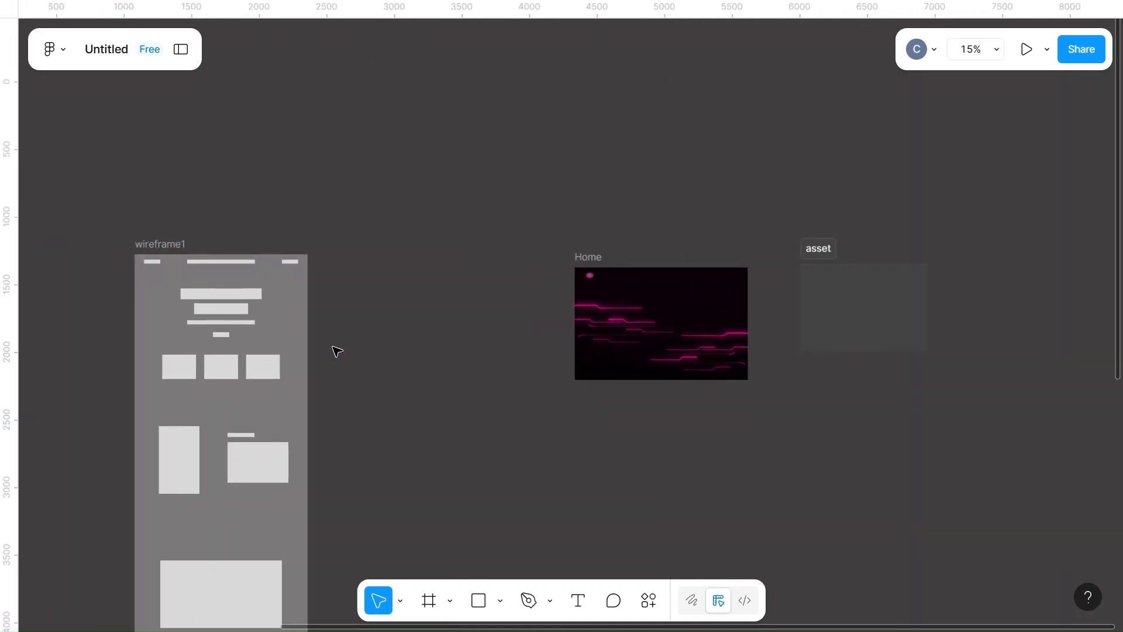
- Move the content section above the Home frame, to about X 2715, Y -1233, and delete the asset section
{"action": "scroll", "coordinate": [335, 348], "scroll_direction": "down", "scroll_amount": 6}
{"action": "left_click", "coordinate": [141, 244]}
{"action": "left_click_drag", "start_coordinate": [140, 244], "coordinate": [393, 179]}
{"action": "left_click", "coordinate": [546, 307]}
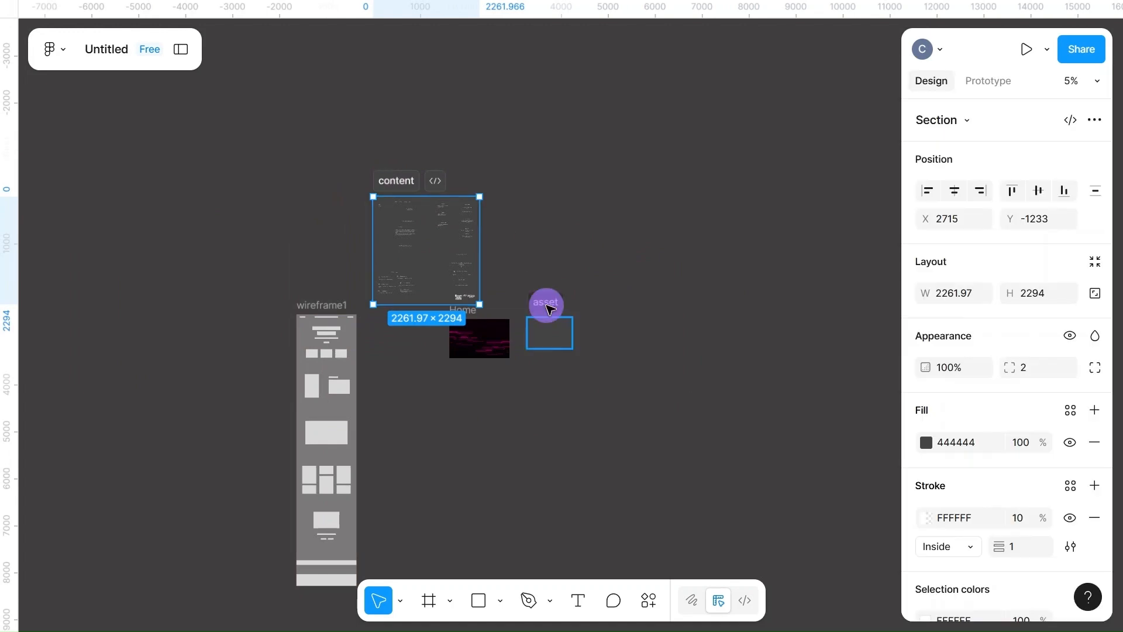
{"action": "key", "text": "Delete"}
{"action": "scroll", "coordinate": [550, 309], "scroll_direction": "up", "scroll_amount": 3}
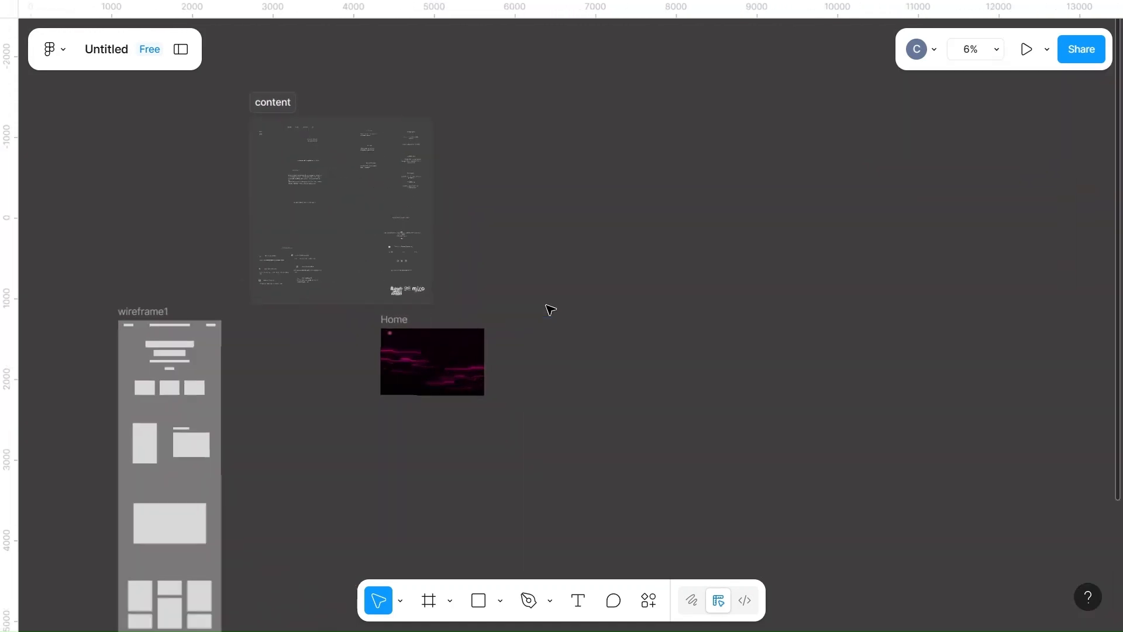
- Move the content section to the right side of the Home frame, where the asset section was
{"action": "left_click", "coordinate": [228, 78]}
{"action": "left_click_drag", "start_coordinate": [229, 78], "coordinate": [529, 328]}
{"action": "left_click", "coordinate": [524, 246]}
{"action": "scroll", "coordinate": [524, 245], "scroll_direction": "up", "scroll_amount": 5}
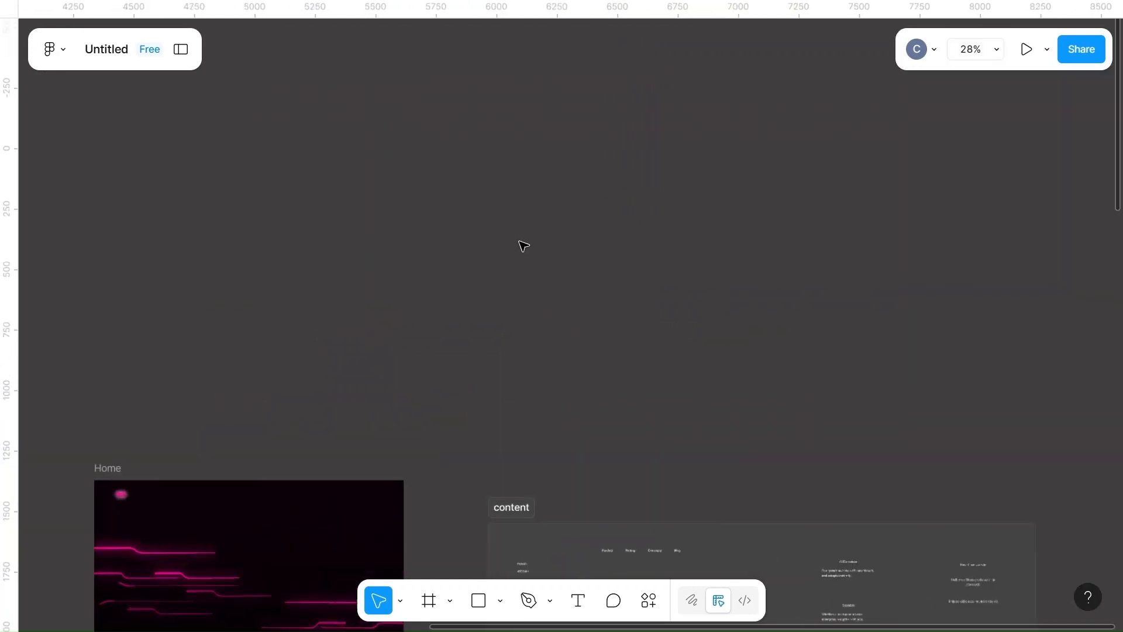
- Move the Product, Pricing, Company and Blog links group out of the content section, to about X 6290, Y 1355
{"action": "scroll", "coordinate": [524, 246], "scroll_direction": "up", "scroll_amount": 4}
{"action": "scroll", "coordinate": [524, 246], "scroll_direction": "down", "scroll_amount": 5}
{"action": "scroll", "coordinate": [524, 246], "scroll_direction": "right", "scroll_amount": 7}
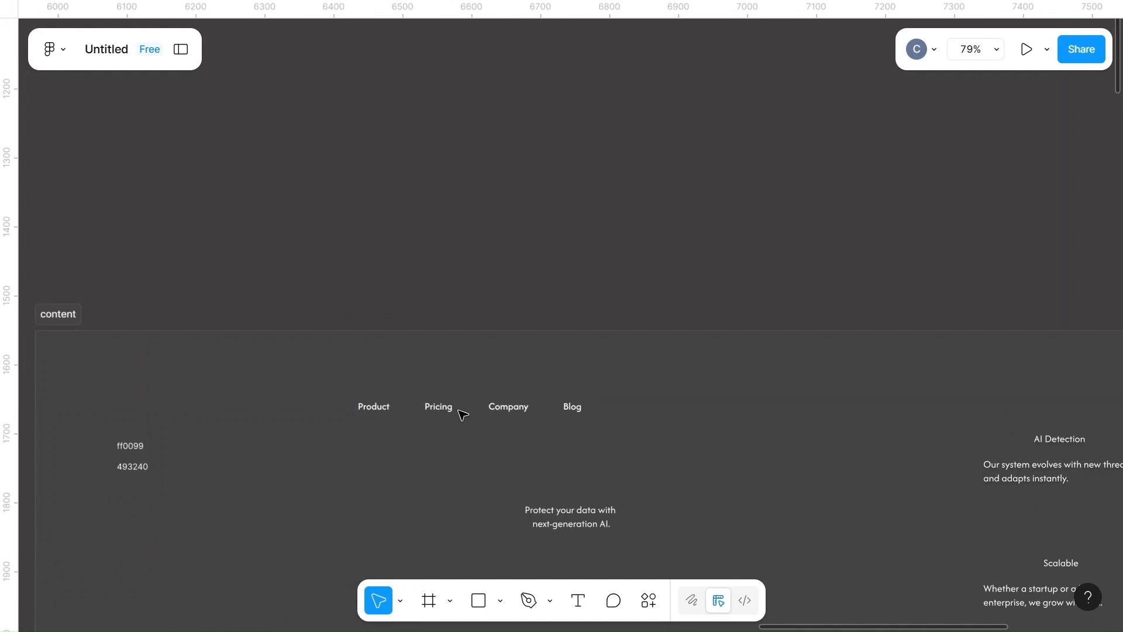
{"action": "left_click", "coordinate": [445, 411]}
{"action": "left_click", "coordinate": [345, 209]}
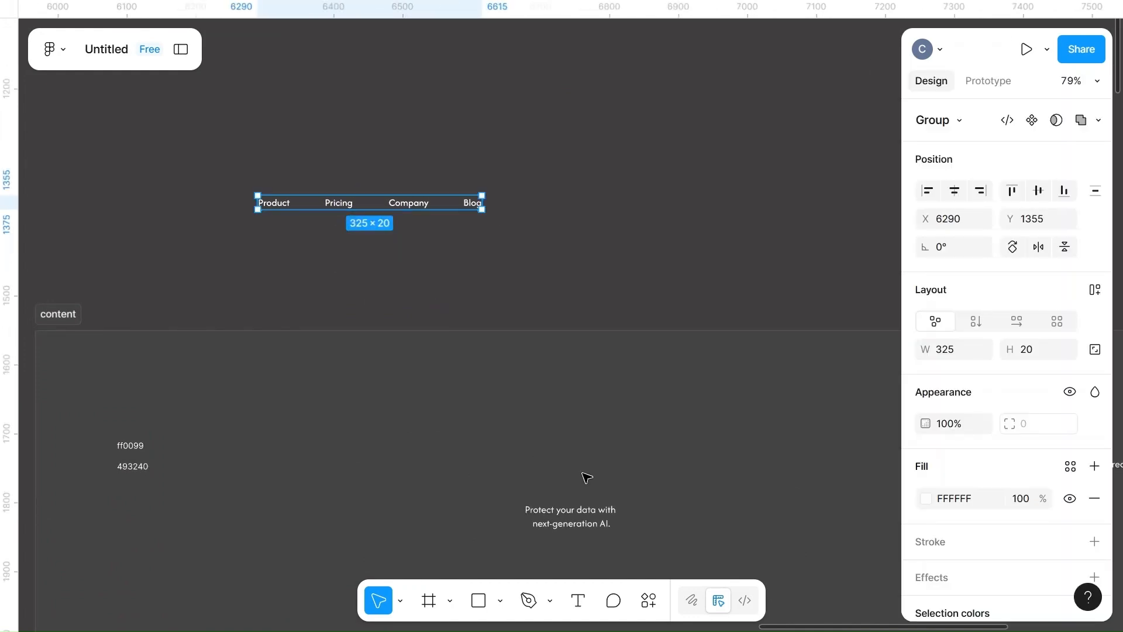
- Move the navigation links group just above the Home frame, at about X 4914, Y 1238
{"action": "scroll", "coordinate": [635, 489], "scroll_direction": "right", "scroll_amount": 6}
{"action": "scroll", "coordinate": [635, 490], "scroll_direction": "down", "scroll_amount": 3}
{"action": "scroll", "coordinate": [635, 489], "scroll_direction": "down", "scroll_amount": 3}
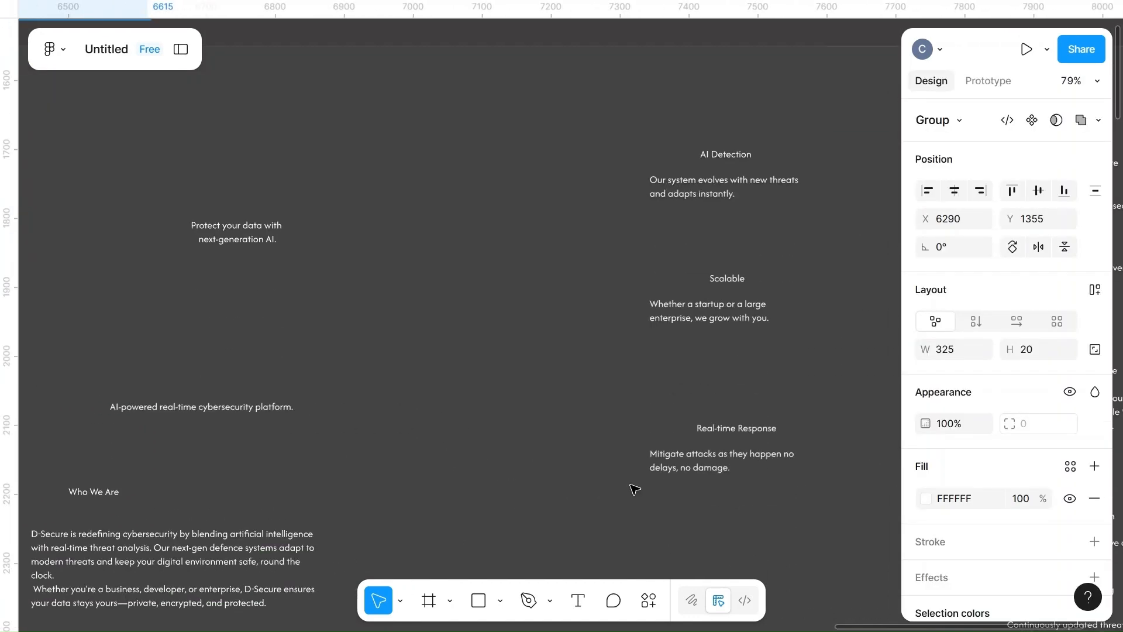
{"action": "scroll", "coordinate": [635, 489], "scroll_direction": "left", "scroll_amount": 6}
{"action": "scroll", "coordinate": [635, 489], "scroll_direction": "down", "scroll_amount": 4}
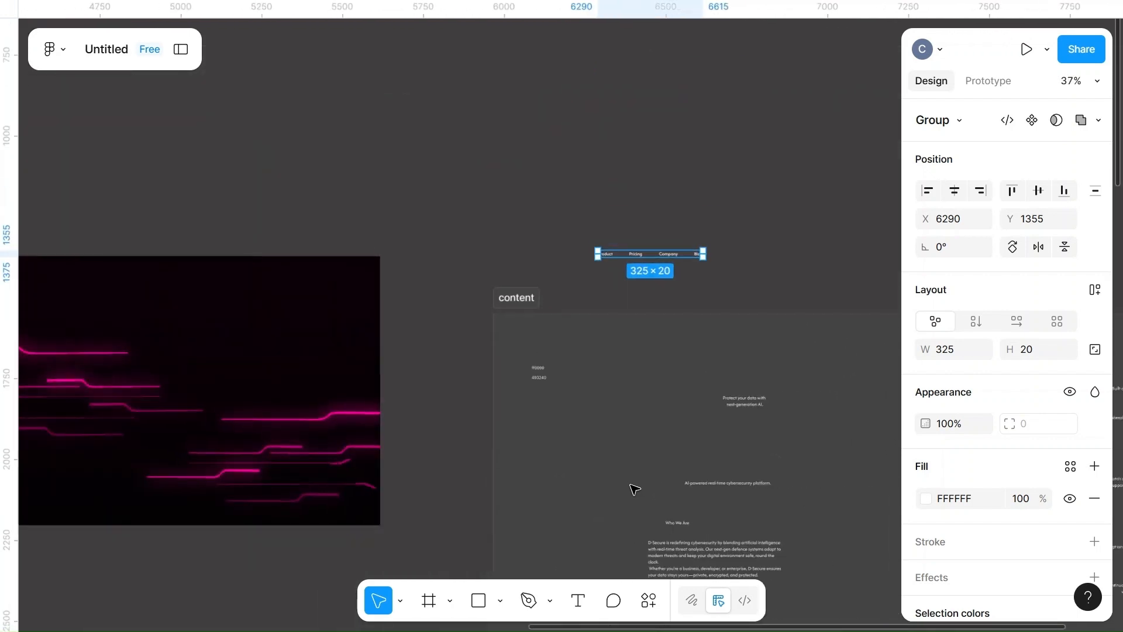
{"action": "scroll", "coordinate": [635, 489], "scroll_direction": "left", "scroll_amount": 5}
{"action": "left_click_drag", "start_coordinate": [854, 258], "coordinate": [412, 220]}
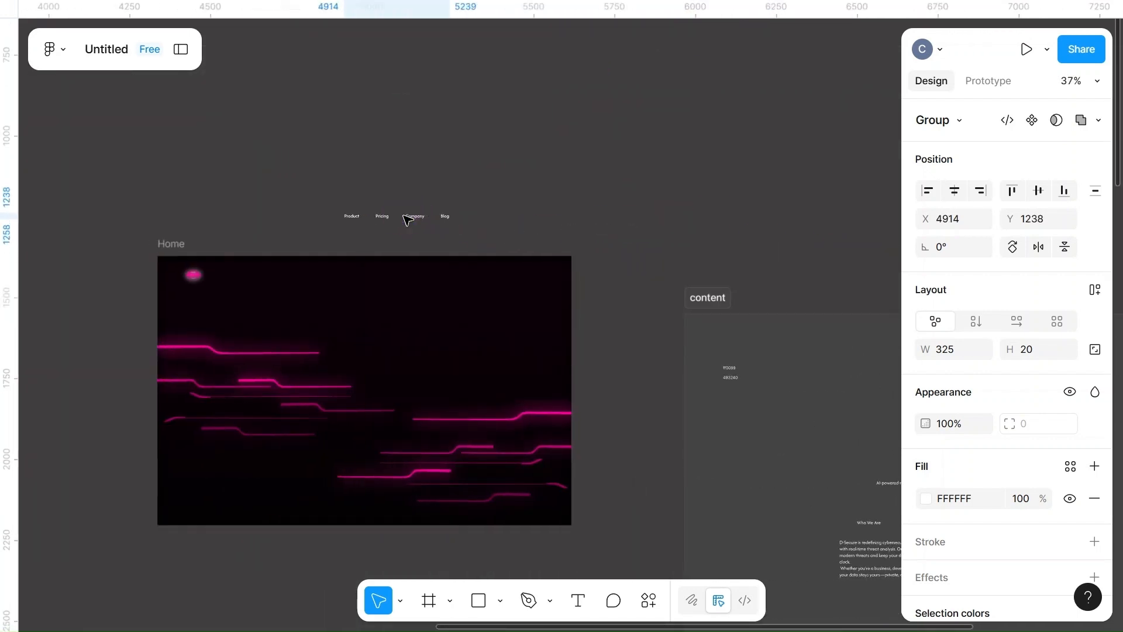
- Change the navigation links' fill to a linear gradient and orient it vertically from above to below the text
{"action": "scroll", "coordinate": [405, 220], "scroll_direction": "up", "scroll_amount": 3}
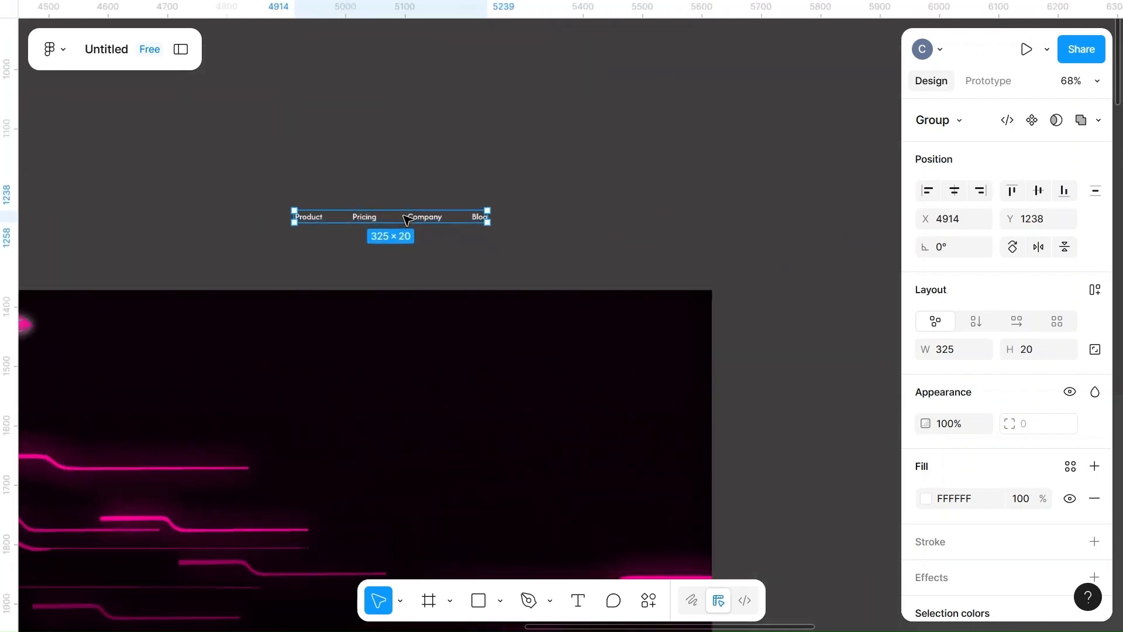
{"action": "left_click", "coordinate": [927, 500]}
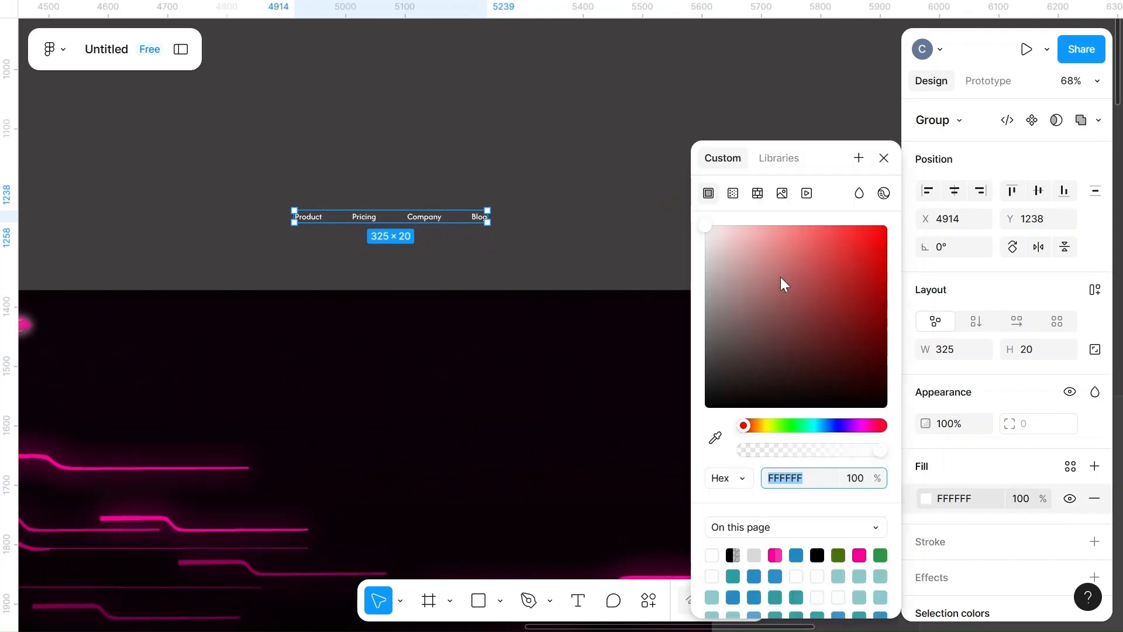
{"action": "left_click", "coordinate": [735, 195]}
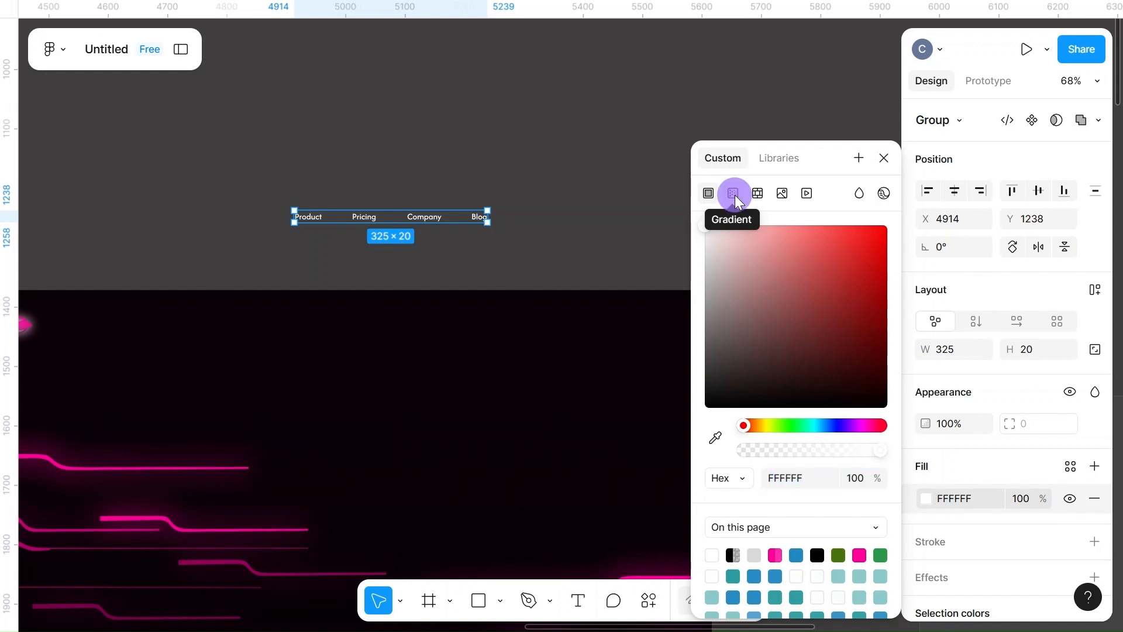
{"action": "left_click", "coordinate": [295, 216]}
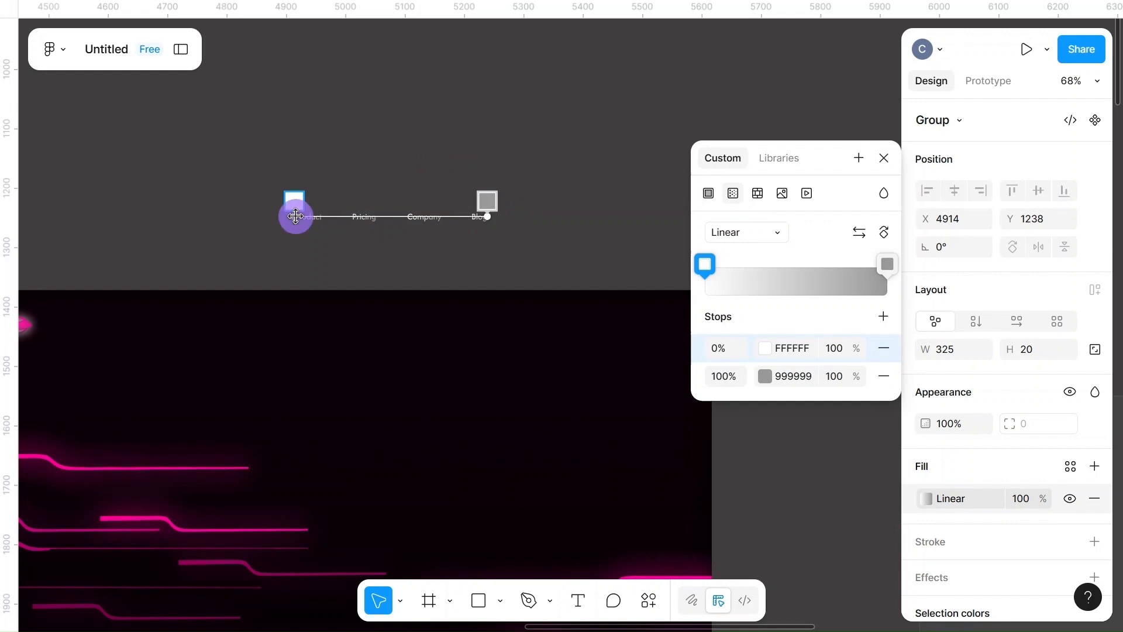
{"action": "left_click_drag", "start_coordinate": [296, 216], "coordinate": [392, 187]}
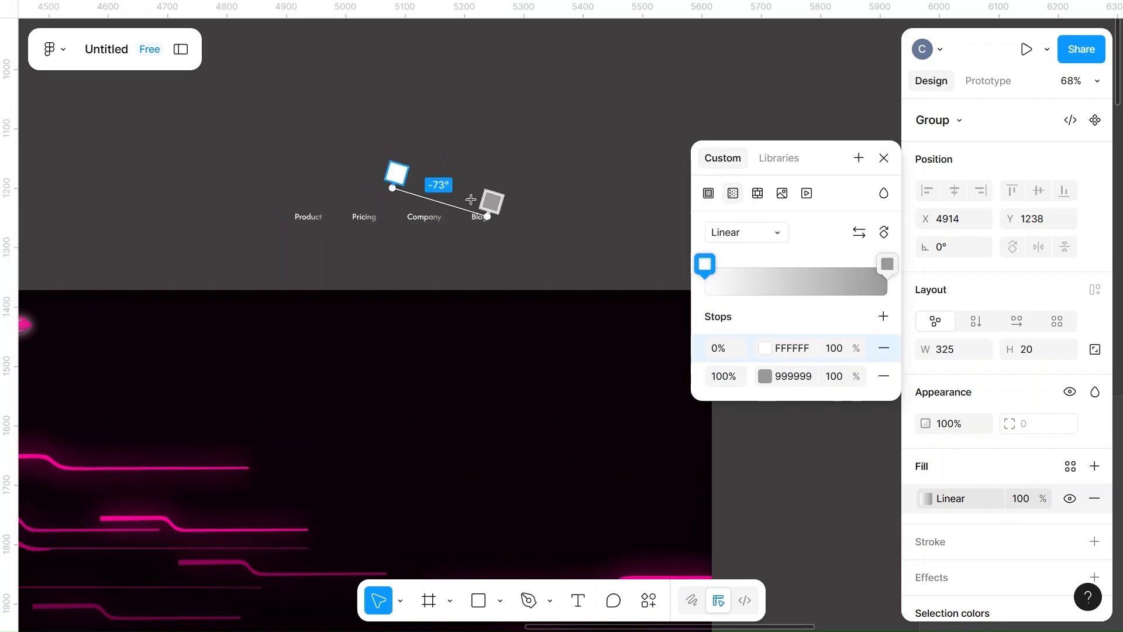
{"action": "left_click_drag", "start_coordinate": [487, 217], "coordinate": [393, 246]}
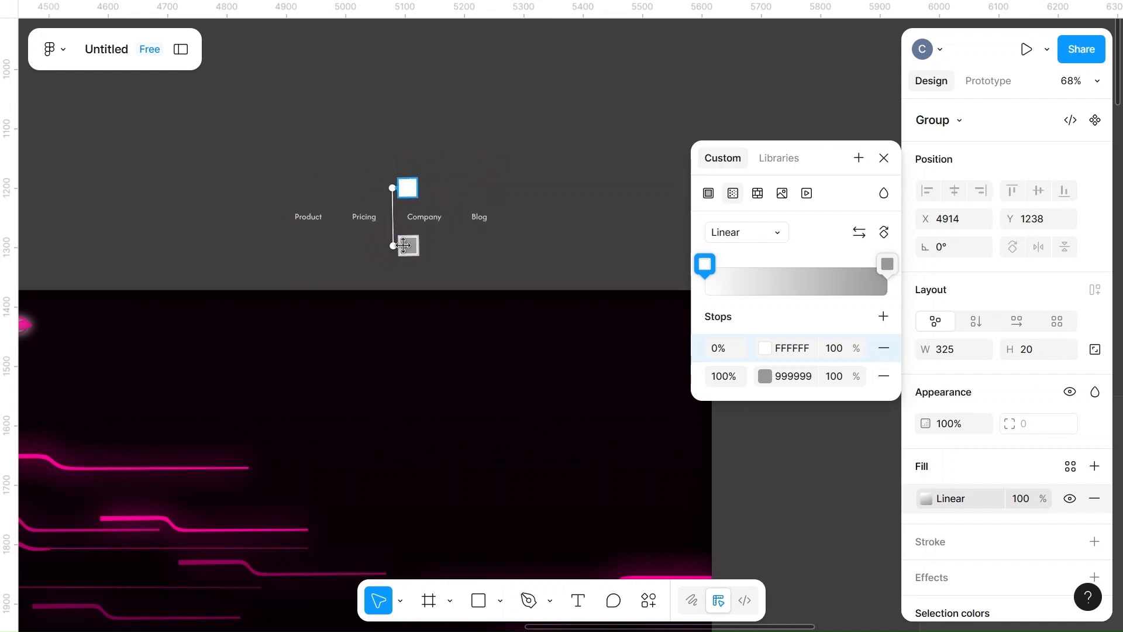
- Set the 100% stop of the navigation links' gradient to color 493240
{"action": "left_click", "coordinate": [765, 373]}
{"action": "left_click", "coordinate": [811, 379]}
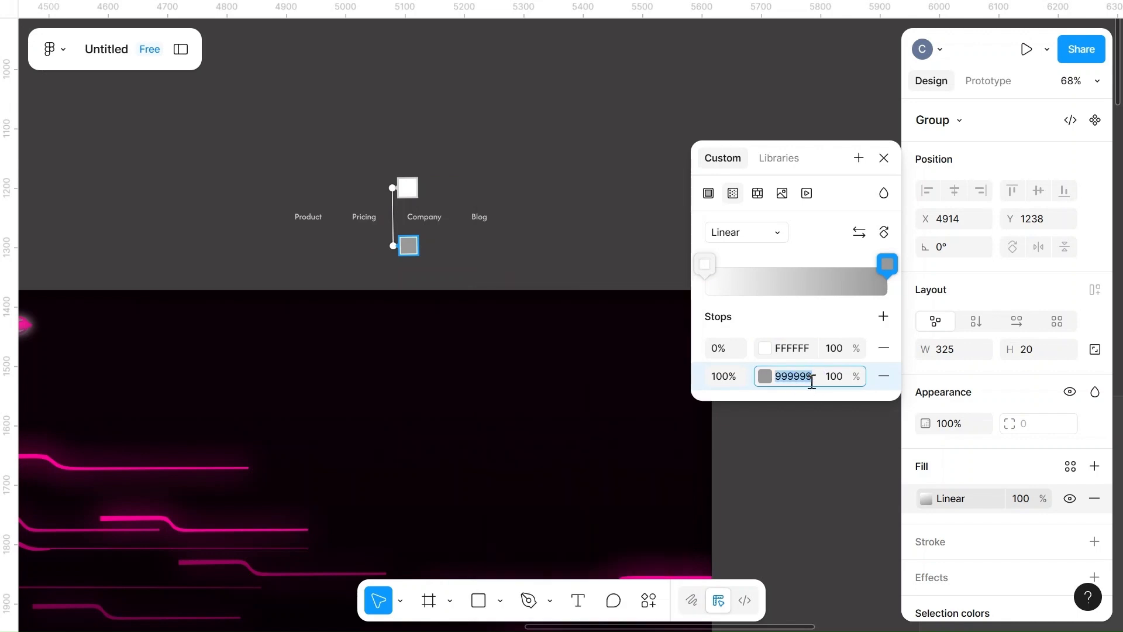
{"action": "type", "text": "493246"}
{"action": "left_click", "coordinate": [631, 243]}
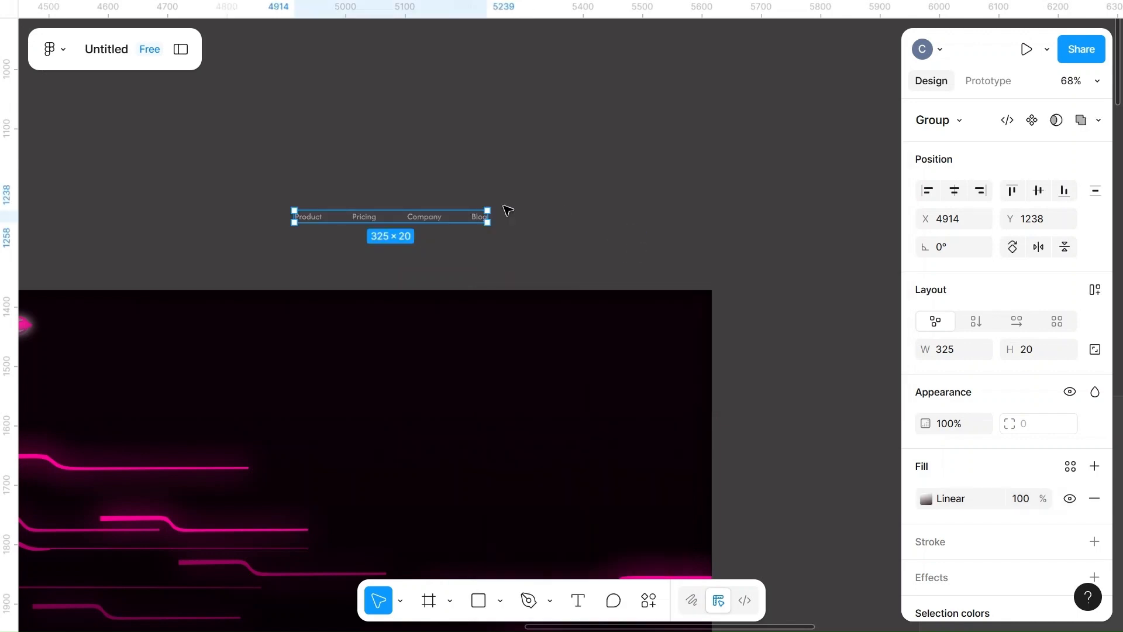
- Extend the end of the navigation links' gradient slightly further below the text
{"action": "left_click", "coordinate": [384, 219]}
{"action": "left_click", "coordinate": [359, 221]}
{"action": "left_click", "coordinate": [926, 499]}
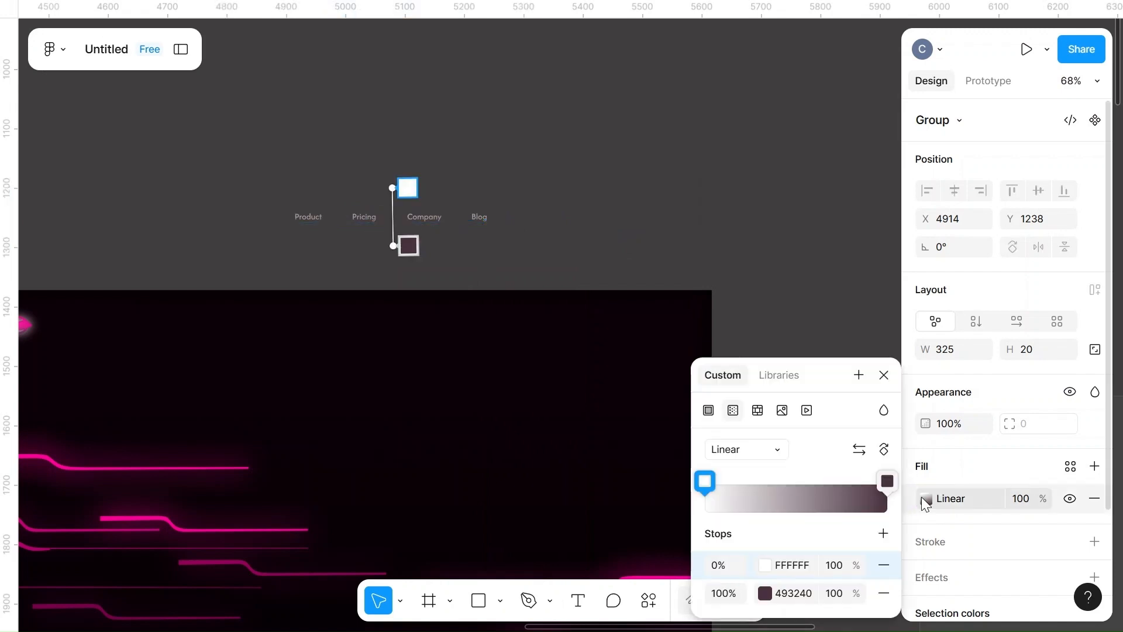
{"action": "left_click", "coordinate": [408, 246]}
{"action": "left_click_drag", "start_coordinate": [394, 247], "coordinate": [393, 250]}
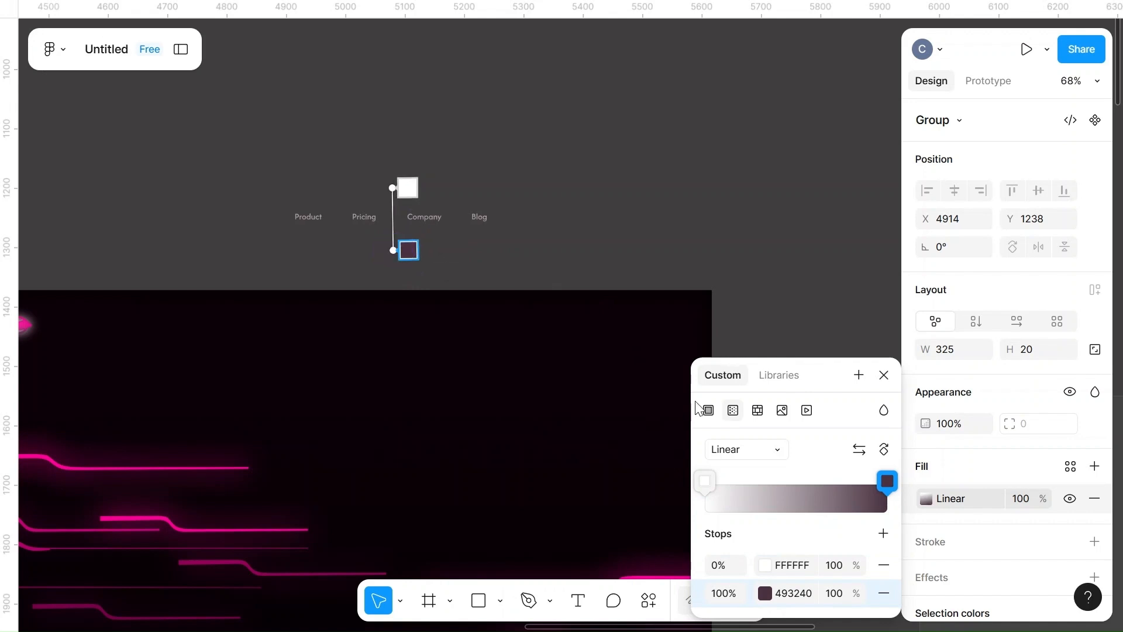
- Set the gradient's 100% stop to 60% opacity and move the navigation links into the Home frame at about X 464, Y 59
{"action": "left_click", "coordinate": [845, 592]}
{"action": "left_click", "coordinate": [778, 291]}
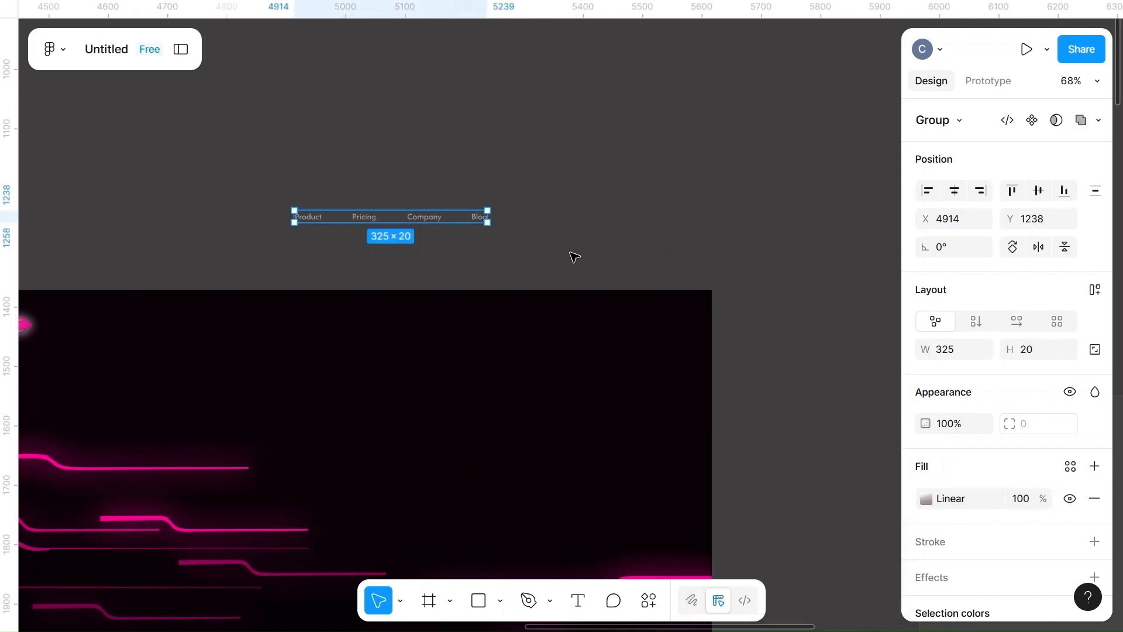
{"action": "left_click_drag", "start_coordinate": [391, 222], "coordinate": [324, 335]}
{"action": "scroll", "coordinate": [324, 336], "scroll_direction": "up", "scroll_amount": 5}
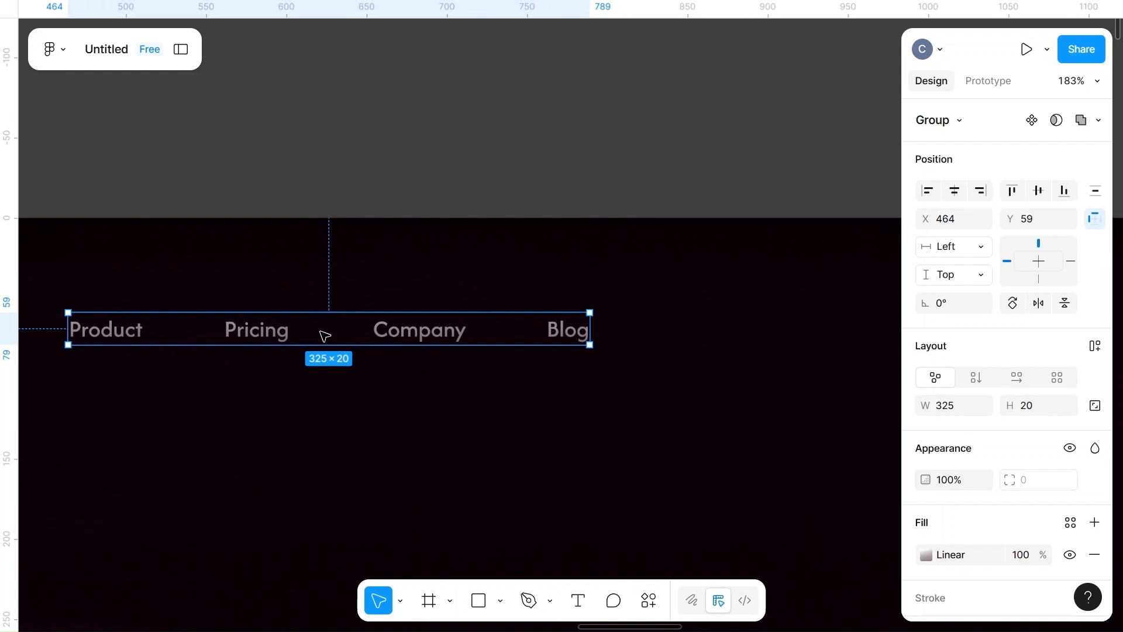
{"action": "scroll", "coordinate": [325, 335], "scroll_direction": "left", "scroll_amount": 5}
- Set the 0% stop of the navigation links' gradient to color FF0099
{"action": "left_click", "coordinate": [928, 555]}
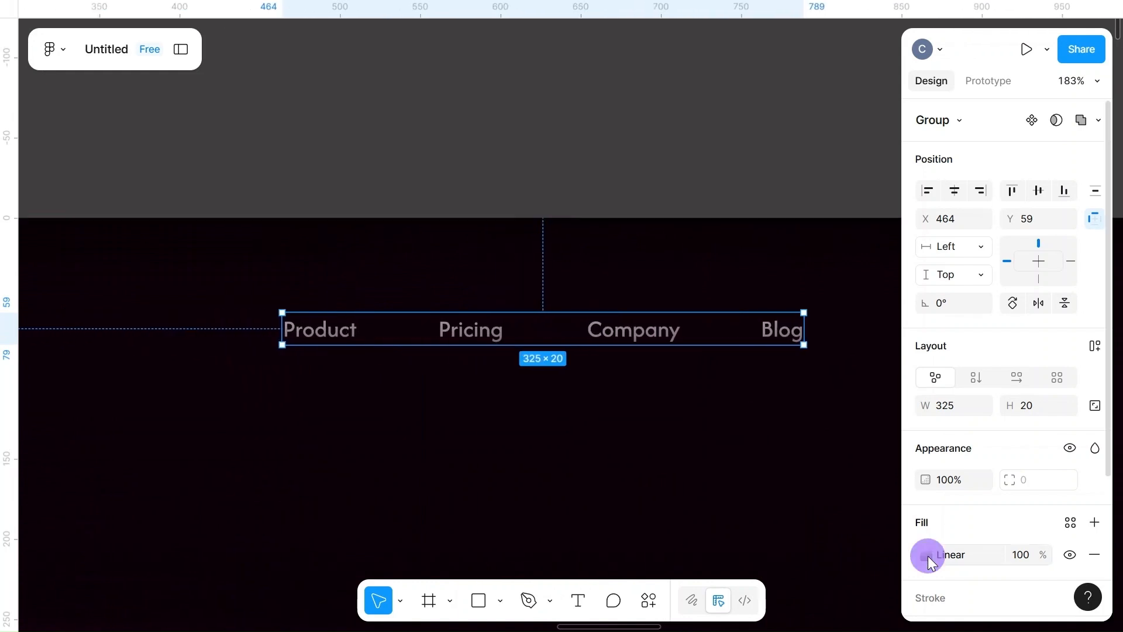
{"action": "left_click", "coordinate": [796, 566]}
{"action": "type", "text": "ff0099"}
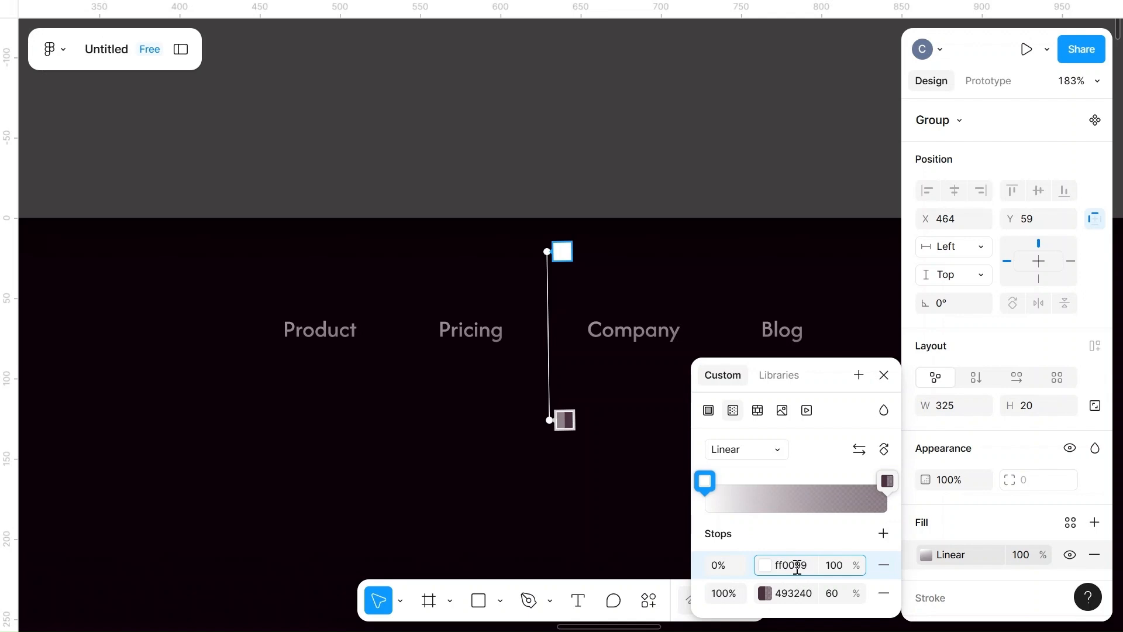
{"action": "left_click", "coordinate": [685, 194]}
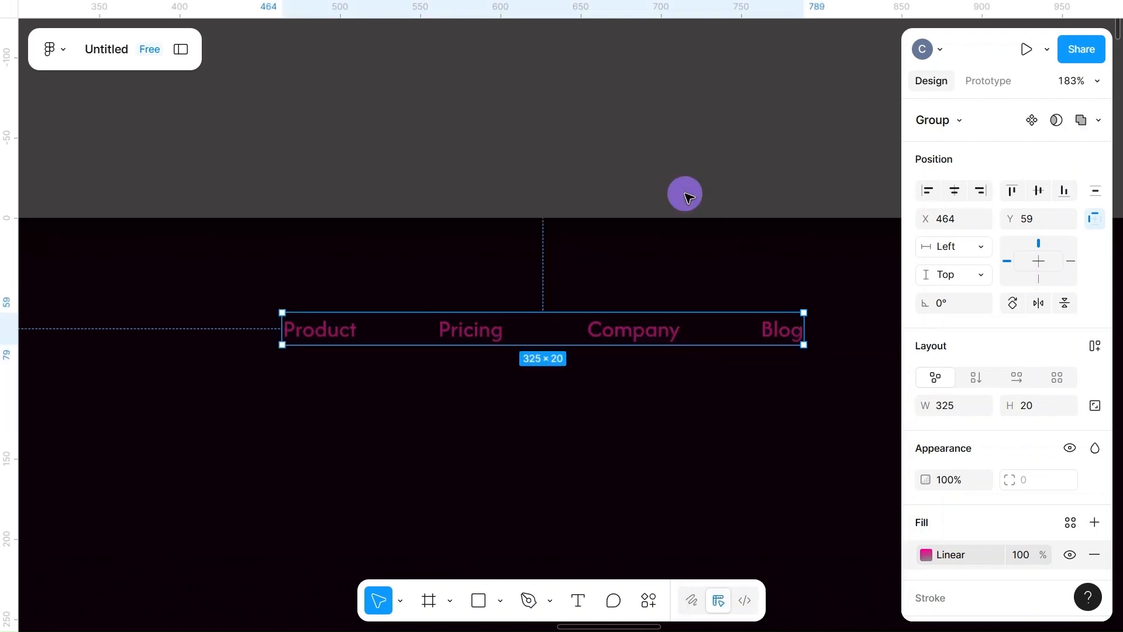
- Change the navigation links' fill from the linear gradient to solid FF0099
{"action": "left_click", "coordinate": [924, 556]}
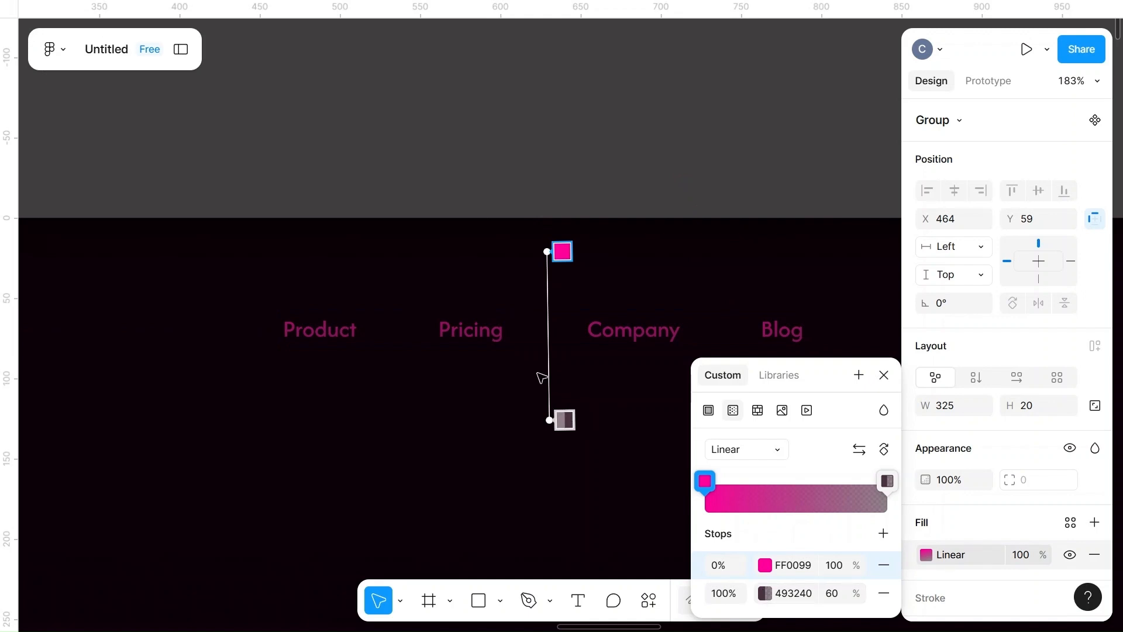
{"action": "left_click", "coordinate": [621, 338]}
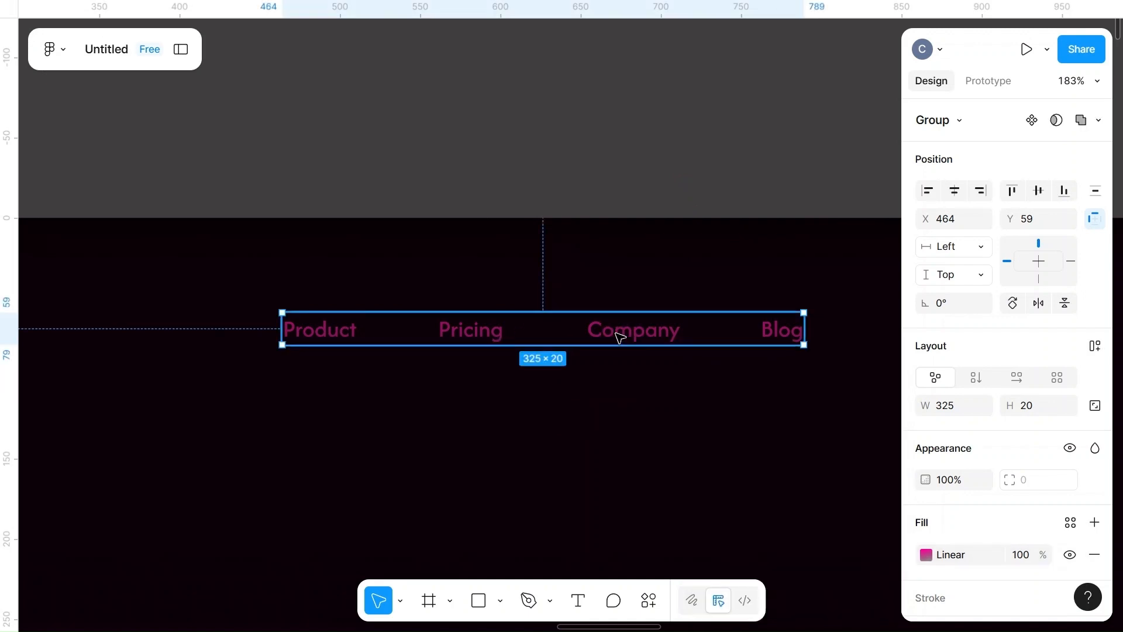
{"action": "left_click", "coordinate": [928, 556]}
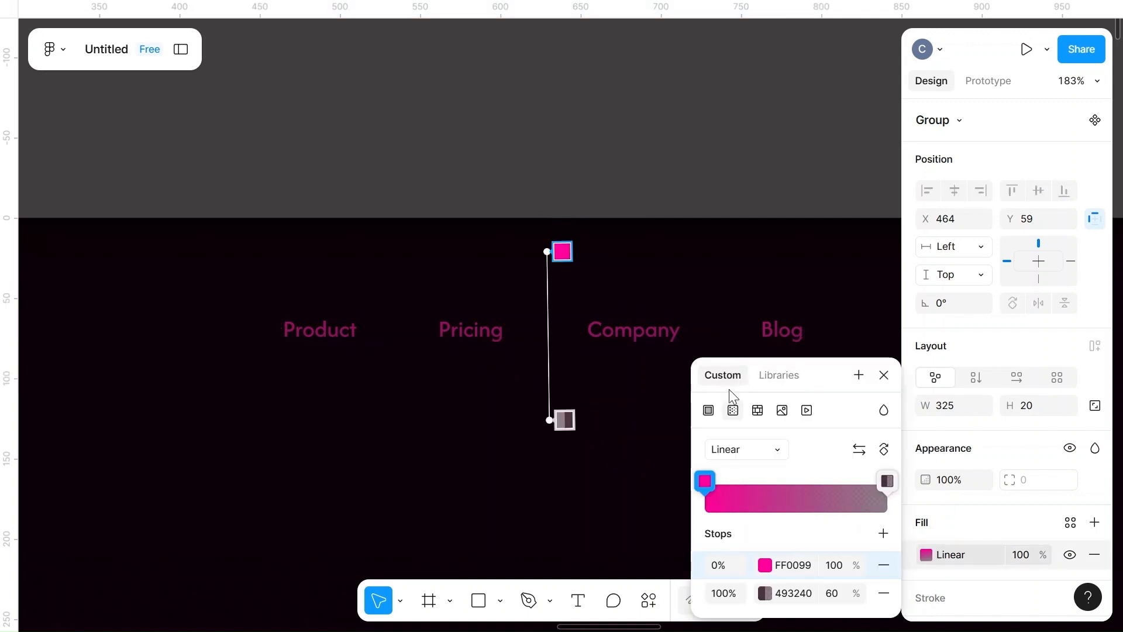
{"action": "left_click", "coordinate": [709, 410]}
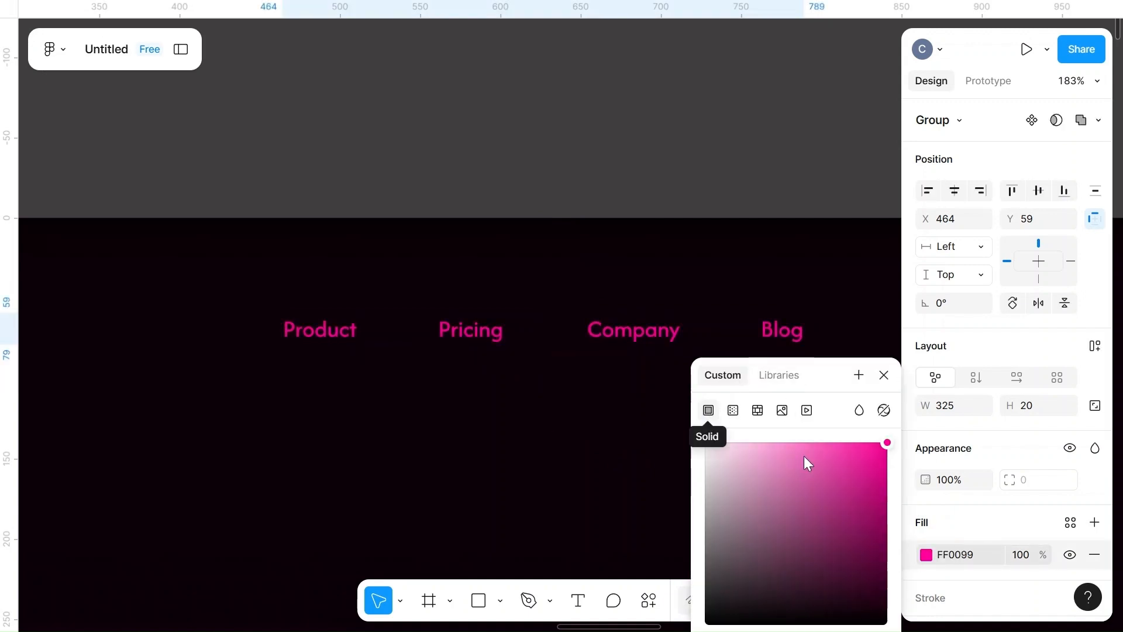
{"action": "left_click", "coordinate": [813, 199]}
- Move the navigation links level with the lips logo, at about X 511, Y 49 in the Home frame
{"action": "scroll", "coordinate": [815, 201], "scroll_direction": "down", "scroll_amount": 5}
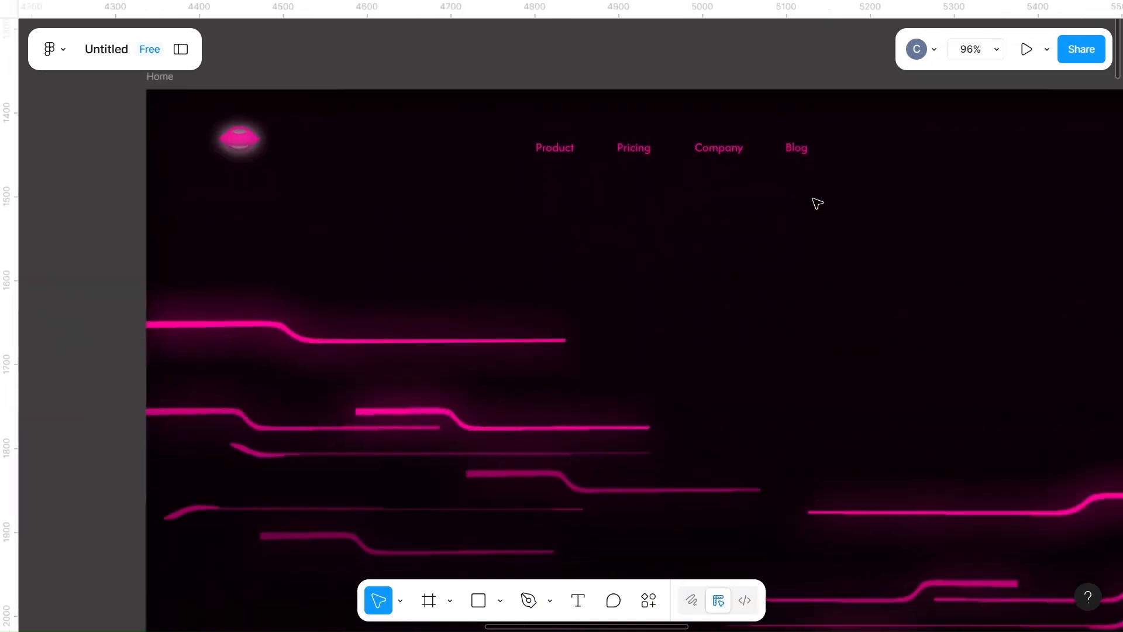
{"action": "scroll", "coordinate": [818, 203], "scroll_direction": "up", "scroll_amount": 3}
{"action": "left_click", "coordinate": [549, 265]}
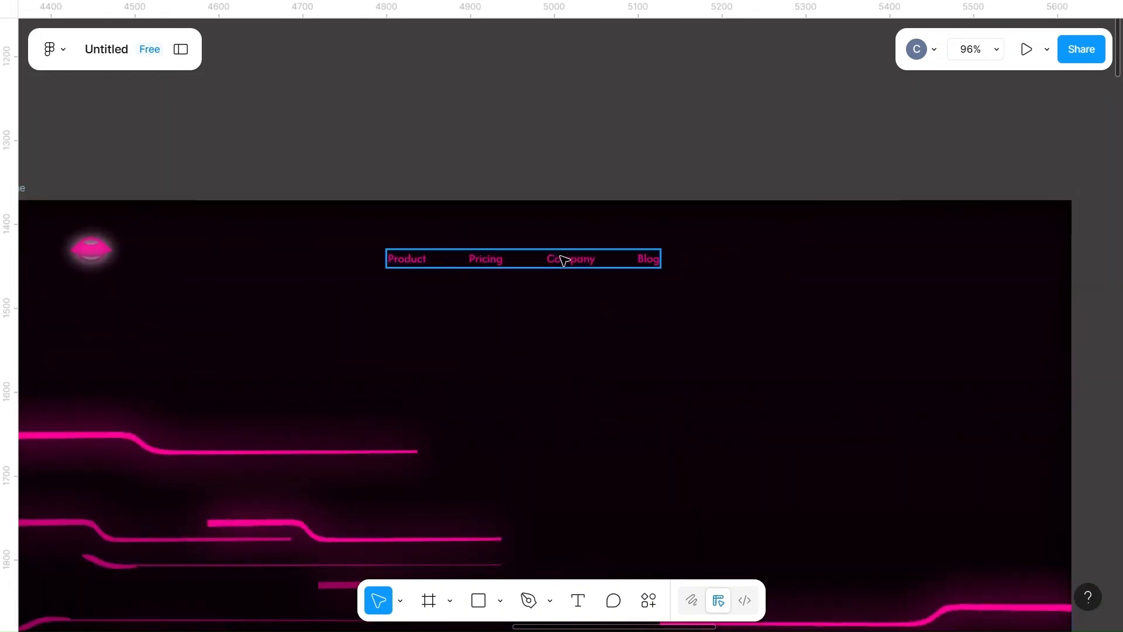
{"action": "left_click_drag", "start_coordinate": [570, 265], "coordinate": [612, 251]}
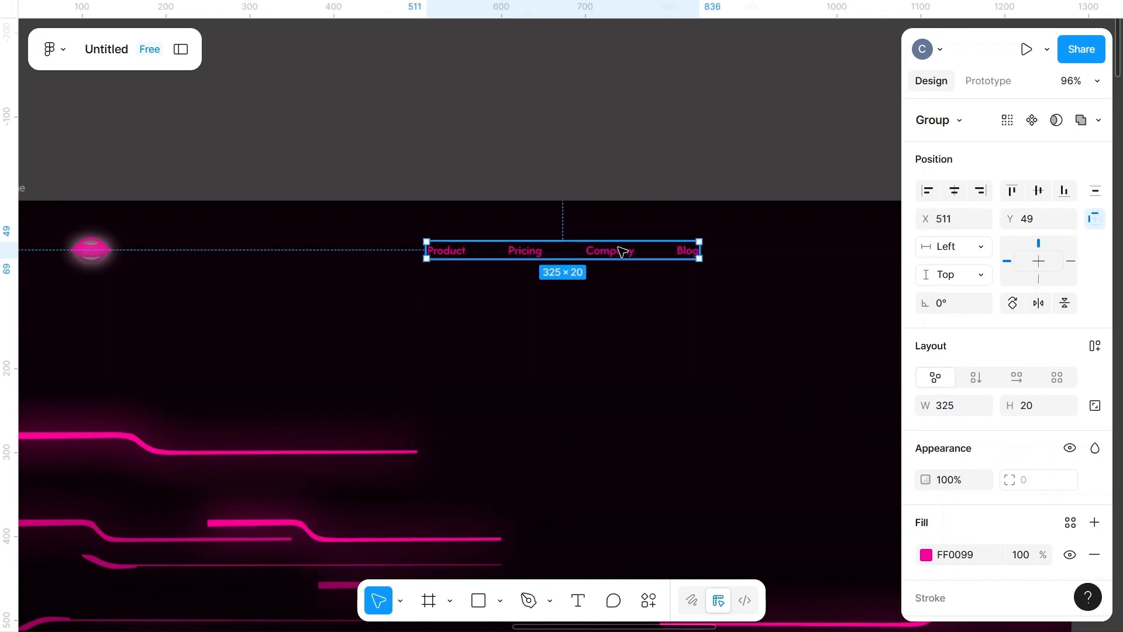
{"action": "left_click", "coordinate": [720, 175]}
- Add the text "Free Trial" on the empty canvas just above the right part of the Home frame
{"action": "scroll", "coordinate": [723, 179], "scroll_direction": "down", "scroll_amount": 3}
{"action": "scroll", "coordinate": [723, 179], "scroll_direction": "right", "scroll_amount": 3}
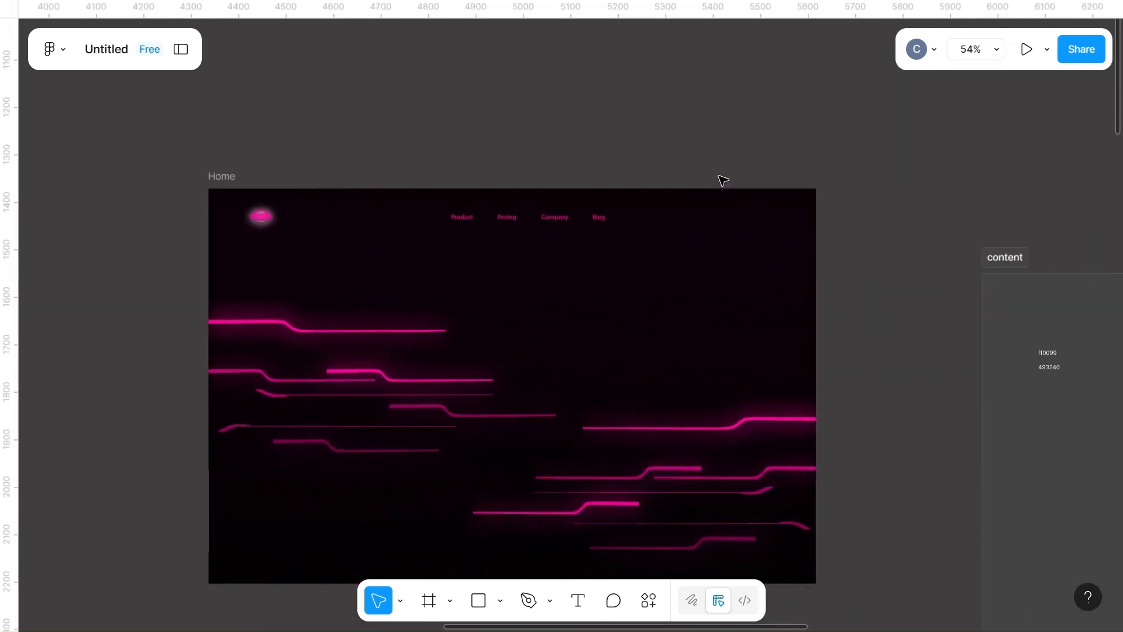
{"action": "scroll", "coordinate": [723, 180], "scroll_direction": "right", "scroll_amount": 7}
{"action": "scroll", "coordinate": [723, 180], "scroll_direction": "left", "scroll_amount": 6}
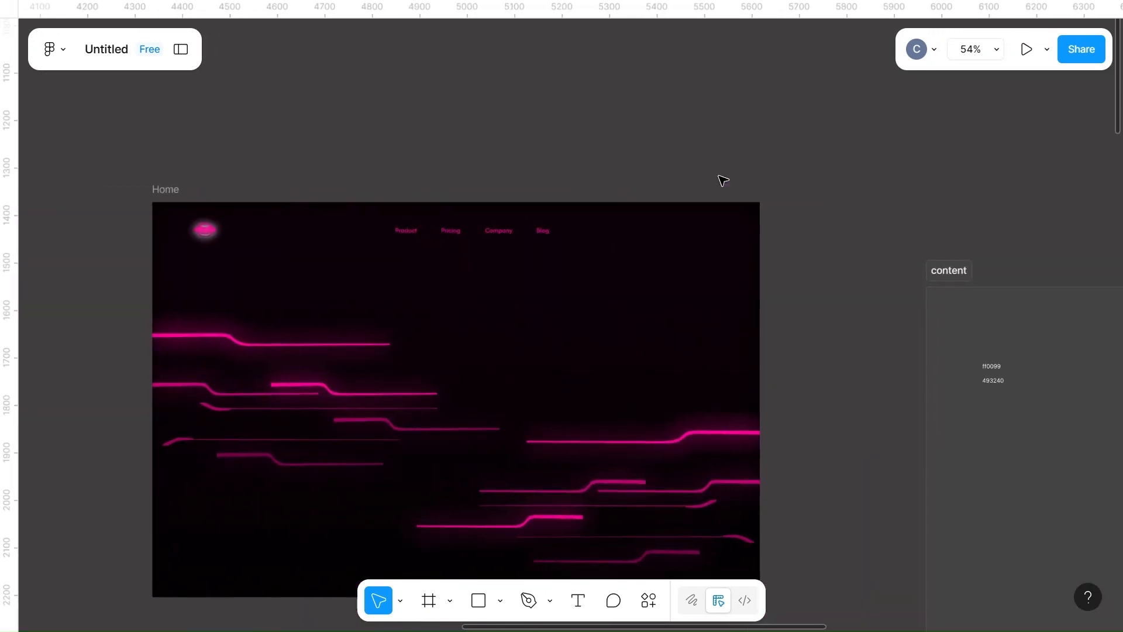
{"action": "scroll", "coordinate": [721, 179], "scroll_direction": "up", "scroll_amount": 5}
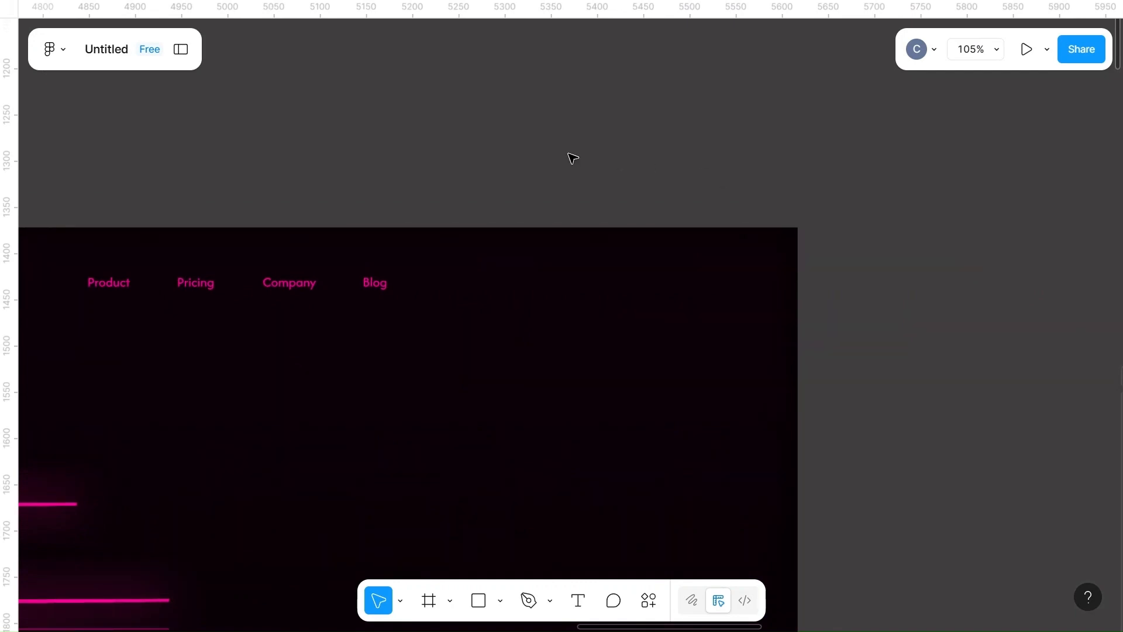
{"action": "key", "text": "t"}
{"action": "left_click", "coordinate": [508, 129]}
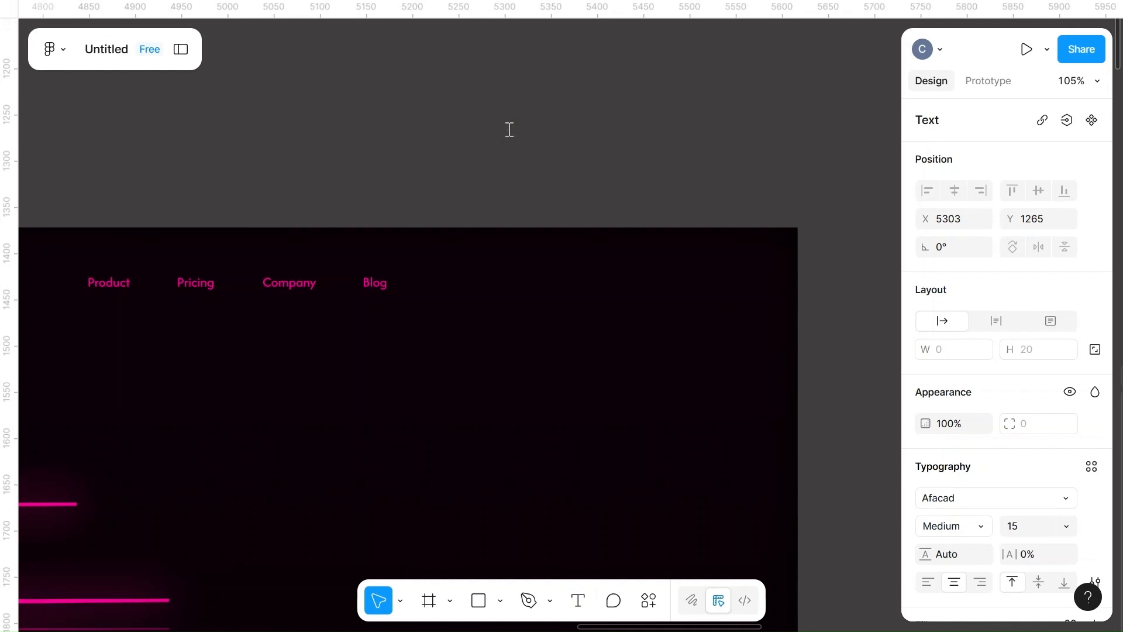
{"action": "type", "text": "Free Trial"}
{"action": "left_click", "coordinate": [622, 140]}
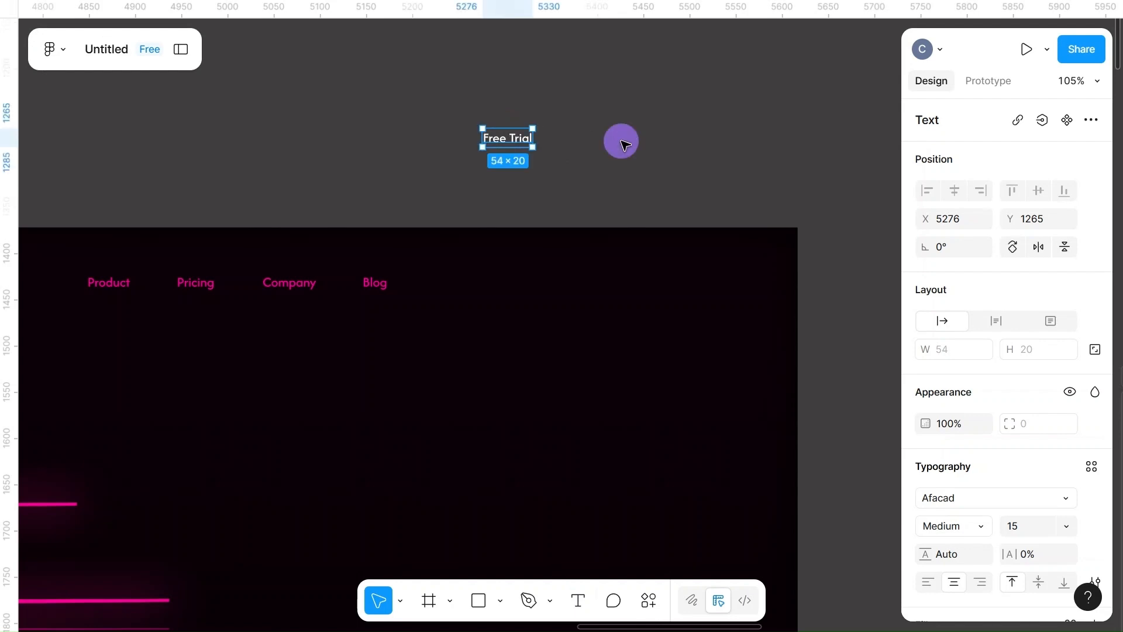
- Wrap the Free Trial text in an auto layout frame
{"action": "right_click", "coordinate": [509, 141]}
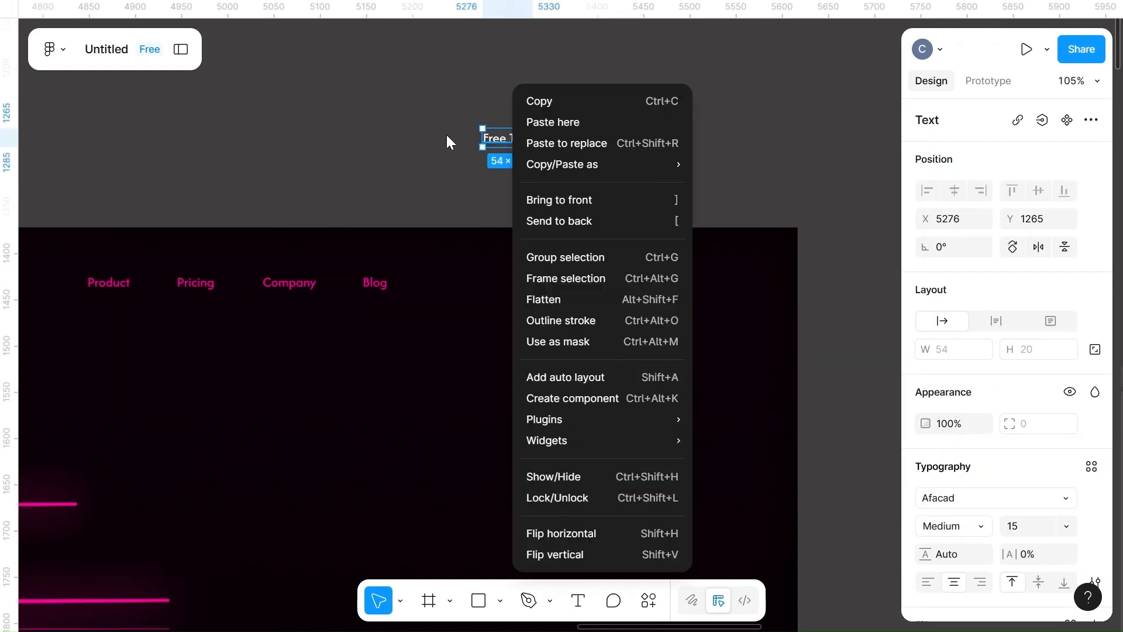
{"action": "left_click", "coordinate": [785, 81]}
{"action": "scroll", "coordinate": [572, 176], "scroll_direction": "right", "scroll_amount": 5}
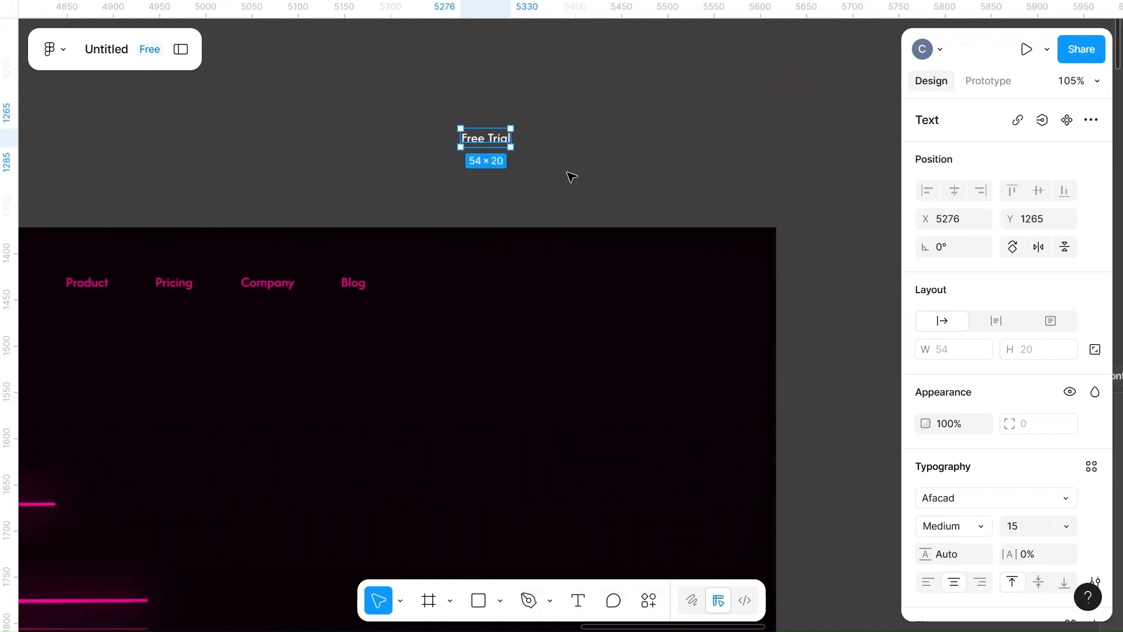
{"action": "right_click", "coordinate": [316, 140]}
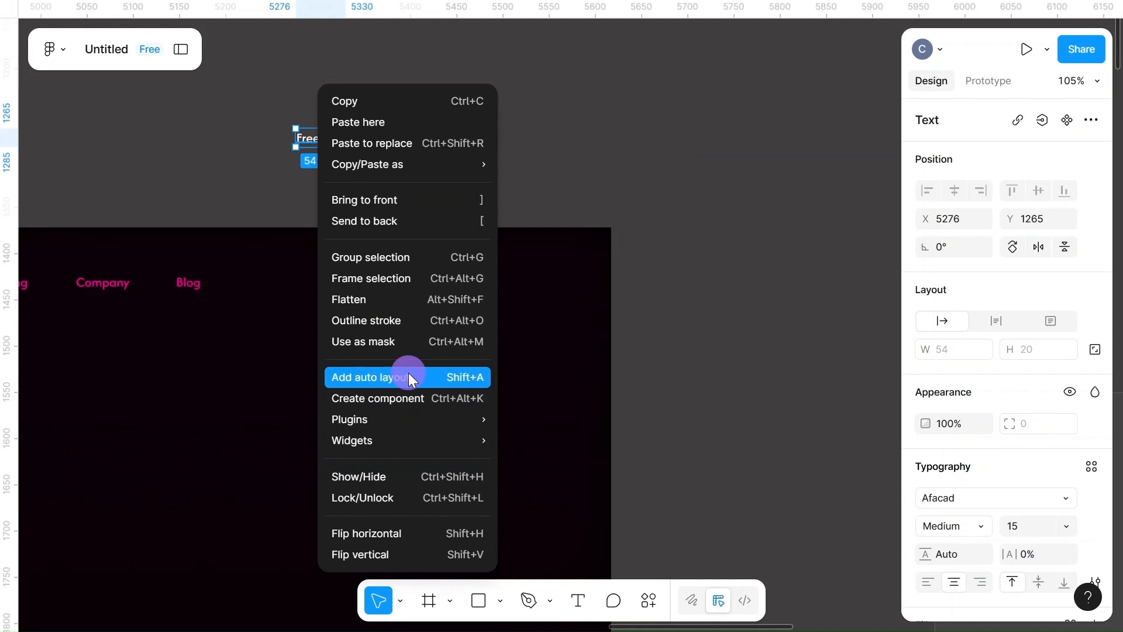
{"action": "left_click", "coordinate": [408, 376]}
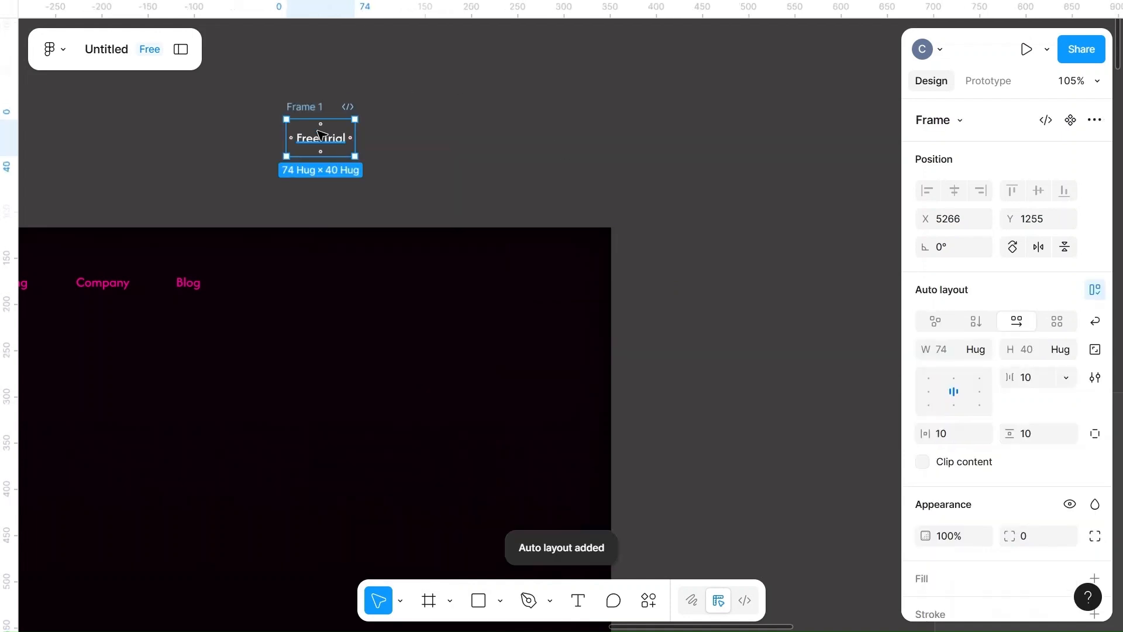
- Set the Free Trial frame's horizontal padding to 5 and its corner radius to 10
{"action": "left_click", "coordinate": [955, 439]}
{"action": "key", "text": "BackSpace"}
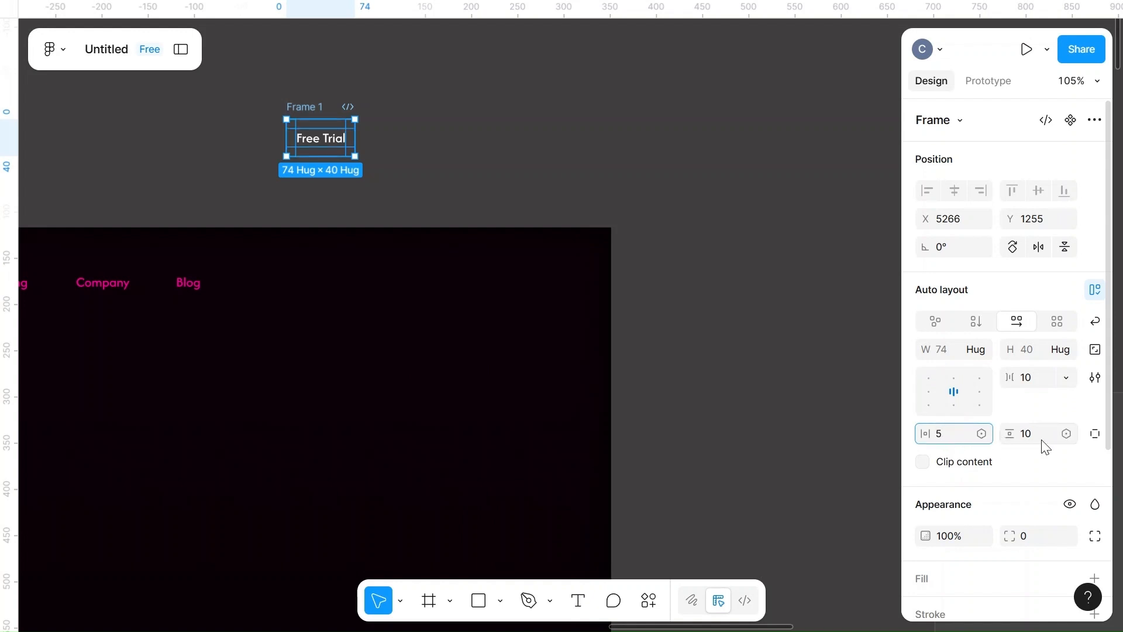
{"action": "left_click", "coordinate": [1031, 543]}
{"action": "type", "text": "1"}
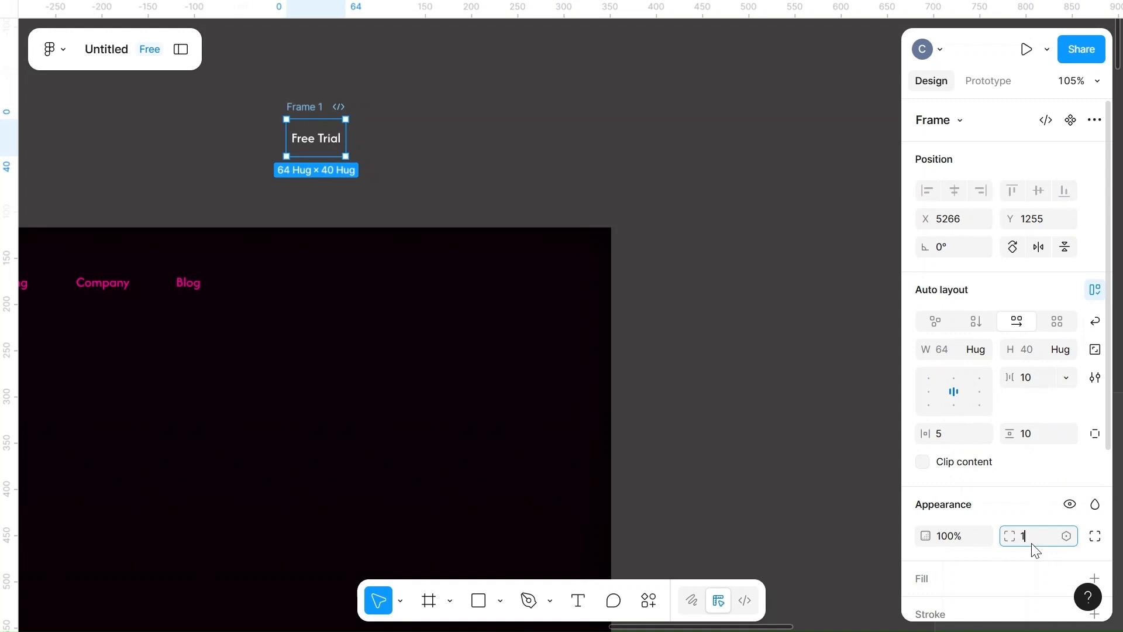
{"action": "type", "text": "0"}
{"action": "left_click", "coordinate": [762, 302]}
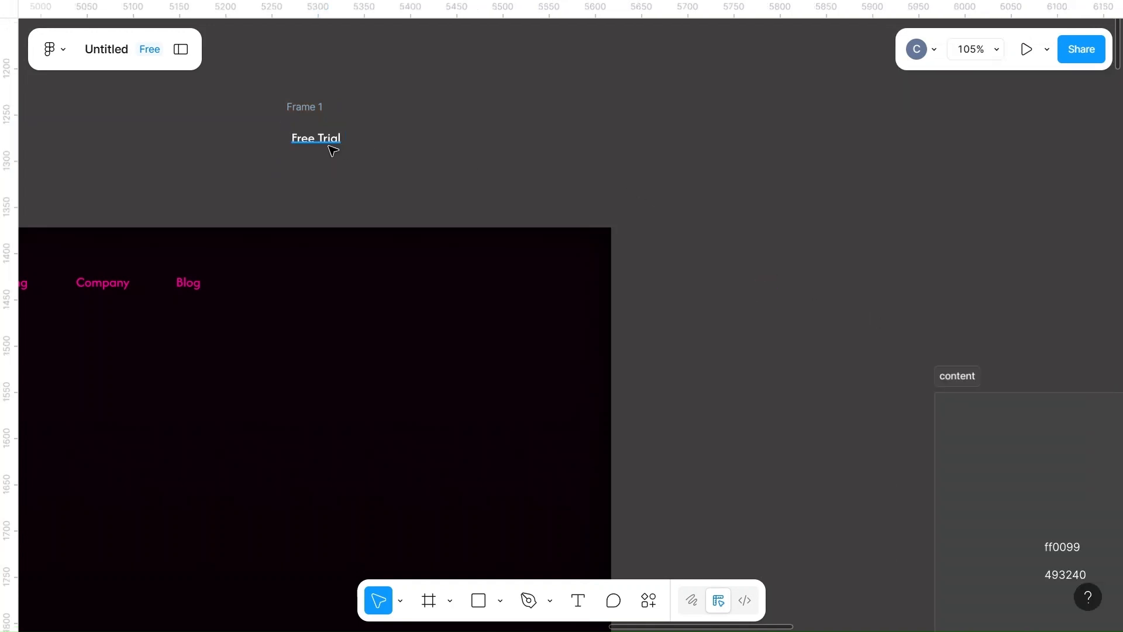
- Add a stroke to the Free Trial frame and set its color to FF0099
{"action": "left_click", "coordinate": [314, 128]}
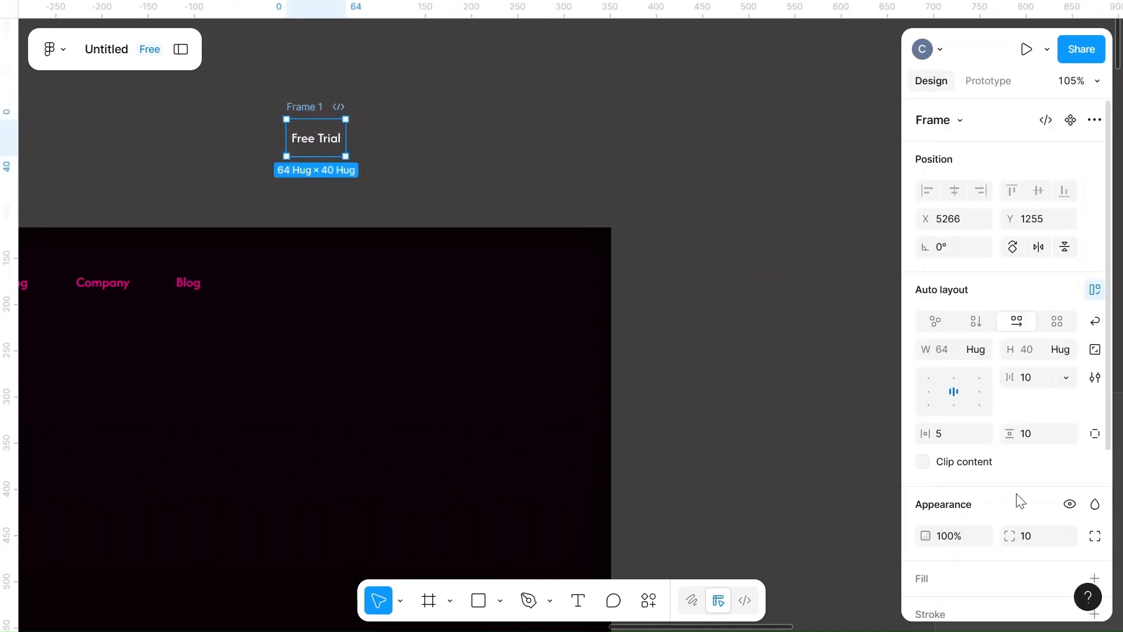
{"action": "left_click", "coordinate": [976, 349]}
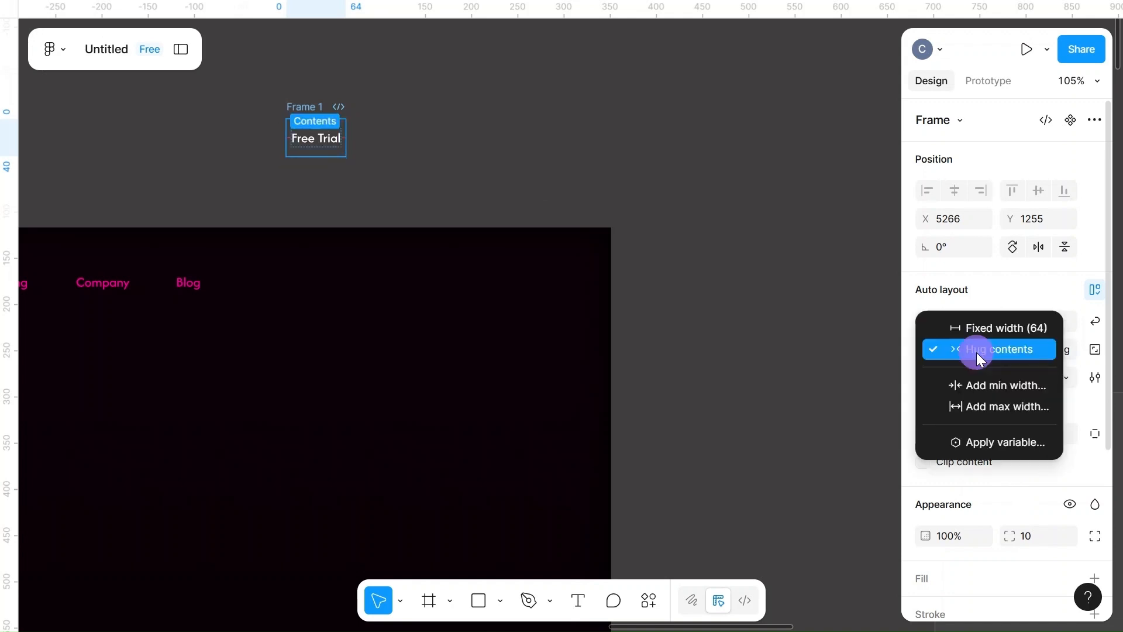
{"action": "left_click", "coordinate": [968, 349]}
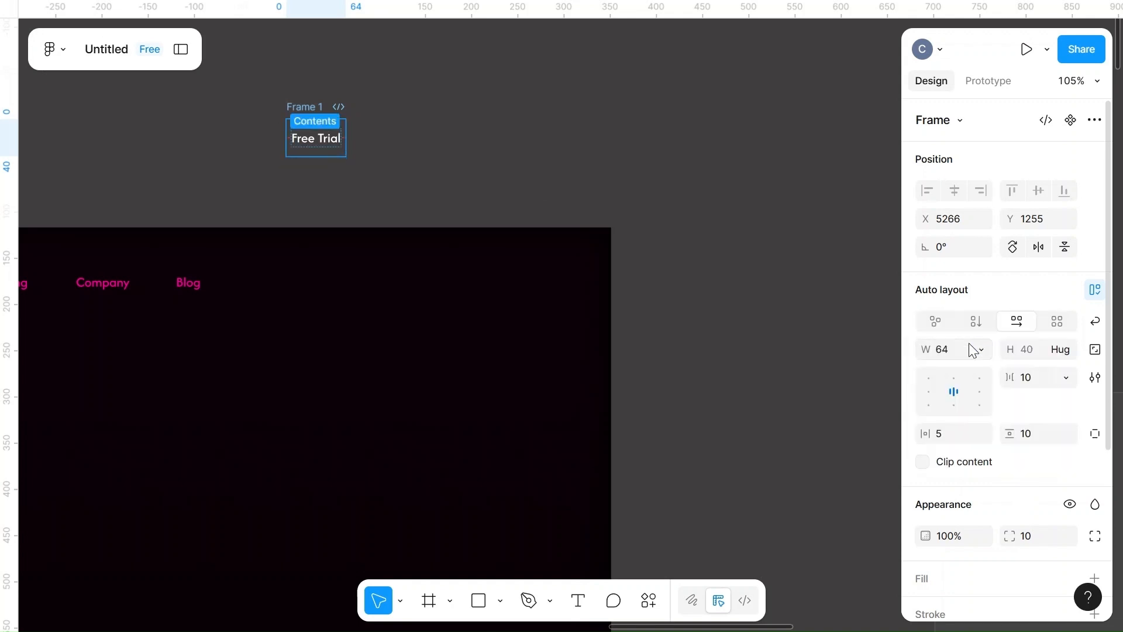
{"action": "scroll", "coordinate": [1047, 410], "scroll_direction": "down", "scroll_amount": 3}
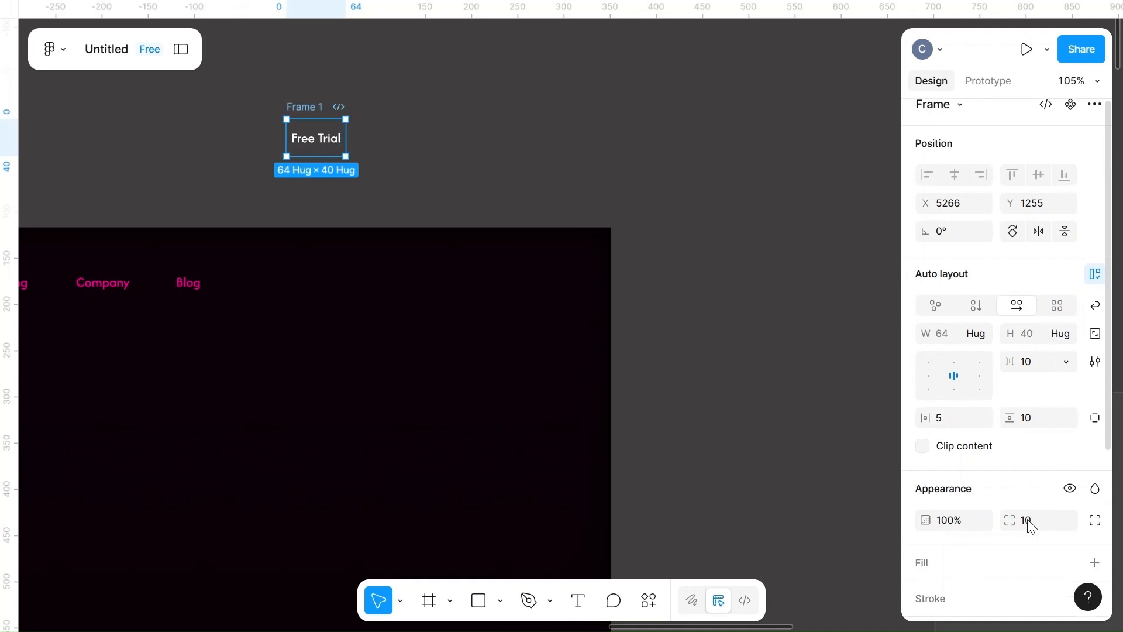
{"action": "left_click", "coordinate": [1095, 457]}
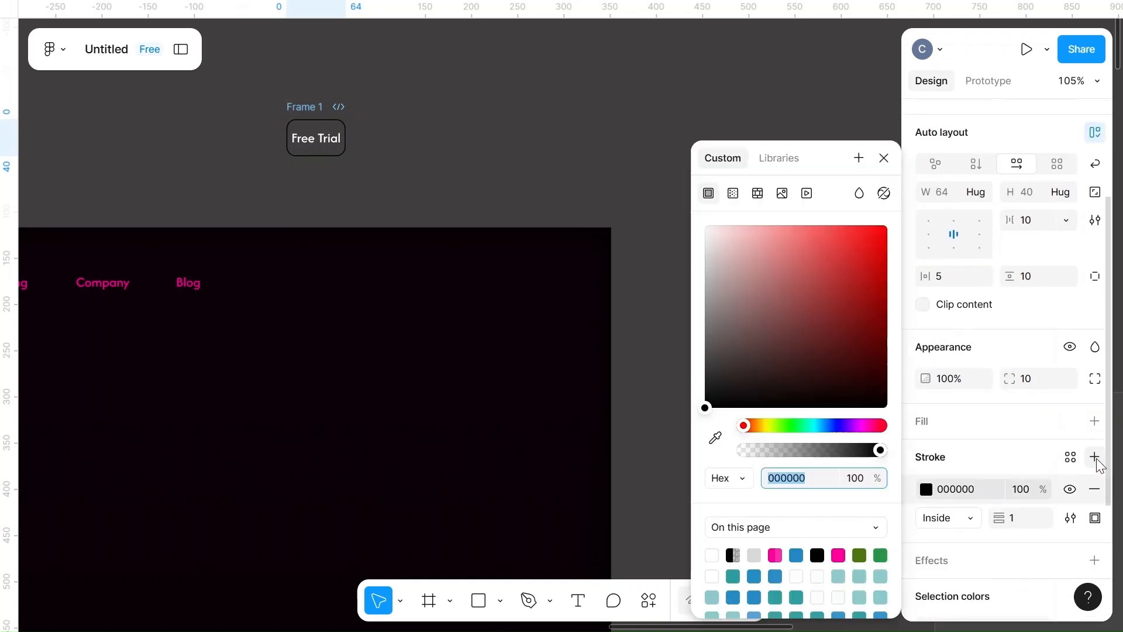
{"action": "left_click", "coordinate": [816, 475]}
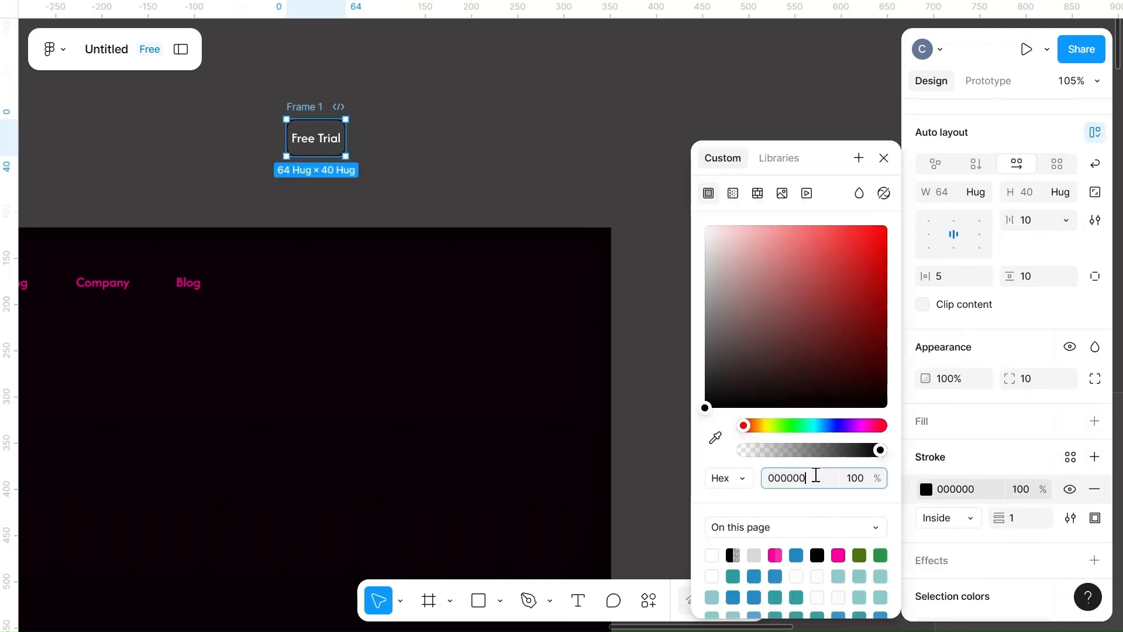
{"action": "key", "text": "ctrl+a"}
{"action": "key", "text": "BackSpace"}
{"action": "type", "text": "ff0099"}
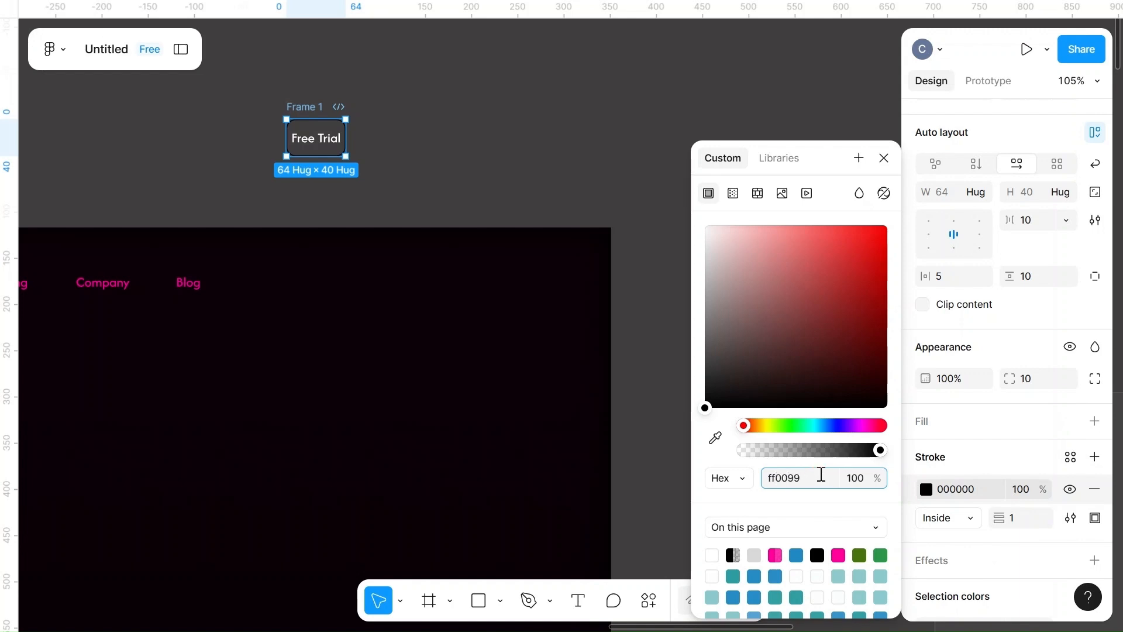
{"action": "left_click", "coordinate": [977, 448]}
- Set the fill color of the Free Trial text inside the button frame to FF0099
{"action": "double_click", "coordinate": [314, 151]}
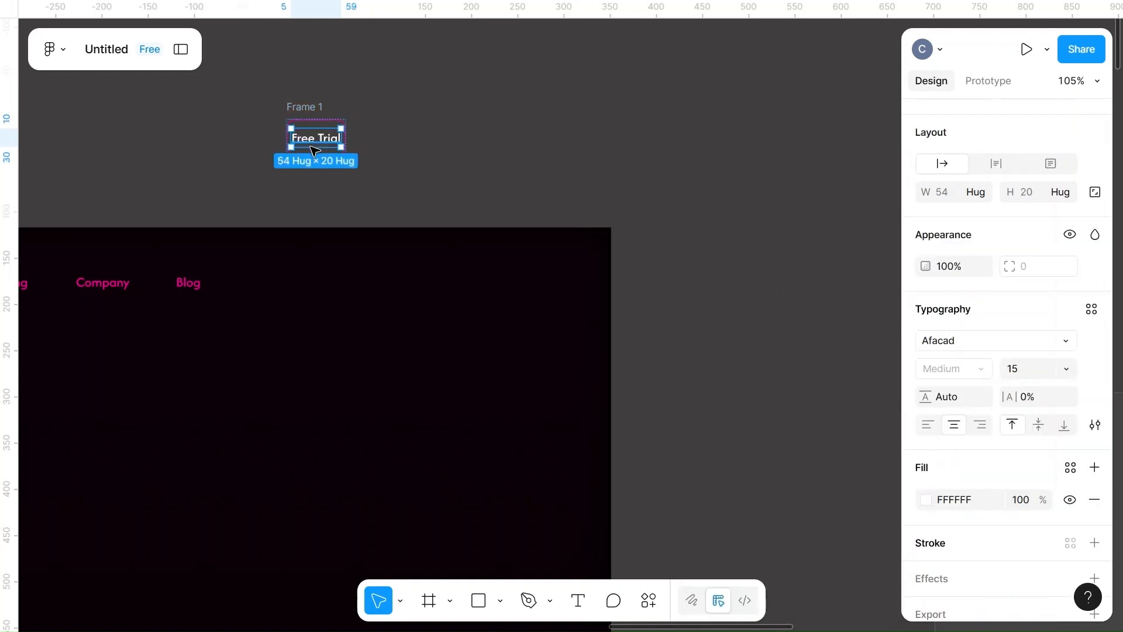
{"action": "left_click", "coordinate": [963, 501]}
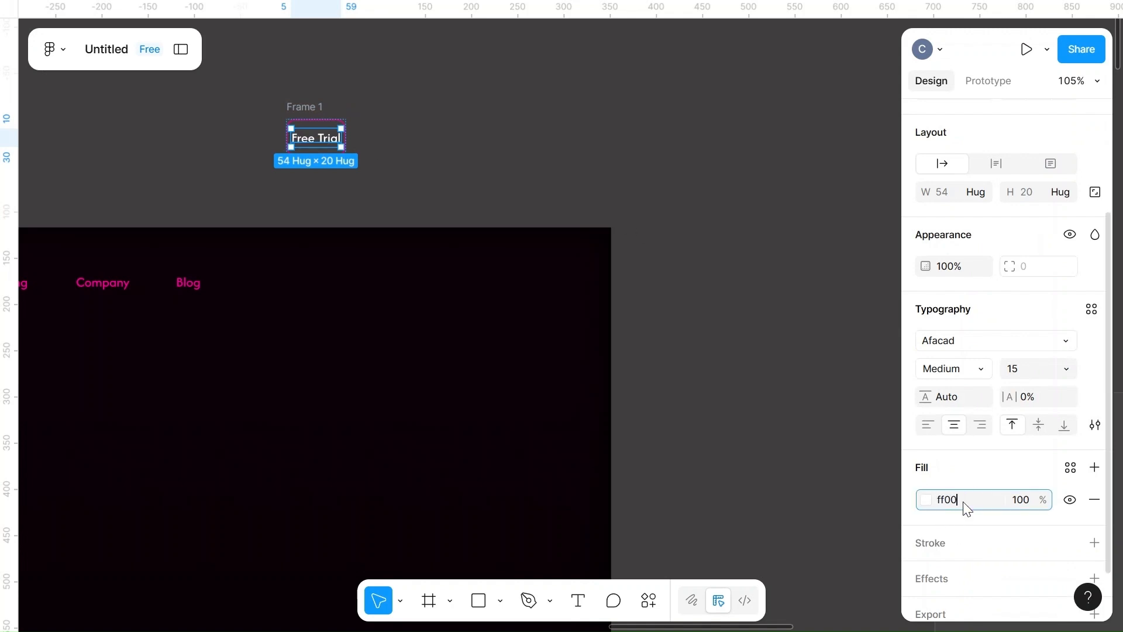
{"action": "type", "text": "ff0099"}
{"action": "left_click", "coordinate": [738, 387]}
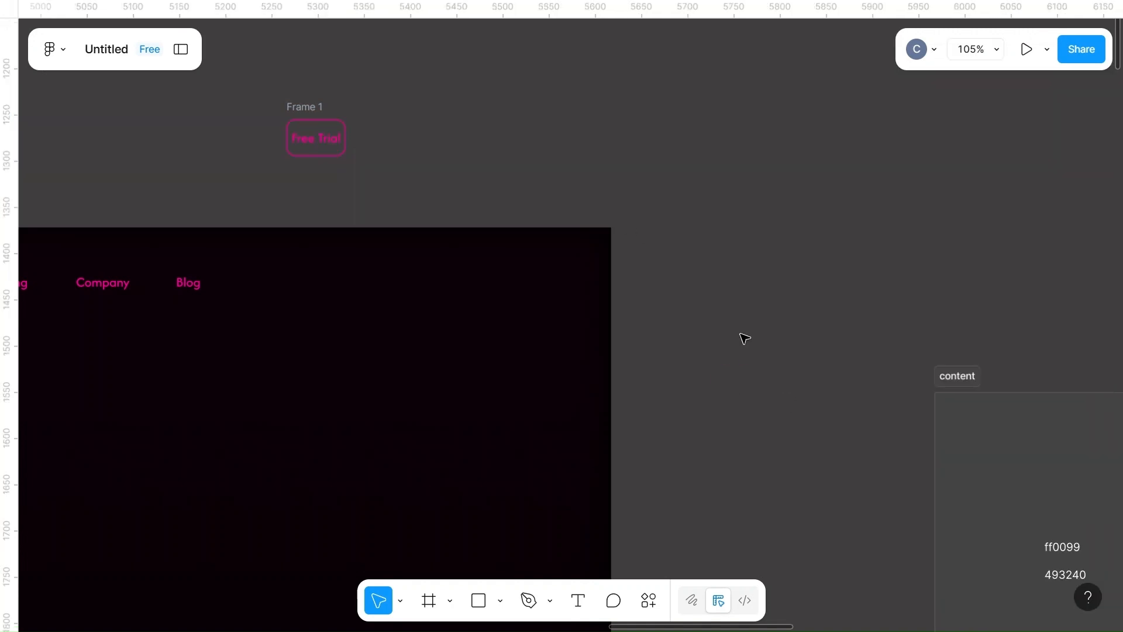
{"action": "left_click", "coordinate": [326, 140]}
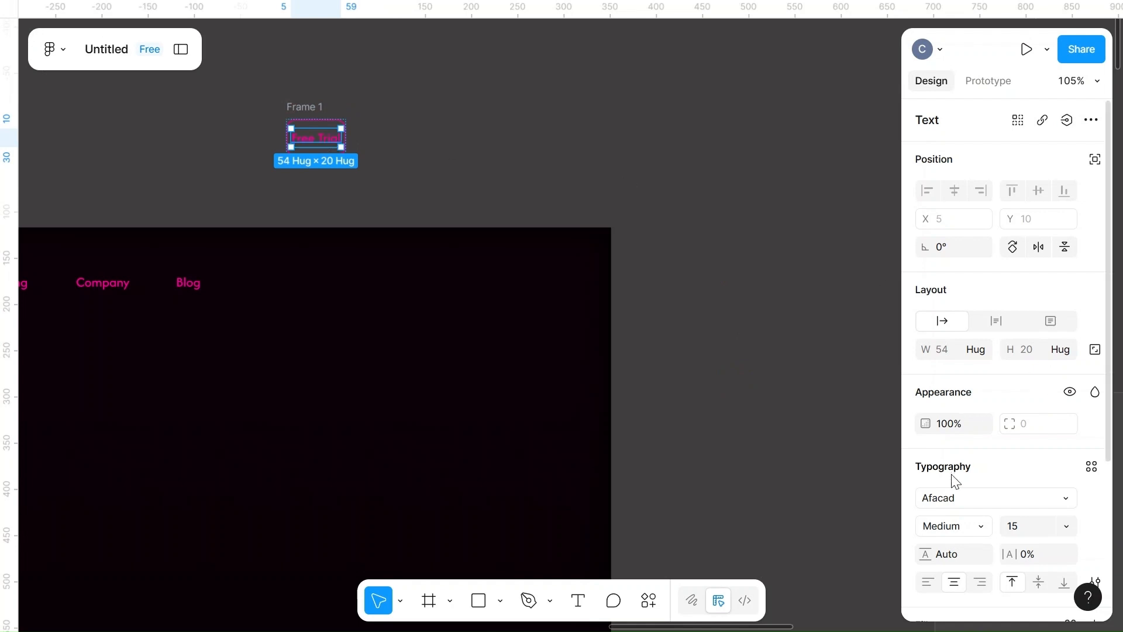
- Set the font size of the Free Trial text inside the button frame to 16
{"action": "scroll", "coordinate": [956, 482], "scroll_direction": "down", "scroll_amount": 1}
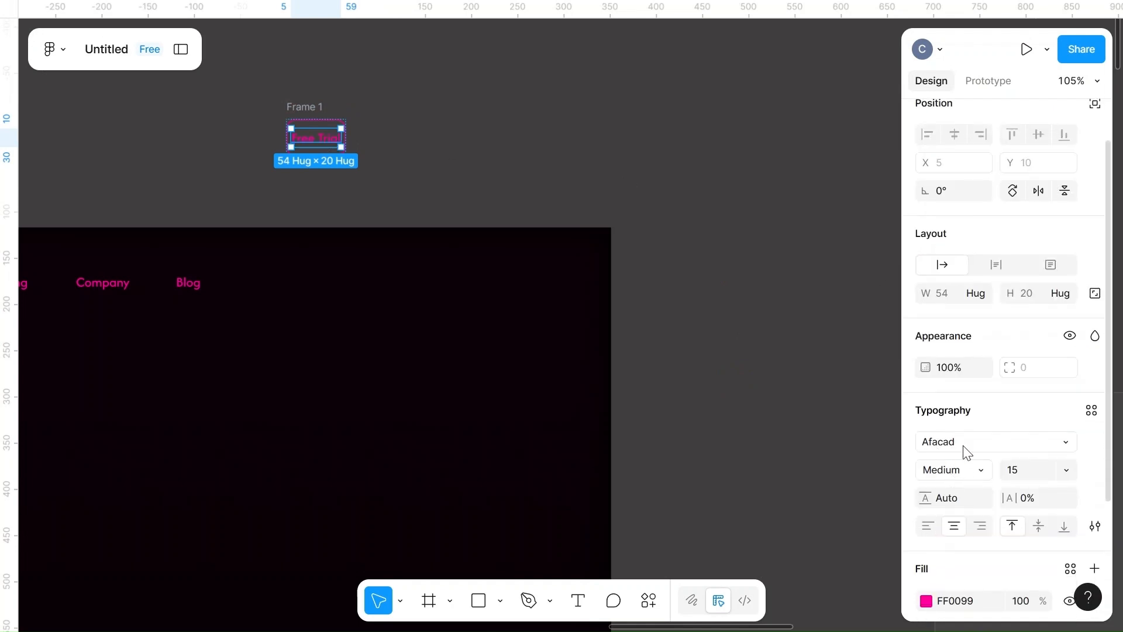
{"action": "left_click", "coordinate": [983, 473]}
{"action": "left_click", "coordinate": [863, 375]}
{"action": "left_click", "coordinate": [829, 414]}
{"action": "left_click", "coordinate": [321, 138]}
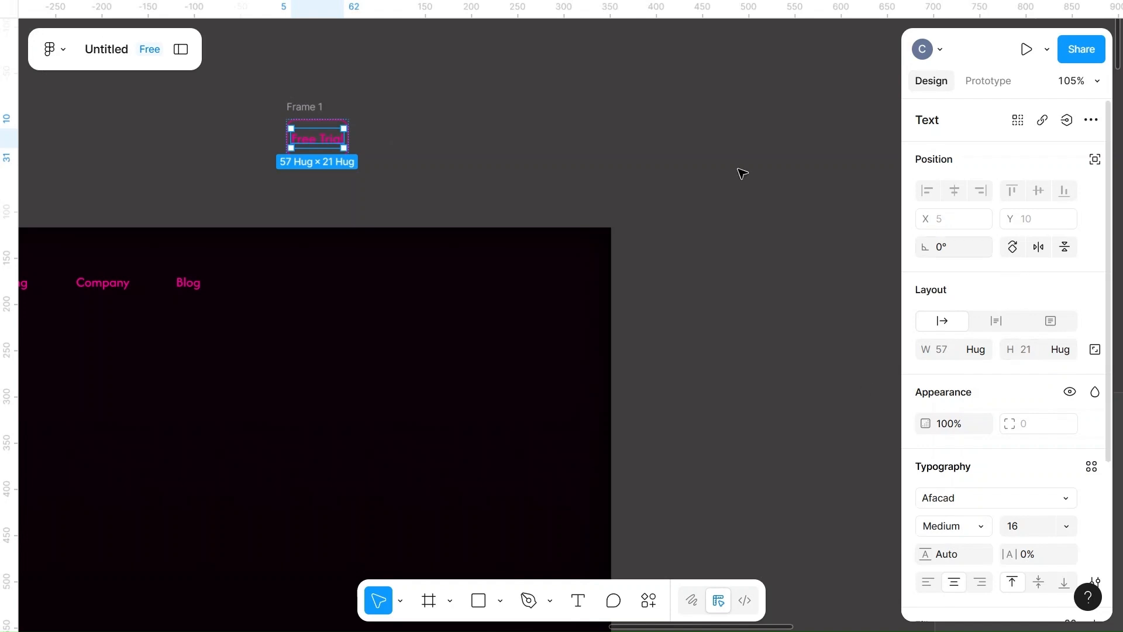
- Set the Free Trial frame's horizontal padding to 10 and its vertical padding to 5
{"action": "key", "text": "shift+a"}
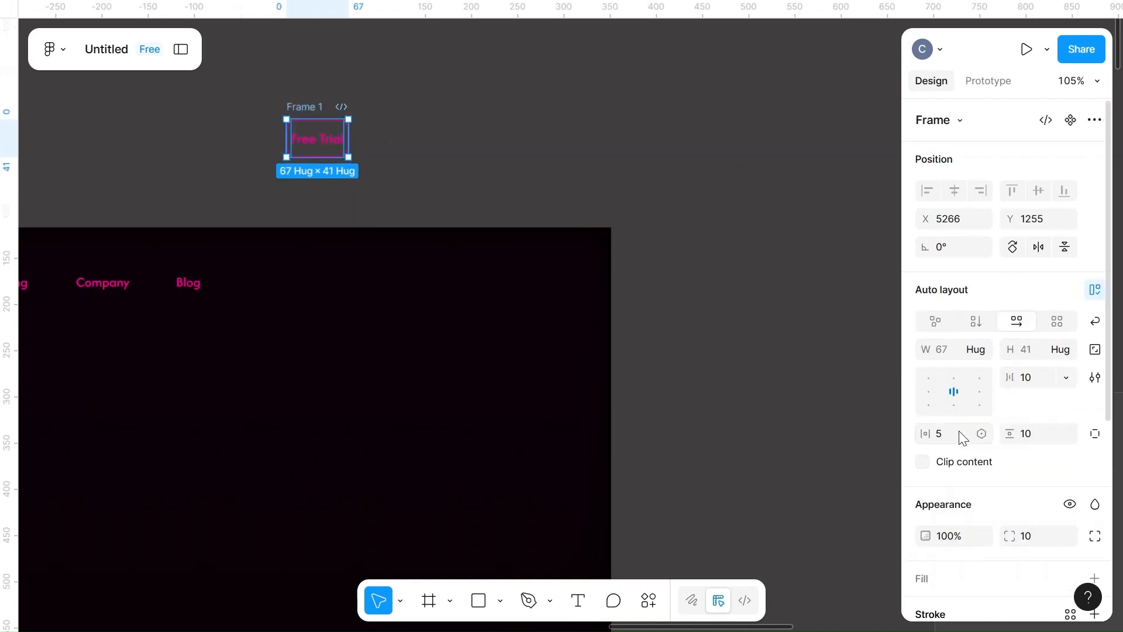
{"action": "left_click", "coordinate": [740, 411]}
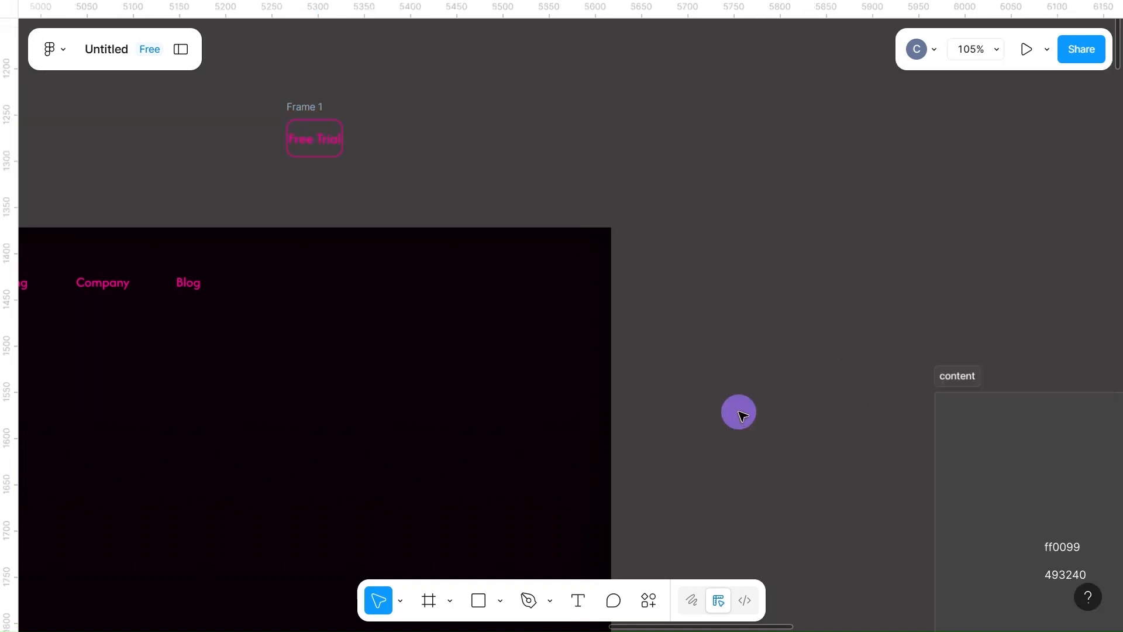
{"action": "left_click", "coordinate": [324, 135]}
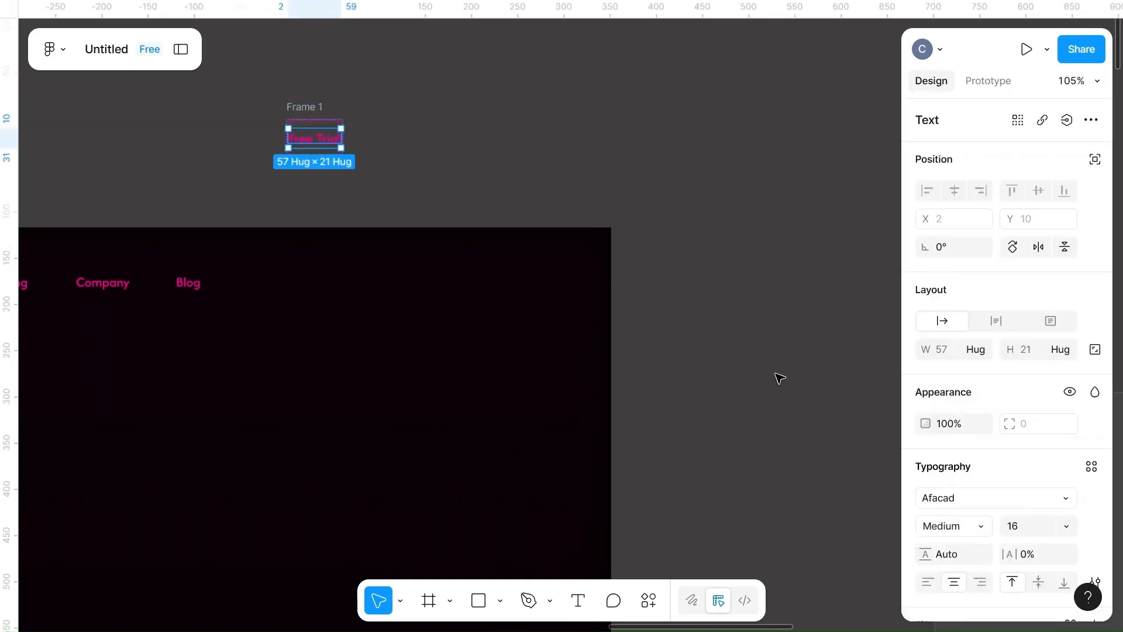
{"action": "left_click", "coordinate": [298, 111]}
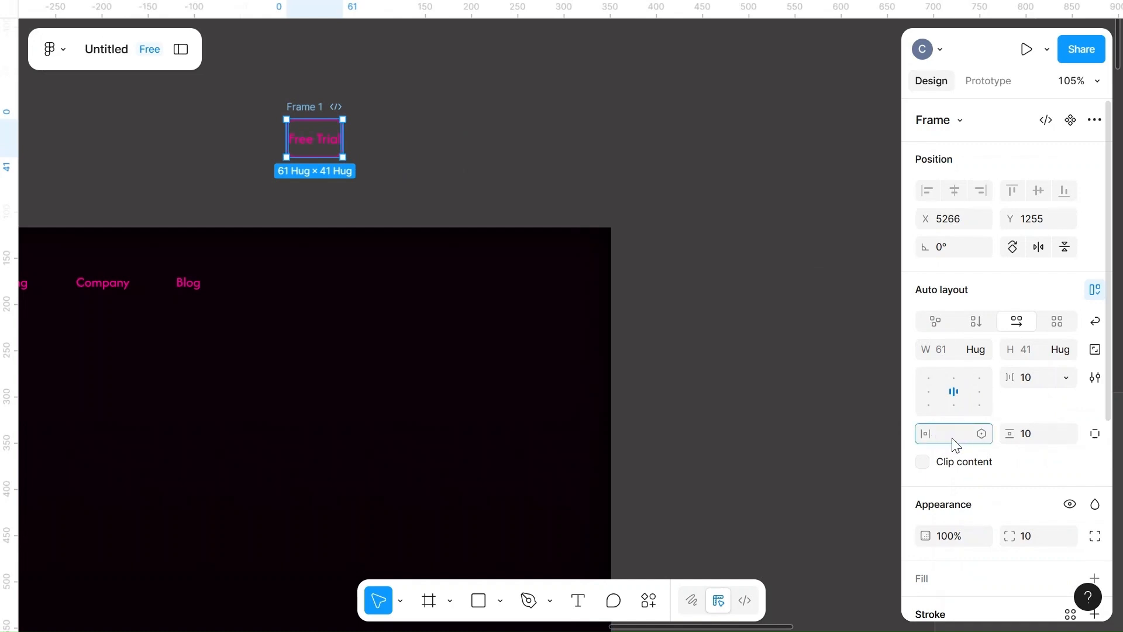
{"action": "left_click", "coordinate": [1041, 443]}
{"action": "key", "text": "BackSpace"}
{"action": "type", "text": "5"}
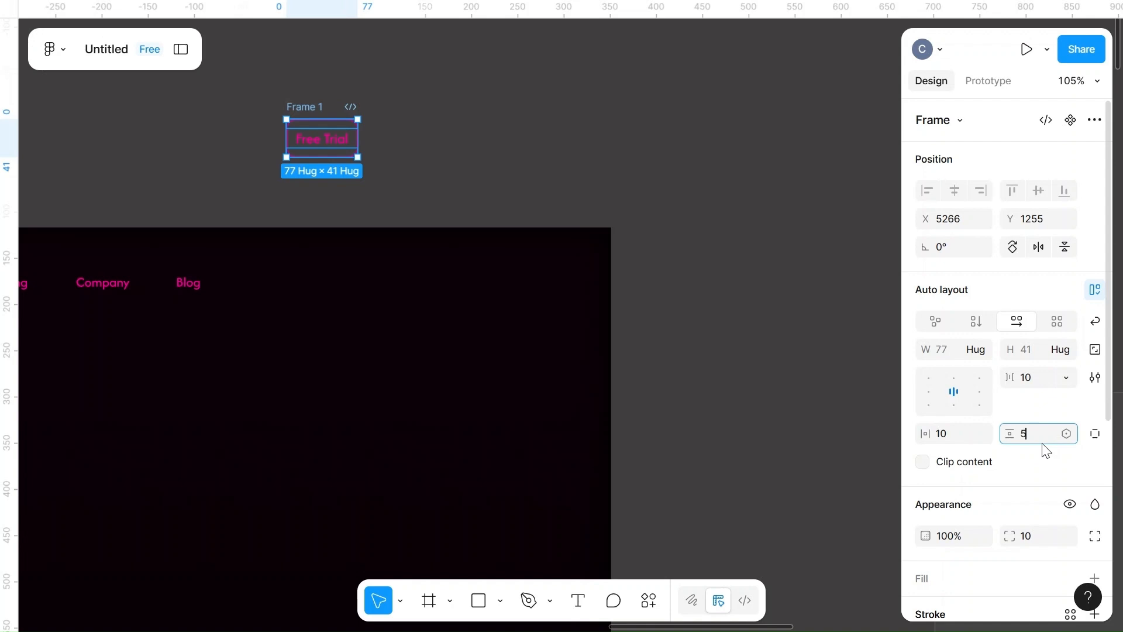
{"action": "left_click", "coordinate": [682, 284]}
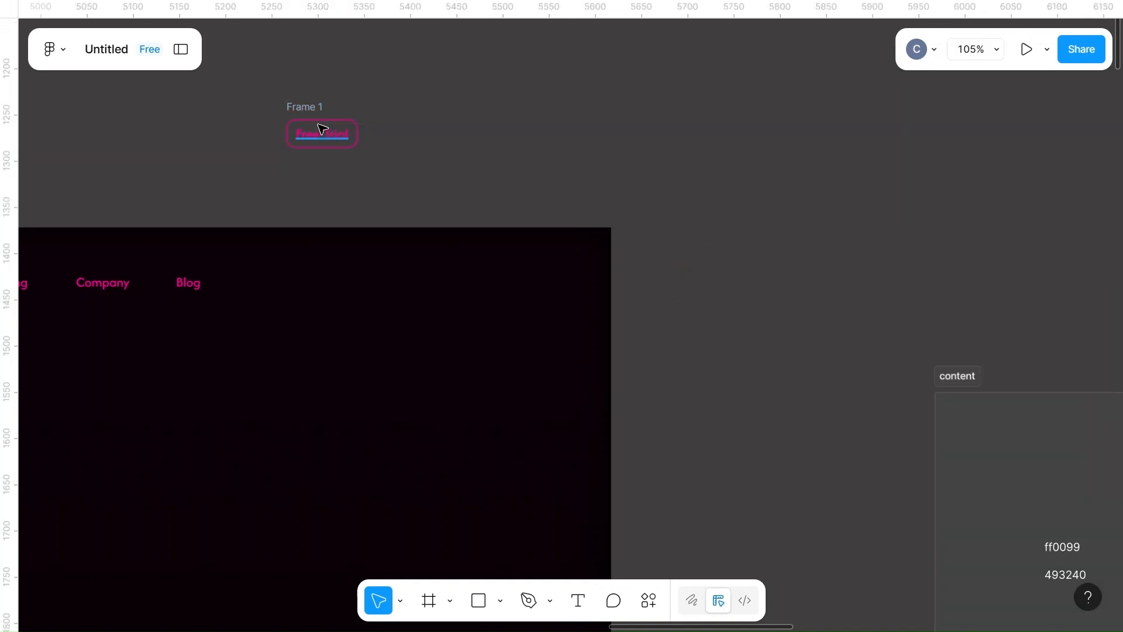
- Duplicate the Free Trial button and move the original into the Home frame's header, at the far right of the navigation links
{"action": "left_click", "coordinate": [302, 111]}
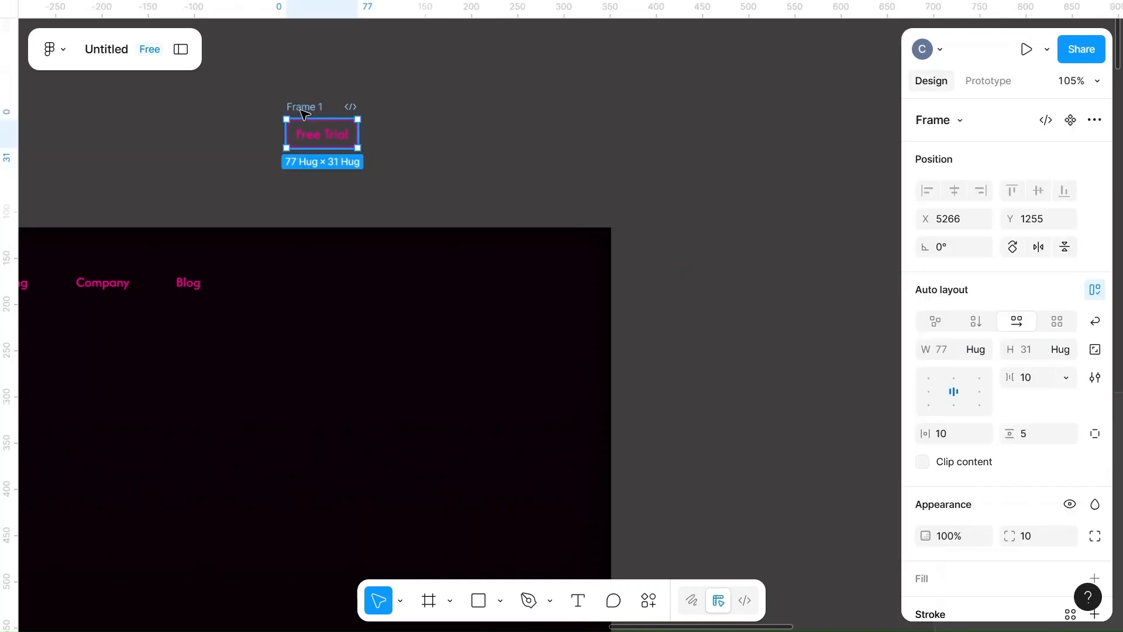
{"action": "key", "text": "ctrl+d"}
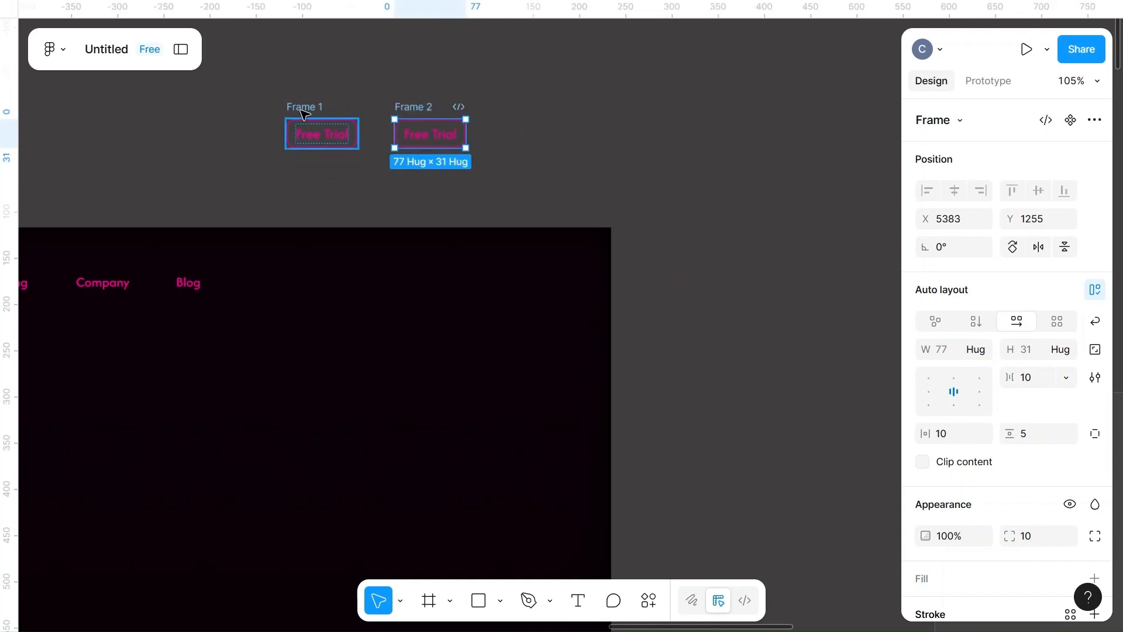
{"action": "left_click_drag", "start_coordinate": [309, 106], "coordinate": [501, 261]}
{"action": "left_click", "coordinate": [693, 202]}
{"action": "scroll", "coordinate": [693, 201], "scroll_direction": "left", "scroll_amount": 8}
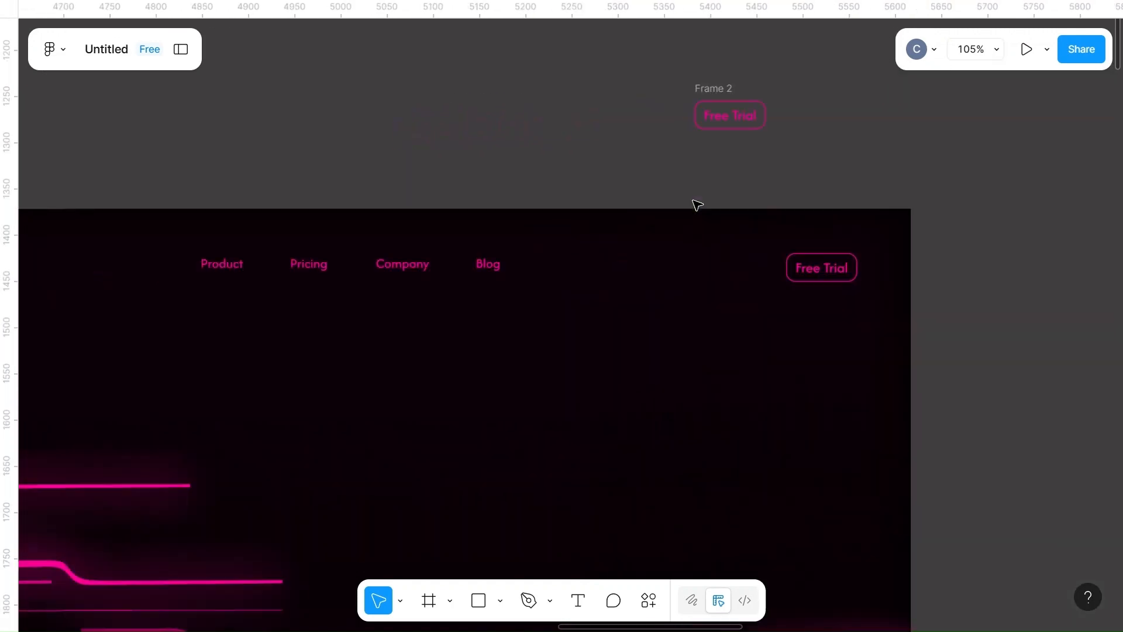
{"action": "scroll", "coordinate": [695, 203], "scroll_direction": "down", "scroll_amount": 5}
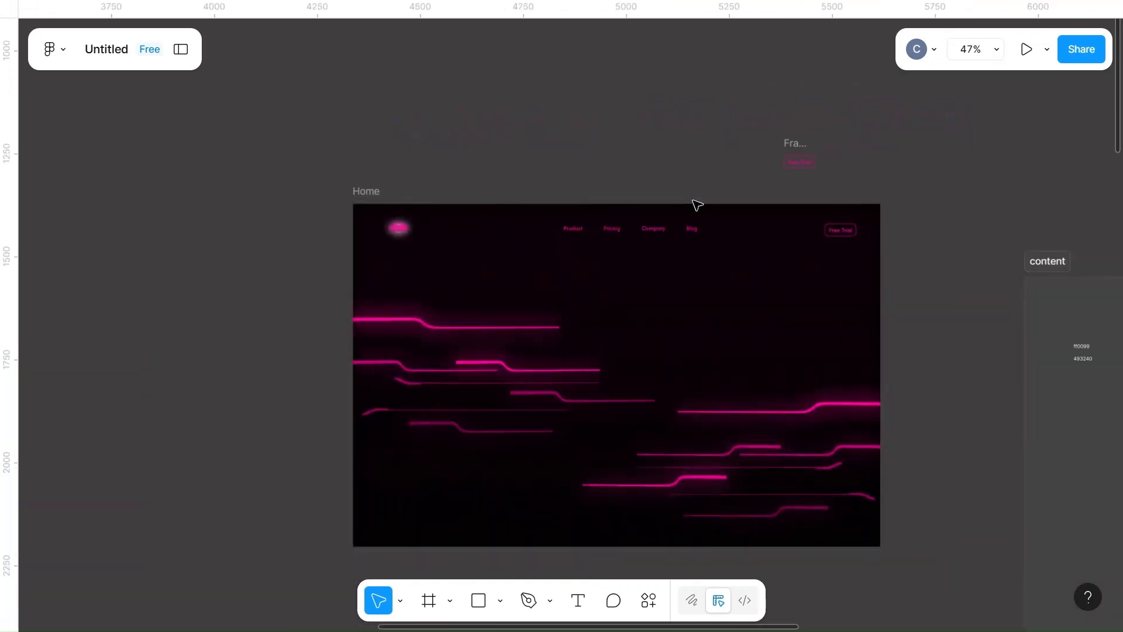
{"action": "scroll", "coordinate": [697, 203], "scroll_direction": "up", "scroll_amount": 5}
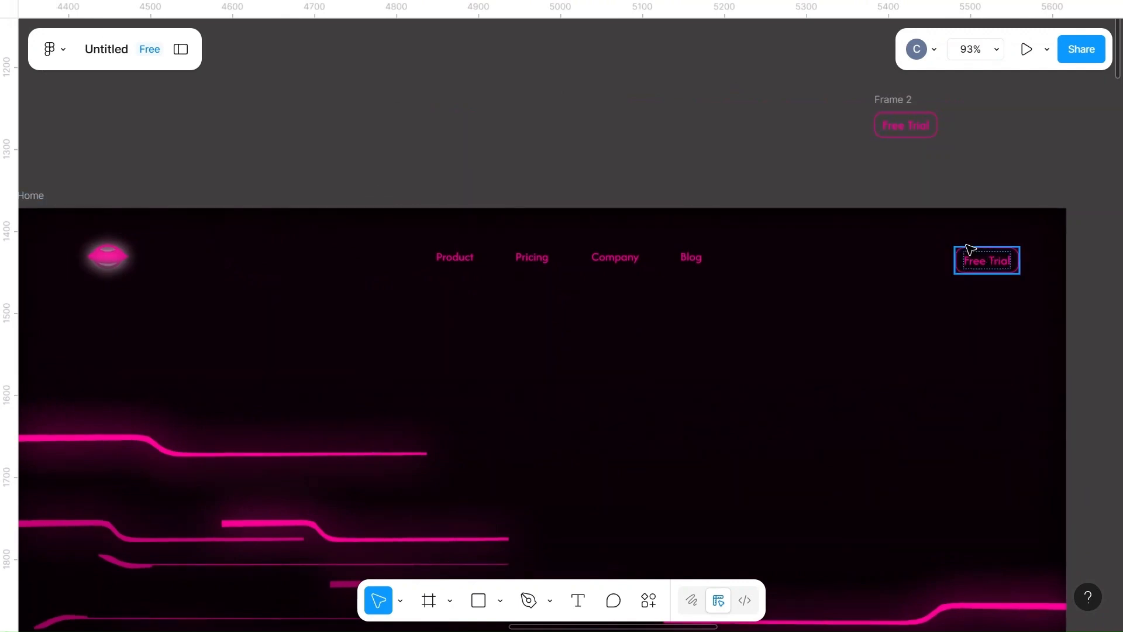
{"action": "left_click", "coordinate": [752, 160]}
- Move the "Protect your data with next-generation AI." text out of the content section onto the empty canvas above it
{"action": "scroll", "coordinate": [753, 161], "scroll_direction": "down", "scroll_amount": 4}
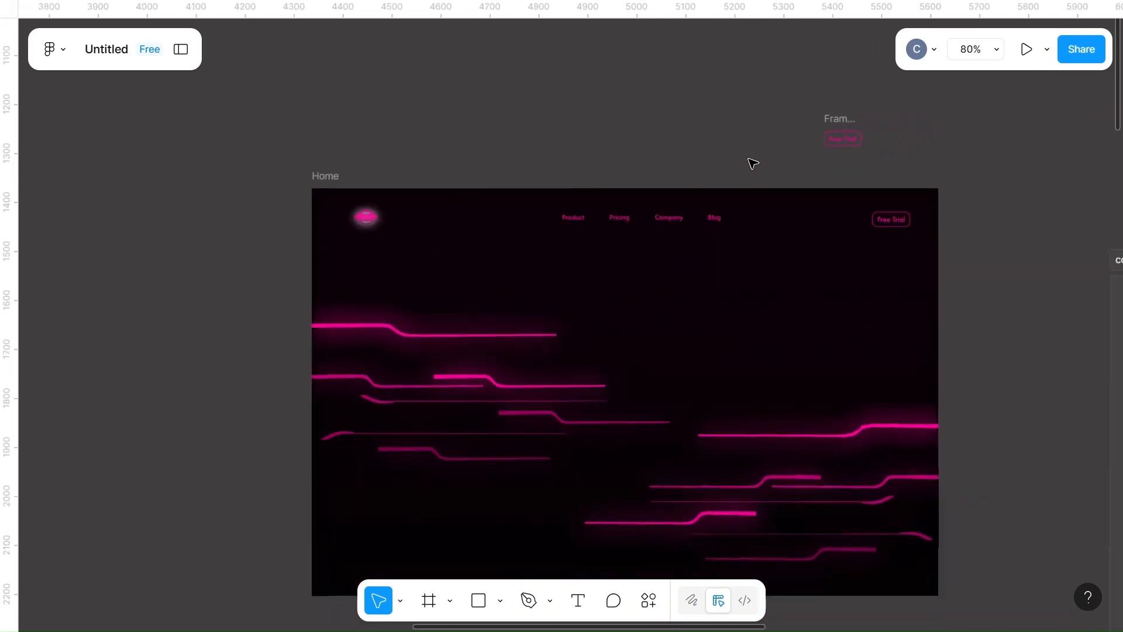
{"action": "scroll", "coordinate": [753, 144], "scroll_direction": "right", "scroll_amount": 10}
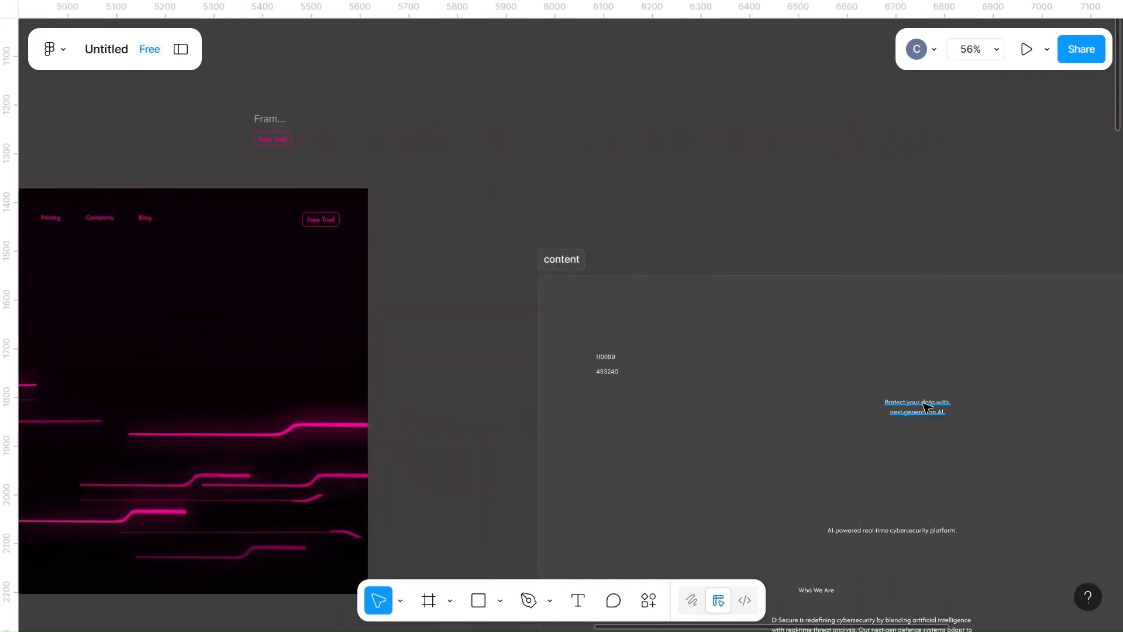
{"action": "left_click", "coordinate": [918, 408]}
{"action": "scroll", "coordinate": [784, 366], "scroll_direction": "right", "scroll_amount": 5}
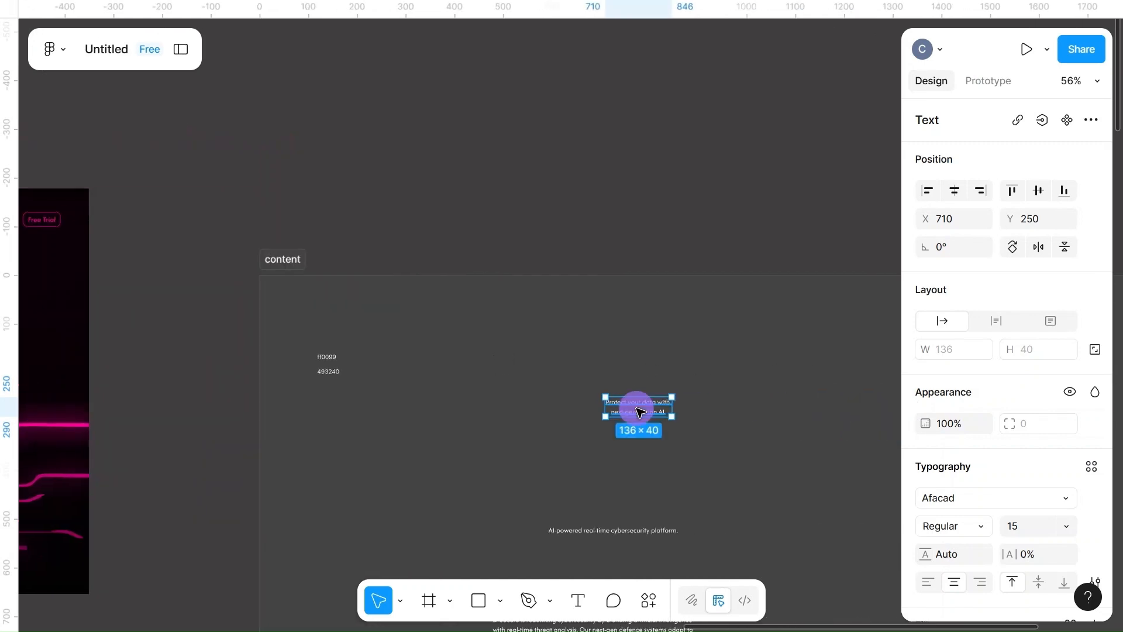
{"action": "left_click_drag", "start_coordinate": [635, 406], "coordinate": [506, 155]}
- Set the "Protect your data with next-generation AI." text to Bold with a font size of 120
{"action": "scroll", "coordinate": [473, 161], "scroll_direction": "left", "scroll_amount": 7}
{"action": "scroll", "coordinate": [473, 161], "scroll_direction": "down", "scroll_amount": 3}
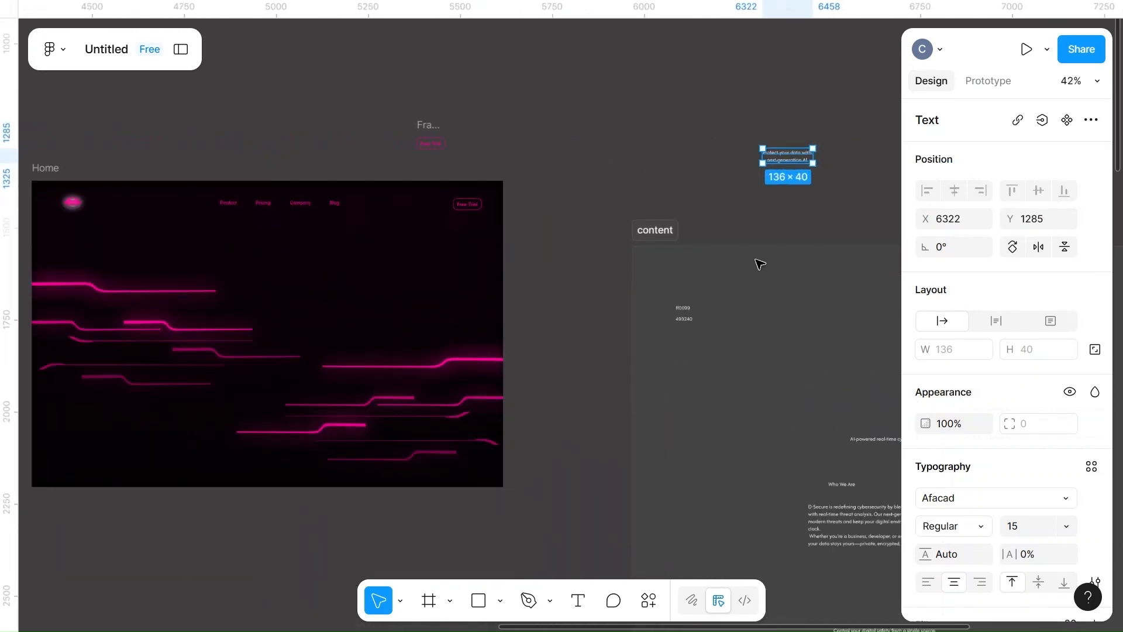
{"action": "left_click", "coordinate": [953, 526]}
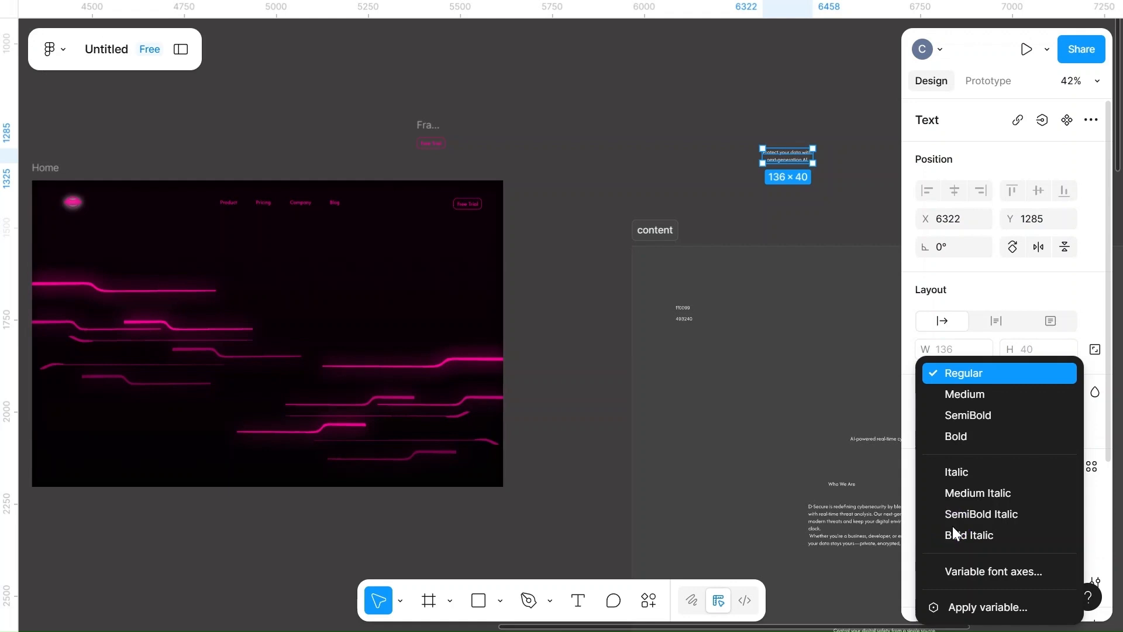
{"action": "left_click", "coordinate": [959, 435]}
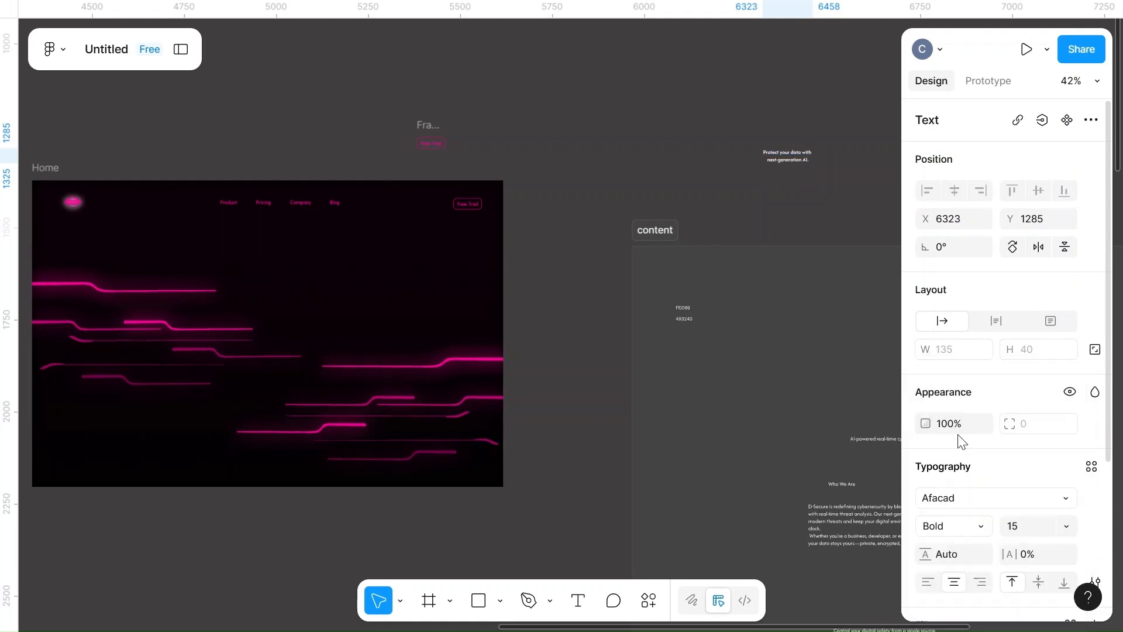
{"action": "left_click", "coordinate": [1037, 526]}
{"action": "key", "text": "BackSpace"}
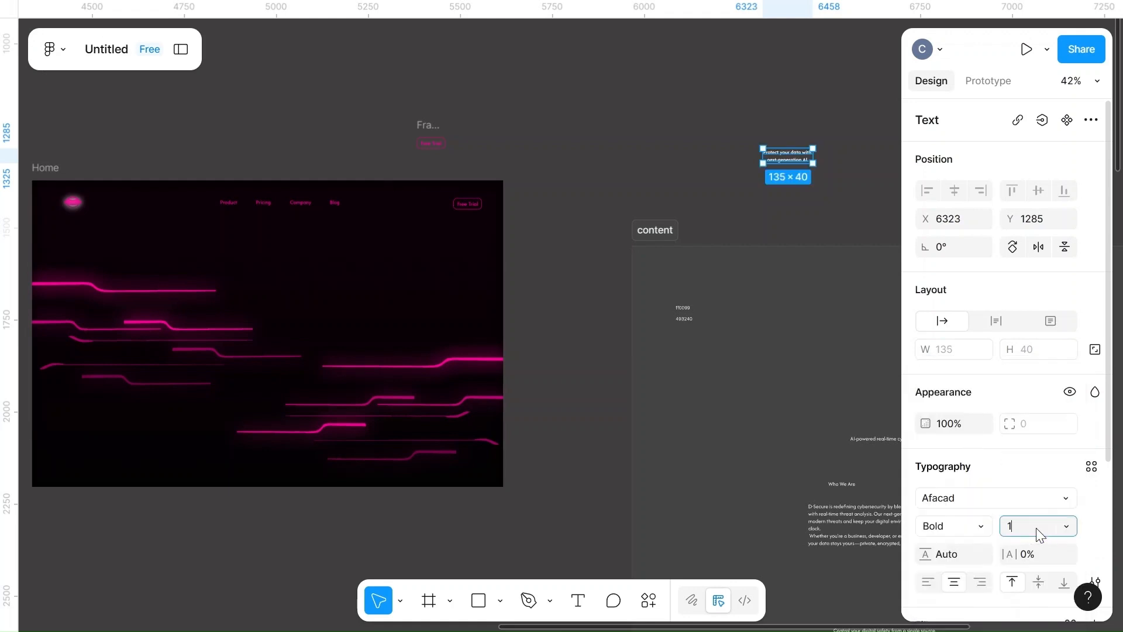
{"action": "type", "text": "120"}
{"action": "left_click", "coordinate": [538, 357]}
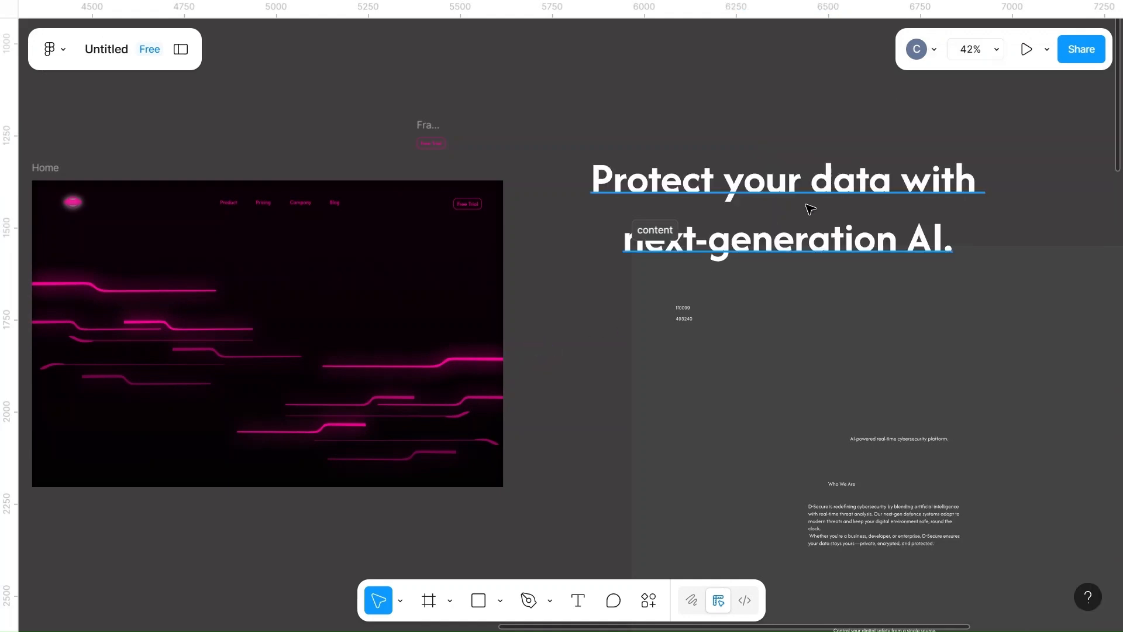
- Move the headline text up, clear of the content section, and set its font size to 80
{"action": "left_click_drag", "start_coordinate": [795, 185], "coordinate": [794, 101]}
{"action": "scroll", "coordinate": [795, 100], "scroll_direction": "down", "scroll_amount": 5}
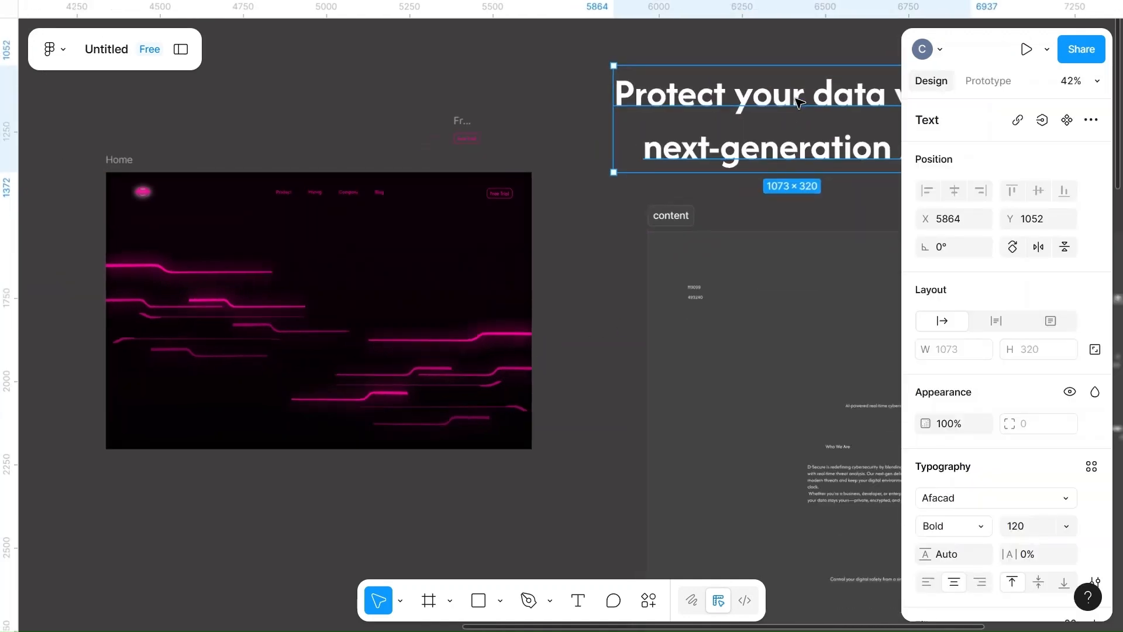
{"action": "scroll", "coordinate": [670, 243], "scroll_direction": "right", "scroll_amount": 3}
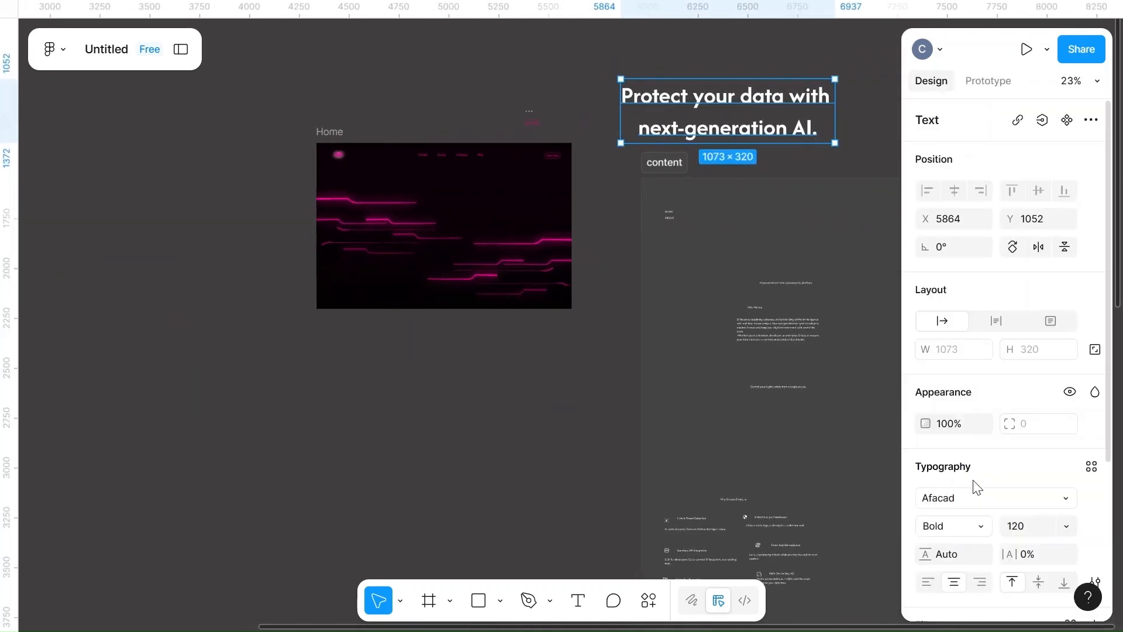
{"action": "left_click", "coordinate": [1035, 526]}
{"action": "type", "text": "80"}
{"action": "left_click", "coordinate": [559, 390]}
- Change the headline text's fill to a linear gradient from FFFFFF to FF0099
{"action": "left_click", "coordinate": [715, 108]}
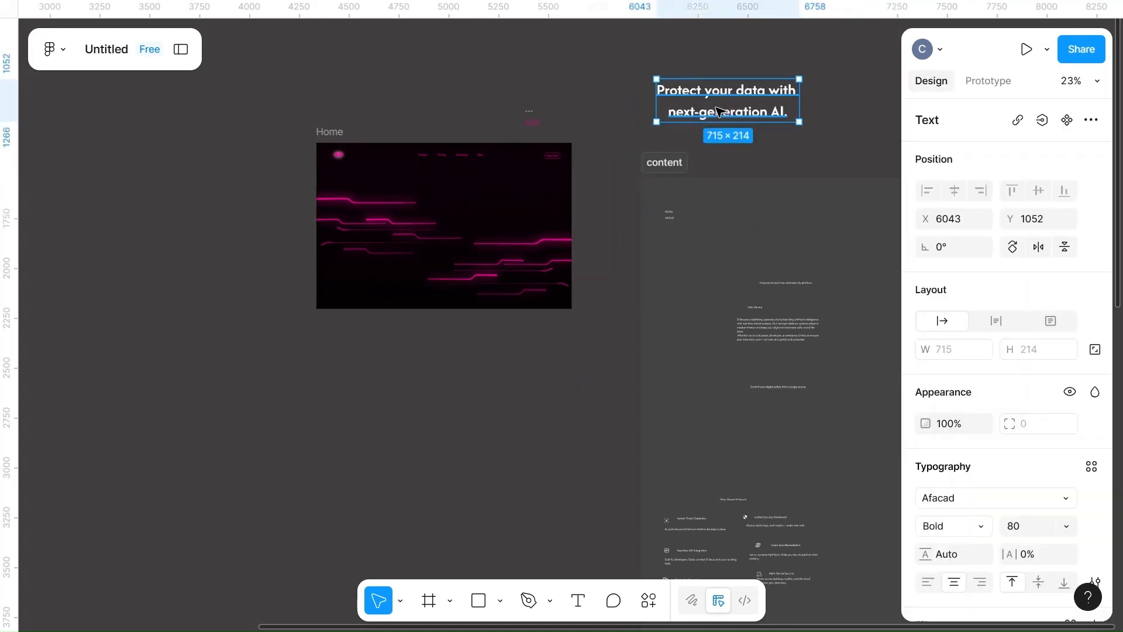
{"action": "scroll", "coordinate": [993, 489], "scroll_direction": "down", "scroll_amount": 5}
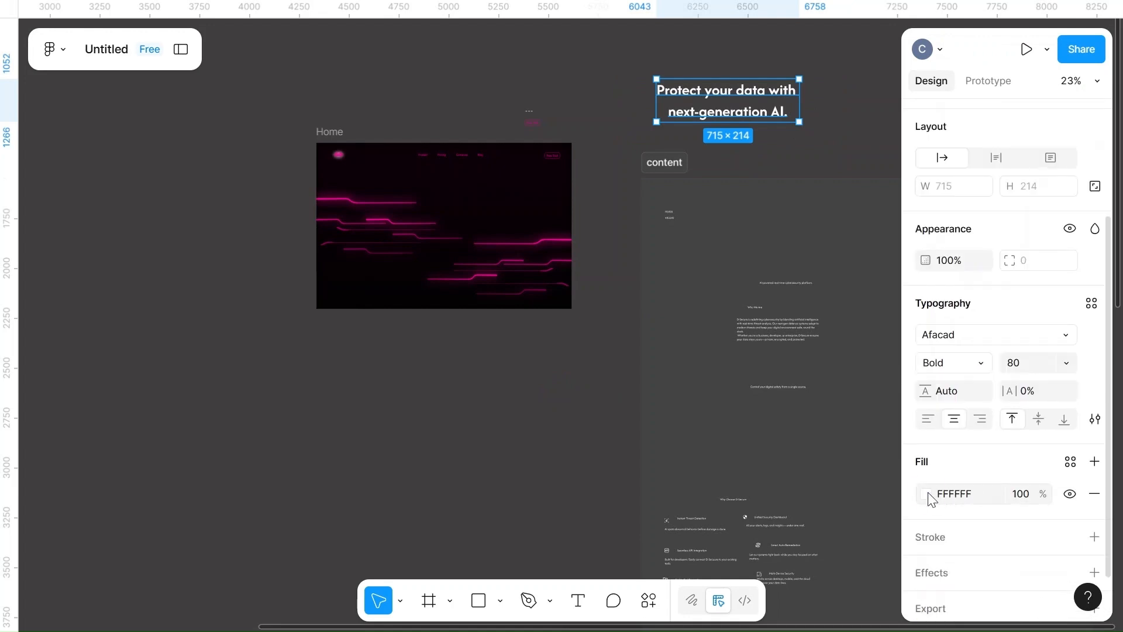
{"action": "left_click", "coordinate": [928, 495]}
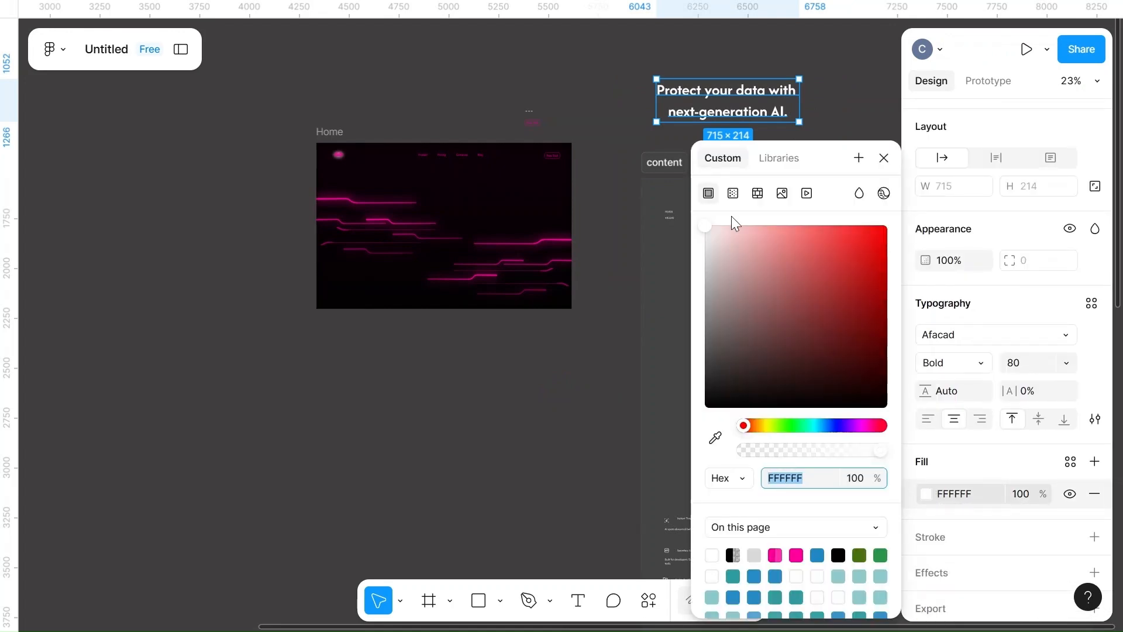
{"action": "left_click", "coordinate": [733, 193]}
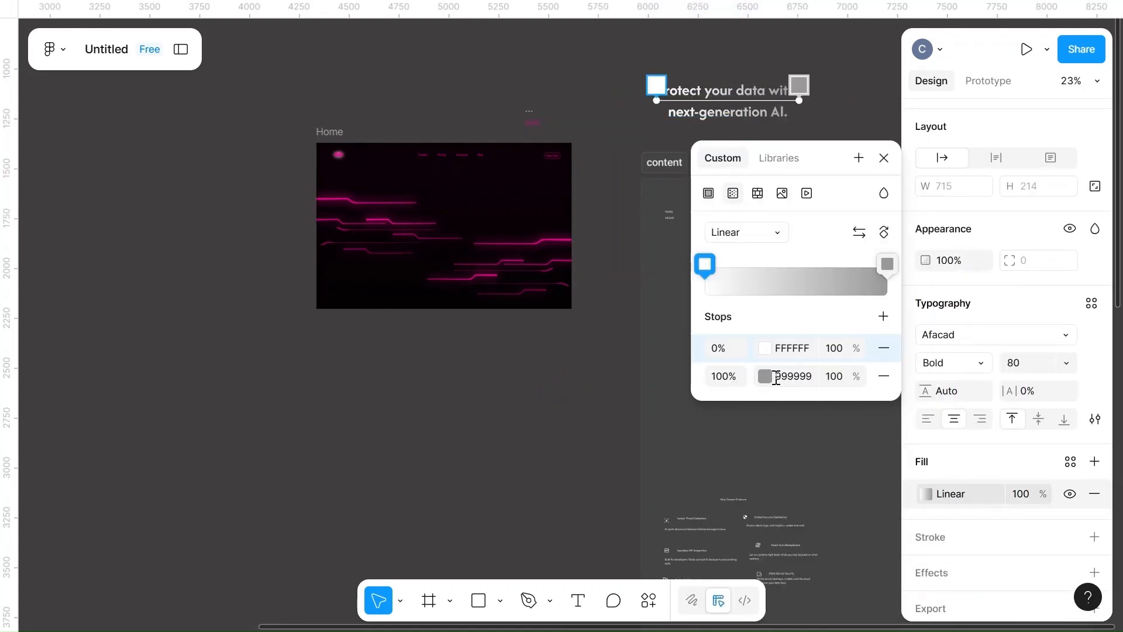
{"action": "left_click", "coordinate": [800, 377]}
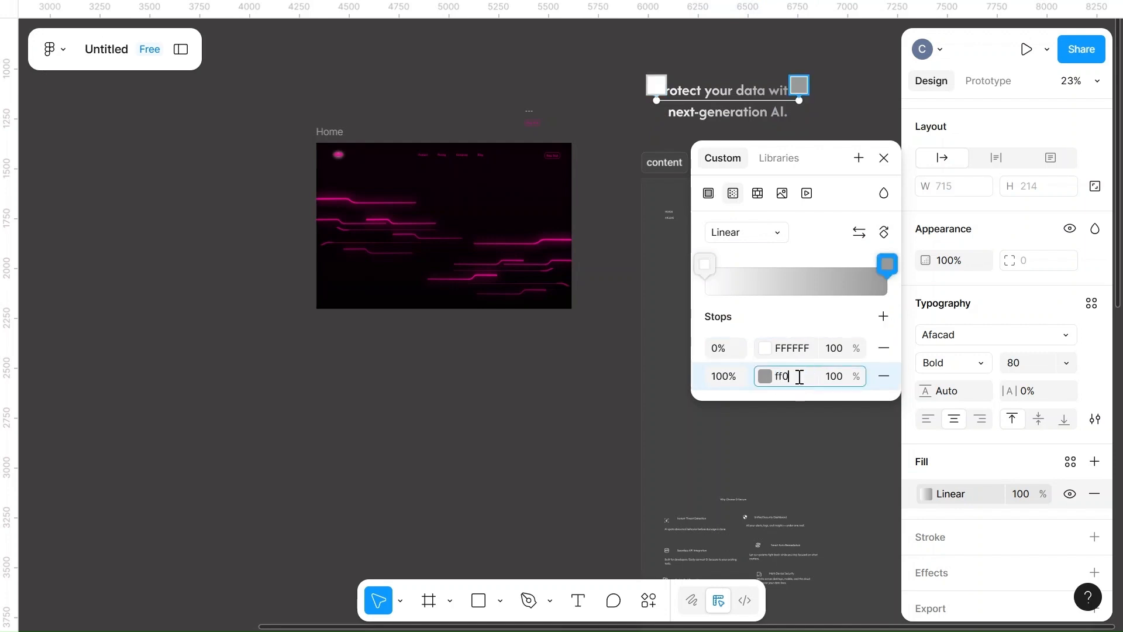
{"action": "left_click", "coordinate": [566, 366]}
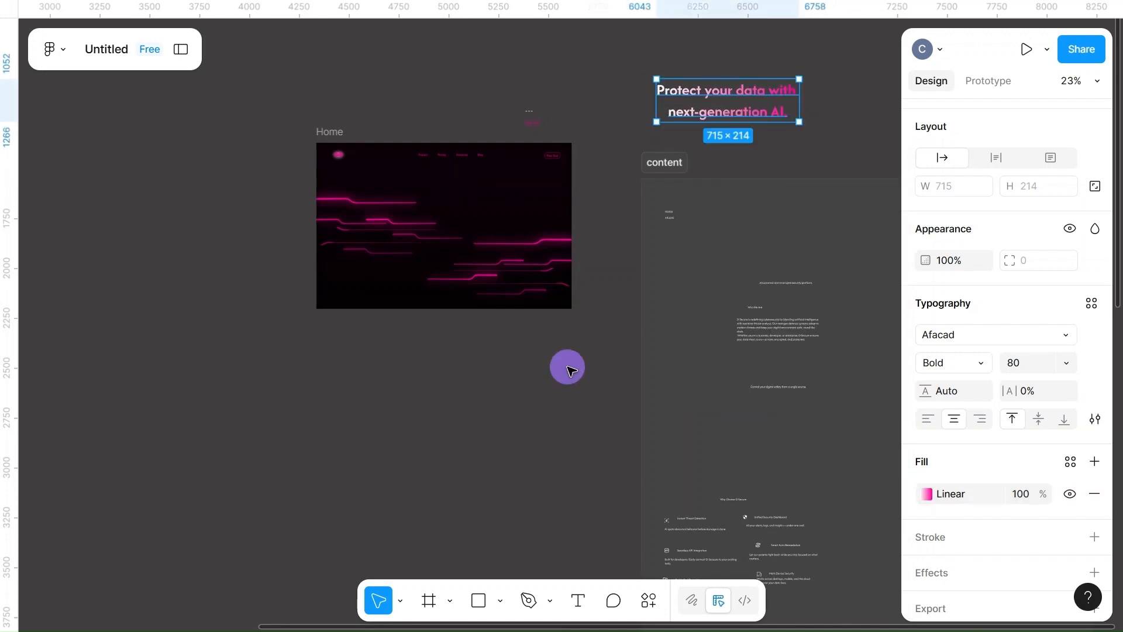
- Reposition the headline's gradient handles so it runs vertically, with white on the first line and pink toward the bottom of the second
{"action": "left_click", "coordinate": [925, 495]}
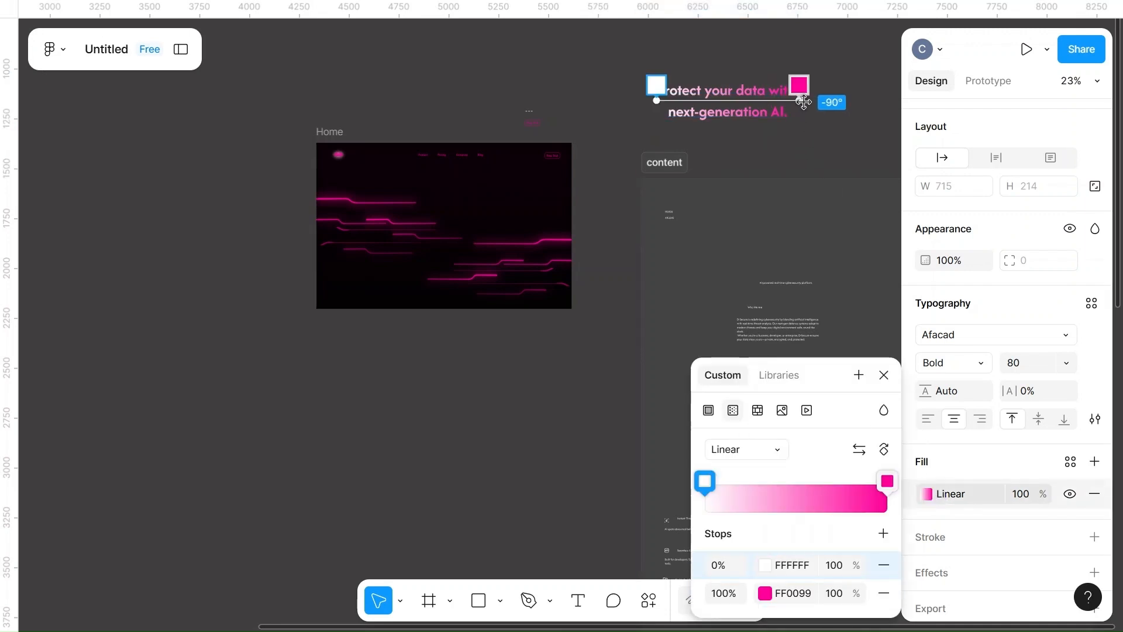
{"action": "left_click_drag", "start_coordinate": [800, 101], "coordinate": [740, 129]}
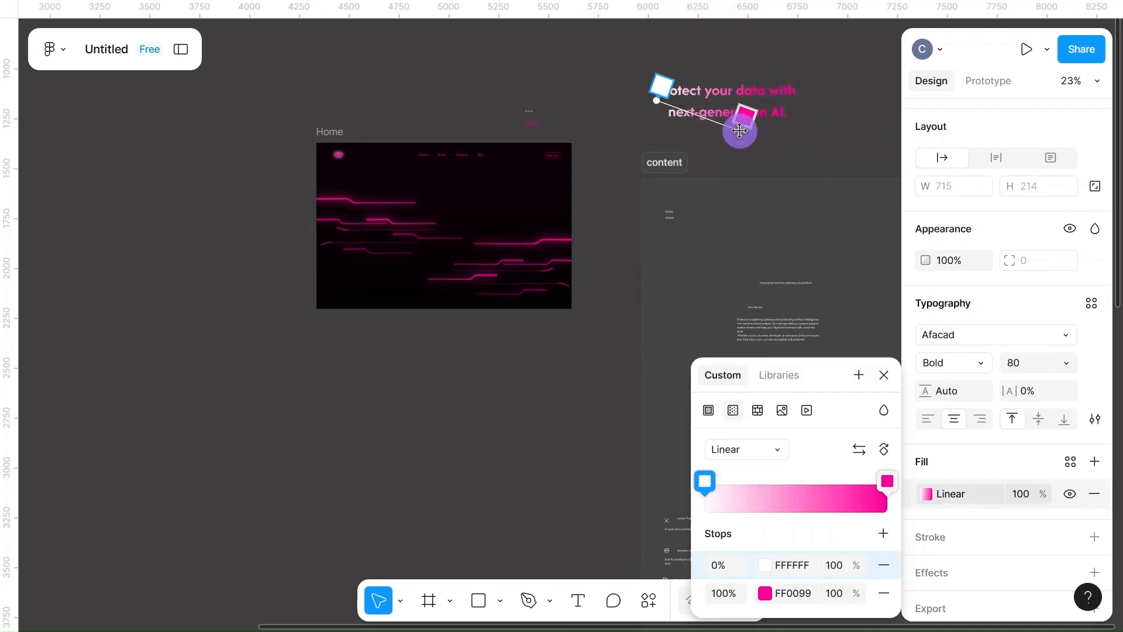
{"action": "left_click_drag", "start_coordinate": [656, 100], "coordinate": [743, 71]}
{"action": "scroll", "coordinate": [752, 130], "scroll_direction": "up", "scroll_amount": 1}
{"action": "scroll", "coordinate": [752, 130], "scroll_direction": "up", "scroll_amount": 5}
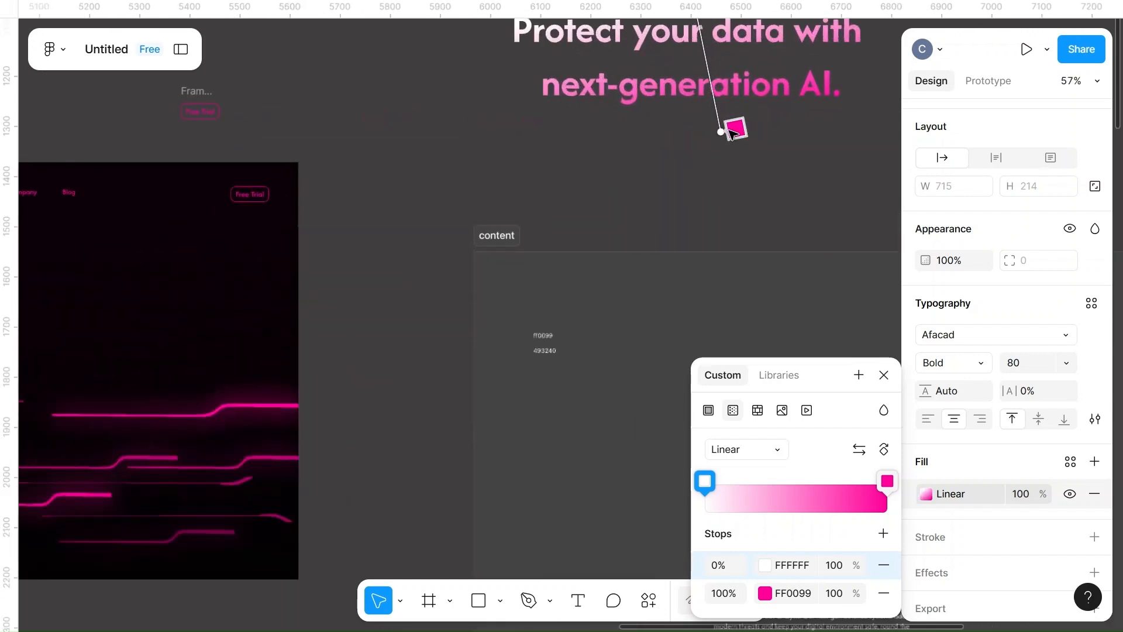
{"action": "left_click_drag", "start_coordinate": [735, 125], "coordinate": [695, 240]}
{"action": "scroll", "coordinate": [697, 117], "scroll_direction": "up", "scroll_amount": 3}
{"action": "left_click", "coordinate": [774, 132]}
- Add a drop shadow effect to the "Protect your data with next-generation AI." headline
{"action": "scroll", "coordinate": [778, 137], "scroll_direction": "down", "scroll_amount": 3}
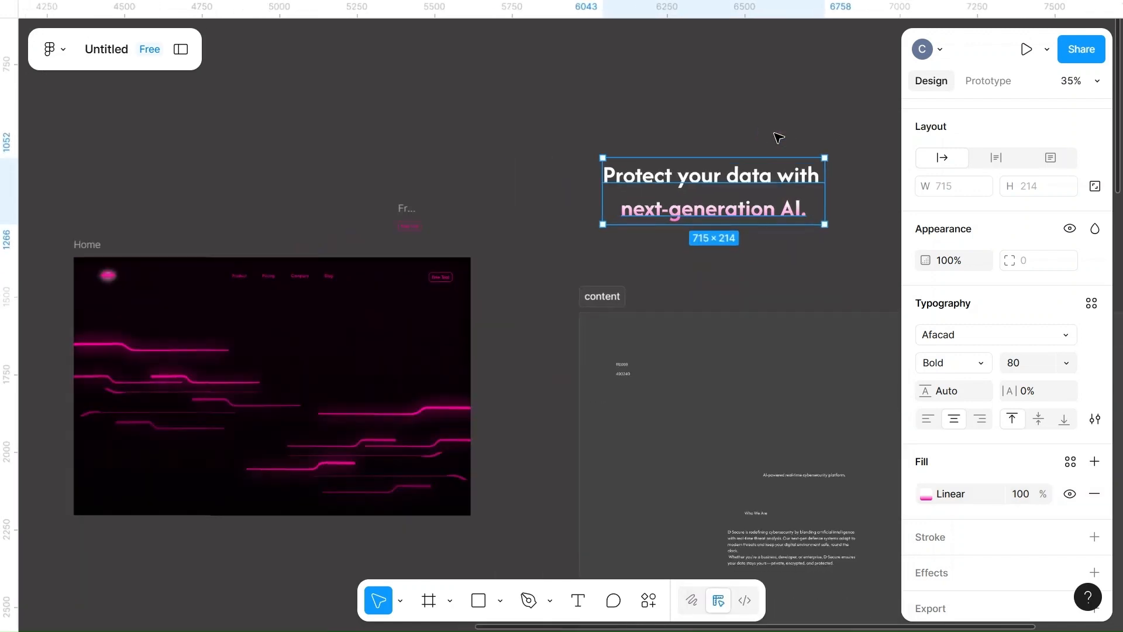
{"action": "scroll", "coordinate": [937, 440], "scroll_direction": "down", "scroll_amount": 2}
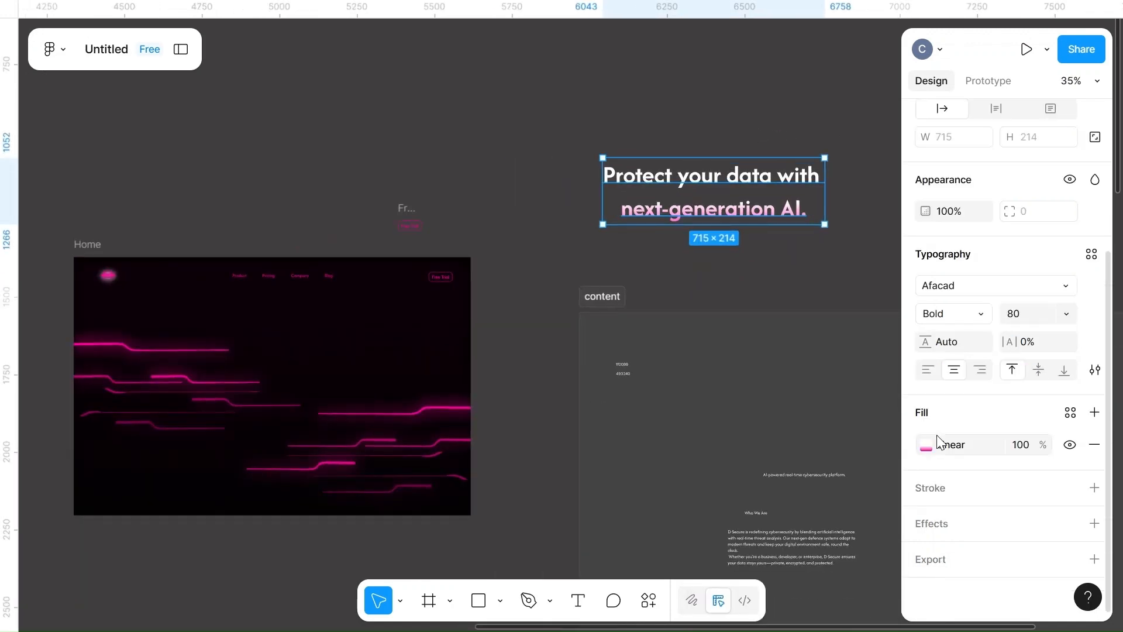
{"action": "left_click", "coordinate": [1094, 522]}
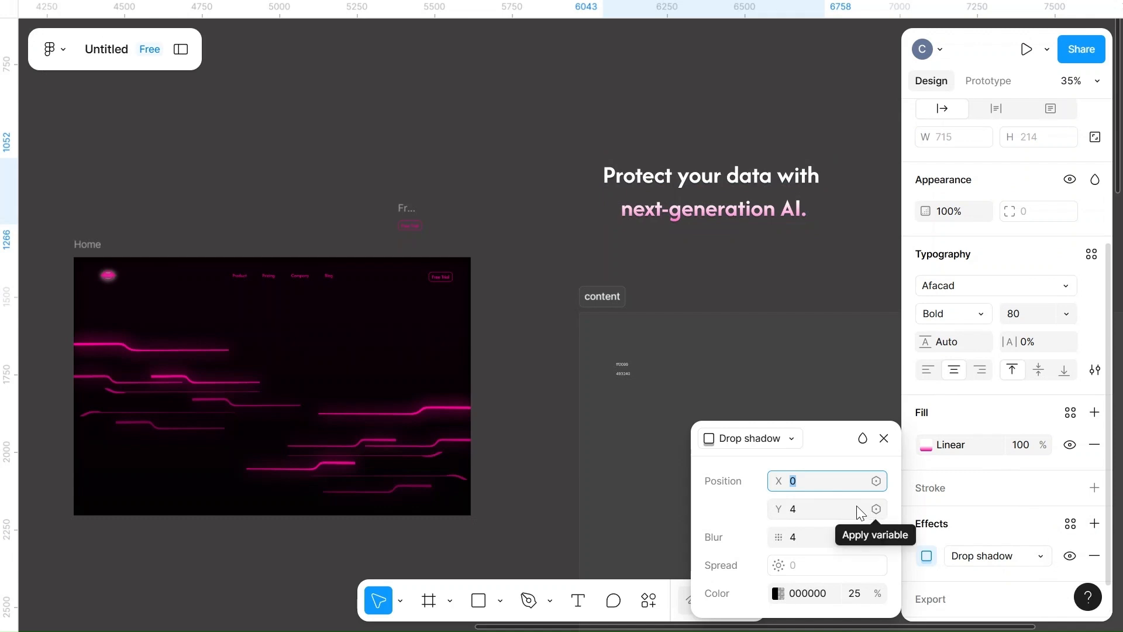
{"action": "key", "text": "BackSpace"}
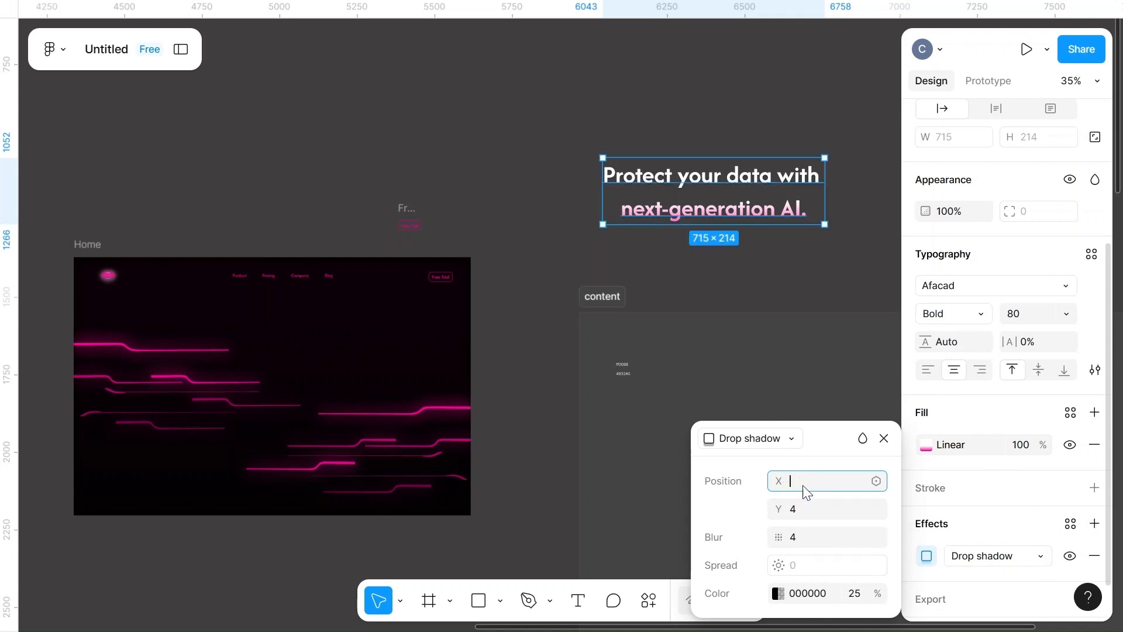
{"action": "left_click", "coordinate": [835, 301]}
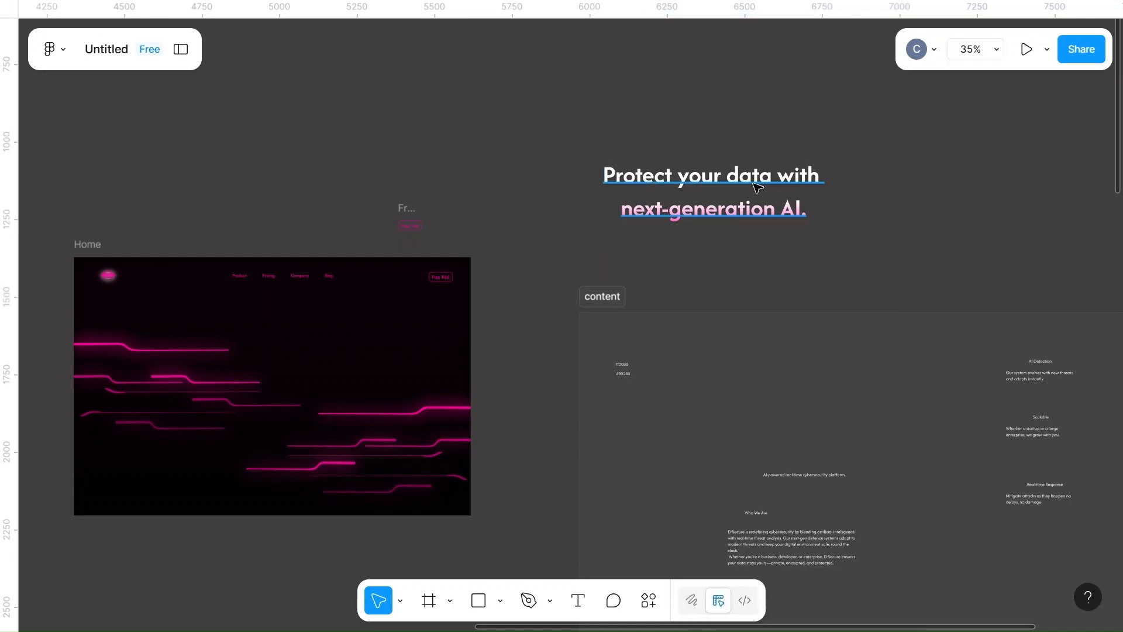
- Move the headline text onto the Home frame, below the navigation header, at about X 291, Y 244
{"action": "left_click_drag", "start_coordinate": [729, 197], "coordinate": [289, 356]}
{"action": "scroll", "coordinate": [292, 354], "scroll_direction": "up", "scroll_amount": 3}
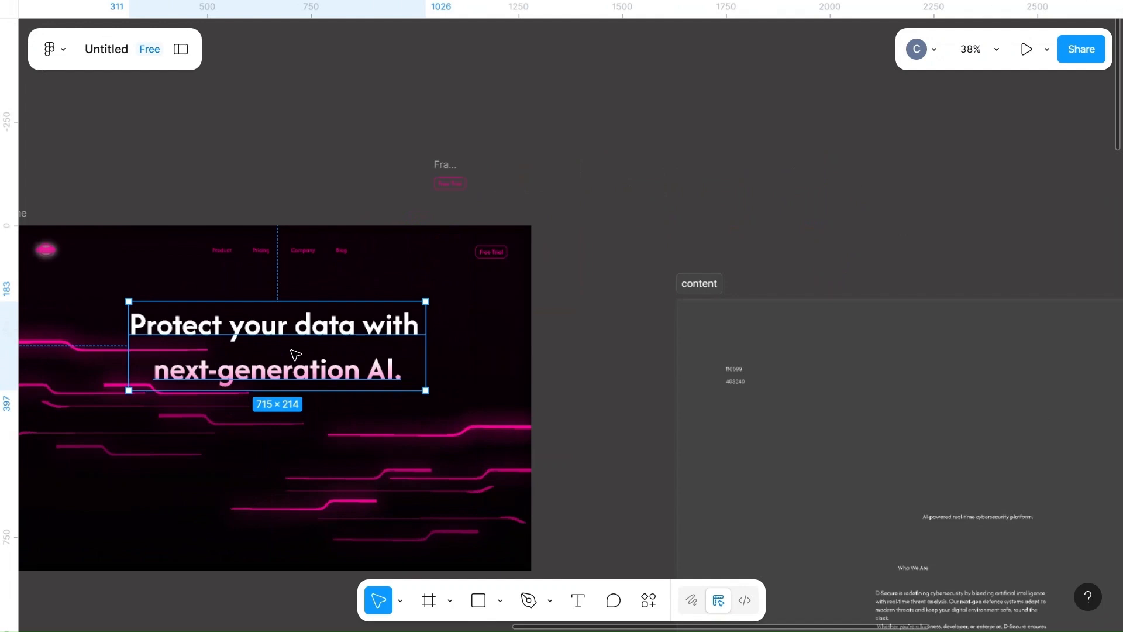
{"action": "left_click_drag", "start_coordinate": [335, 321], "coordinate": [499, 359]}
{"action": "scroll", "coordinate": [500, 360], "scroll_direction": "right", "scroll_amount": 5}
{"action": "scroll", "coordinate": [502, 359], "scroll_direction": "up", "scroll_amount": 1}
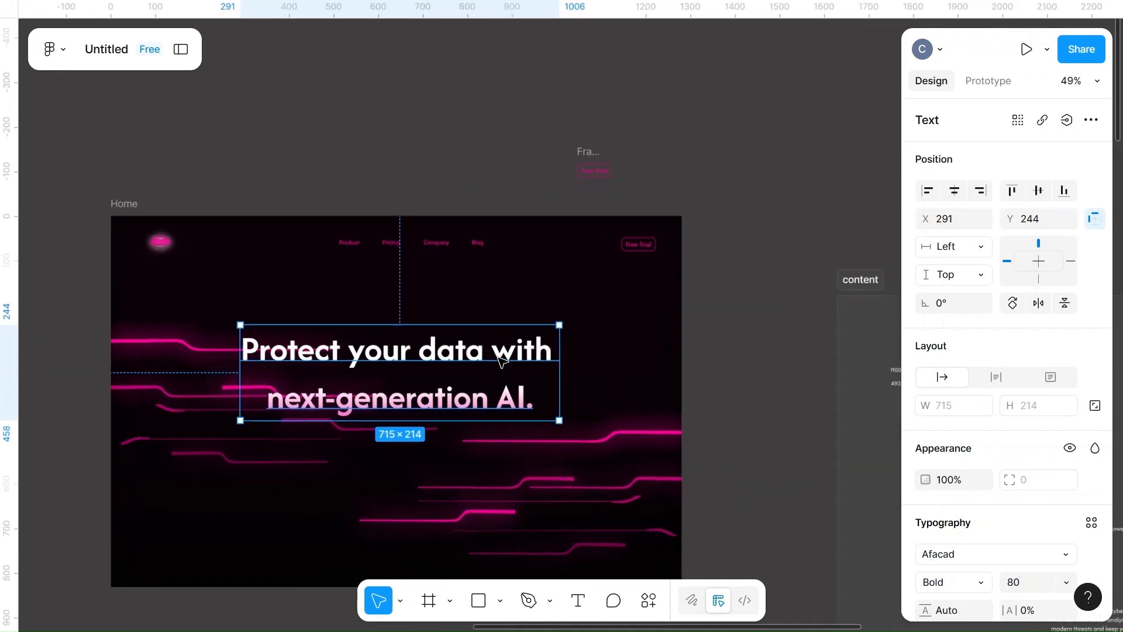
- Reposition the headline within the Home frame to about X 311, Y 273
{"action": "scroll", "coordinate": [500, 360], "scroll_direction": "up", "scroll_amount": 4}
{"action": "left_click_drag", "start_coordinate": [394, 363], "coordinate": [406, 329]}
{"action": "left_click", "coordinate": [553, 115]}
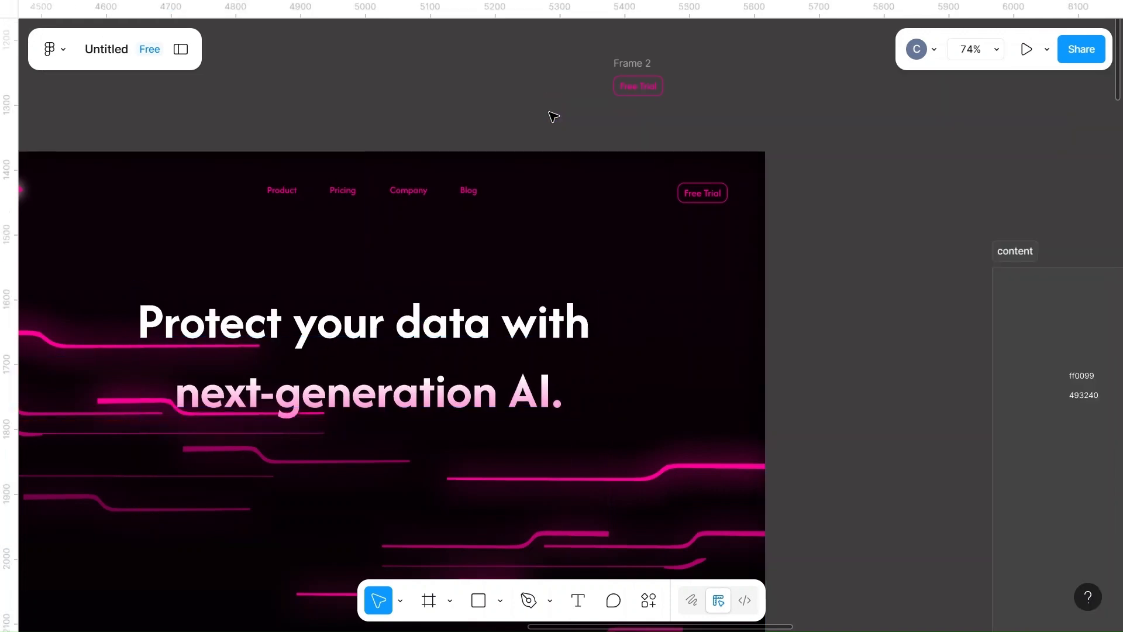
{"action": "scroll", "coordinate": [553, 116], "scroll_direction": "down", "scroll_amount": 3}
{"action": "scroll", "coordinate": [553, 116], "scroll_direction": "down", "scroll_amount": 5}
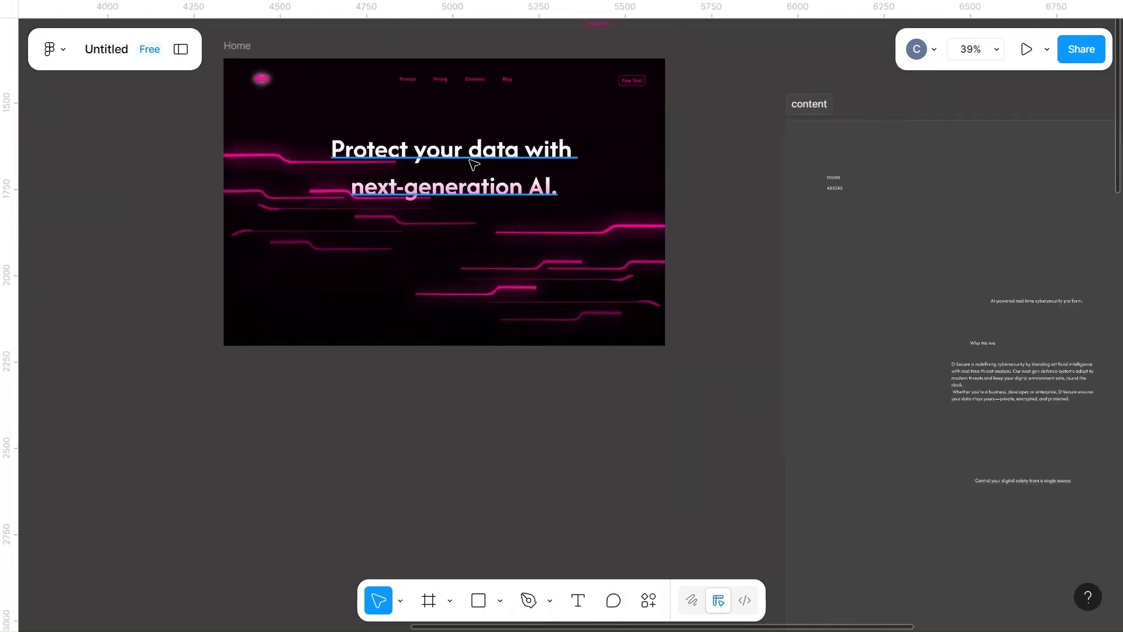
{"action": "left_click_drag", "start_coordinate": [474, 165], "coordinate": [477, 183]}
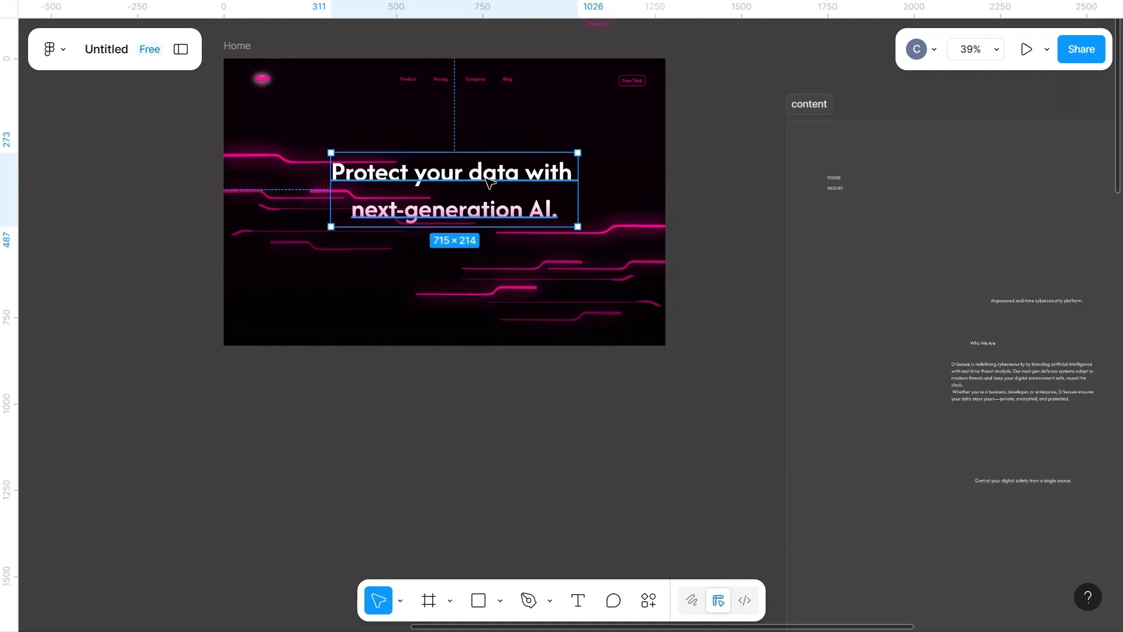
{"action": "left_click", "coordinate": [726, 170]}
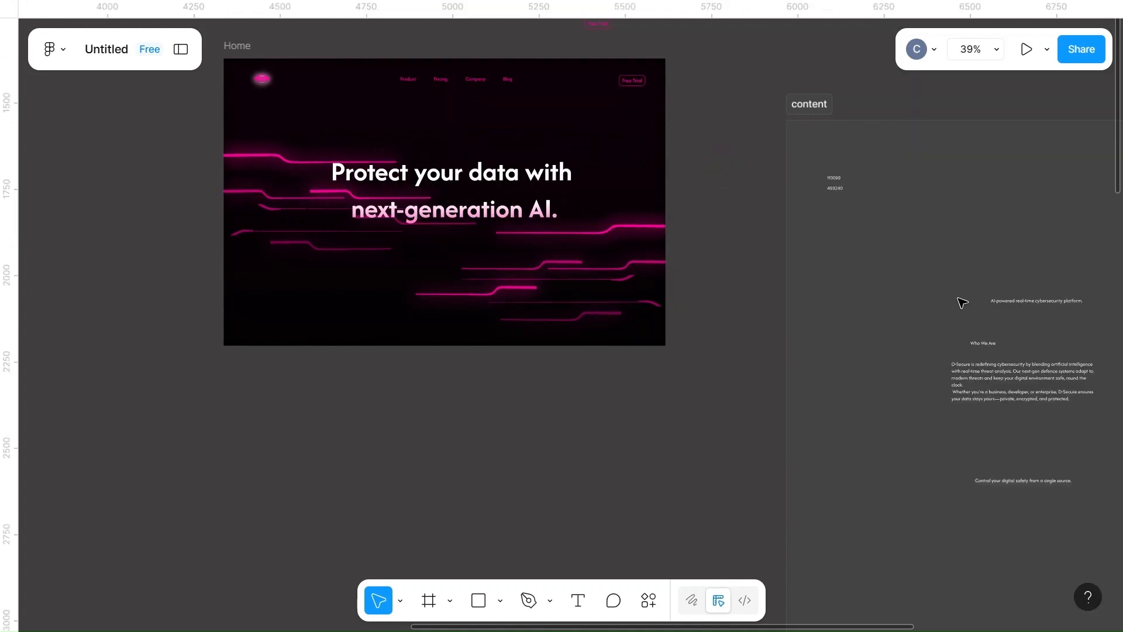
- Move the "AI-powered real-time cybersecurity platform." text out of the content section to below the Home frame and set its font size to 20
{"action": "left_click", "coordinate": [1015, 305]}
{"action": "scroll", "coordinate": [1000, 308], "scroll_direction": "right", "scroll_amount": 5}
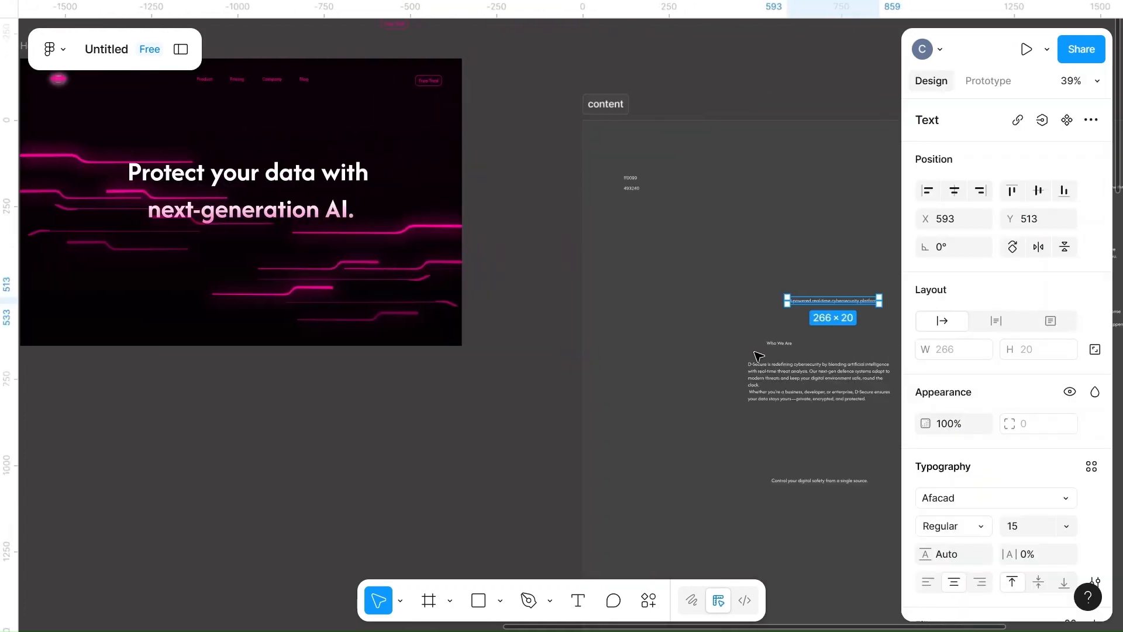
{"action": "left_click_drag", "start_coordinate": [834, 304], "coordinate": [375, 385]}
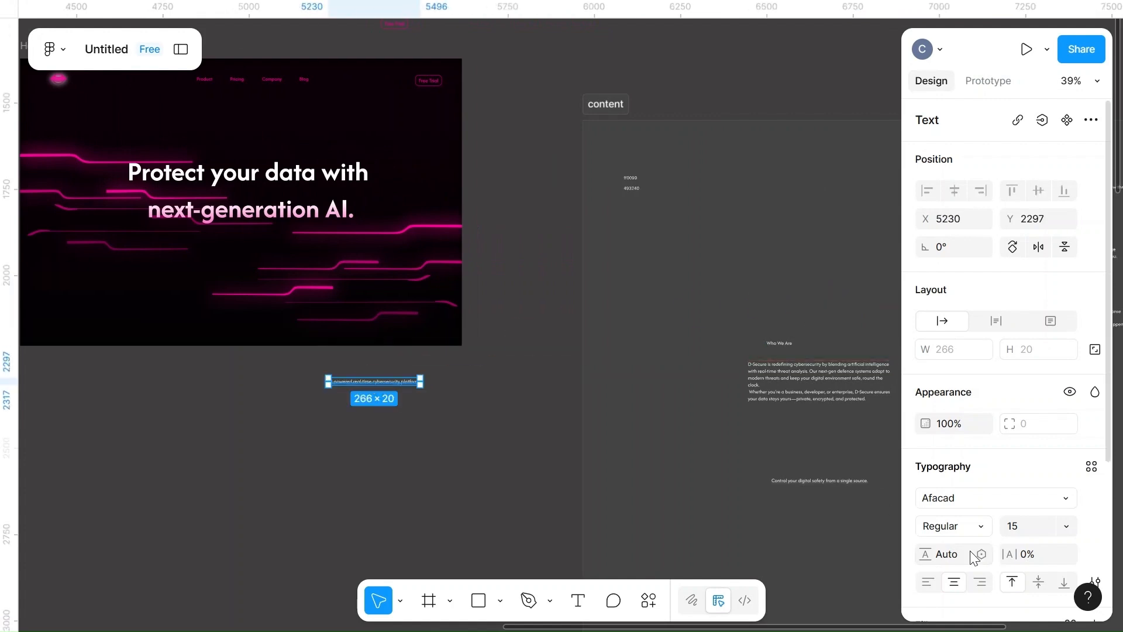
{"action": "scroll", "coordinate": [970, 553], "scroll_direction": "down", "scroll_amount": 3}
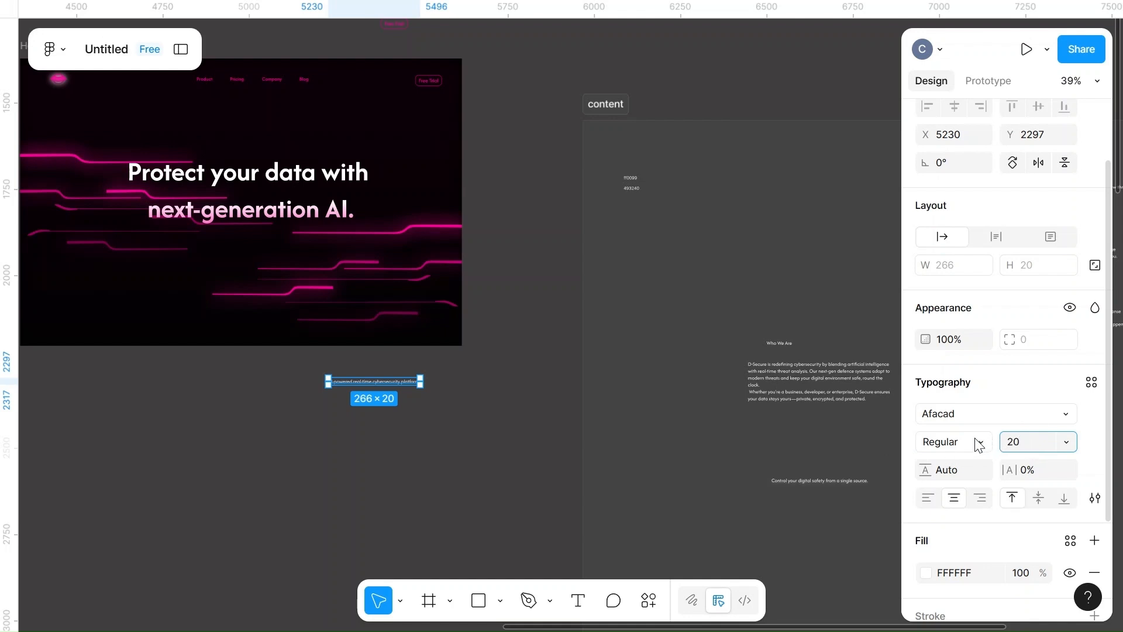
{"action": "left_click", "coordinate": [512, 472]}
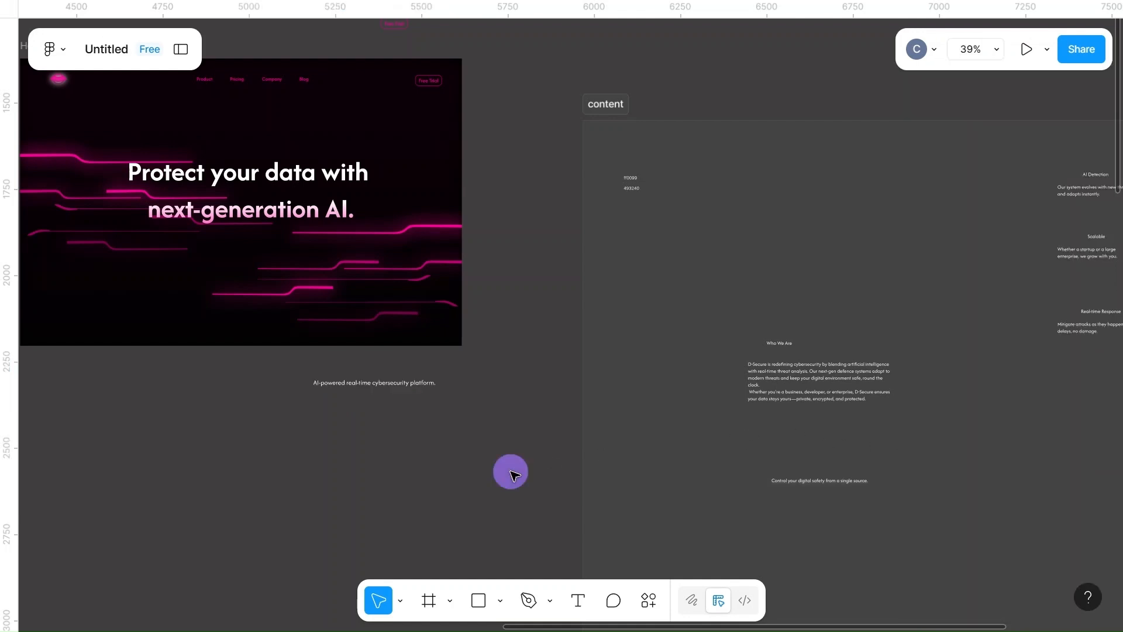
- Set the font weight of the "AI-powered real-time cybersecurity platform." text to Medium
{"action": "left_click", "coordinate": [377, 386]}
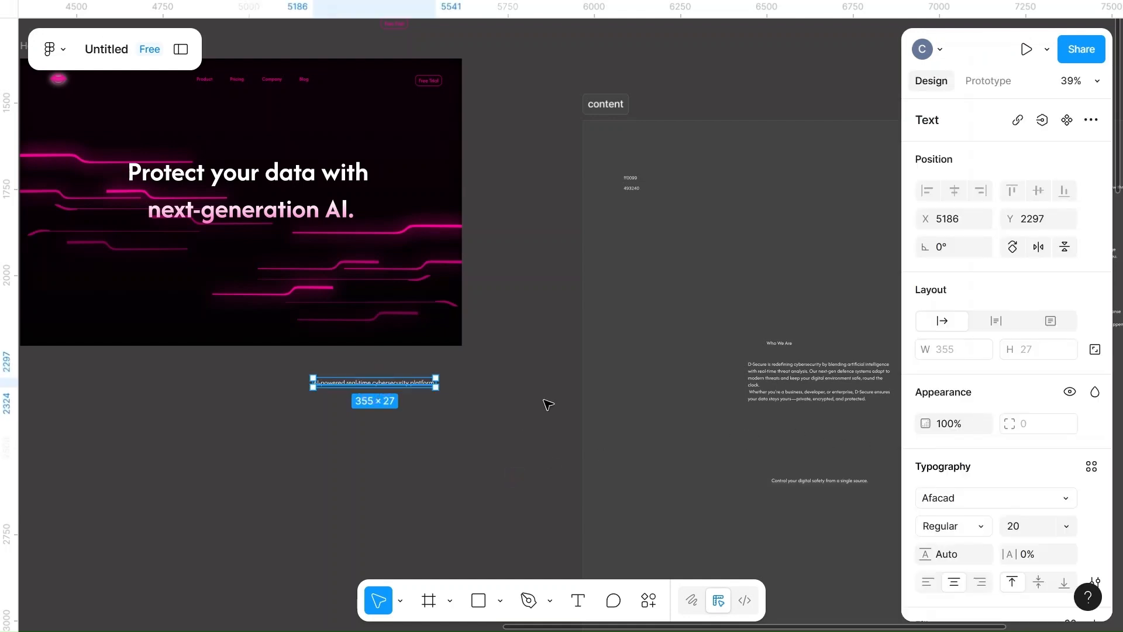
{"action": "left_click", "coordinate": [977, 528]}
{"action": "left_click", "coordinate": [968, 398]}
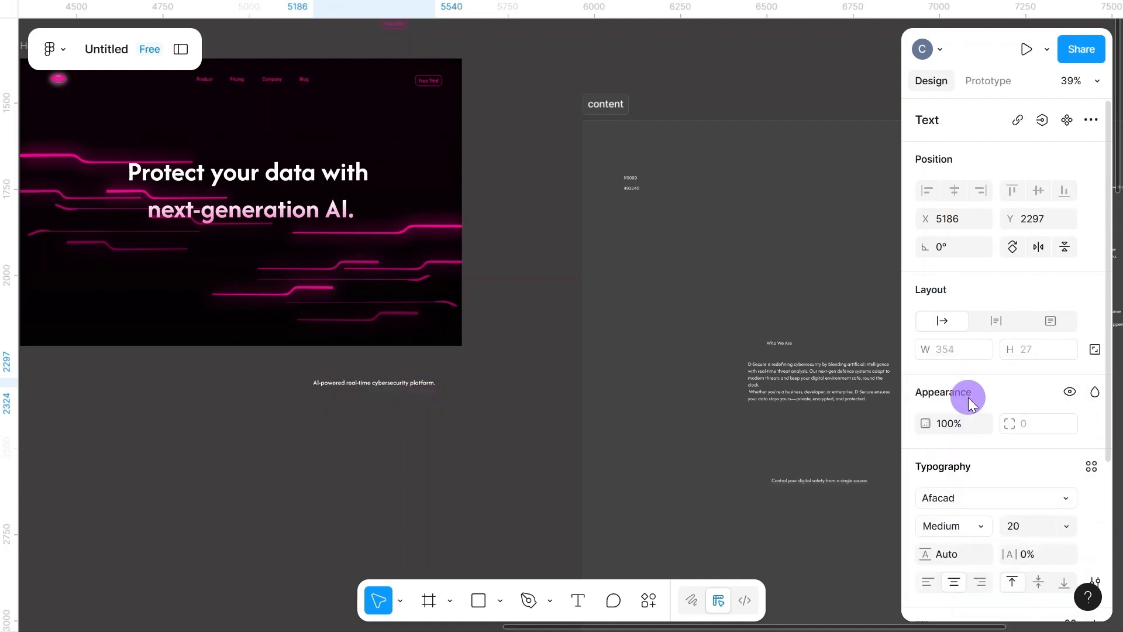
{"action": "key", "text": "shift+backslash"}
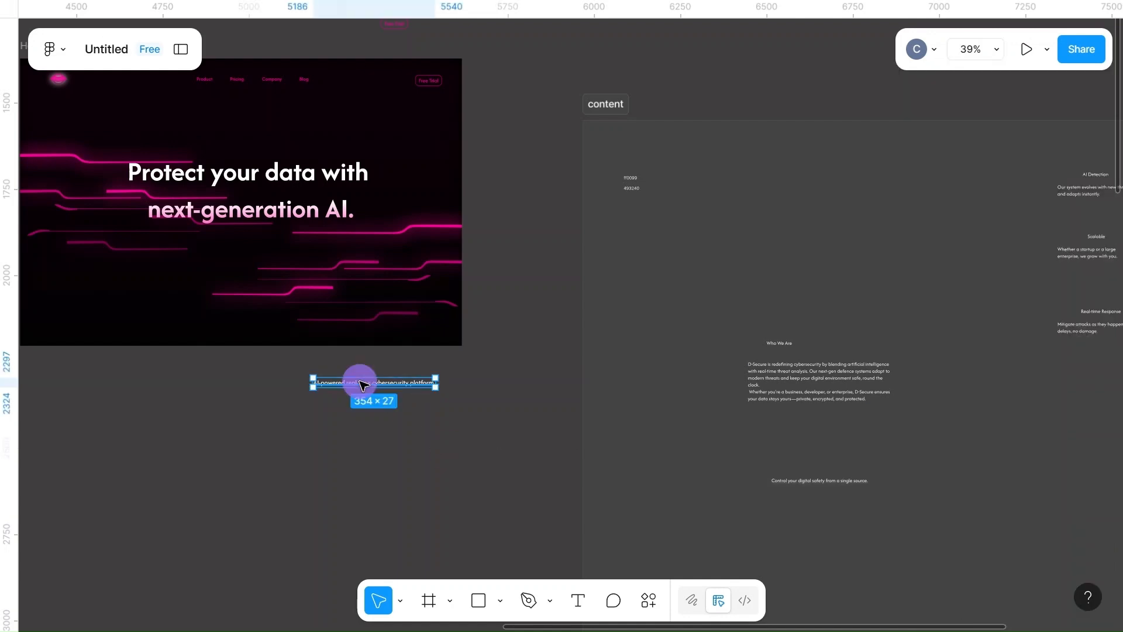
{"action": "key", "text": "shift+backslash"}
- Set the tagline's font size to 25 and move it beneath the headline in the Home frame, at about X 396, Y 544
{"action": "left_click", "coordinate": [1028, 527]}
{"action": "key", "text": "BackSpace"}
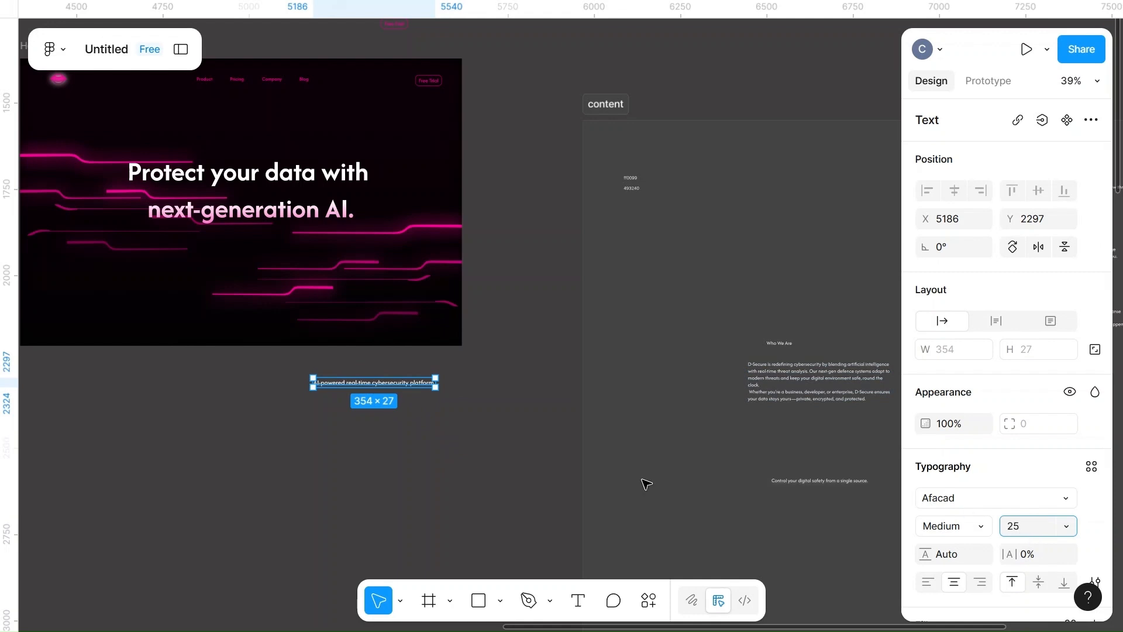
{"action": "left_click", "coordinate": [448, 497]}
{"action": "key", "text": "shift+backslash"}
{"action": "left_click", "coordinate": [376, 385]}
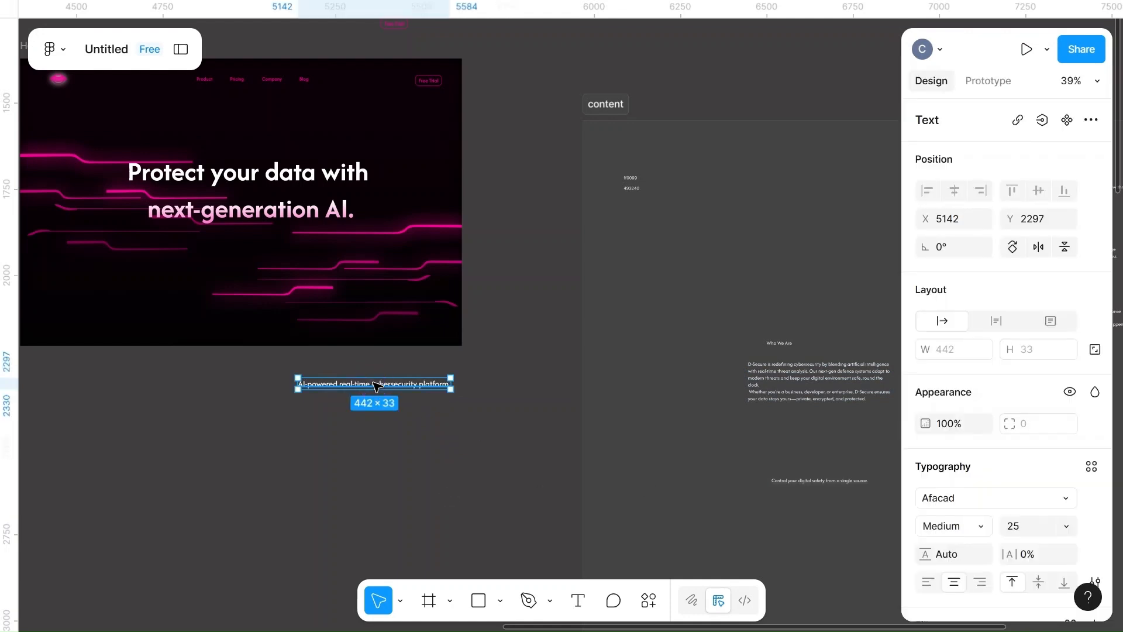
{"action": "left_click_drag", "start_coordinate": [376, 385], "coordinate": [234, 253]}
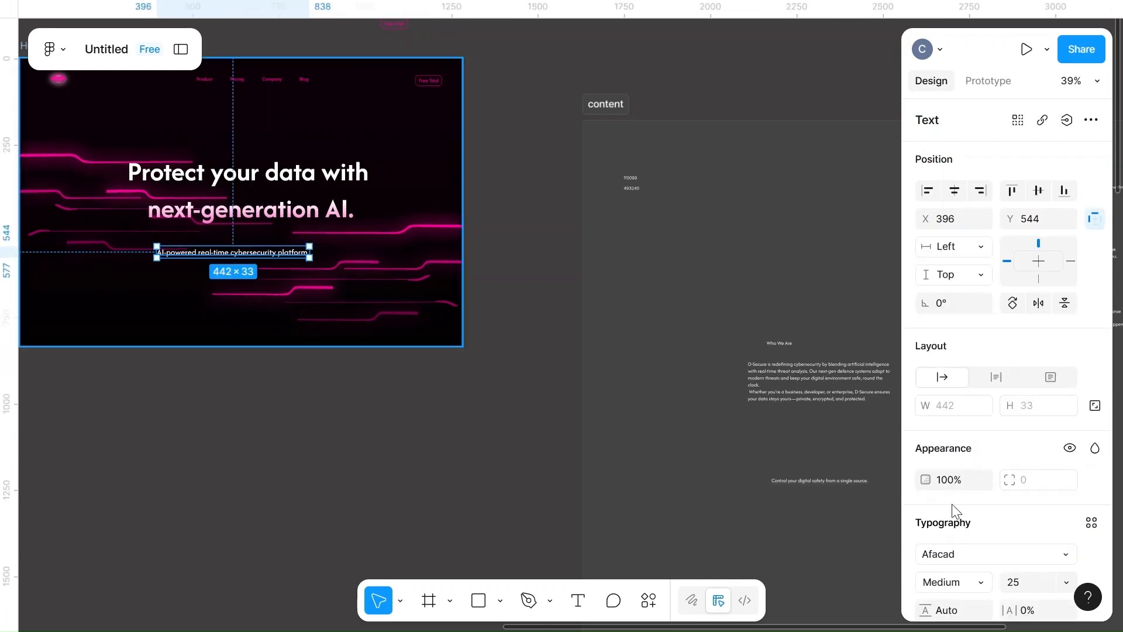
- Change the tagline's fill to a linear gradient from FFFFFF to FF0099
{"action": "scroll", "coordinate": [962, 515], "scroll_direction": "down", "scroll_amount": 3}
{"action": "scroll", "coordinate": [955, 563], "scroll_direction": "down", "scroll_amount": 1}
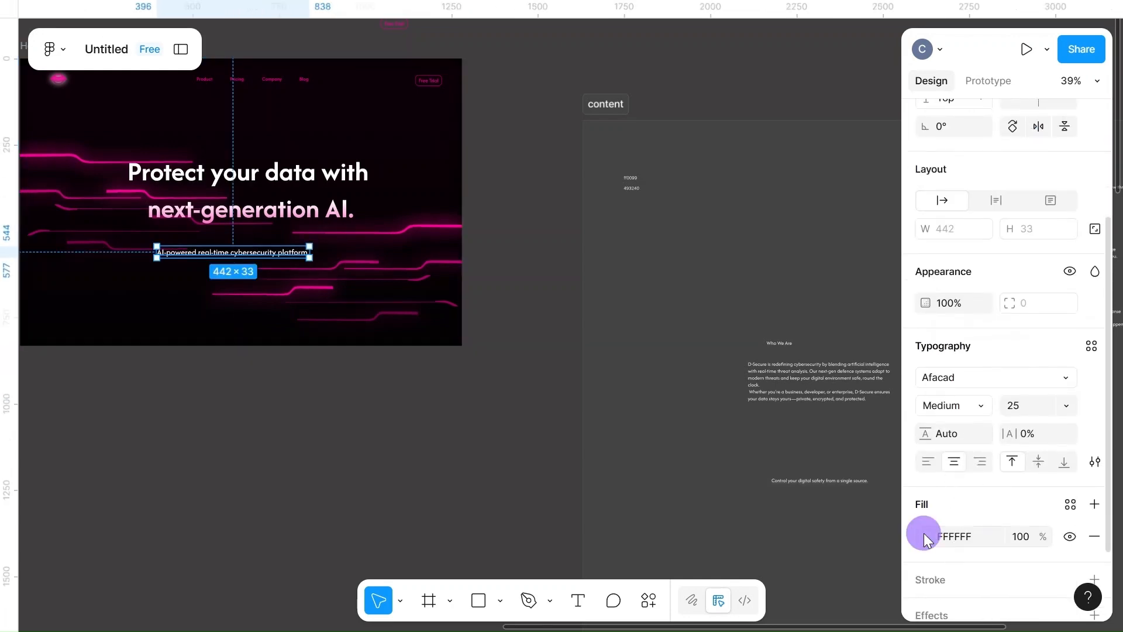
{"action": "left_click", "coordinate": [925, 534]}
{"action": "left_click", "coordinate": [734, 194]}
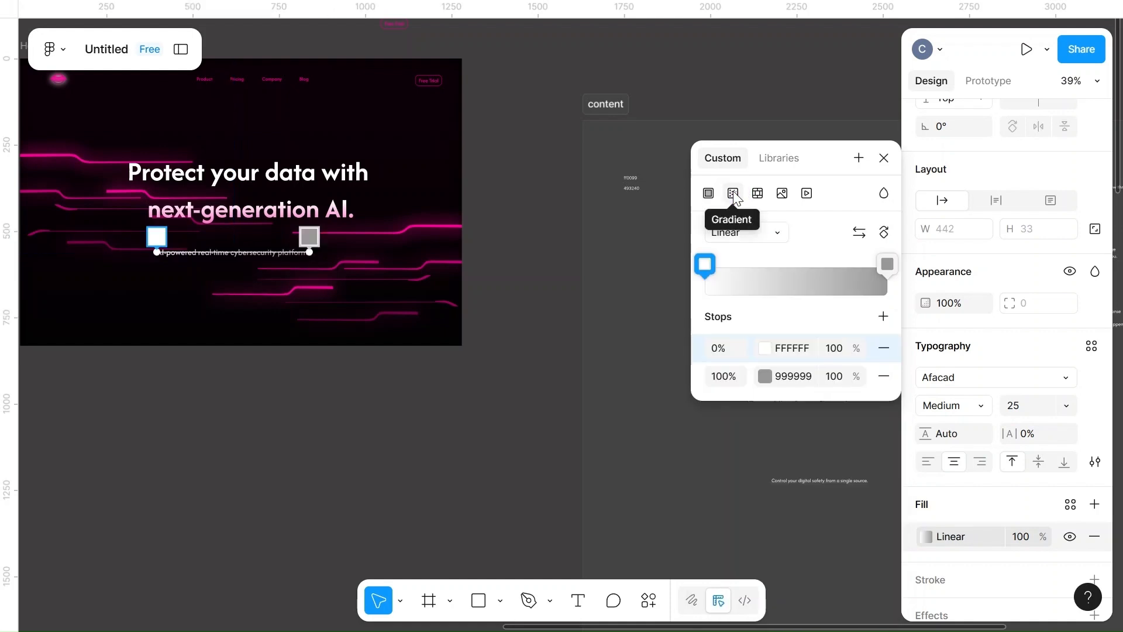
{"action": "left_click", "coordinate": [797, 376]}
{"action": "type", "text": "ff0099"}
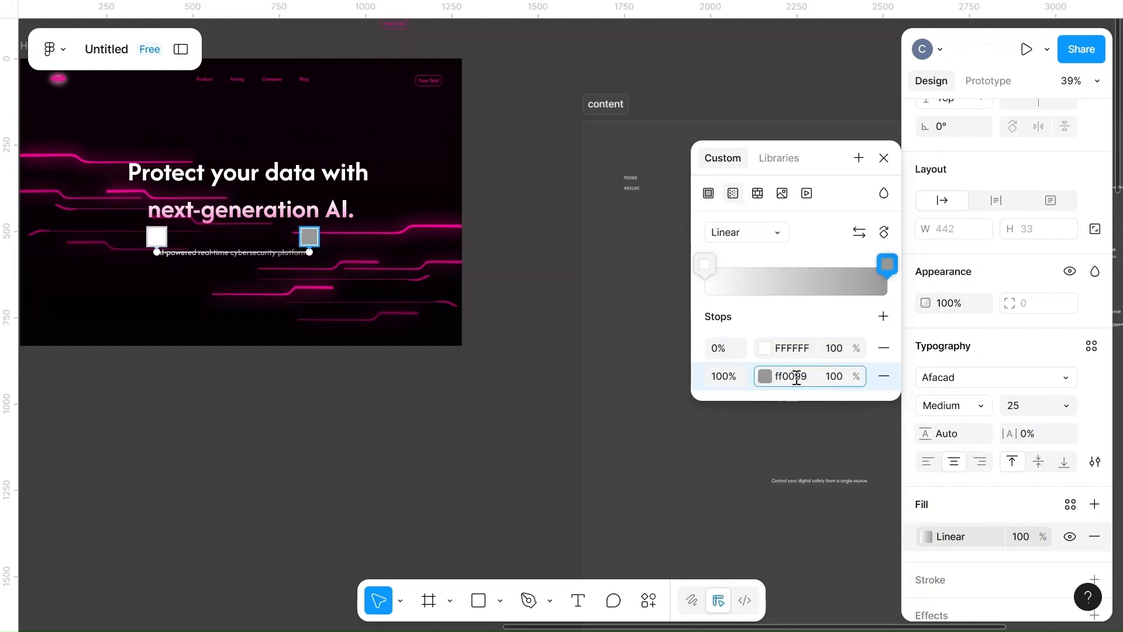
{"action": "left_click", "coordinate": [491, 404]}
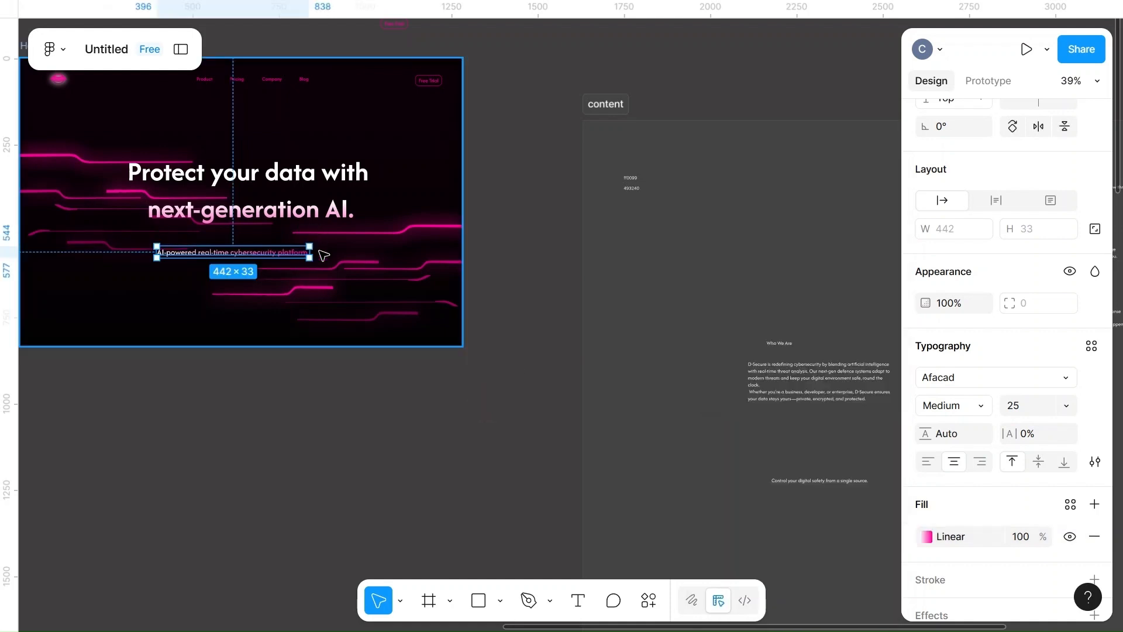
- Rotate the tagline's gradient to run vertically through the text's middle, with white above and pink below
{"action": "left_click", "coordinate": [240, 250]}
{"action": "left_click", "coordinate": [934, 539]}
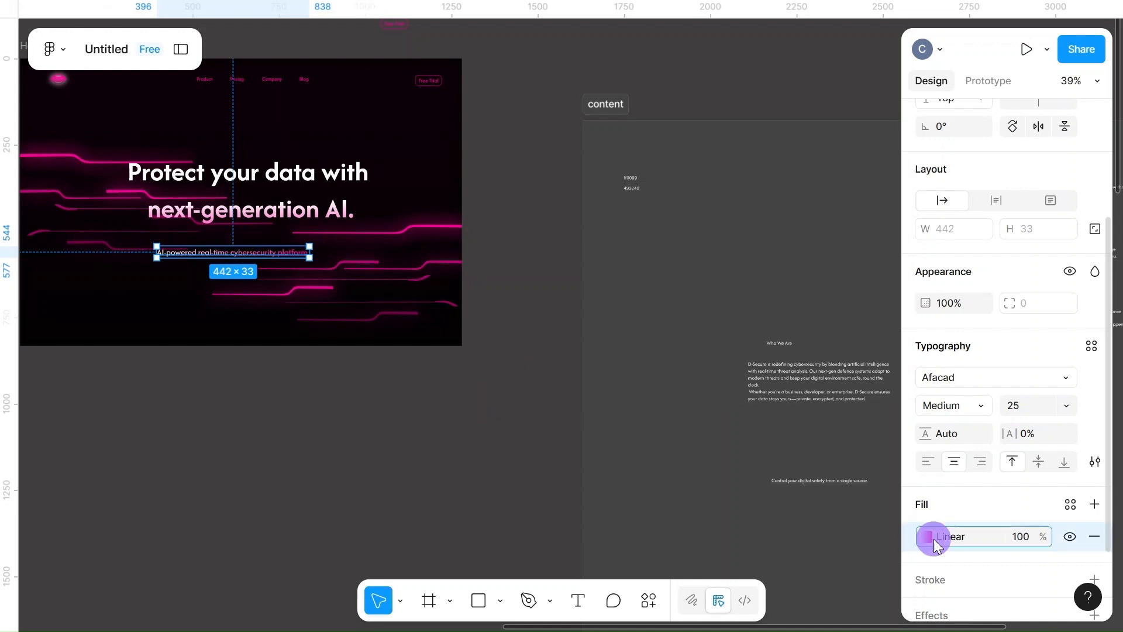
{"action": "left_click", "coordinate": [928, 539]}
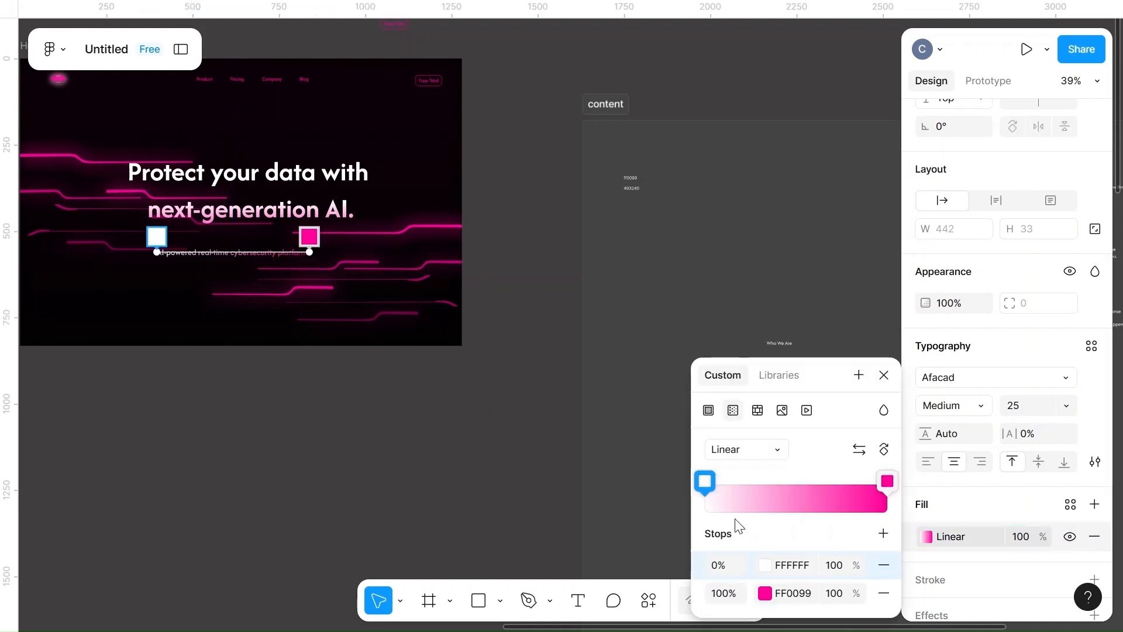
{"action": "left_click_drag", "start_coordinate": [308, 252], "coordinate": [212, 317]}
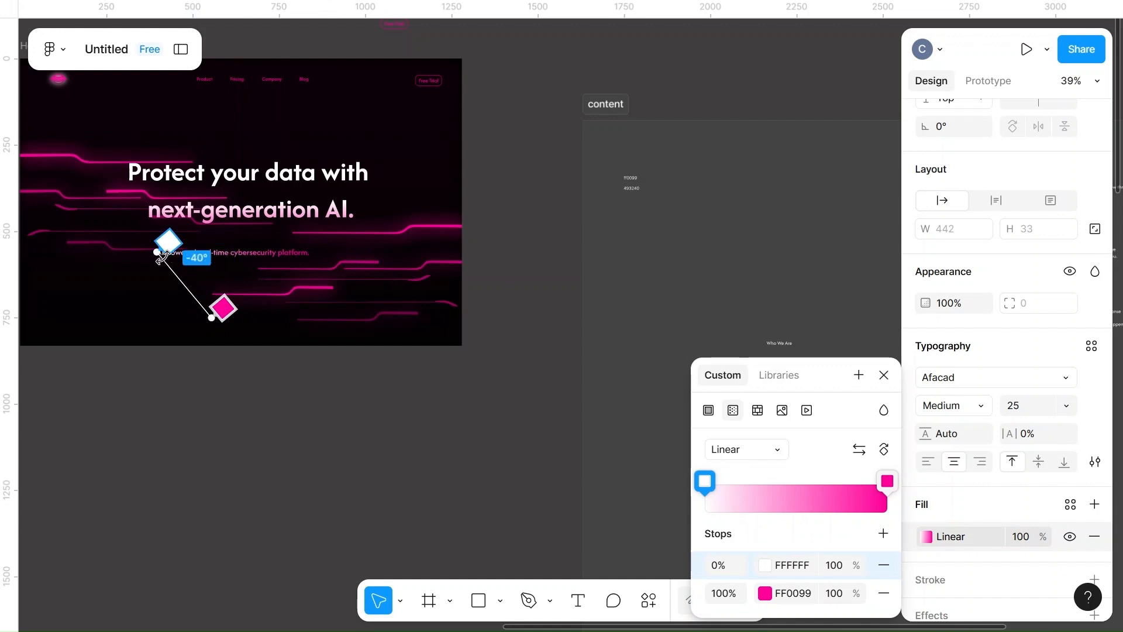
{"action": "left_click", "coordinate": [161, 248]}
{"action": "left_click_drag", "start_coordinate": [160, 248], "coordinate": [233, 225]}
{"action": "left_click_drag", "start_coordinate": [216, 318], "coordinate": [230, 318]}
- Shorten the tagline's vertical gradient so its white and pink ends sit close to the top and bottom of the letters
{"action": "scroll", "coordinate": [231, 321], "scroll_direction": "up", "scroll_amount": 10}
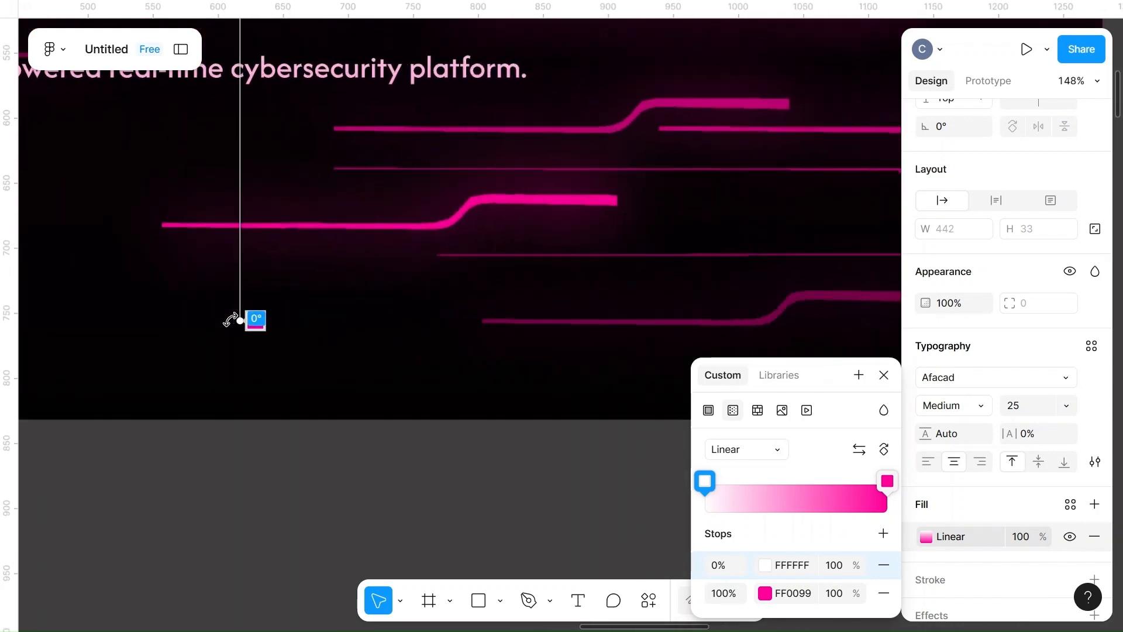
{"action": "scroll", "coordinate": [431, 296], "scroll_direction": "up", "scroll_amount": 1}
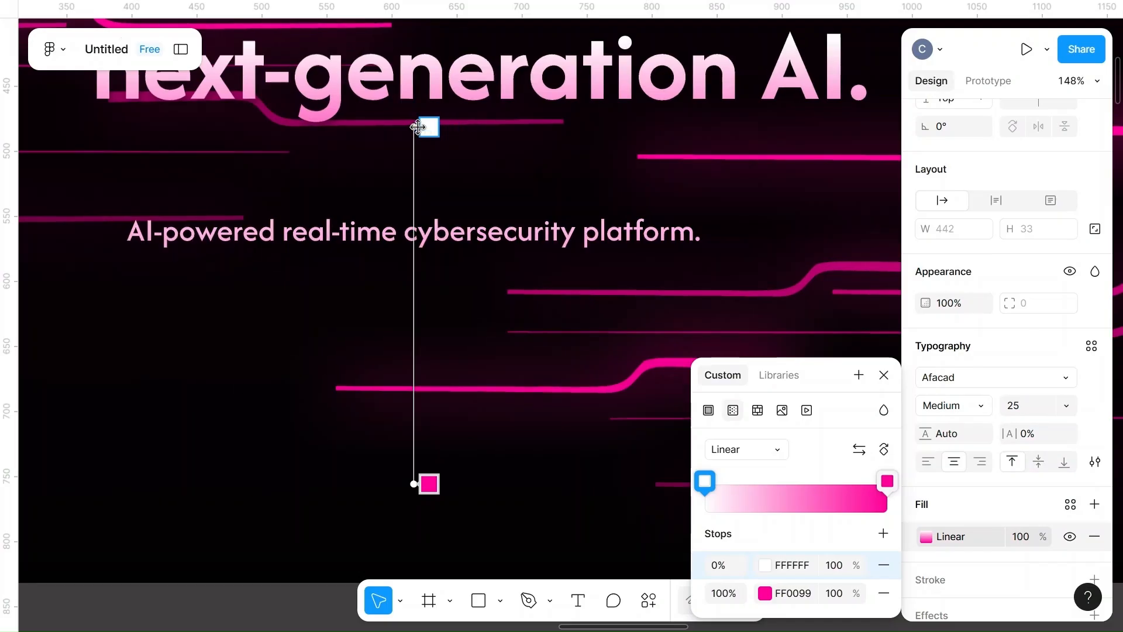
{"action": "left_click_drag", "start_coordinate": [421, 131], "coordinate": [414, 185]}
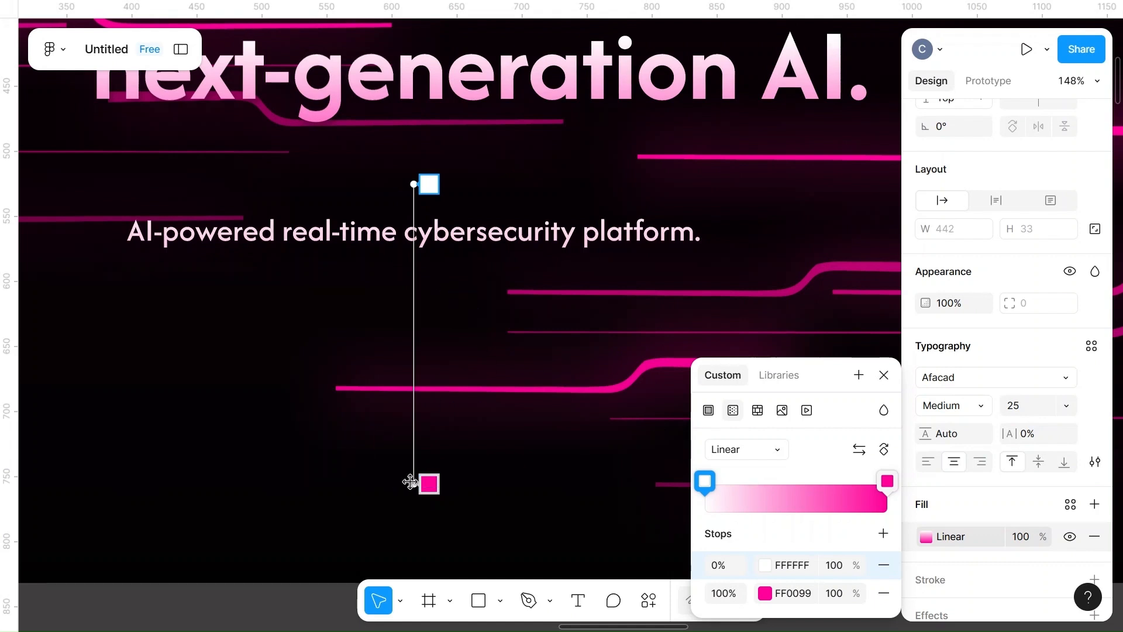
{"action": "left_click_drag", "start_coordinate": [410, 481], "coordinate": [413, 254]}
{"action": "left_click_drag", "start_coordinate": [414, 184], "coordinate": [413, 221]}
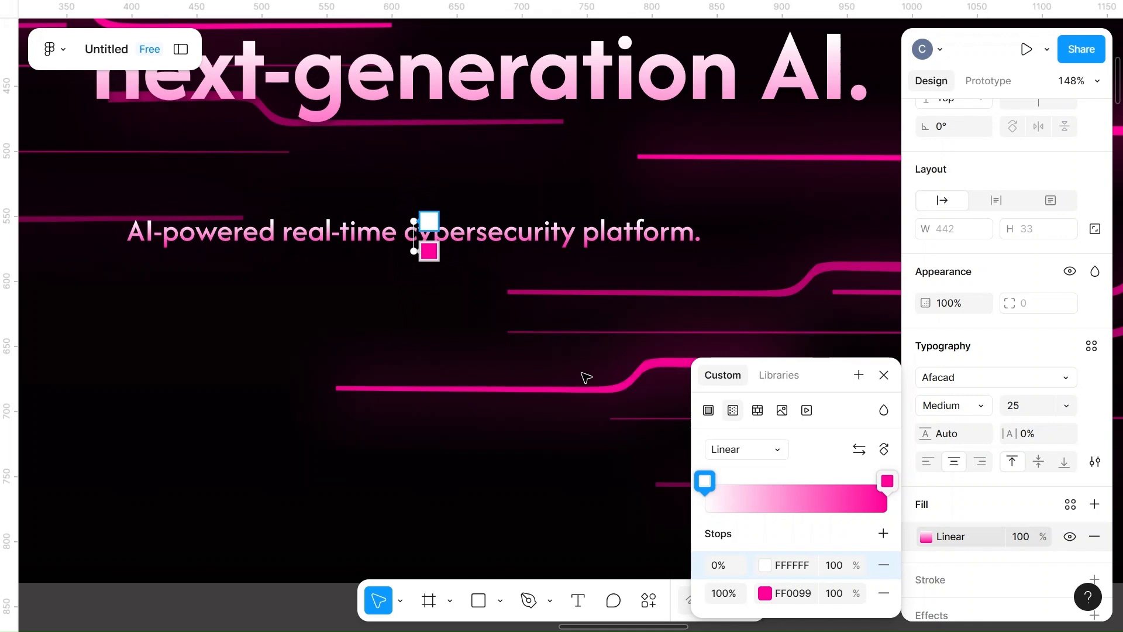
- Set the opacity of the tagline gradient's FF0099 stop to 80%
{"action": "left_click", "coordinate": [842, 599]}
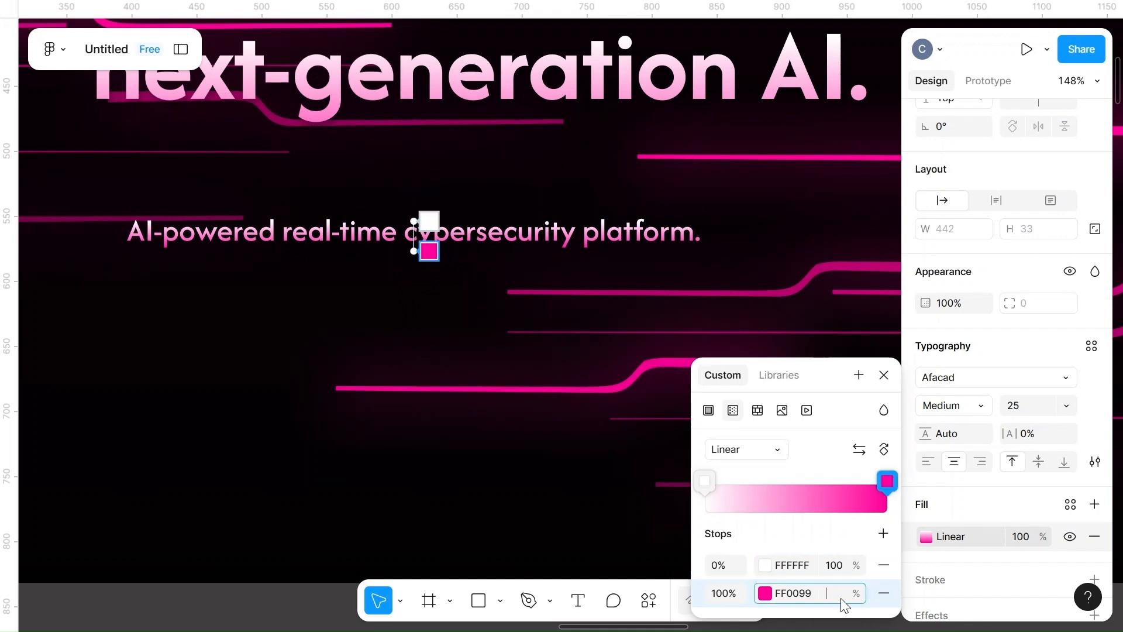
{"action": "type", "text": "80"}
{"action": "left_click", "coordinate": [564, 513]}
{"action": "left_click", "coordinate": [564, 513]}
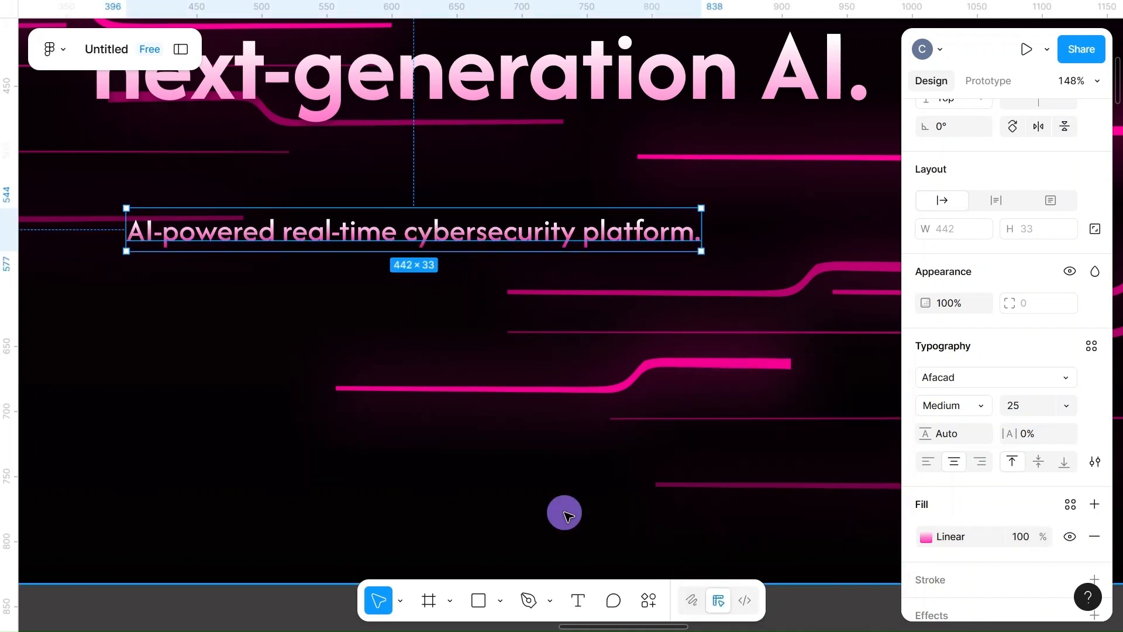
{"action": "scroll", "coordinate": [564, 512], "scroll_direction": "down", "scroll_amount": 1}
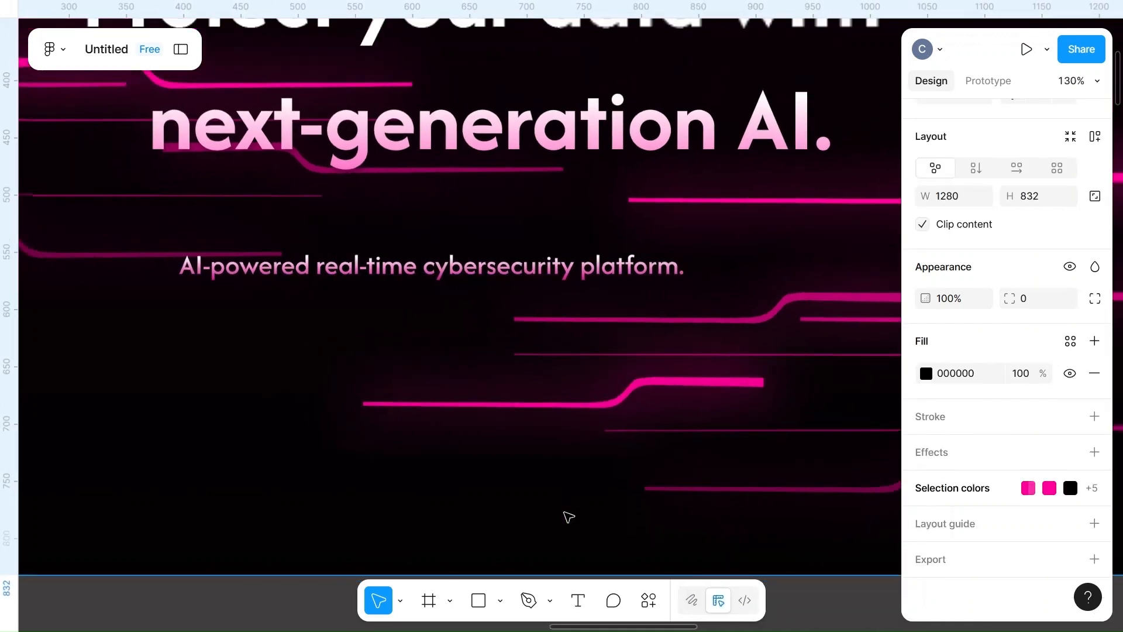
- Add a drop shadow effect to the tagline text
{"action": "left_click", "coordinate": [485, 268]}
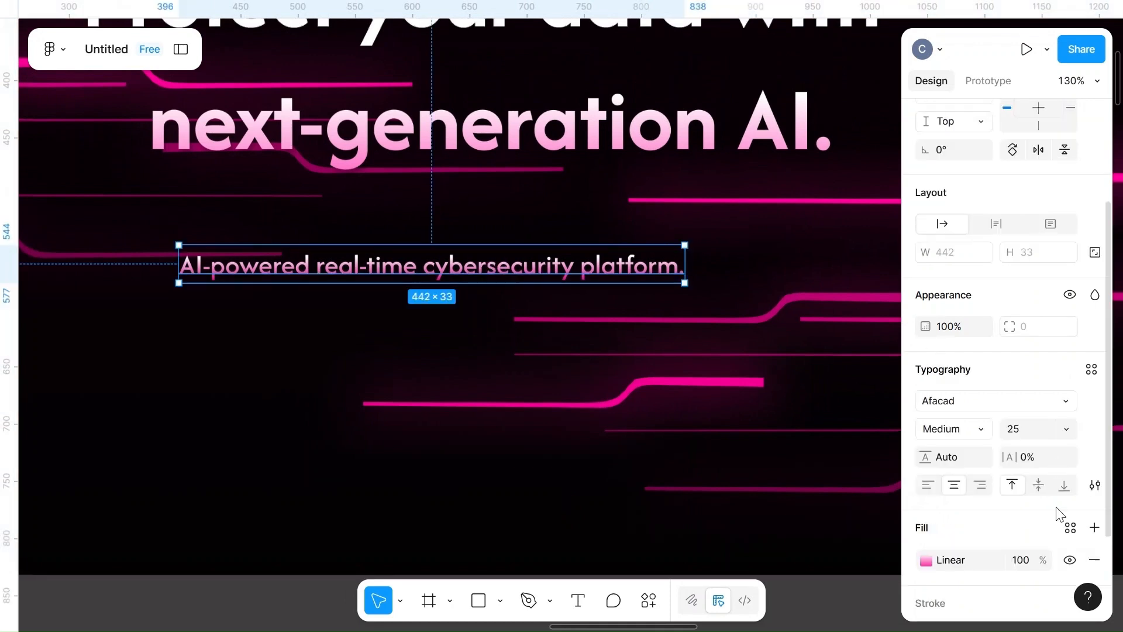
{"action": "left_click", "coordinate": [1094, 524]}
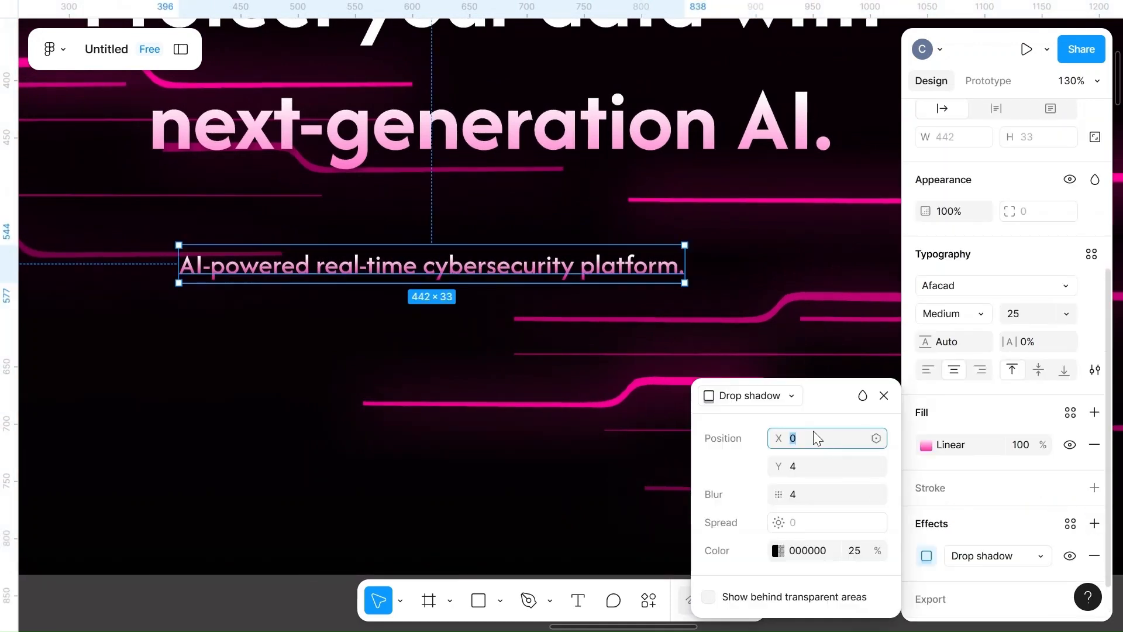
{"action": "left_click", "coordinate": [815, 443]}
{"action": "left_click", "coordinate": [519, 451]}
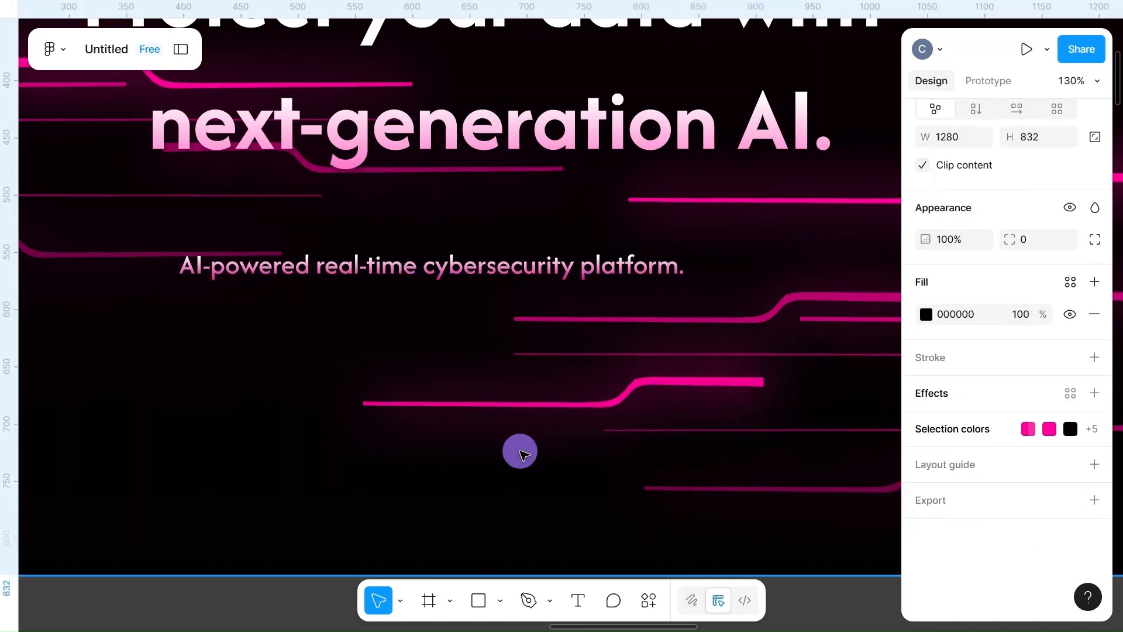
- Move the tagline up beneath the headline, to about X 465 and Y 513
{"action": "left_click_drag", "start_coordinate": [477, 265], "coordinate": [564, 213]}
{"action": "scroll", "coordinate": [500, 270], "scroll_direction": "down", "scroll_amount": 5}
{"action": "left_click", "coordinate": [513, 234]}
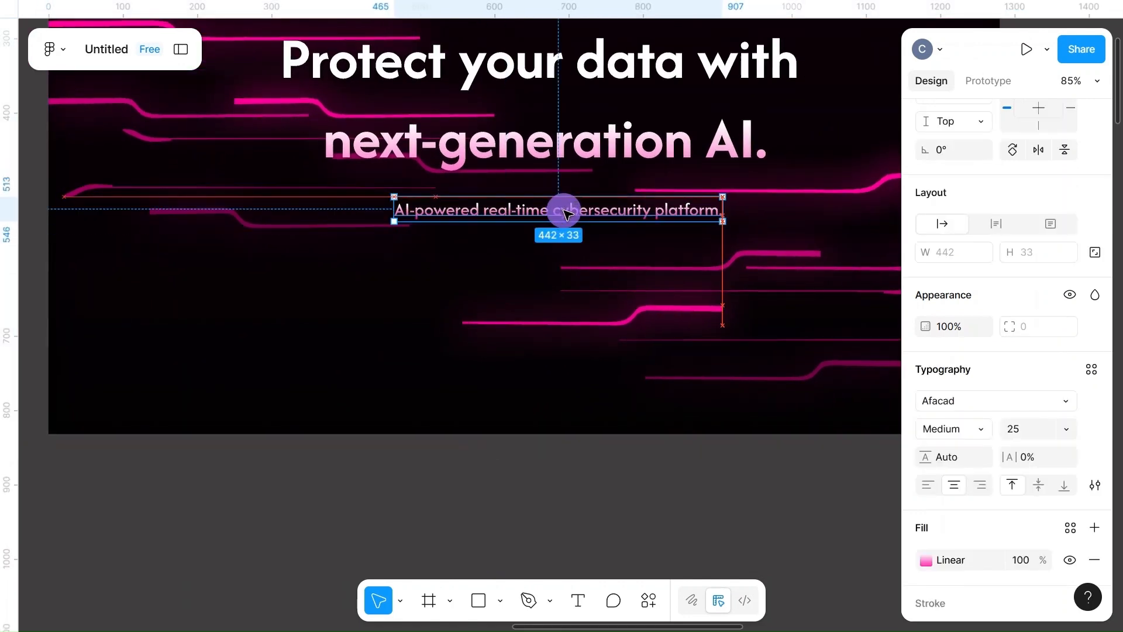
{"action": "left_click", "coordinate": [639, 240]}
{"action": "scroll", "coordinate": [643, 243], "scroll_direction": "right", "scroll_amount": 5}
{"action": "scroll", "coordinate": [644, 245], "scroll_direction": "down", "scroll_amount": 3}
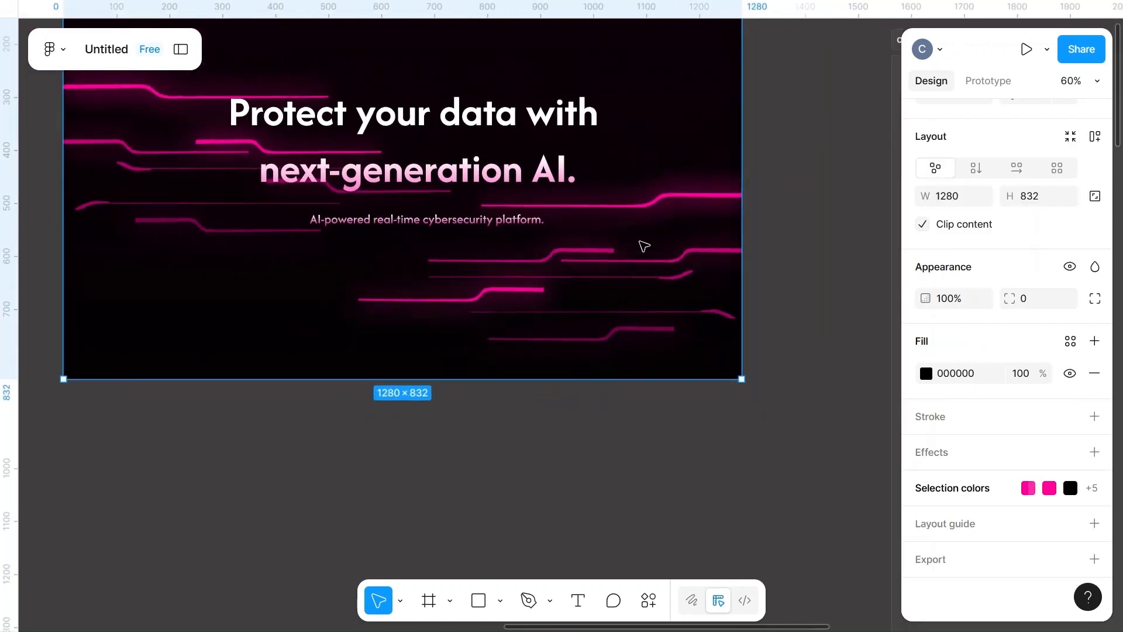
- Set the opacity of the tagline gradient's FF0099 stop to 50%
{"action": "left_click", "coordinate": [442, 221]}
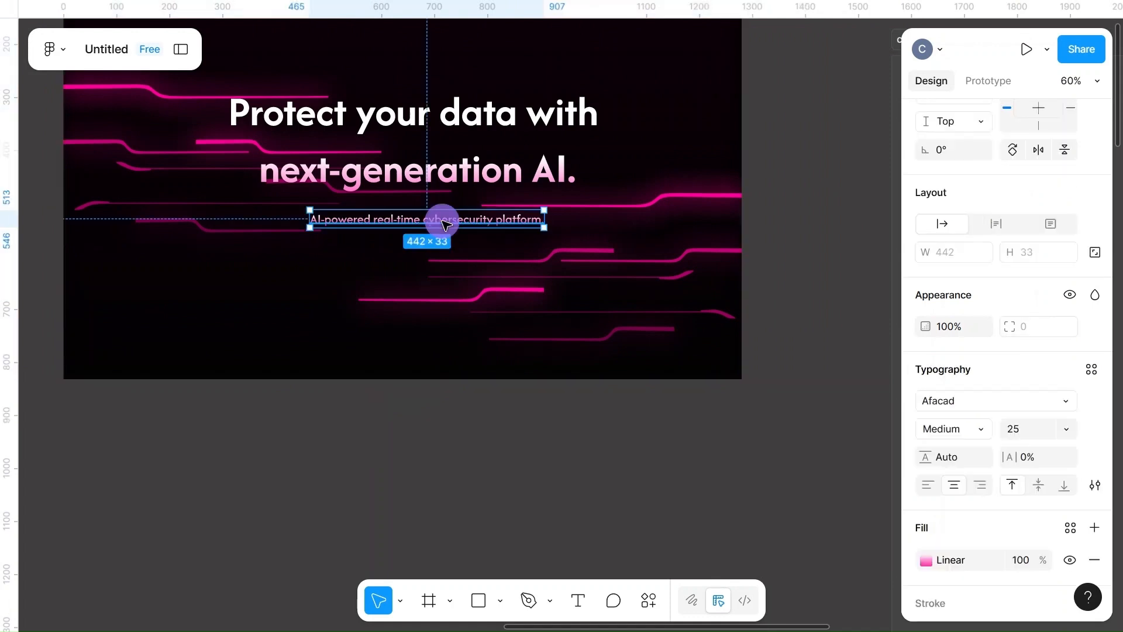
{"action": "left_click", "coordinate": [927, 561]}
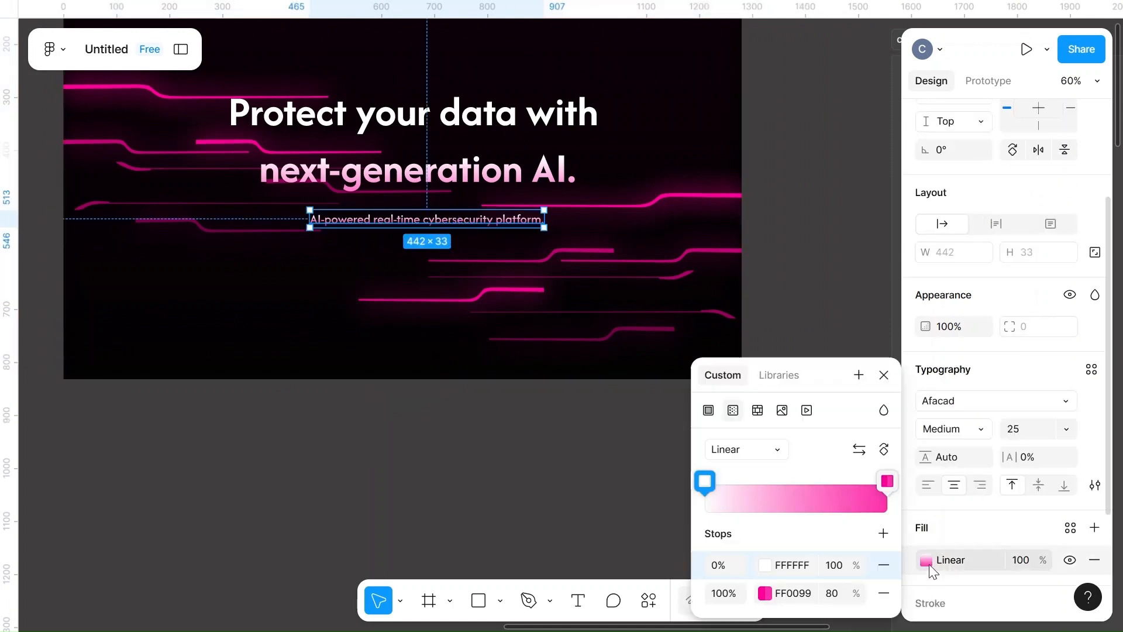
{"action": "left_click", "coordinate": [831, 592]}
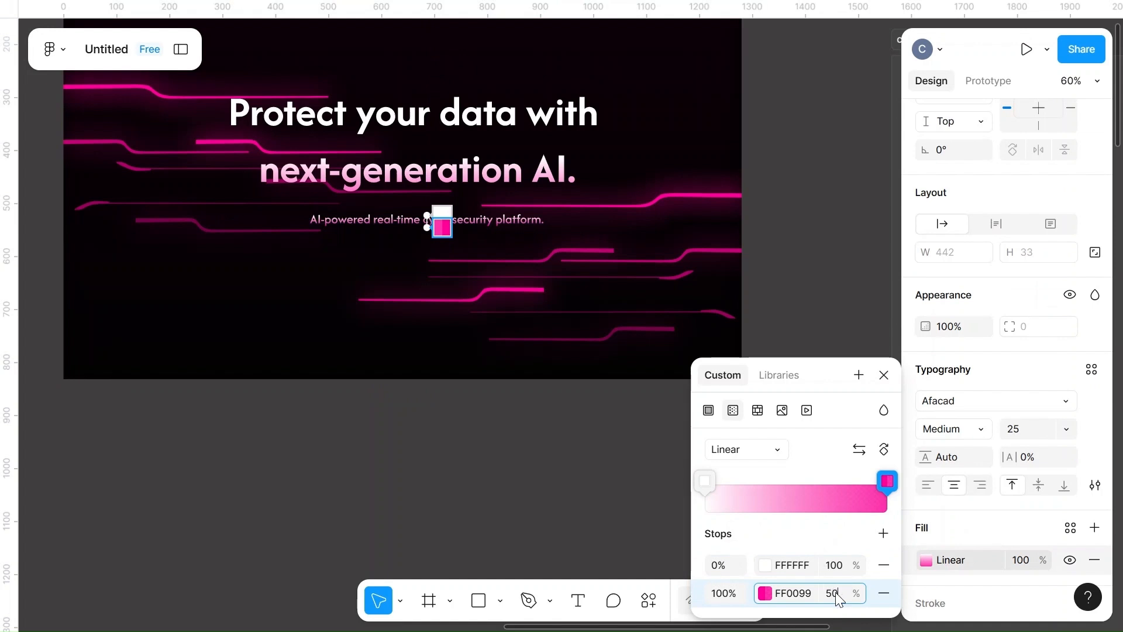
{"action": "left_click", "coordinate": [640, 486]}
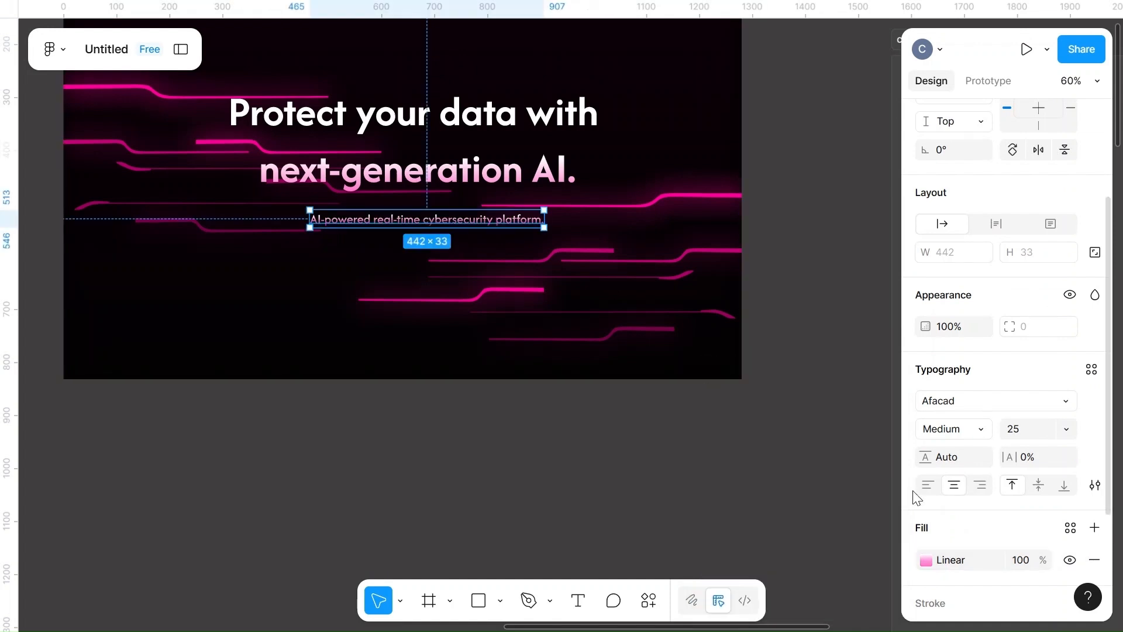
- Set the tagline's fill opacity to 85% and center the text horizontally on the page at X 419
{"action": "left_click", "coordinate": [1024, 565]}
{"action": "left_click", "coordinate": [654, 461]}
{"action": "left_click_drag", "start_coordinate": [439, 226], "coordinate": [410, 227]}
- Move the white stop of the tagline's gradient down to 37%
{"action": "scroll", "coordinate": [995, 596], "scroll_direction": "down", "scroll_amount": 5}
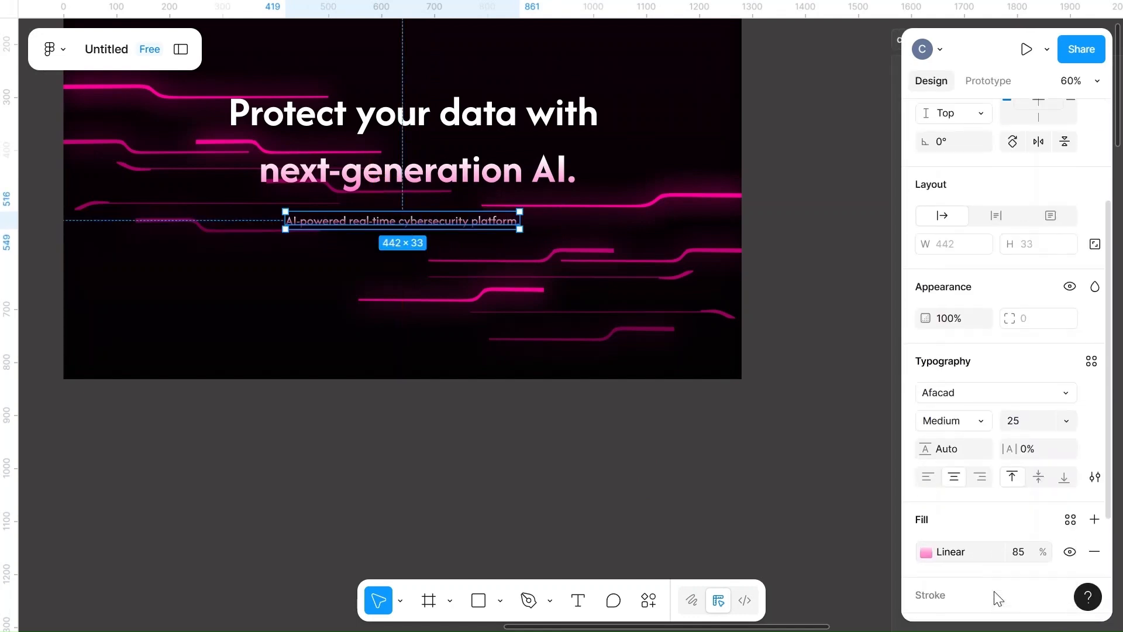
{"action": "left_click", "coordinate": [923, 551]}
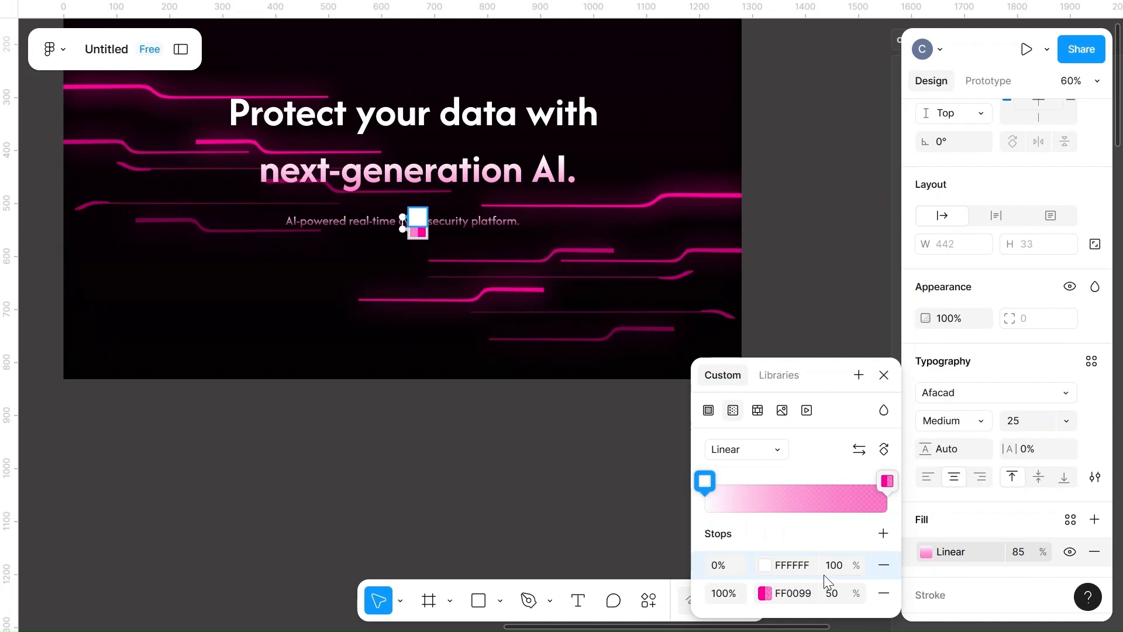
{"action": "scroll", "coordinate": [555, 362], "scroll_direction": "up", "scroll_amount": 10}
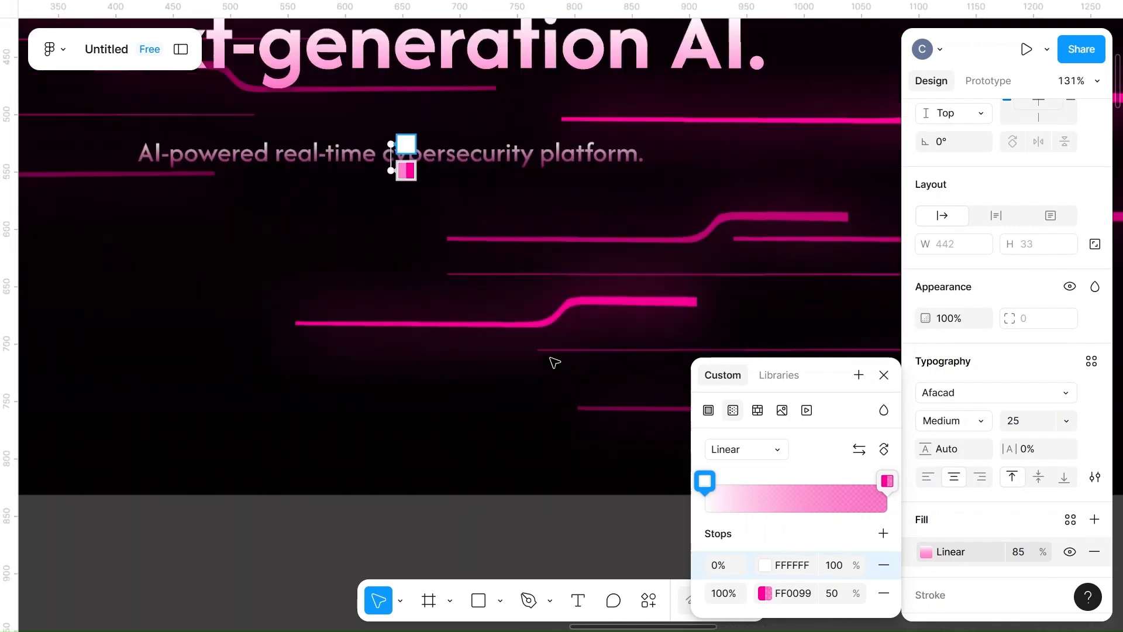
{"action": "scroll", "coordinate": [554, 363], "scroll_direction": "up", "scroll_amount": 5}
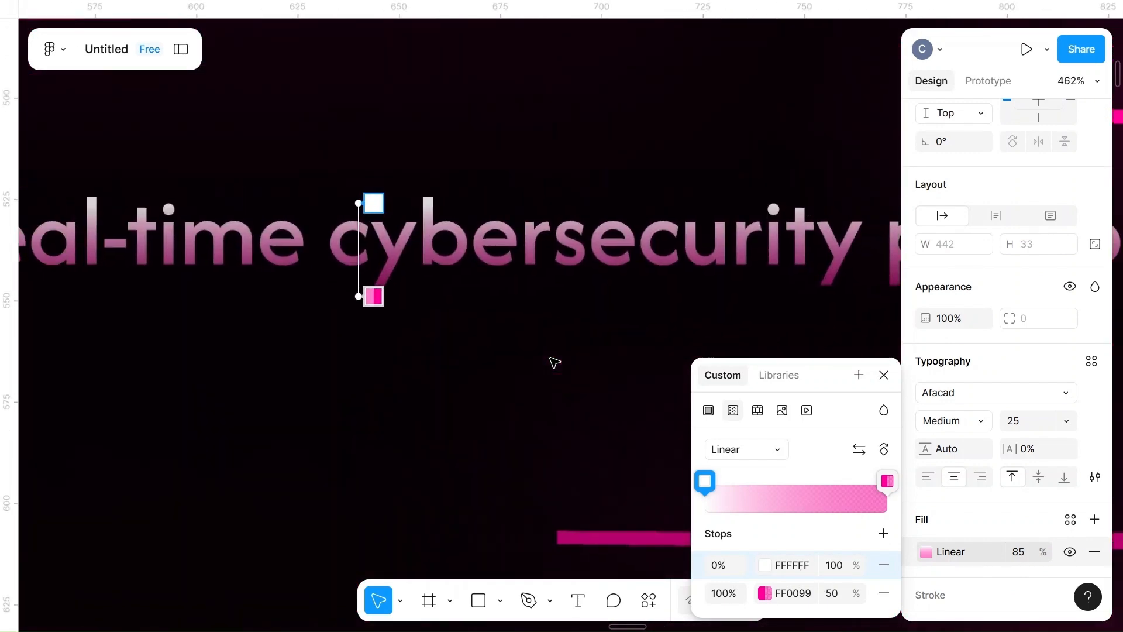
{"action": "left_click_drag", "start_coordinate": [381, 208], "coordinate": [381, 246]}
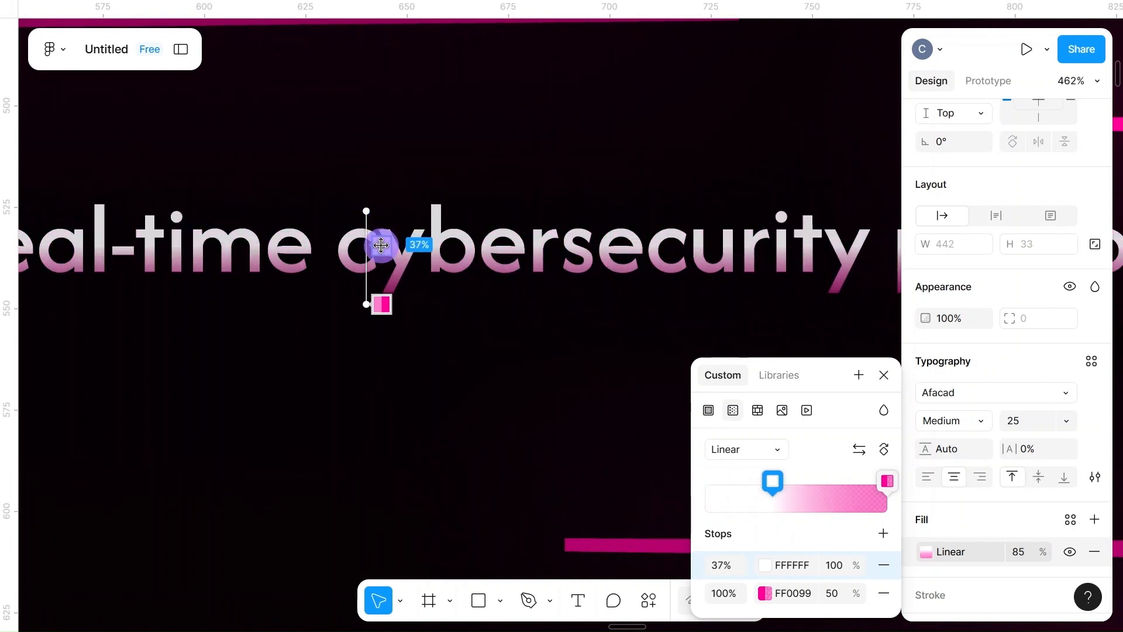
{"action": "key", "text": "Escape"}
{"action": "key", "text": "shift+2"}
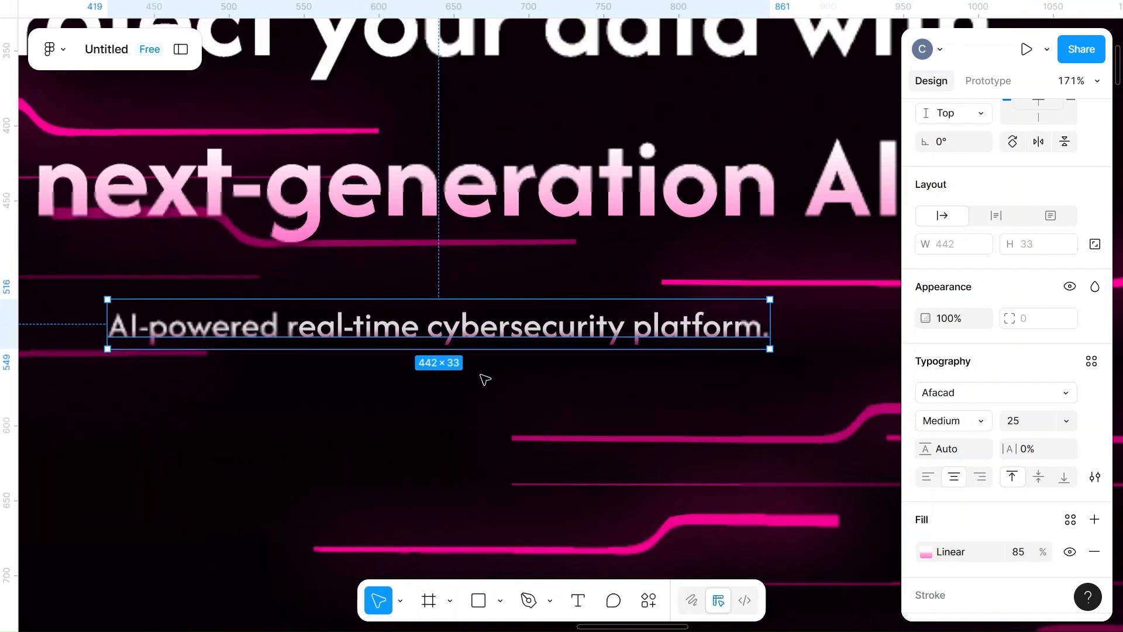
{"action": "scroll", "coordinate": [485, 380], "scroll_direction": "down", "scroll_amount": 2}
{"action": "left_click", "coordinate": [485, 379]}
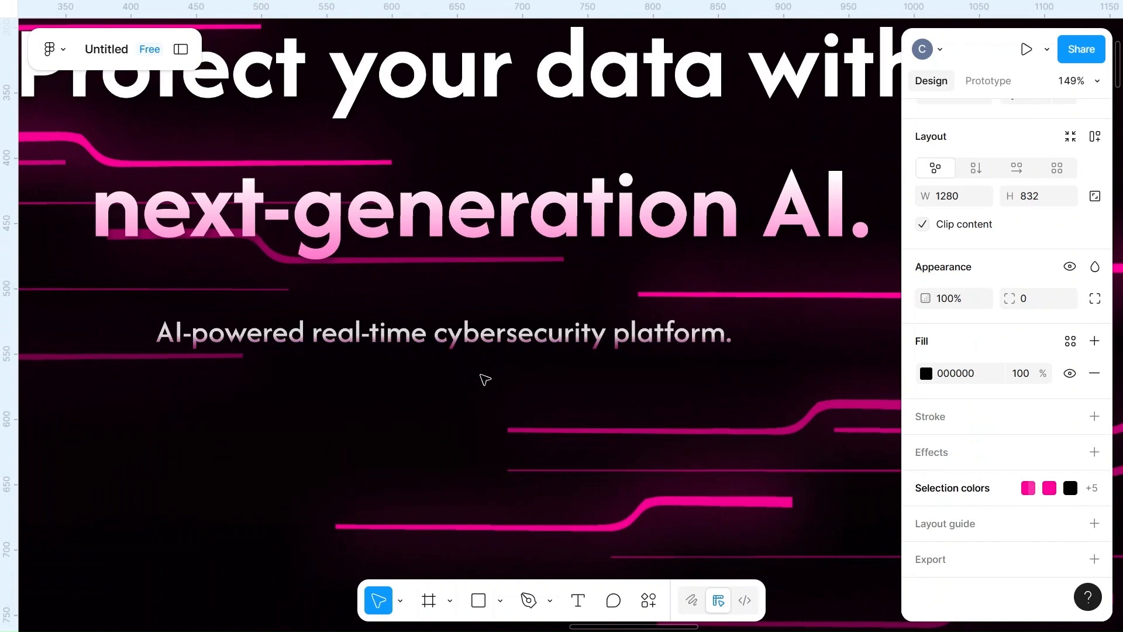
{"action": "scroll", "coordinate": [485, 380], "scroll_direction": "down", "scroll_amount": 3}
{"action": "scroll", "coordinate": [665, 354], "scroll_direction": "down", "scroll_amount": 2}
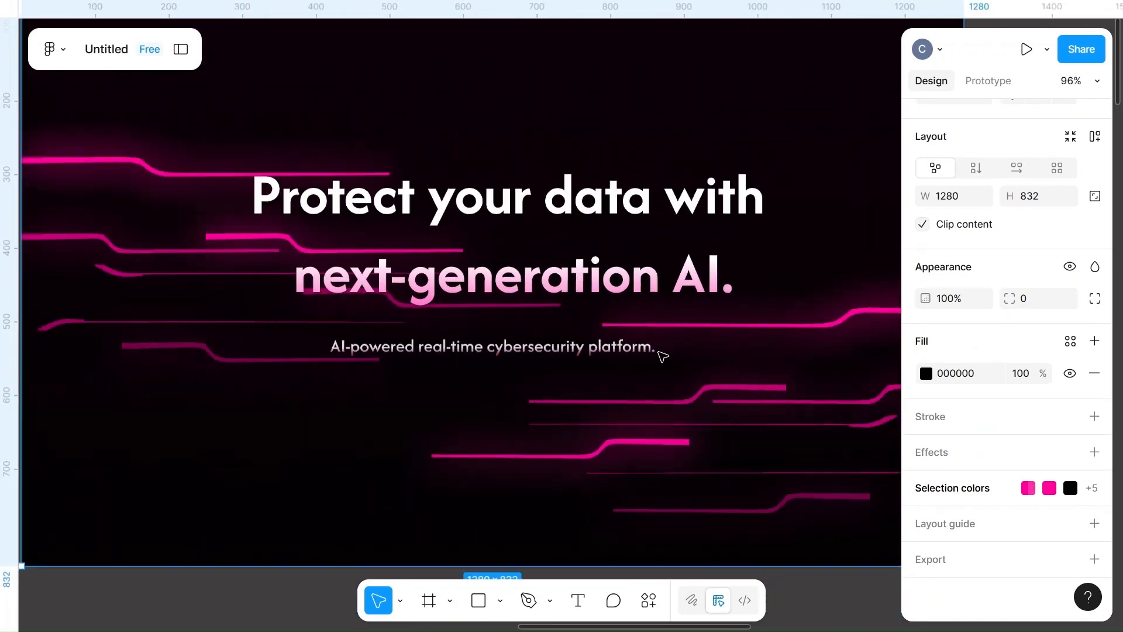
{"action": "scroll", "coordinate": [621, 214], "scroll_direction": "down", "scroll_amount": 3}
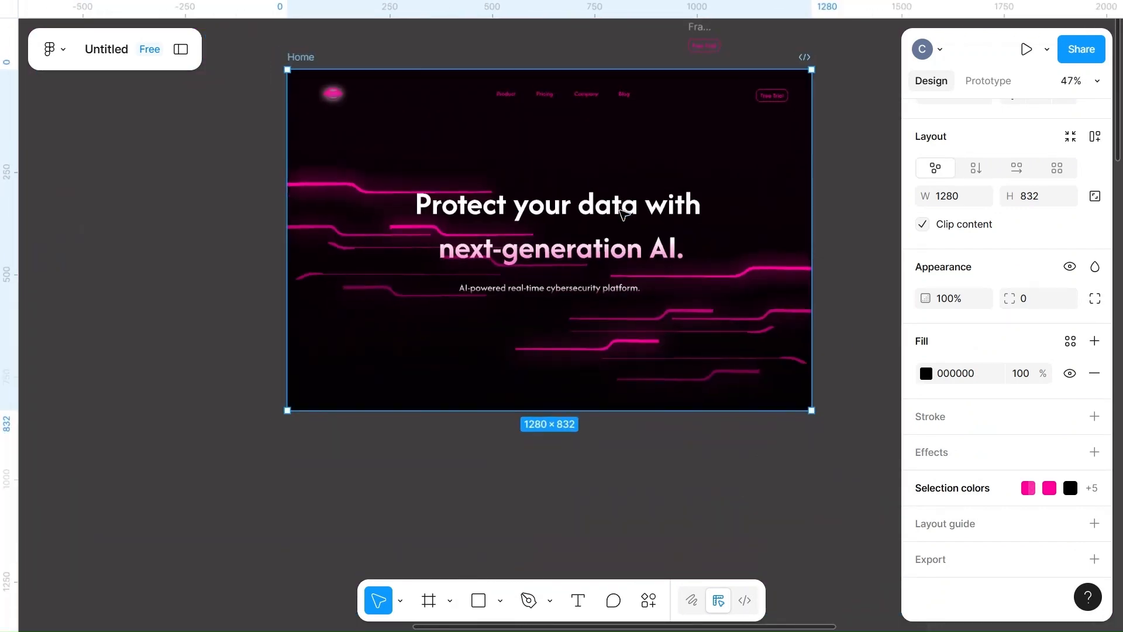
{"action": "left_click", "coordinate": [873, 215]}
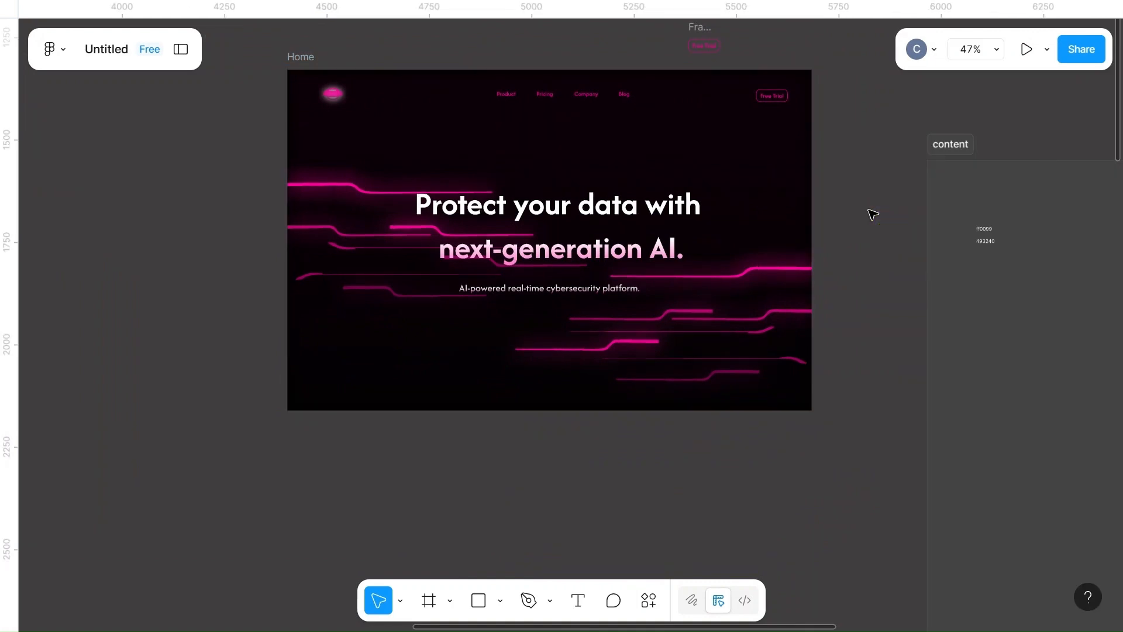
- Change the navigation links' fill to a linear gradient from FFFFFF to FF0099
{"action": "left_click", "coordinate": [594, 99]}
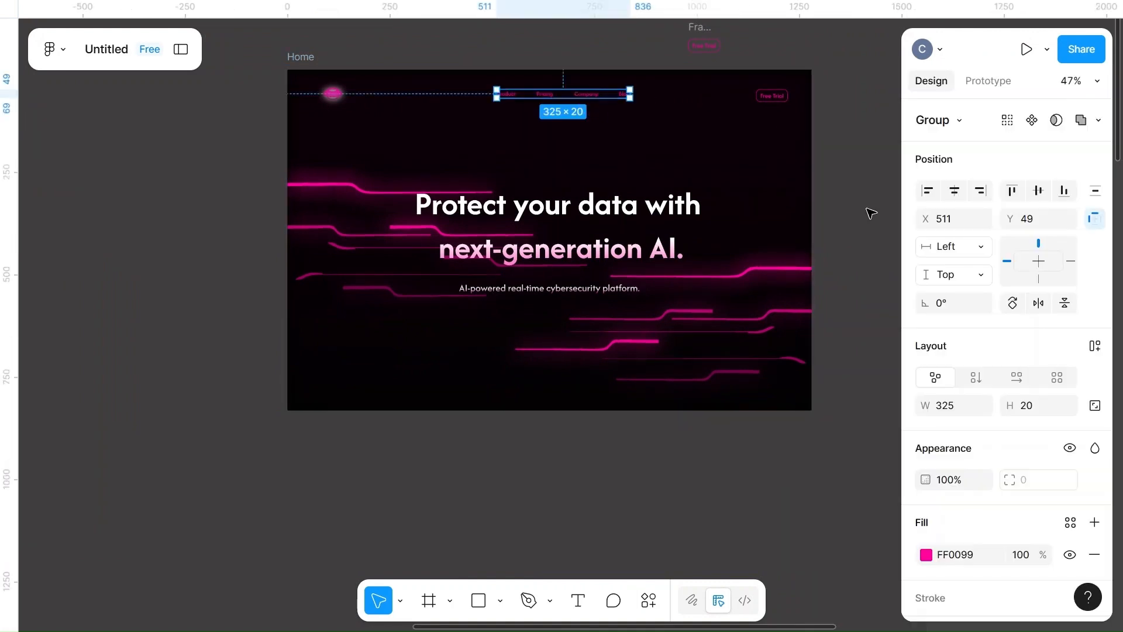
{"action": "scroll", "coordinate": [943, 475], "scroll_direction": "down", "scroll_amount": 2}
{"action": "left_click", "coordinate": [928, 461]}
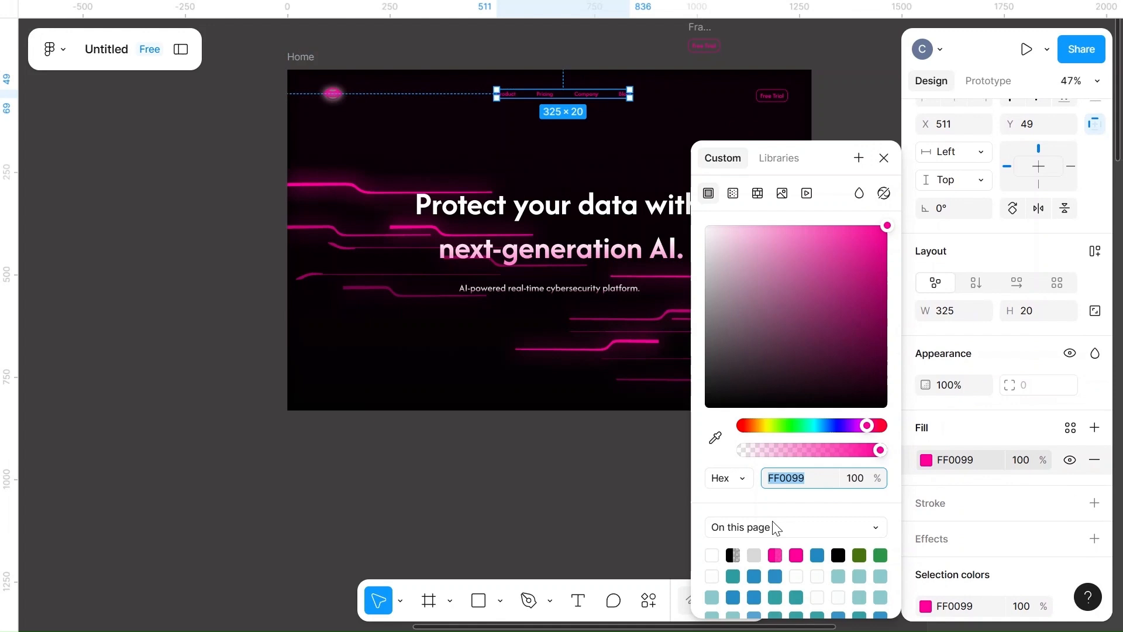
{"action": "left_click", "coordinate": [733, 194]}
{"action": "left_click", "coordinate": [800, 375]}
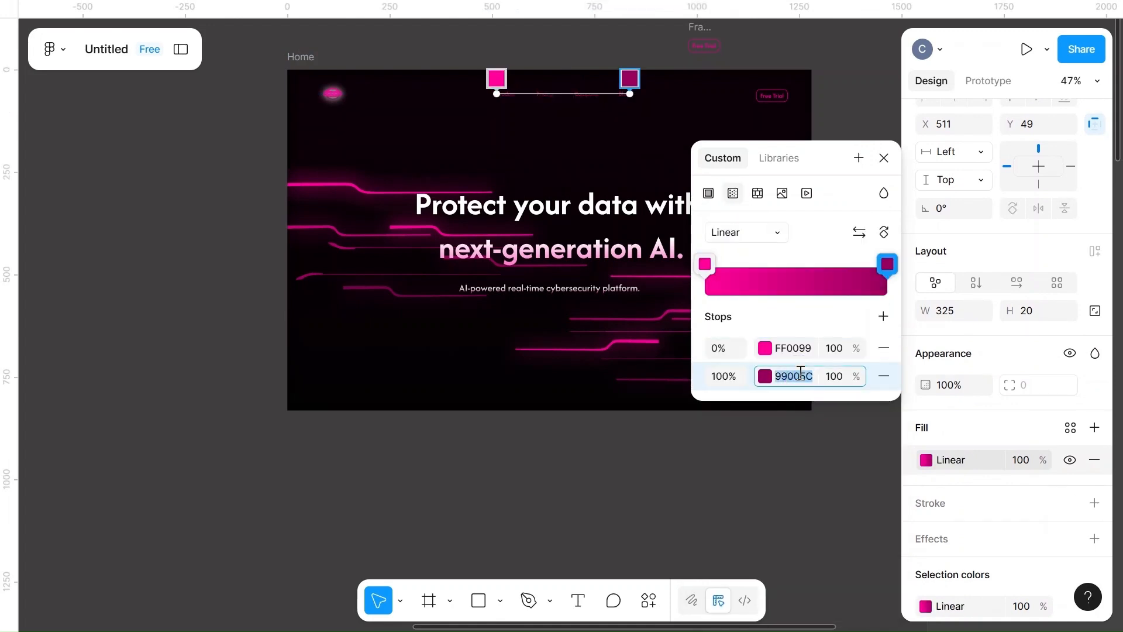
{"action": "key", "text": "BackSpace"}
{"action": "left_click", "coordinate": [799, 348]}
{"action": "type", "text": "fff"}
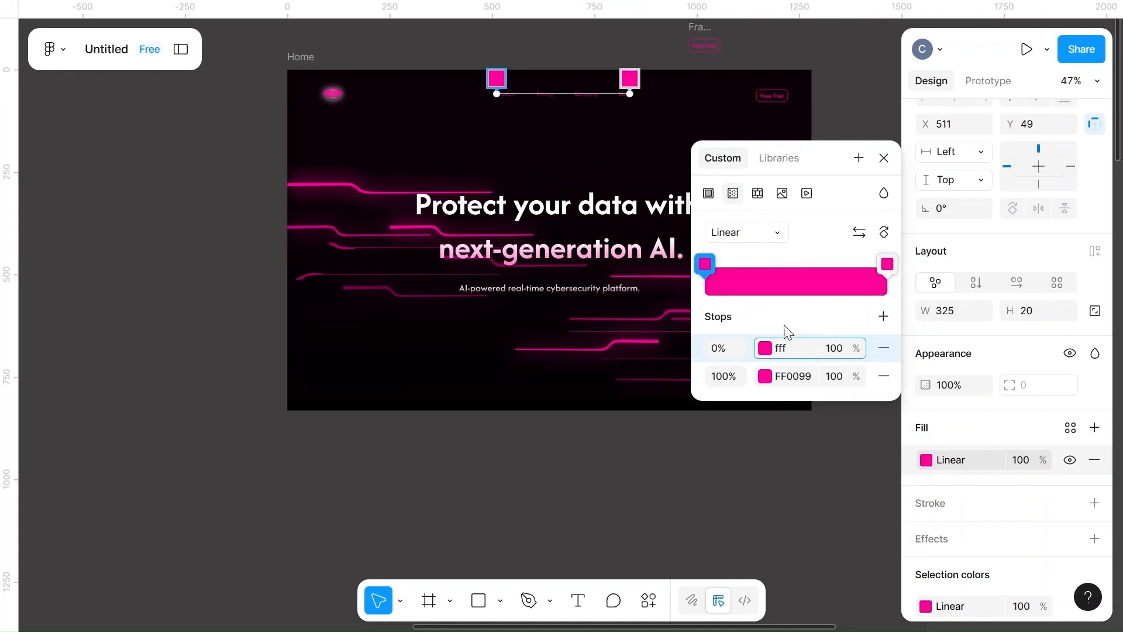
{"action": "left_click", "coordinate": [784, 324]}
- Turn the navigation links' gradient vertical between Pricing and Company, with white just above the letters and pink just below
{"action": "scroll", "coordinate": [700, 87], "scroll_direction": "up", "scroll_amount": 5}
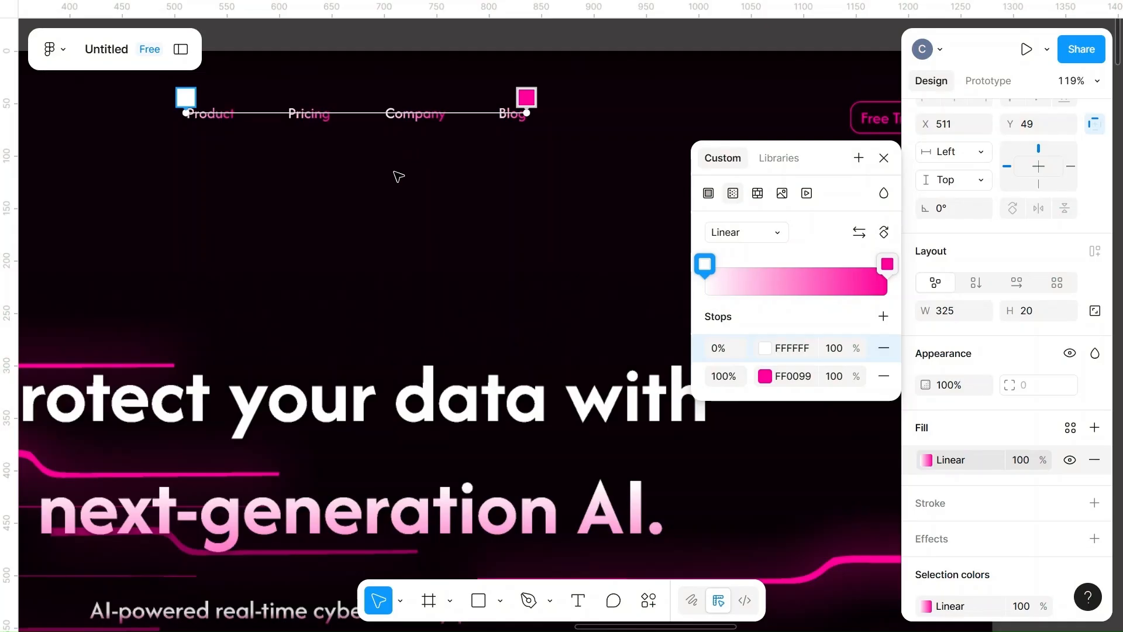
{"action": "left_click", "coordinate": [226, 98]}
{"action": "left_click_drag", "start_coordinate": [226, 98], "coordinate": [357, 93]}
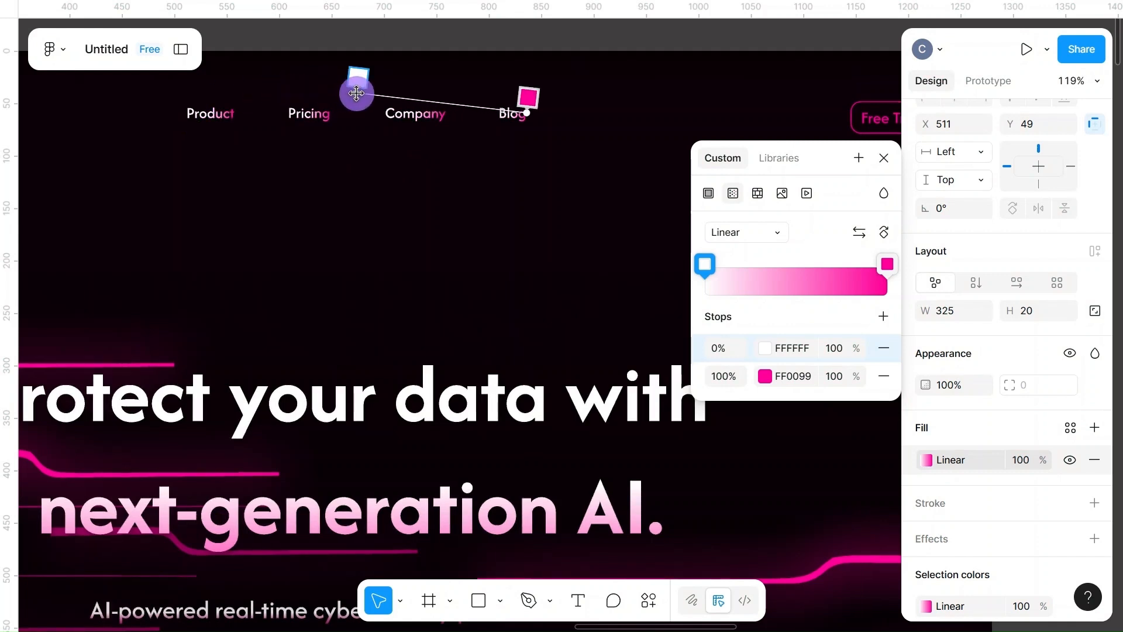
{"action": "left_click_drag", "start_coordinate": [521, 111], "coordinate": [358, 238]}
{"action": "scroll", "coordinate": [359, 208], "scroll_direction": "up", "scroll_amount": 3}
{"action": "scroll", "coordinate": [360, 217], "scroll_direction": "up", "scroll_amount": 3}
{"action": "left_click_drag", "start_coordinate": [360, 400], "coordinate": [359, 286]}
- Move the white stop of the navigation links' gradient down to 43%
{"action": "scroll", "coordinate": [359, 286], "scroll_direction": "up", "scroll_amount": 8}
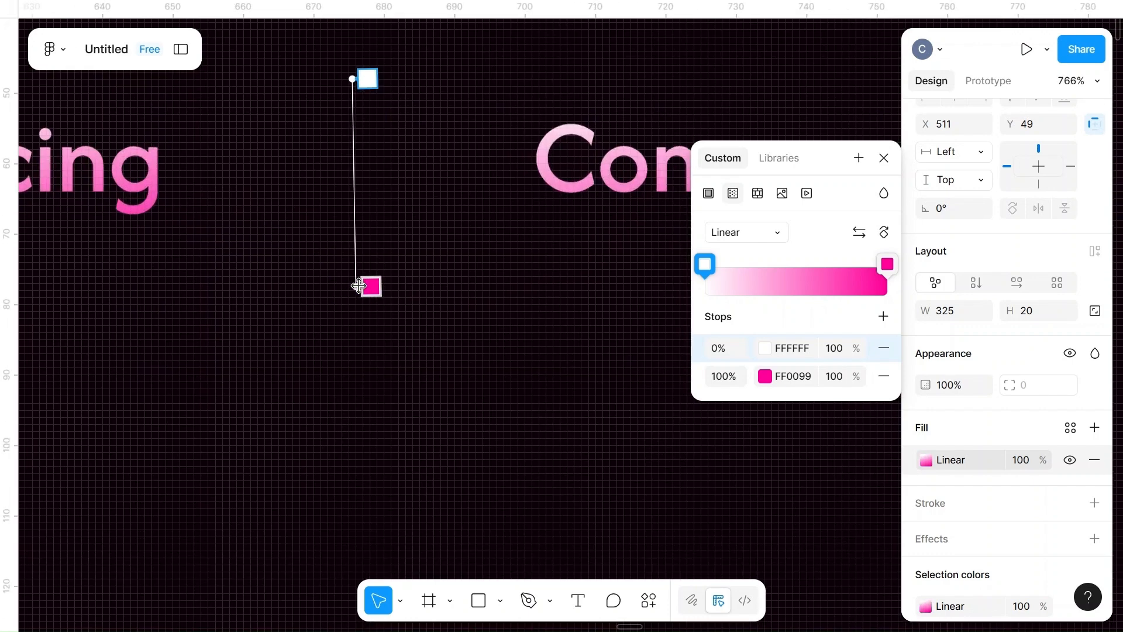
{"action": "left_click_drag", "start_coordinate": [367, 78], "coordinate": [372, 169]}
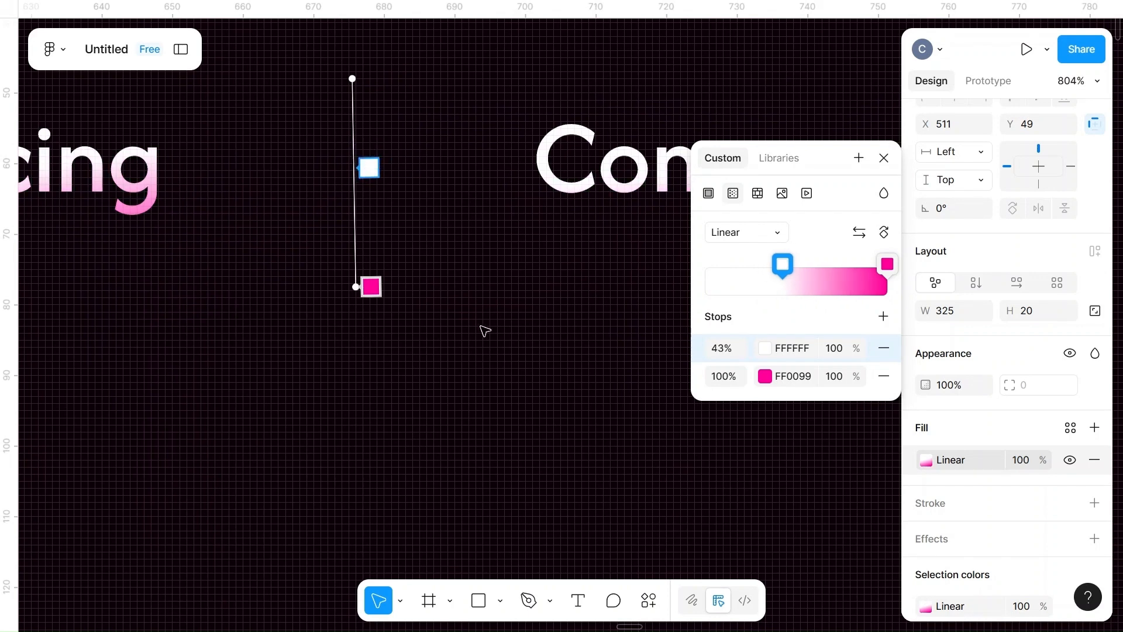
{"action": "key", "text": "Escape"}
{"action": "scroll", "coordinate": [485, 329], "scroll_direction": "down", "scroll_amount": 5}
{"action": "scroll", "coordinate": [484, 329], "scroll_direction": "down", "scroll_amount": 5}
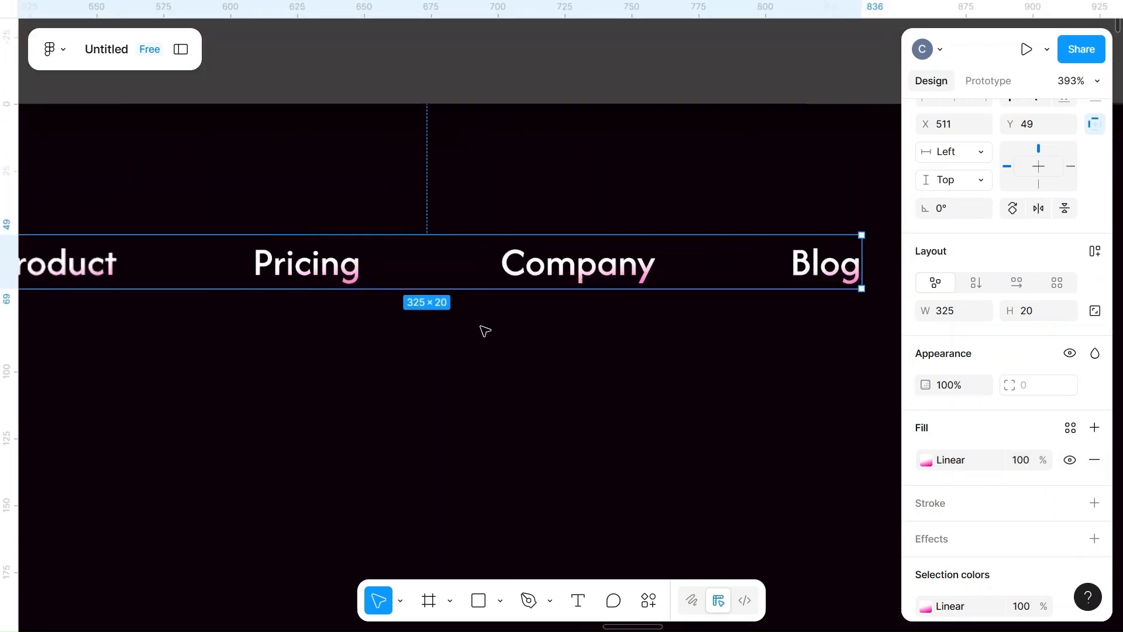
{"action": "left_click", "coordinate": [649, 364]}
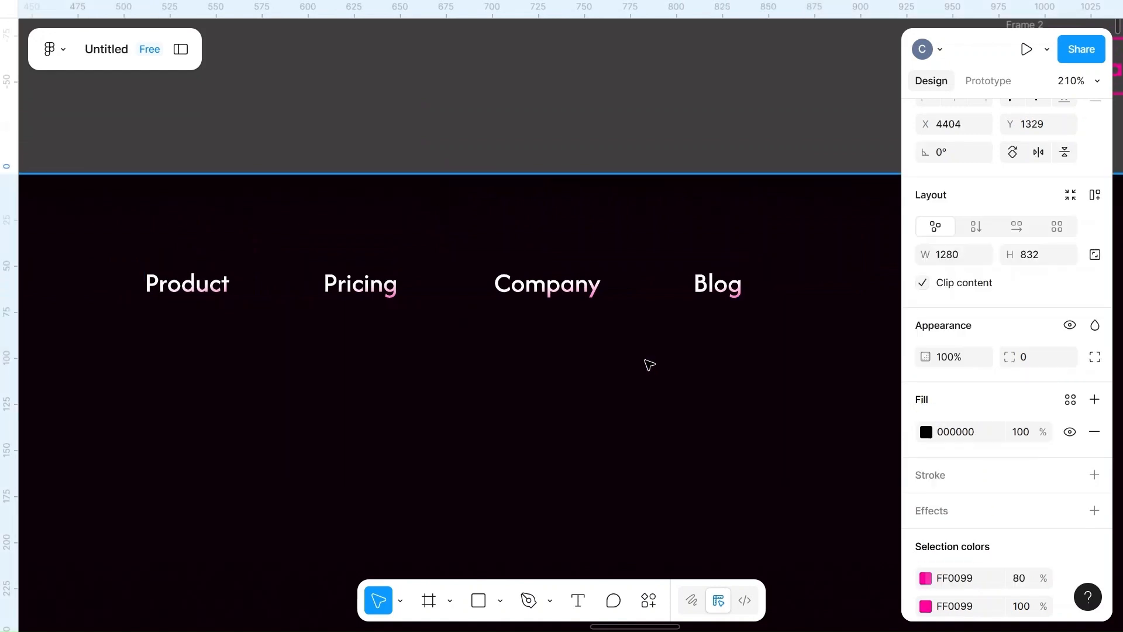
- Set the stroke position of the Free Trial button in the page header to Center
{"action": "scroll", "coordinate": [649, 365], "scroll_direction": "down", "scroll_amount": 5}
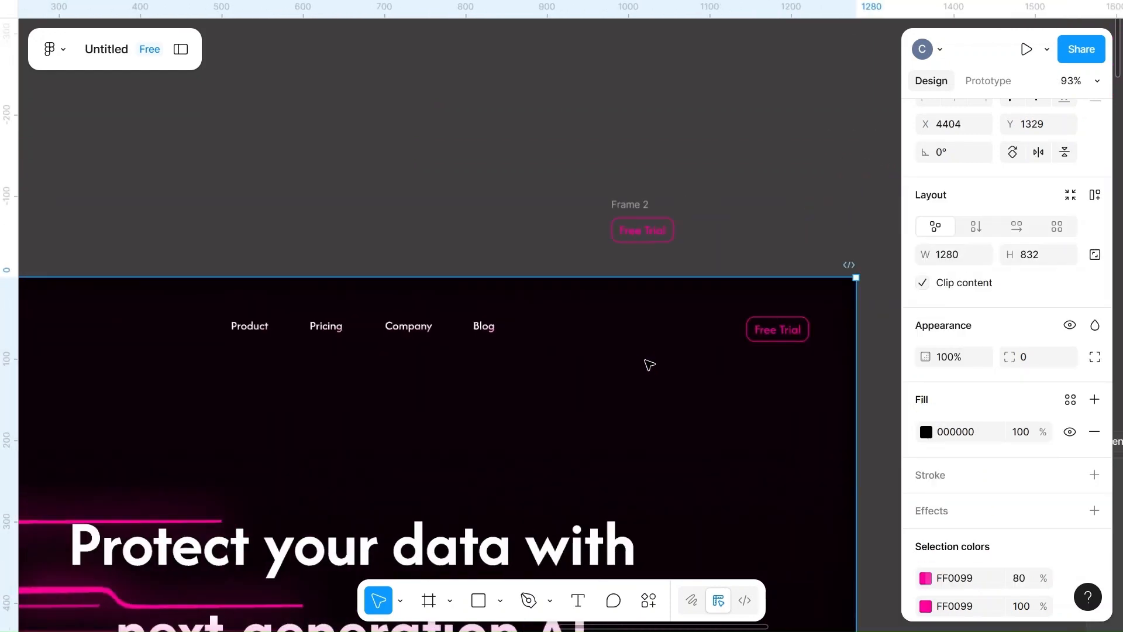
{"action": "left_click", "coordinate": [805, 331]}
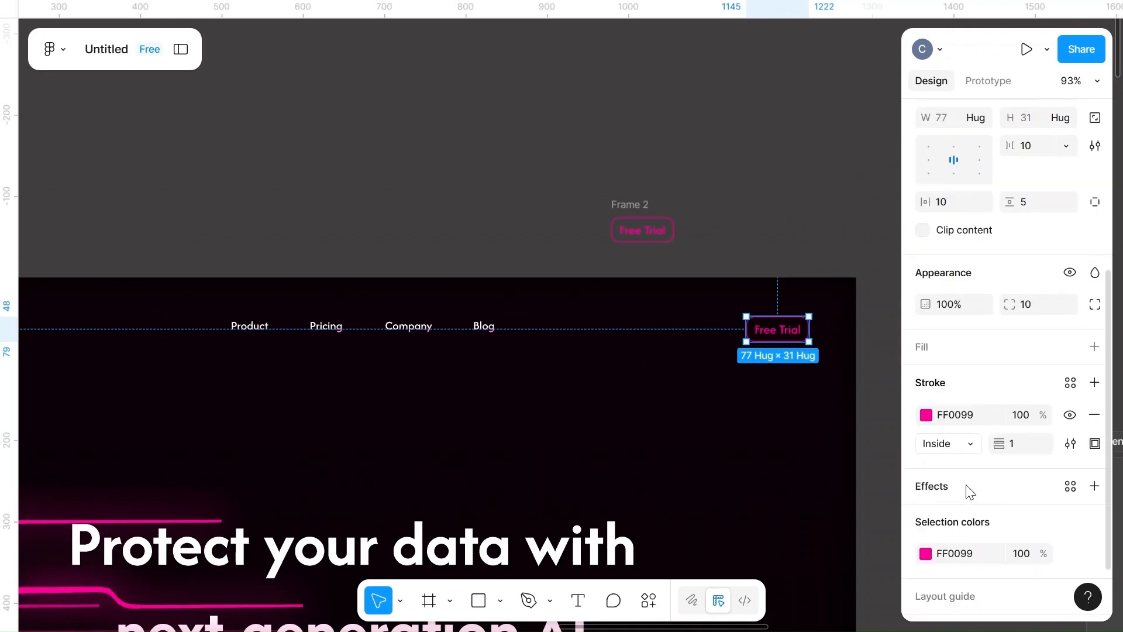
{"action": "scroll", "coordinate": [967, 490], "scroll_direction": "down", "scroll_amount": 1}
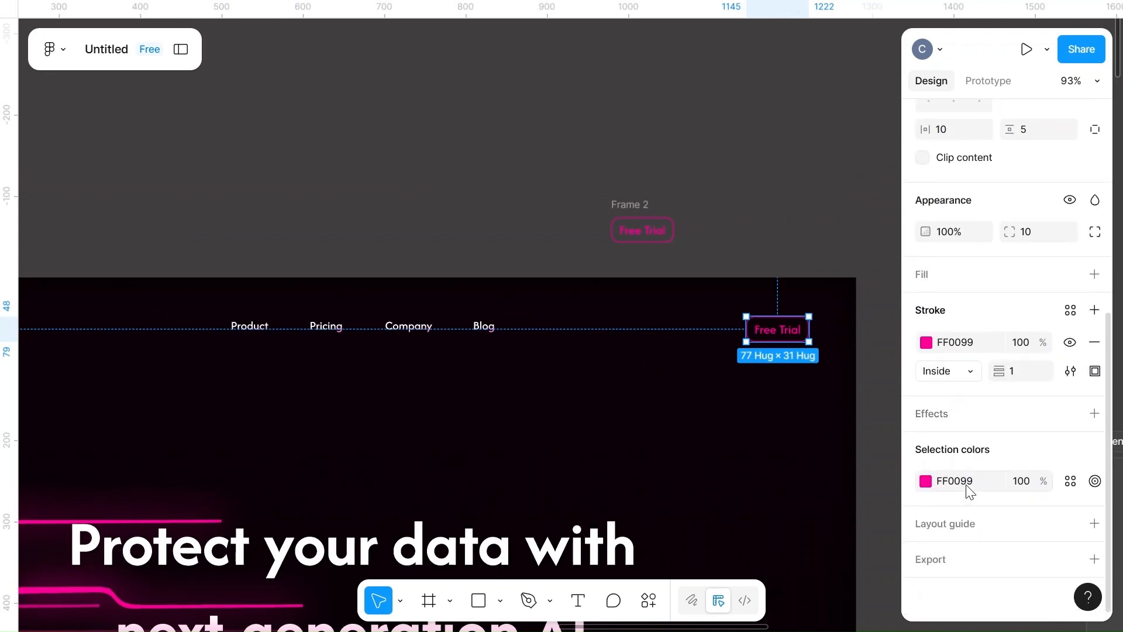
{"action": "left_click", "coordinate": [972, 370]}
{"action": "left_click", "coordinate": [951, 349]}
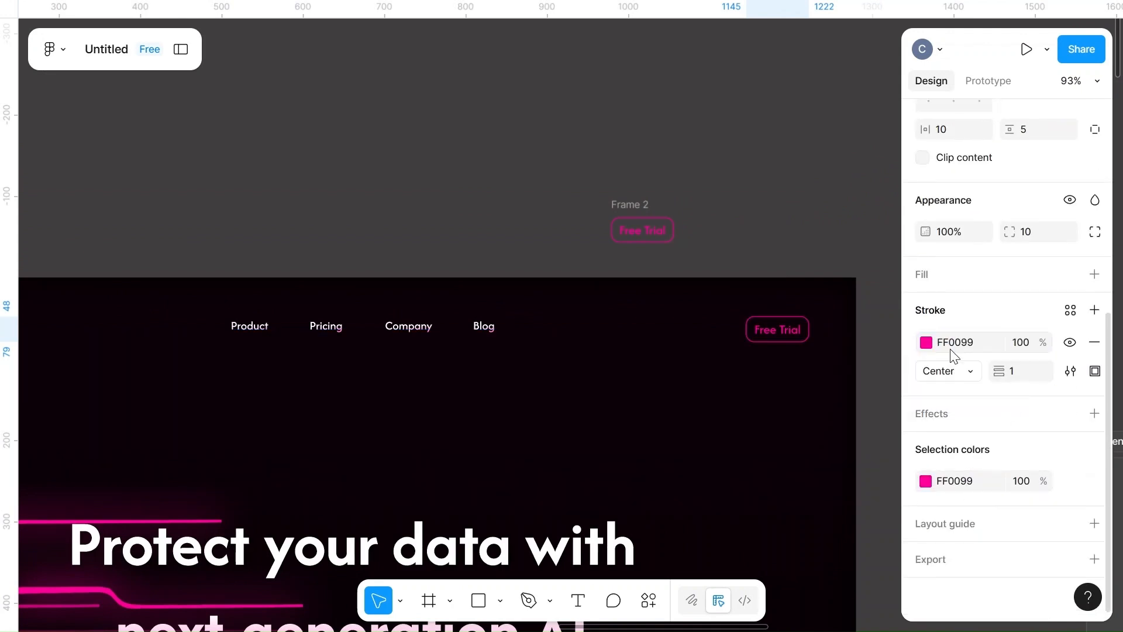
- Change the header Free Trial button's stroke to a linear gradient and set its 0% stop to FFD9F0
{"action": "left_click", "coordinate": [926, 343]}
{"action": "left_click", "coordinate": [730, 192]}
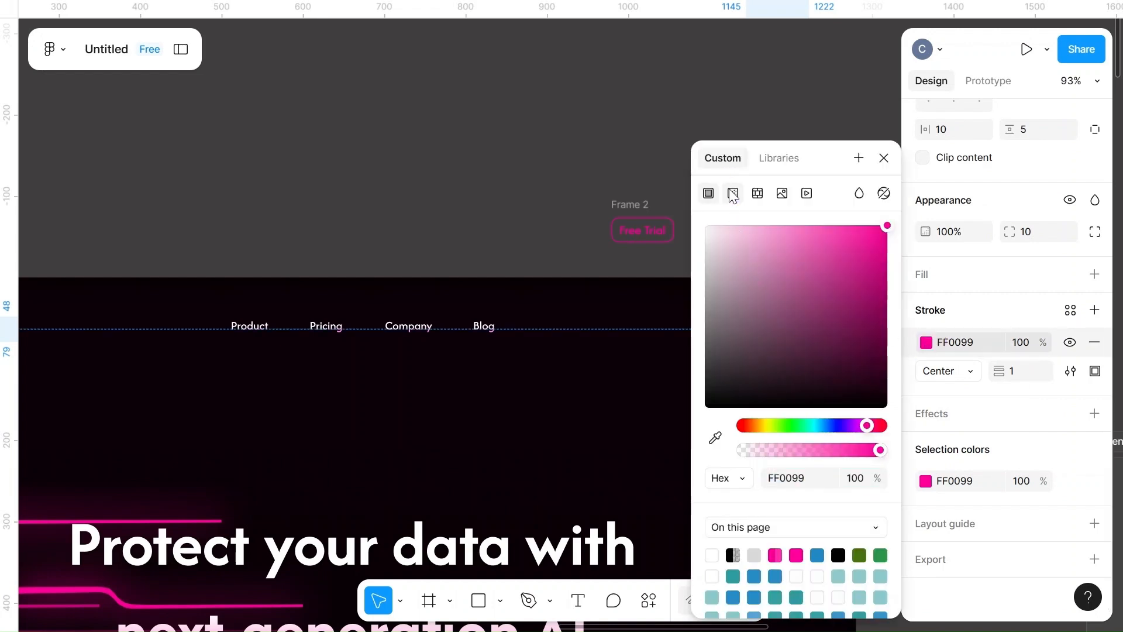
{"action": "left_click", "coordinate": [733, 194]}
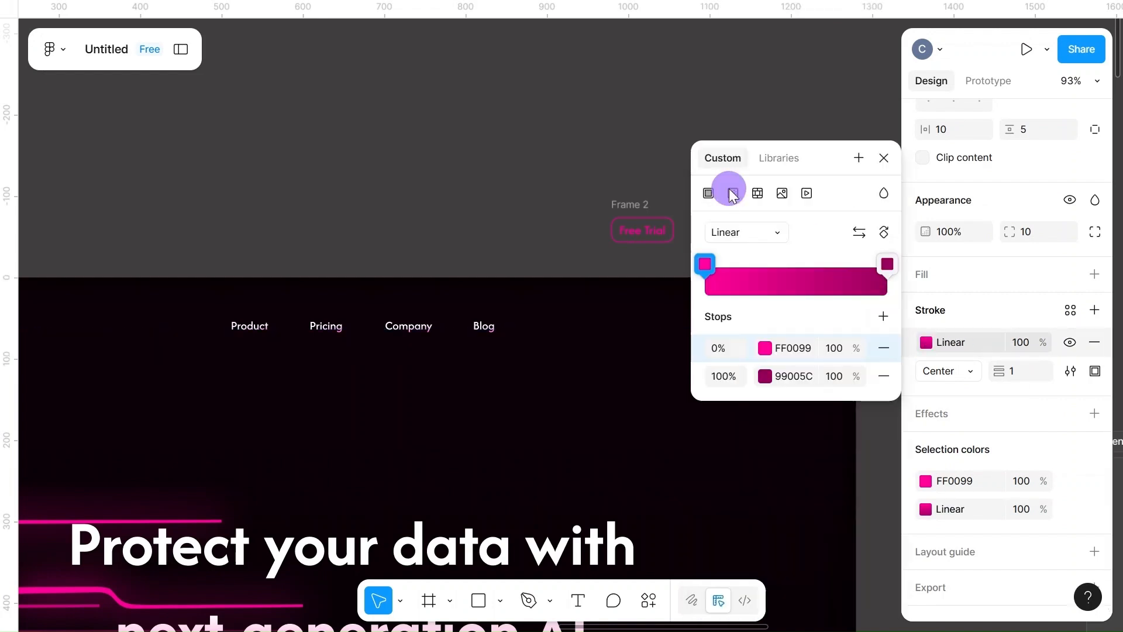
{"action": "left_click", "coordinate": [807, 346]}
{"action": "left_click", "coordinate": [765, 348]}
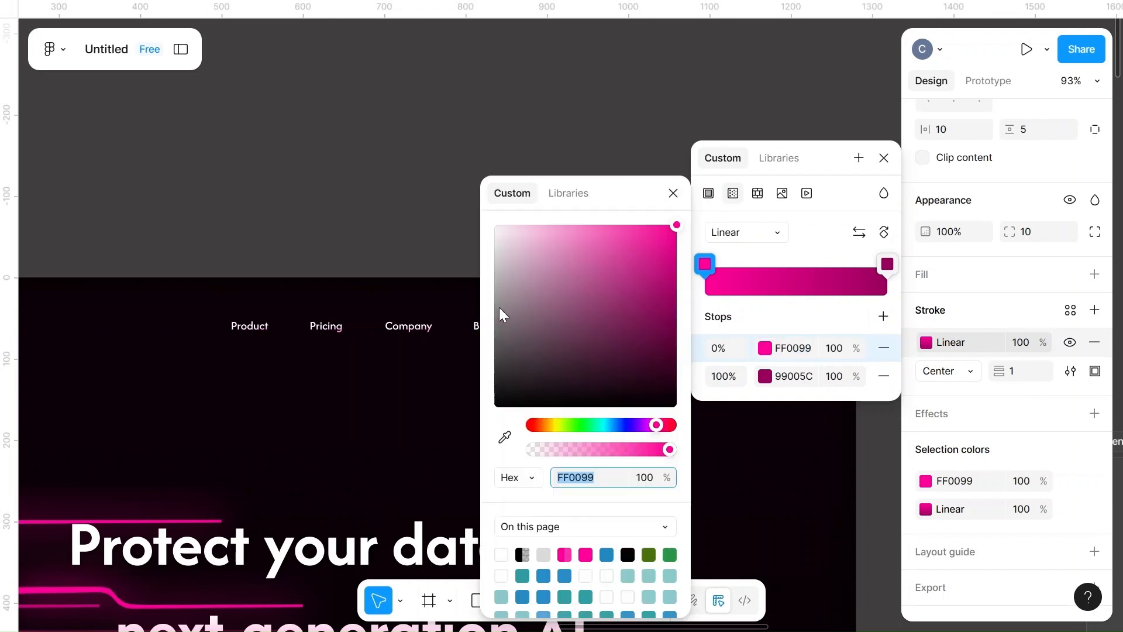
{"action": "left_click", "coordinate": [521, 227]}
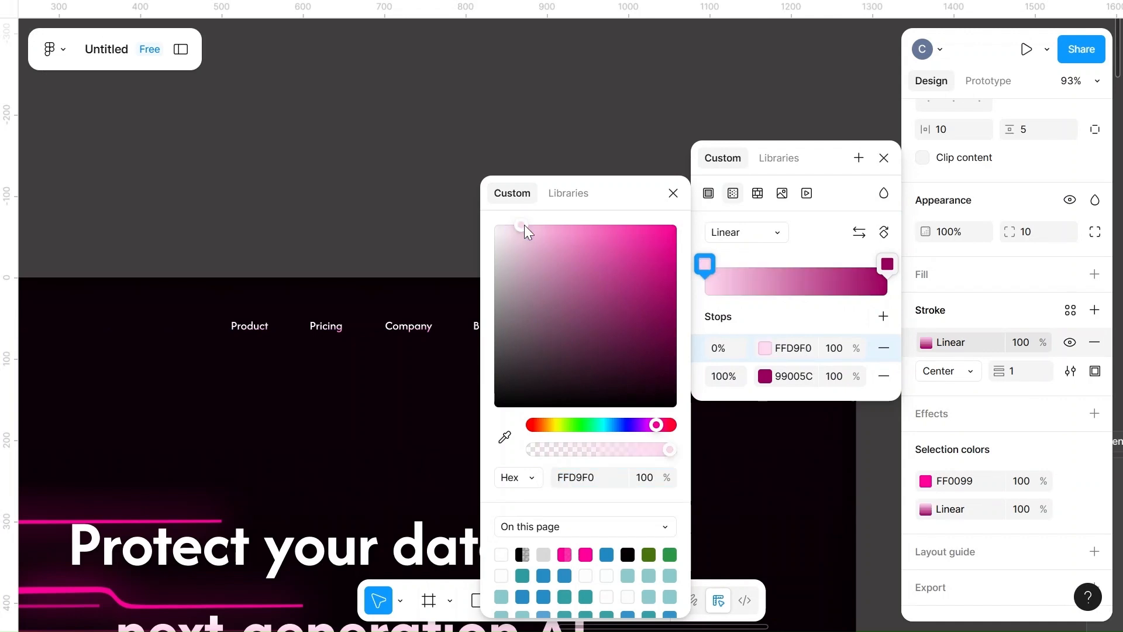
{"action": "scroll", "coordinate": [425, 181], "scroll_direction": "right", "scroll_amount": 7}
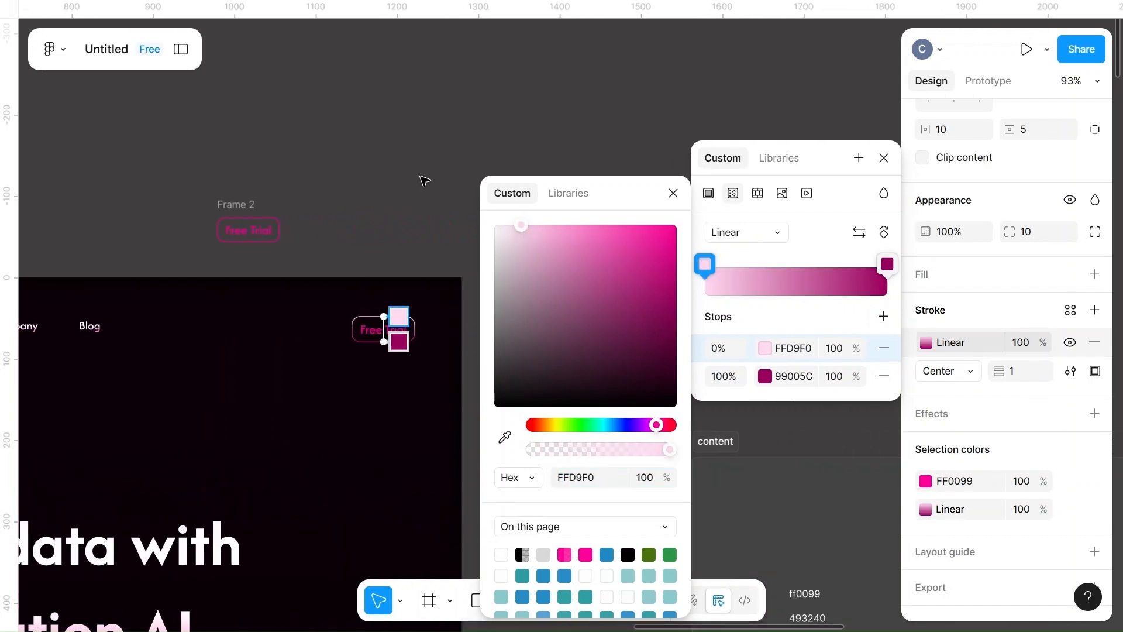
- Set the 100% stop of the Free Trial button's stroke gradient to the brighter pink B90872
{"action": "left_click", "coordinate": [765, 377]}
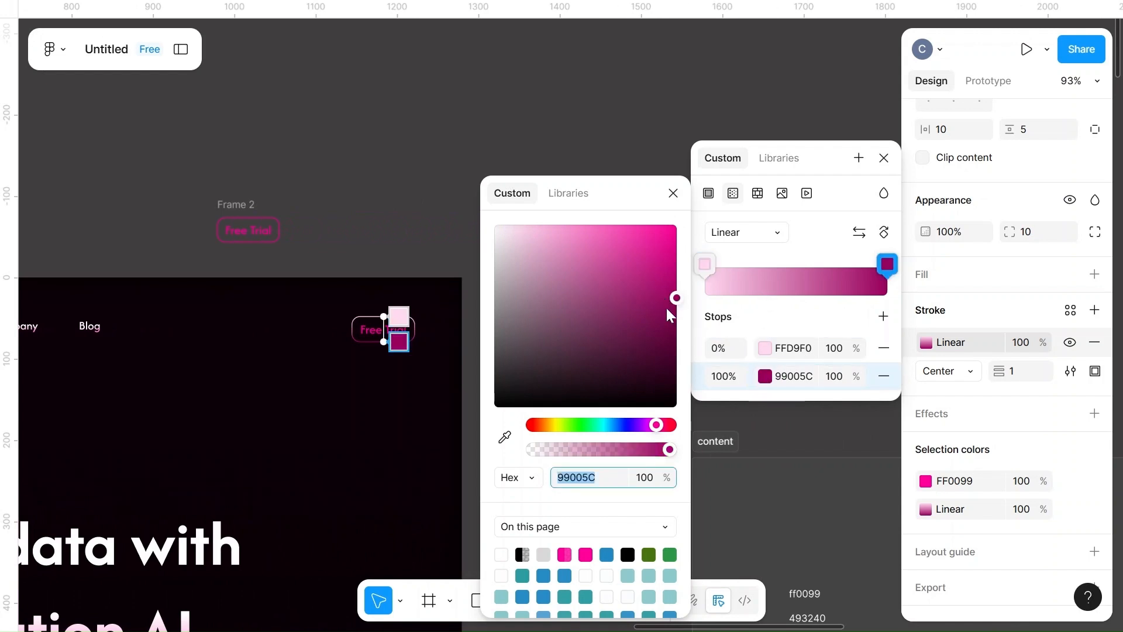
{"action": "left_click_drag", "start_coordinate": [669, 310], "coordinate": [669, 275]}
{"action": "left_click", "coordinate": [626, 160]}
{"action": "scroll", "coordinate": [430, 190], "scroll_direction": "up", "scroll_amount": 5}
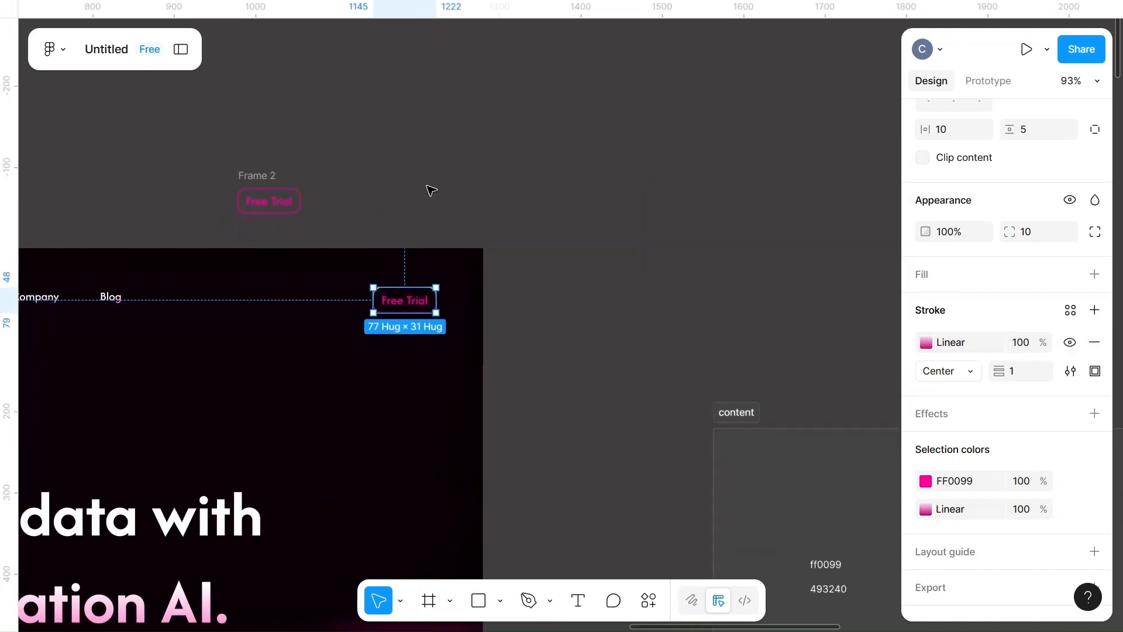
{"action": "scroll", "coordinate": [430, 190], "scroll_direction": "down", "scroll_amount": 3}
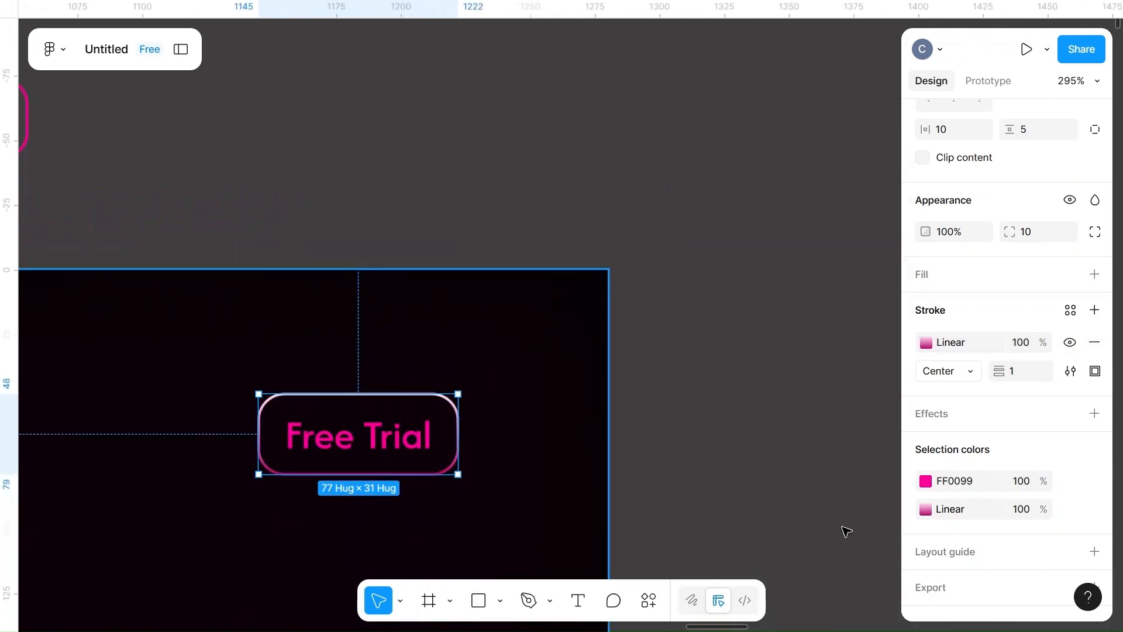
- Add a middle stop to the Free Trial button's stroke gradient and run it diagonally from the button's upper-left corner to its lower-right corner
{"action": "left_click", "coordinate": [926, 342]}
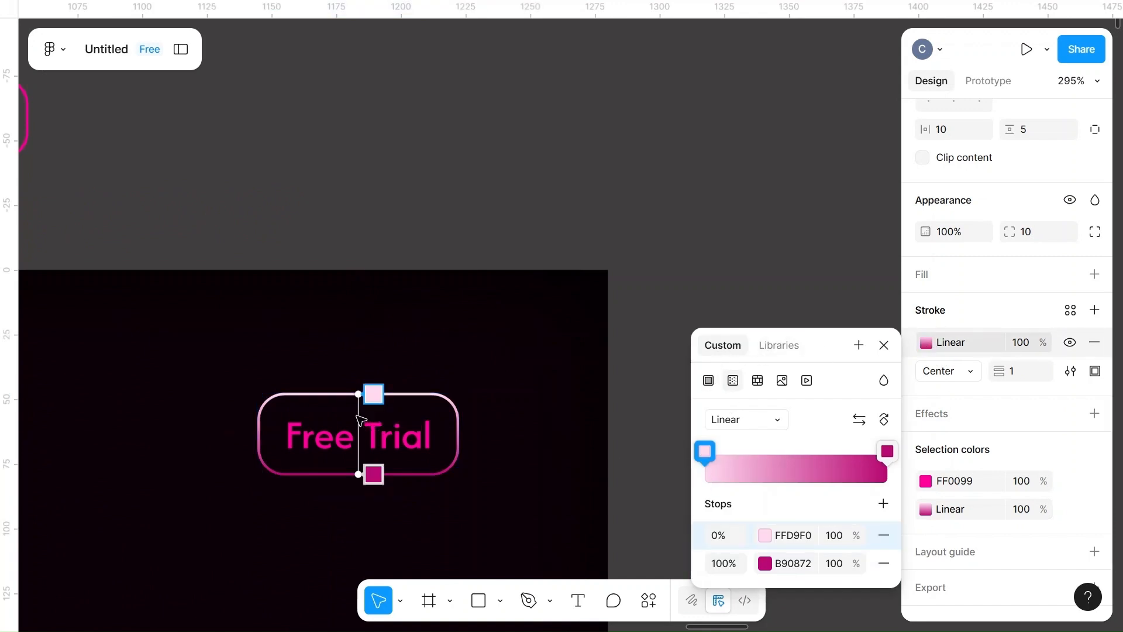
{"action": "mouse_move", "coordinate": [359, 394]}
{"action": "left_mouse_down"}
{"action": "mouse_move", "coordinate": [295, 399]}
{"action": "mouse_move", "coordinate": [359, 394]}
{"action": "left_mouse_up"}
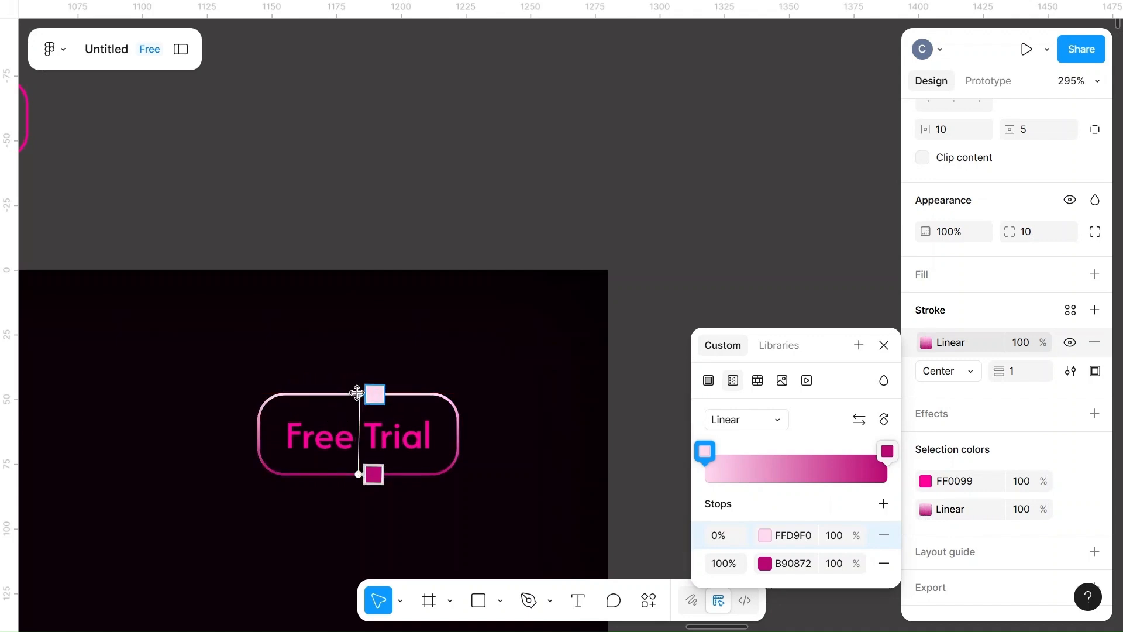
{"action": "left_click", "coordinate": [883, 503]}
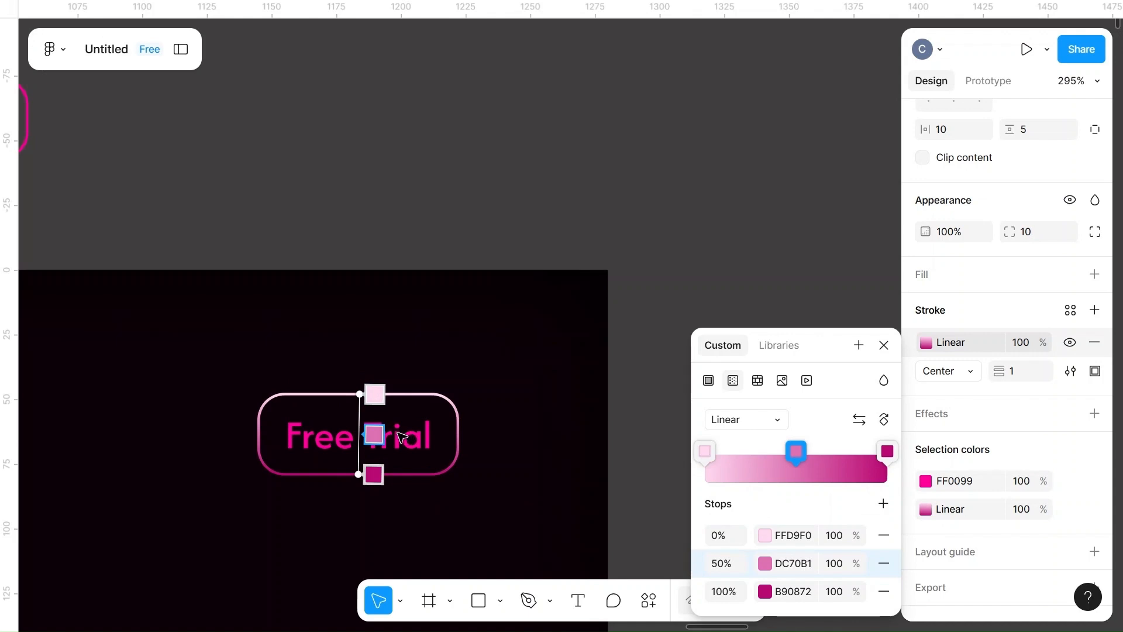
{"action": "left_click_drag", "start_coordinate": [359, 394], "coordinate": [289, 394]}
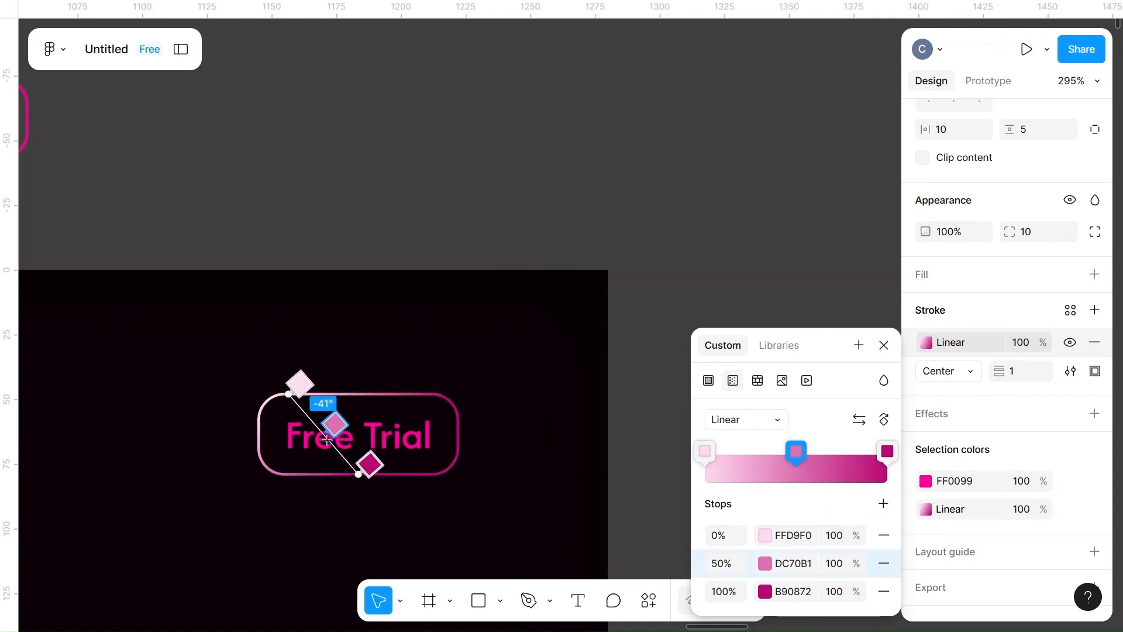
{"action": "left_click_drag", "start_coordinate": [358, 474], "coordinate": [452, 474]}
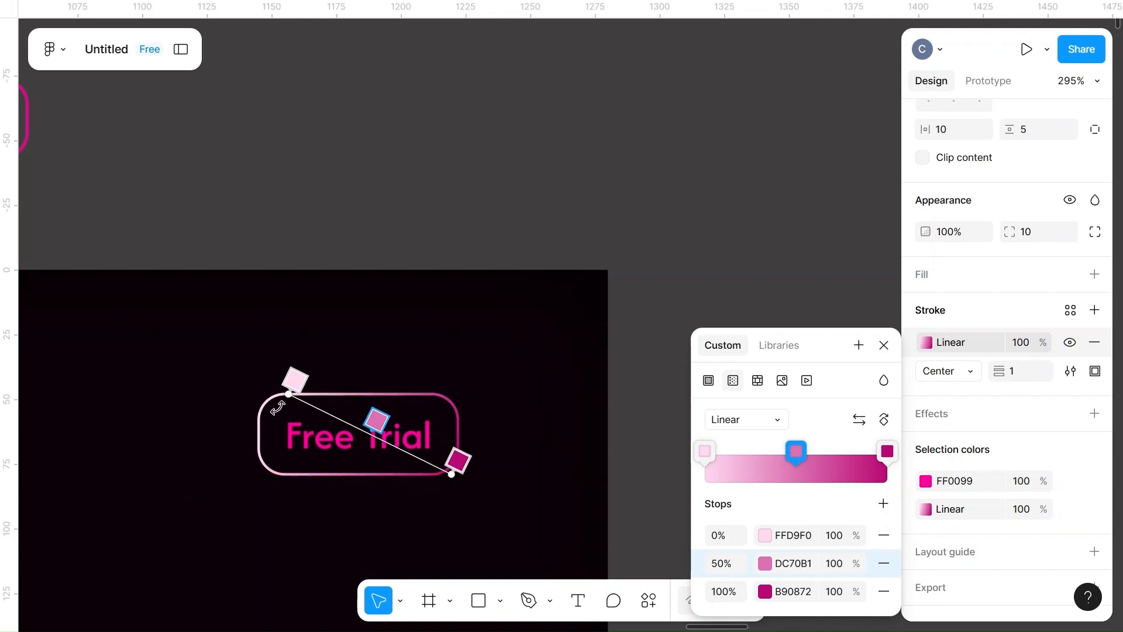
{"action": "left_click_drag", "start_coordinate": [265, 396], "coordinate": [265, 393]}
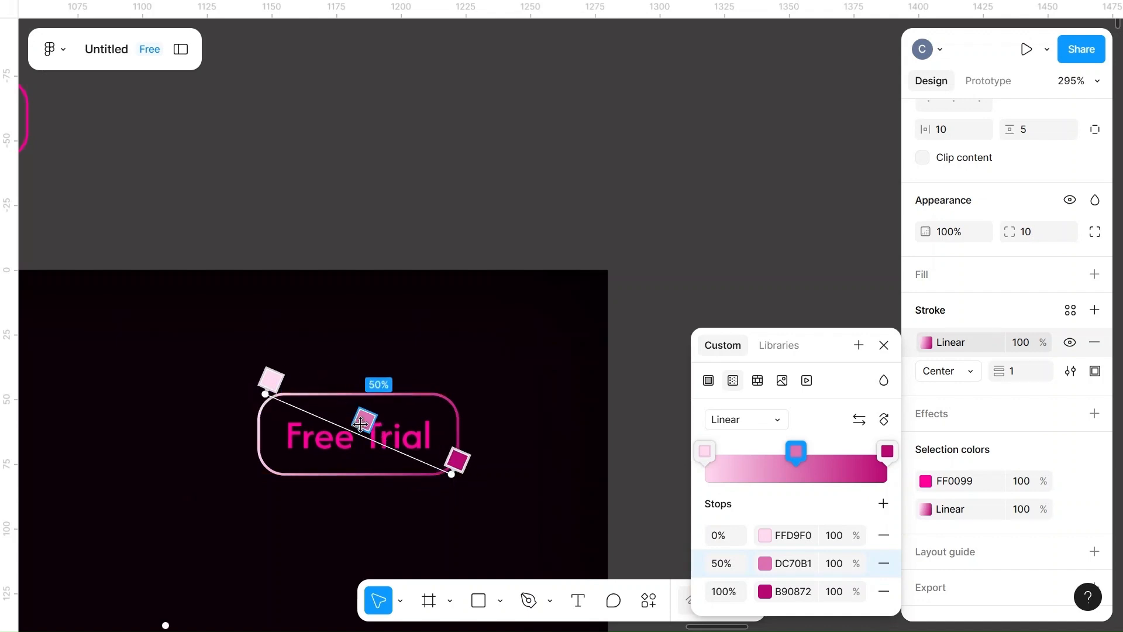
- Move the middle stop of the Free Trial stroke gradient to 29% and pull the dark end inward along the button's lower edge
{"action": "left_click_drag", "start_coordinate": [375, 421], "coordinate": [317, 421]}
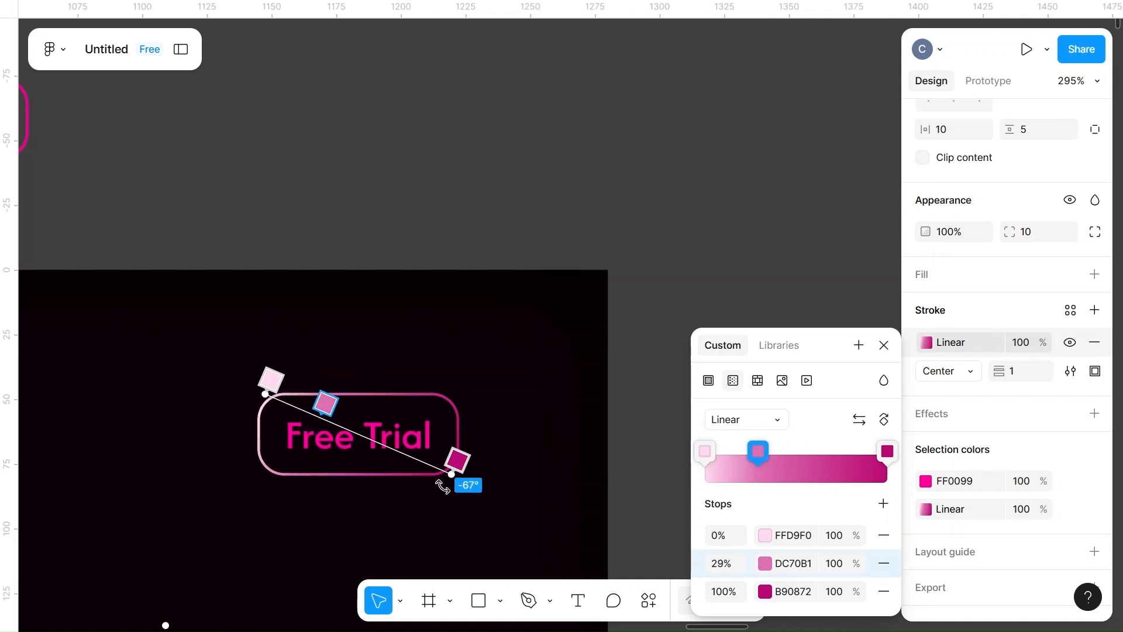
{"action": "left_click_drag", "start_coordinate": [451, 475], "coordinate": [415, 474]}
{"action": "scroll", "coordinate": [533, 456], "scroll_direction": "down", "scroll_amount": 5}
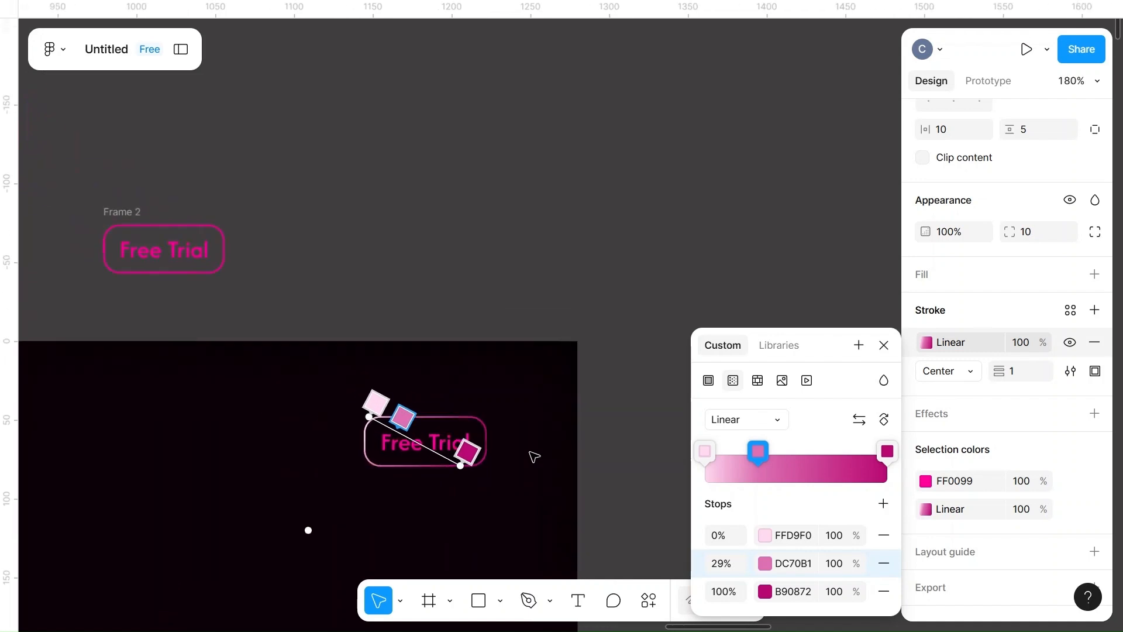
{"action": "left_click", "coordinate": [507, 332]}
{"action": "left_click", "coordinate": [508, 332]}
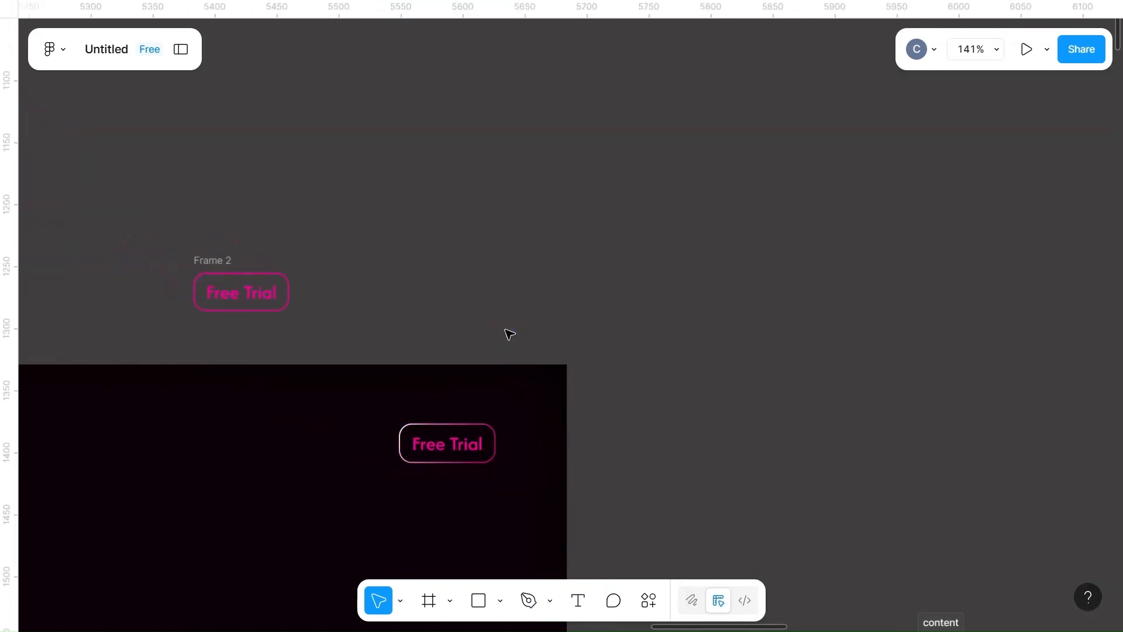
- Replace the text of the spare Free Trial button above the Home frame with "Request Demo"
{"action": "scroll", "coordinate": [509, 335], "scroll_direction": "down", "scroll_amount": 5}
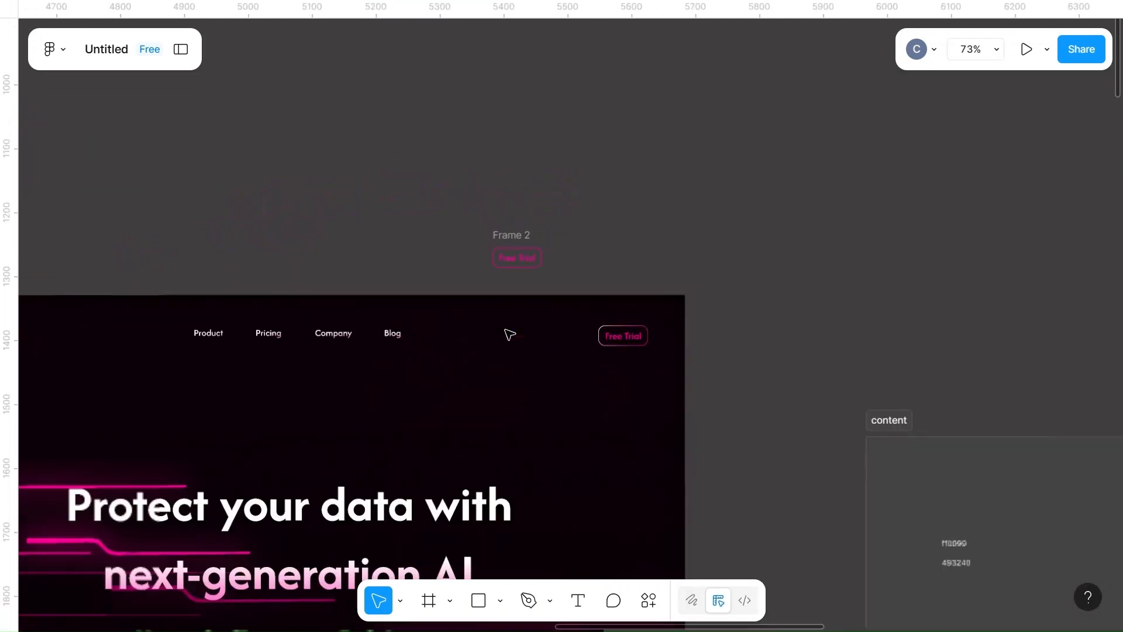
{"action": "scroll", "coordinate": [509, 334], "scroll_direction": "left", "scroll_amount": 5}
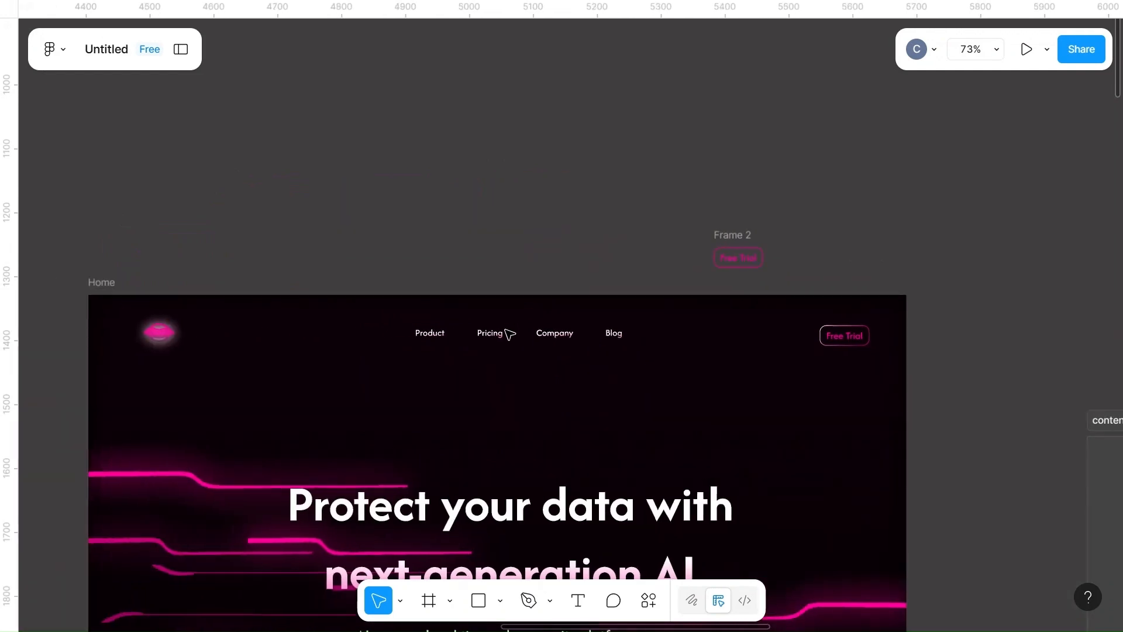
{"action": "scroll", "coordinate": [509, 335], "scroll_direction": "down", "scroll_amount": 4}
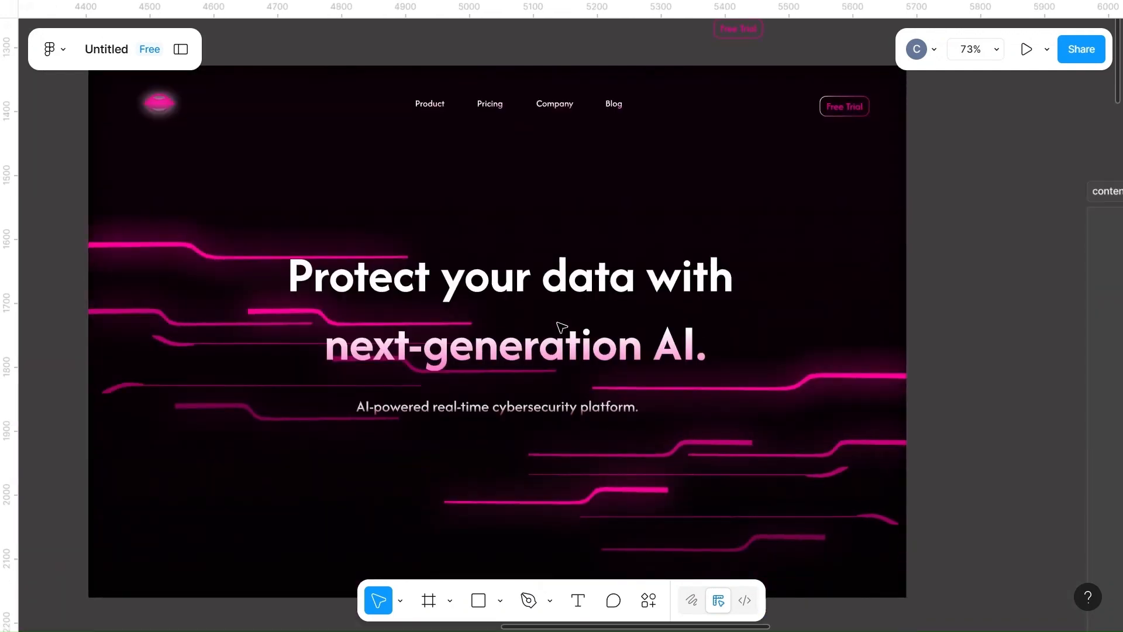
{"action": "scroll", "coordinate": [561, 327], "scroll_direction": "up", "scroll_amount": 3}
{"action": "scroll", "coordinate": [561, 326], "scroll_direction": "right", "scroll_amount": 2}
{"action": "left_click", "coordinate": [671, 186]}
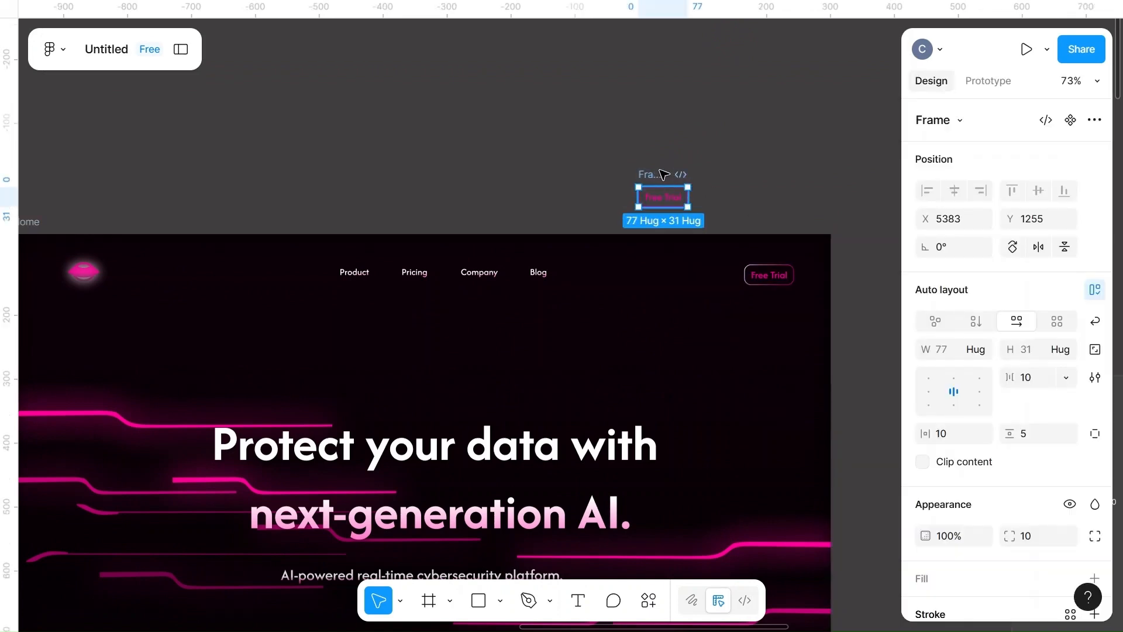
{"action": "left_click", "coordinate": [665, 198]}
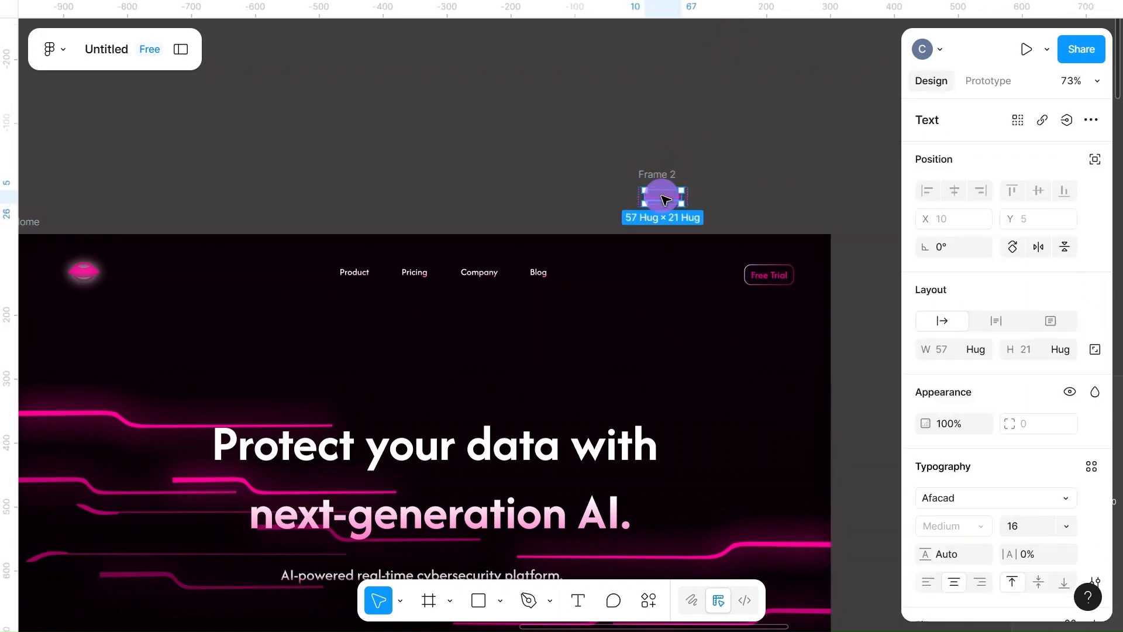
{"action": "double_click", "coordinate": [665, 197]}
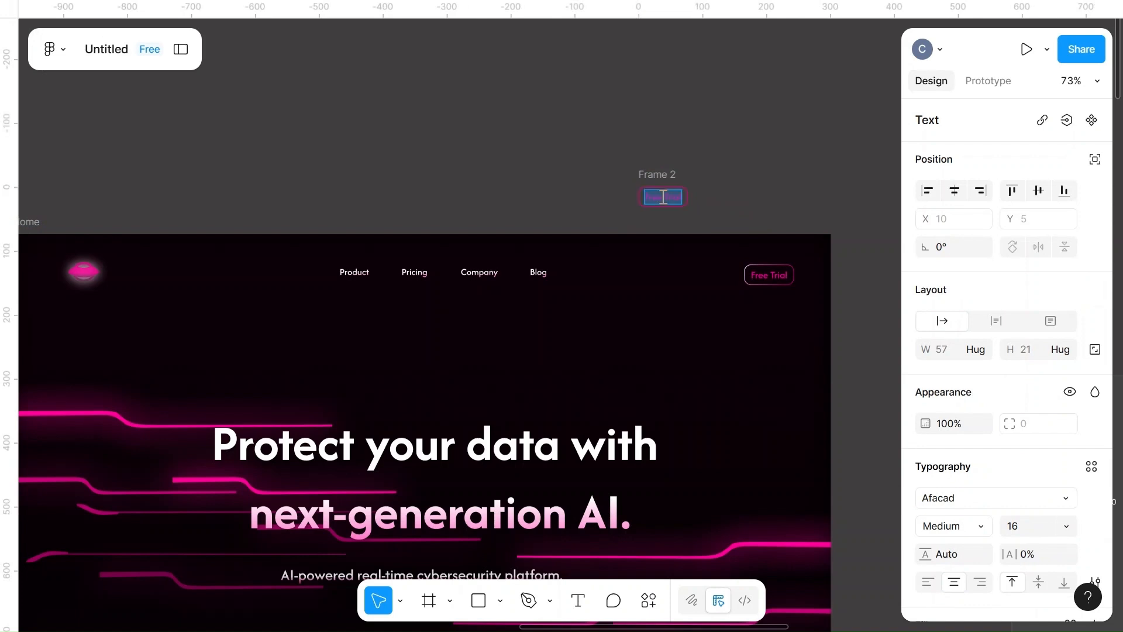
{"action": "key", "text": "BackSpace"}
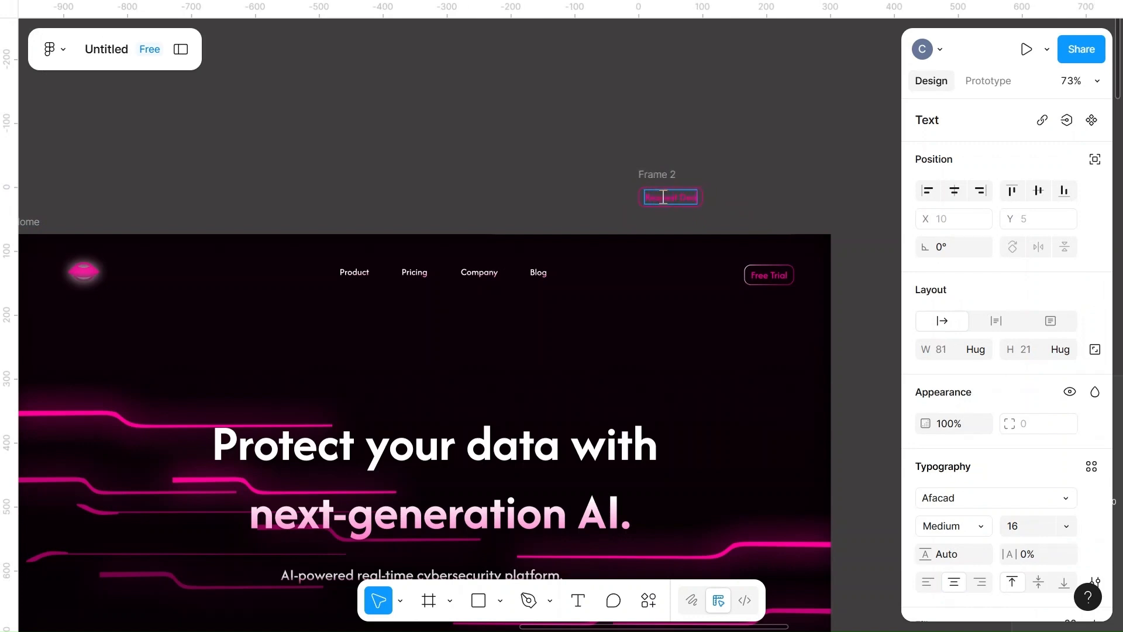
{"action": "key", "text": "Escape"}
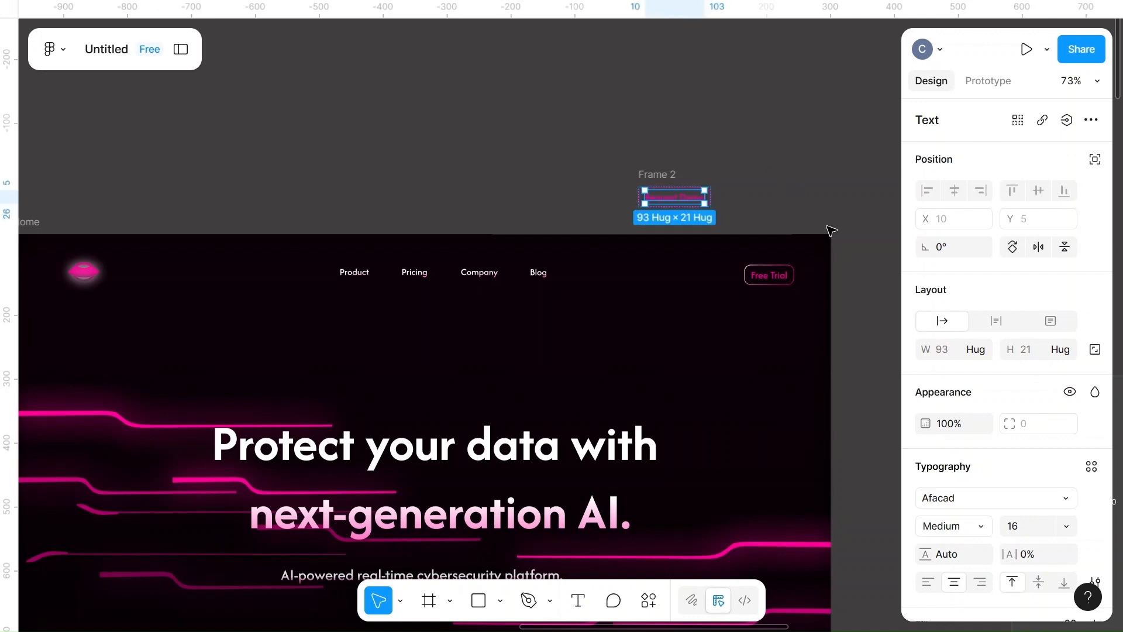
- Set the Request Demo text to font size 24 and SemiBold weight
{"action": "scroll", "coordinate": [1037, 451], "scroll_direction": "down", "scroll_amount": 3}
{"action": "left_click", "coordinate": [1059, 435]}
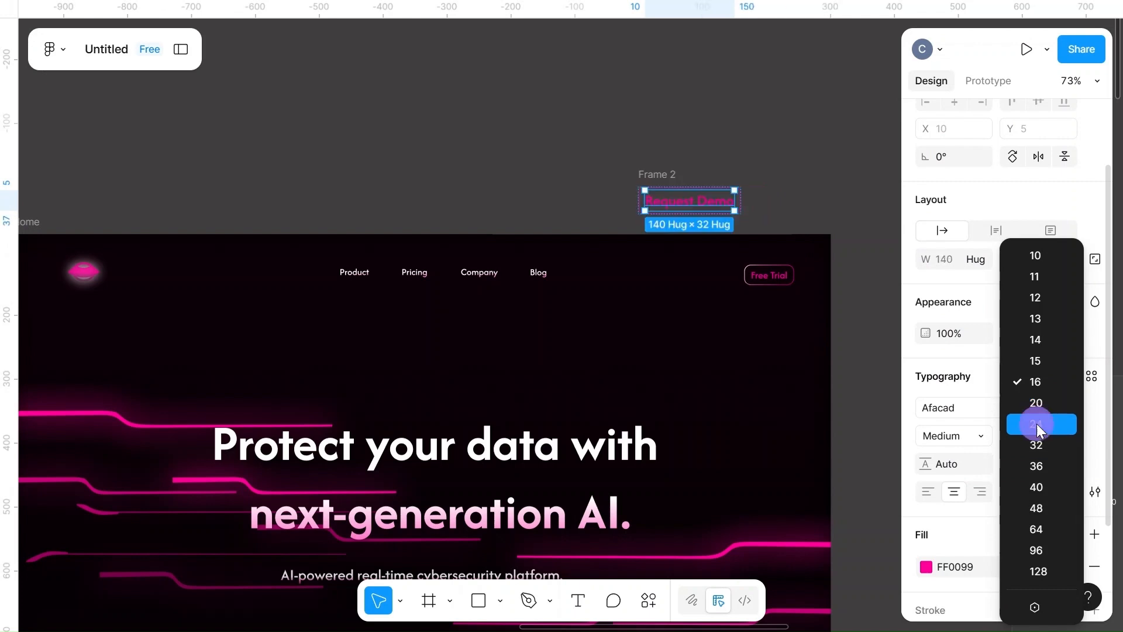
{"action": "left_click", "coordinate": [1037, 425]}
{"action": "left_click", "coordinate": [978, 438]}
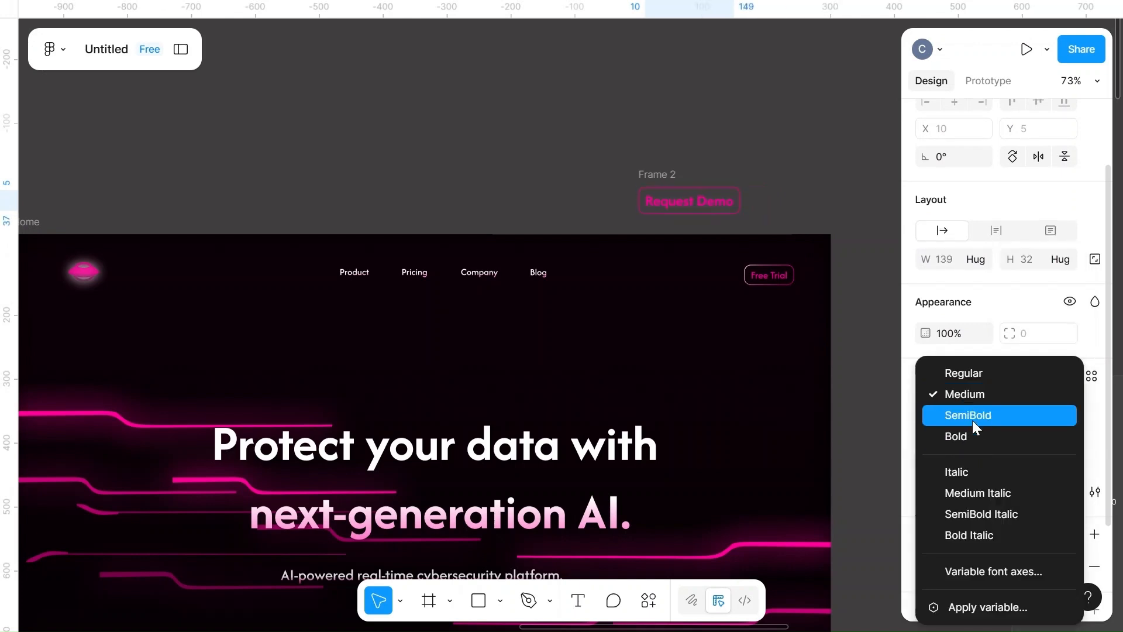
{"action": "left_click", "coordinate": [975, 416]}
{"action": "left_click", "coordinate": [830, 213]}
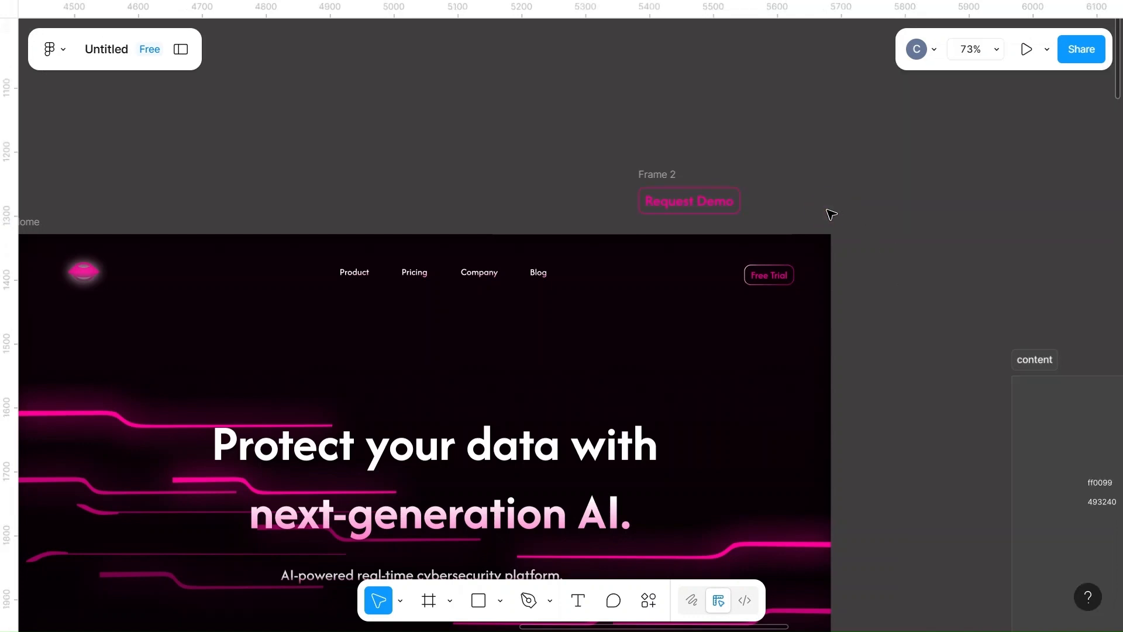
- Add a solid FFFFFF fill to the Request Demo button frame
{"action": "scroll", "coordinate": [830, 213], "scroll_direction": "right", "scroll_amount": 3}
{"action": "scroll", "coordinate": [831, 213], "scroll_direction": "up", "scroll_amount": 5}
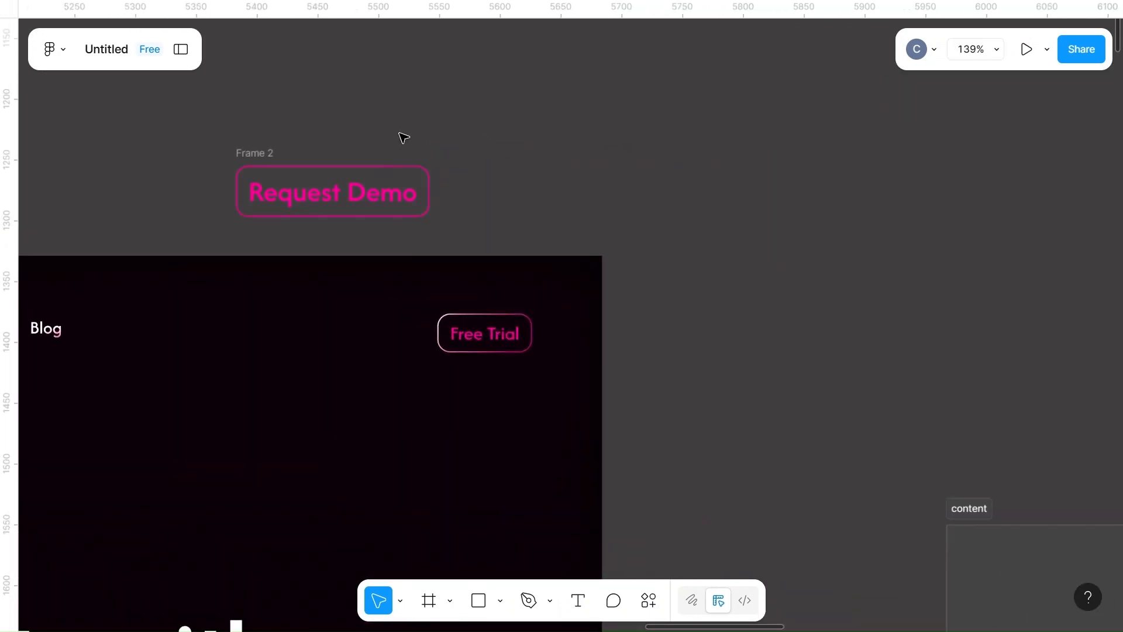
{"action": "left_click", "coordinate": [413, 175]}
{"action": "left_click", "coordinate": [644, 262]}
{"action": "left_click", "coordinate": [248, 160]}
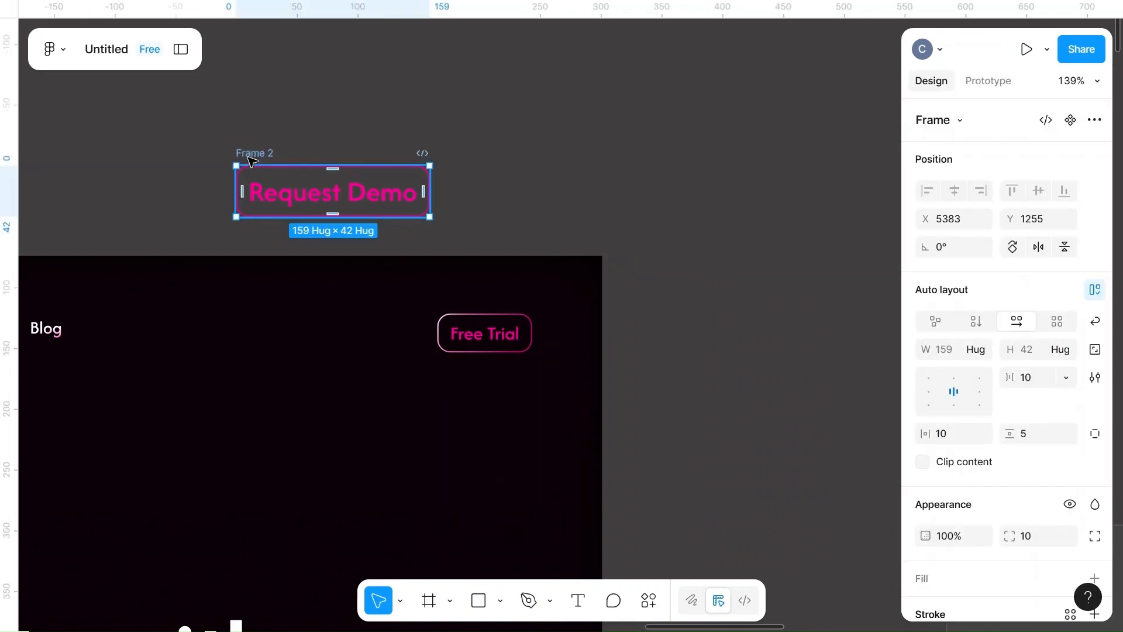
{"action": "scroll", "coordinate": [958, 445], "scroll_direction": "down", "scroll_amount": 3}
{"action": "scroll", "coordinate": [957, 445], "scroll_direction": "down", "scroll_amount": 2}
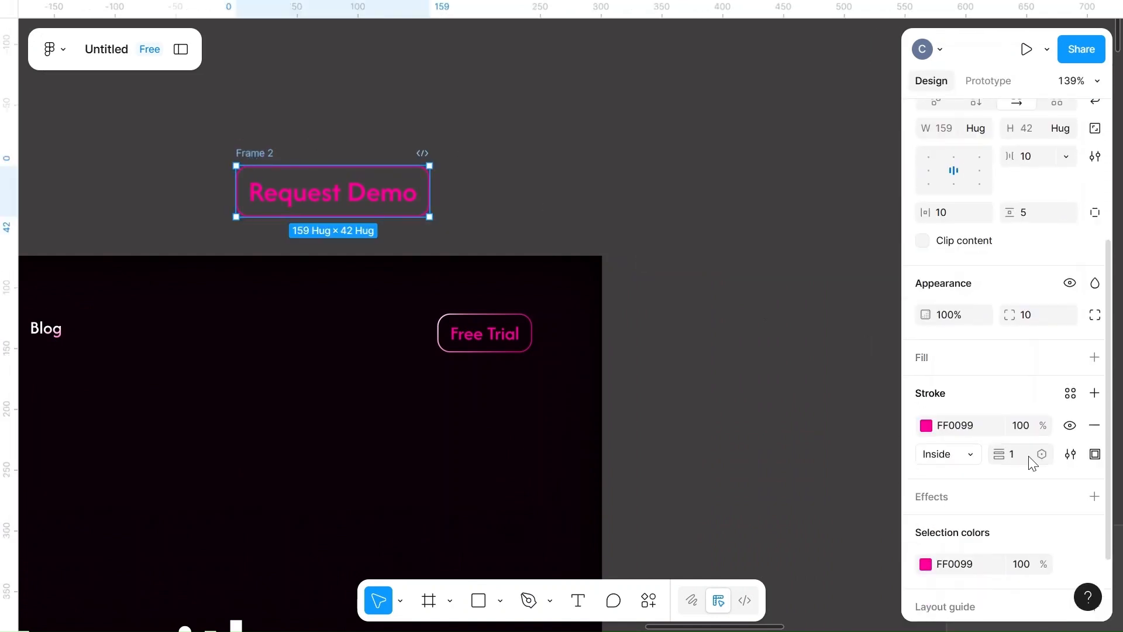
{"action": "left_click", "coordinate": [1095, 357]}
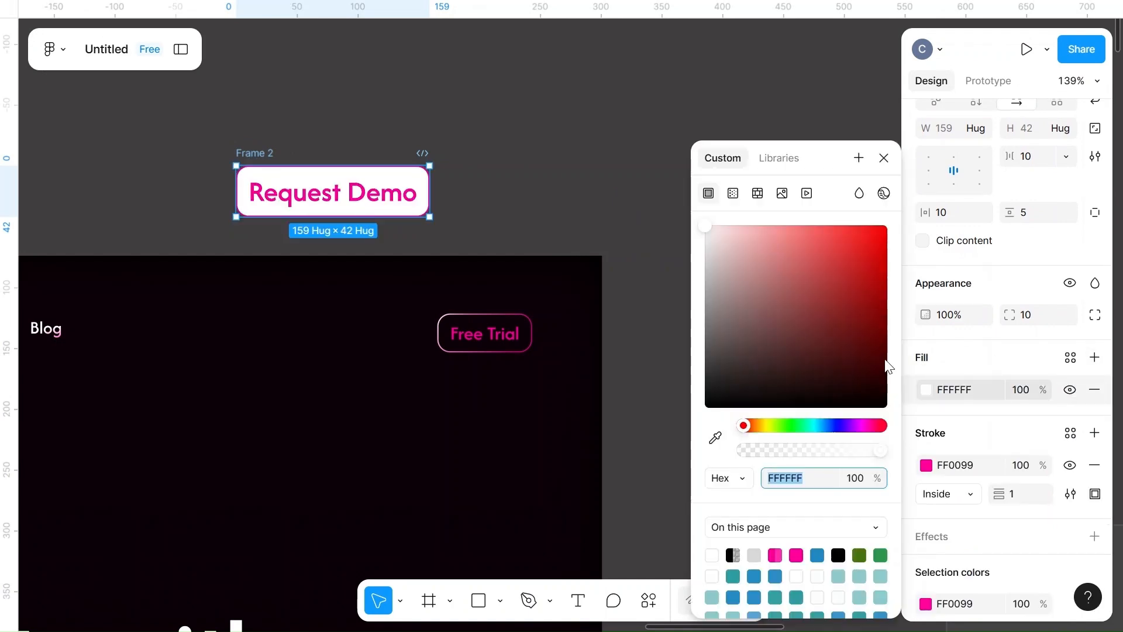
- Give the Request Demo text a linear gradient fill from FFFFFF at 0% to FF0099 at 100%
{"action": "double_click", "coordinate": [384, 193]}
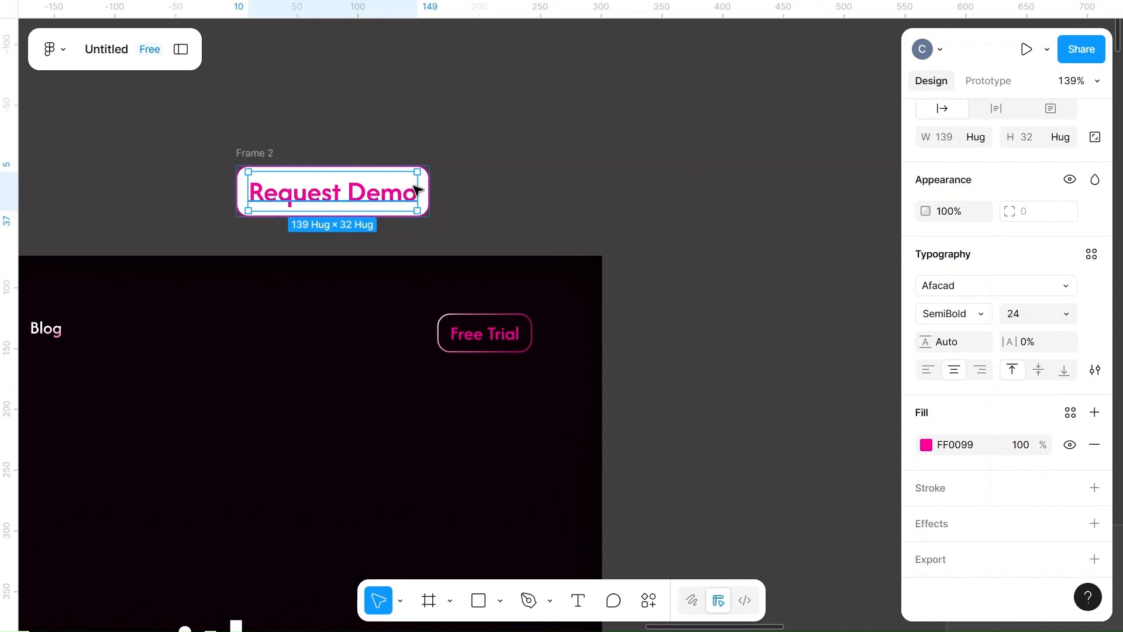
{"action": "left_click", "coordinate": [926, 444]}
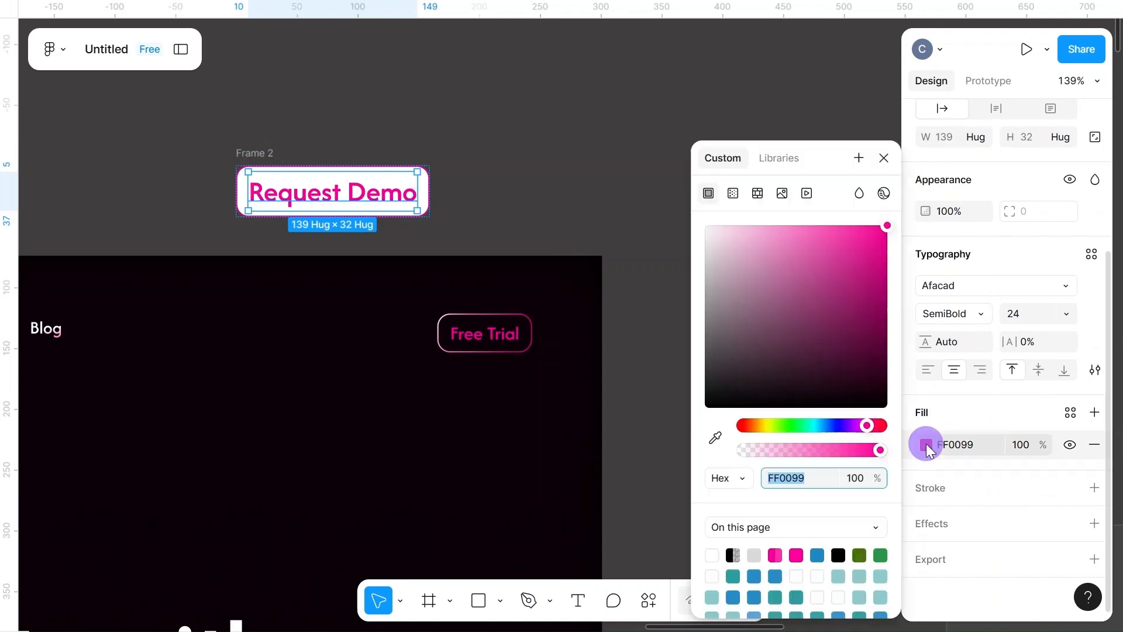
{"action": "left_click", "coordinate": [733, 193]}
{"action": "left_click", "coordinate": [788, 351]}
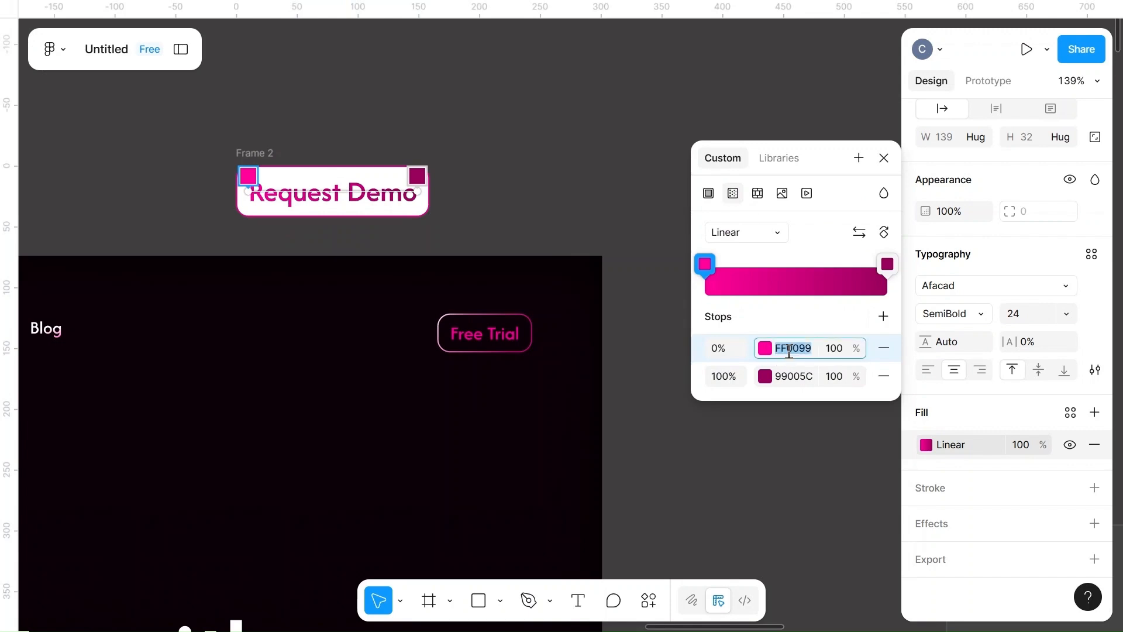
{"action": "type", "text": "ffff"}
{"action": "left_click", "coordinate": [789, 375]}
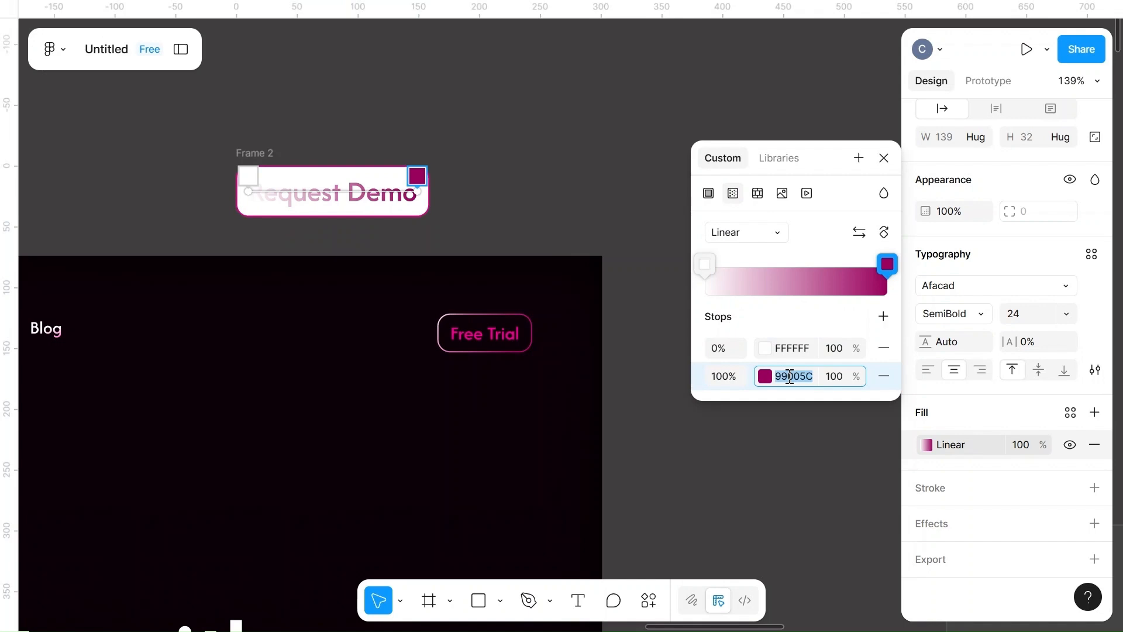
{"action": "type", "text": "ff0099"}
{"action": "left_click", "coordinate": [792, 313]}
- Turn the Request Demo text gradient vertical, white above and pink below, and shorten it to end near the letters' baseline
{"action": "left_click_drag", "start_coordinate": [251, 188], "coordinate": [333, 179]}
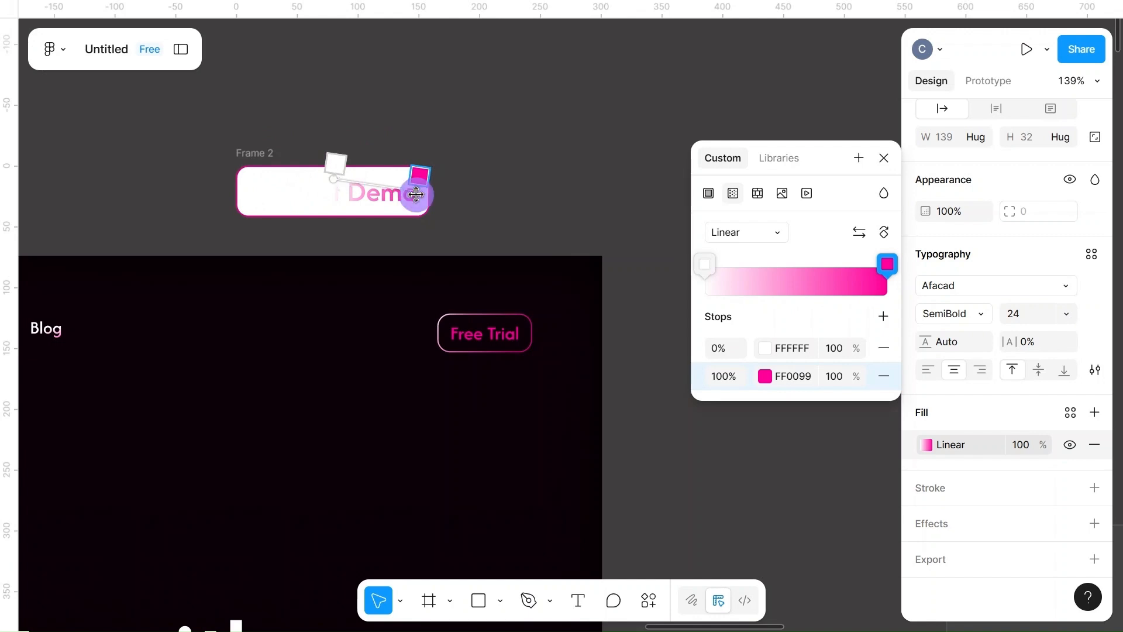
{"action": "left_click_drag", "start_coordinate": [416, 194], "coordinate": [348, 222]}
{"action": "scroll", "coordinate": [386, 168], "scroll_direction": "up", "scroll_amount": 1}
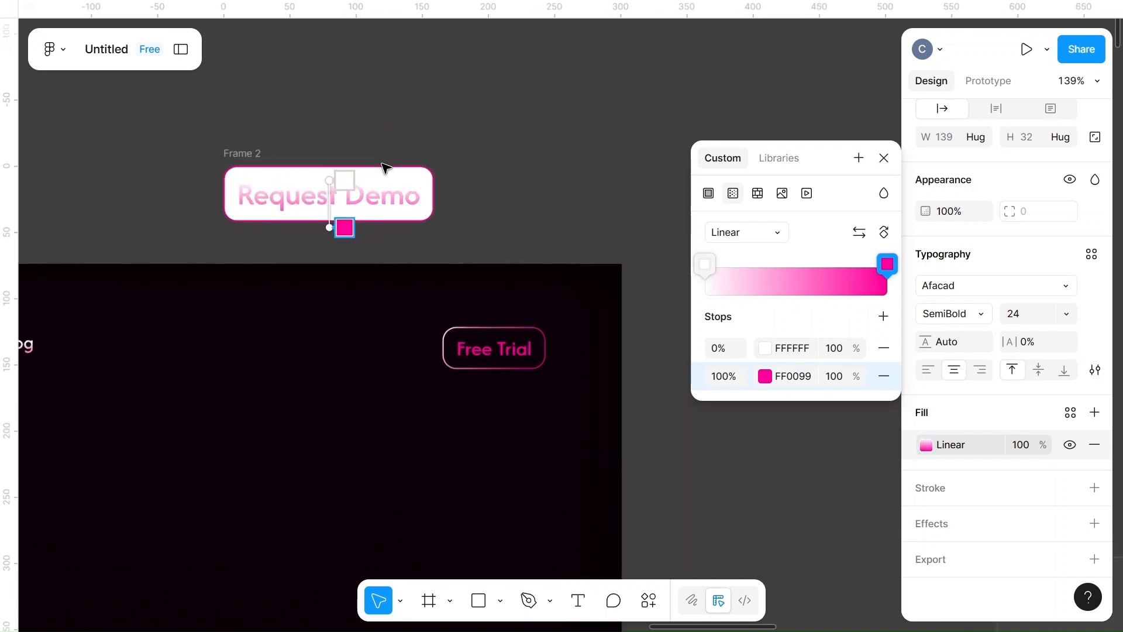
{"action": "scroll", "coordinate": [386, 168], "scroll_direction": "up", "scroll_amount": 5}
{"action": "scroll", "coordinate": [218, 283], "scroll_direction": "left", "scroll_amount": 5}
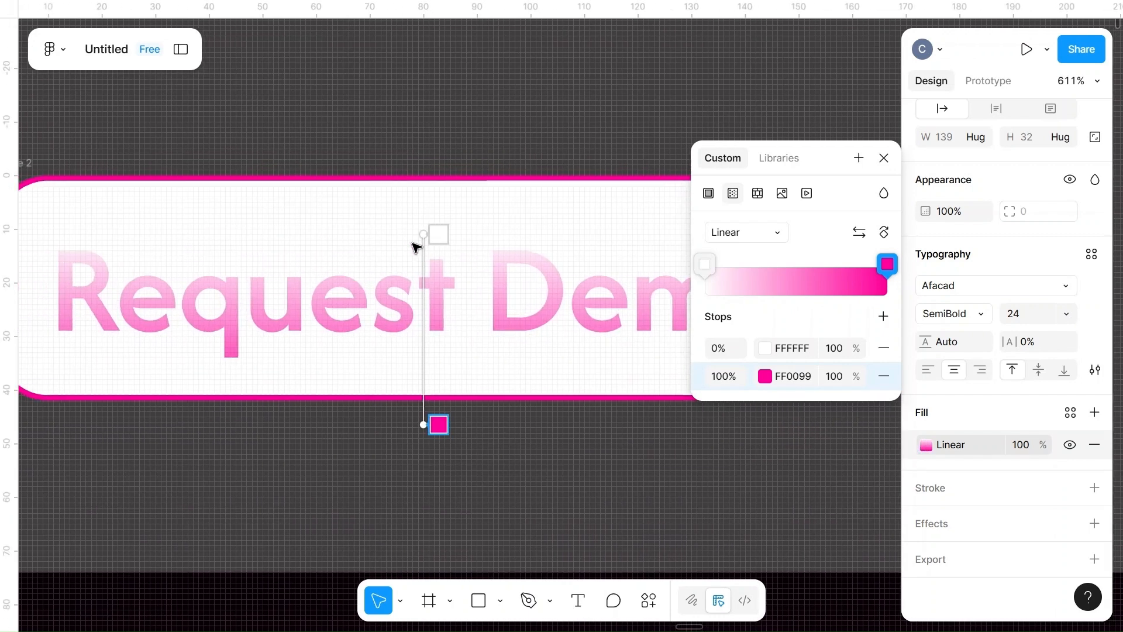
{"action": "left_click_drag", "start_coordinate": [438, 234], "coordinate": [439, 272]}
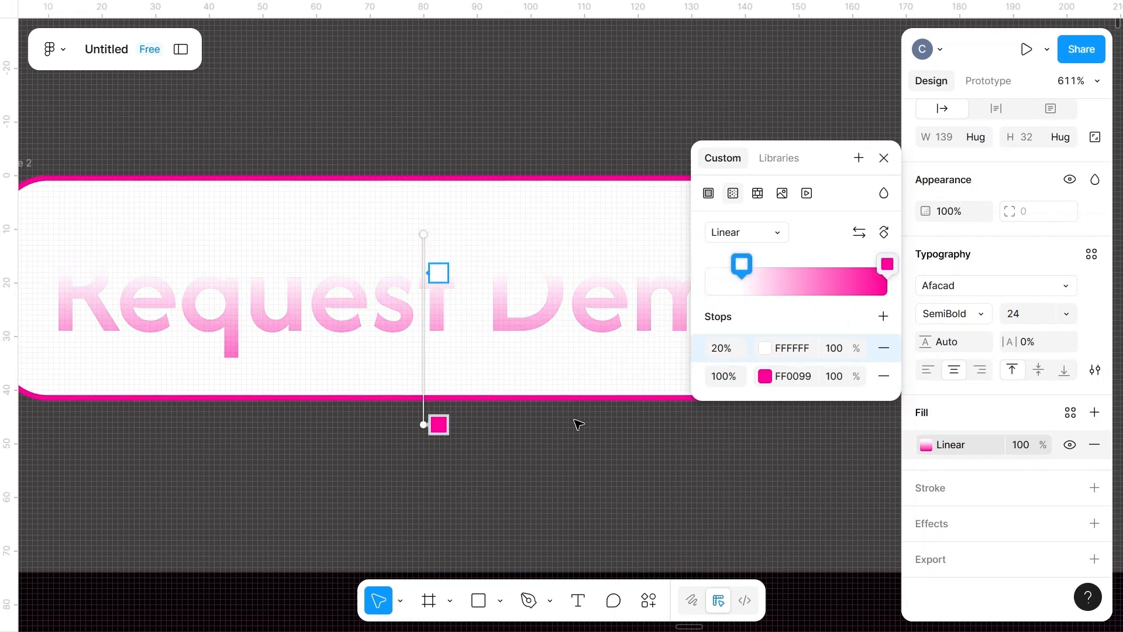
{"action": "left_click_drag", "start_coordinate": [431, 424], "coordinate": [425, 342]}
- Place the text gradient's pink stop at 94% and its white stop at 43%, and lower the pink stop's opacity
{"action": "left_click", "coordinate": [425, 409]}
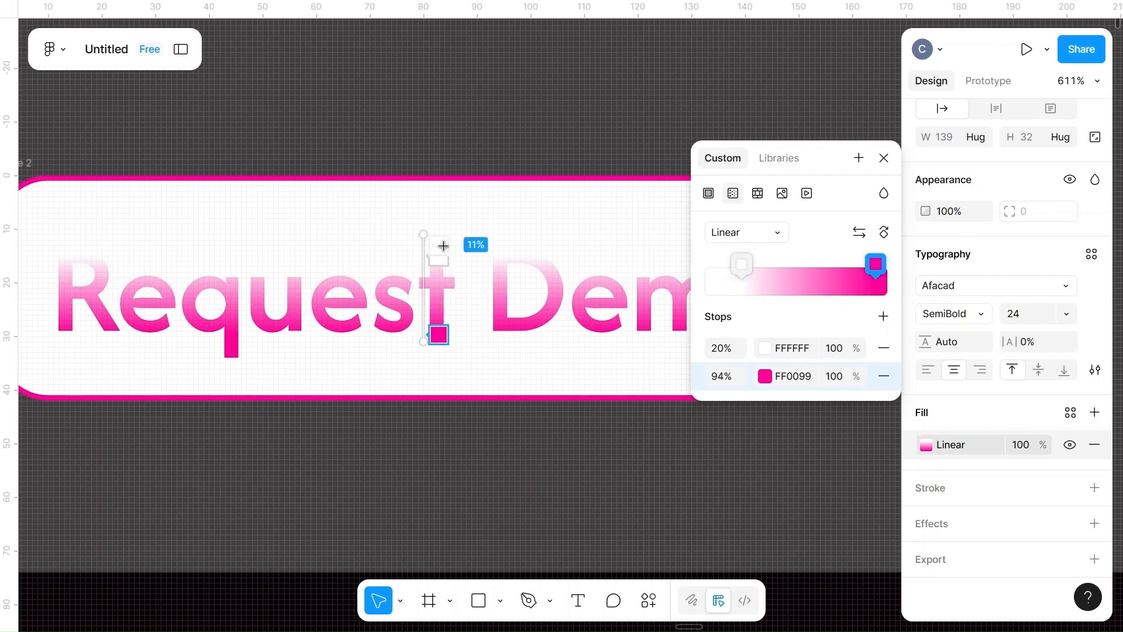
{"action": "left_click_drag", "start_coordinate": [444, 253], "coordinate": [443, 280]}
{"action": "left_click", "coordinate": [832, 377]}
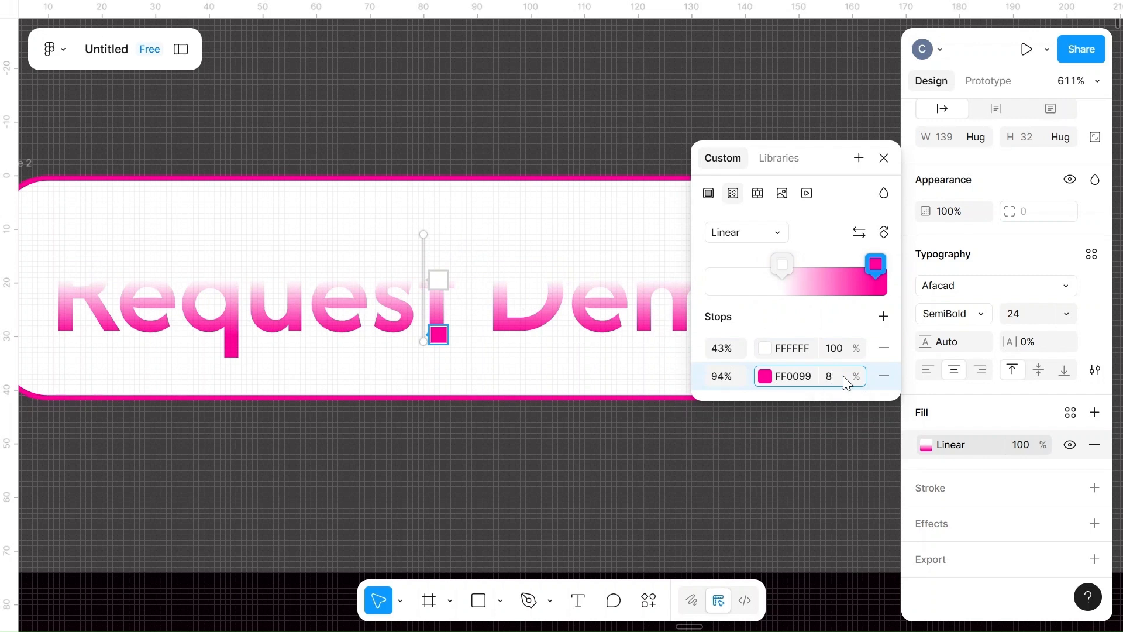
{"action": "left_click", "coordinate": [666, 371]}
- Change the fill color of the Request Demo button frame to 493240
{"action": "scroll", "coordinate": [666, 371], "scroll_direction": "down", "scroll_amount": 2}
{"action": "left_click", "coordinate": [776, 288]}
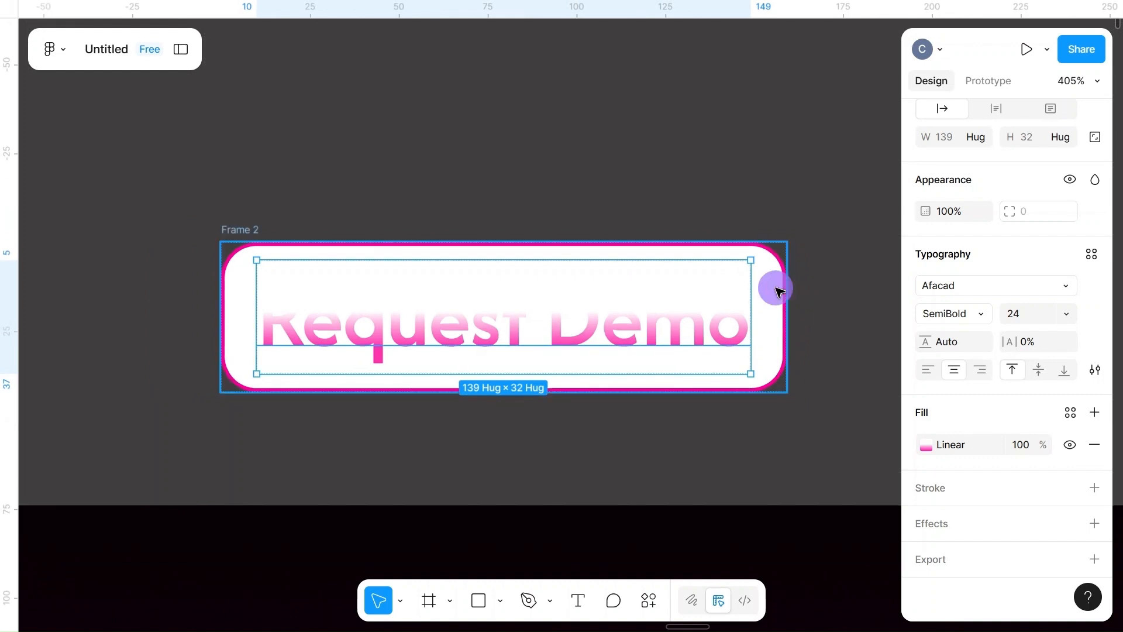
{"action": "left_click", "coordinate": [925, 398]}
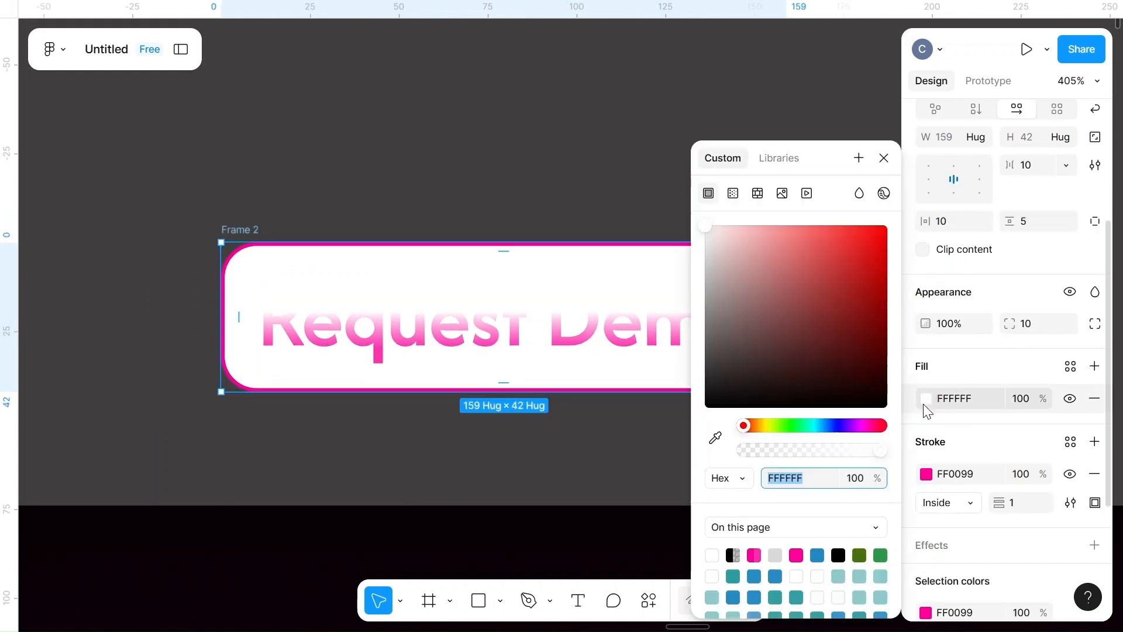
{"action": "left_click", "coordinate": [824, 479]}
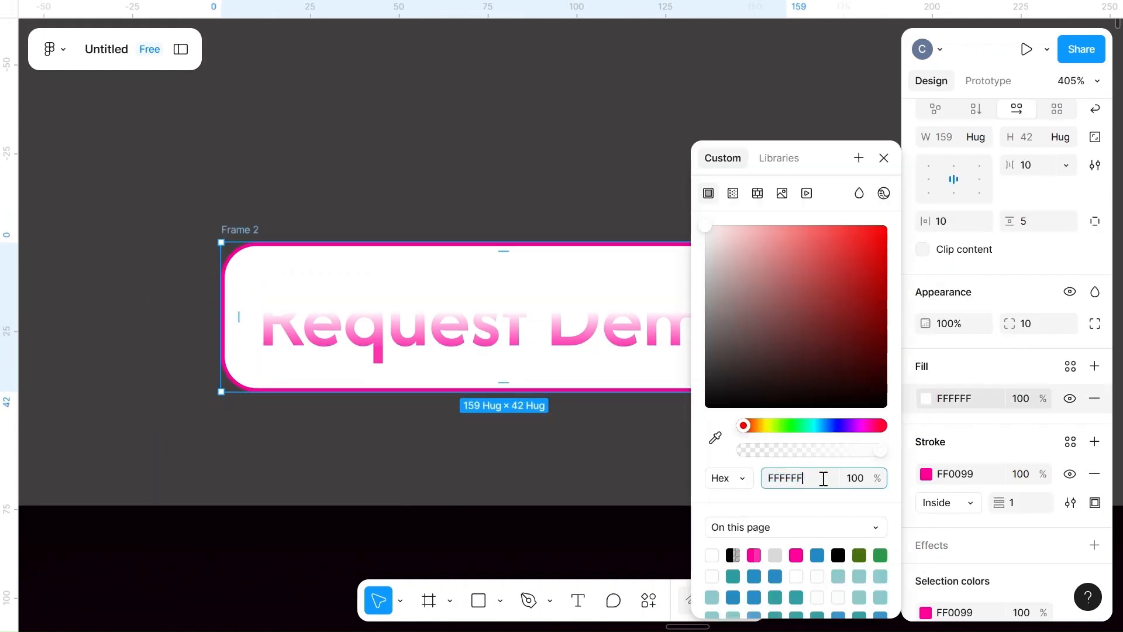
{"action": "type", "text": "493240"}
{"action": "key", "text": "ctrl+a"}
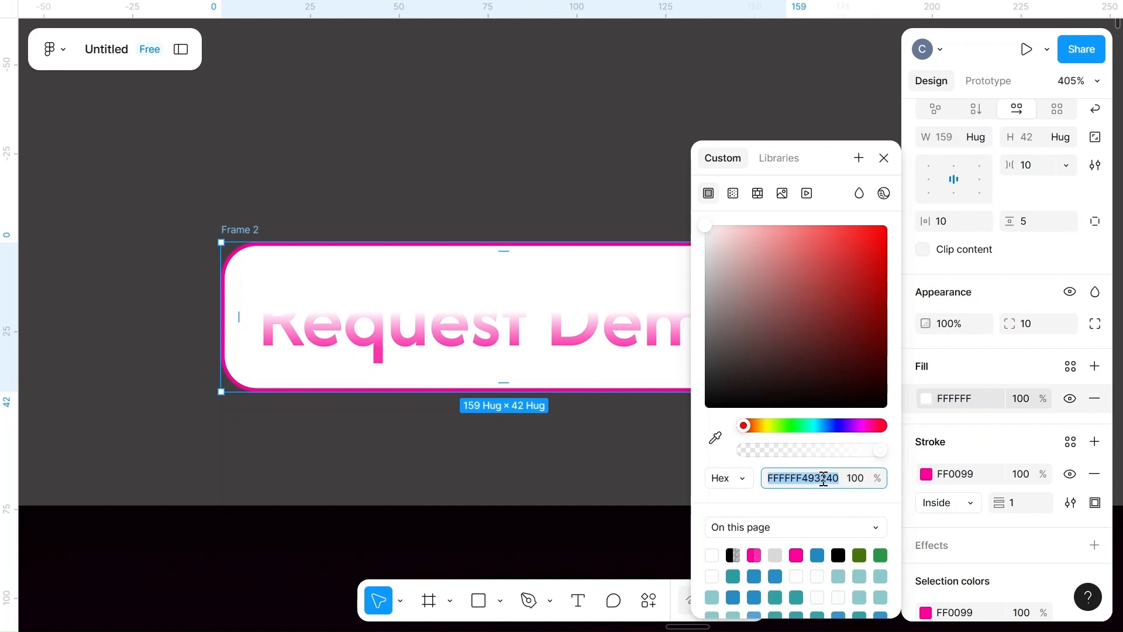
{"action": "key", "text": "BackSpace"}
{"action": "left_click", "coordinate": [599, 168]}
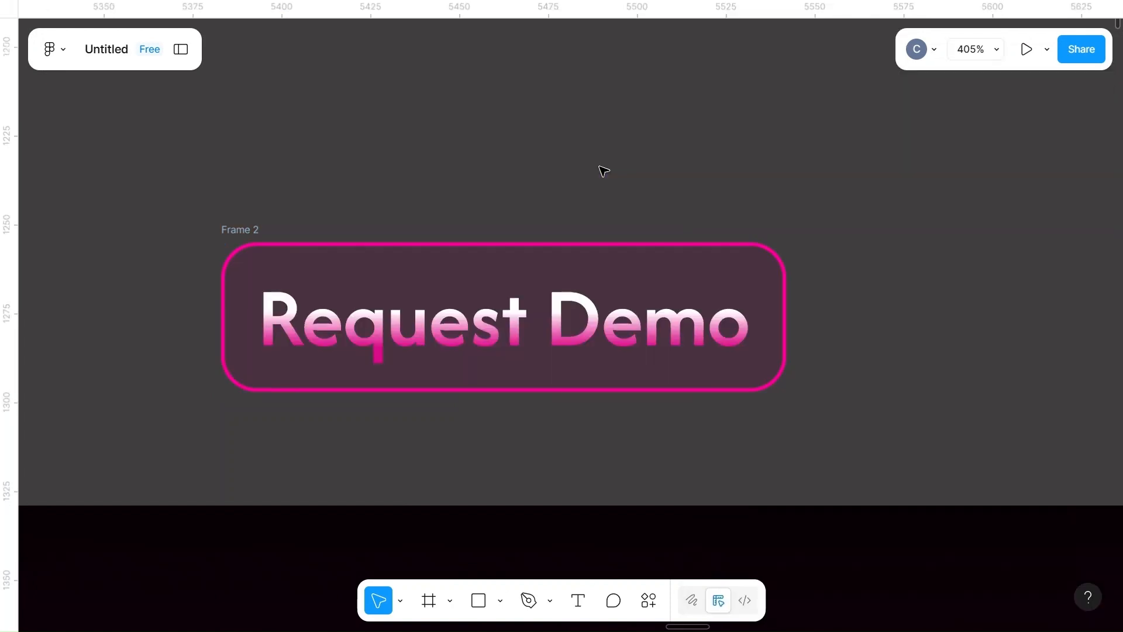
- Set the opacity of the Request Demo frame's 493240 fill to 10%
{"action": "scroll", "coordinate": [600, 168], "scroll_direction": "down", "scroll_amount": 3}
{"action": "scroll", "coordinate": [600, 167], "scroll_direction": "right", "scroll_amount": 3}
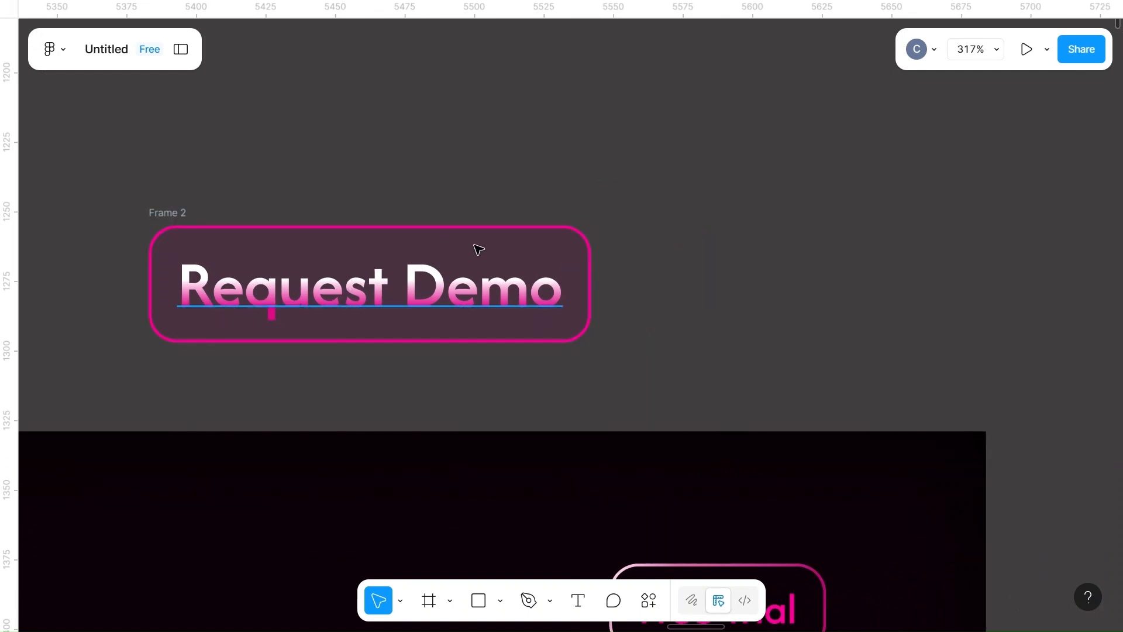
{"action": "left_click", "coordinate": [158, 215]}
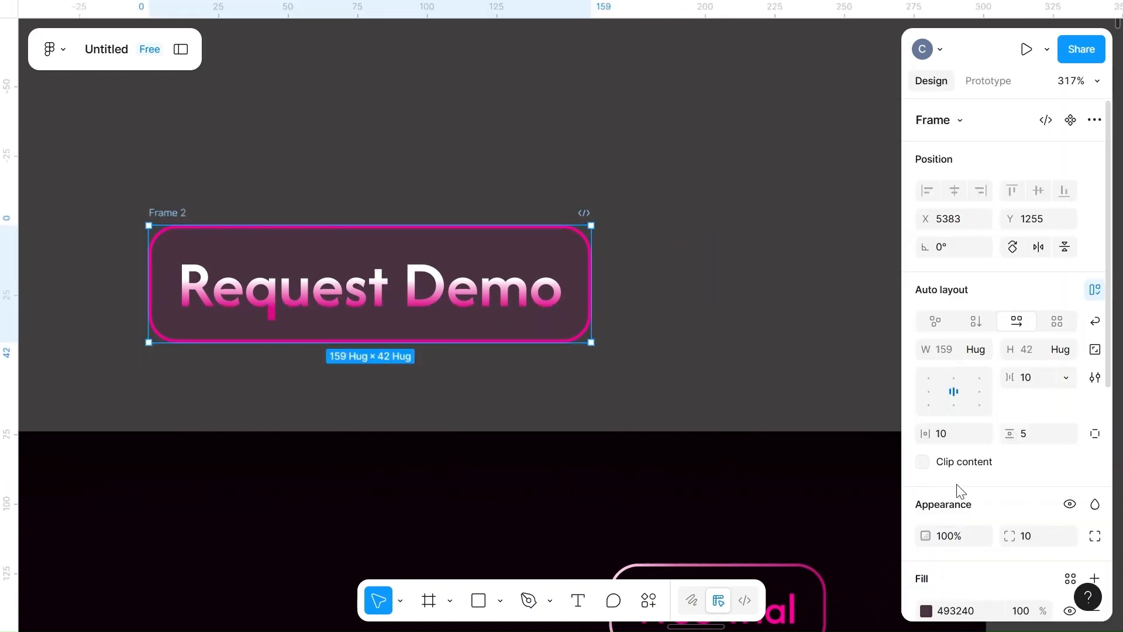
{"action": "scroll", "coordinate": [963, 492], "scroll_direction": "down", "scroll_amount": 3}
{"action": "left_click", "coordinate": [1025, 457]}
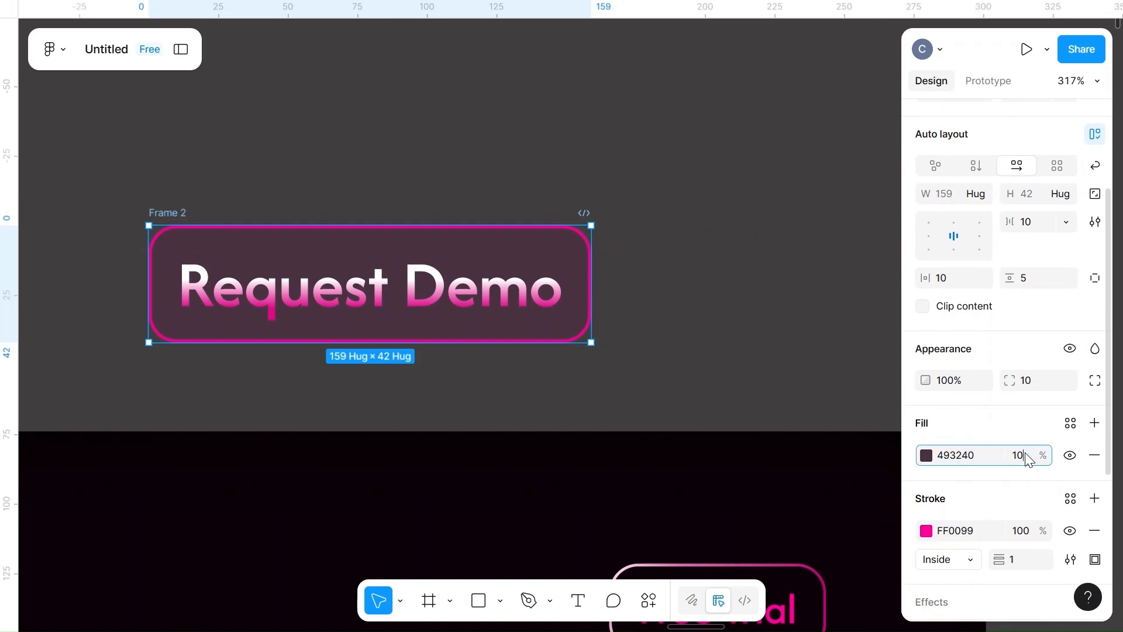
{"action": "left_click", "coordinate": [777, 358]}
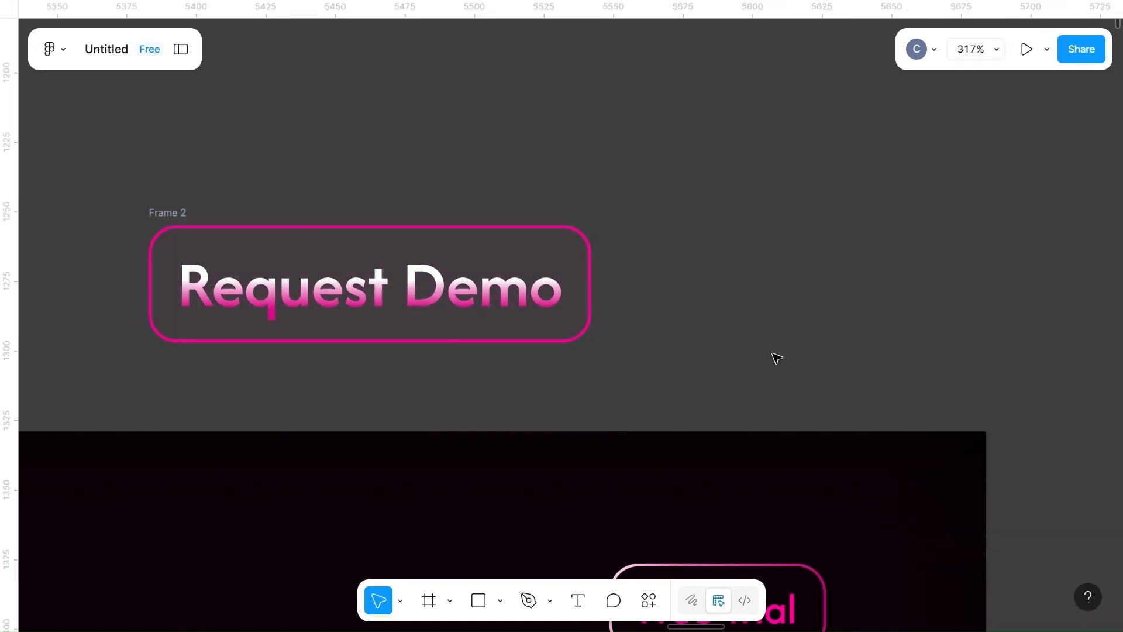
- Set the opacity of the Request Demo frame's 493240 fill to 40%
{"action": "left_click", "coordinate": [148, 211]}
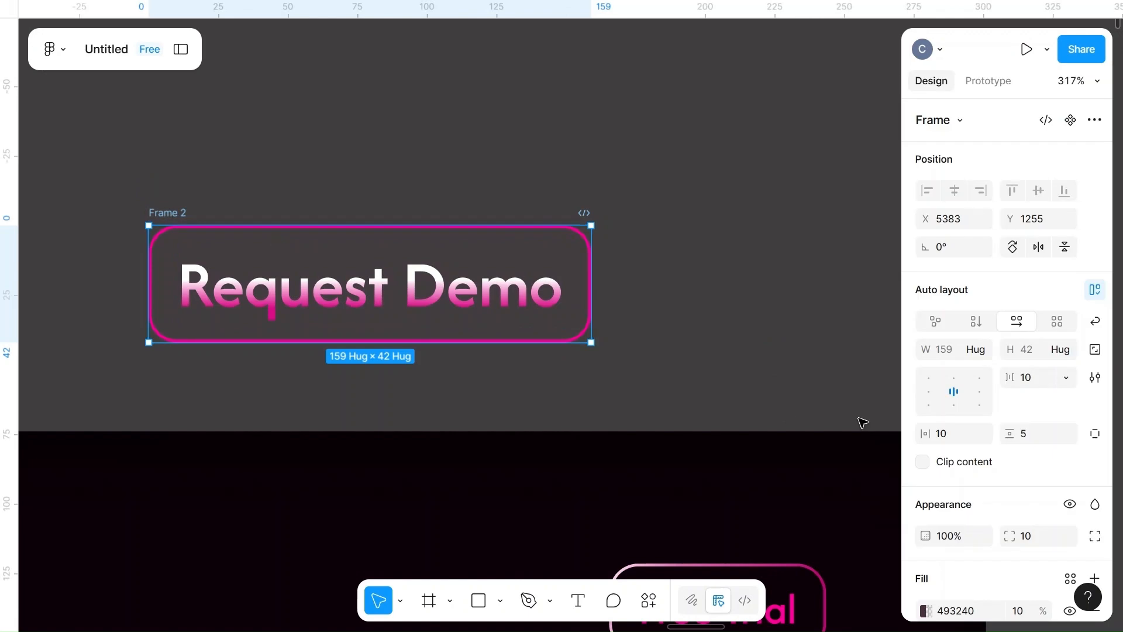
{"action": "scroll", "coordinate": [995, 422], "scroll_direction": "down", "scroll_amount": 2}
{"action": "left_click", "coordinate": [1032, 515]}
{"action": "key", "text": "BackSpace"}
{"action": "key", "text": "BackSpace"}
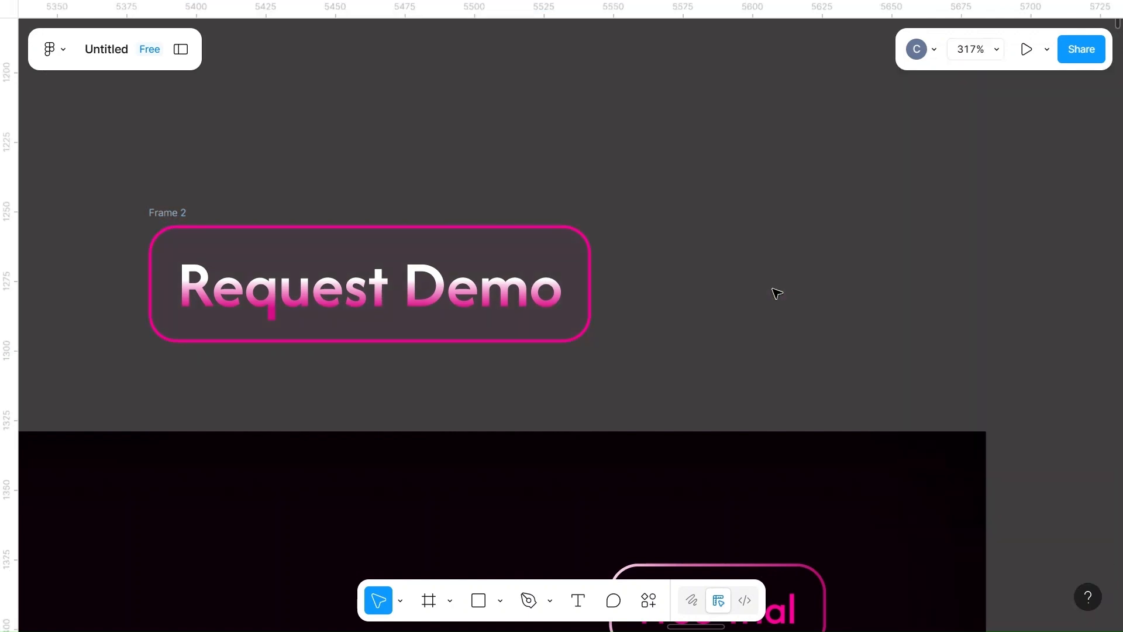
- Set the opacity of the Request Demo frame's 493240 fill to 50%
{"action": "left_click", "coordinate": [163, 216]}
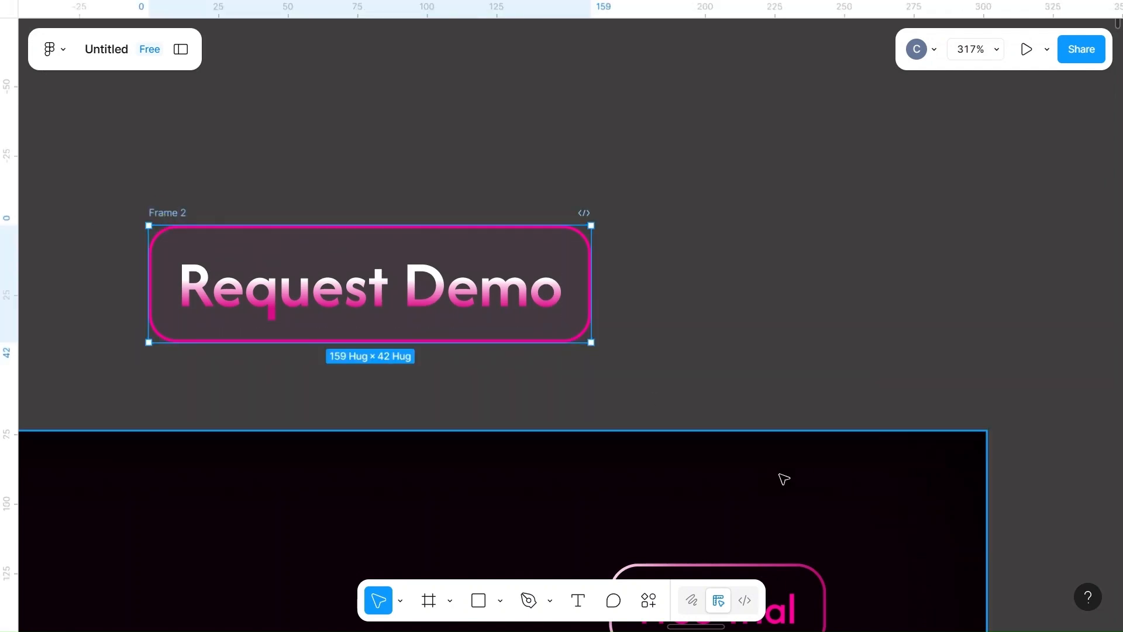
{"action": "scroll", "coordinate": [999, 518], "scroll_direction": "down", "scroll_amount": 2}
{"action": "left_click", "coordinate": [1024, 521]}
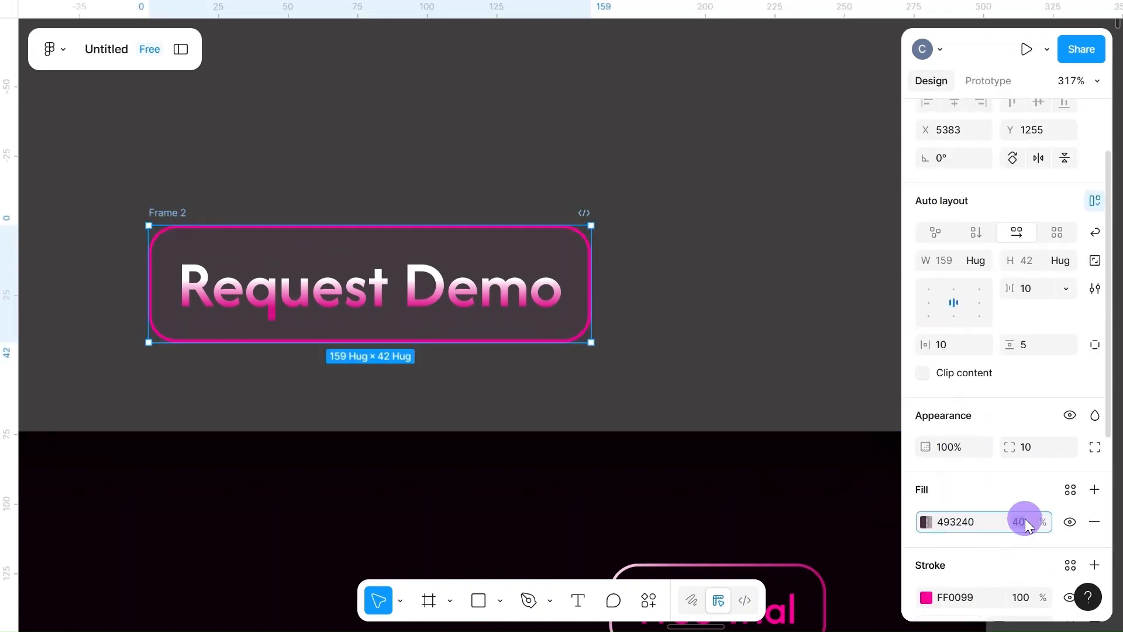
{"action": "key", "text": "BackSpace"}
{"action": "left_click", "coordinate": [746, 324]}
{"action": "scroll", "coordinate": [746, 324], "scroll_direction": "down", "scroll_amount": 3}
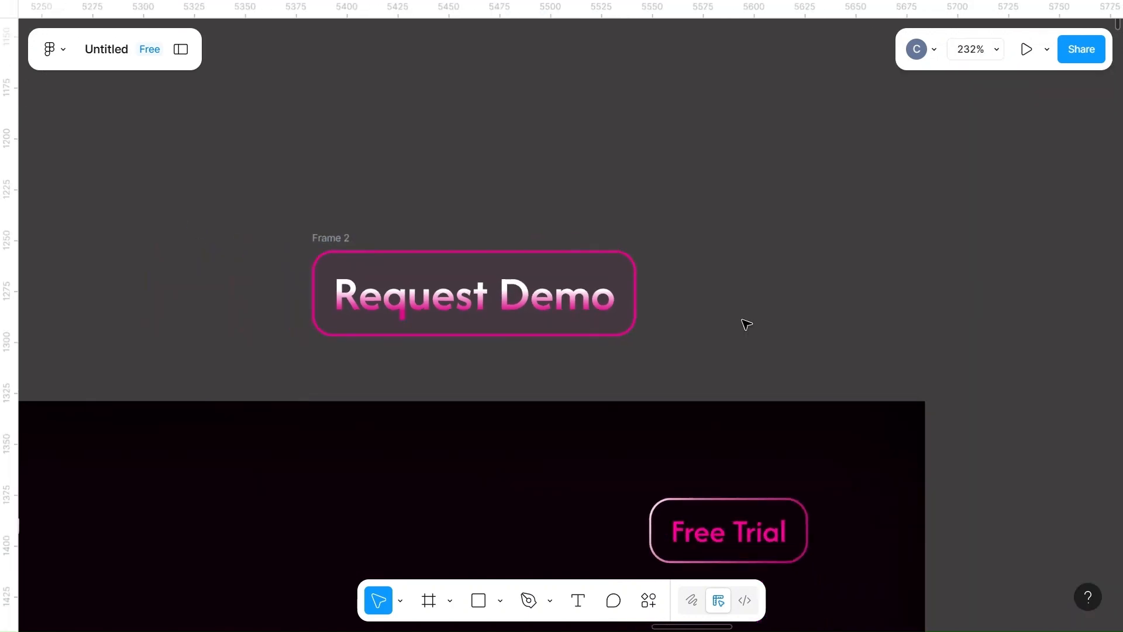
- Set the Request Demo frame's stroke position to Center, keeping its FF0099 color
{"action": "left_click", "coordinate": [324, 243]}
{"action": "scroll", "coordinate": [1001, 503], "scroll_direction": "down", "scroll_amount": 5}
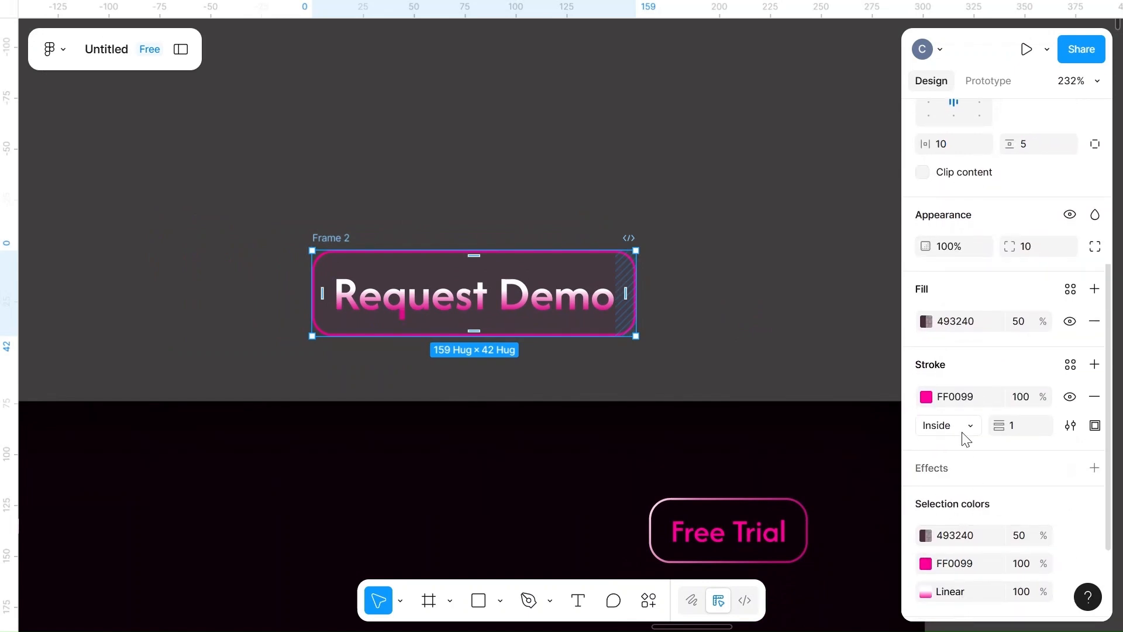
{"action": "left_click", "coordinate": [967, 426]}
{"action": "left_click", "coordinate": [964, 406]}
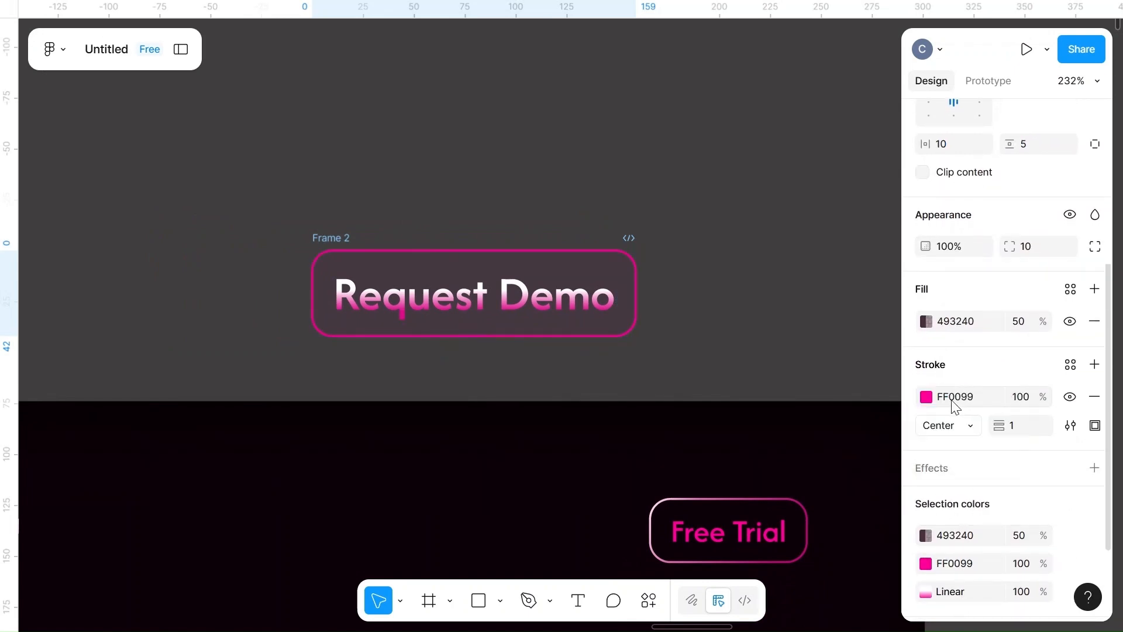
{"action": "left_click", "coordinate": [926, 398]}
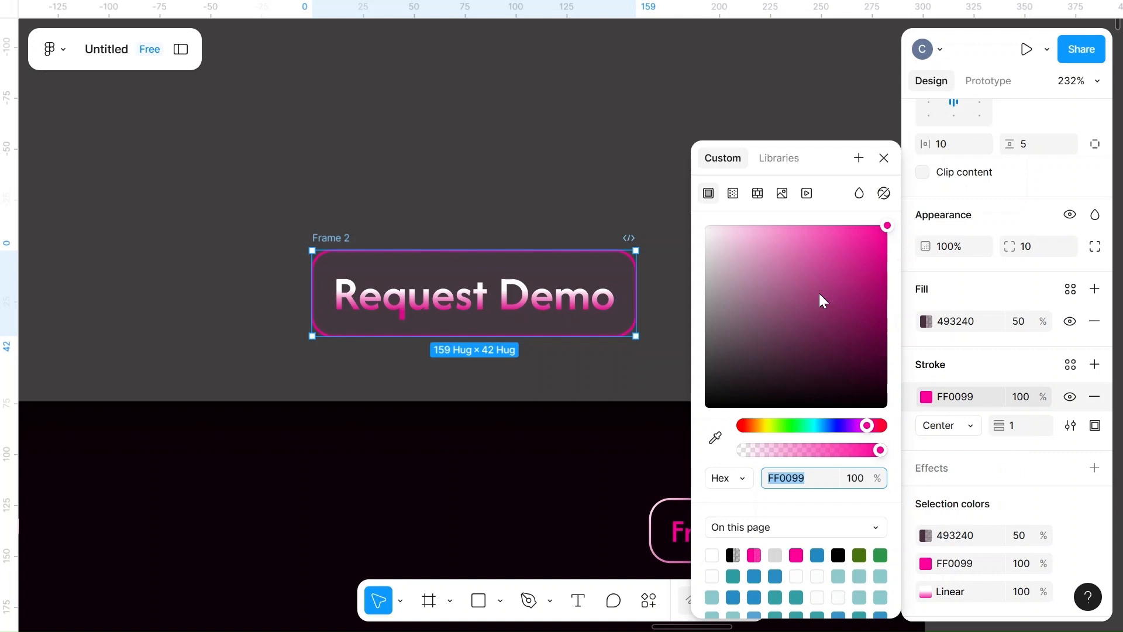
{"action": "left_click", "coordinate": [612, 206]}
- Move the Request Demo button into the Home frame, directly below the AI-powered cybersecurity platform line
{"action": "scroll", "coordinate": [613, 208], "scroll_direction": "down", "scroll_amount": 10}
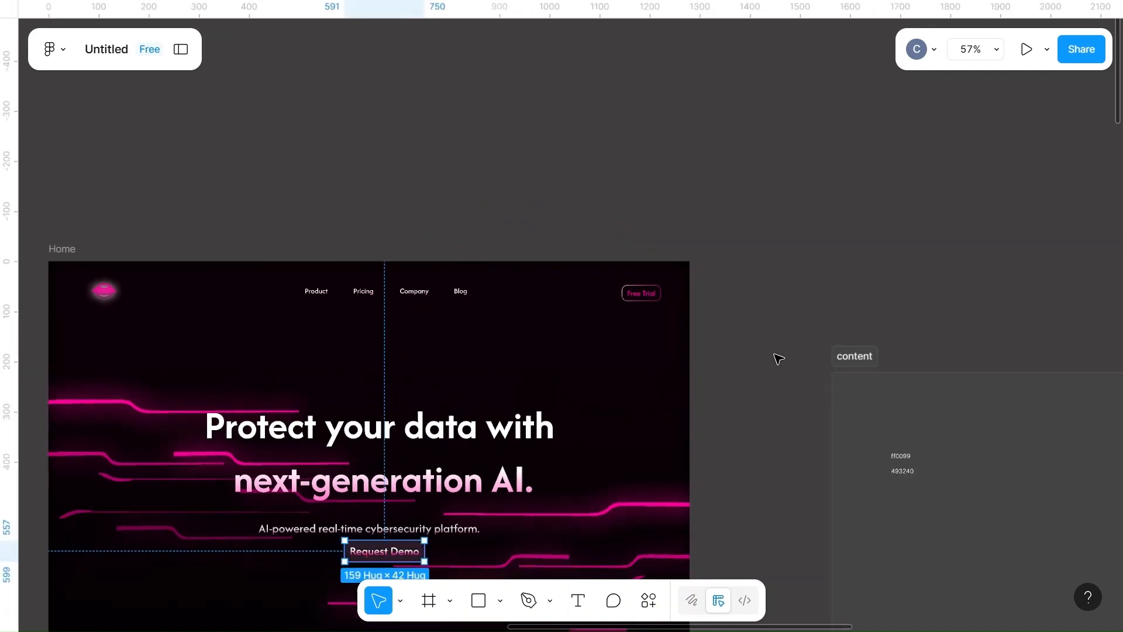
{"action": "scroll", "coordinate": [774, 355], "scroll_direction": "down", "scroll_amount": 3}
{"action": "scroll", "coordinate": [784, 344], "scroll_direction": "down", "scroll_amount": 3}
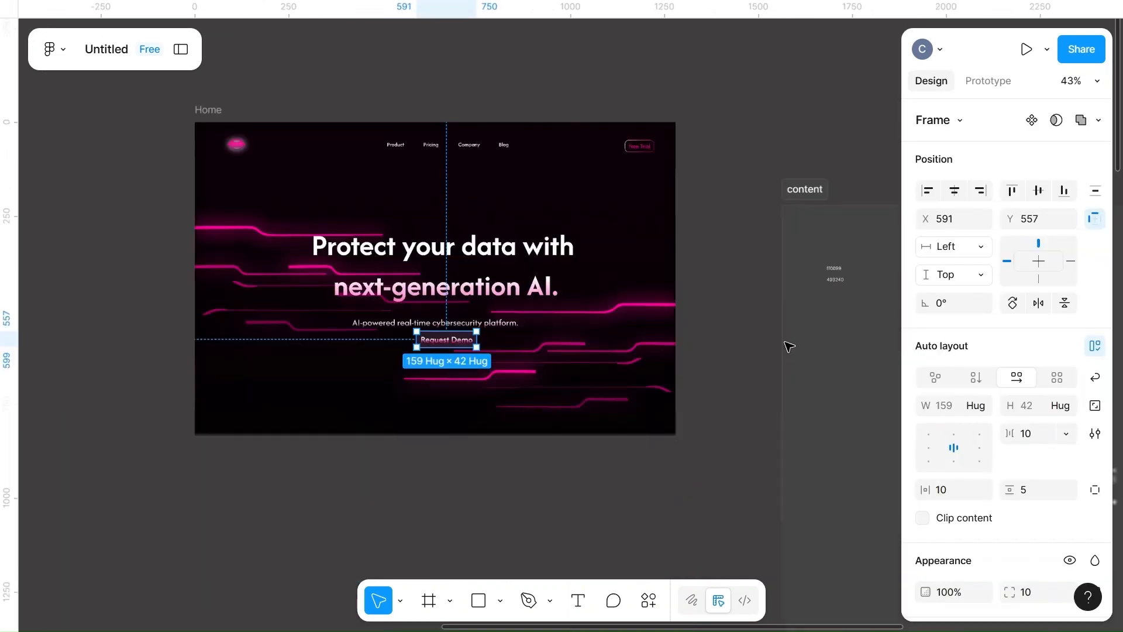
{"action": "scroll", "coordinate": [784, 342], "scroll_direction": "up", "scroll_amount": 6}
{"action": "scroll", "coordinate": [787, 345], "scroll_direction": "left", "scroll_amount": 5}
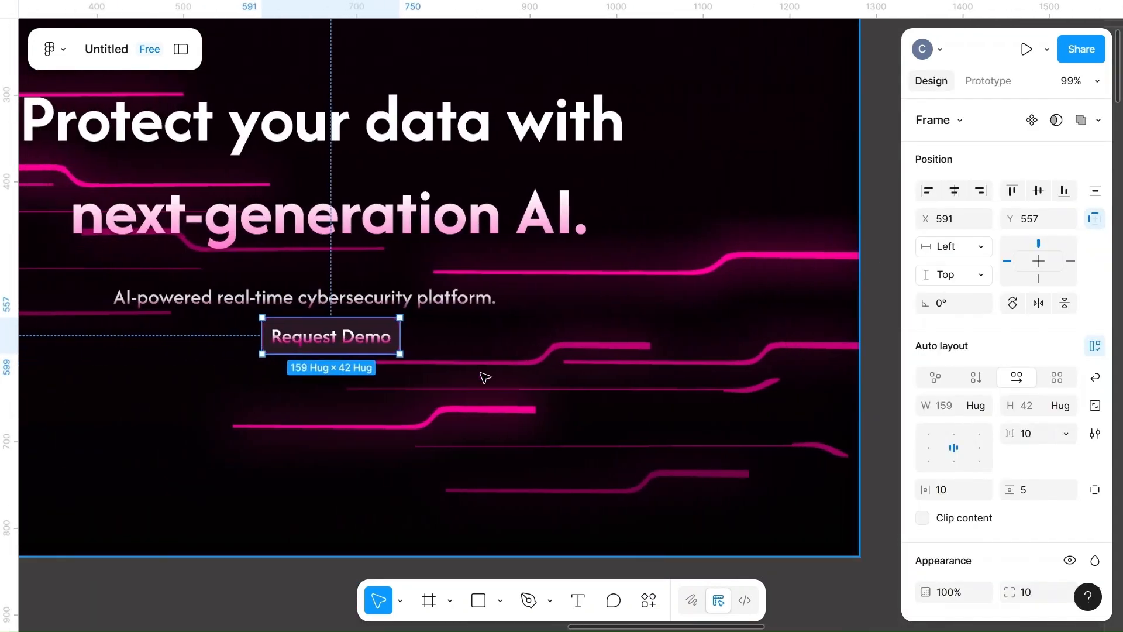
{"action": "scroll", "coordinate": [484, 375], "scroll_direction": "left", "scroll_amount": 3}
{"action": "left_click_drag", "start_coordinate": [529, 320], "coordinate": [494, 375]}
{"action": "key", "text": "ctrl+z"}
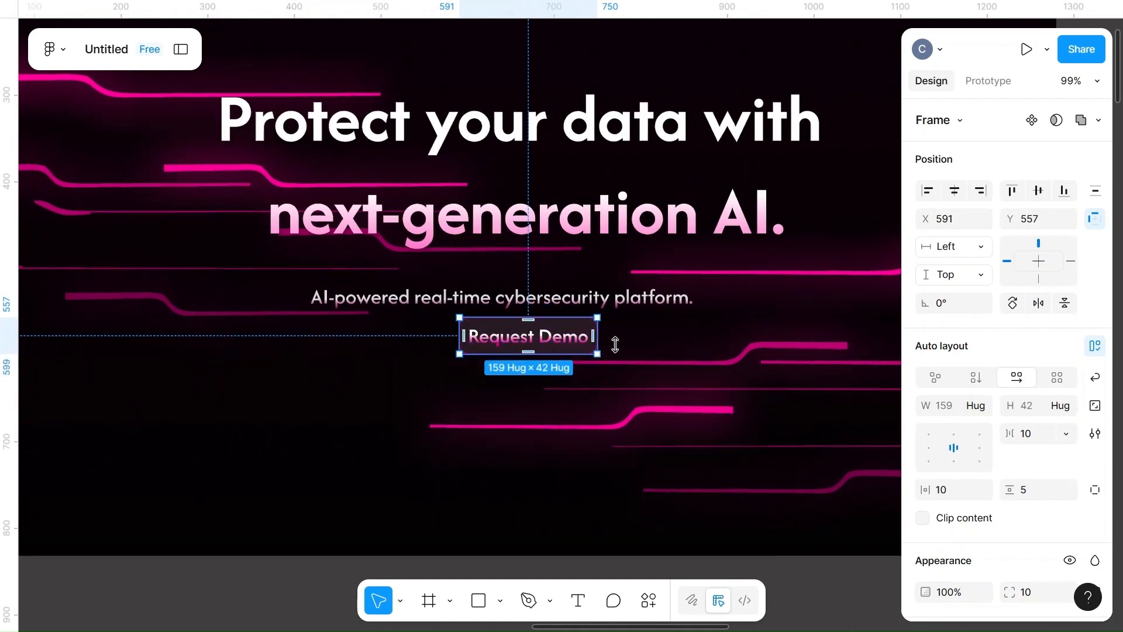
{"action": "left_click", "coordinate": [659, 344]}
{"action": "left_click_drag", "start_coordinate": [533, 337], "coordinate": [525, 367]}
{"action": "left_click", "coordinate": [521, 368]}
{"action": "key", "text": "ctrl+z"}
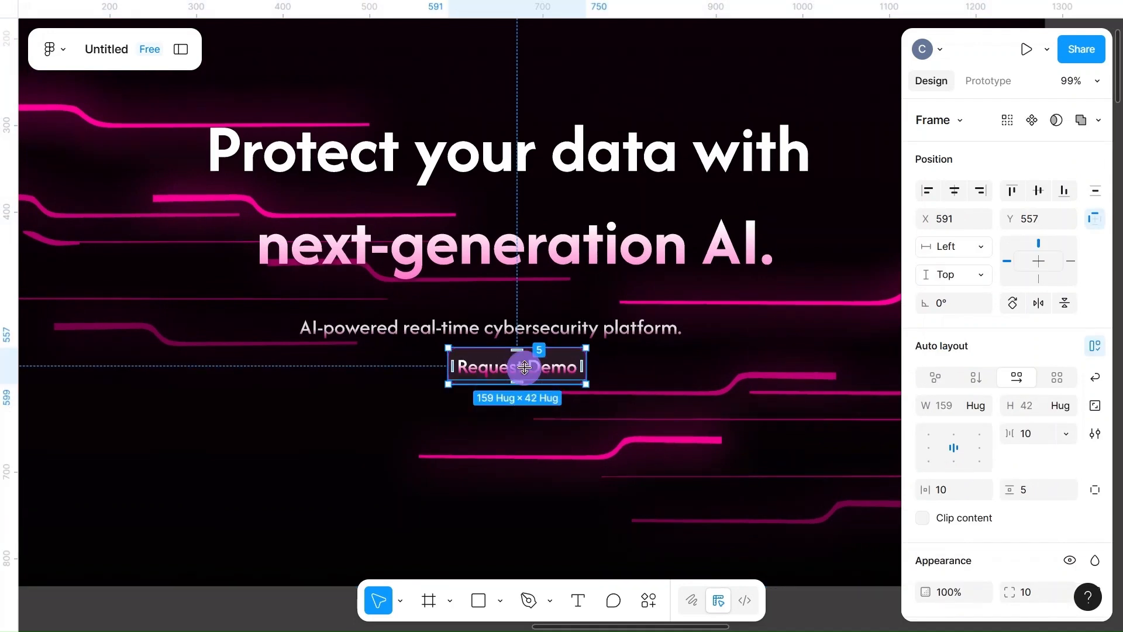
{"action": "left_click", "coordinate": [609, 380]}
{"action": "left_click", "coordinate": [608, 379]}
{"action": "left_click", "coordinate": [534, 371]}
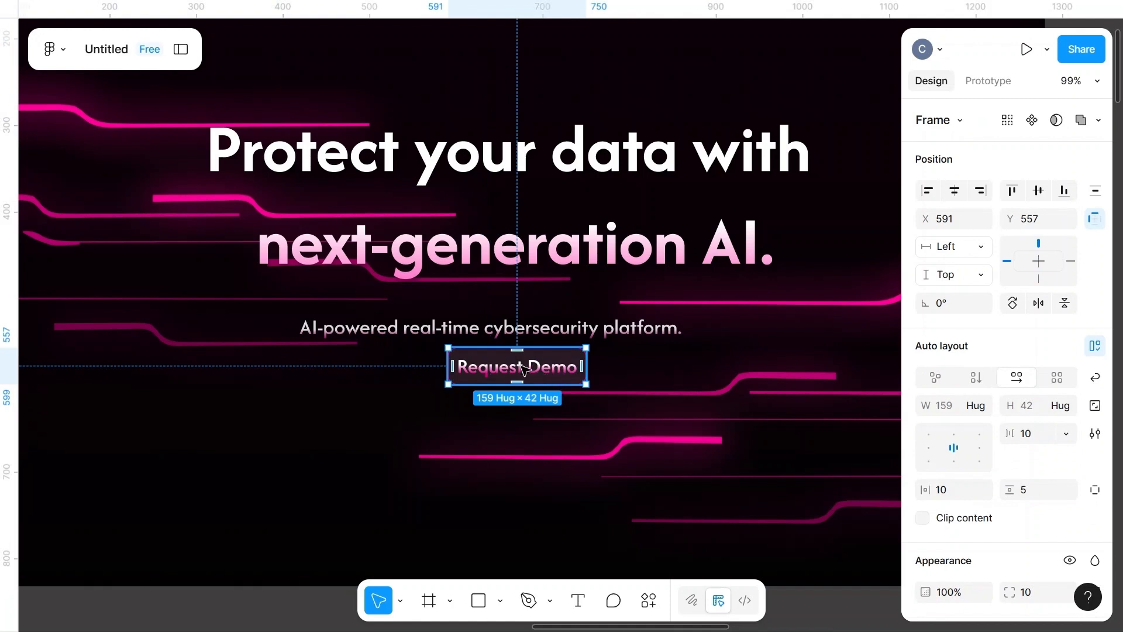
- Move the Request Demo button farther below the subtitle, to about X 573, Y 599, and select it
{"action": "left_click_drag", "start_coordinate": [523, 368], "coordinate": [508, 405]}
{"action": "left_click", "coordinate": [625, 374]}
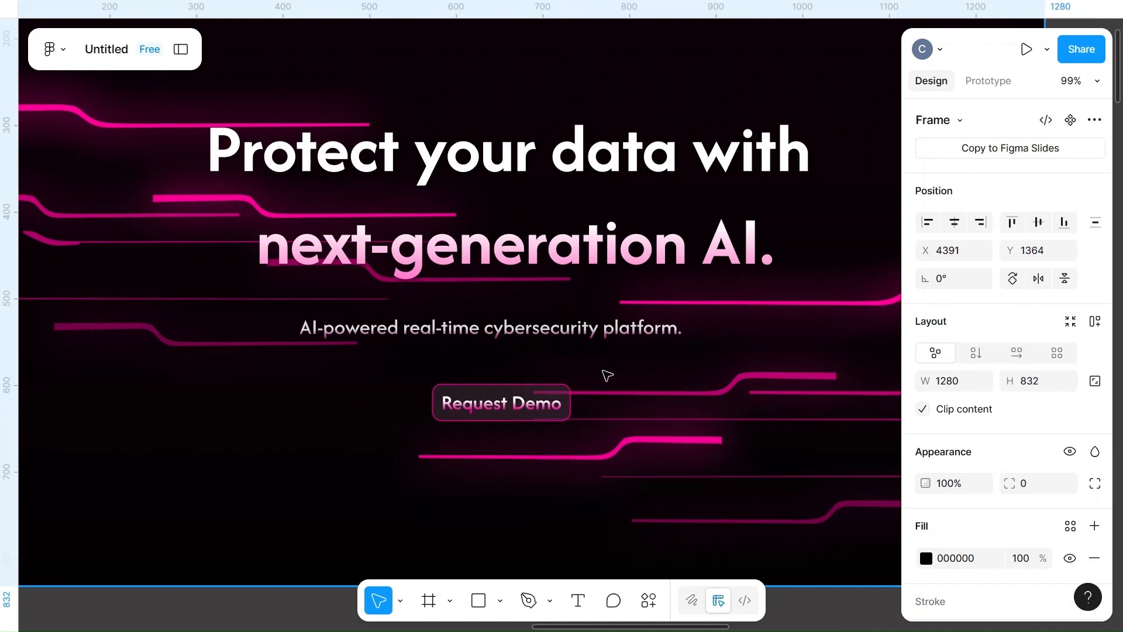
{"action": "left_click", "coordinate": [496, 388]}
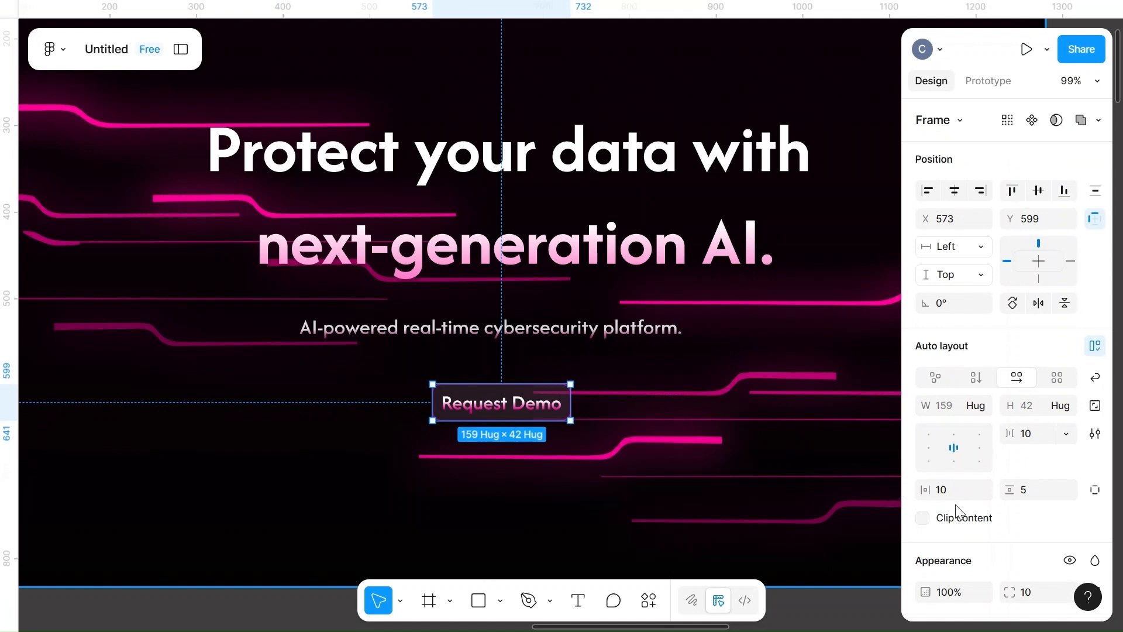
- Add a drop shadow to the Request Demo frame and set its horizontal offset to 2
{"action": "scroll", "coordinate": [950, 559], "scroll_direction": "down", "scroll_amount": 7}
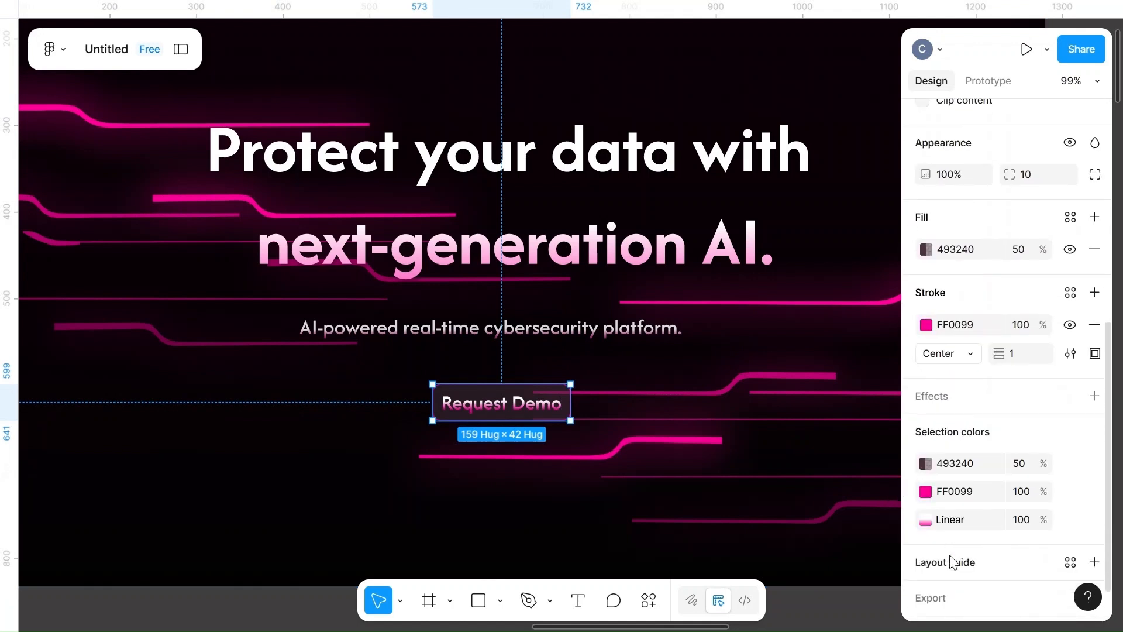
{"action": "left_click", "coordinate": [1096, 359]}
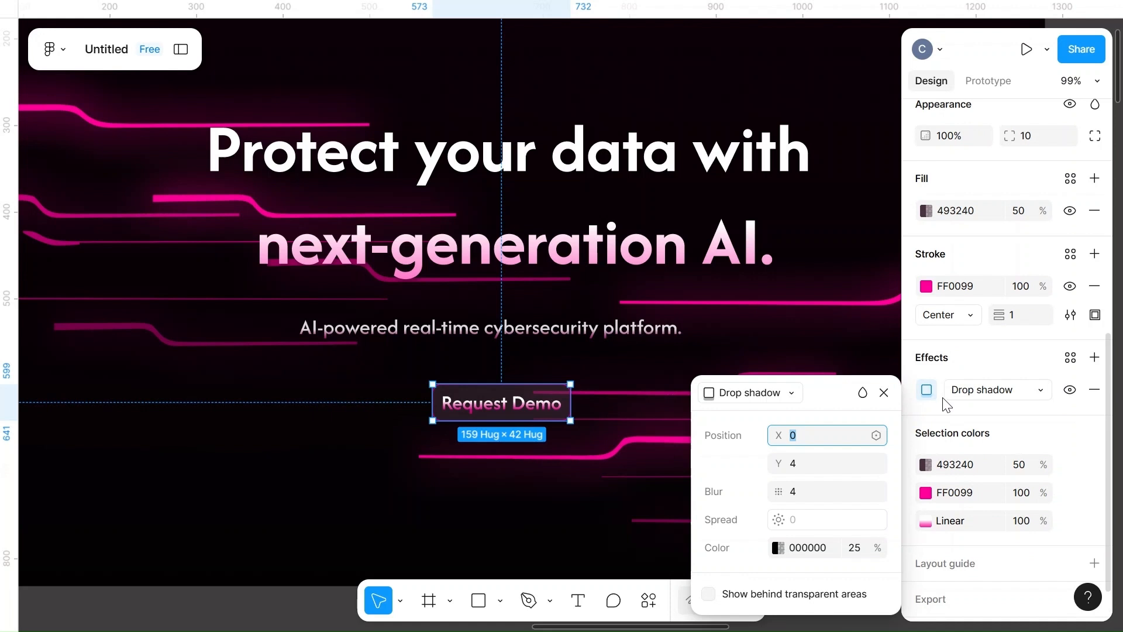
{"action": "left_click", "coordinate": [815, 436]}
{"action": "key", "text": "BackSpace"}
{"action": "type", "text": "2"}
{"action": "left_click", "coordinate": [795, 462]}
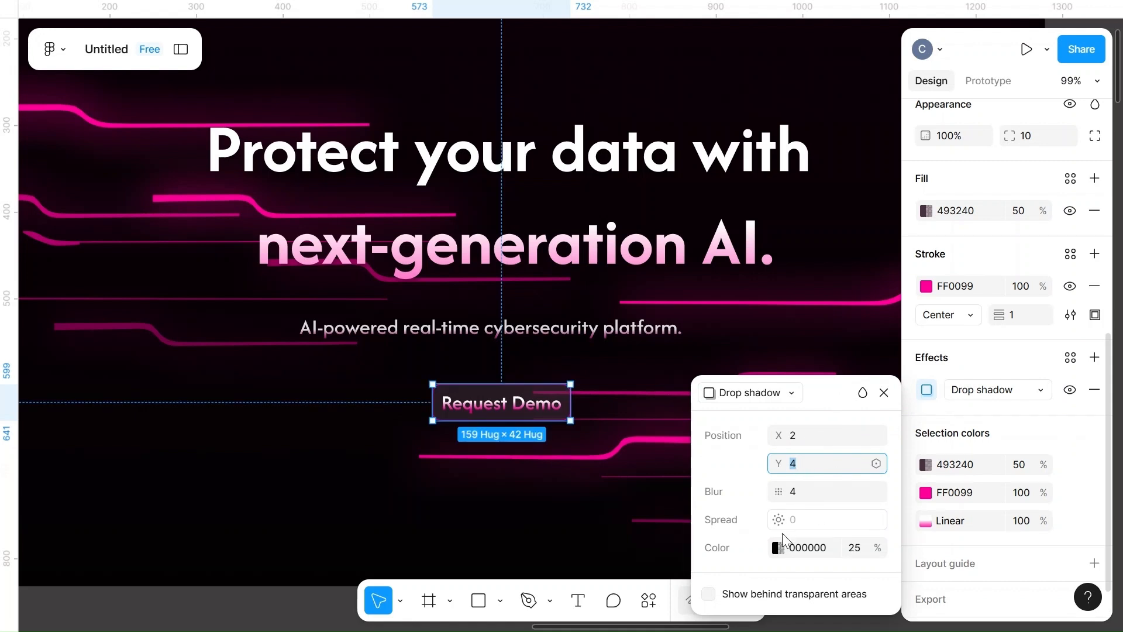
- Set the Request Demo frame's drop shadow color to FF0099 with 30% opacity
{"action": "left_click", "coordinate": [776, 549]}
{"action": "left_click", "coordinate": [545, 552]}
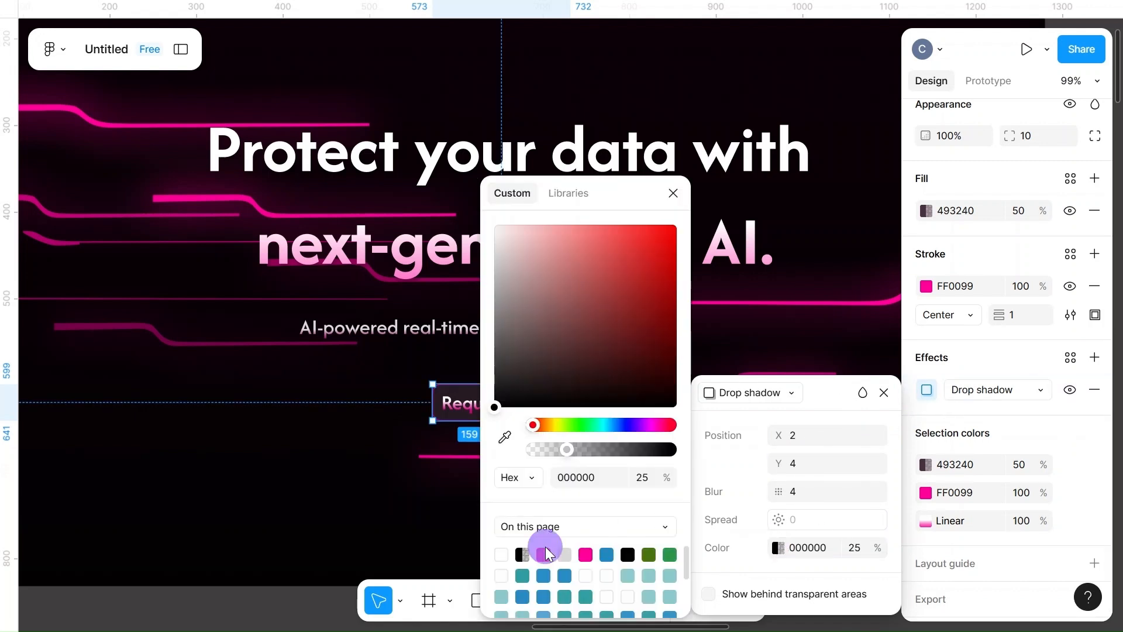
{"action": "left_click", "coordinate": [545, 554]}
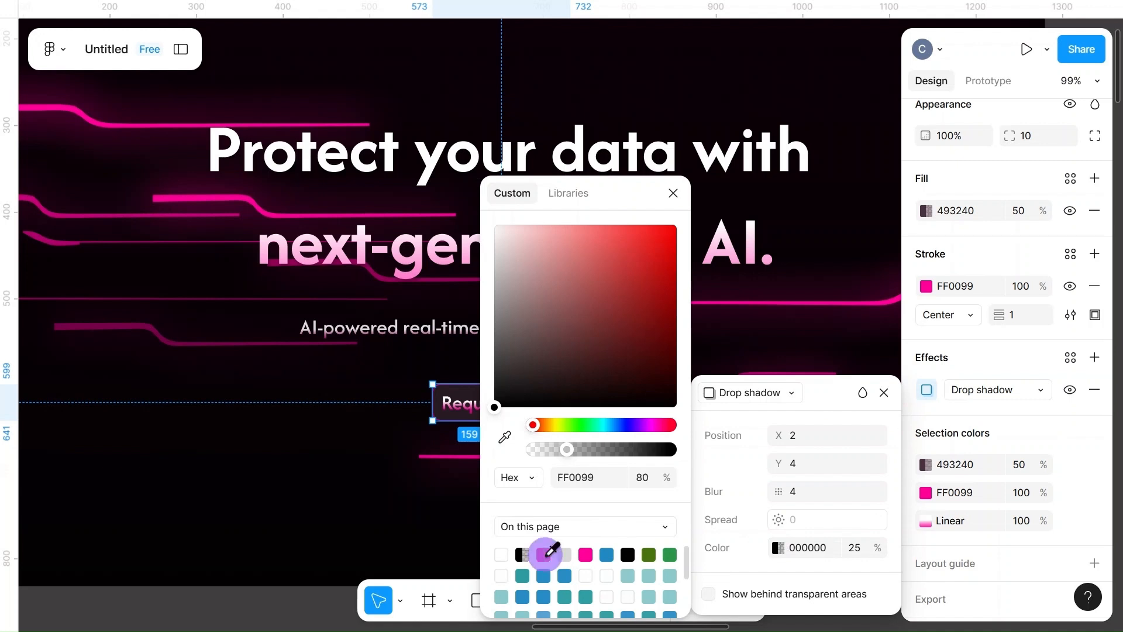
{"action": "left_click", "coordinate": [855, 548]}
{"action": "key", "text": "BackSpace"}
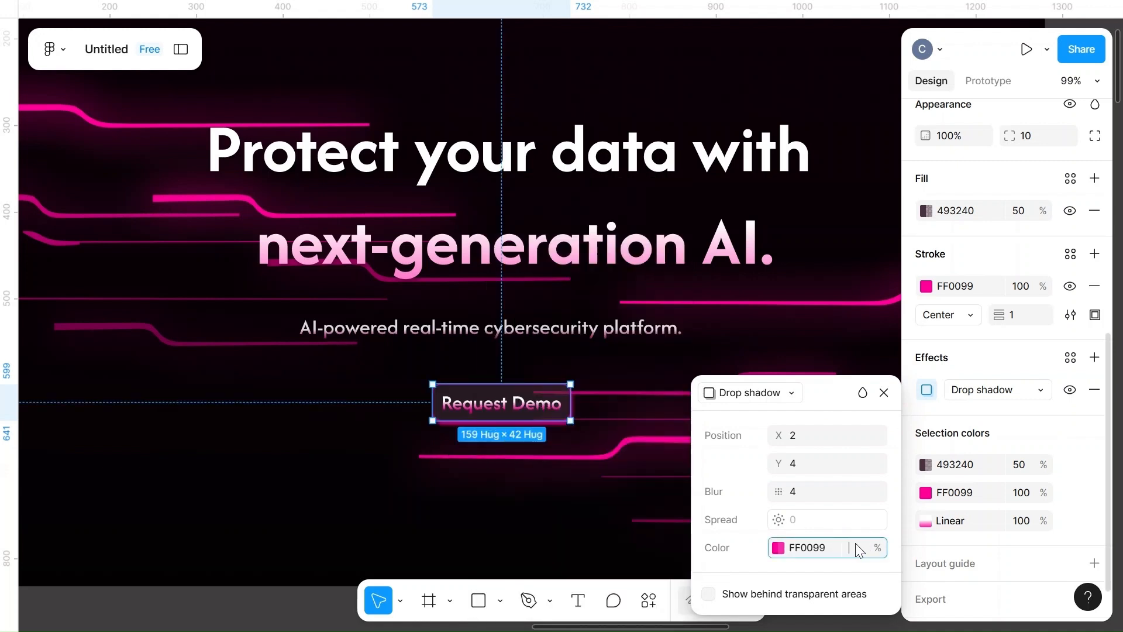
{"action": "type", "text": "30"}
{"action": "left_click", "coordinate": [822, 319]}
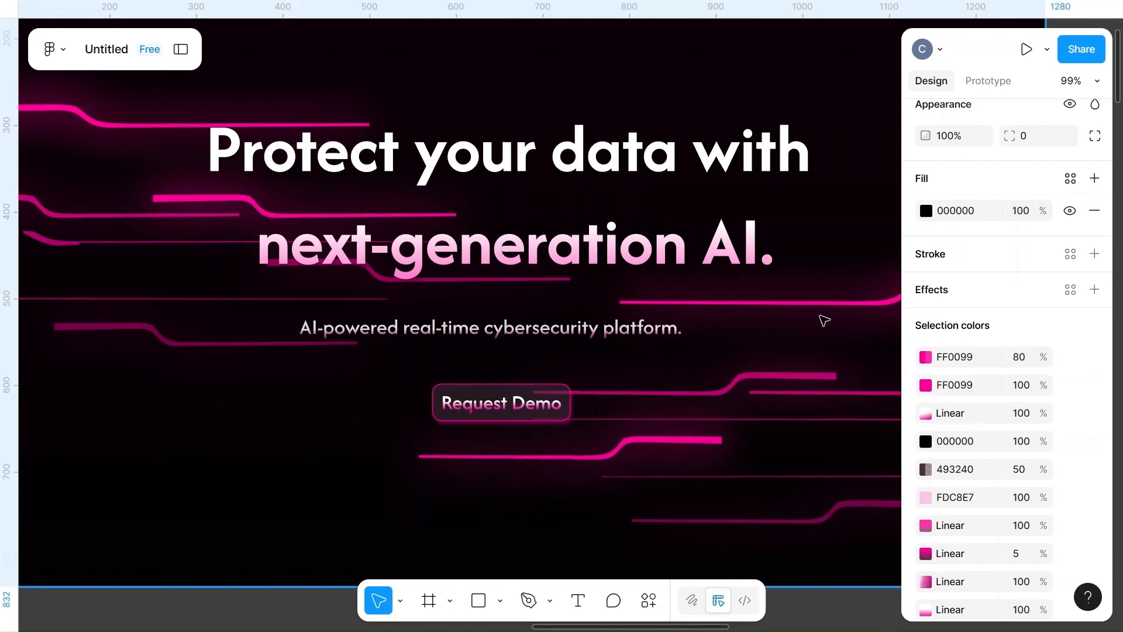
- Move the white FFFFFF stop of the Request Demo text's linear gradient fill to 10%
{"action": "scroll", "coordinate": [491, 458], "scroll_direction": "down", "scroll_amount": 5, "text": "ctrl"}
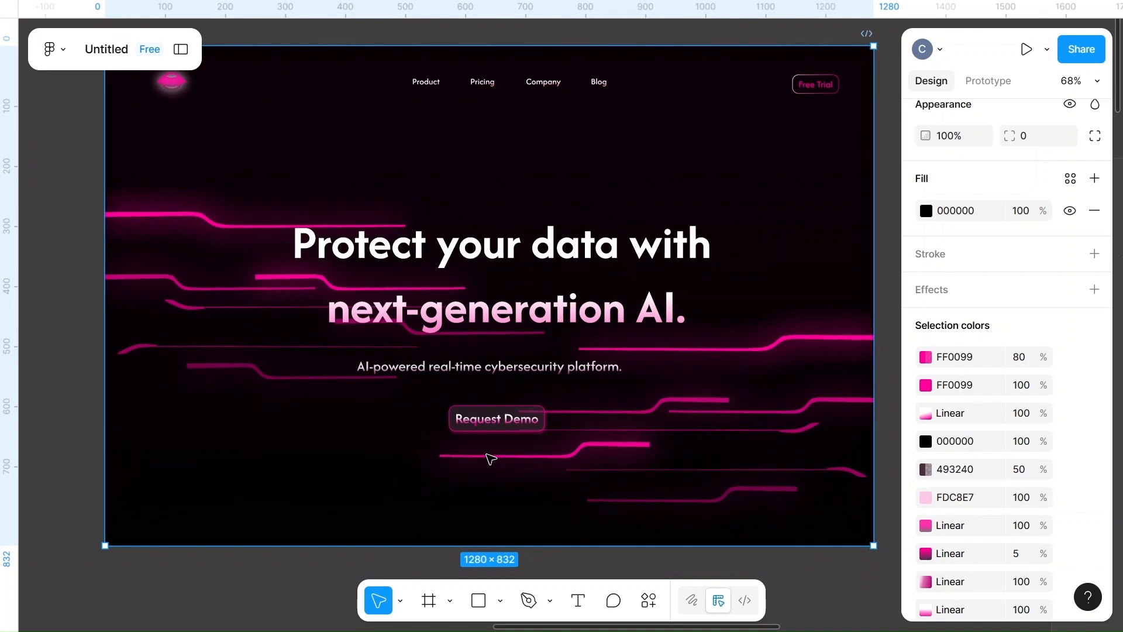
{"action": "scroll", "coordinate": [490, 458], "scroll_direction": "up", "scroll_amount": 5, "text": "ctrl"}
{"action": "left_click", "coordinate": [523, 384]}
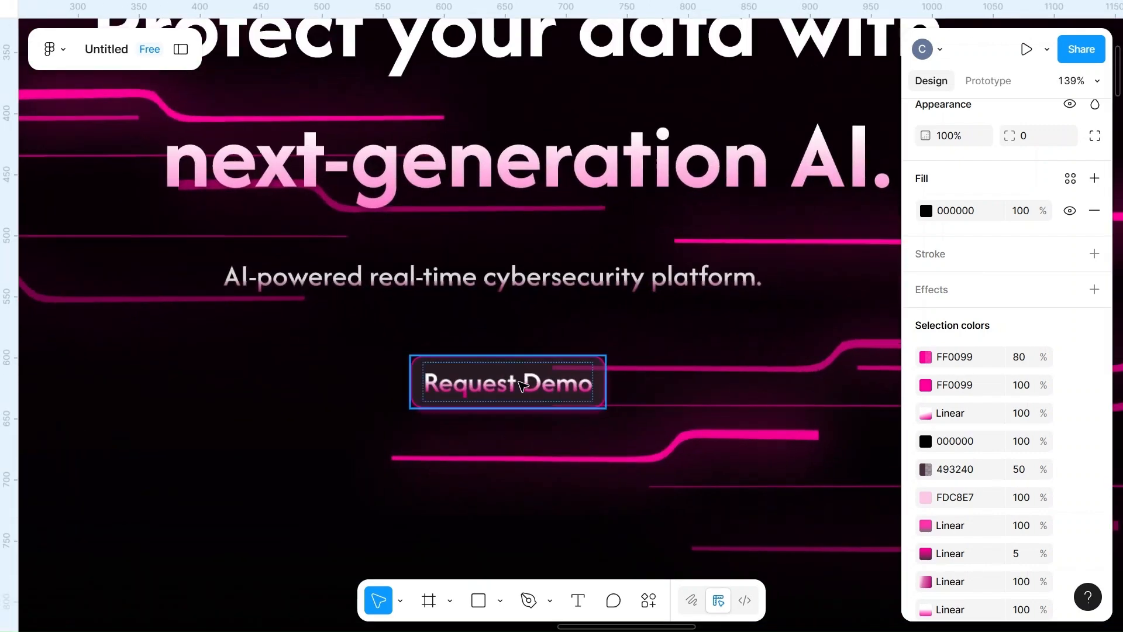
{"action": "scroll", "coordinate": [514, 374], "scroll_direction": "down", "scroll_amount": 1}
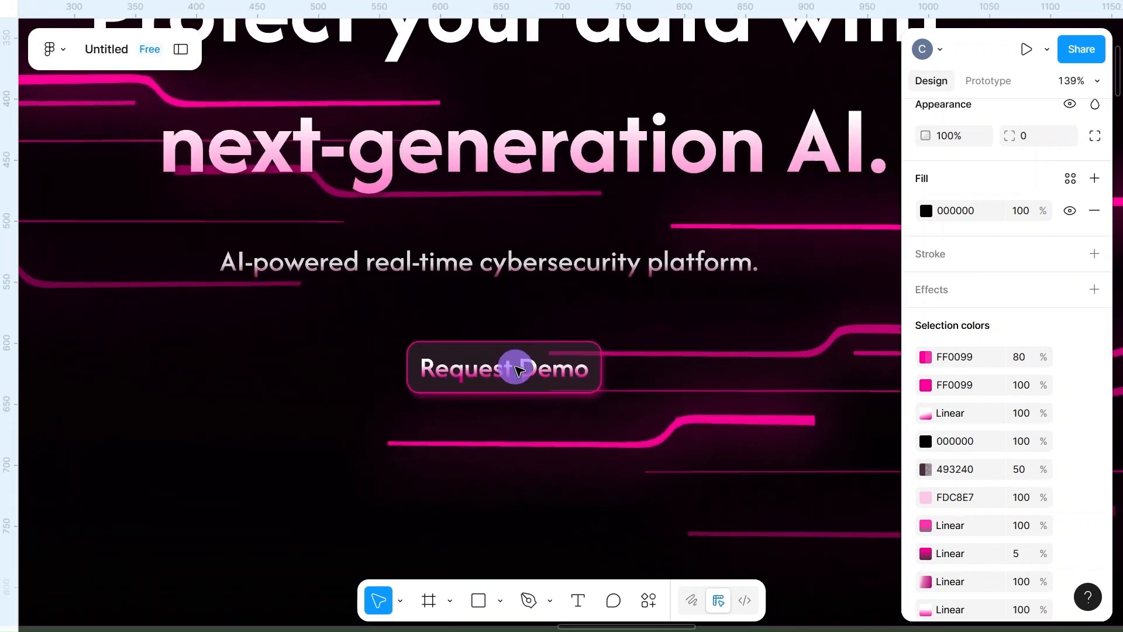
{"action": "left_click", "coordinate": [485, 373]}
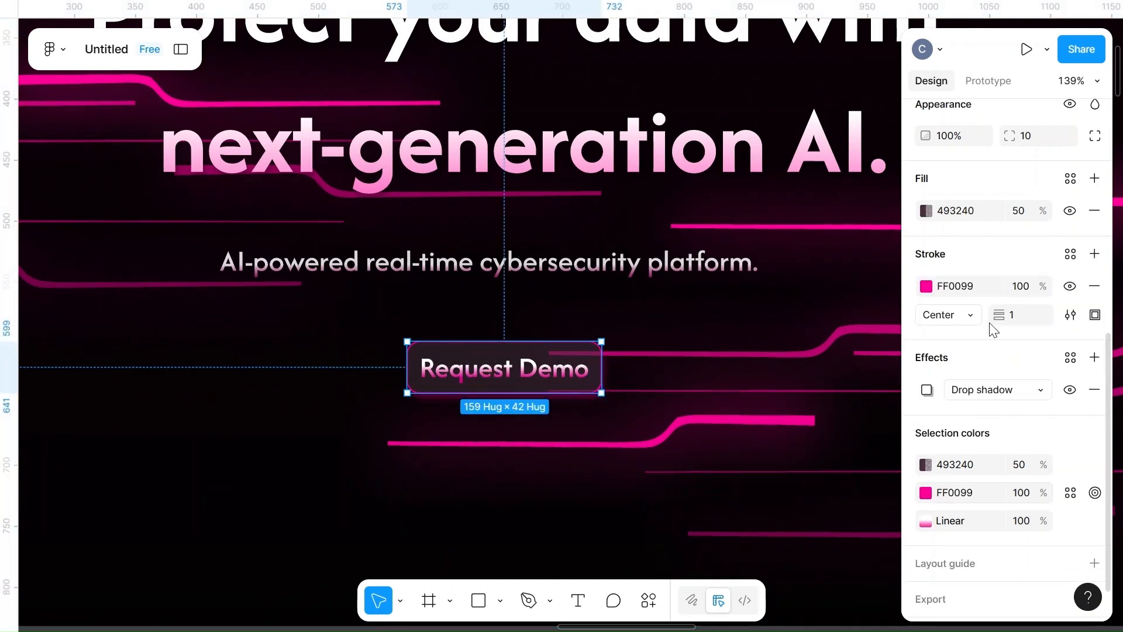
{"action": "left_click", "coordinate": [528, 369]}
{"action": "left_click", "coordinate": [529, 368]}
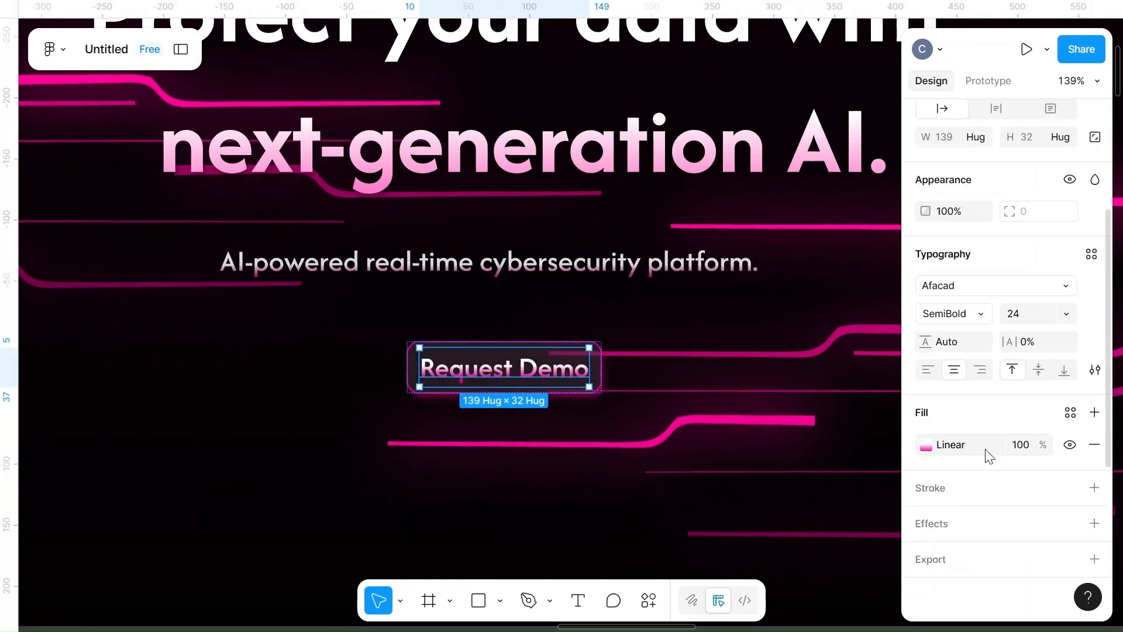
{"action": "left_click", "coordinate": [926, 445]}
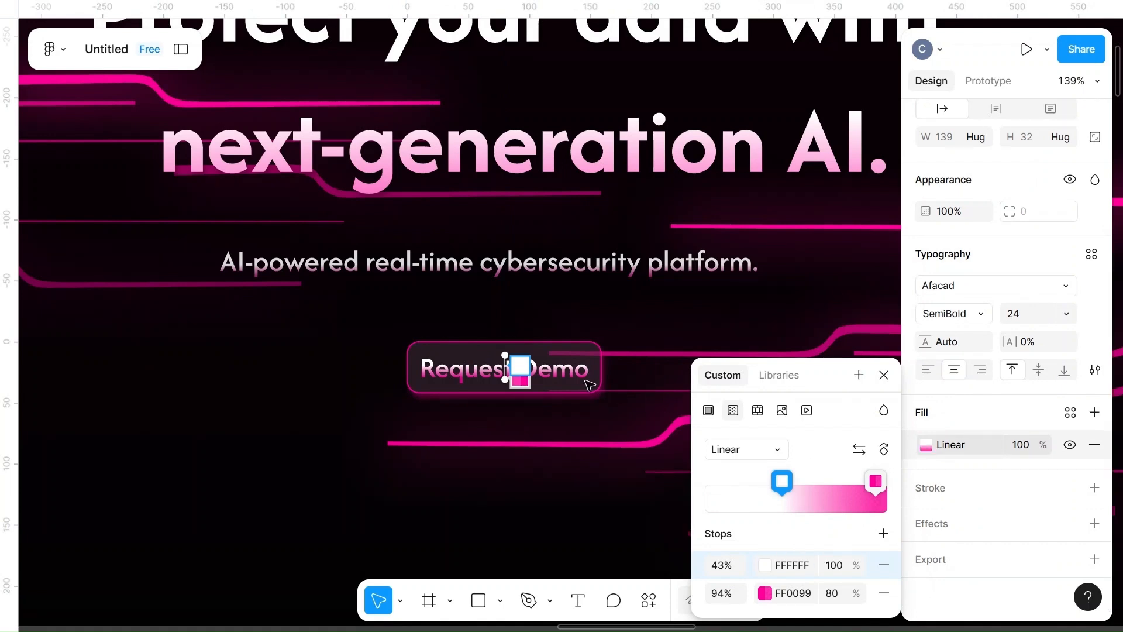
{"action": "scroll", "coordinate": [515, 368], "scroll_direction": "up", "scroll_amount": 5}
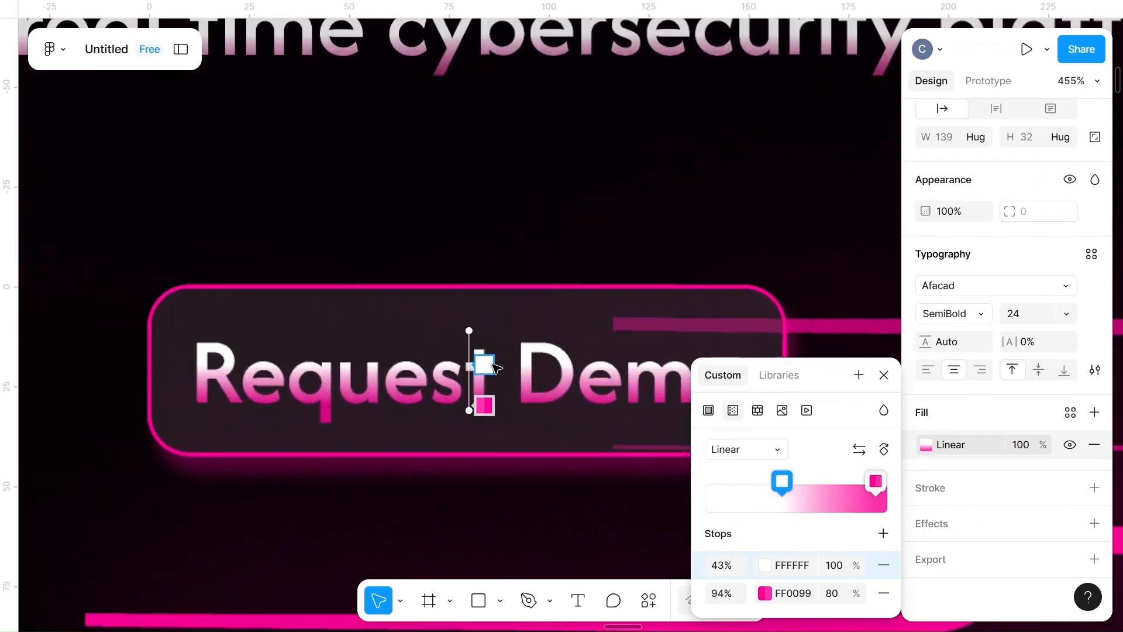
{"action": "left_click_drag", "start_coordinate": [494, 367], "coordinate": [469, 333]}
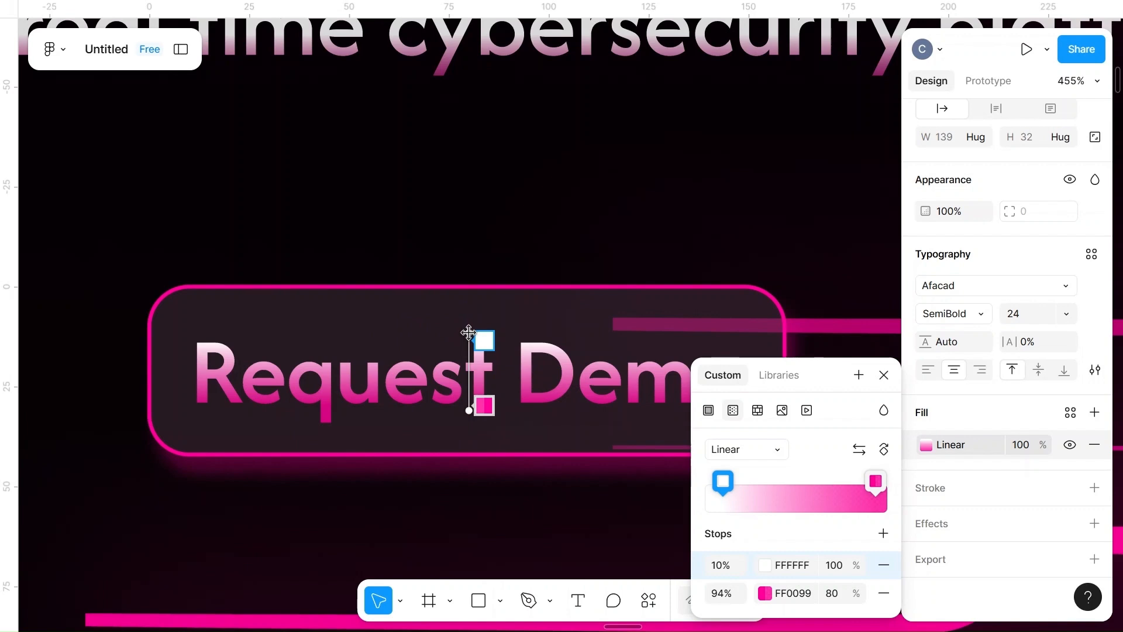
- Add an FF80CC middle stop at 56% to the Request Demo text gradient and move the FF0099 stop to 99%
{"action": "scroll", "coordinate": [469, 333], "scroll_direction": "up", "scroll_amount": 5}
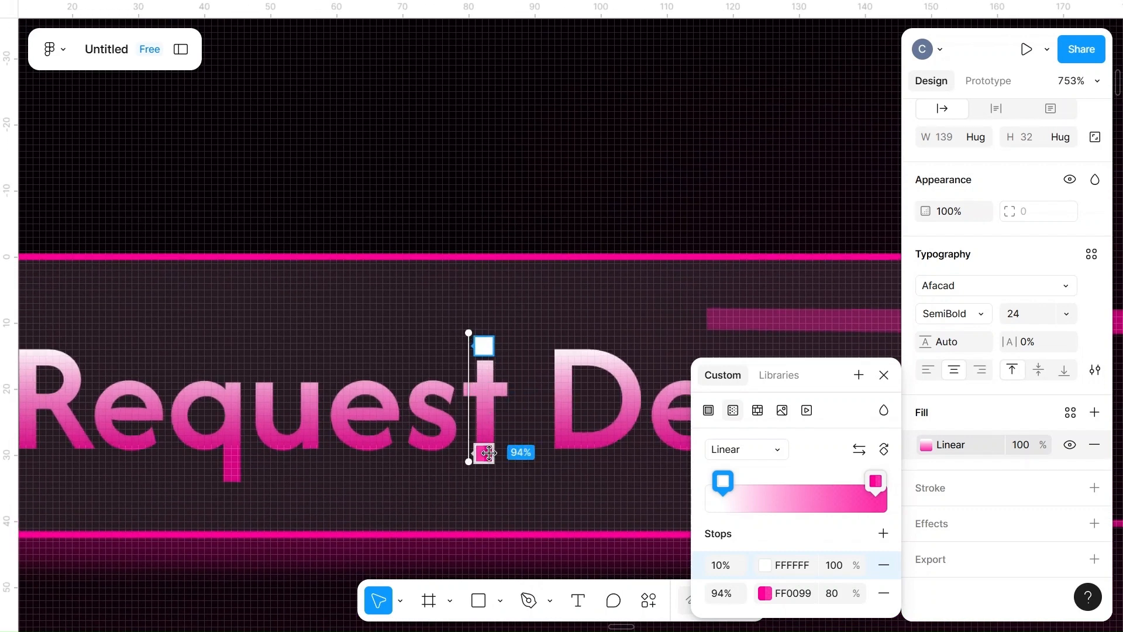
{"action": "left_click_drag", "start_coordinate": [489, 453], "coordinate": [490, 443]}
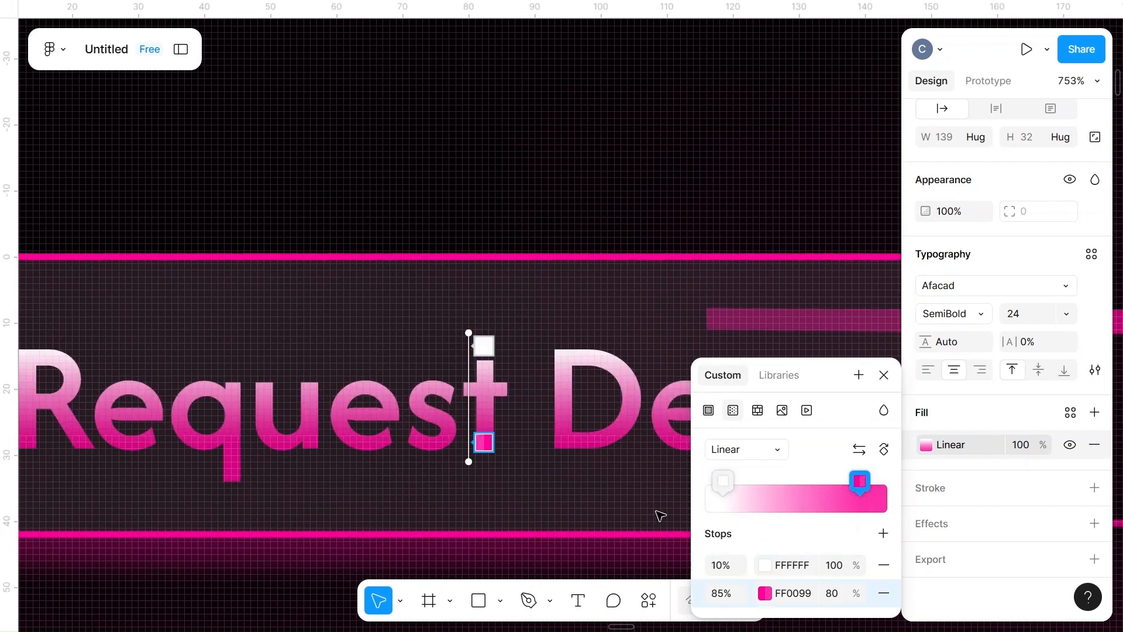
{"action": "left_click", "coordinate": [884, 533]}
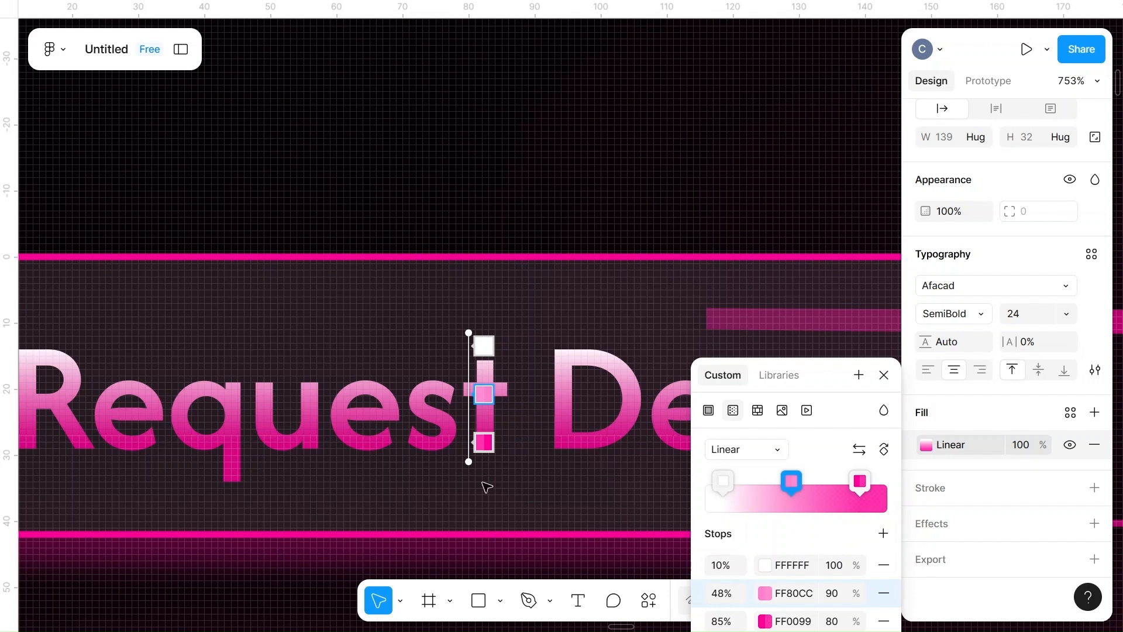
{"action": "left_click_drag", "start_coordinate": [480, 442], "coordinate": [481, 461]}
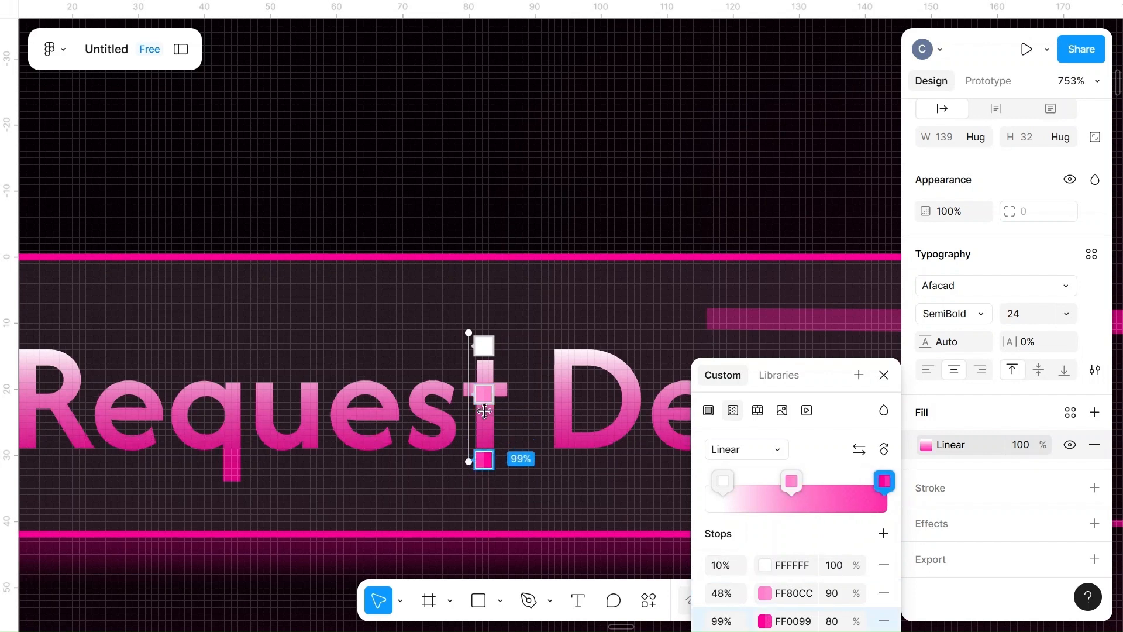
{"action": "left_click_drag", "start_coordinate": [484, 395], "coordinate": [484, 406]}
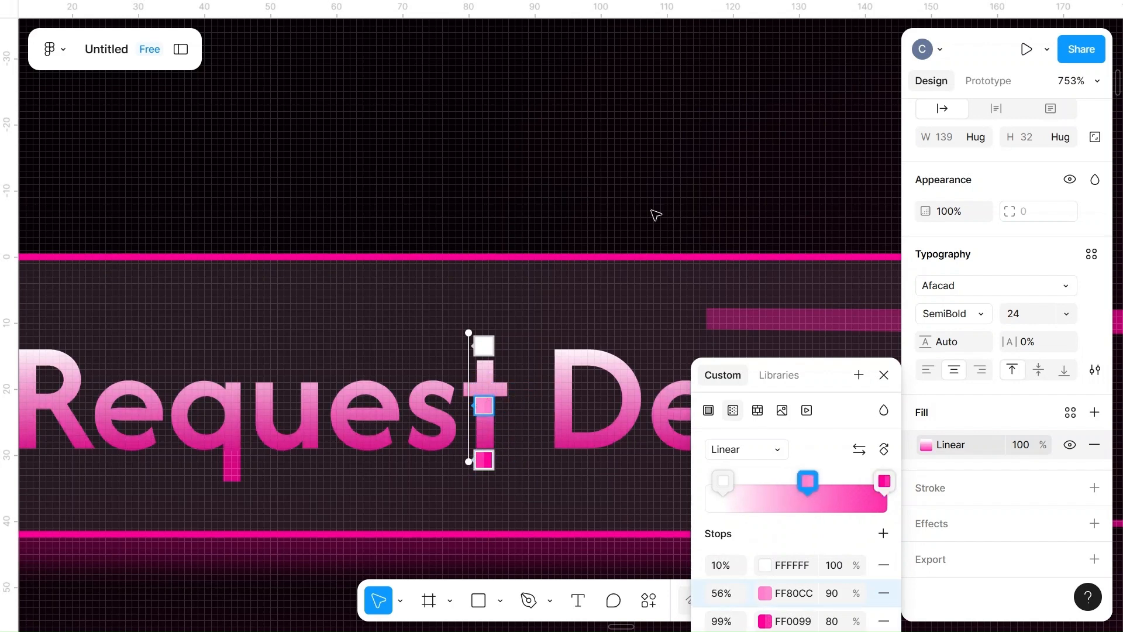
{"action": "key", "text": "Escape"}
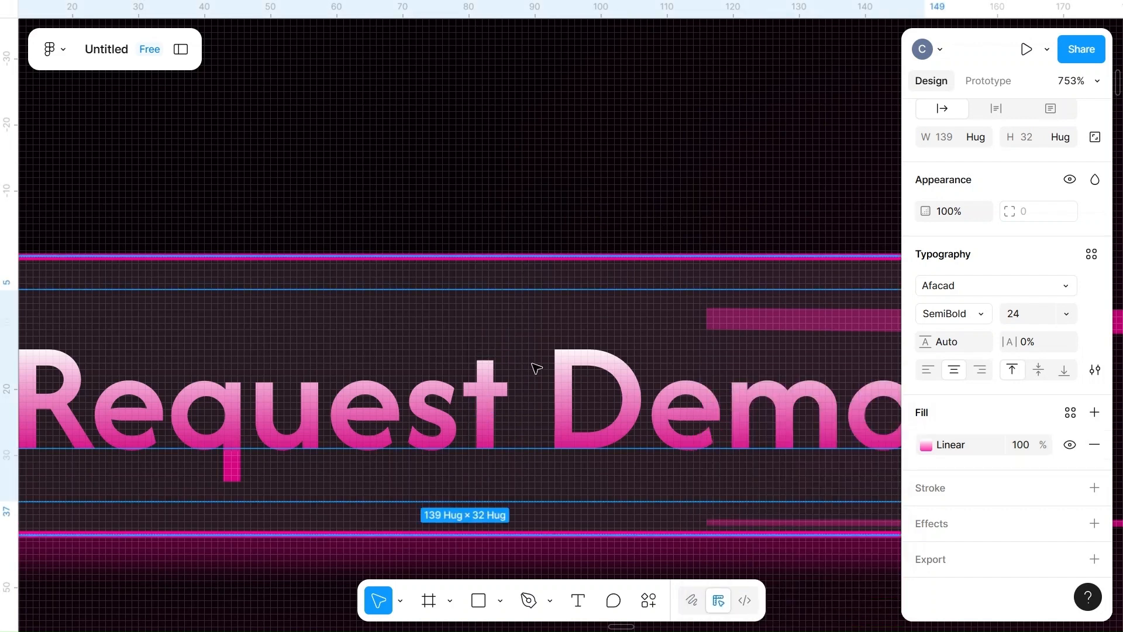
- Add a default drop shadow effect to the Request Demo text
{"action": "left_click", "coordinate": [1095, 523]}
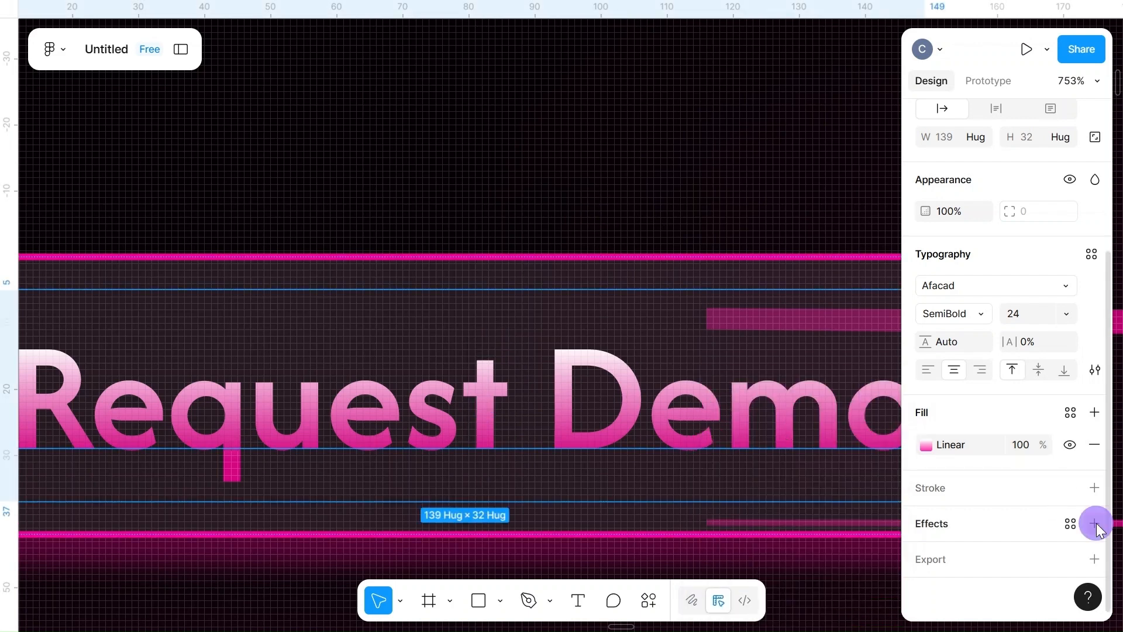
{"action": "left_click", "coordinate": [729, 176]}
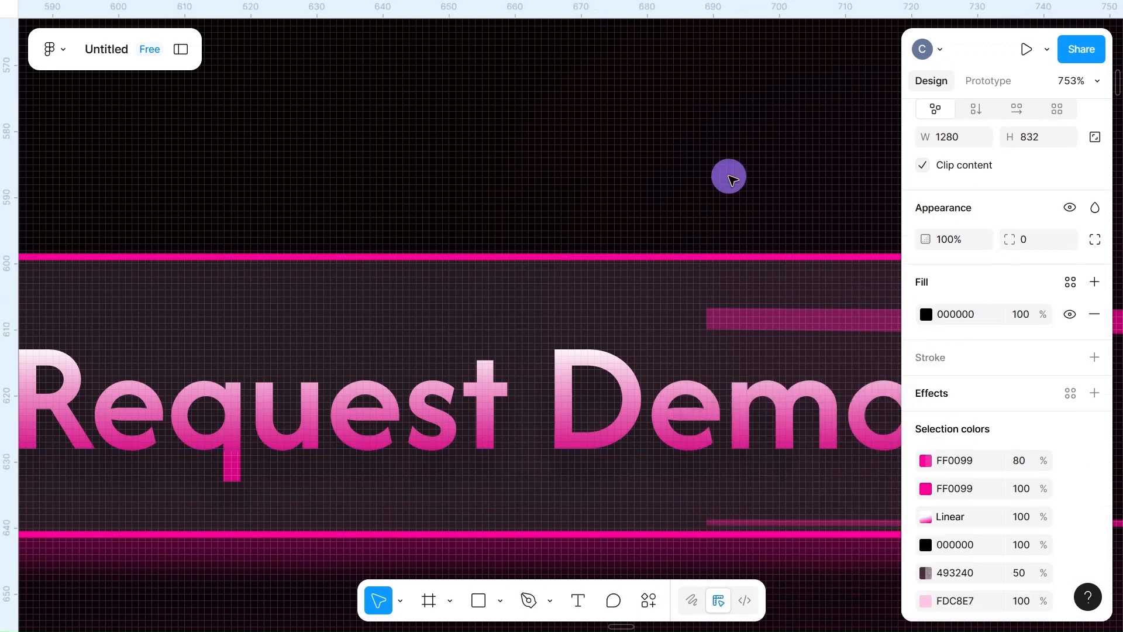
- Examine the restyled Request Demo button up close and within the whole Home frame
{"action": "scroll", "coordinate": [729, 176], "scroll_direction": "down", "scroll_amount": 2}
{"action": "scroll", "coordinate": [729, 176], "scroll_direction": "down", "scroll_amount": 3}
{"action": "double_click", "coordinate": [729, 176]}
{"action": "scroll", "coordinate": [729, 176], "scroll_direction": "right", "scroll_amount": 2}
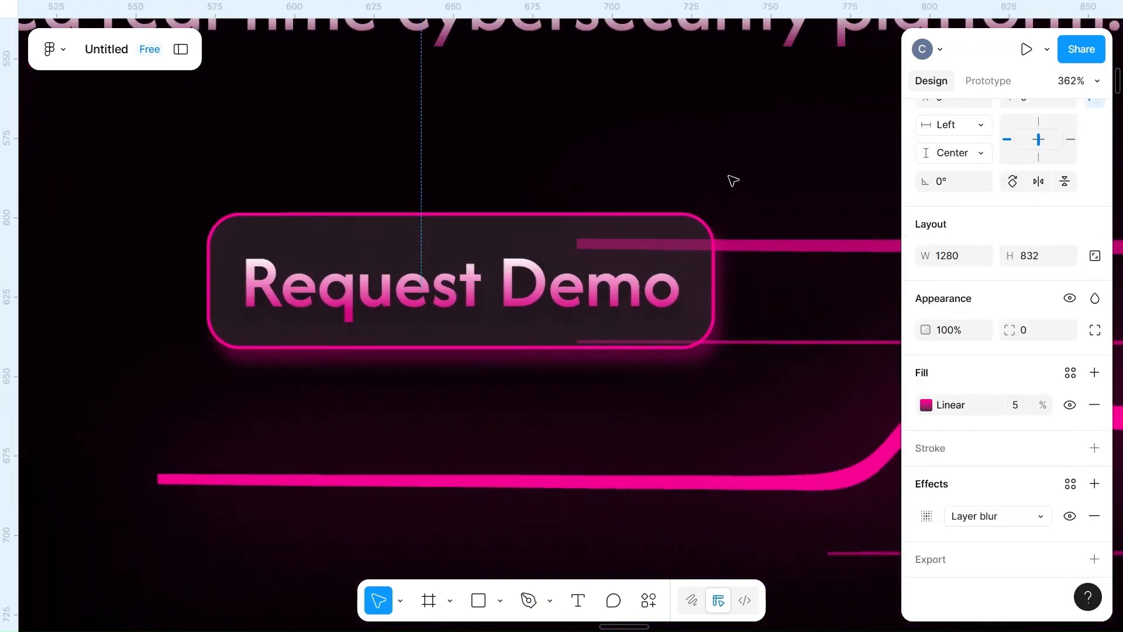
{"action": "scroll", "coordinate": [729, 176], "scroll_direction": "down", "scroll_amount": 2}
{"action": "scroll", "coordinate": [734, 181], "scroll_direction": "right", "scroll_amount": 2}
{"action": "scroll", "coordinate": [734, 180], "scroll_direction": "up", "scroll_amount": 1}
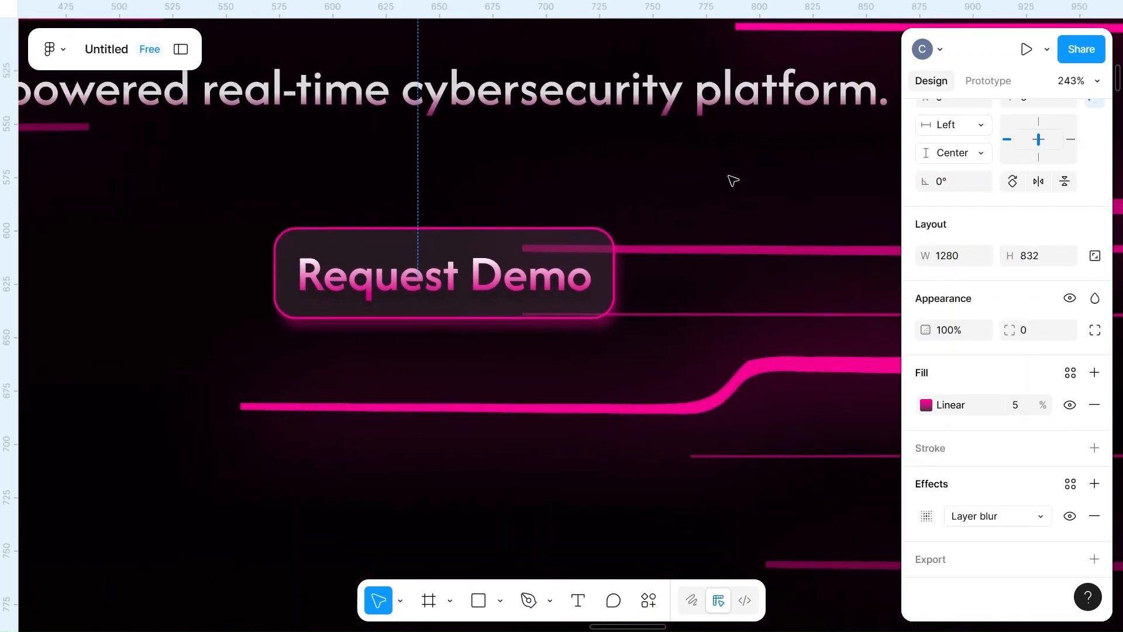
{"action": "scroll", "coordinate": [734, 181], "scroll_direction": "down", "scroll_amount": 3}
{"action": "scroll", "coordinate": [734, 181], "scroll_direction": "up", "scroll_amount": 2}
{"action": "scroll", "coordinate": [733, 180], "scroll_direction": "down", "scroll_amount": 2}
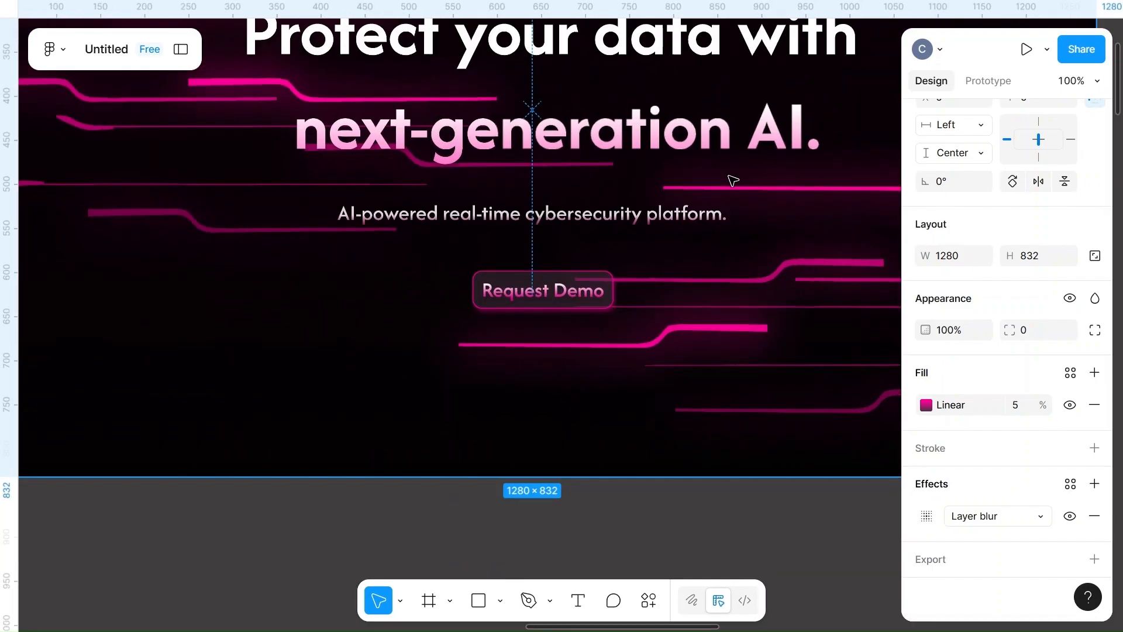
{"action": "scroll", "coordinate": [734, 181], "scroll_direction": "down", "scroll_amount": 2}
{"action": "scroll", "coordinate": [733, 181], "scroll_direction": "right", "scroll_amount": 2}
{"action": "scroll", "coordinate": [734, 181], "scroll_direction": "down", "scroll_amount": 2}
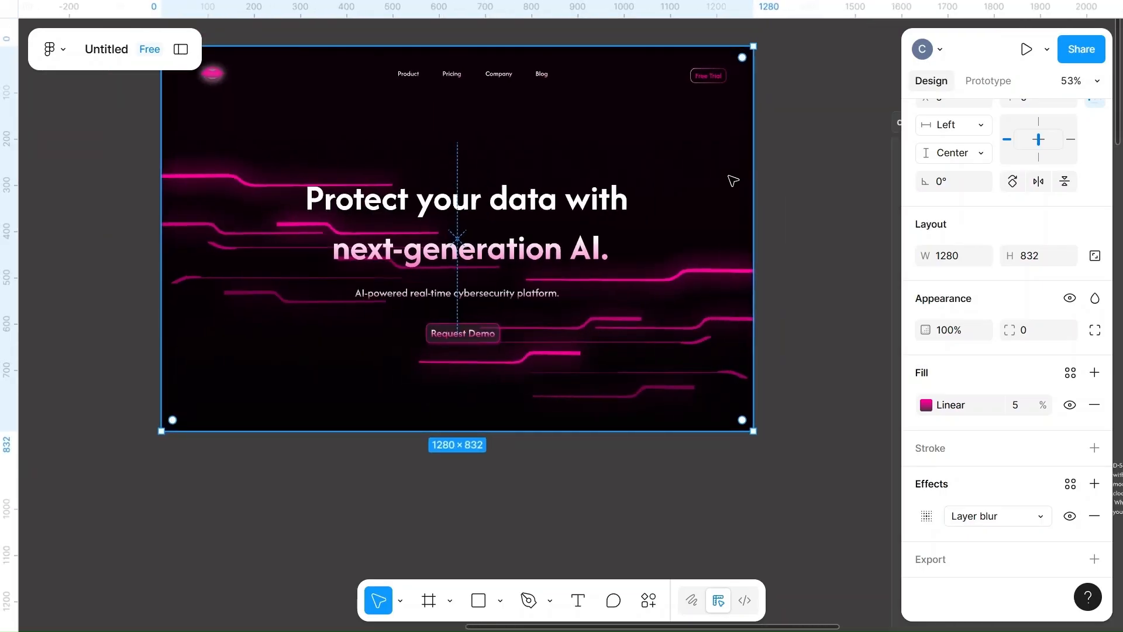
{"action": "scroll", "coordinate": [734, 181], "scroll_direction": "up", "scroll_amount": 2}
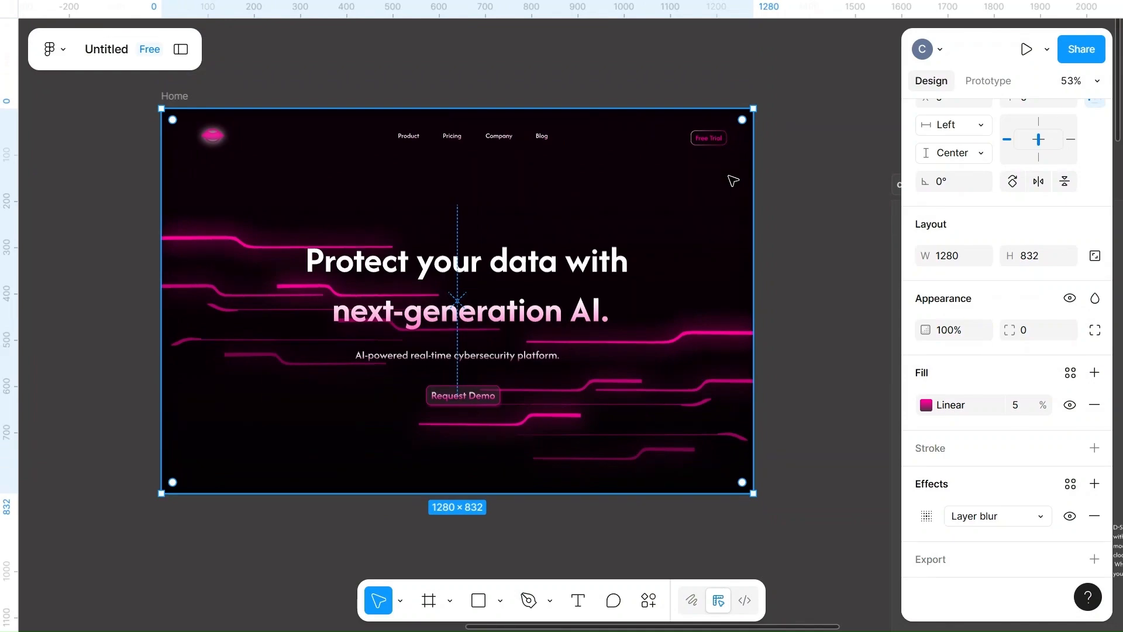